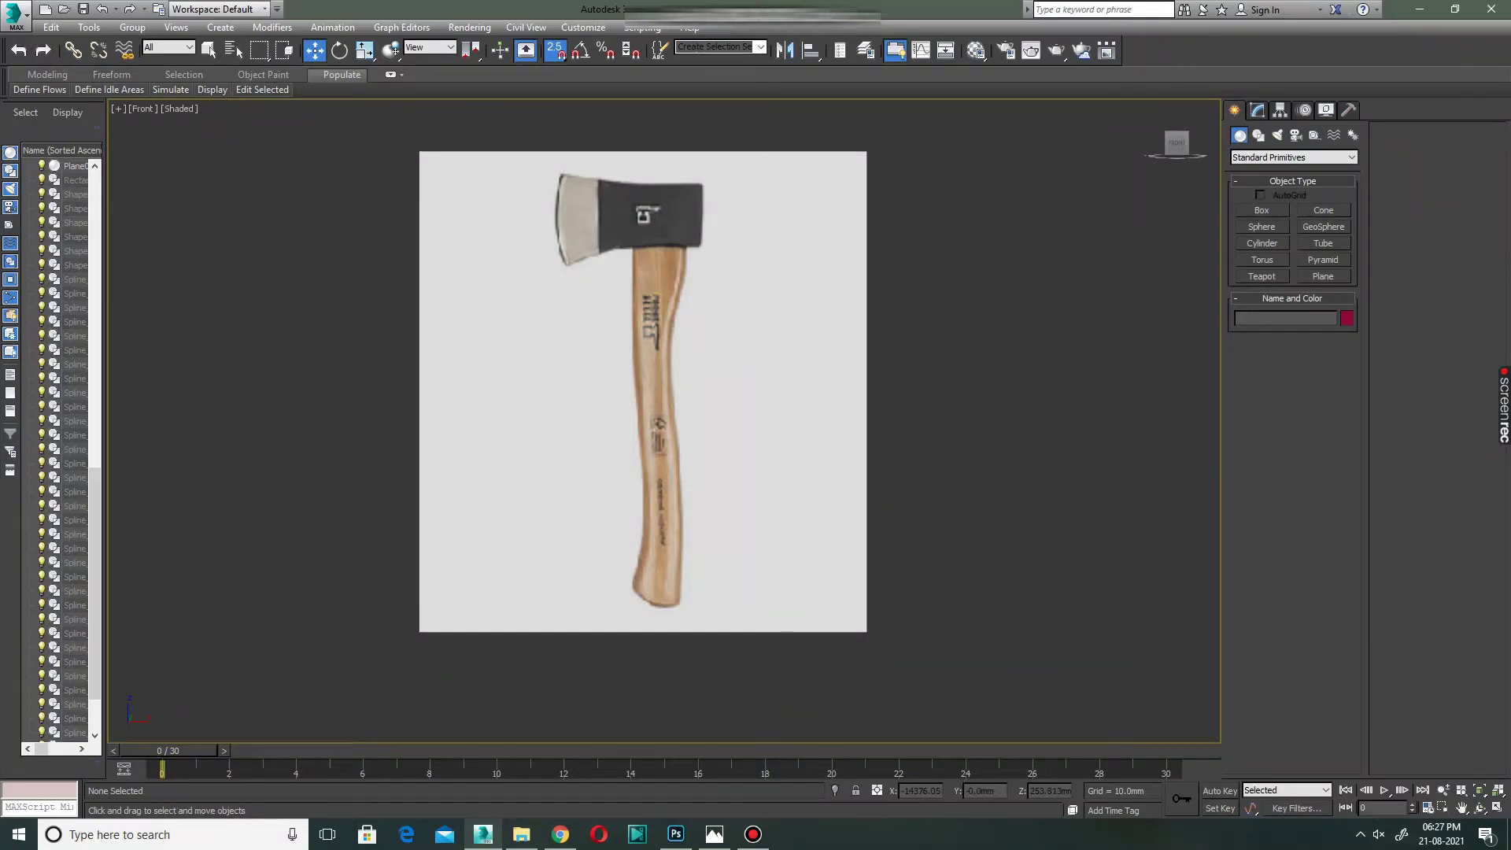
Draw a Box primitive over the axe head in the Front view.
{"action": "left_click", "coordinate": [1262, 210]}
{"action": "scroll", "coordinate": [638, 152], "scroll_direction": "up", "scroll_amount": 4}
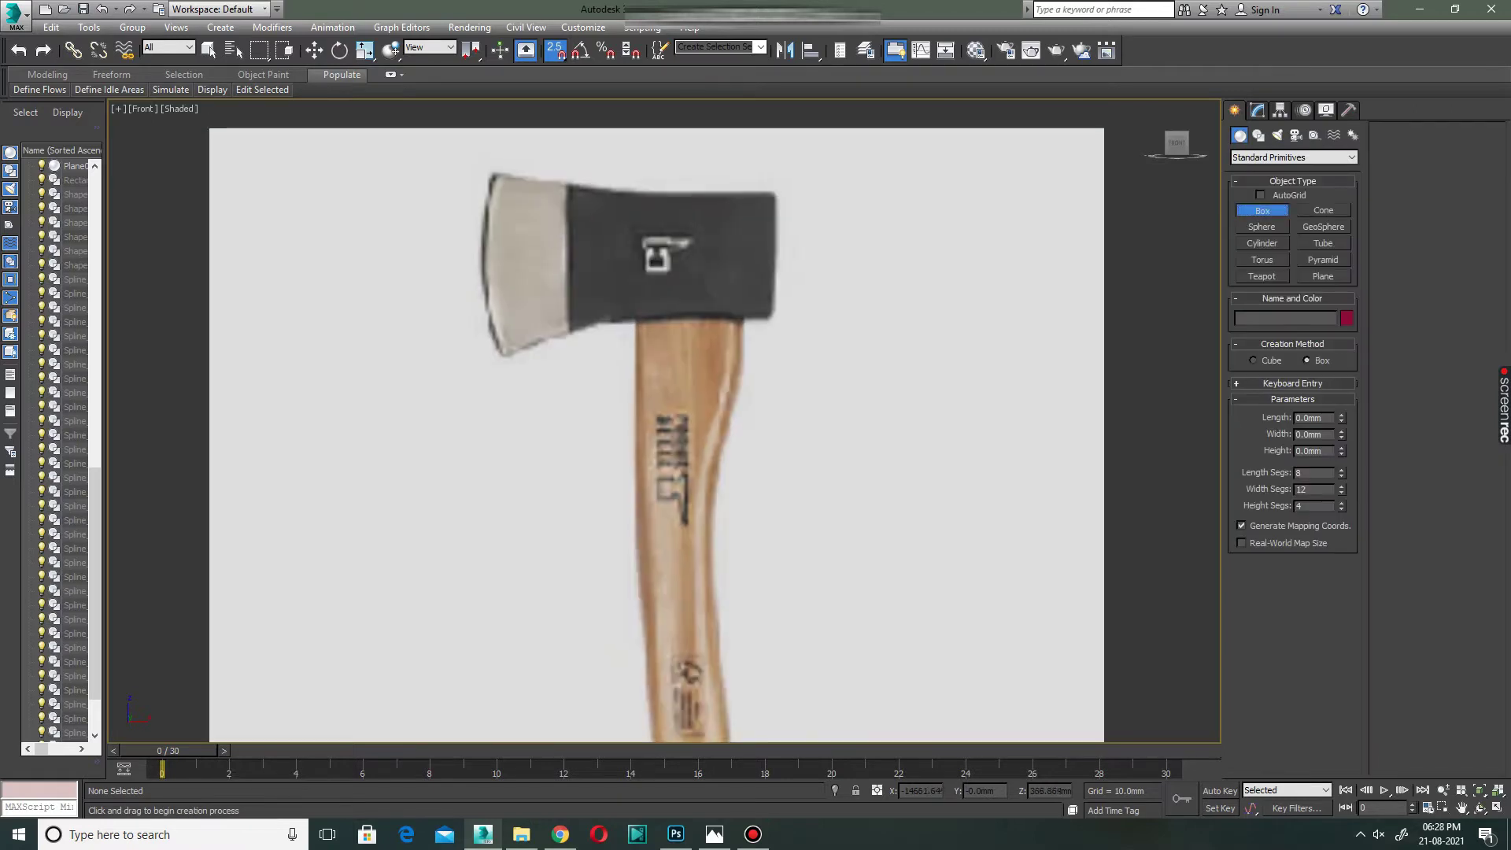
{"action": "mouse_move", "coordinate": [606, 215]}
{"action": "left_mouse_down"}
{"action": "mouse_move", "coordinate": [651, 270]}
{"action": "mouse_move", "coordinate": [767, 341]}
{"action": "left_mouse_up"}
{"action": "left_click", "coordinate": [768, 273]}
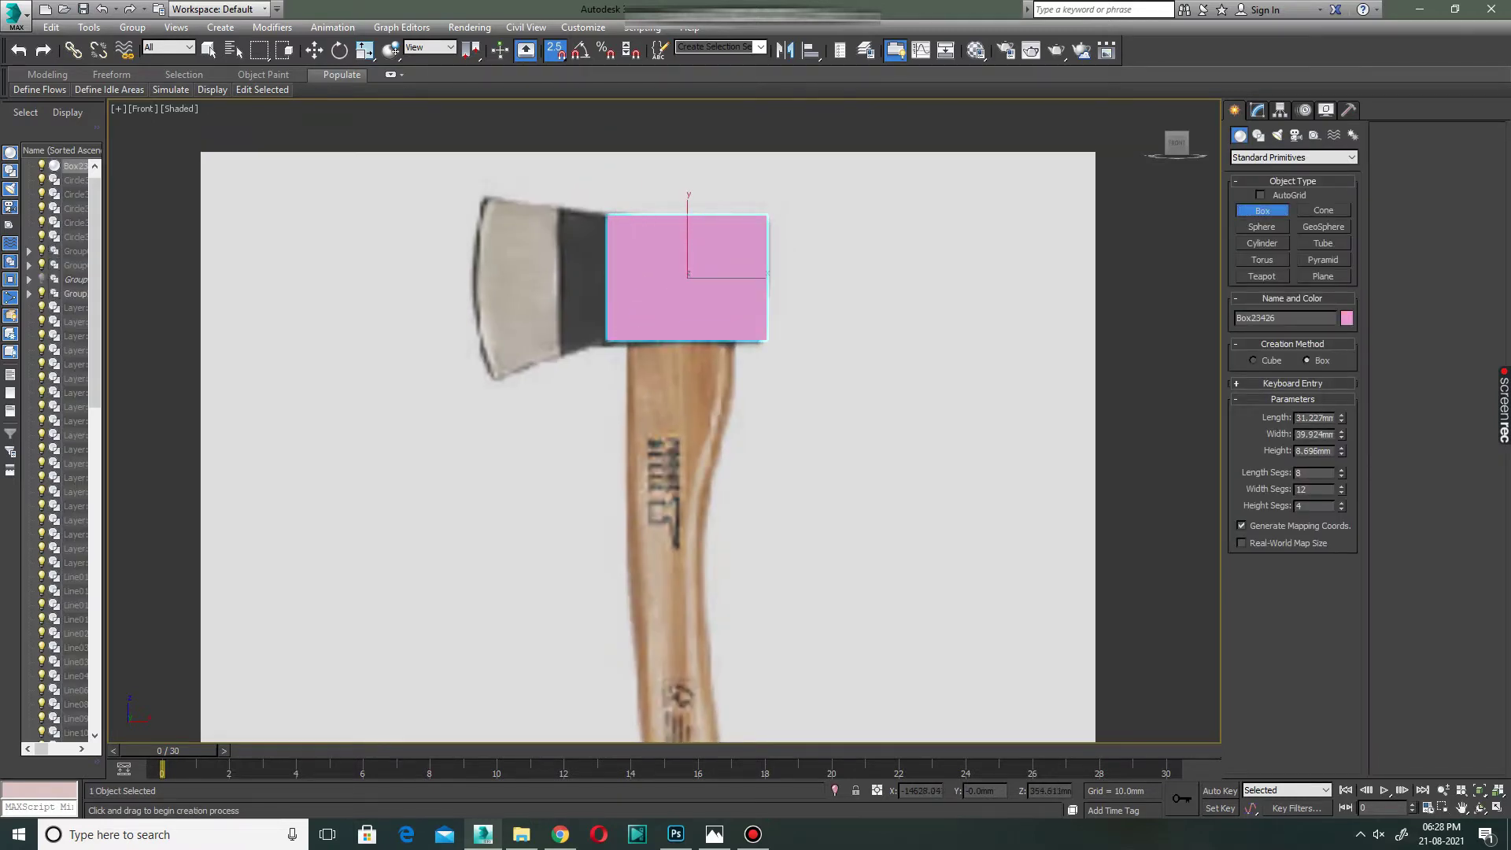
{"action": "key", "text": "w"}
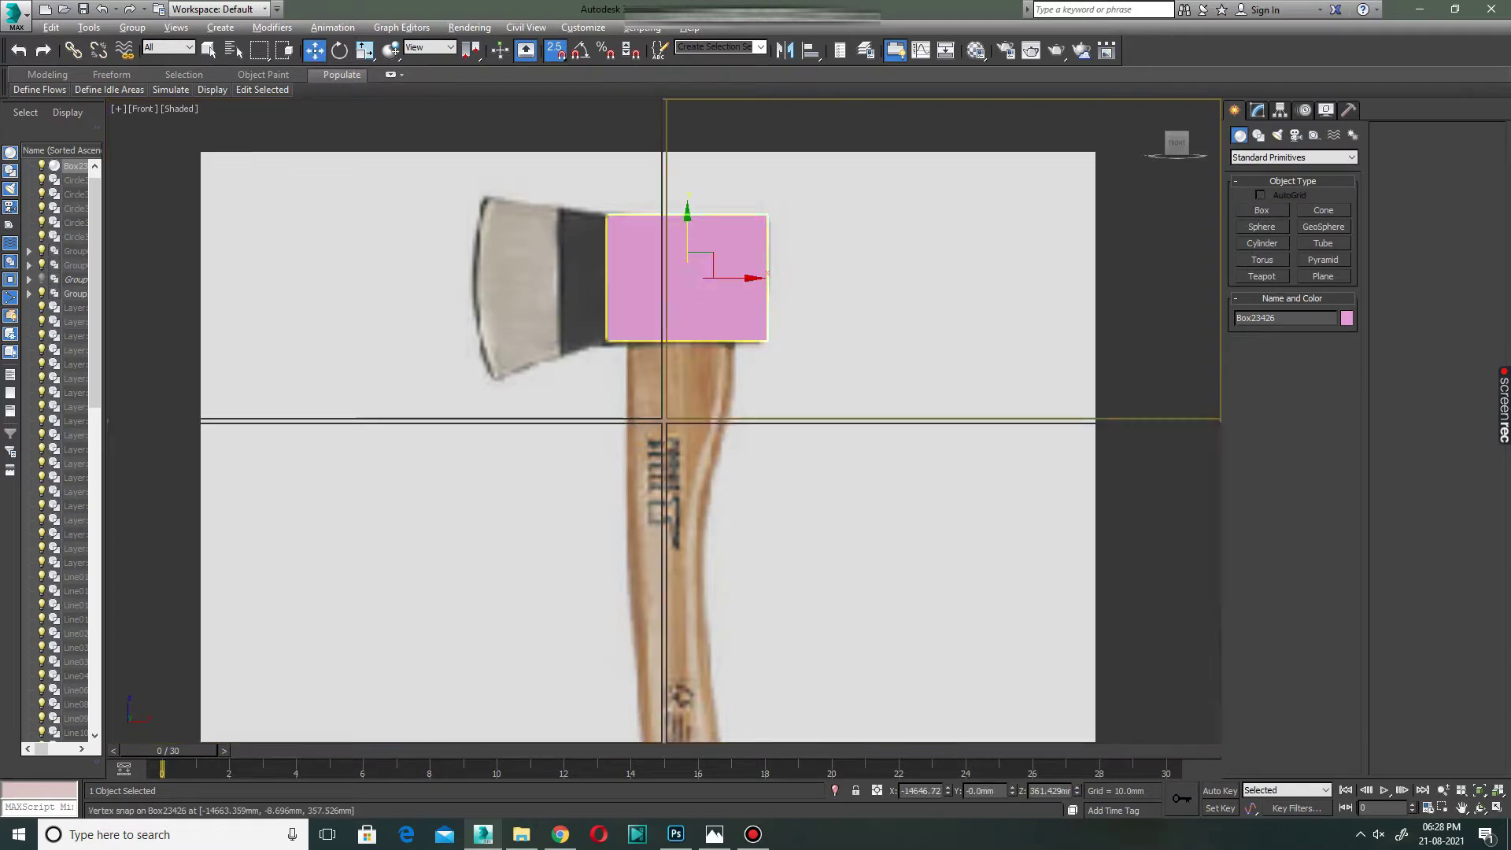
Move the box out in front of the reference plane, checking it in the four-view layout.
{"action": "key", "text": "alt+w"}
{"action": "key", "text": "alt+w"}
{"action": "key", "text": "z"}
{"action": "scroll", "coordinate": [688, 467], "scroll_direction": "down", "scroll_amount": 2}
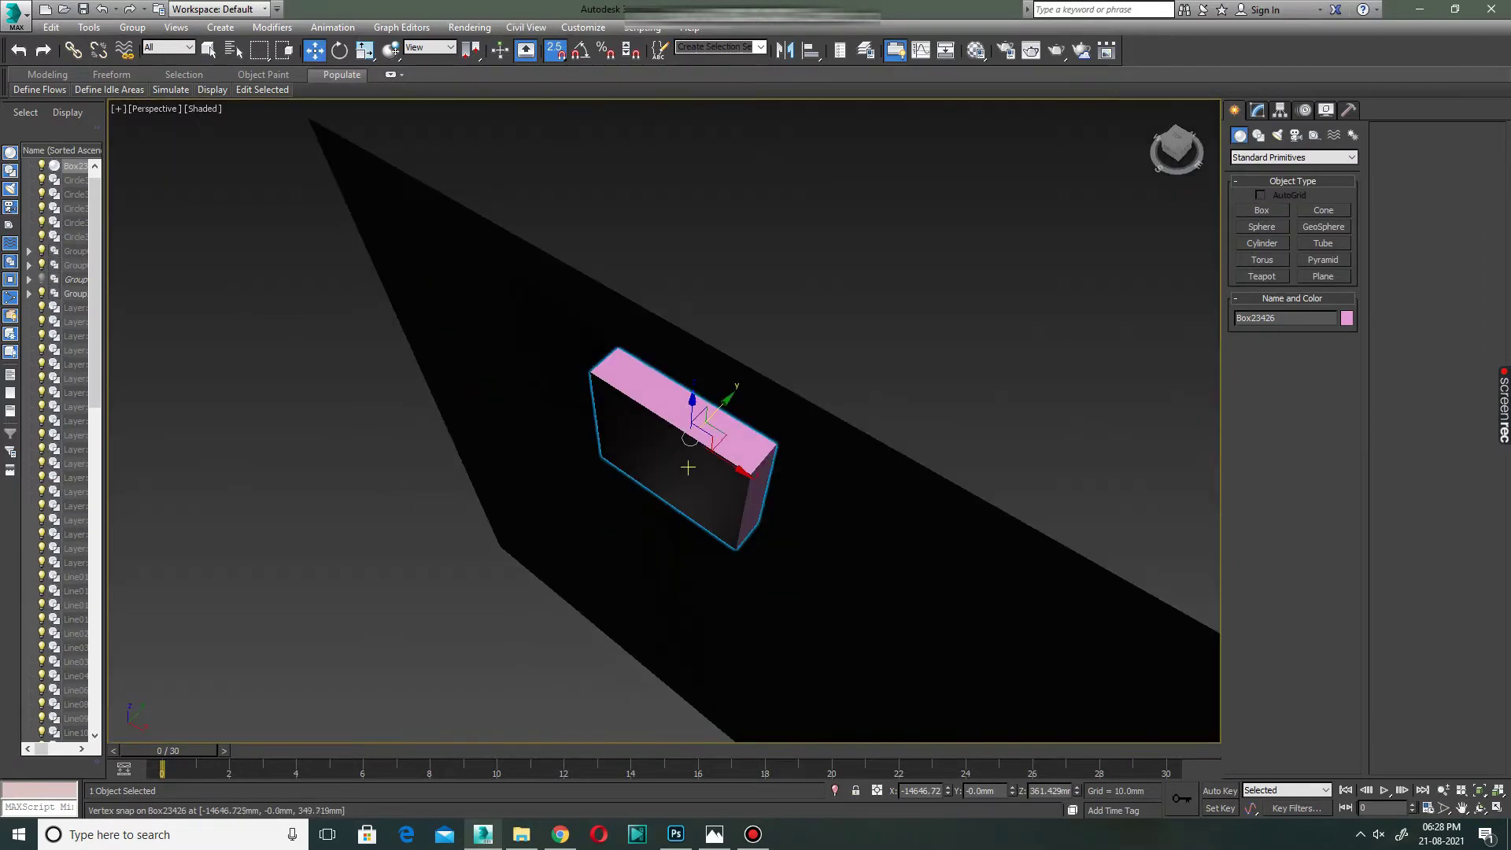
{"action": "middle_click_drag", "start_coordinate": [688, 467], "coordinate": [677, 236], "text": "alt"}
{"action": "left_click", "coordinate": [670, 336], "text": "ctrl"}
{"action": "left_click", "coordinate": [677, 236]}
{"action": "scroll", "coordinate": [569, 301], "scroll_direction": "up", "scroll_amount": 3}
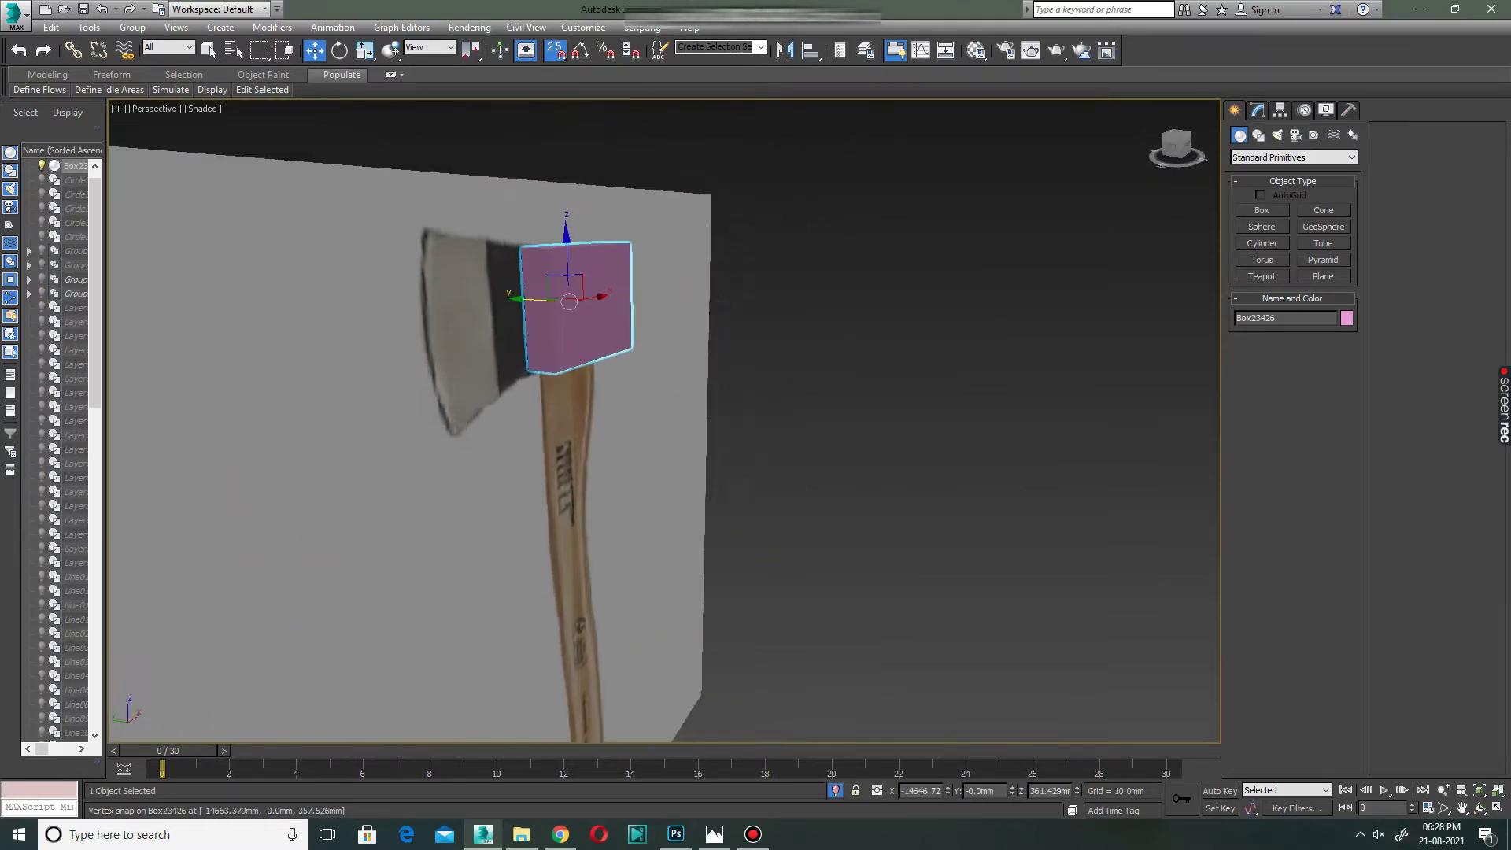
{"action": "middle_click_drag", "start_coordinate": [569, 301], "coordinate": [553, 299], "text": "alt"}
{"action": "left_click_drag", "start_coordinate": [553, 299], "coordinate": [563, 307]}
Raise the box Height to 21.567mm in the Modify panel.
{"action": "left_click", "coordinate": [1257, 110]}
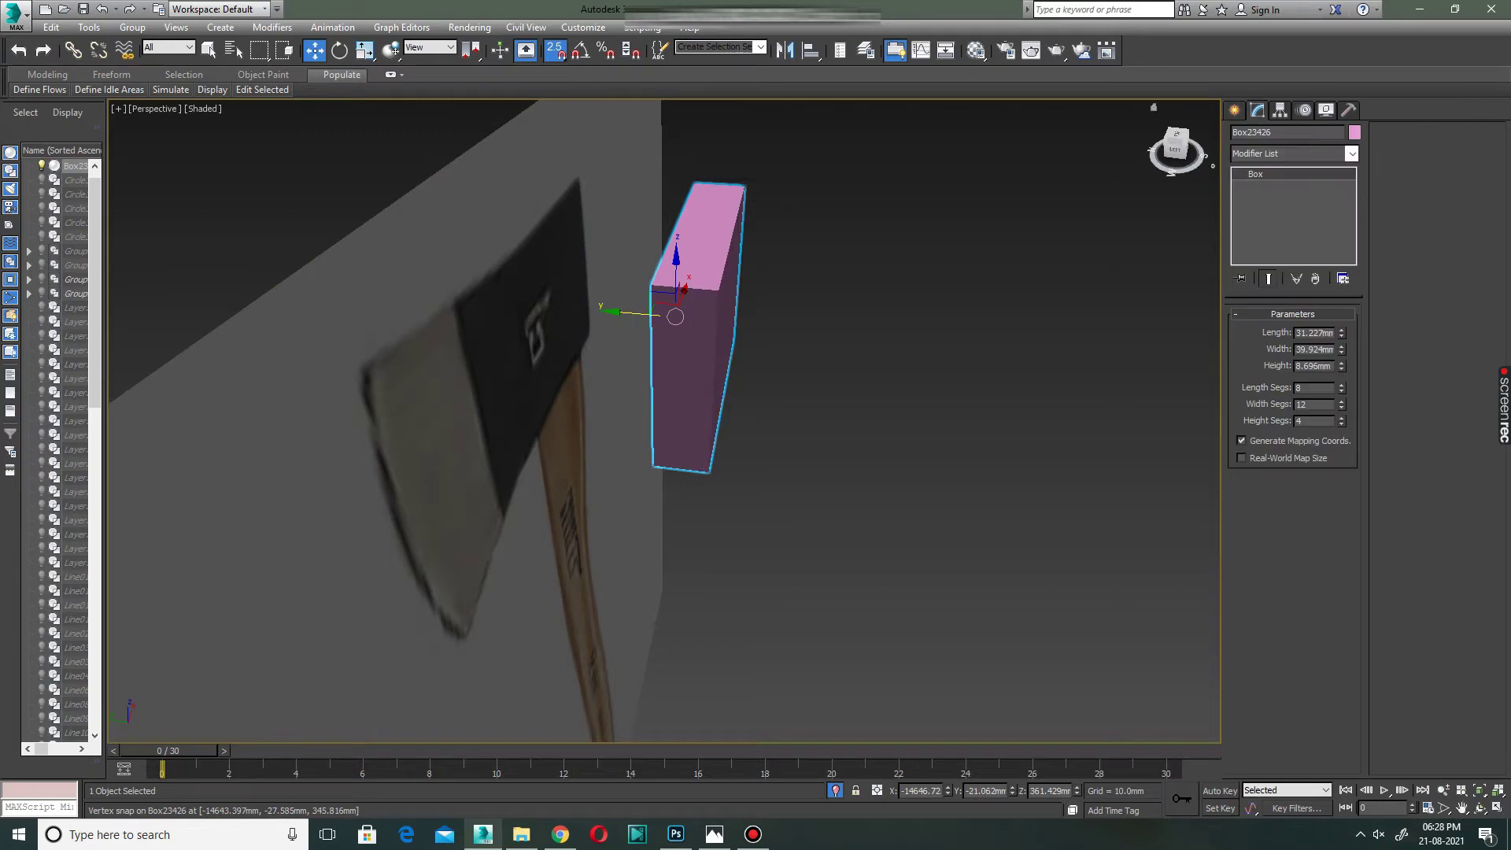
{"action": "left_click_drag", "start_coordinate": [1342, 366], "coordinate": [1342, 335]}
{"action": "mouse_move", "coordinate": [675, 316]}
{"action": "middle_mouse_down", "text": "alt"}
{"action": "mouse_move", "coordinate": [661, 284]}
{"action": "mouse_move", "coordinate": [692, 338]}
{"action": "mouse_move", "coordinate": [740, 290]}
{"action": "middle_mouse_up", "text": "alt"}
{"action": "left_click", "coordinate": [1351, 154]}
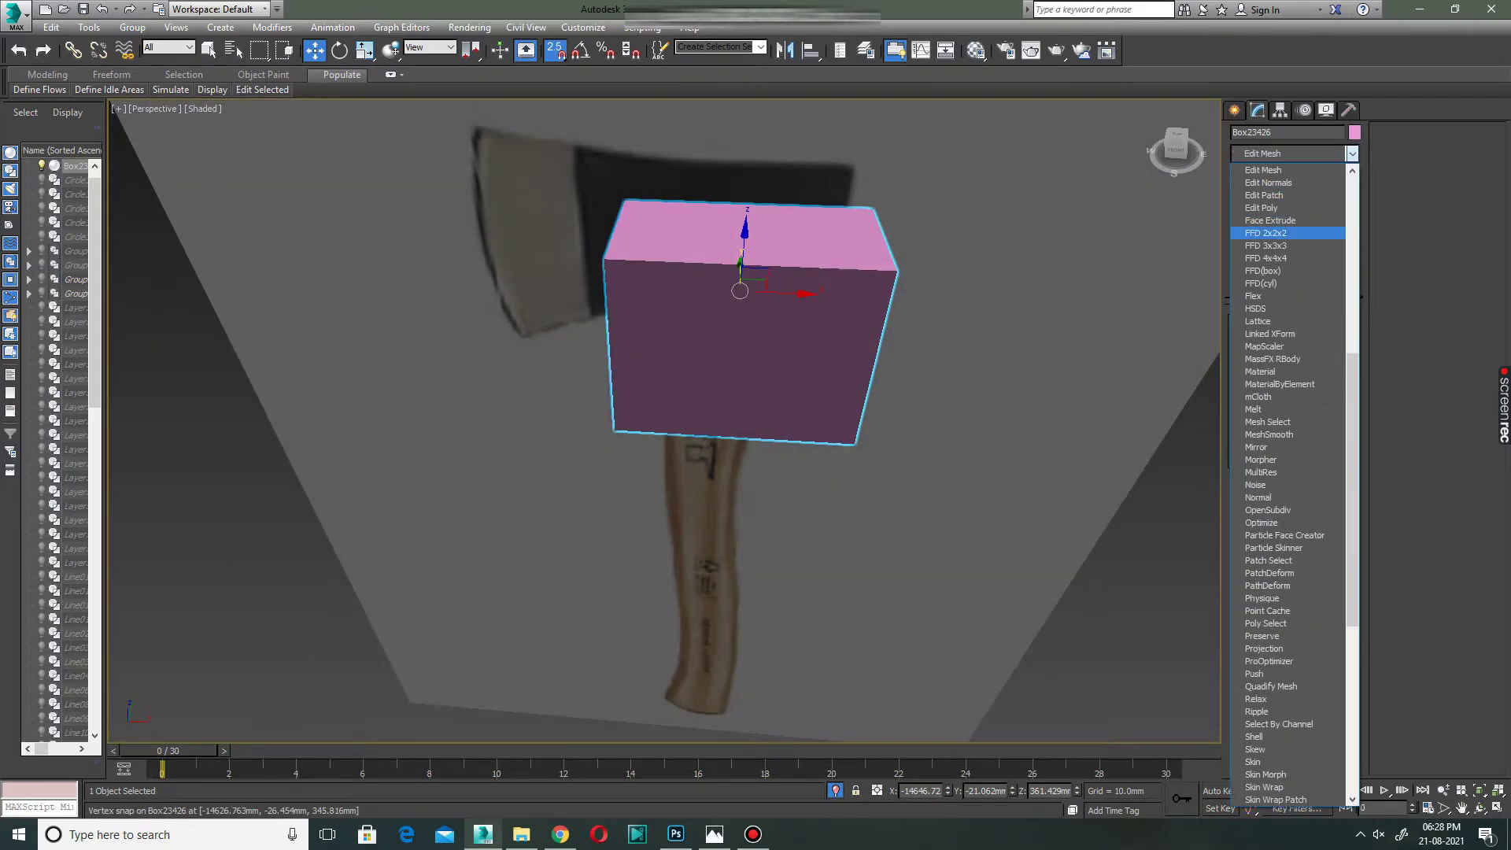
Add an Edit Poly modifier and set Length, Width and Height Segs to 1.
{"action": "left_click", "coordinate": [1267, 202]}
{"action": "key", "text": "1"}
{"action": "key", "text": "alt+w"}
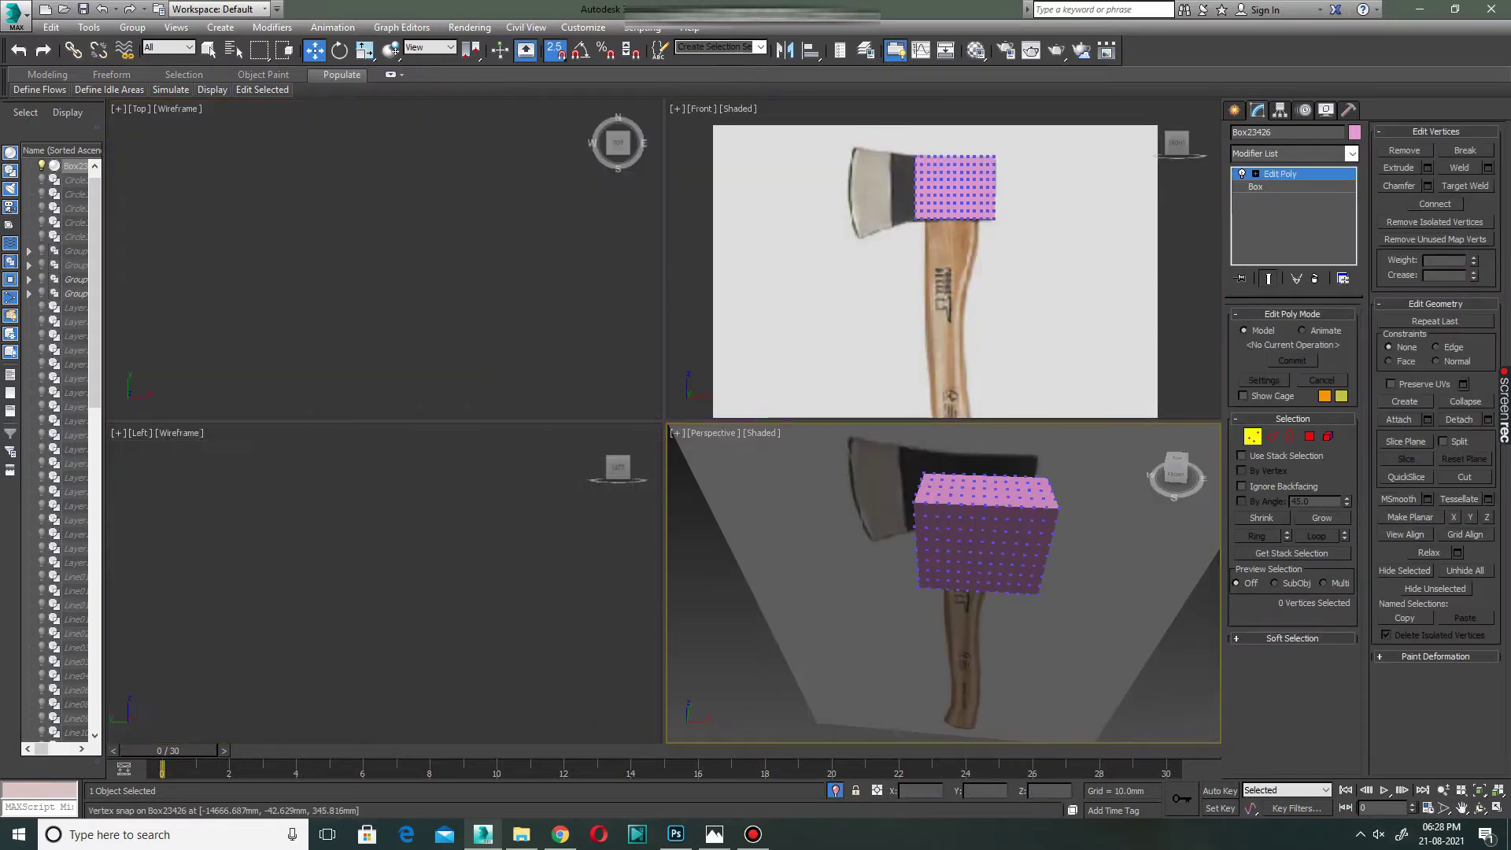
{"action": "key", "text": "alt+w"}
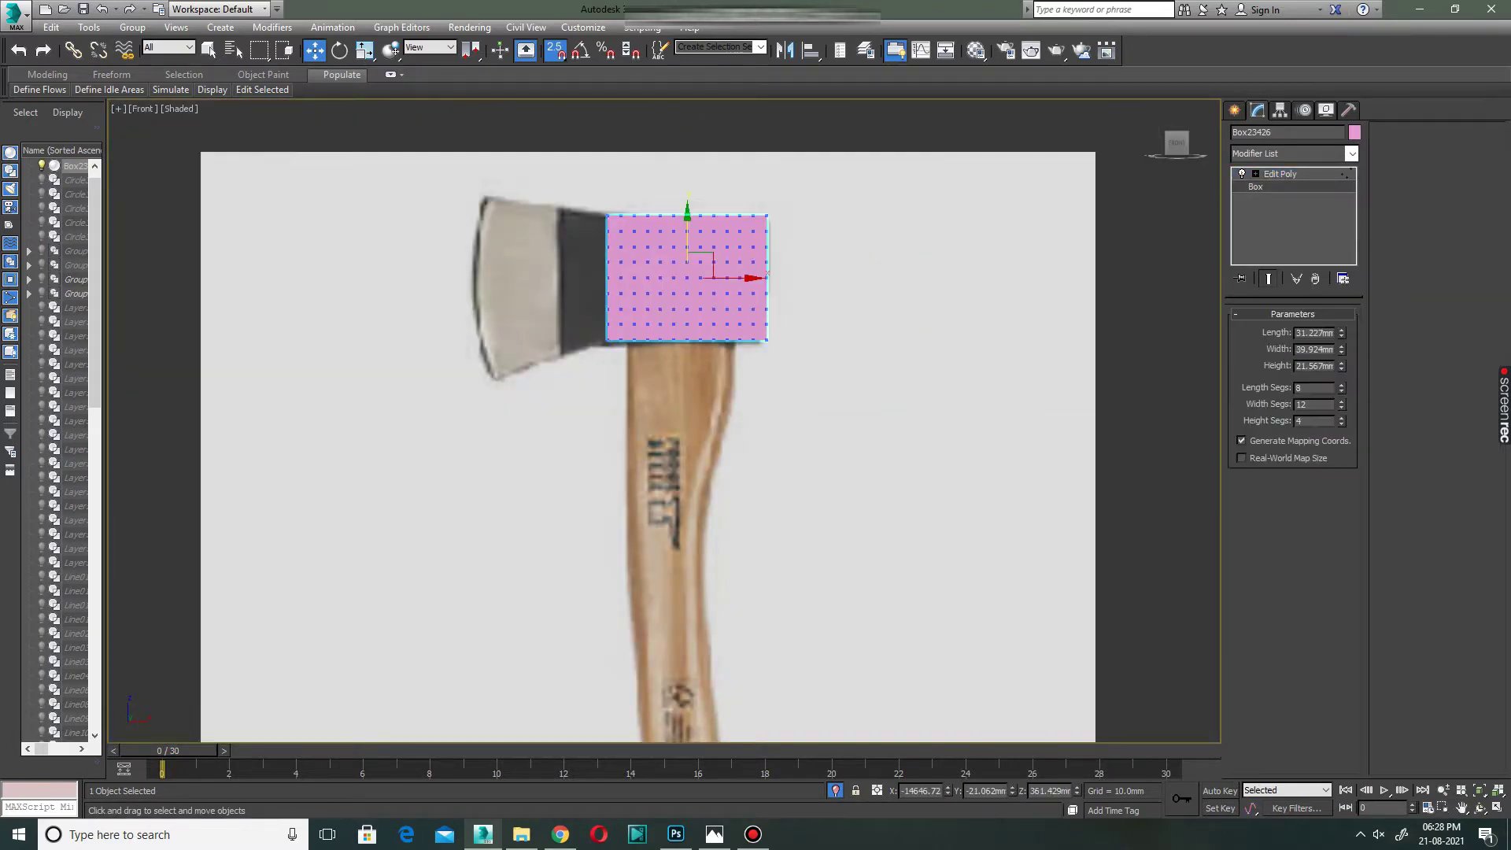
{"action": "key", "text": "F4"}
{"action": "scroll", "coordinate": [661, 283], "scroll_direction": "up", "scroll_amount": 4}
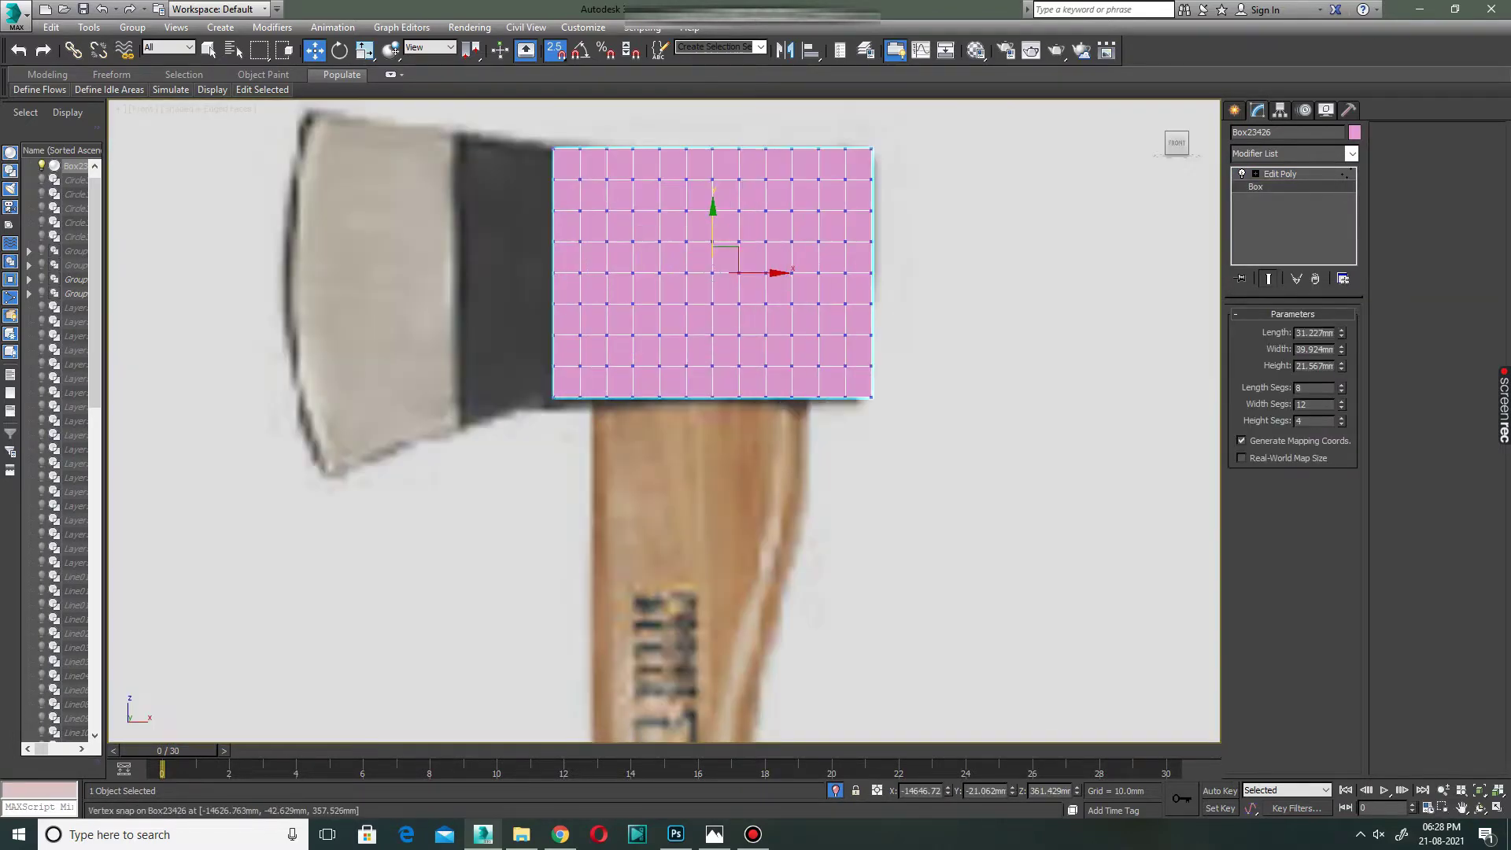
{"action": "type", "text": "1"}
{"action": "key", "text": "Return"}
{"action": "type", "text": "1"}
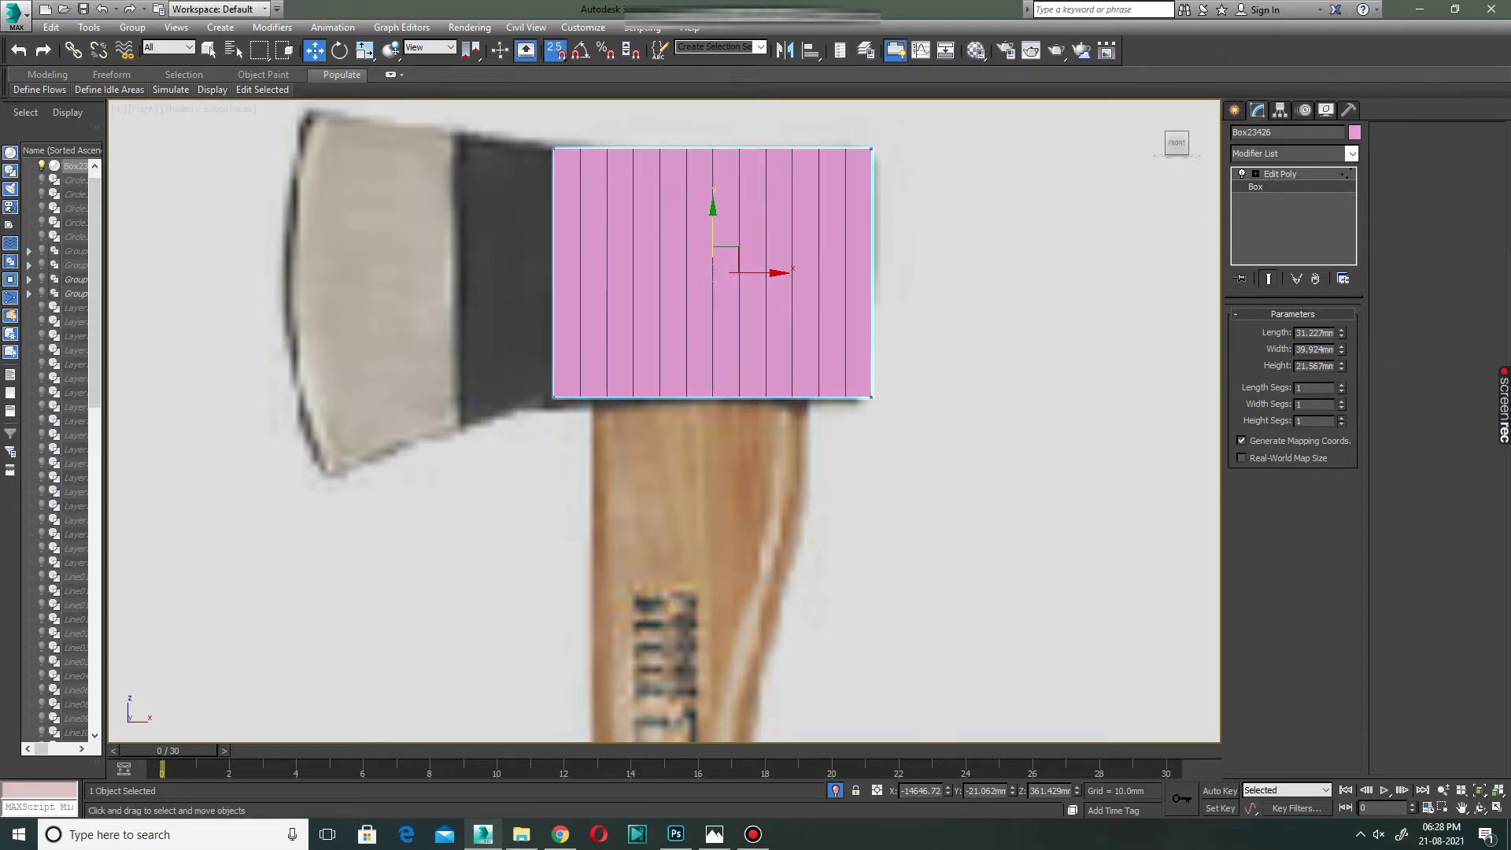
{"action": "scroll", "coordinate": [777, 331], "scroll_direction": "up", "scroll_amount": 2}
{"action": "scroll", "coordinate": [778, 331], "scroll_direction": "down", "scroll_amount": 2}
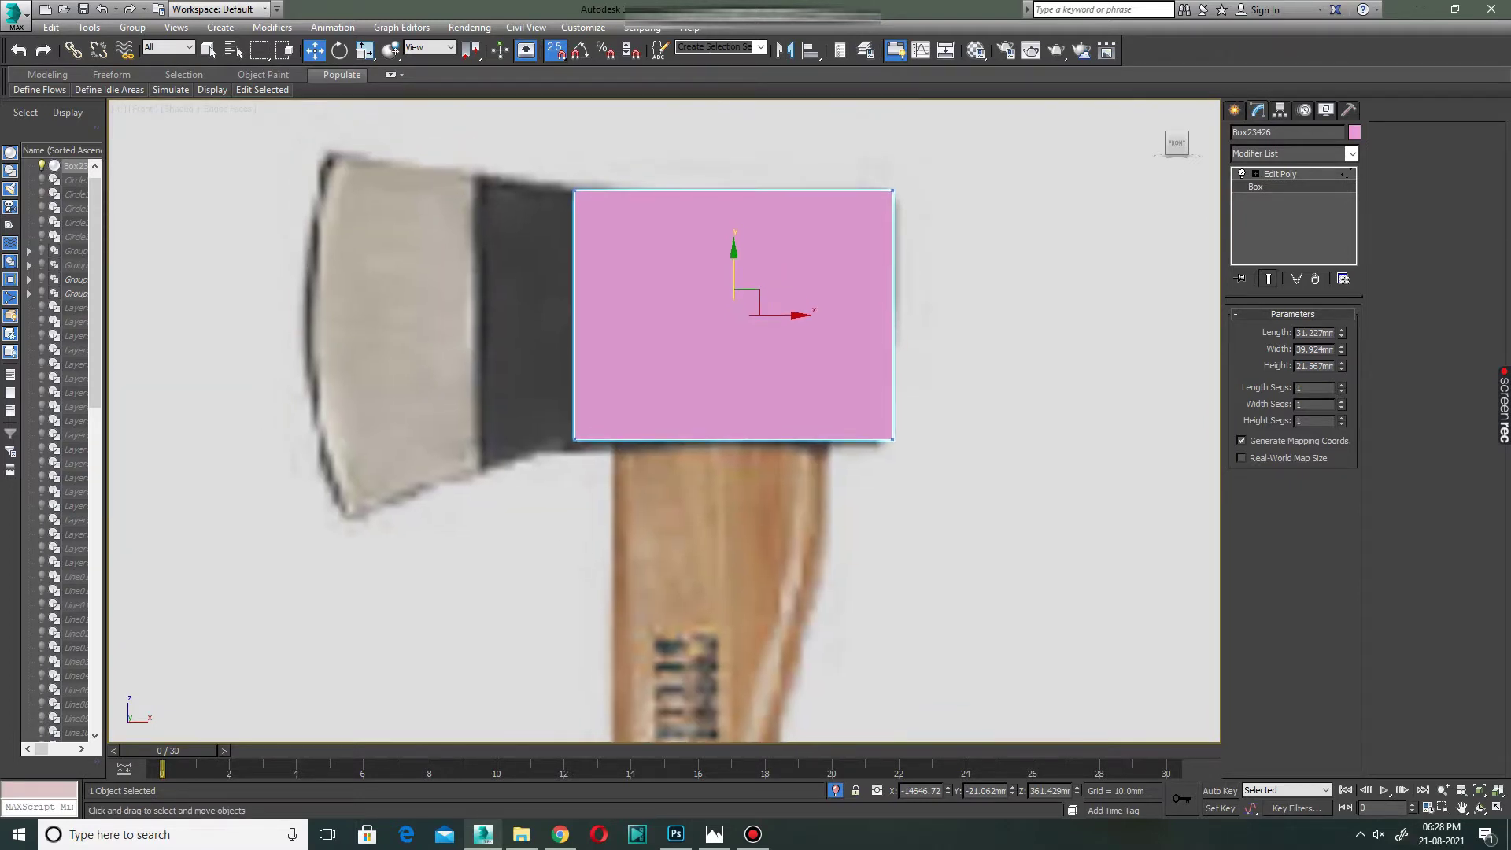
Give the box a VRayMtl with white Refract so the axe shows through.
{"action": "key", "text": "m"}
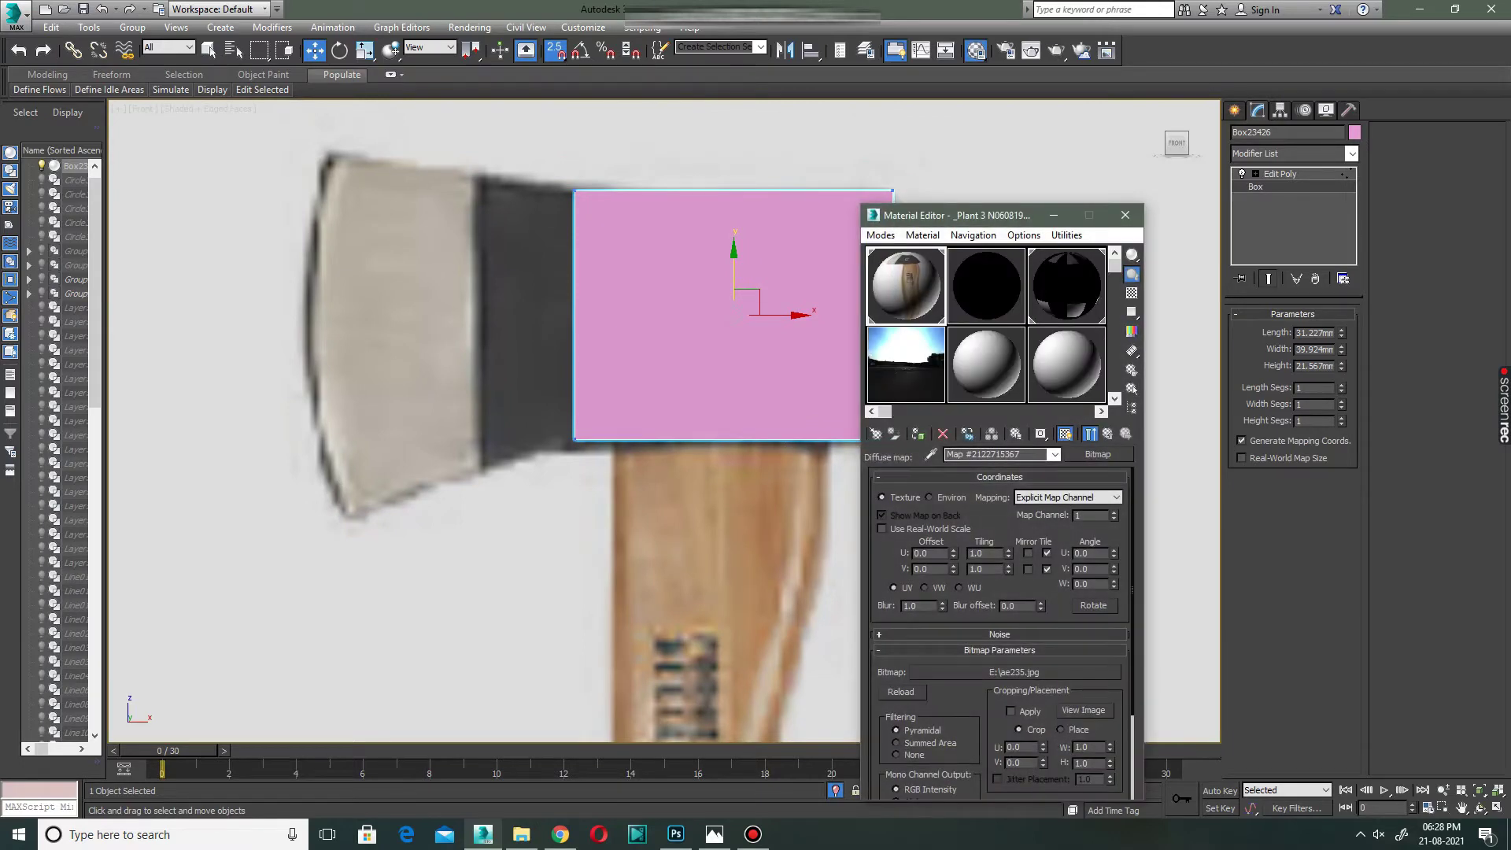
{"action": "key", "text": "Up"}
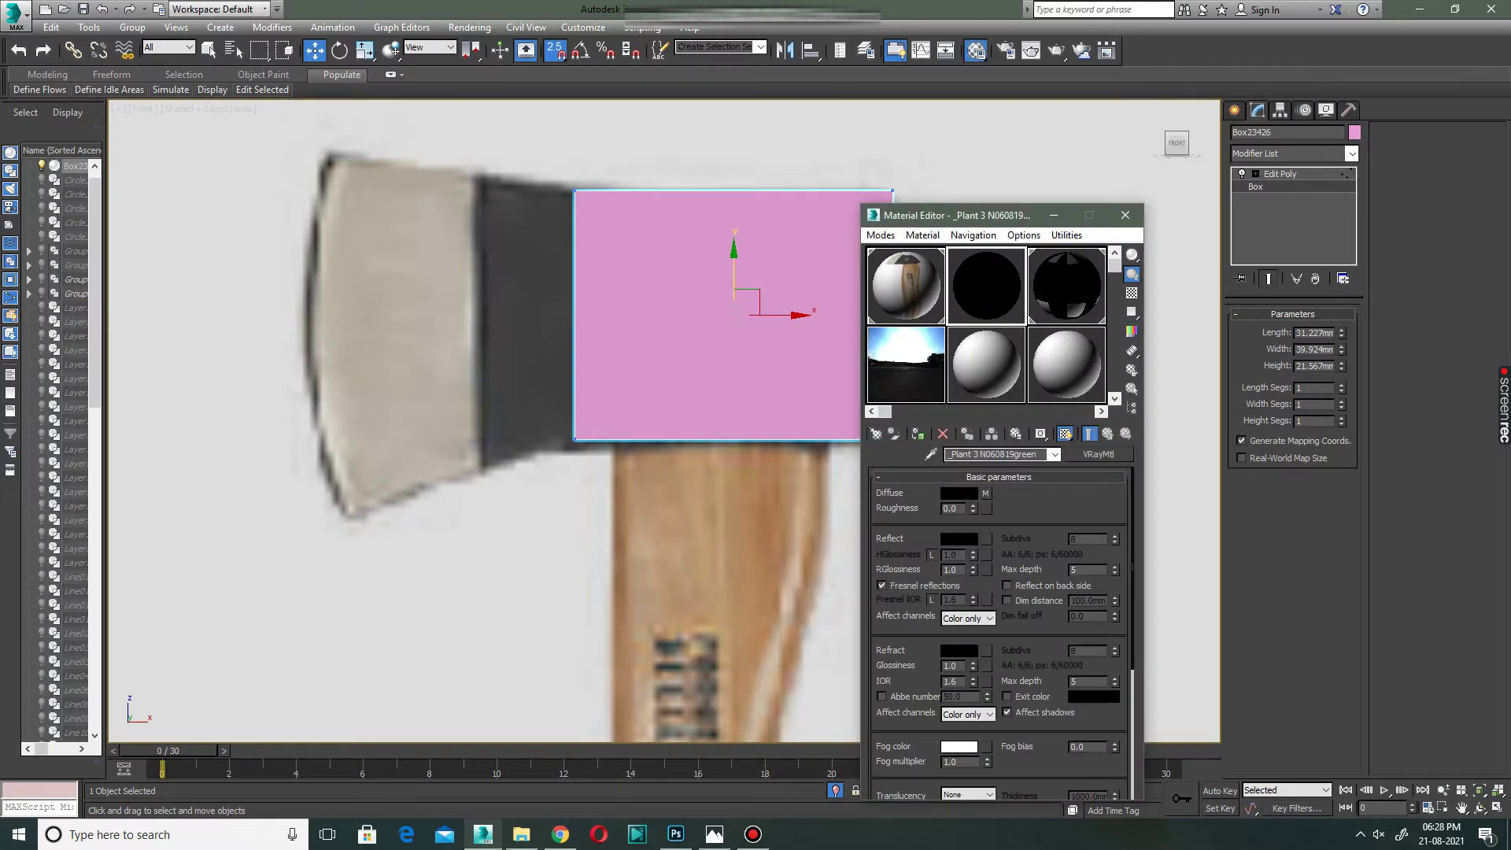
{"action": "left_click", "coordinate": [1066, 364]}
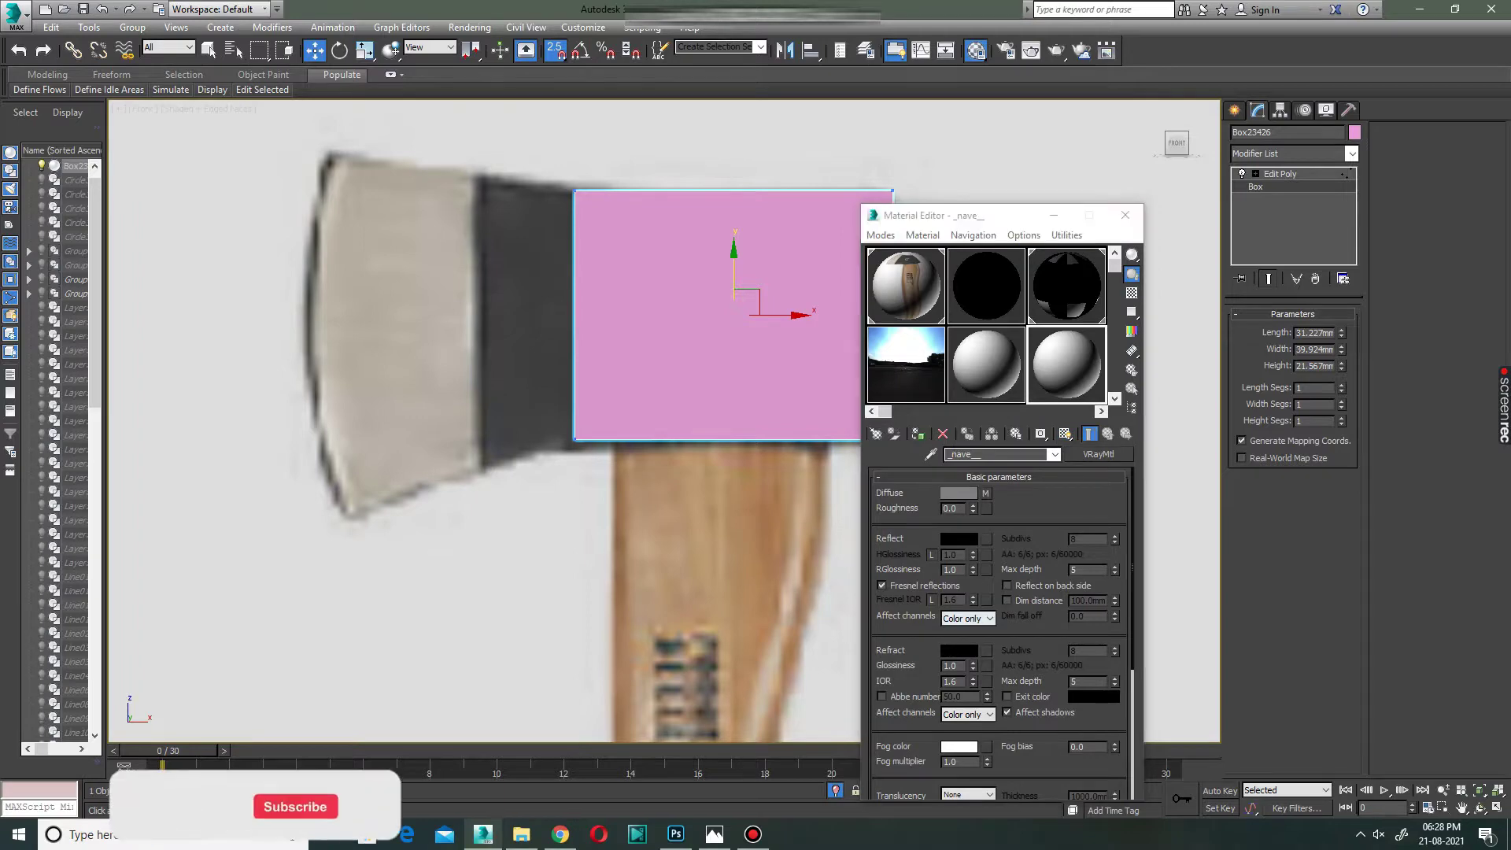
{"action": "left_click", "coordinate": [959, 650]}
{"action": "left_click_drag", "start_coordinate": [465, 104], "coordinate": [465, 224]}
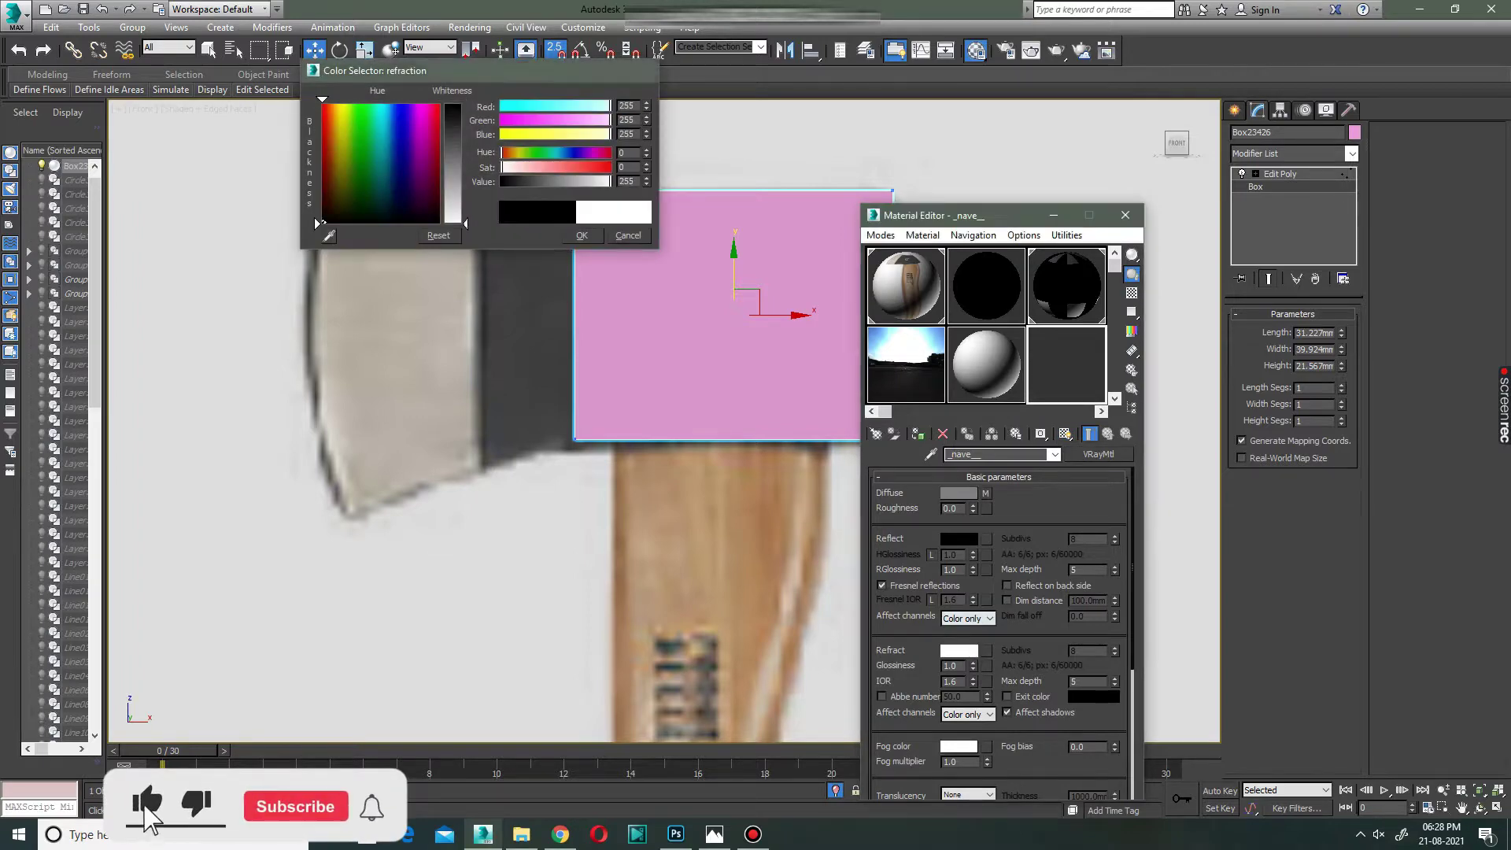
{"action": "key", "text": "Return"}
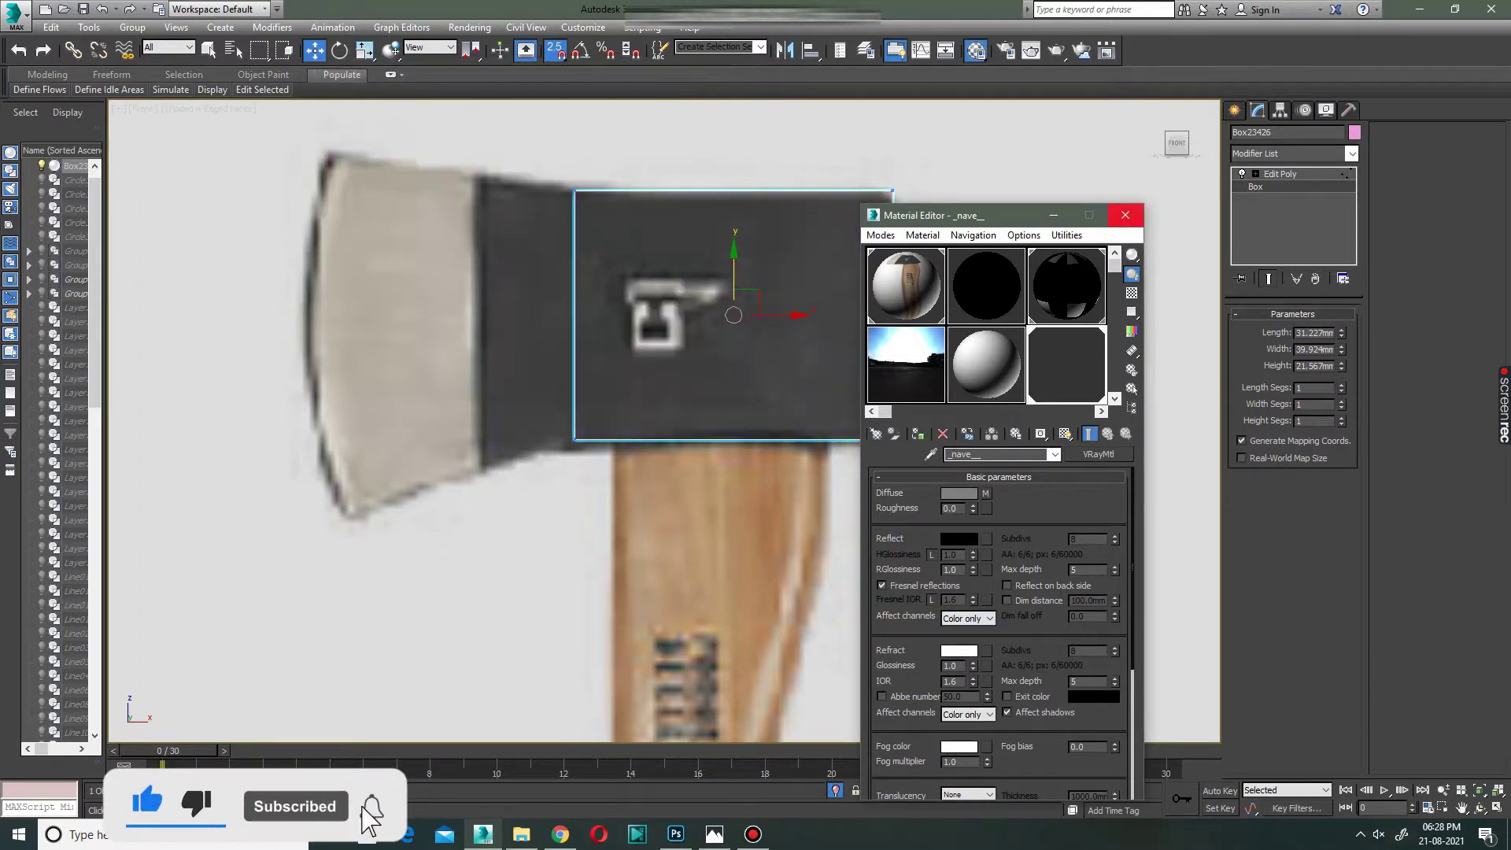
Connect the box's left and right edges with four new horizontal edges.
{"action": "key", "text": "m"}
{"action": "key", "text": "2"}
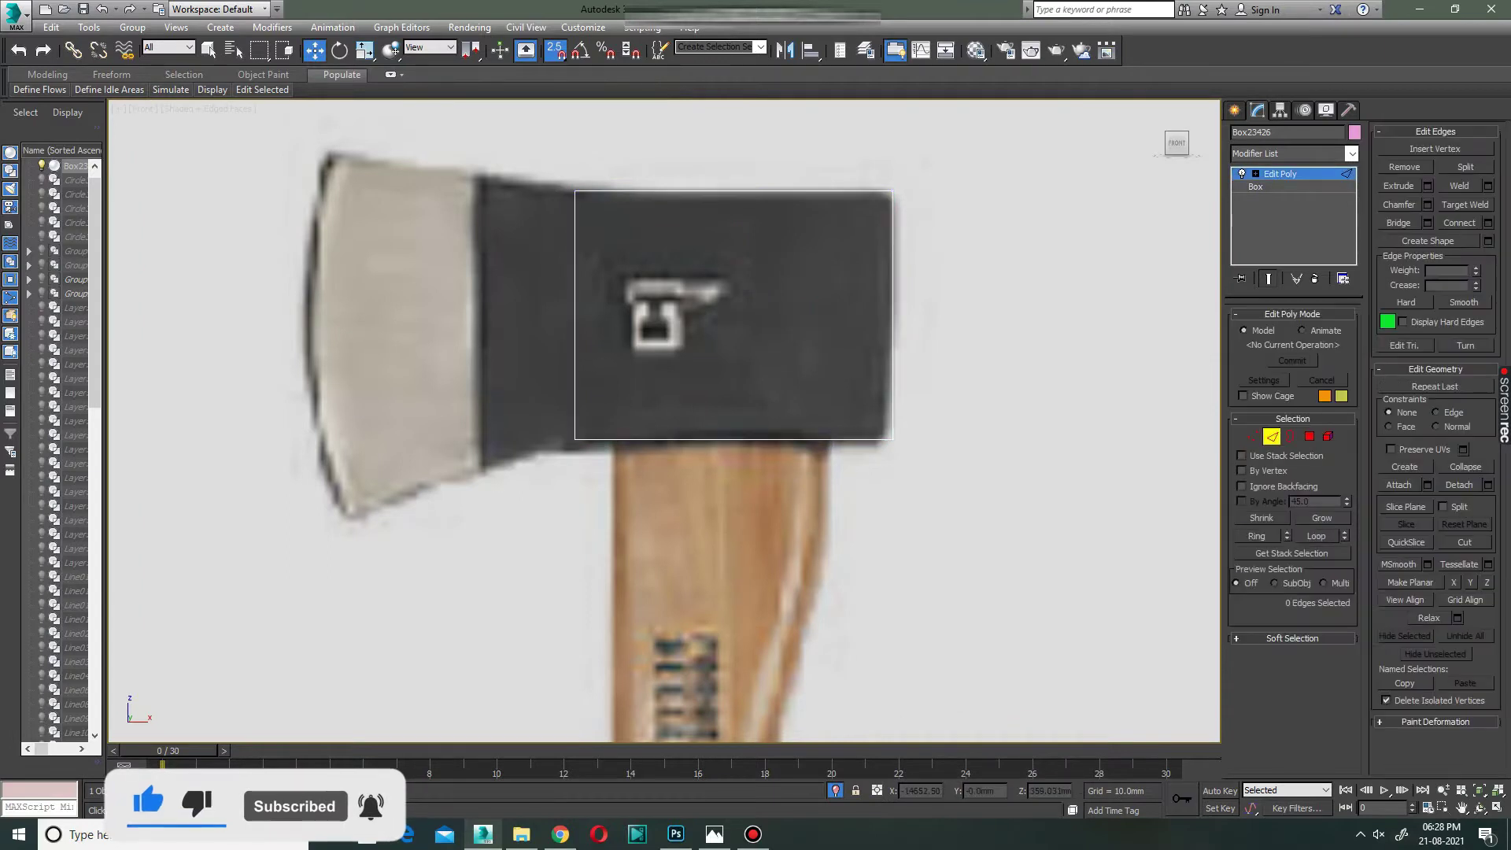
{"action": "left_click_drag", "start_coordinate": [960, 313], "coordinate": [568, 315]}
{"action": "left_click", "coordinate": [1487, 223]}
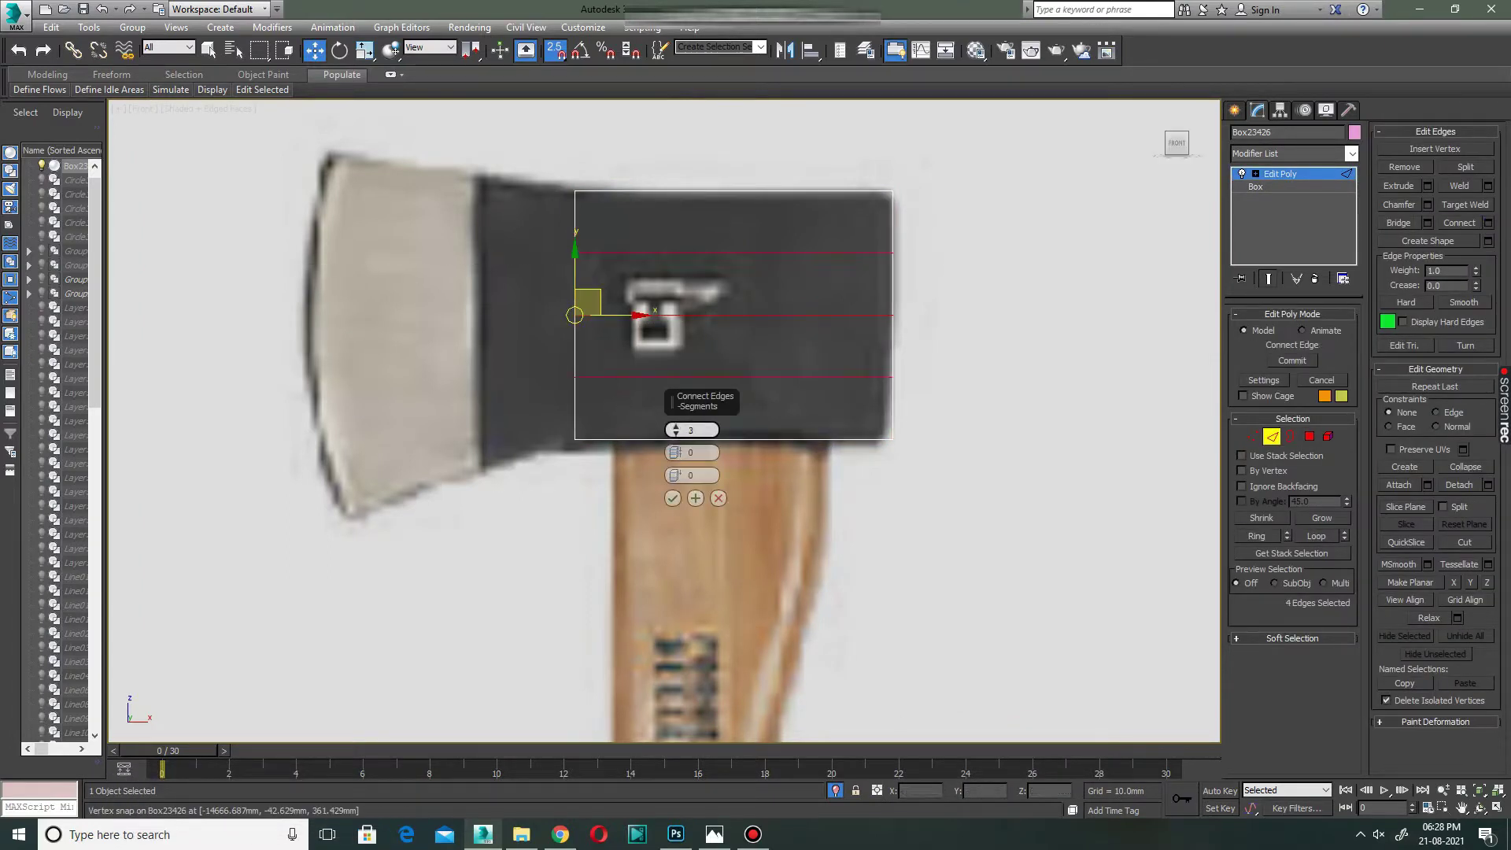
{"action": "left_click", "coordinate": [675, 426]}
{"action": "left_click", "coordinate": [672, 498]}
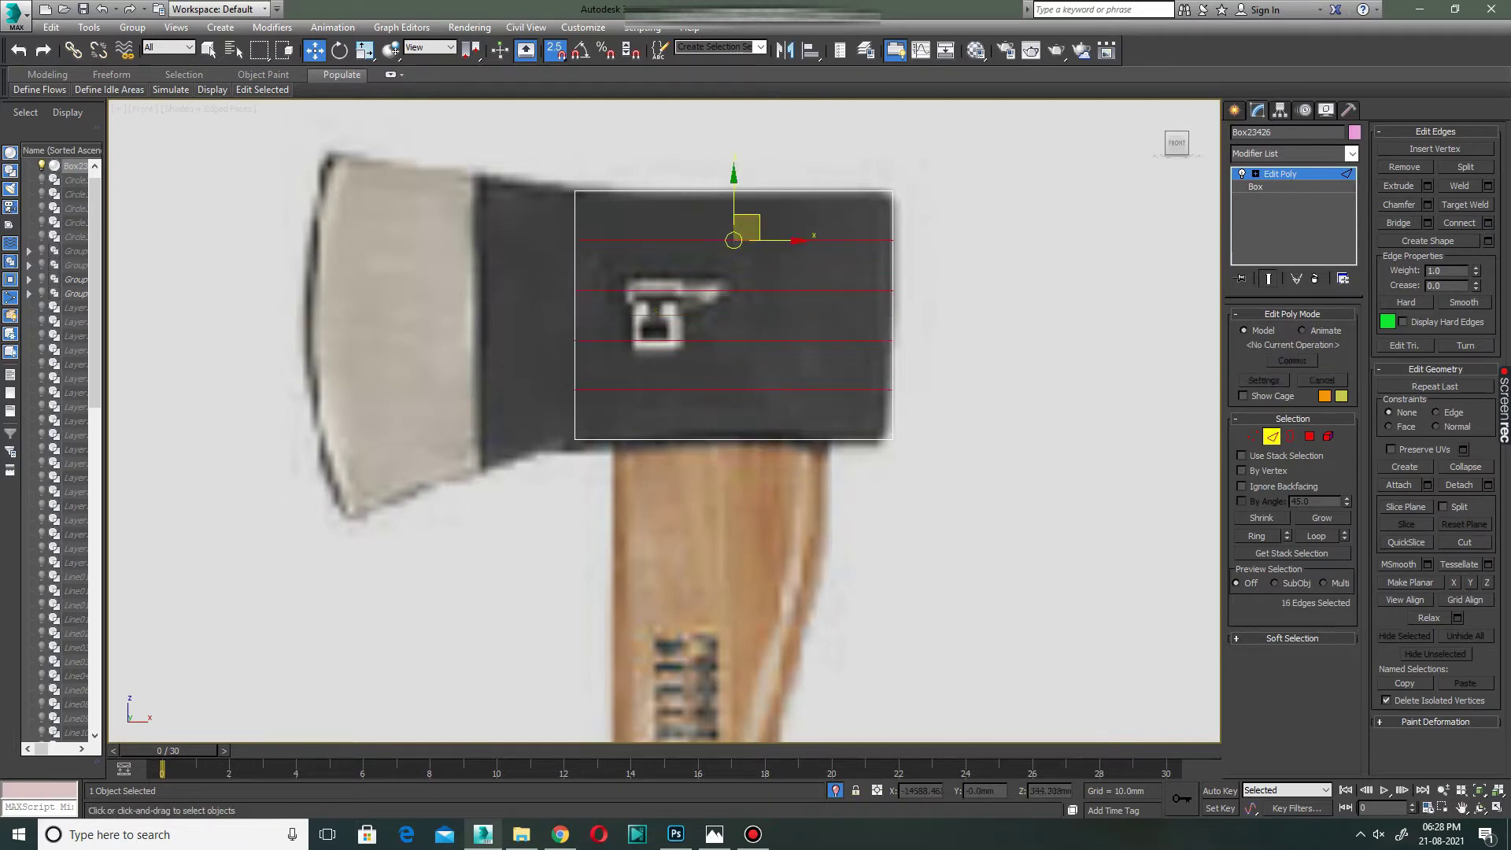
Pull the left-side middle and lower vertices out to form the flared blade edge.
{"action": "key", "text": "1"}
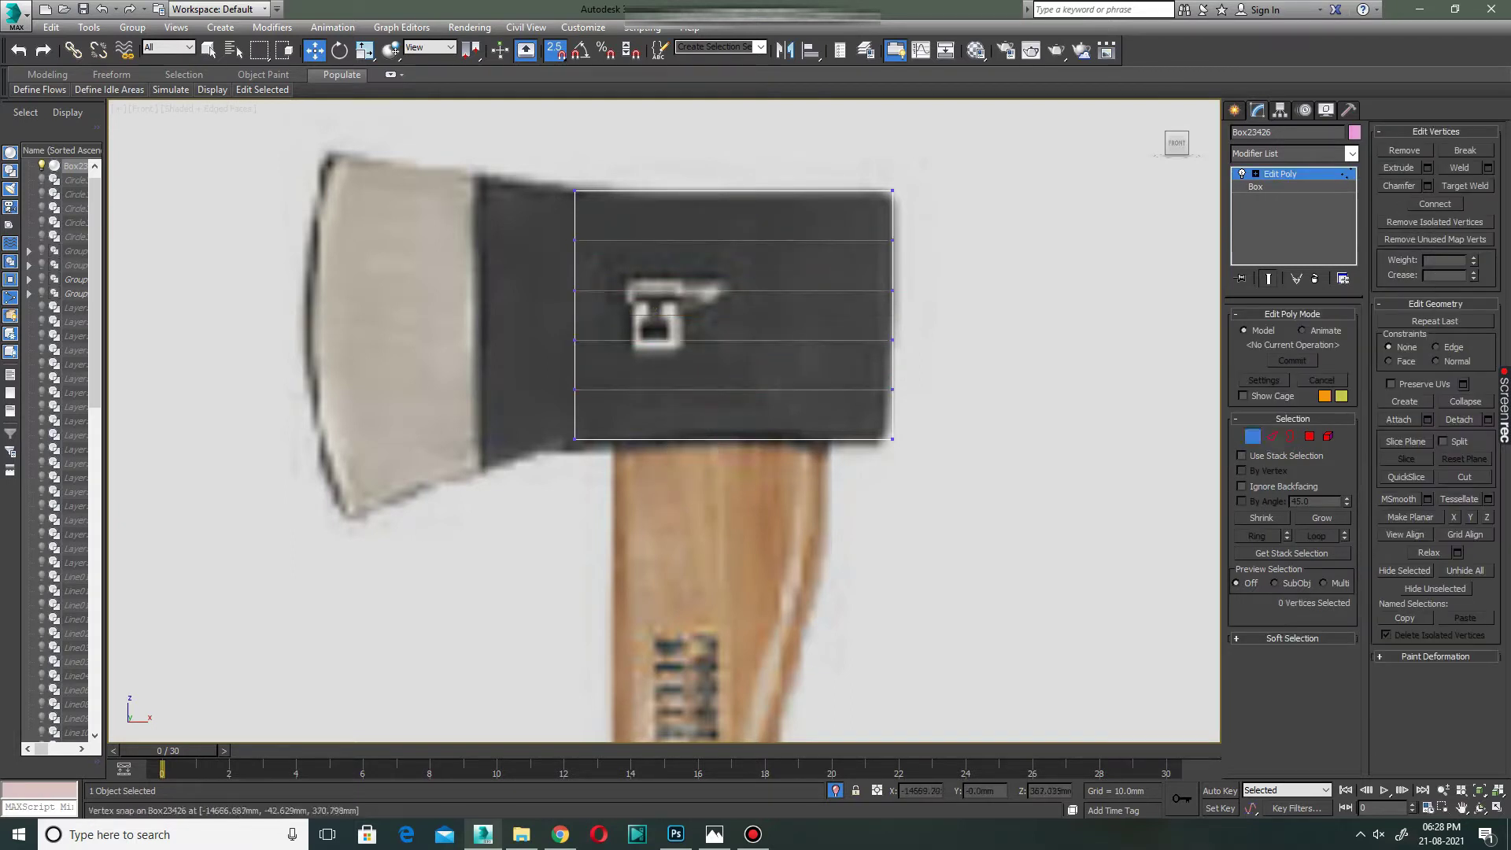
{"action": "mouse_move", "coordinate": [560, 277]}
{"action": "left_mouse_down"}
{"action": "mouse_move", "coordinate": [588, 303]}
{"action": "mouse_move", "coordinate": [307, 290]}
{"action": "left_mouse_up"}
{"action": "left_click_drag", "start_coordinate": [598, 351], "coordinate": [308, 340]}
{"action": "key", "text": "s"}
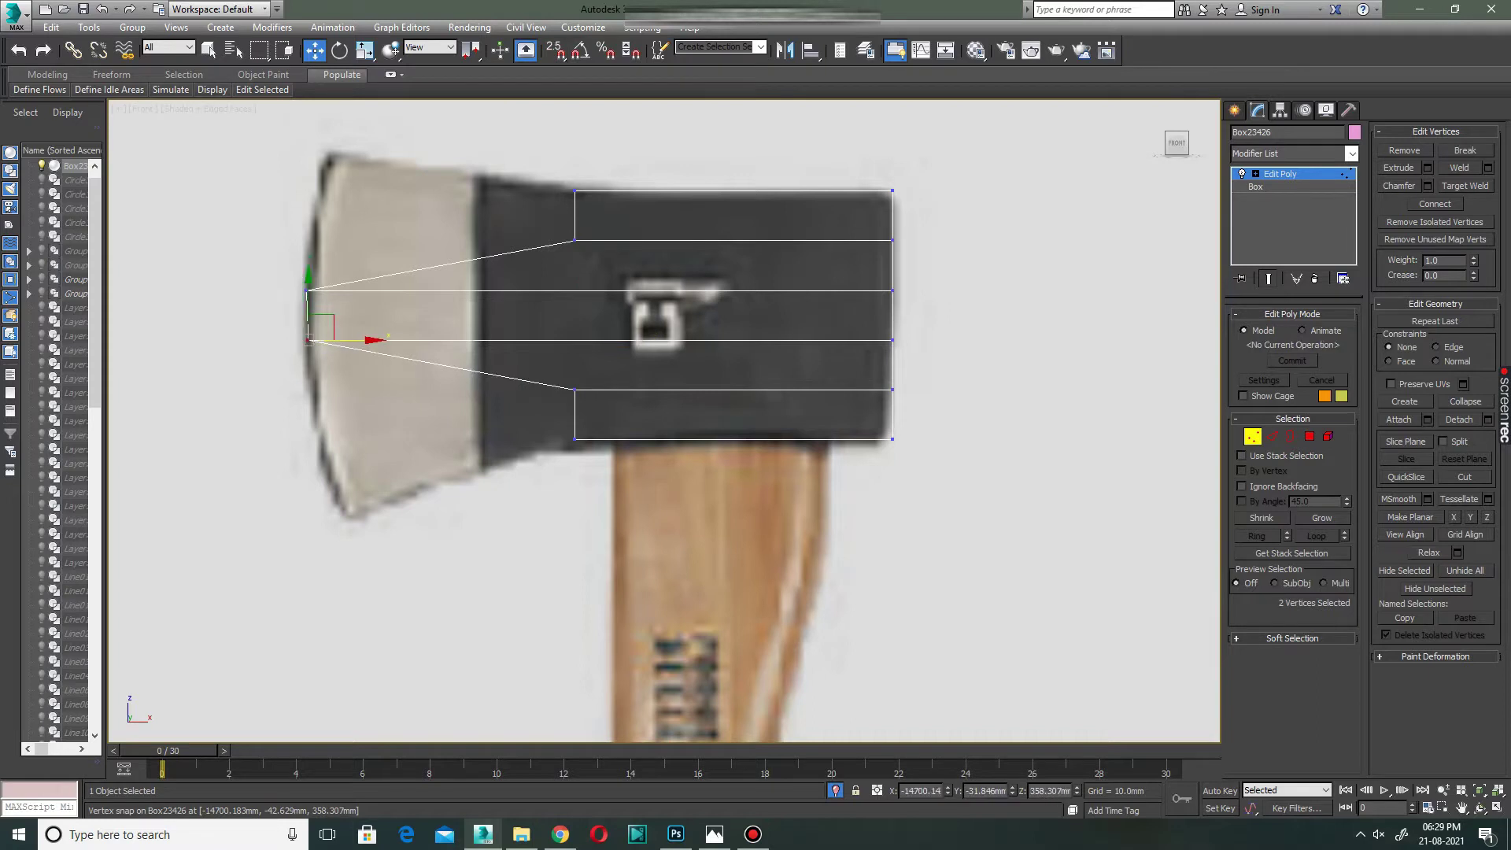
{"action": "mouse_move", "coordinate": [499, 378]}
{"action": "left_mouse_down"}
{"action": "mouse_move", "coordinate": [635, 414]}
{"action": "mouse_move", "coordinate": [312, 389]}
{"action": "left_mouse_up"}
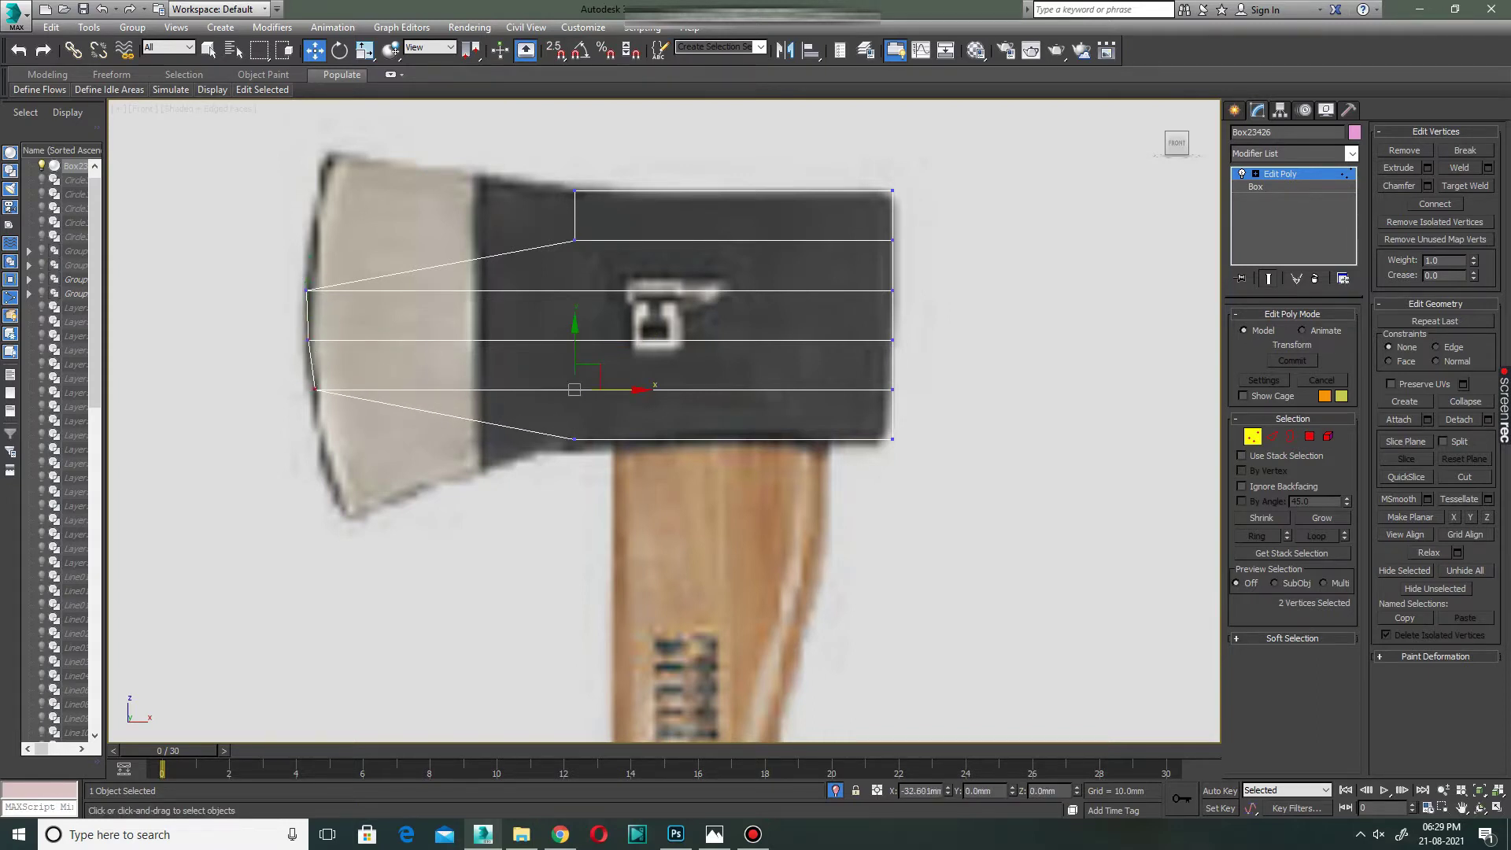
{"action": "left_click", "coordinate": [575, 439]}
{"action": "left_click_drag", "start_coordinate": [574, 438], "coordinate": [415, 438]}
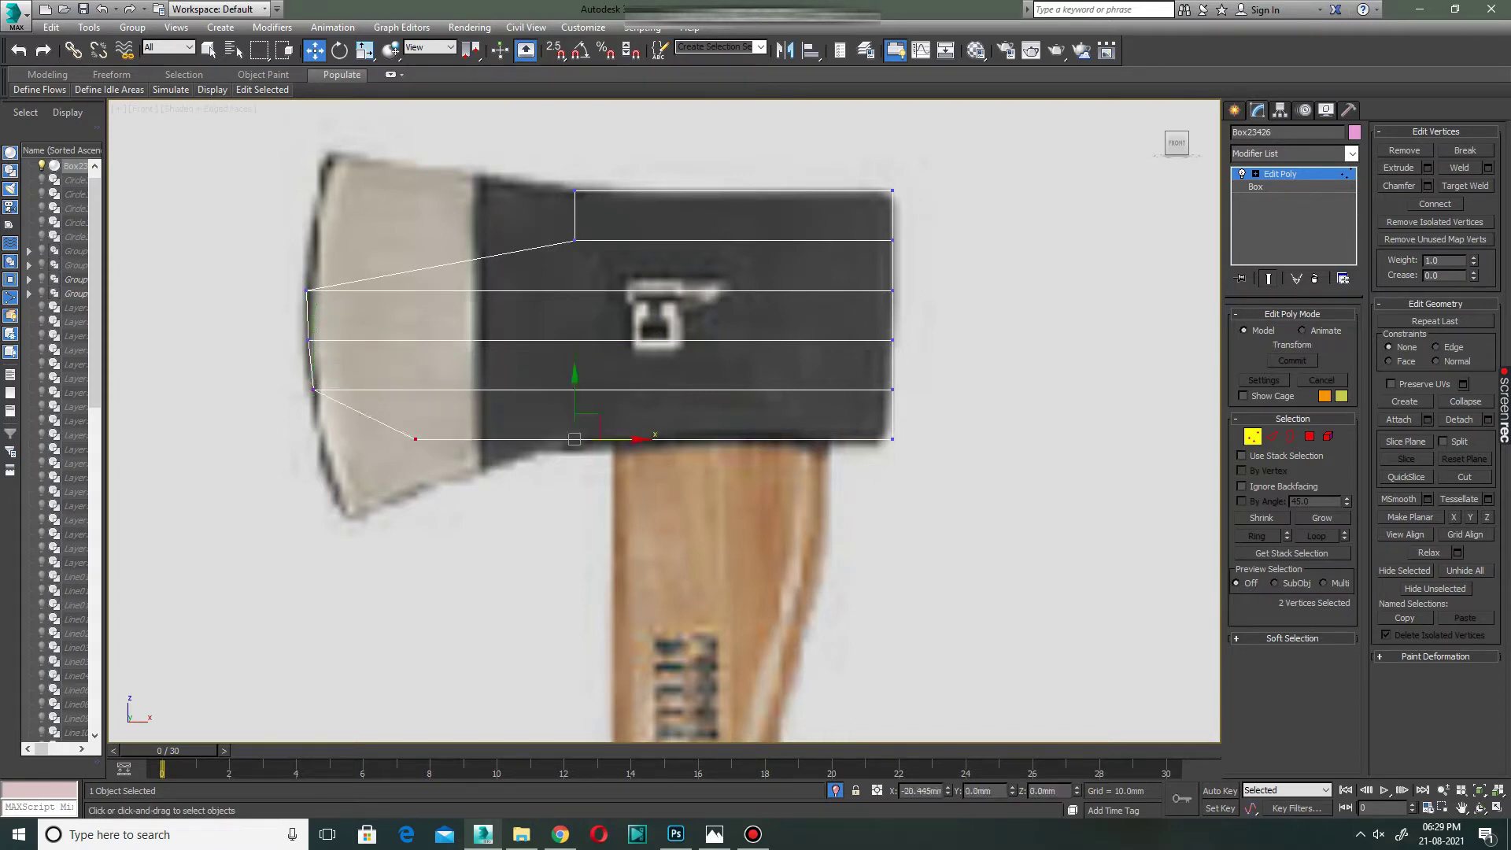
{"action": "left_click_drag", "start_coordinate": [321, 439], "coordinate": [317, 511]}
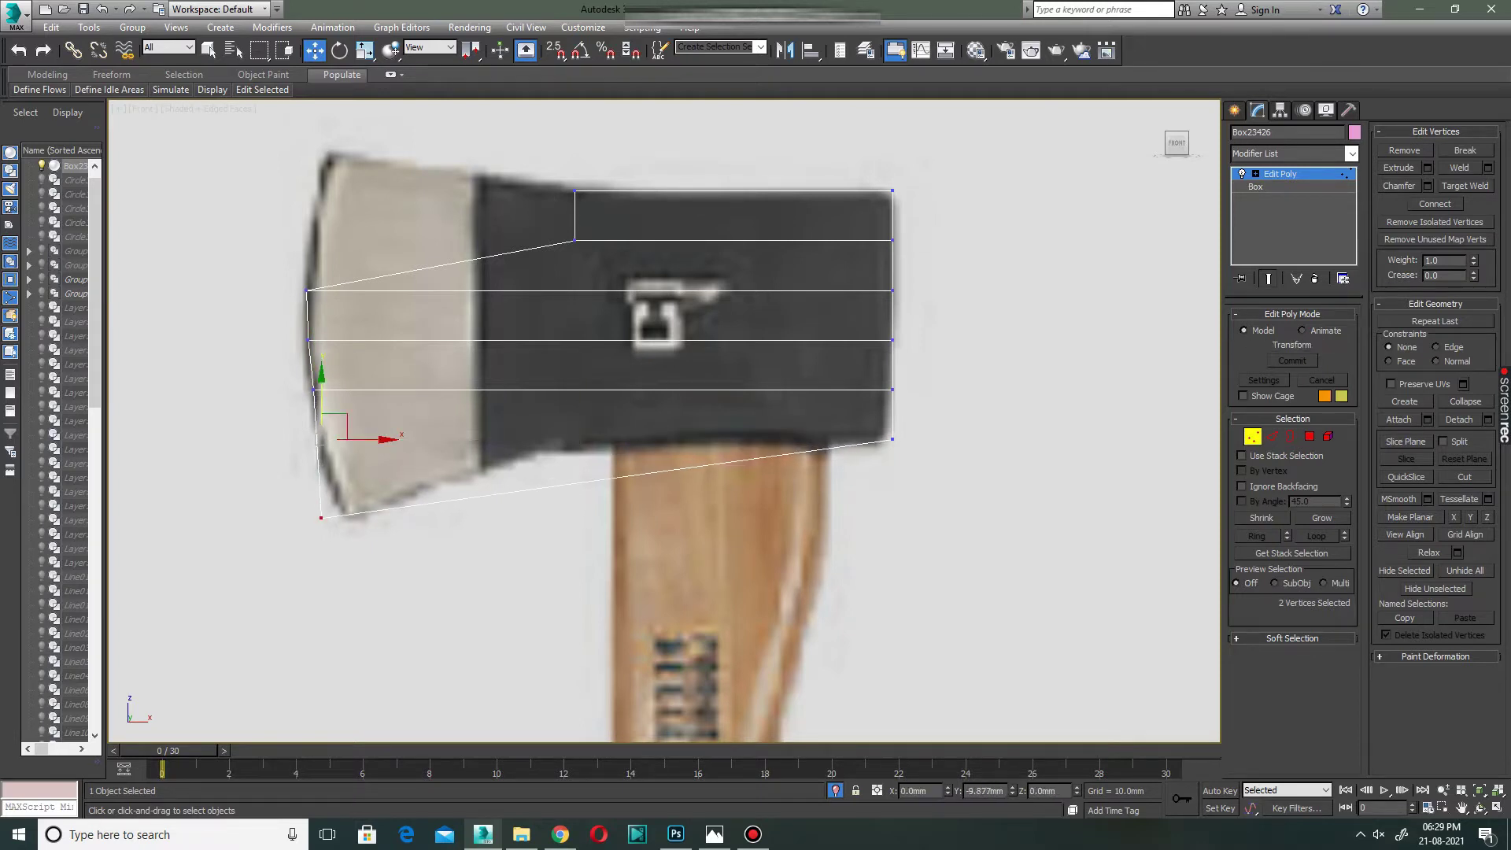
{"action": "scroll", "coordinate": [312, 512], "scroll_direction": "up", "scroll_amount": 4}
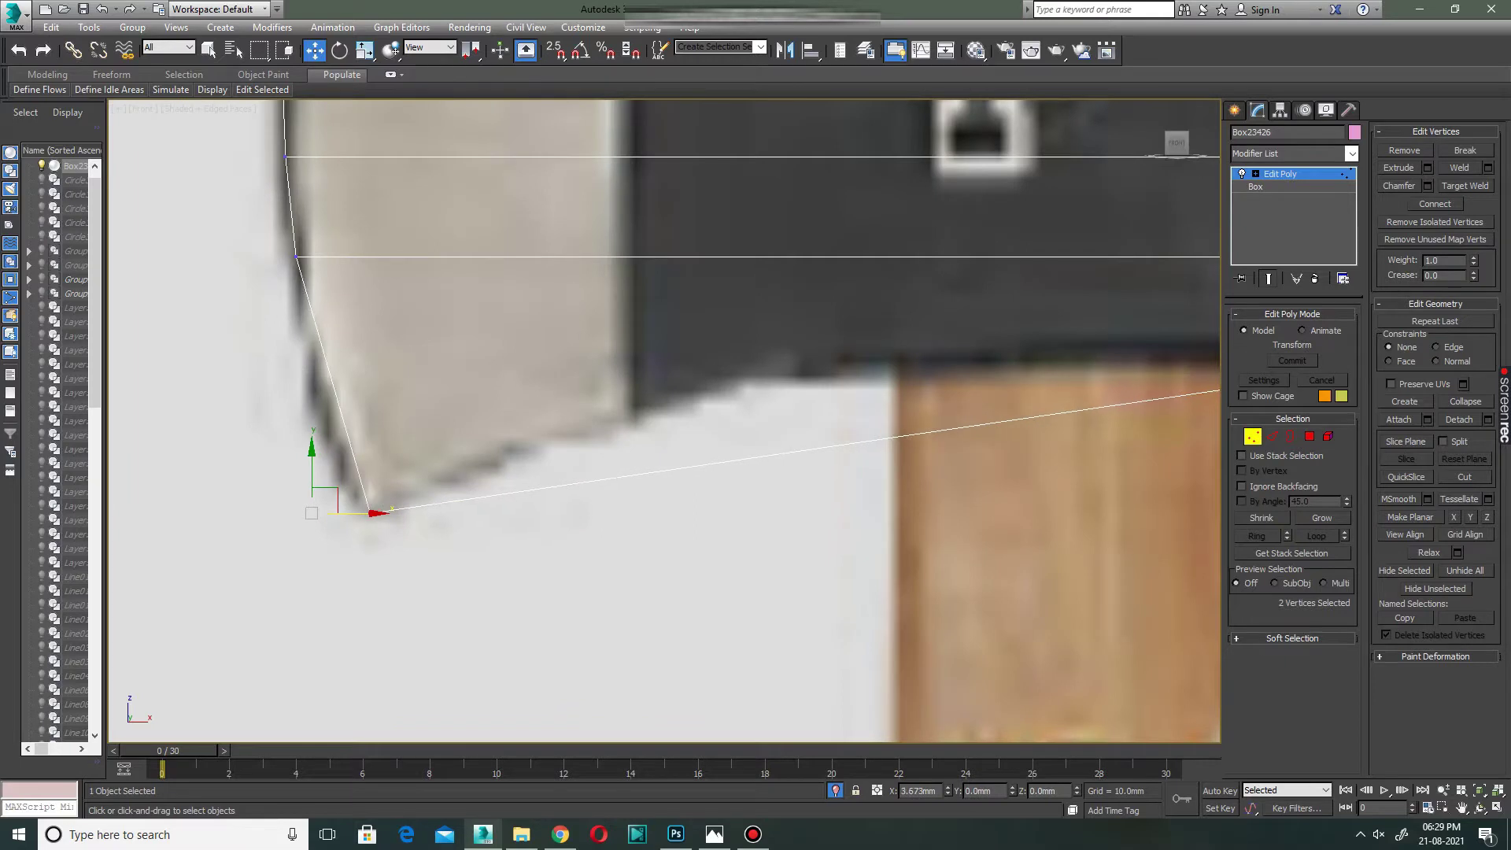
{"action": "left_click_drag", "start_coordinate": [311, 512], "coordinate": [366, 513]}
{"action": "scroll", "coordinate": [367, 513], "scroll_direction": "down", "scroll_amount": 4}
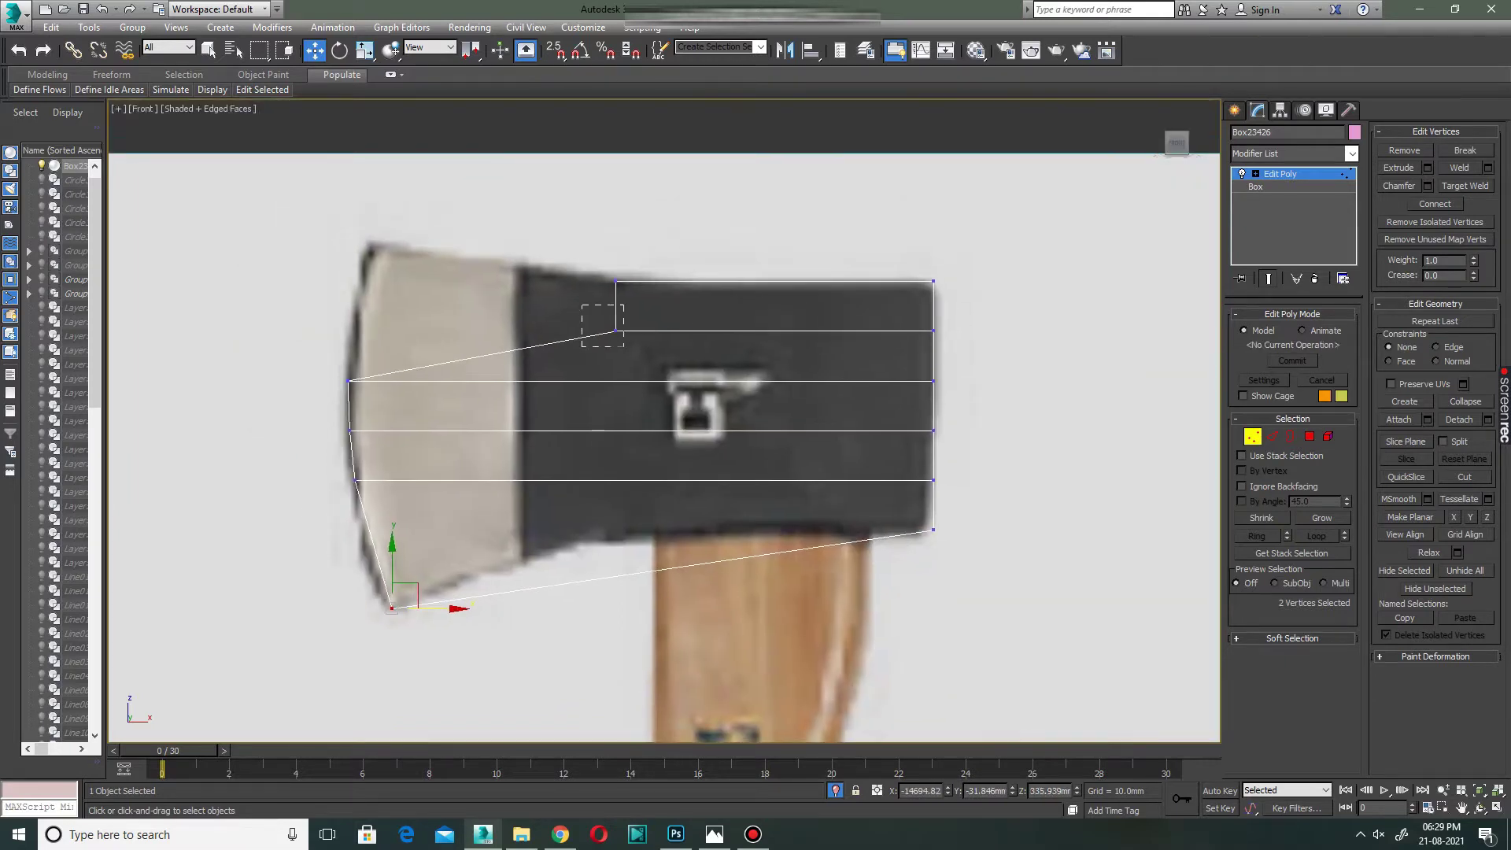
Raise the blade's top corner vertices up to the reference outline.
{"action": "mouse_move", "coordinate": [581, 305]}
{"action": "left_mouse_down"}
{"action": "mouse_move", "coordinate": [624, 346]}
{"action": "mouse_move", "coordinate": [358, 314]}
{"action": "left_mouse_up"}
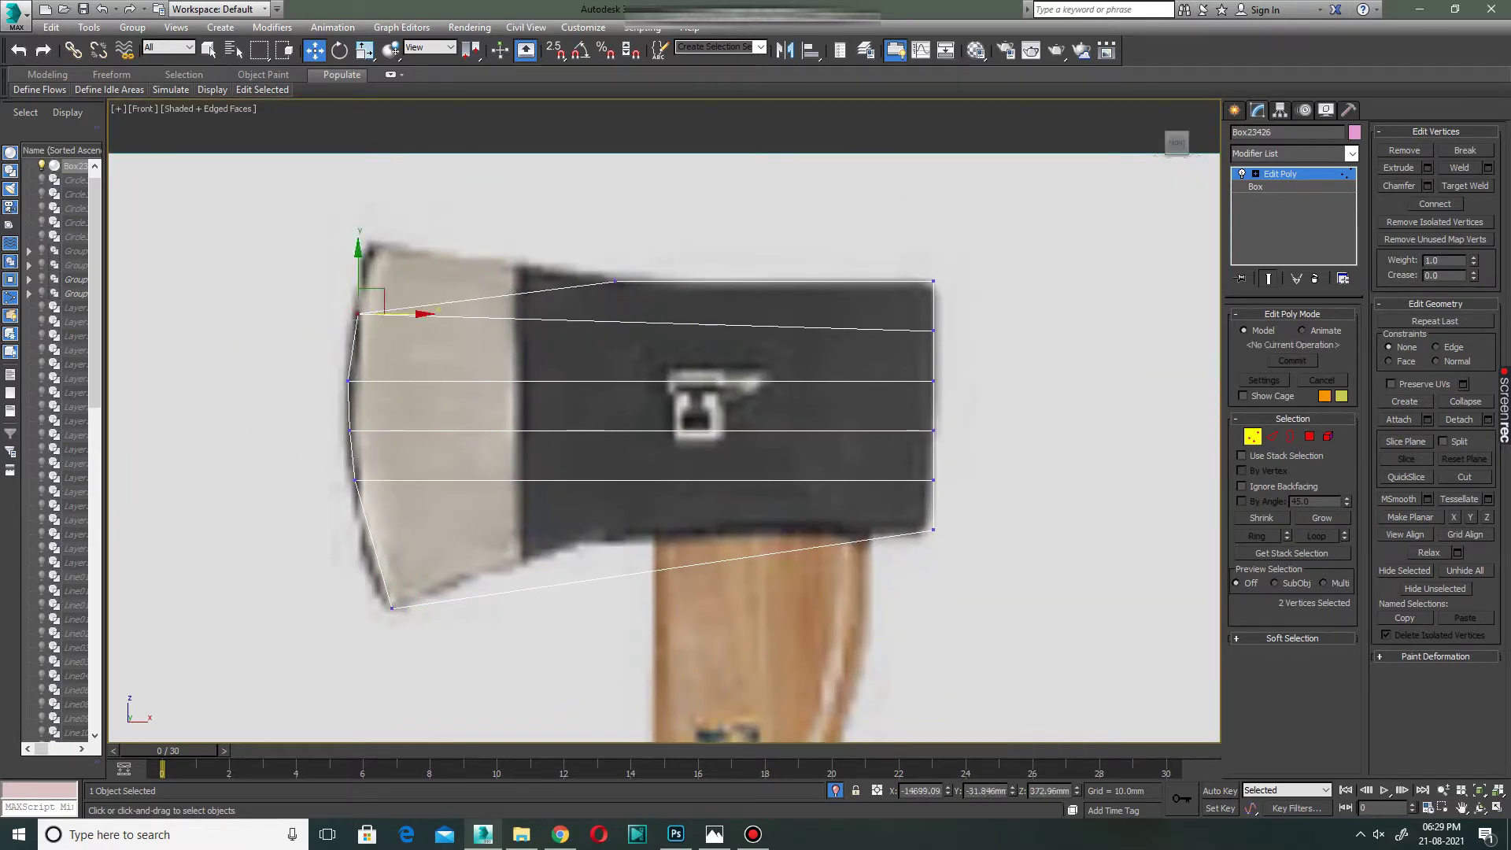
{"action": "key", "text": "ctrl+z"}
{"action": "key", "text": "ctrl+z"}
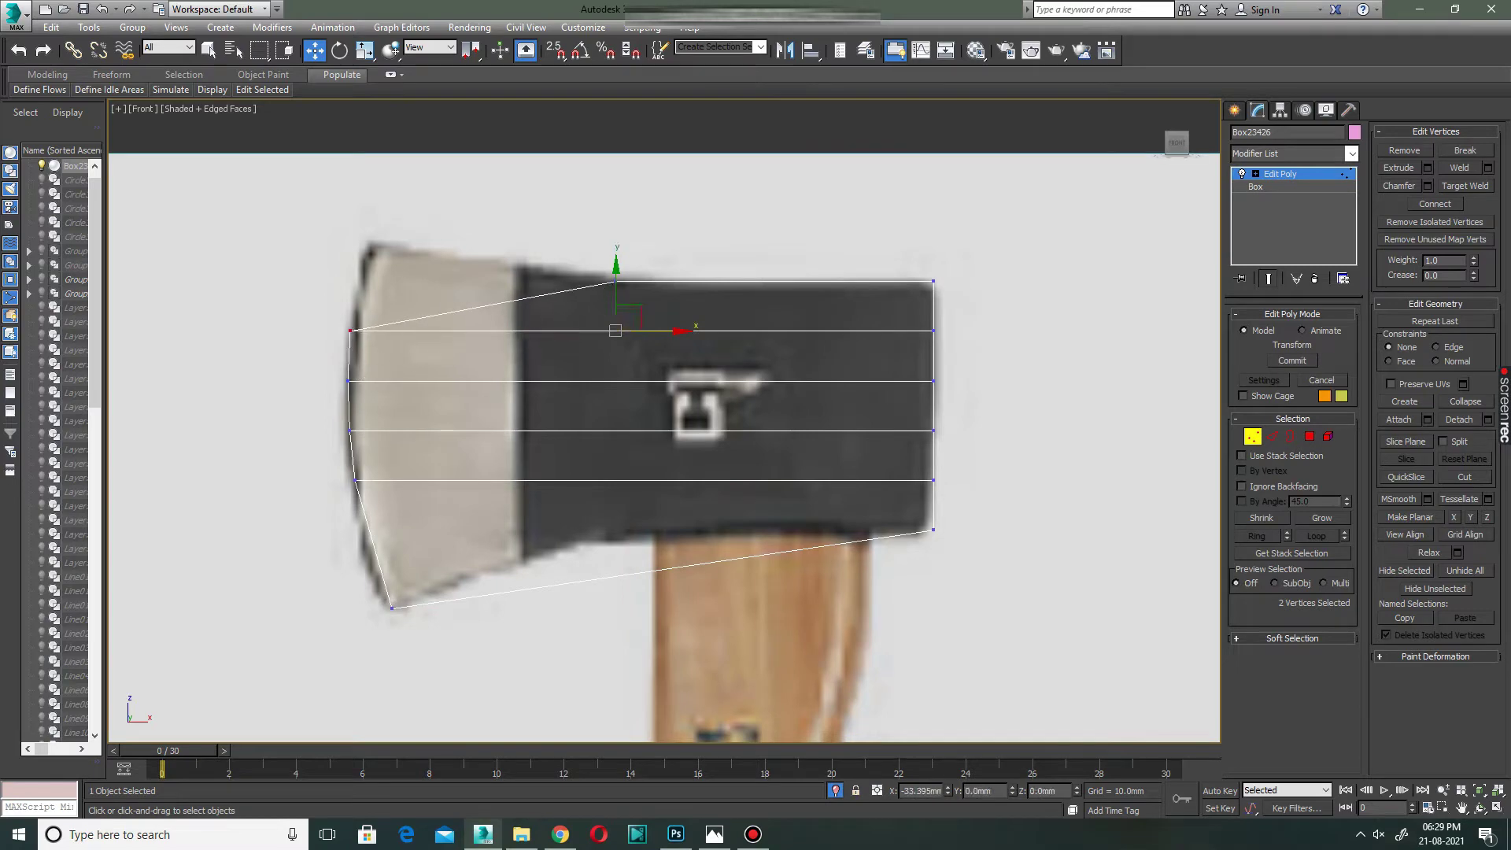
{"action": "left_click", "coordinate": [355, 331]}
{"action": "left_click", "coordinate": [616, 281]}
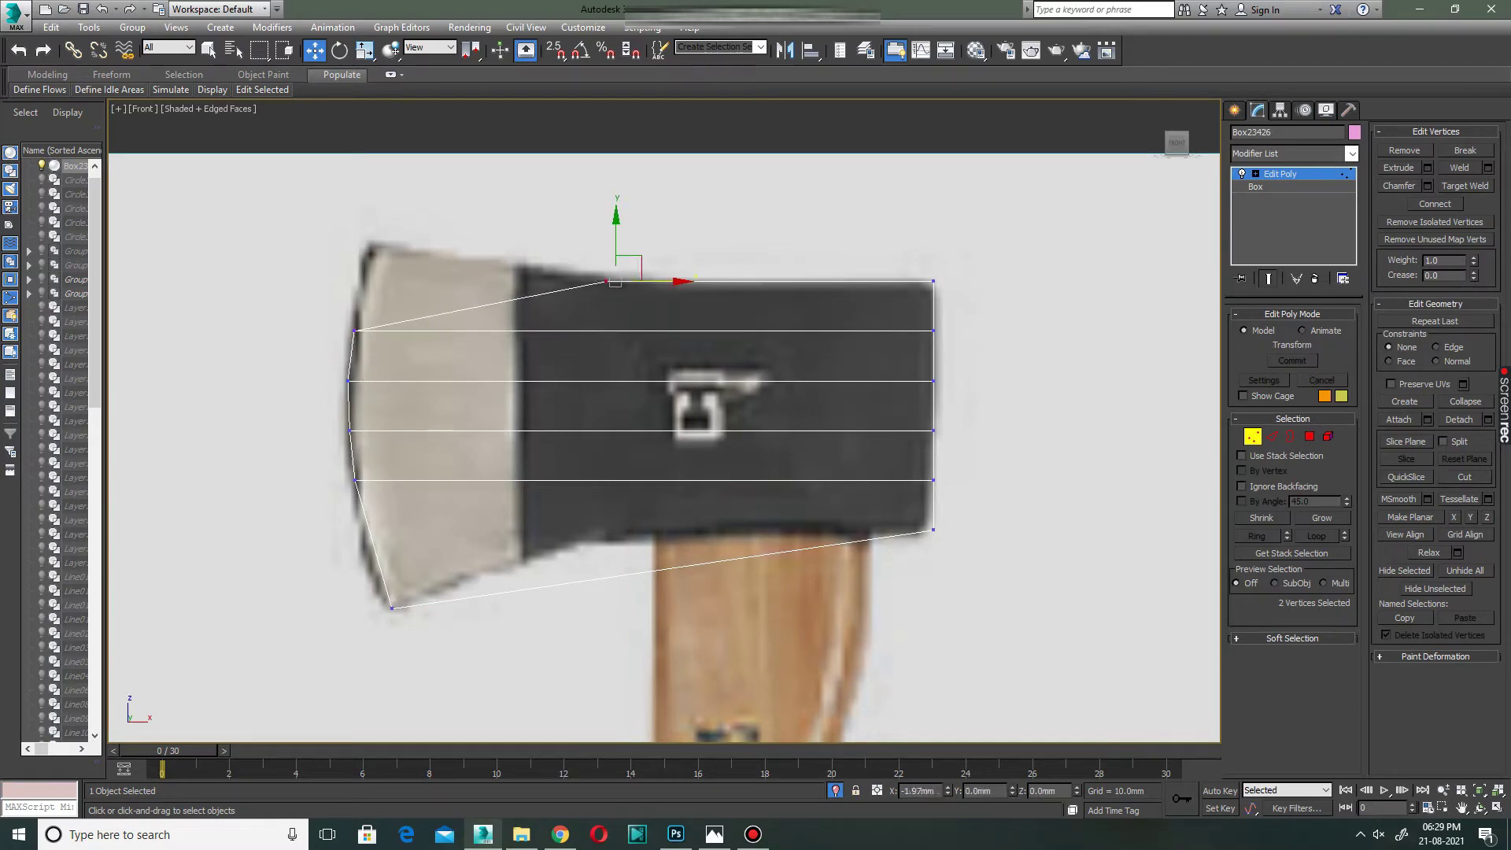
{"action": "mouse_move", "coordinate": [616, 281]}
{"action": "left_mouse_down"}
{"action": "mouse_move", "coordinate": [375, 281]}
{"action": "mouse_move", "coordinate": [388, 206]}
{"action": "mouse_move", "coordinate": [491, 226]}
{"action": "left_mouse_up"}
{"action": "scroll", "coordinate": [335, 267], "scroll_direction": "up", "scroll_amount": 3}
{"action": "scroll", "coordinate": [420, 228], "scroll_direction": "down", "scroll_amount": 4}
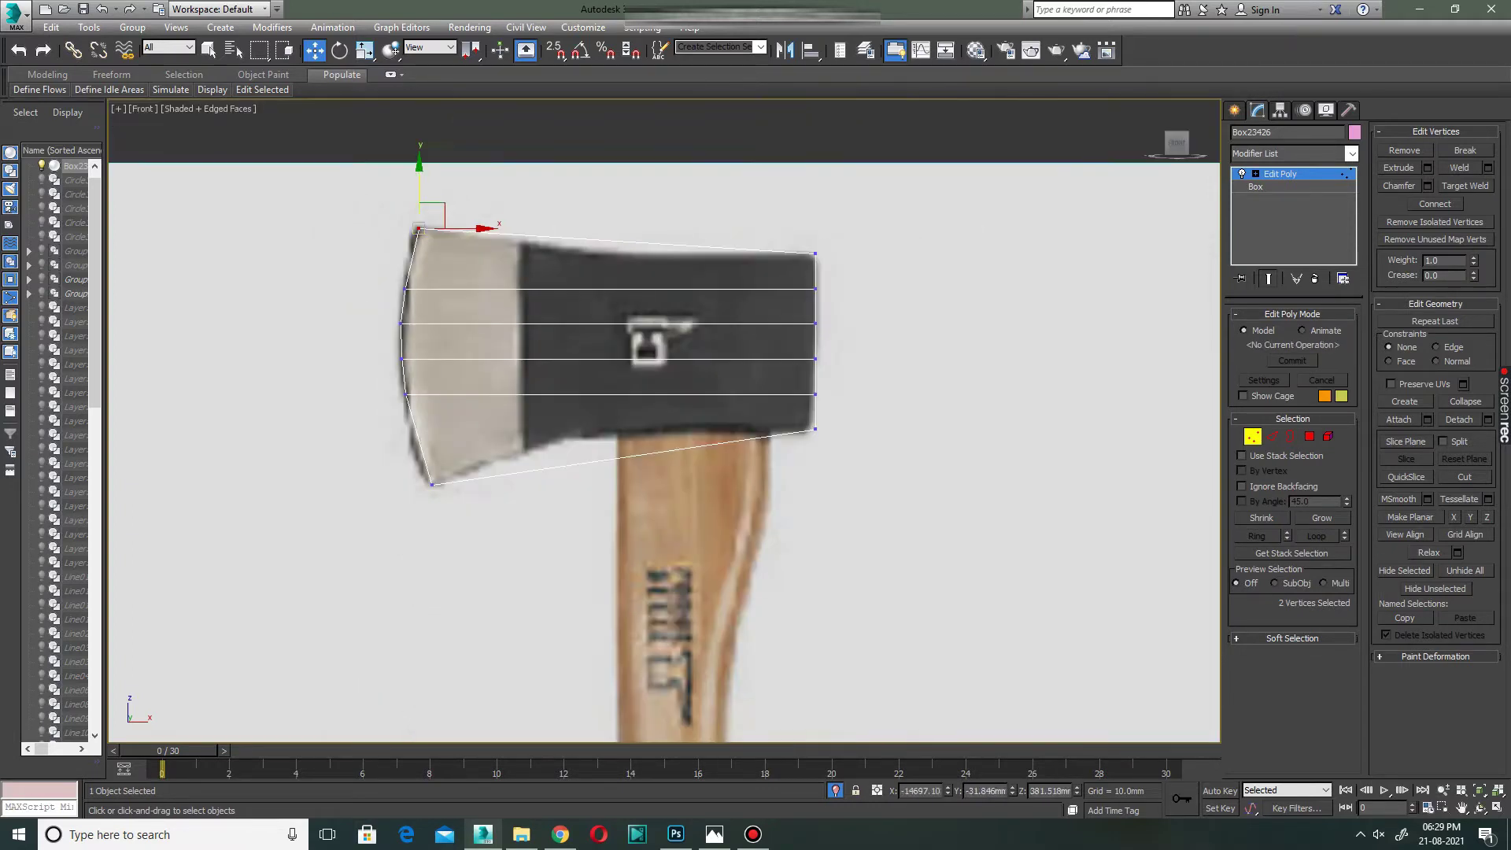
{"action": "scroll", "coordinate": [396, 406], "scroll_direction": "up", "scroll_amount": 2}
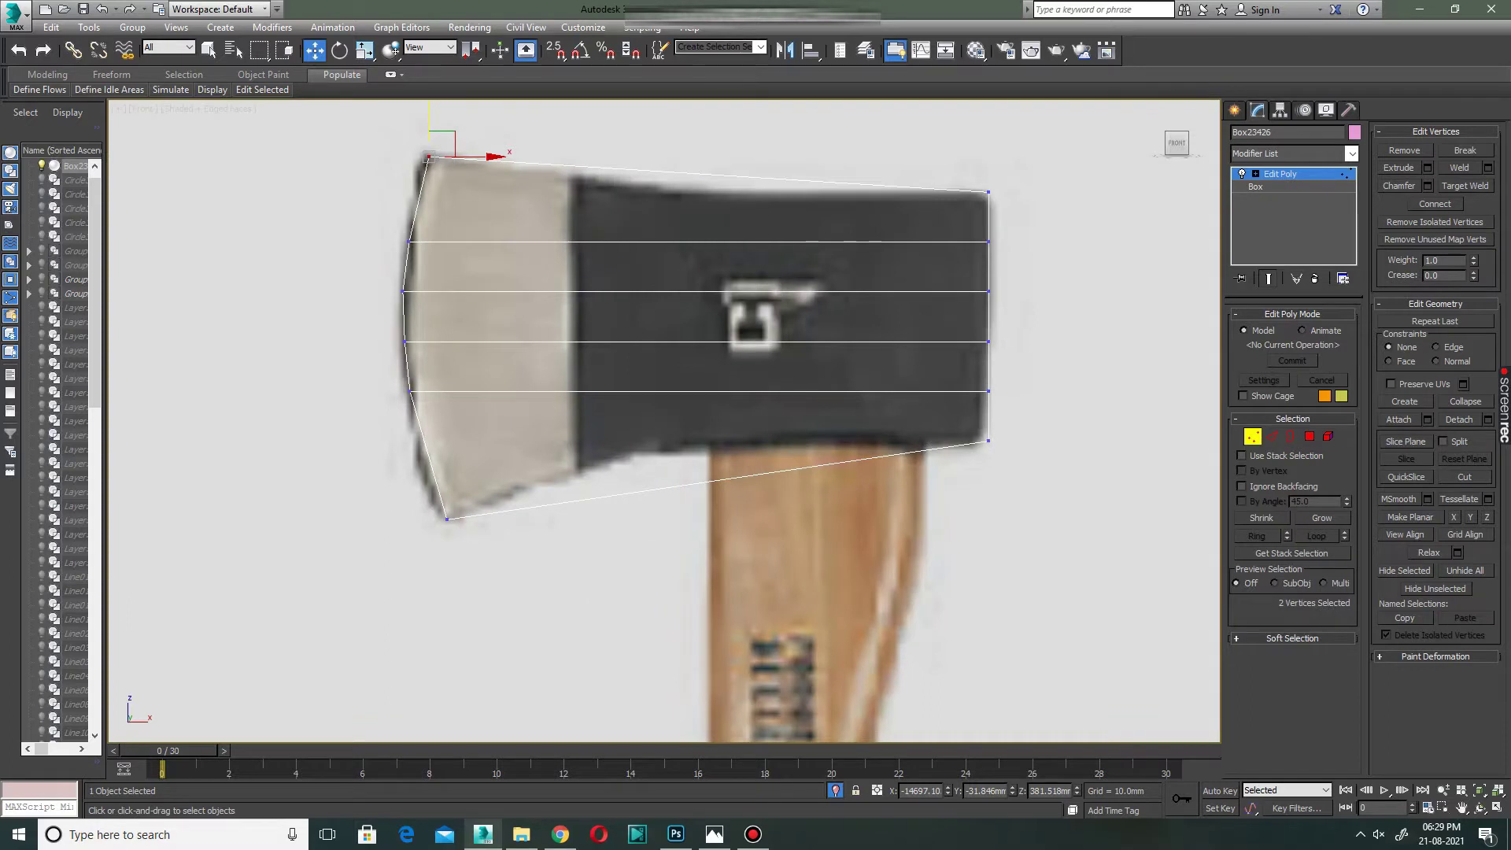
Connect the horizontal edges with five new vertical edge loops.
{"action": "left_click", "coordinate": [1271, 436]}
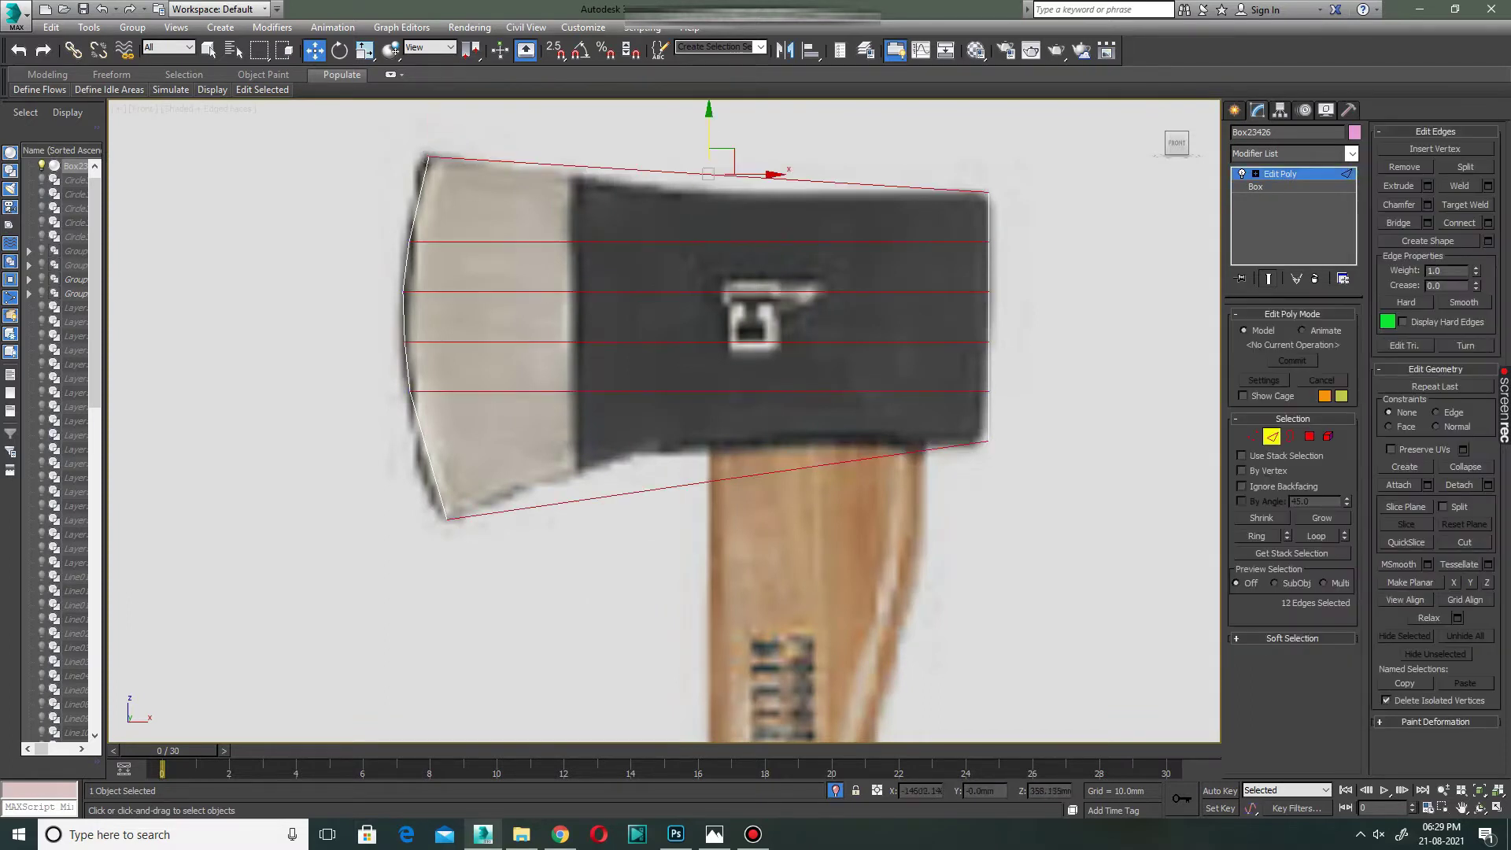
{"action": "left_click", "coordinate": [1488, 223]}
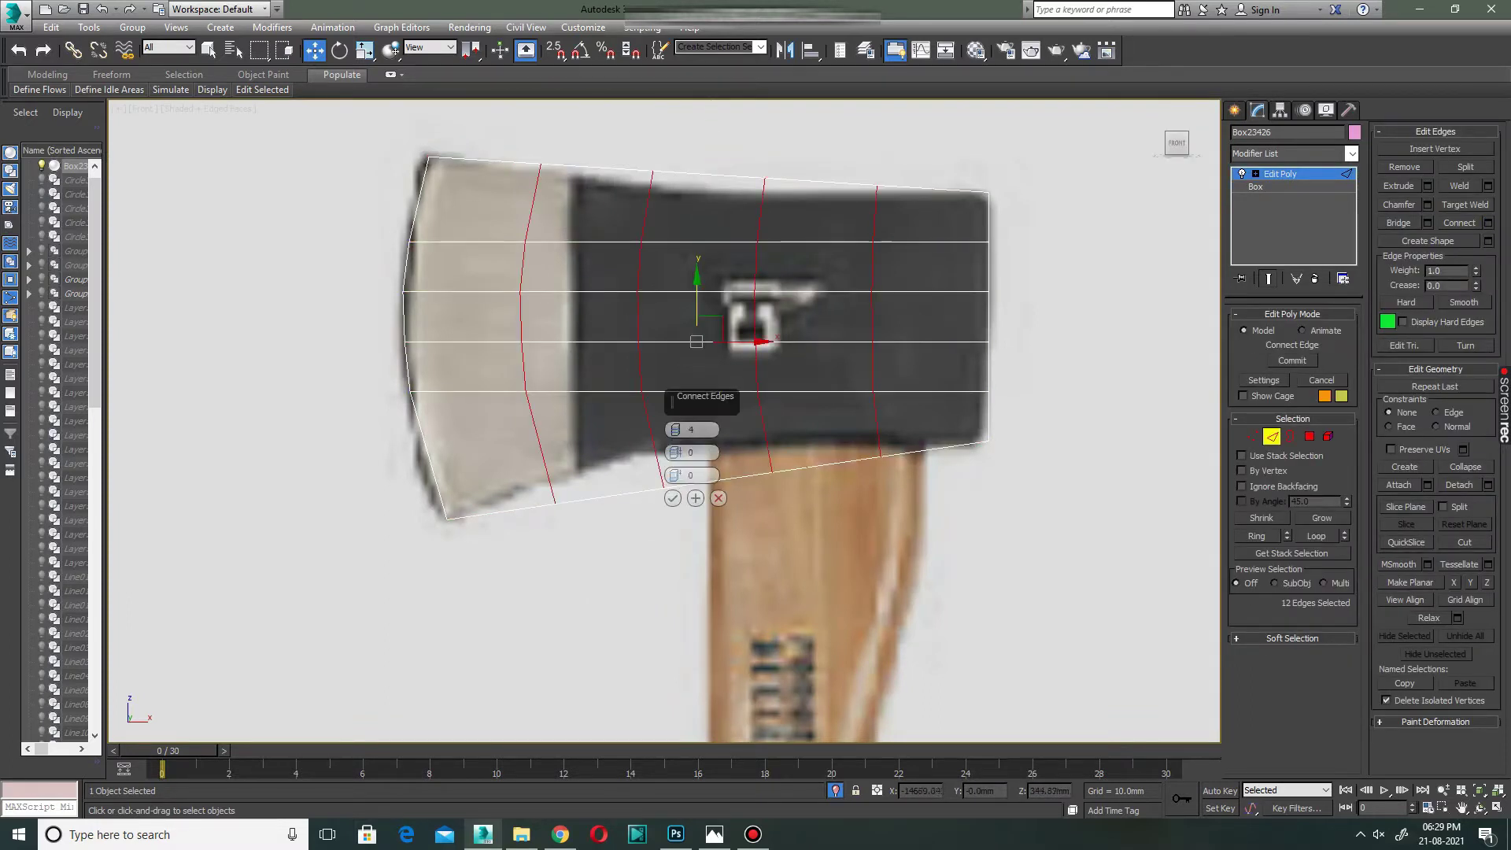
{"action": "left_click", "coordinate": [675, 426]}
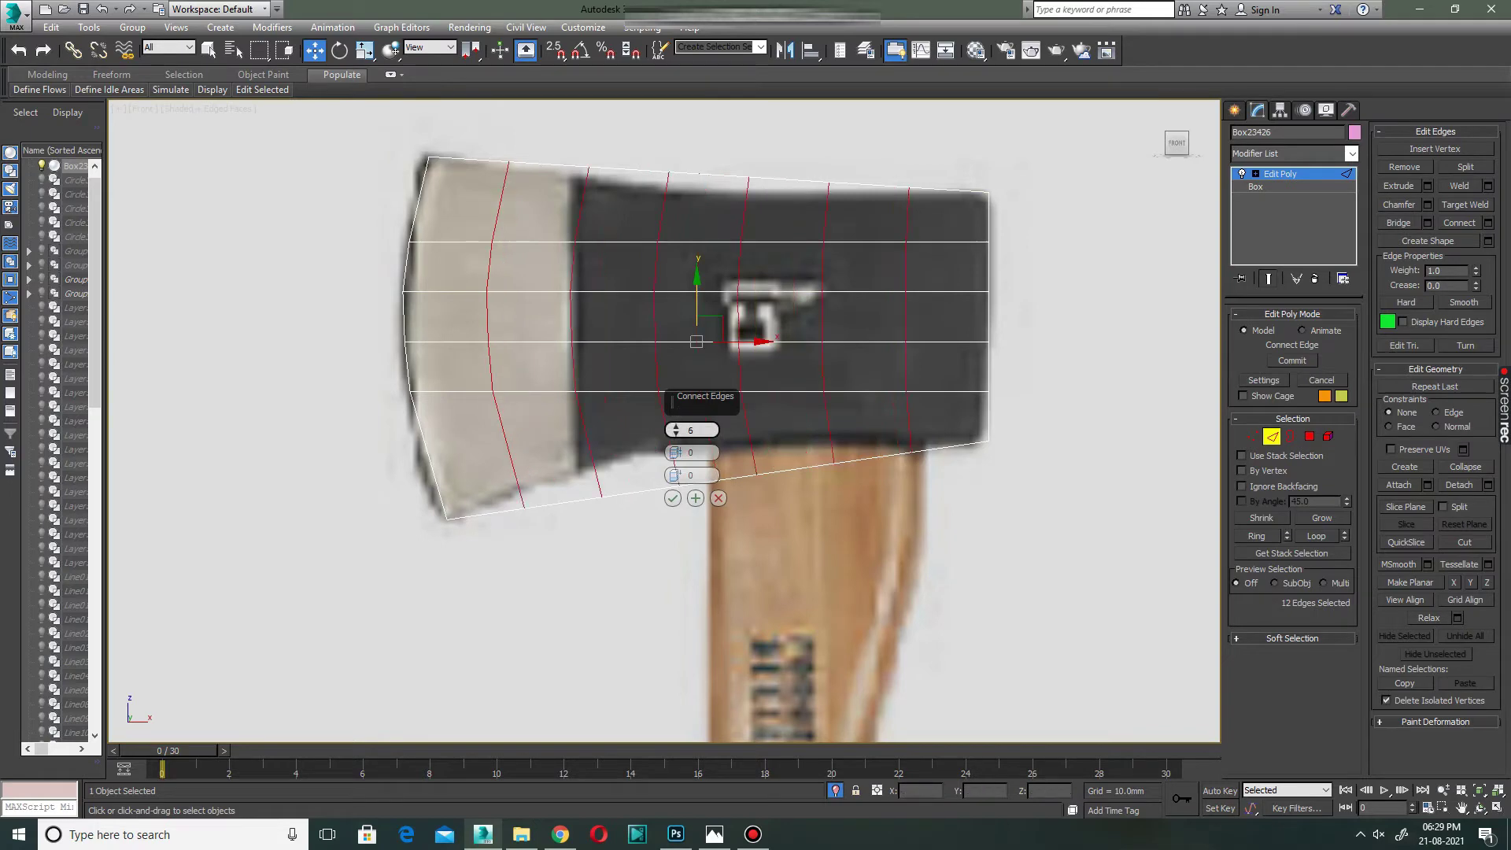
{"action": "left_click", "coordinate": [672, 497]}
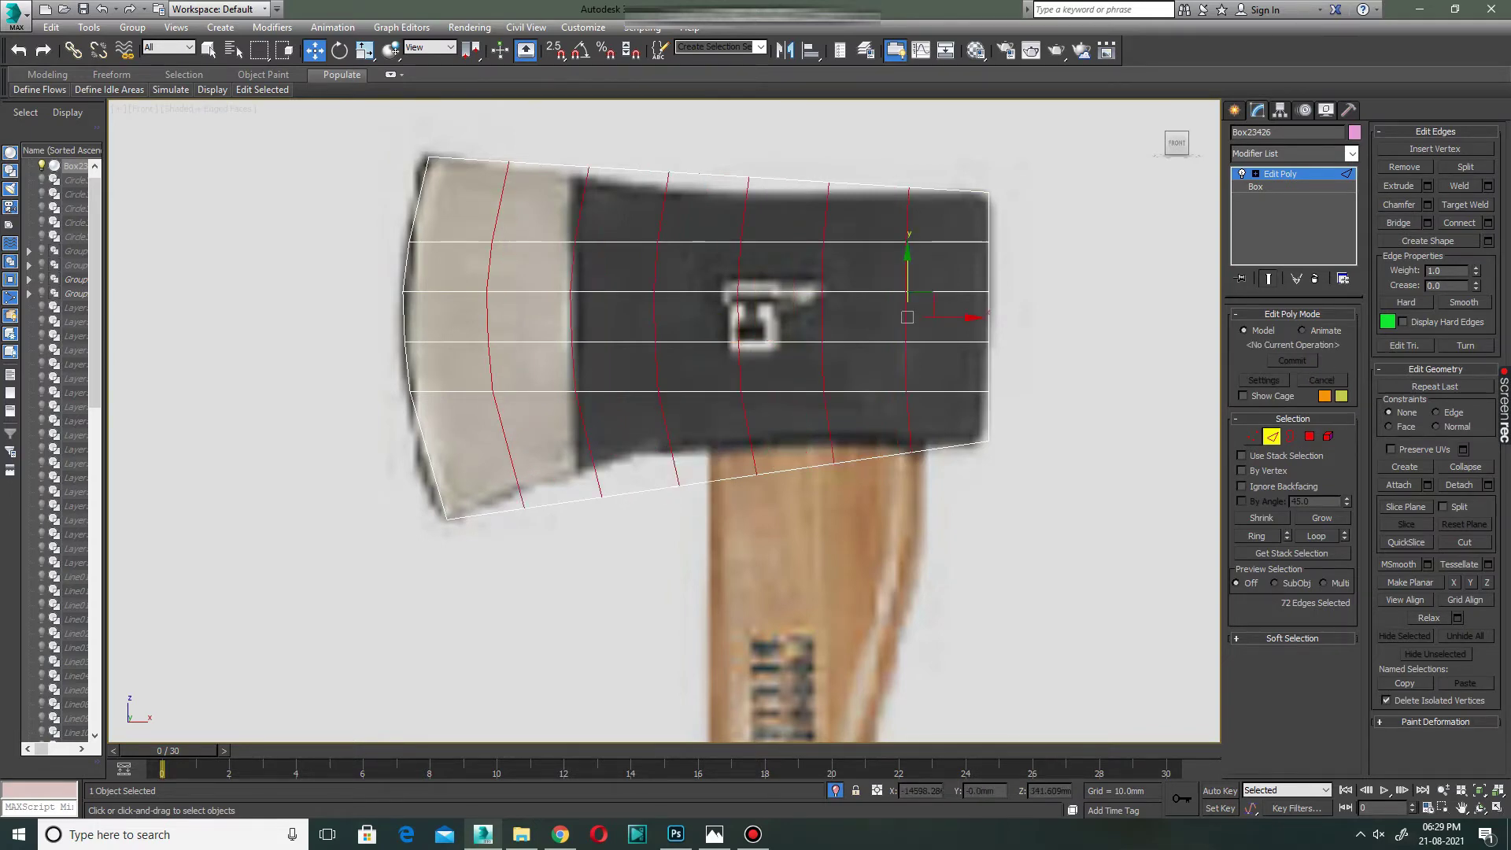
Lower the first top-edge vertices to follow the head's top curve.
{"action": "key", "text": "1"}
{"action": "scroll", "coordinate": [942, 141], "scroll_direction": "up", "scroll_amount": 3}
{"action": "left_click_drag", "start_coordinate": [834, 209], "coordinate": [881, 237]}
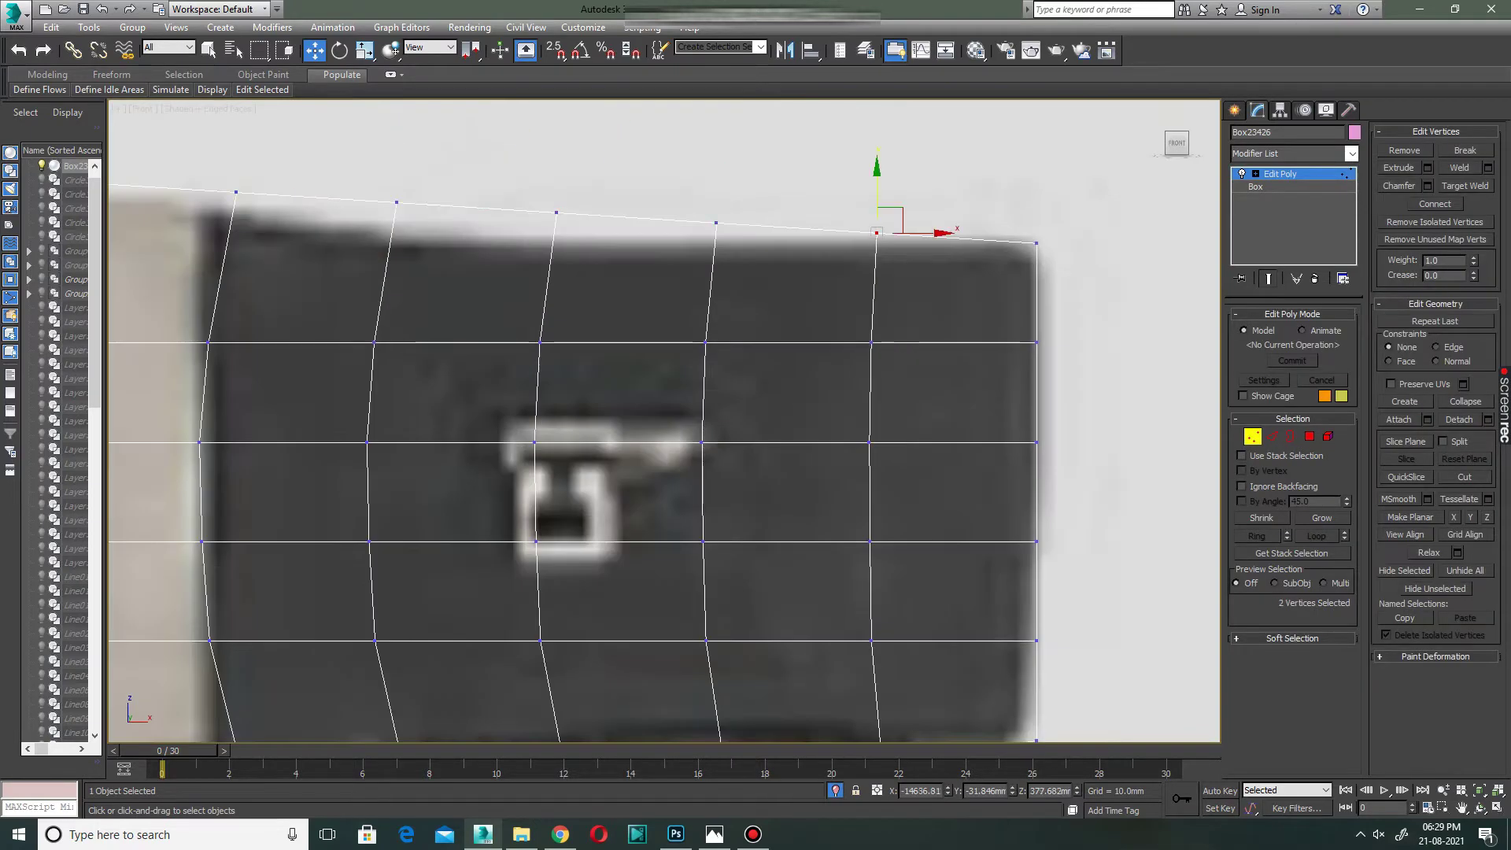
{"action": "left_click_drag", "start_coordinate": [877, 181], "coordinate": [877, 194]}
{"action": "mouse_move", "coordinate": [687, 195]}
{"action": "left_mouse_down"}
{"action": "mouse_move", "coordinate": [736, 235]}
{"action": "mouse_move", "coordinate": [716, 244]}
{"action": "left_mouse_up"}
{"action": "left_click", "coordinate": [556, 212]}
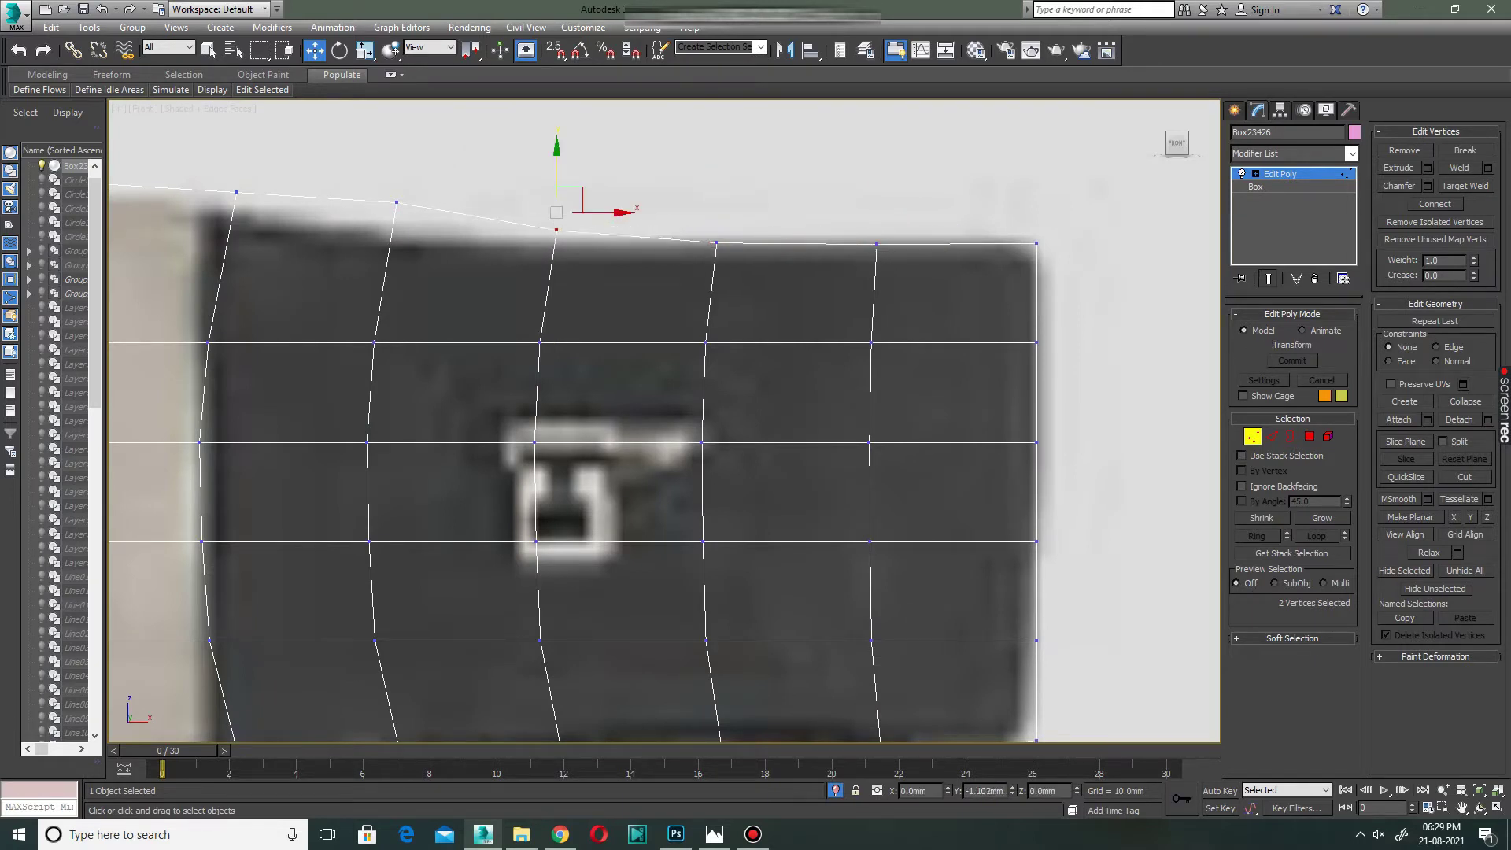
{"action": "left_click_drag", "start_coordinate": [556, 213], "coordinate": [556, 244]}
{"action": "middle_click_drag", "start_coordinate": [557, 243], "coordinate": [658, 292]}
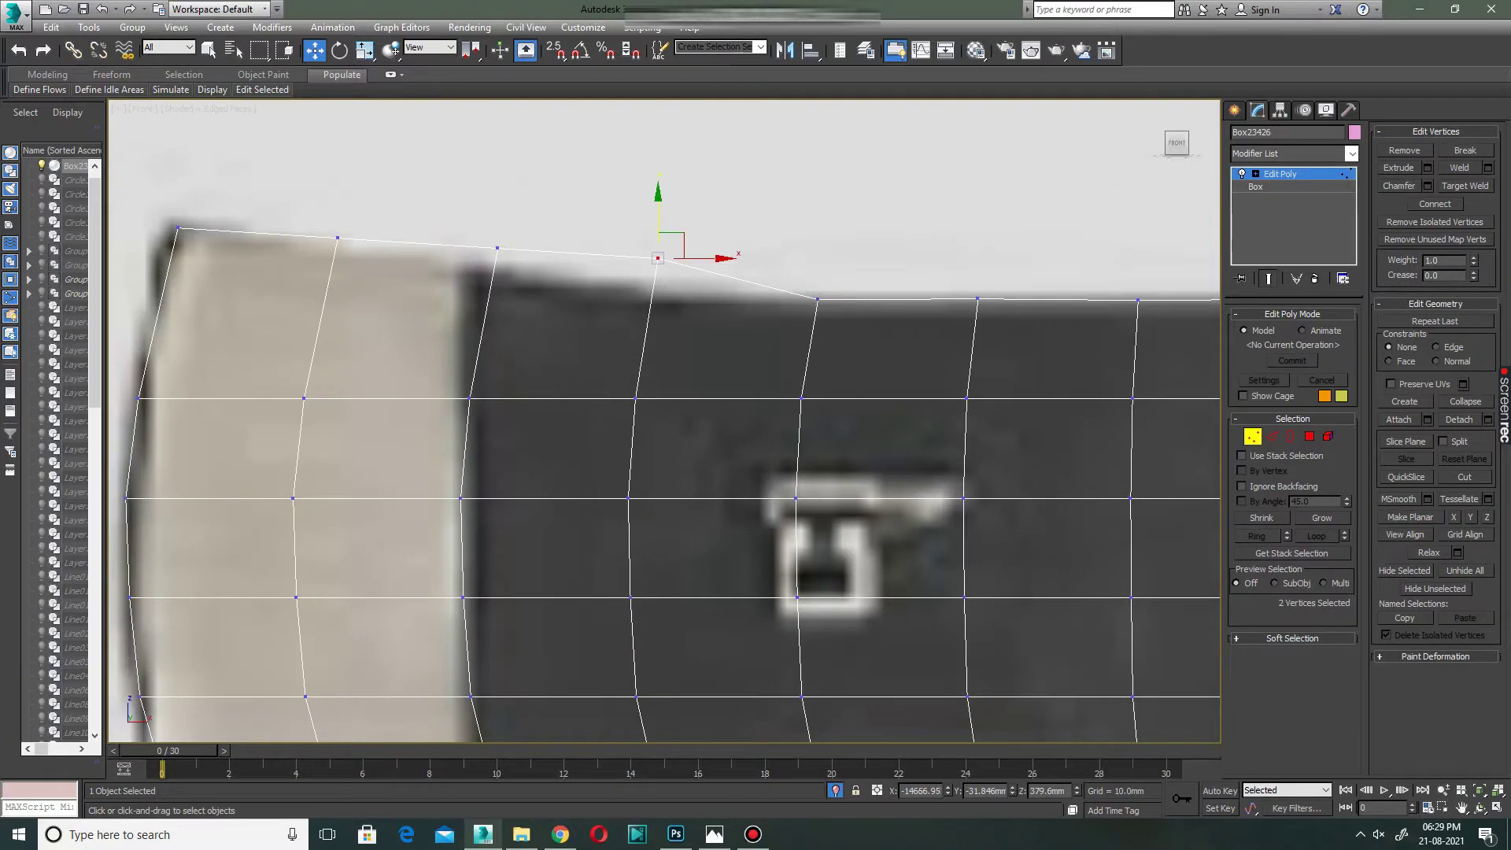
{"action": "key", "text": "ctrl+d"}
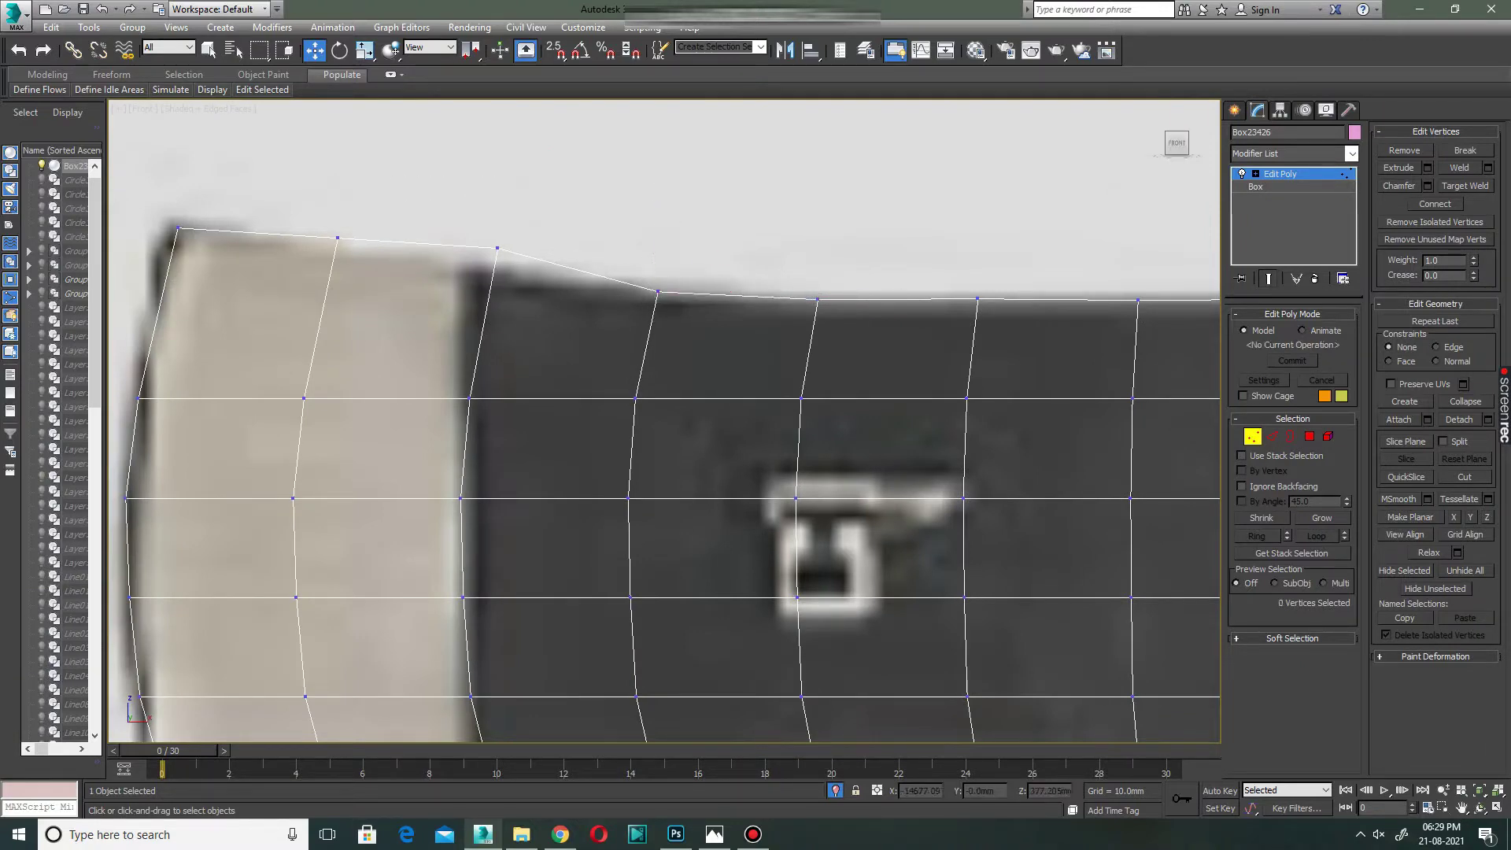
Lower the remaining top-edge vertices toward the blade's top corner.
{"action": "left_click", "coordinate": [497, 248]}
{"action": "left_click_drag", "start_coordinate": [496, 248], "coordinate": [498, 268]}
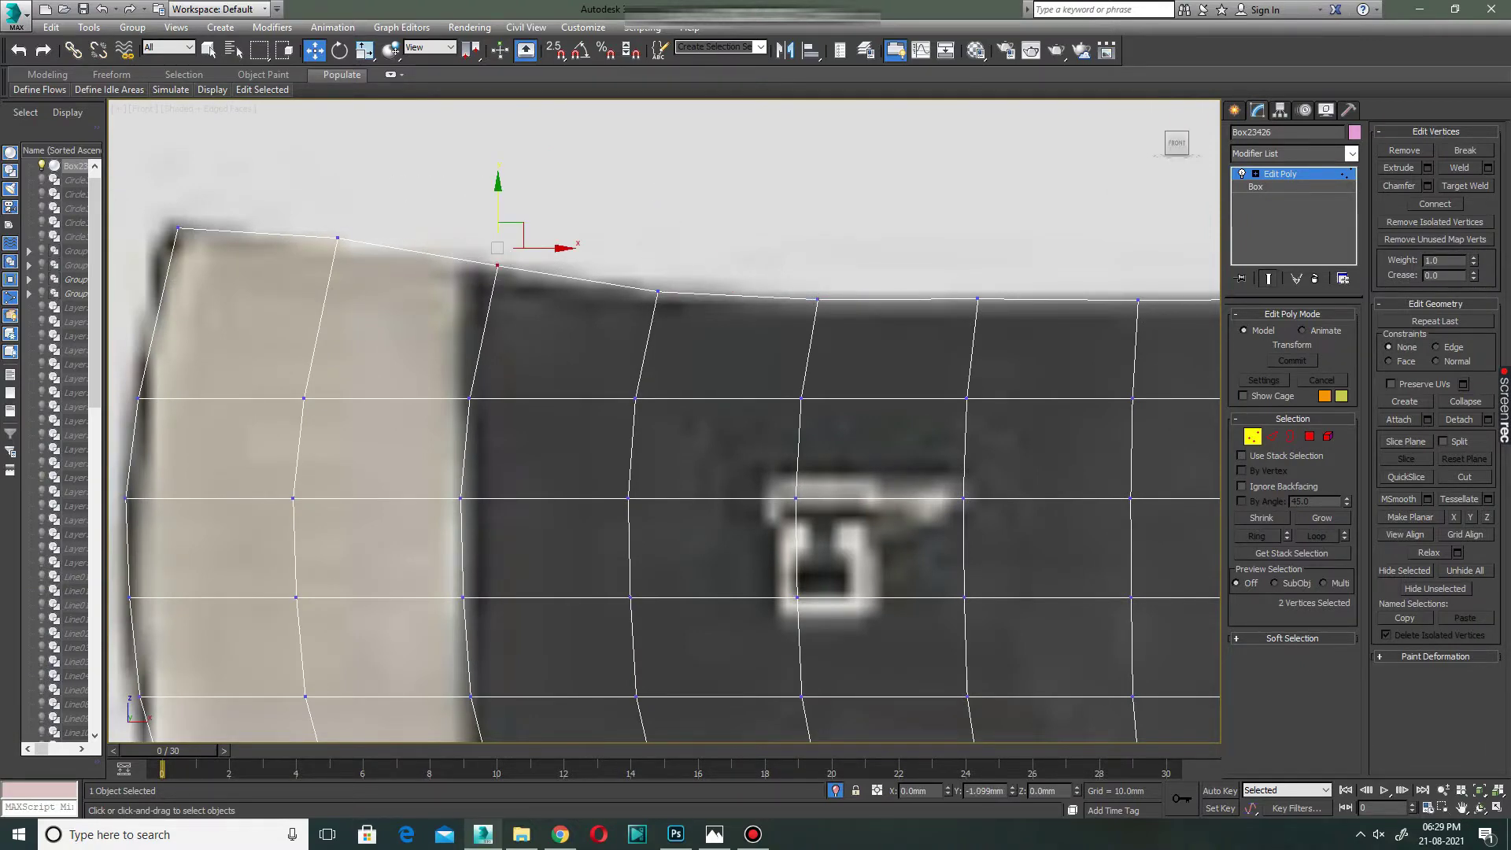
{"action": "middle_click_drag", "start_coordinate": [498, 267], "coordinate": [665, 283]}
{"action": "left_click", "coordinate": [501, 252]}
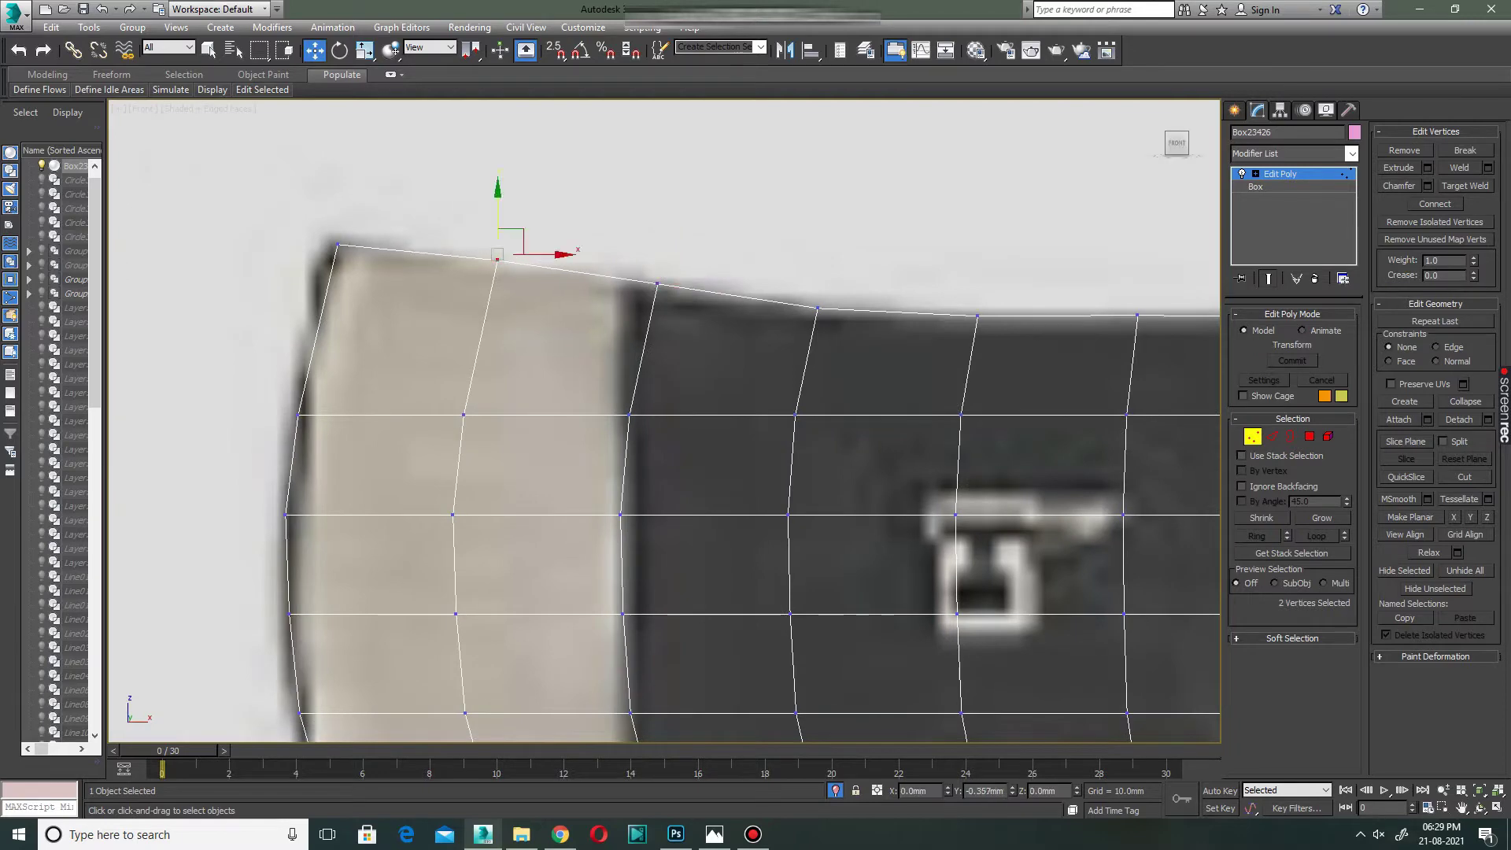
{"action": "scroll", "coordinate": [497, 250], "scroll_direction": "down", "scroll_amount": 1}
{"action": "scroll", "coordinate": [497, 250], "scroll_direction": "down", "scroll_amount": 1}
{"action": "scroll", "coordinate": [503, 630], "scroll_direction": "up", "scroll_amount": 5}
Raise the blade's lower-edge vertices to the reference's lower edge.
{"action": "left_click", "coordinate": [473, 377]}
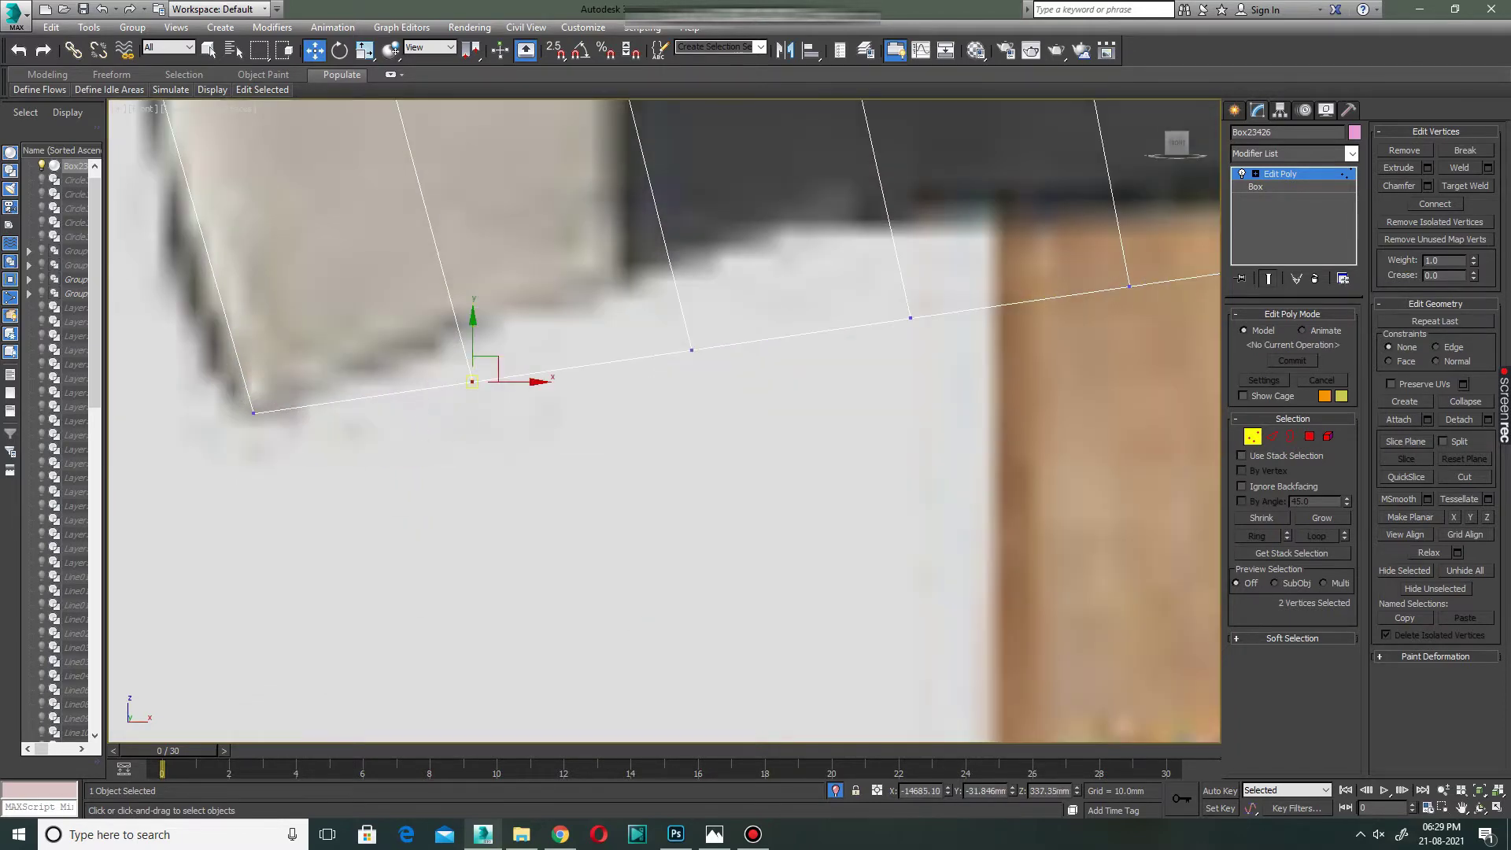
{"action": "left_click_drag", "start_coordinate": [472, 378], "coordinate": [473, 345]}
{"action": "left_click", "coordinate": [692, 350]}
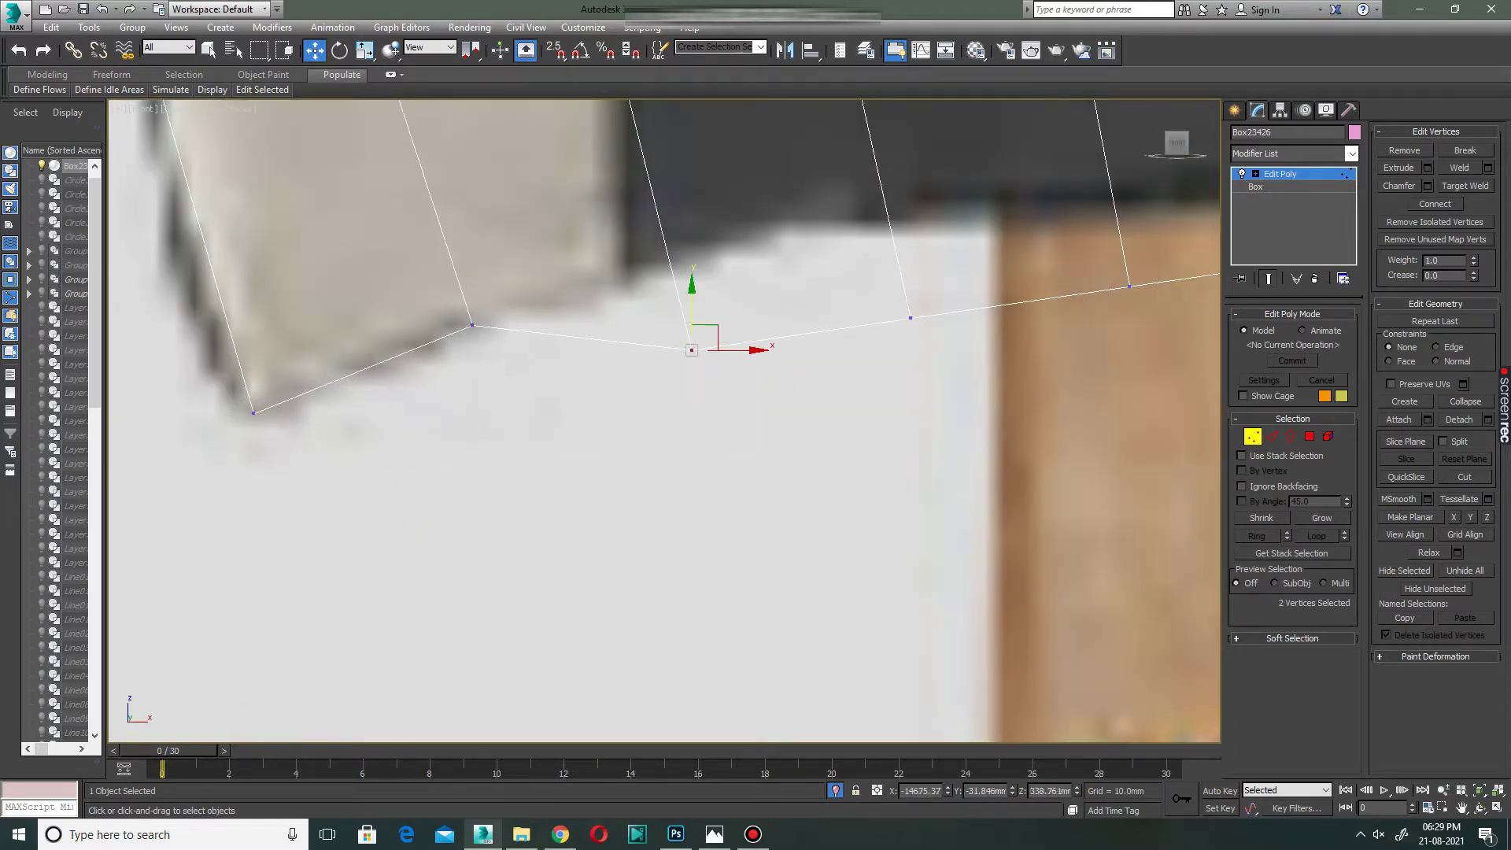
{"action": "left_click_drag", "start_coordinate": [692, 322], "coordinate": [692, 236]}
{"action": "scroll", "coordinate": [692, 236], "scroll_direction": "down", "scroll_amount": 3}
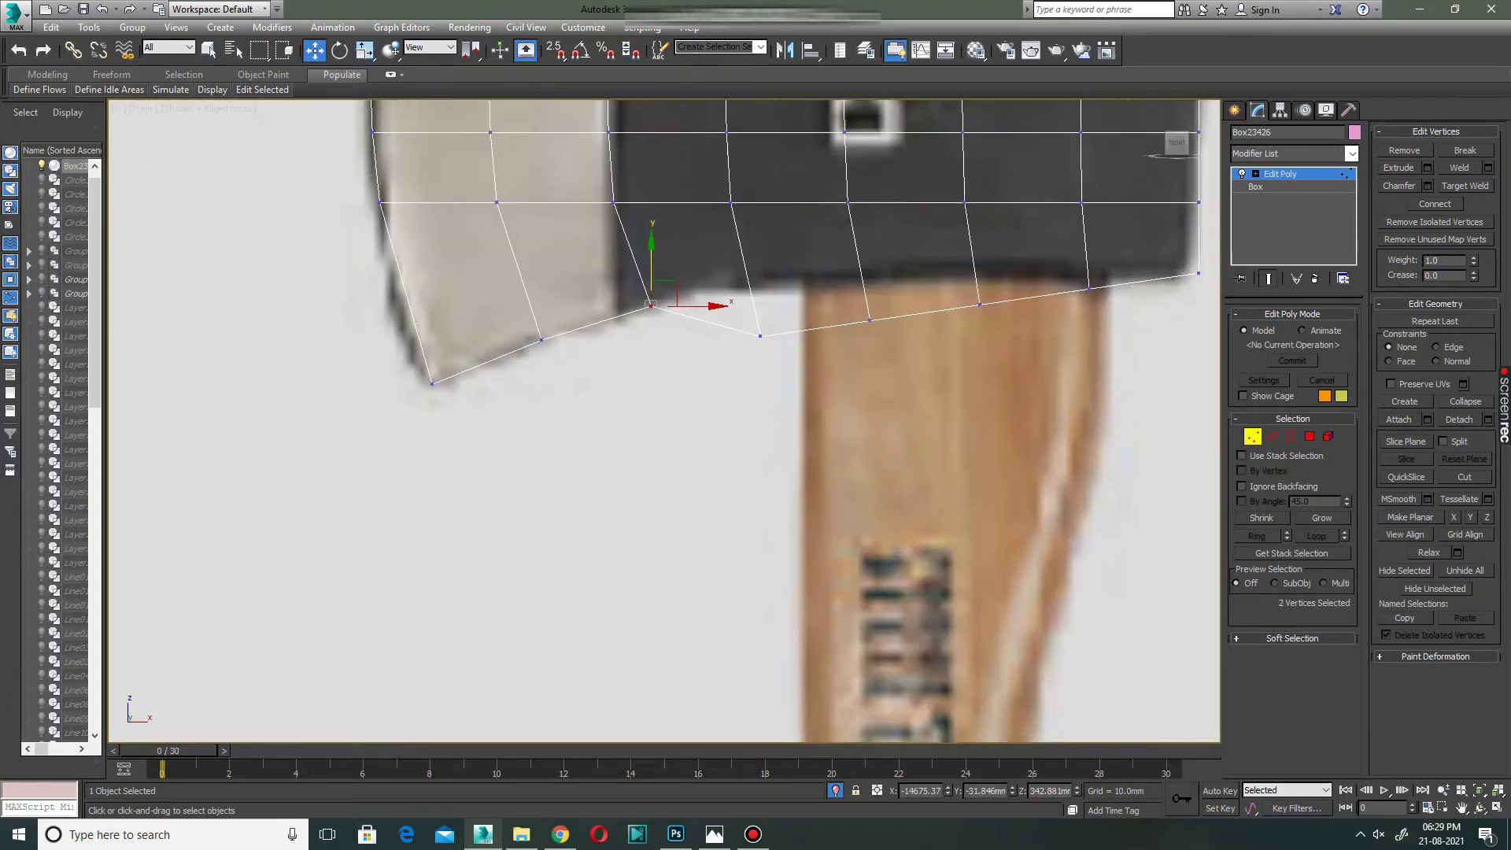
Raise the bottom vertices beside the handle onto the curved underside.
{"action": "left_click_drag", "start_coordinate": [632, 342], "coordinate": [686, 452]}
{"action": "left_click_drag", "start_coordinate": [670, 388], "coordinate": [670, 338]}
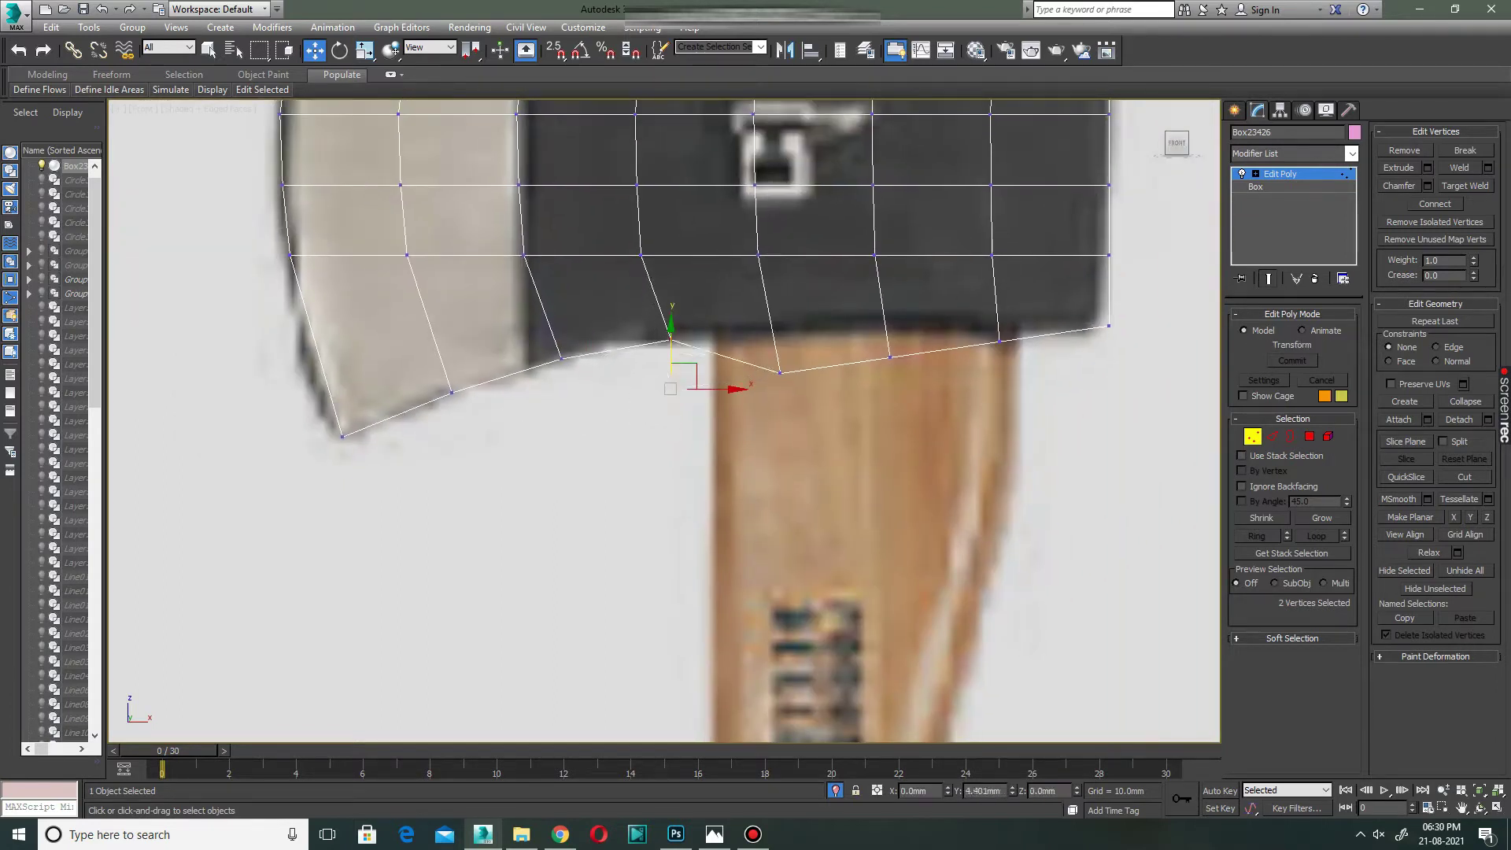
{"action": "left_click", "coordinate": [780, 372]}
{"action": "left_click_drag", "start_coordinate": [780, 373], "coordinate": [780, 332]}
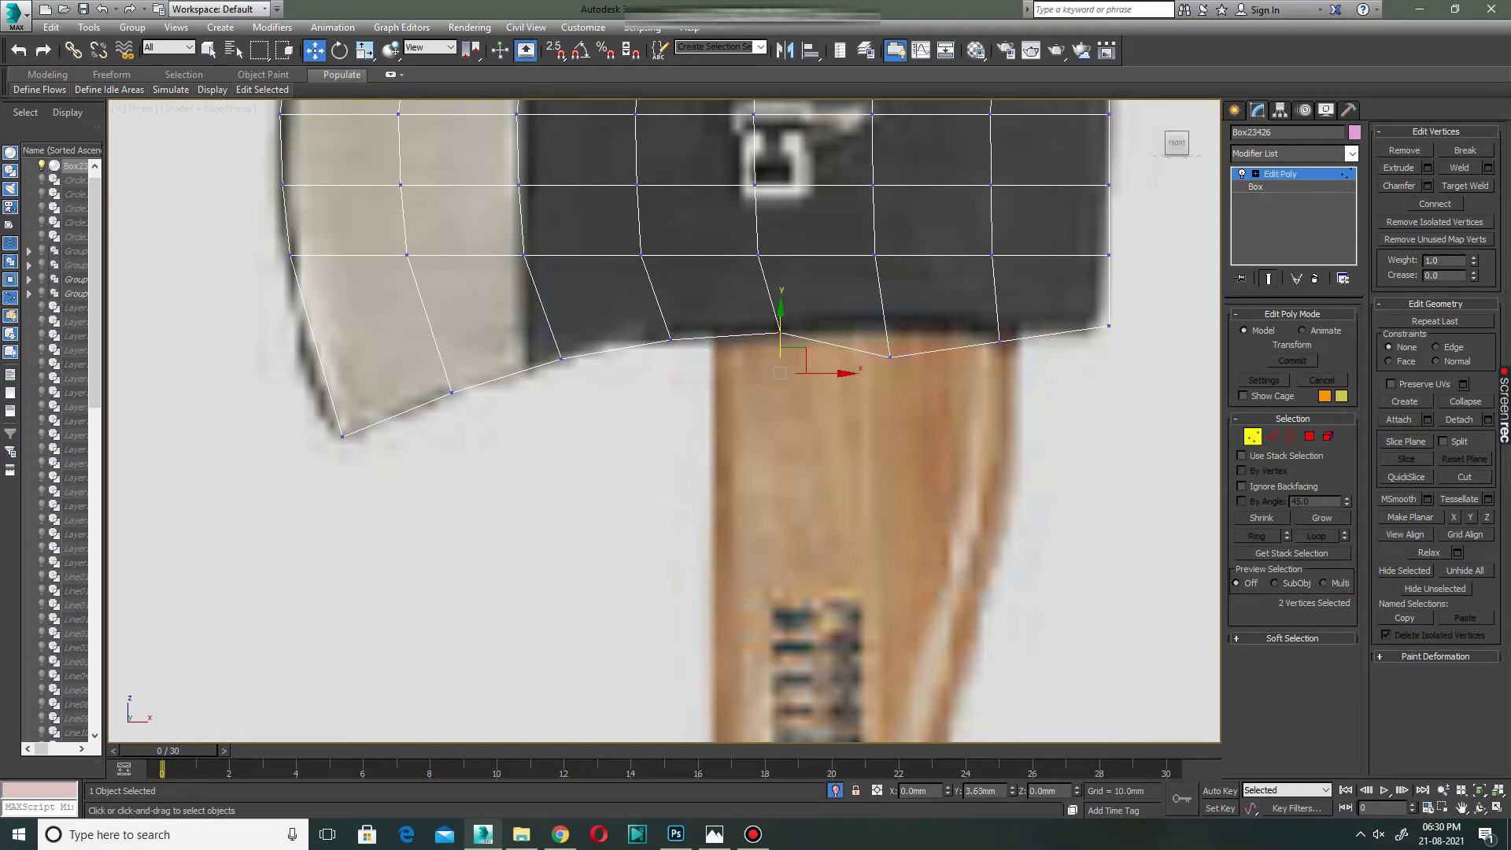
{"action": "left_click", "coordinate": [890, 356]}
{"action": "left_click_drag", "start_coordinate": [890, 356], "coordinate": [890, 331]}
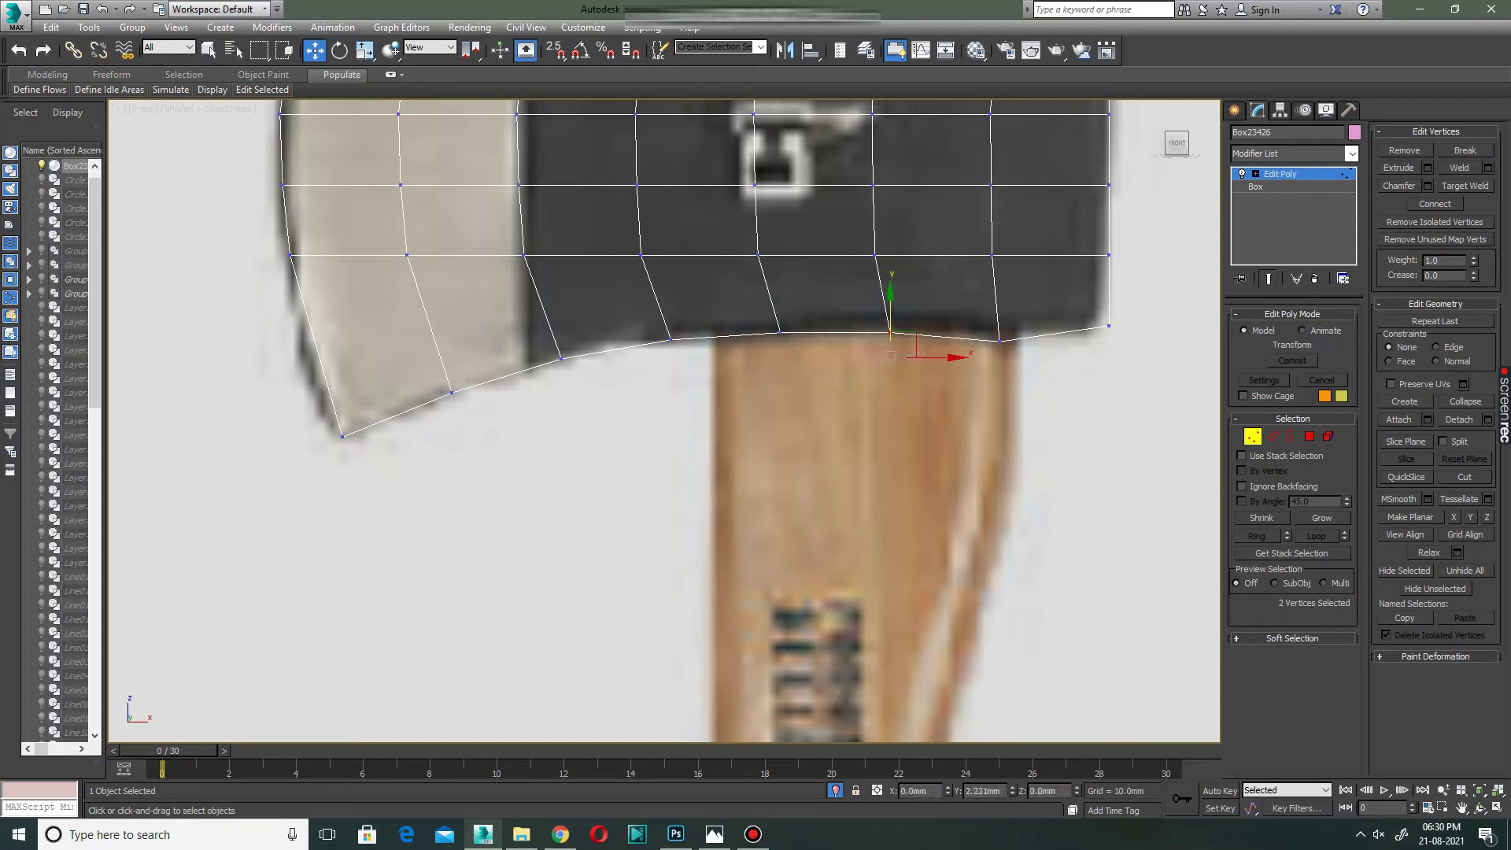
{"action": "scroll", "coordinate": [889, 357], "scroll_direction": "up", "scroll_amount": 2}
{"action": "scroll", "coordinate": [799, 364], "scroll_direction": "up", "scroll_amount": 1}
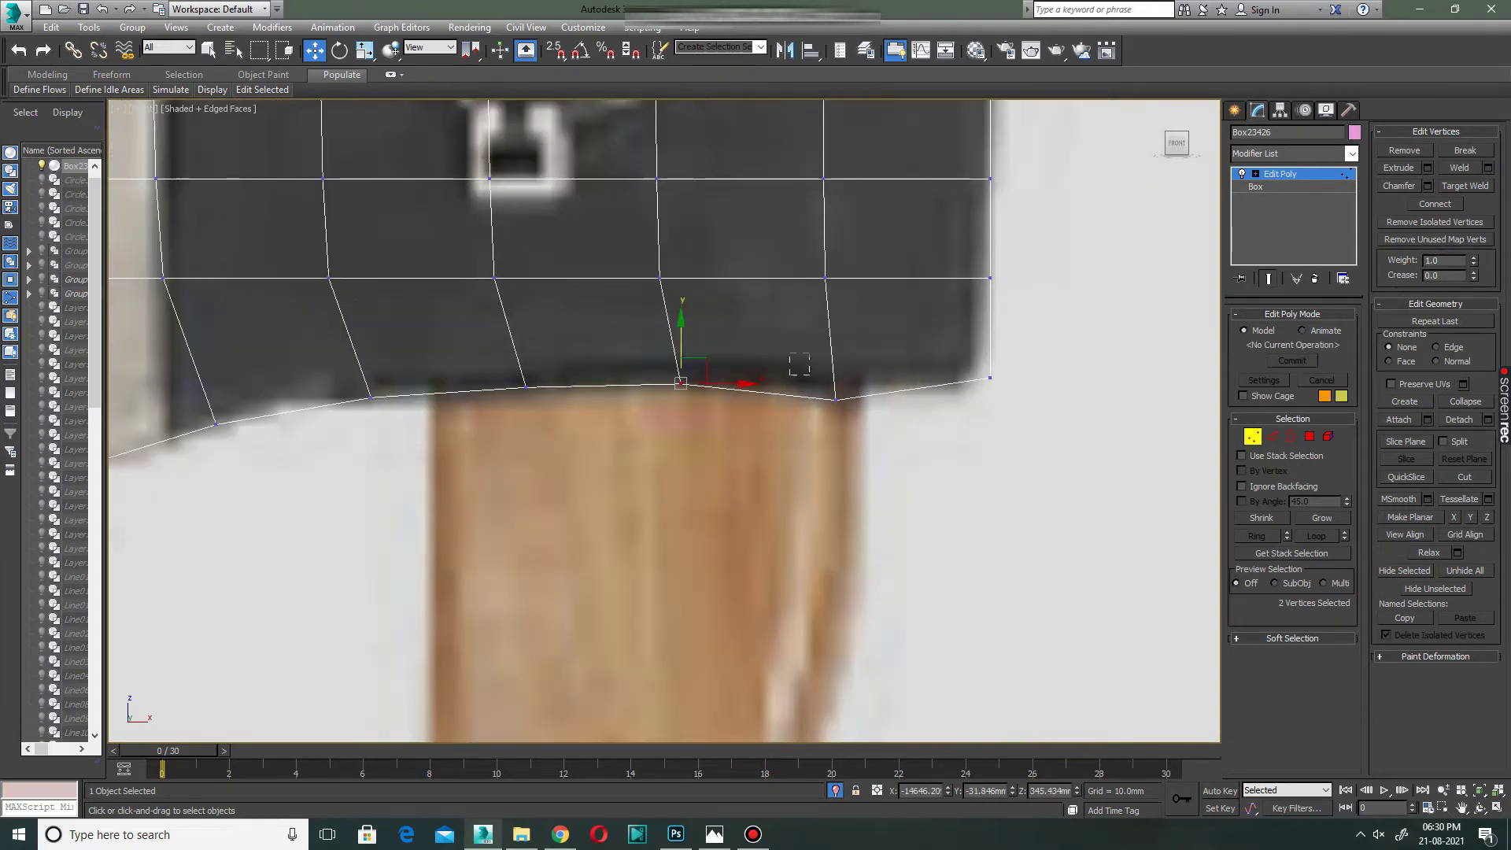
{"action": "left_click", "coordinate": [835, 399]}
{"action": "left_click_drag", "start_coordinate": [836, 400], "coordinate": [836, 397]}
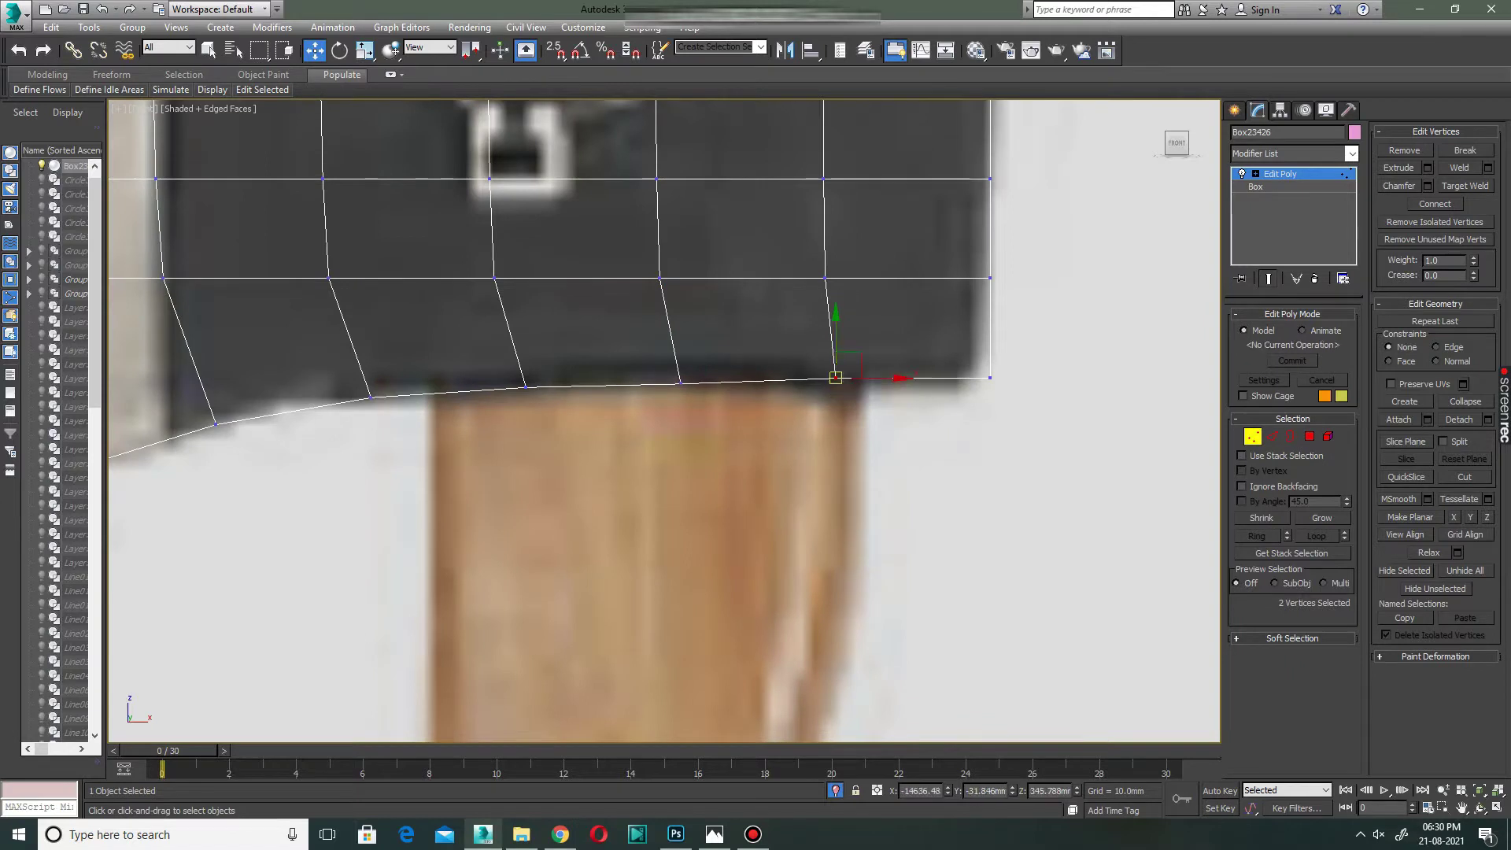
{"action": "scroll", "coordinate": [846, 405], "scroll_direction": "down", "scroll_amount": 3}
Ring-select a back-end edge and connect it into a new horizontal loop.
{"action": "key", "text": "2"}
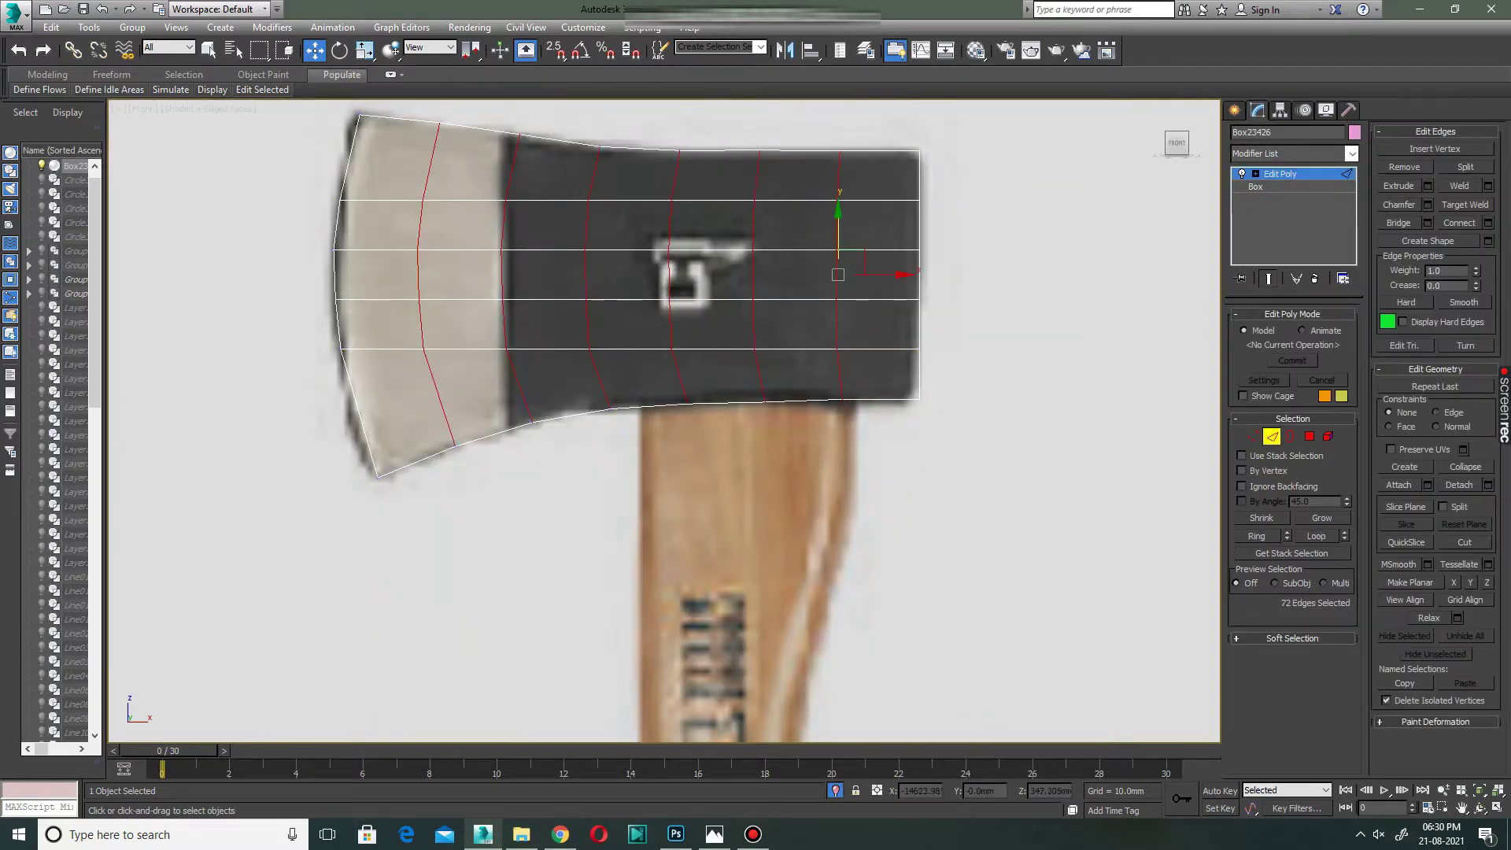
{"action": "left_click", "coordinate": [919, 374]}
{"action": "left_click", "coordinate": [1257, 536]}
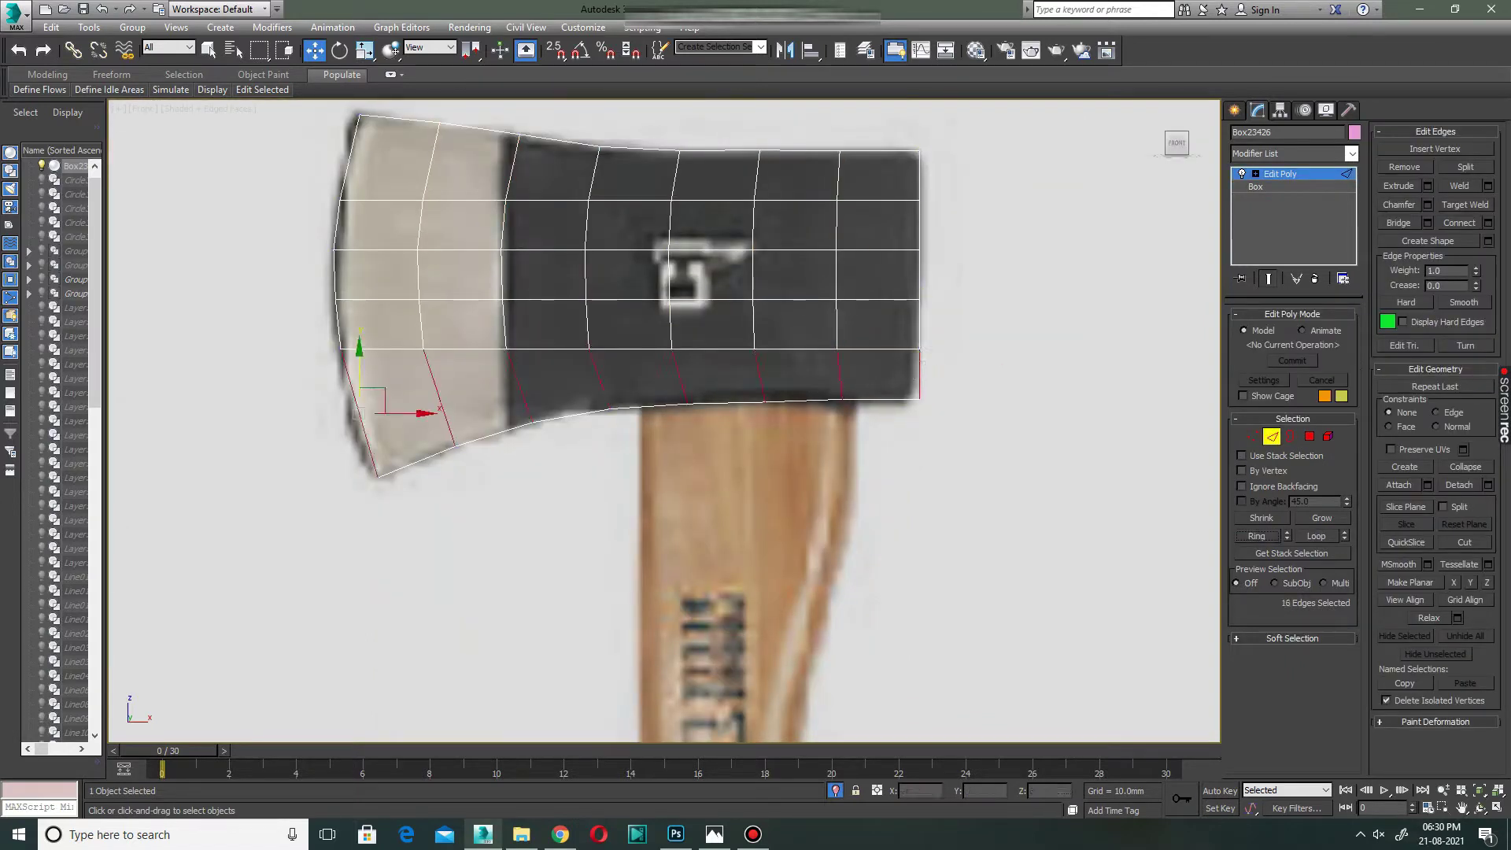
{"action": "left_click", "coordinate": [1488, 223]}
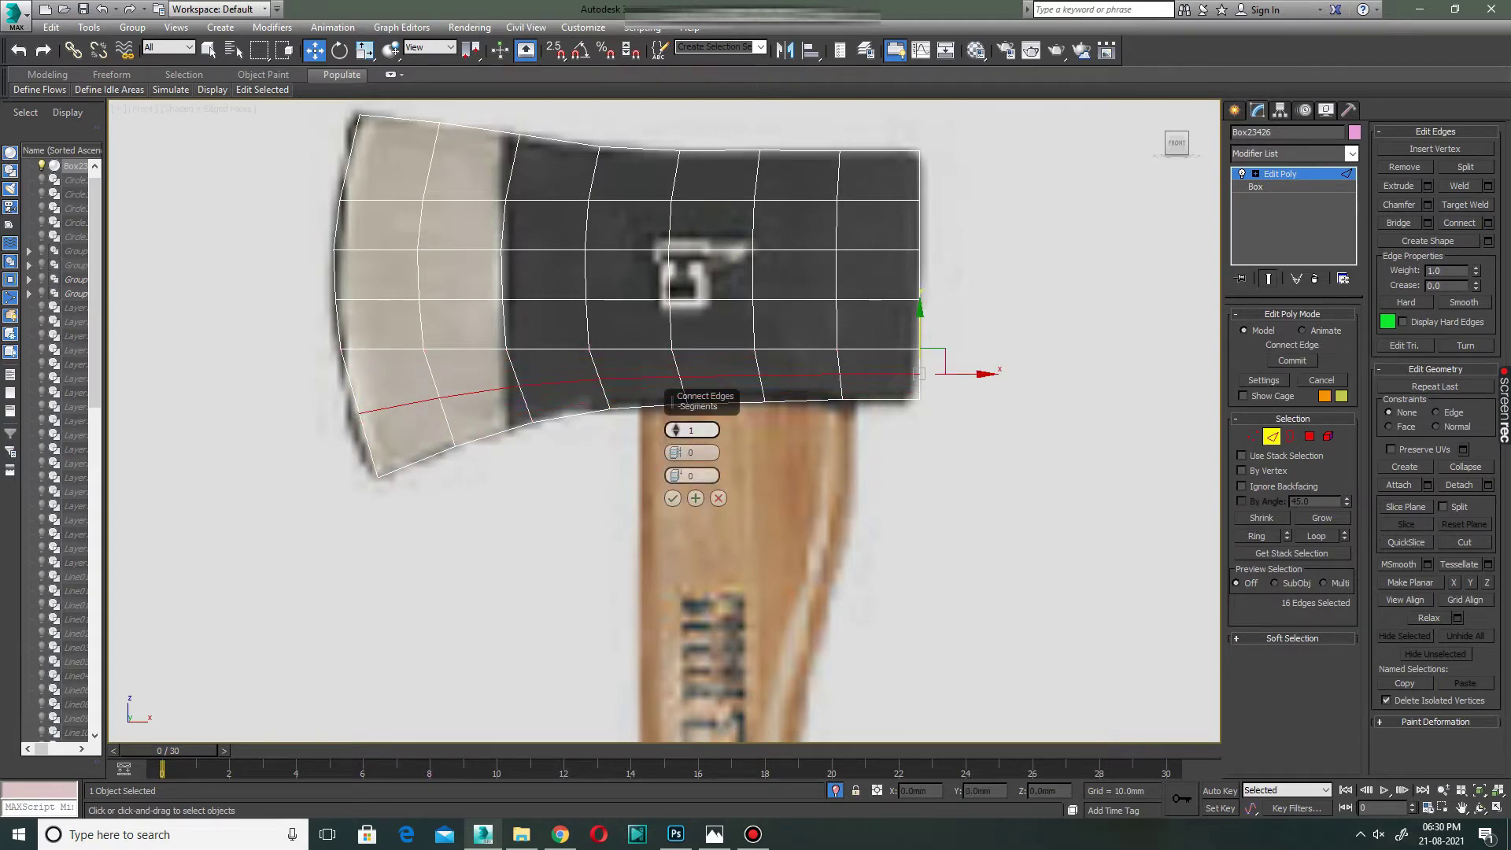
{"action": "left_click", "coordinate": [672, 499]}
{"action": "left_click", "coordinate": [968, 409]}
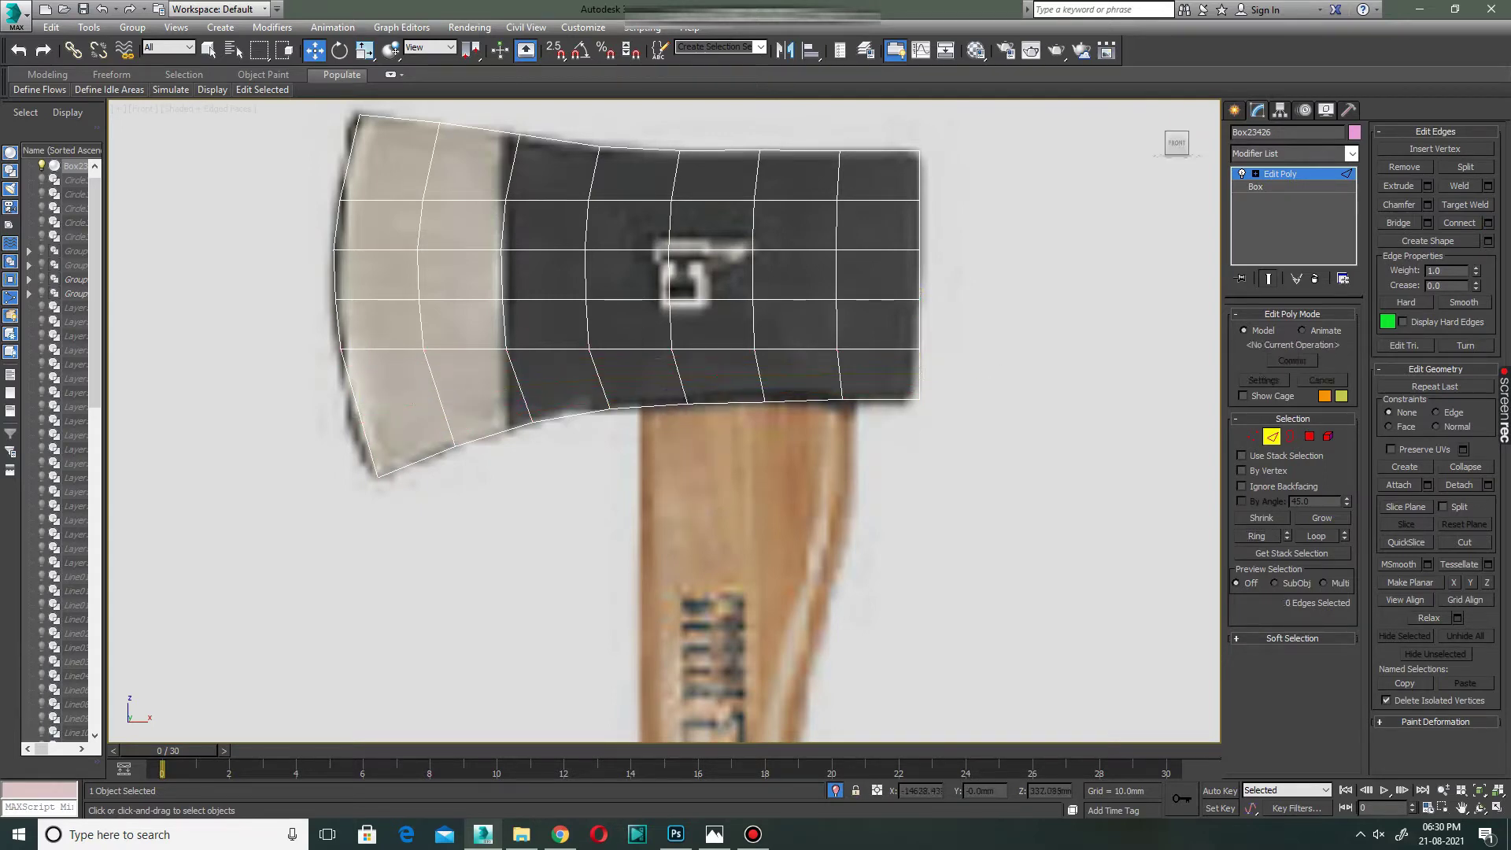
Add a second connected loop slid down toward the head's underside.
{"action": "scroll", "coordinate": [917, 386], "scroll_direction": "up", "scroll_amount": 4}
{"action": "left_click", "coordinate": [926, 391]}
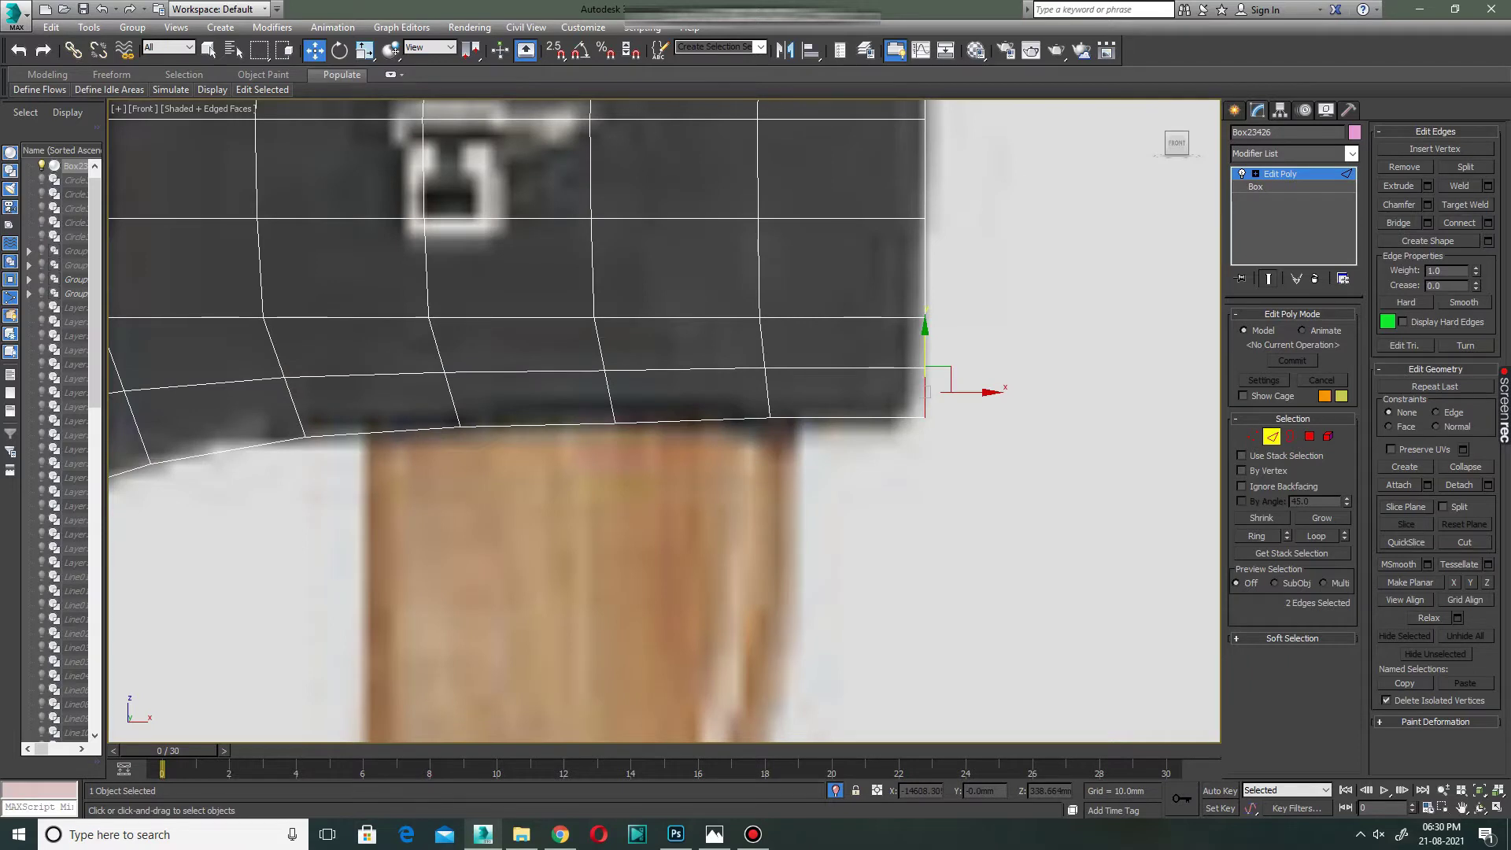
{"action": "left_click", "coordinate": [1257, 536]}
{"action": "left_click", "coordinate": [1487, 223]}
{"action": "left_click_drag", "start_coordinate": [675, 475], "coordinate": [676, 487]}
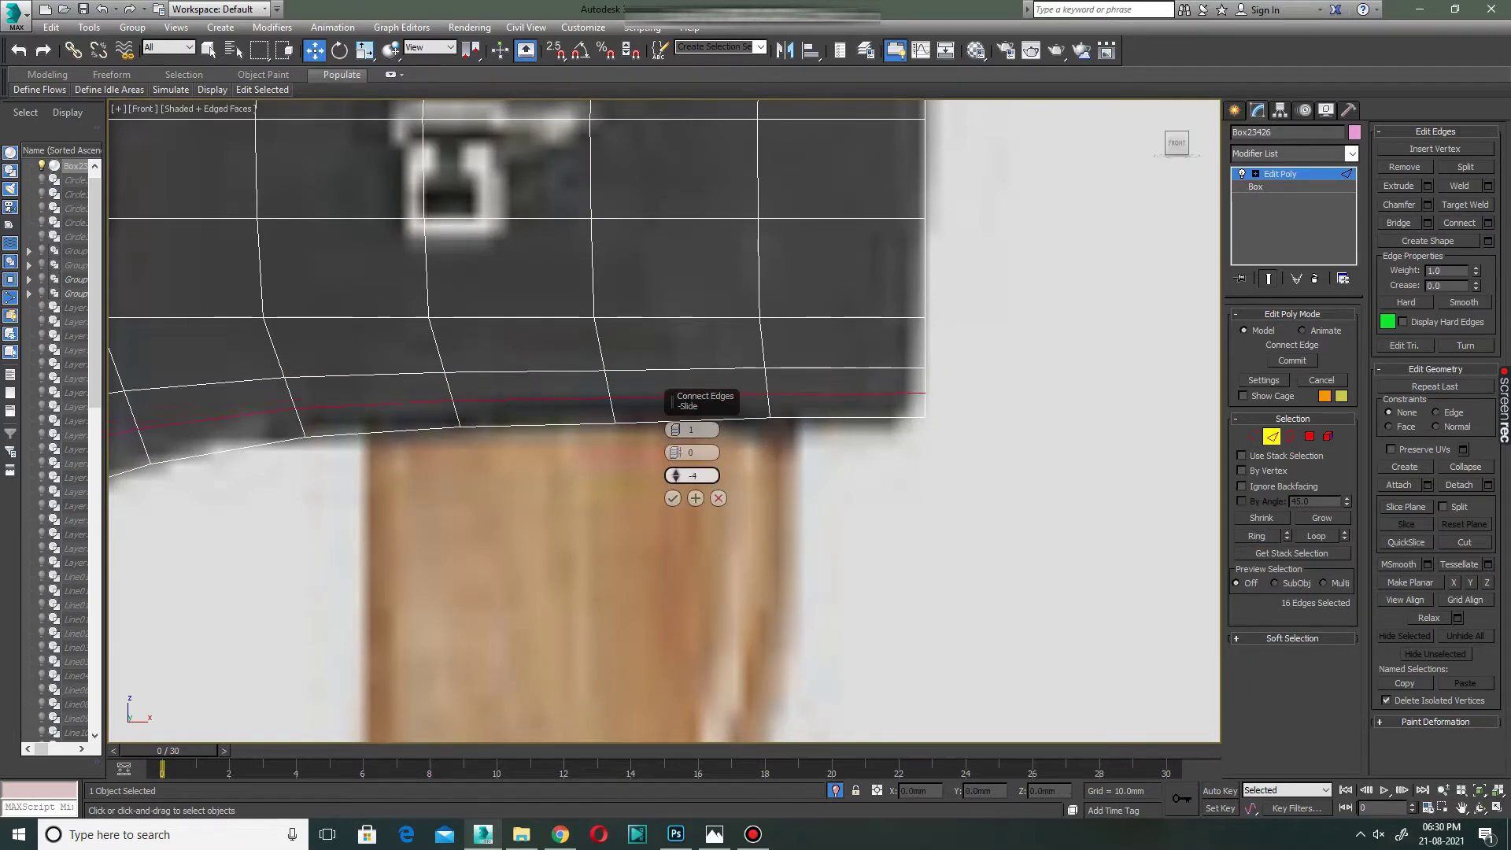
{"action": "left_click", "coordinate": [672, 498]}
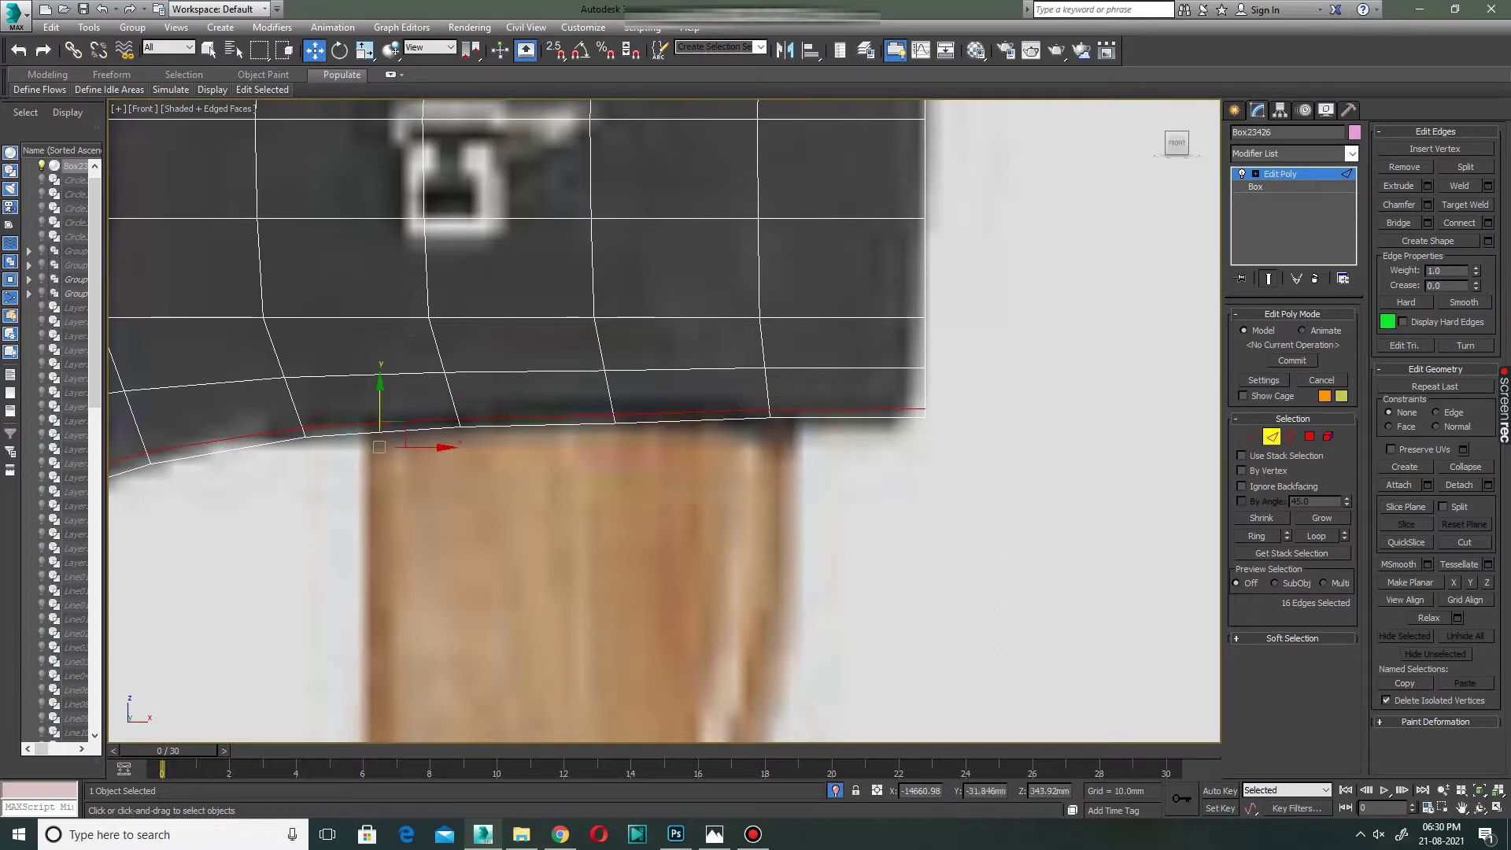
{"action": "scroll", "coordinate": [672, 498], "scroll_direction": "down", "scroll_amount": 5}
{"action": "scroll", "coordinate": [672, 498], "scroll_direction": "up", "scroll_amount": 3}
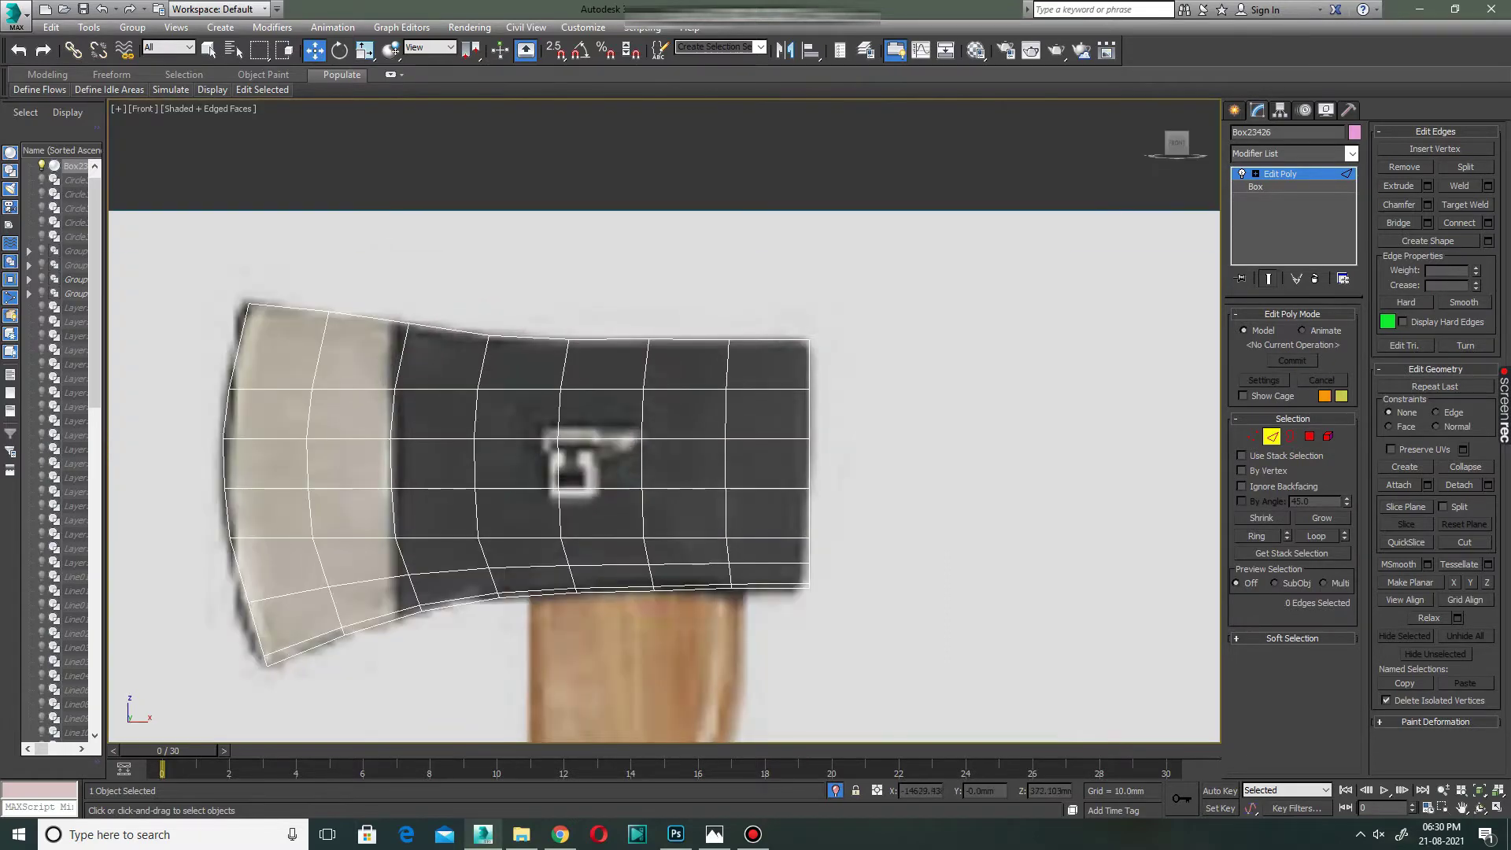
Ring-connect the right-side edges into a loop slid toward the top edge.
{"action": "left_click", "coordinate": [808, 366]}
{"action": "key", "text": "alt+r"}
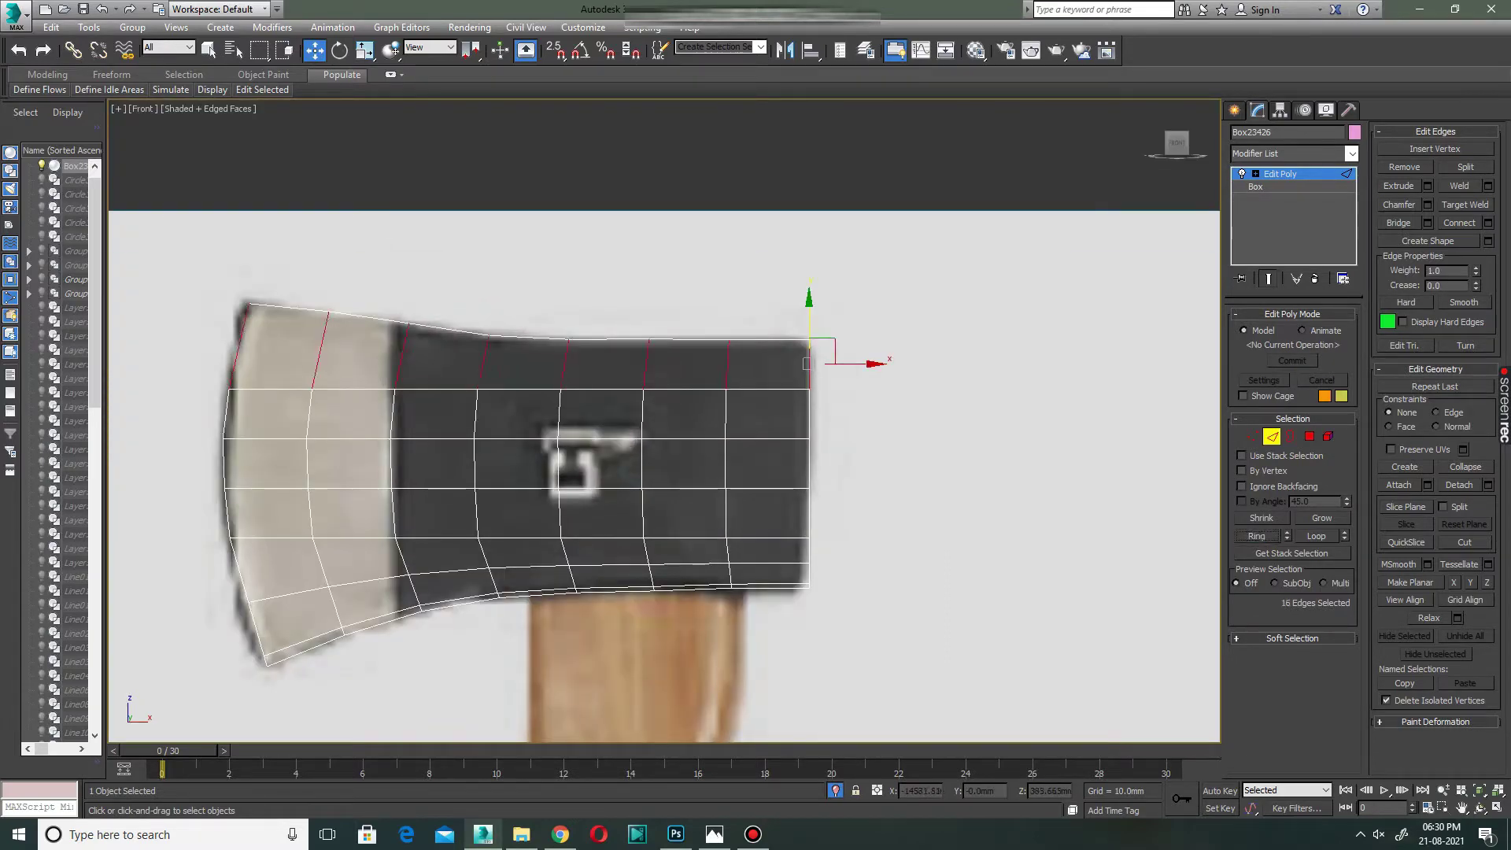
{"action": "key", "text": "ctrl+shift+e"}
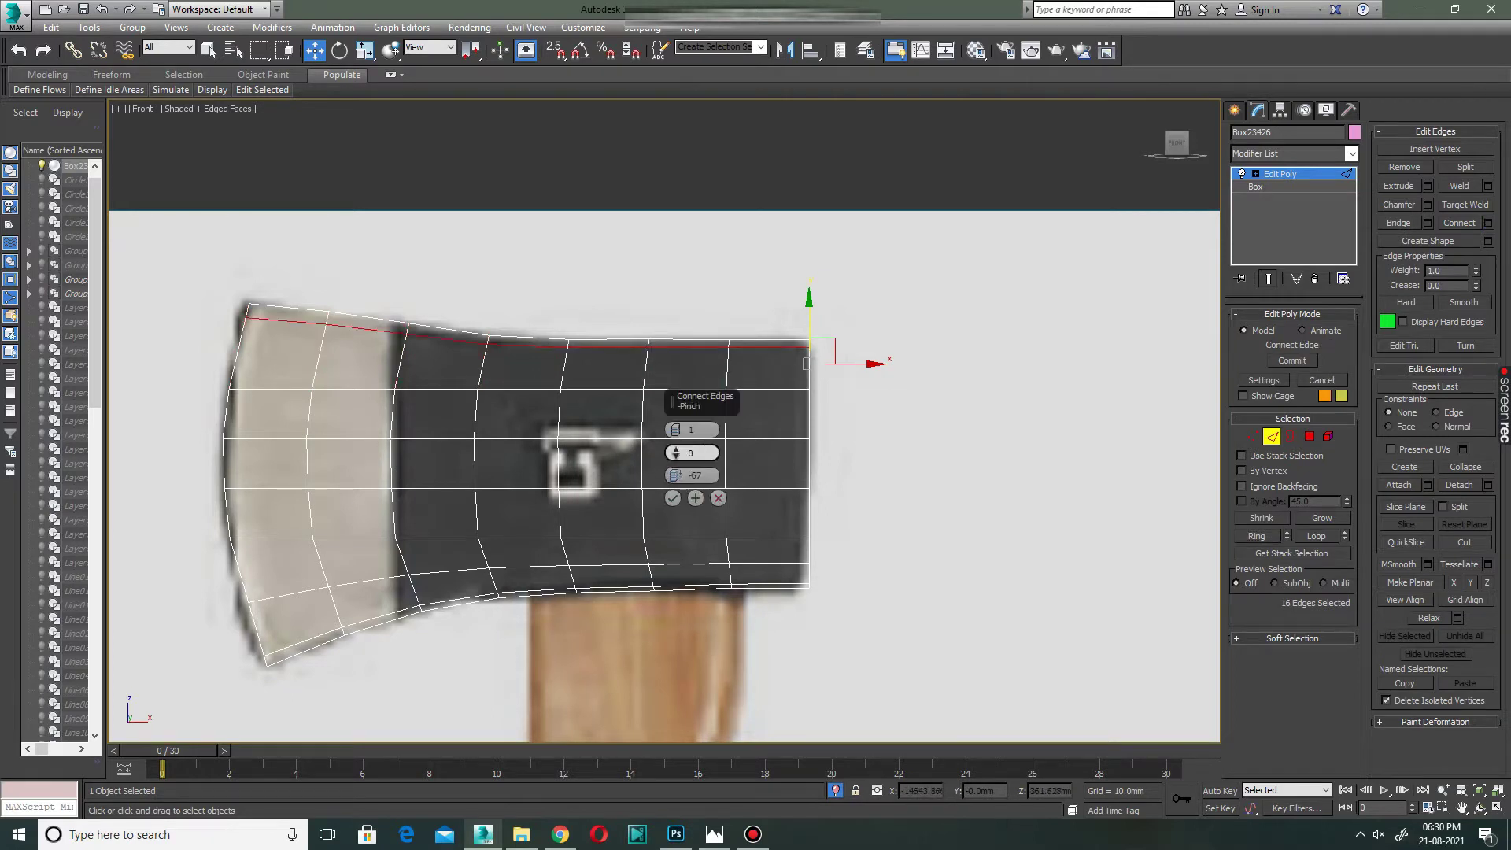
{"action": "left_click_drag", "start_coordinate": [675, 475], "coordinate": [675, 473]}
{"action": "left_click", "coordinate": [672, 498]}
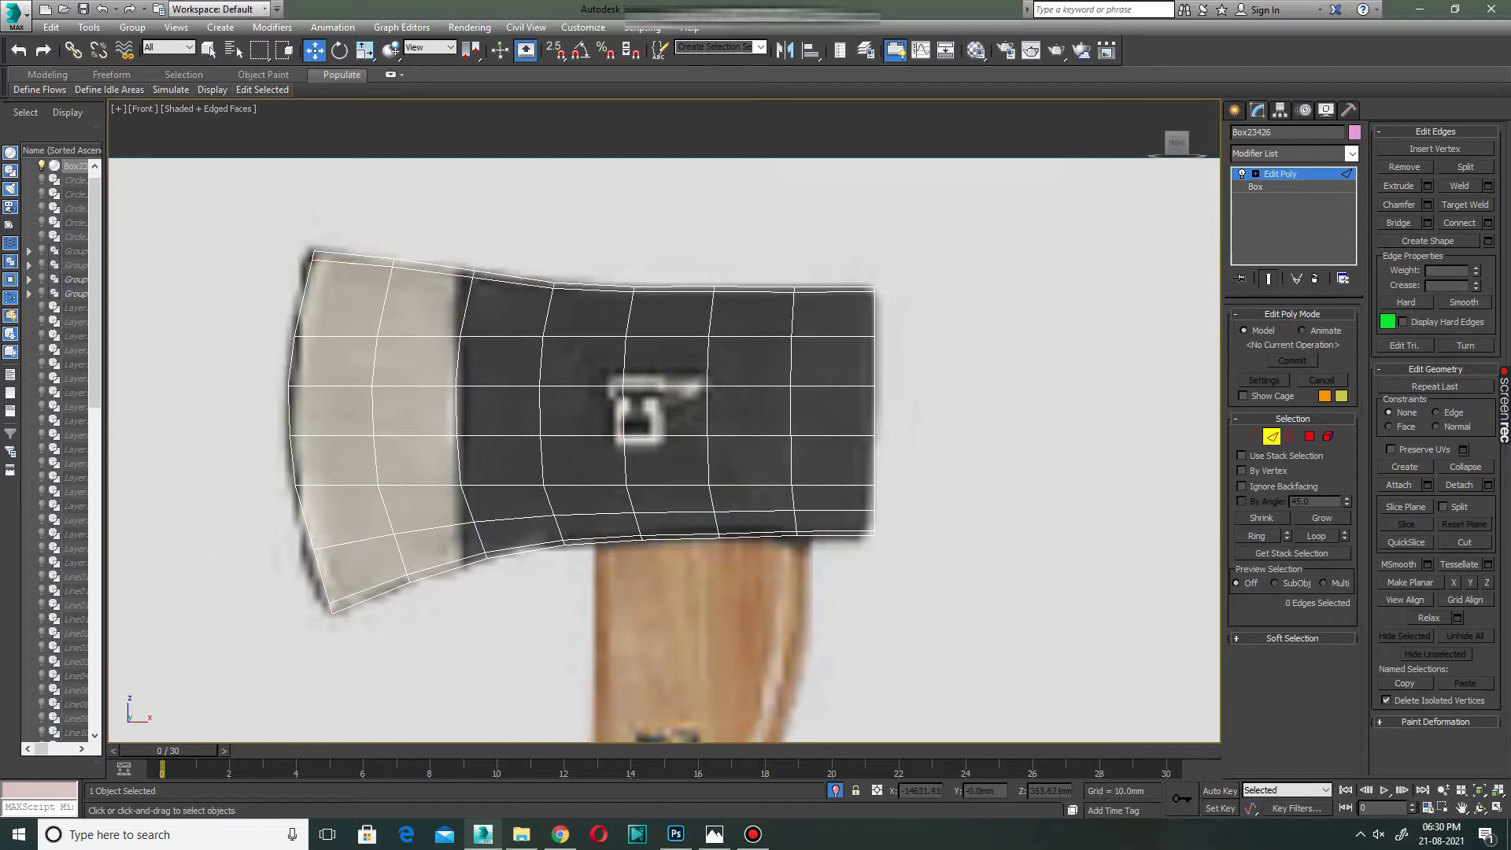
{"action": "middle_click_drag", "start_coordinate": [551, 472], "coordinate": [621, 417]}
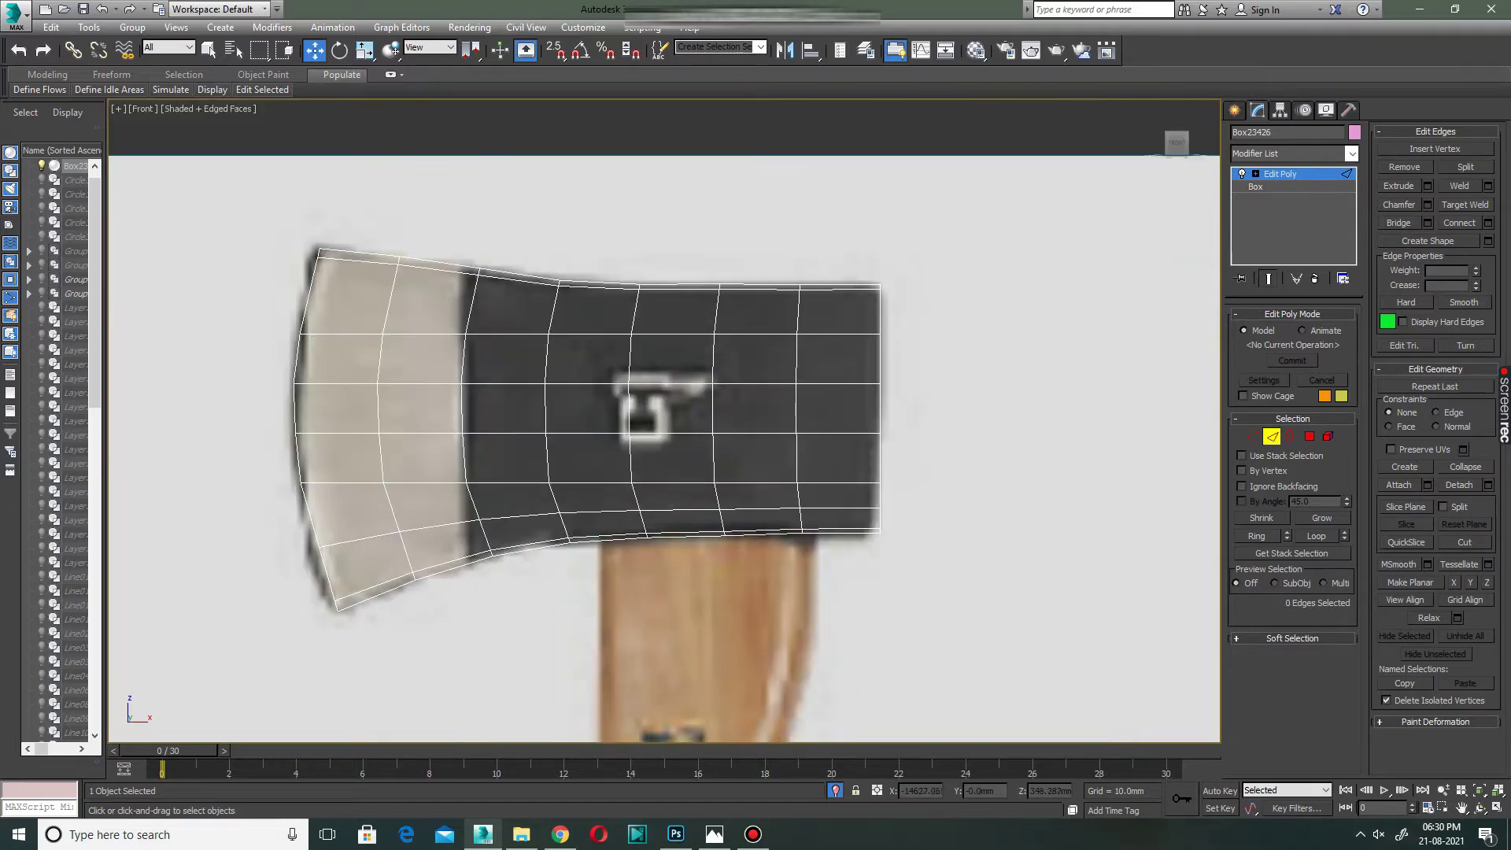
Snap a vertex onto the blade's lower-left corner with snapping enabled.
{"action": "key", "text": "1"}
{"action": "middle_click_drag", "start_coordinate": [393, 472], "coordinate": [519, 472]}
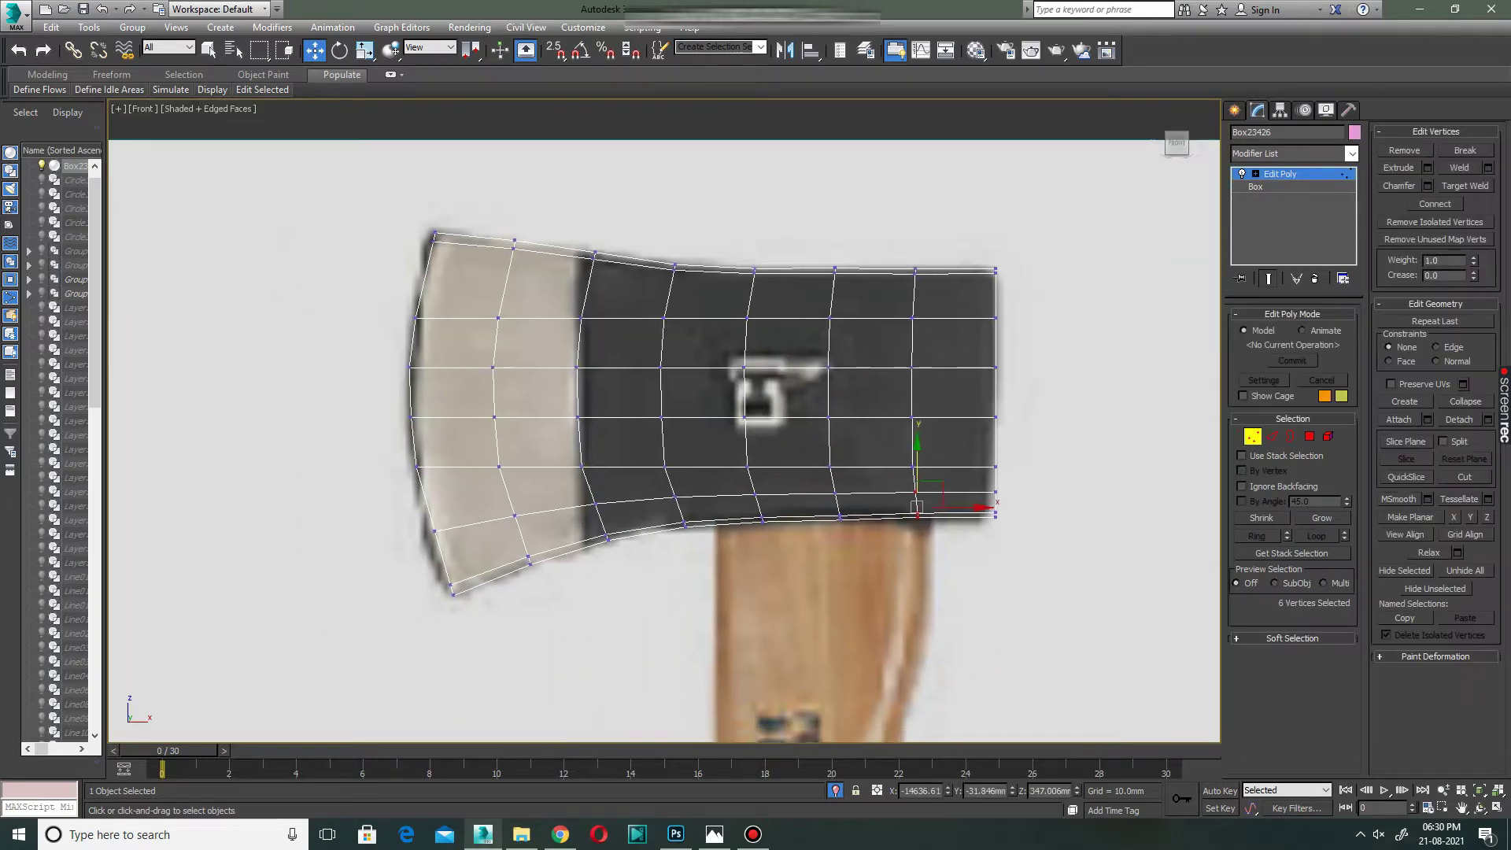
{"action": "scroll", "coordinate": [440, 613], "scroll_direction": "up", "scroll_amount": 5}
{"action": "mouse_move", "coordinate": [480, 500]}
{"action": "left_mouse_down"}
{"action": "mouse_move", "coordinate": [523, 540]}
{"action": "mouse_move", "coordinate": [470, 517]}
{"action": "left_mouse_up"}
{"action": "key", "text": "s"}
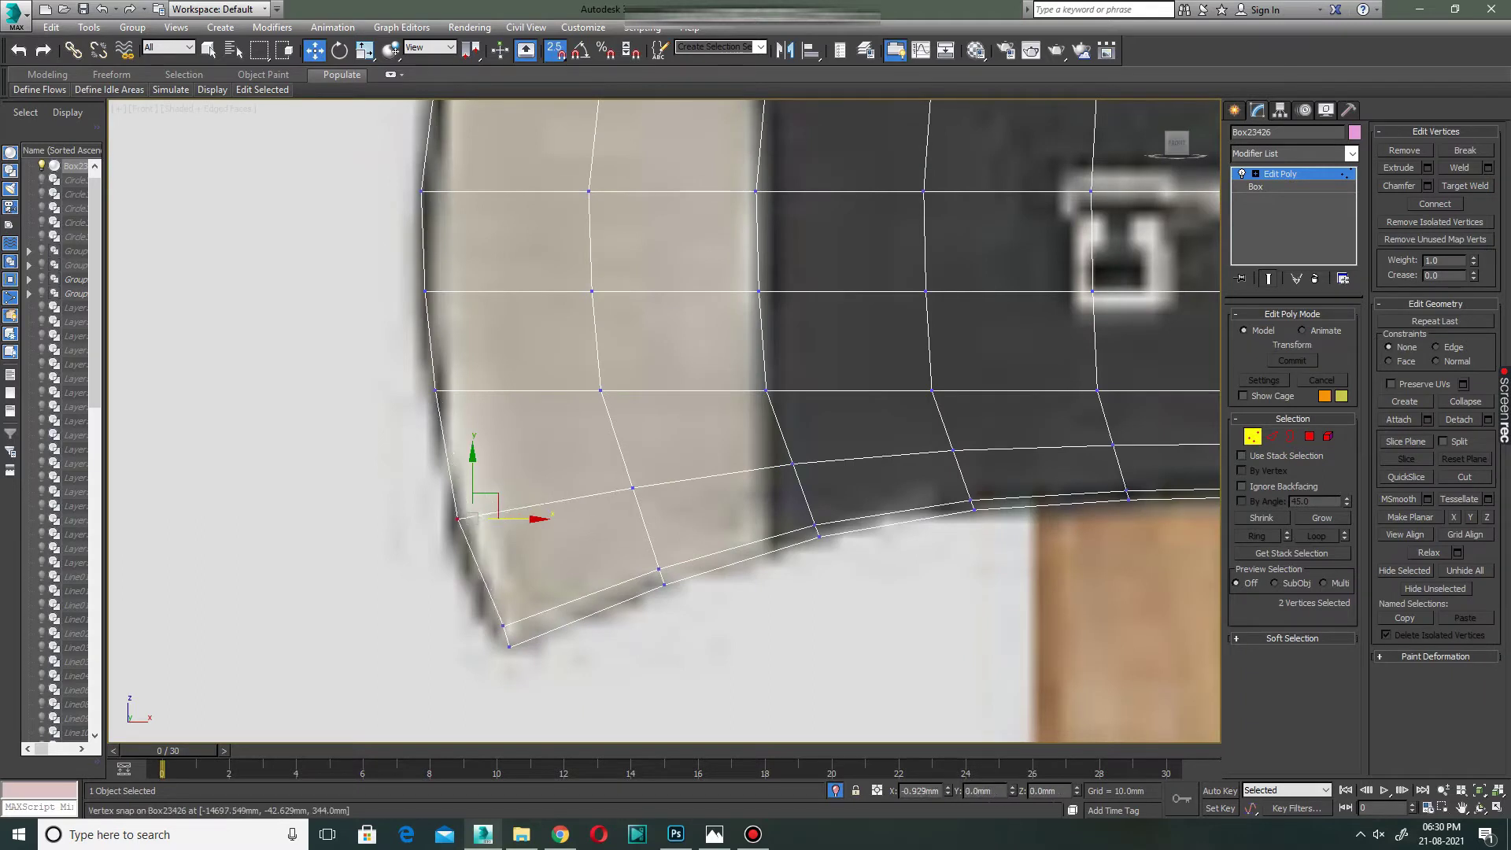
{"action": "left_click_drag", "start_coordinate": [441, 591], "coordinate": [523, 639]}
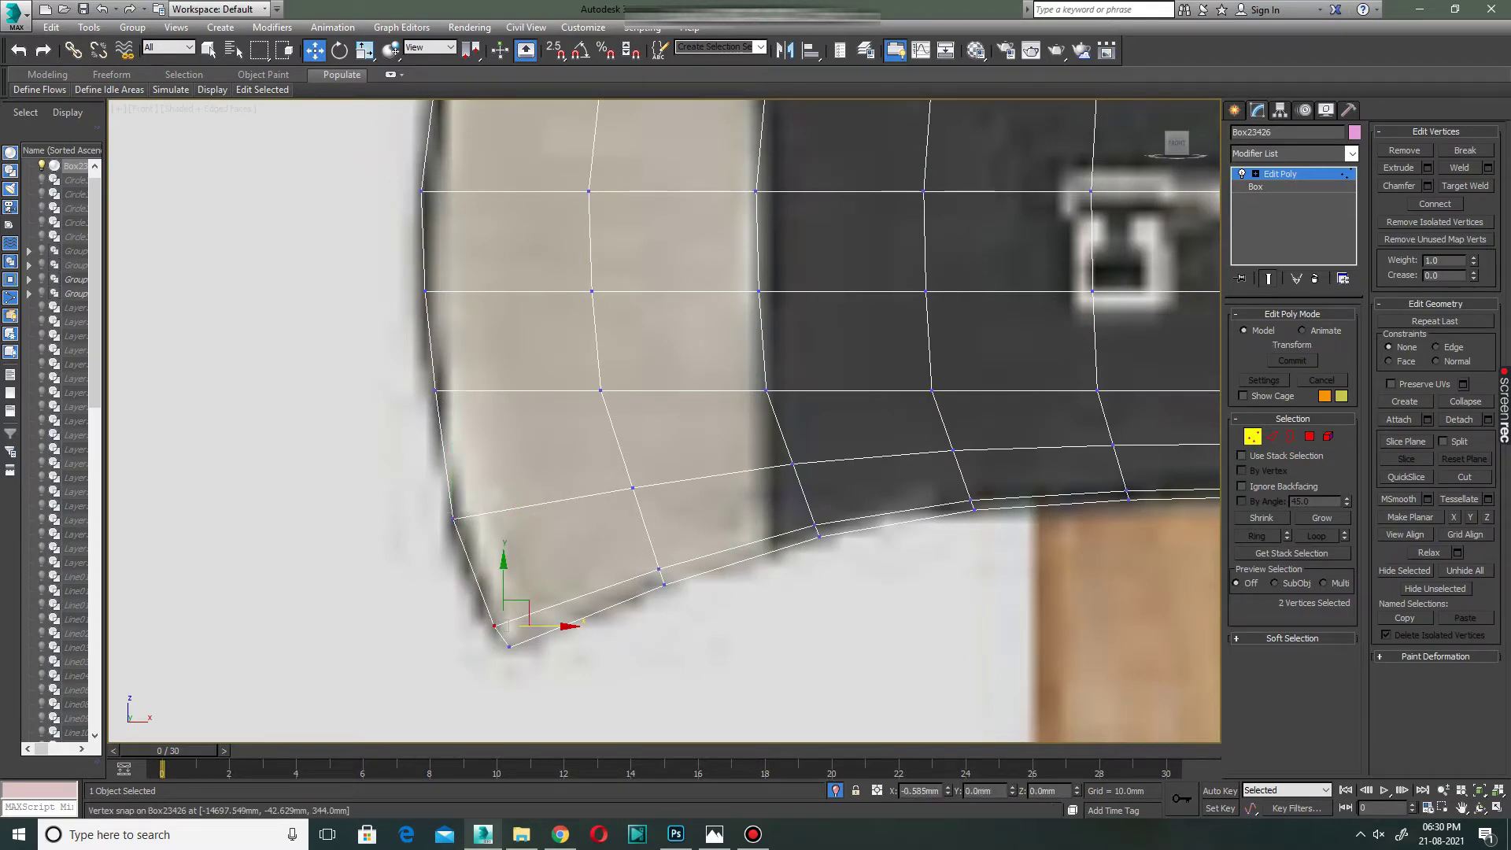
Nudge the blade's left-edge vertices onto the curved blade outline.
{"action": "middle_click_drag", "start_coordinate": [550, 472], "coordinate": [563, 579]}
{"action": "left_click_drag", "start_coordinate": [433, 403], "coordinate": [435, 398]}
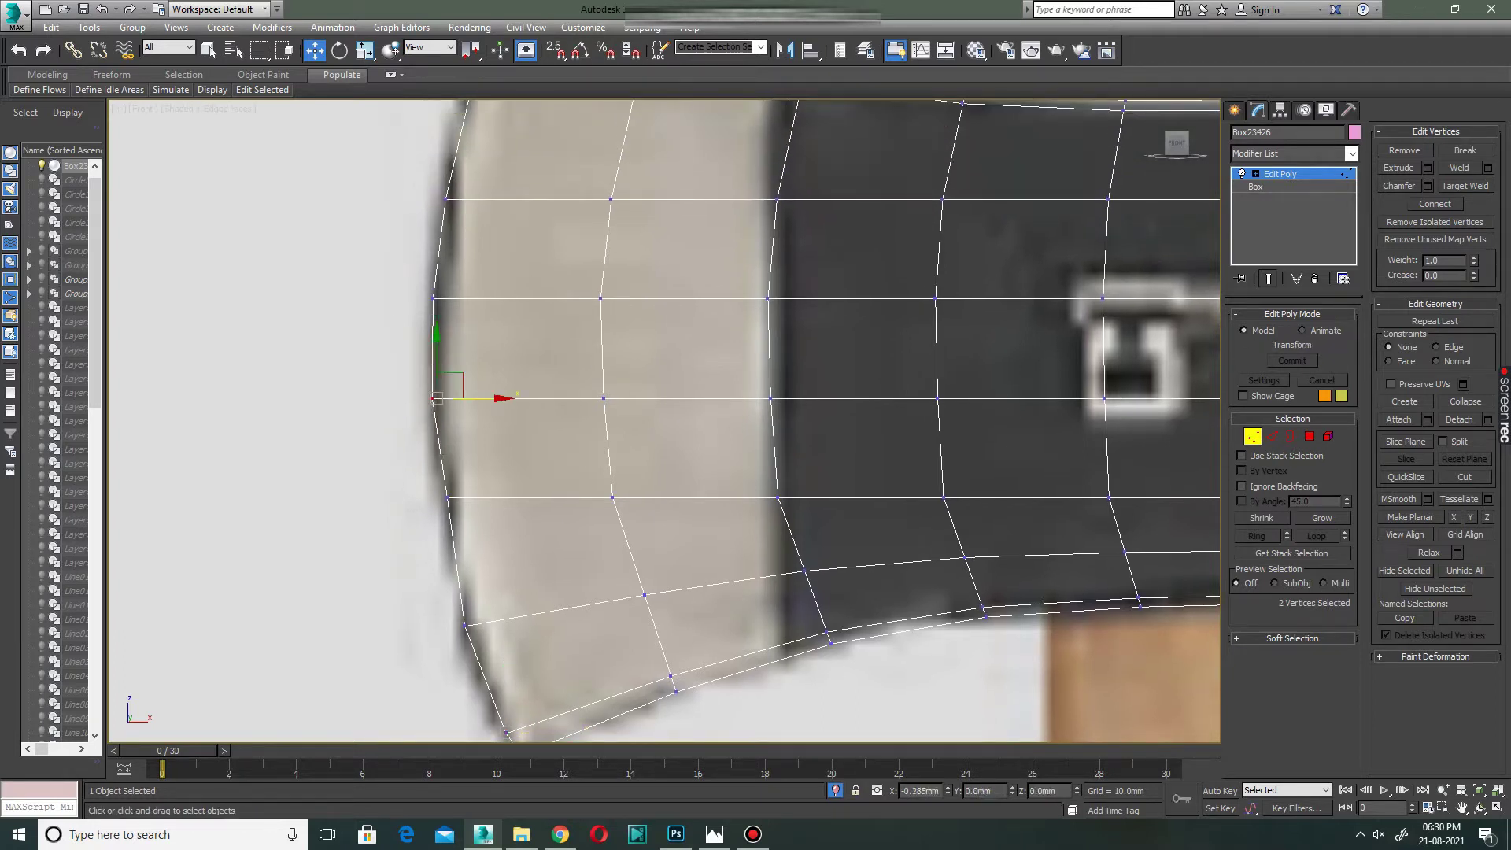
{"action": "left_click", "coordinate": [447, 496]}
{"action": "left_click_drag", "start_coordinate": [447, 497], "coordinate": [442, 497]}
{"action": "left_click", "coordinate": [480, 573]}
{"action": "scroll", "coordinate": [480, 573], "scroll_direction": "down", "scroll_amount": 4}
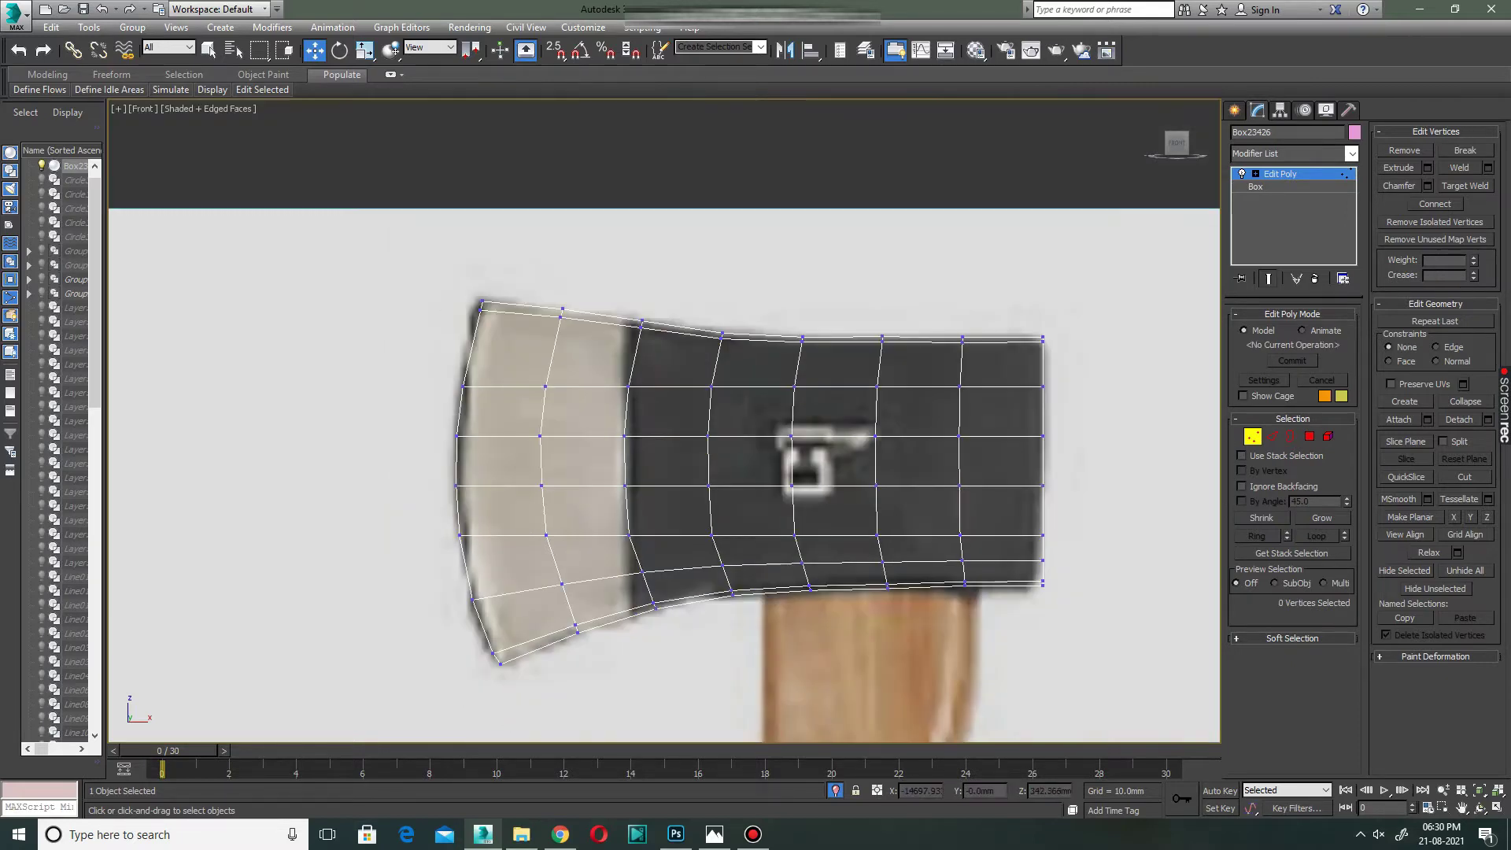
{"action": "scroll", "coordinate": [472, 590], "scroll_direction": "up", "scroll_amount": 2}
{"action": "left_click", "coordinate": [462, 594]}
{"action": "scroll", "coordinate": [440, 595], "scroll_direction": "up", "scroll_amount": 4}
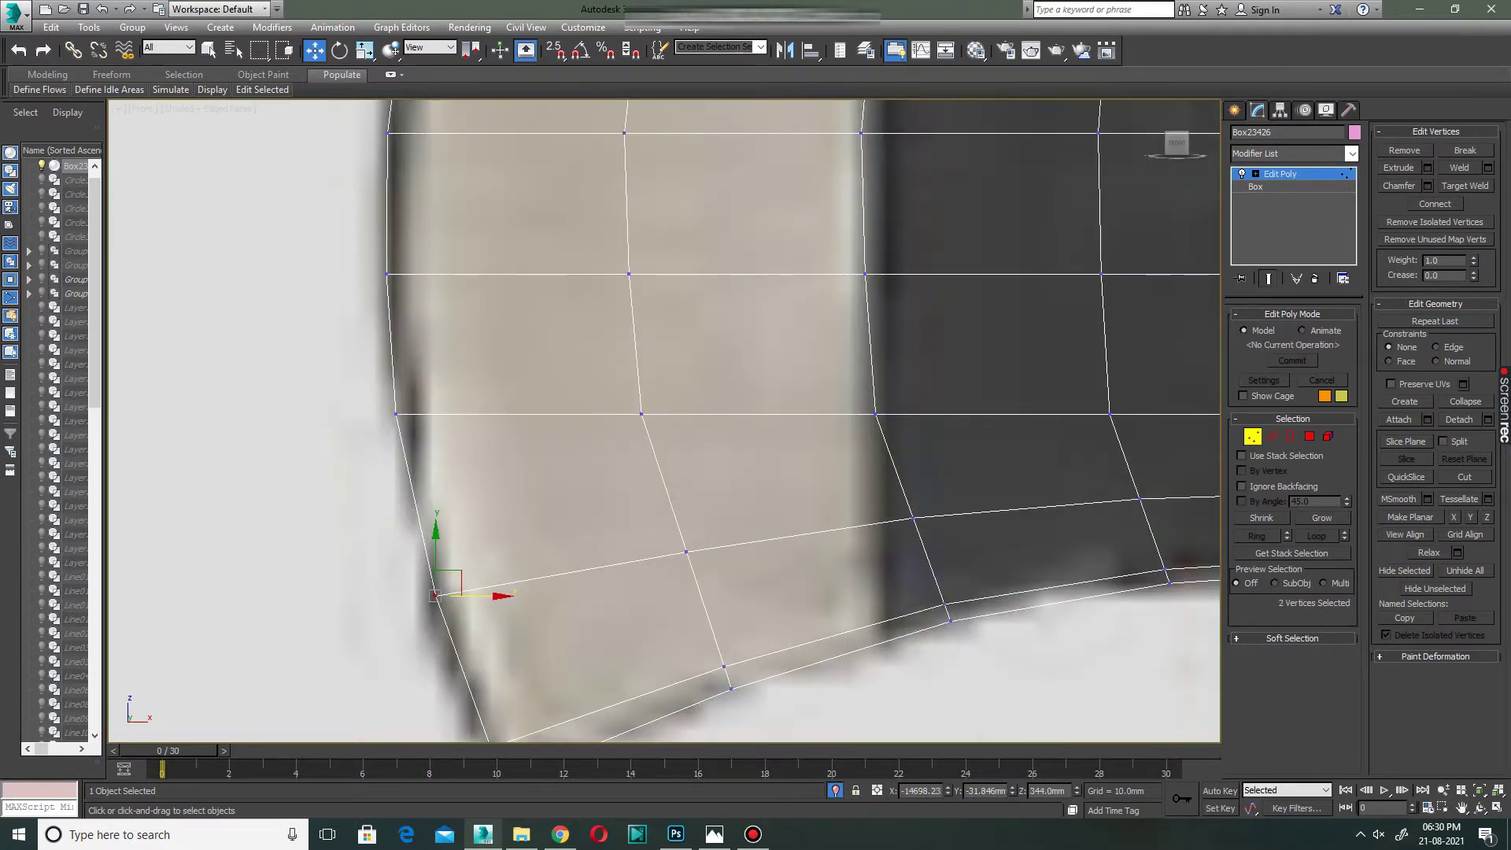
{"action": "left_click", "coordinate": [299, 598]}
{"action": "scroll", "coordinate": [299, 597], "scroll_direction": "down", "scroll_amount": 4}
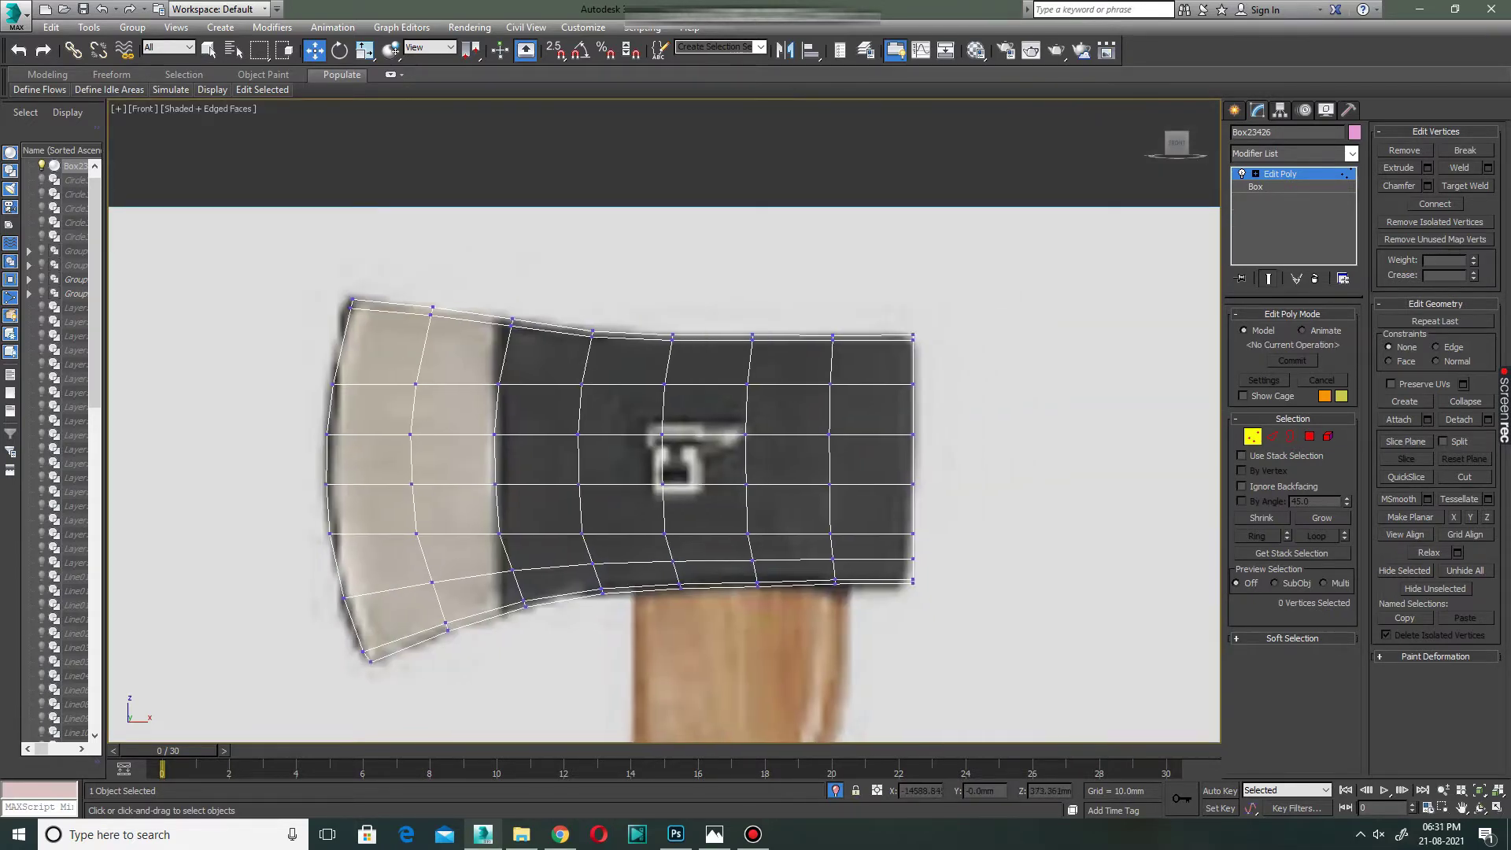
Ring two right-side edges and Connect them with slide about -18, adding two horizontal loops.
{"action": "key", "text": "2"}
{"action": "left_click", "coordinate": [911, 362]}
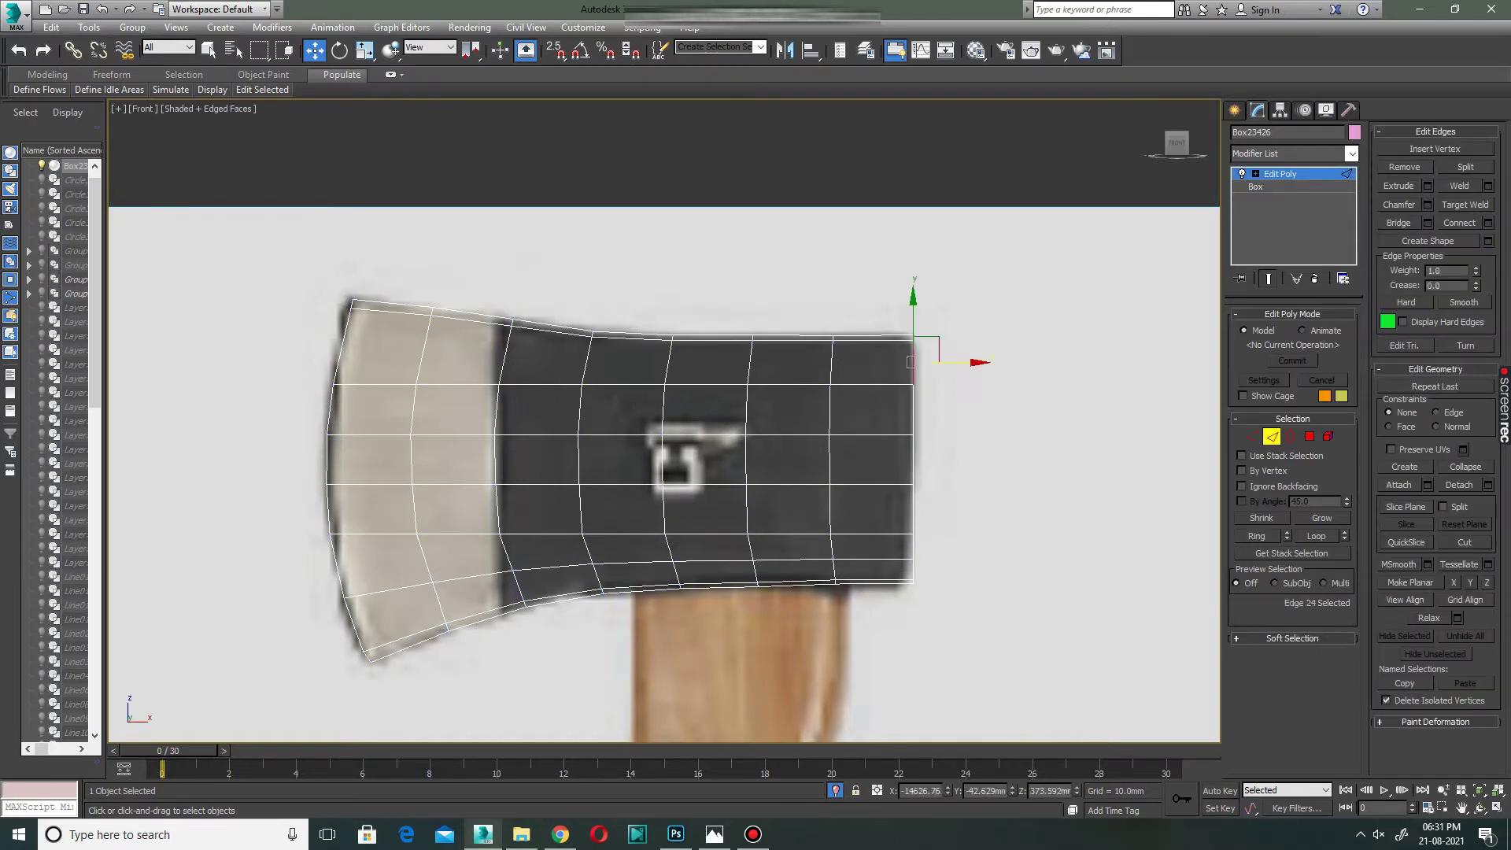
{"action": "left_click", "coordinate": [912, 509], "text": "ctrl"}
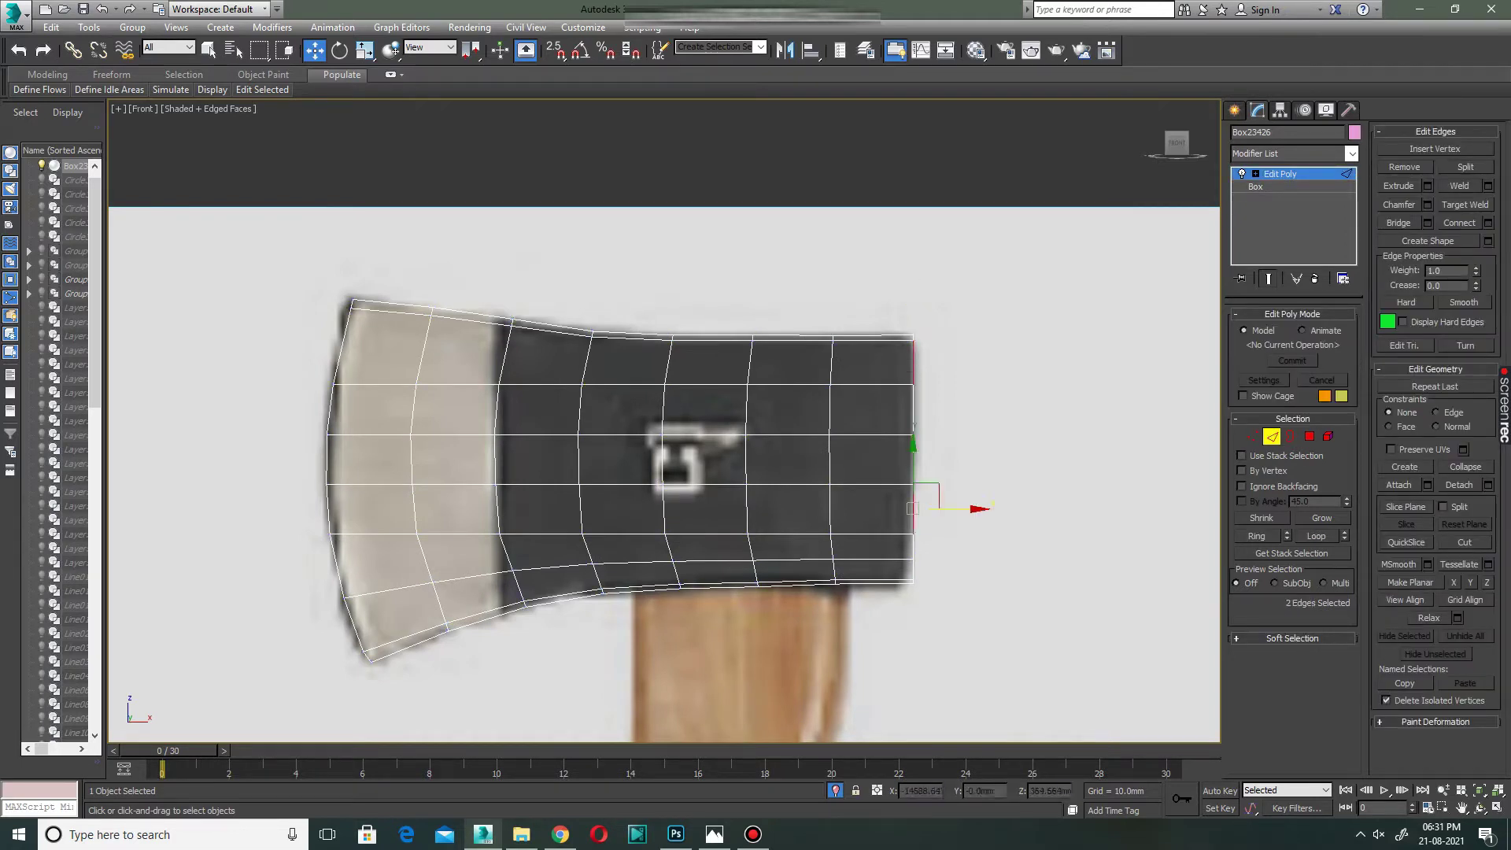
{"action": "left_click", "coordinate": [1257, 536]}
{"action": "left_click", "coordinate": [1488, 223]}
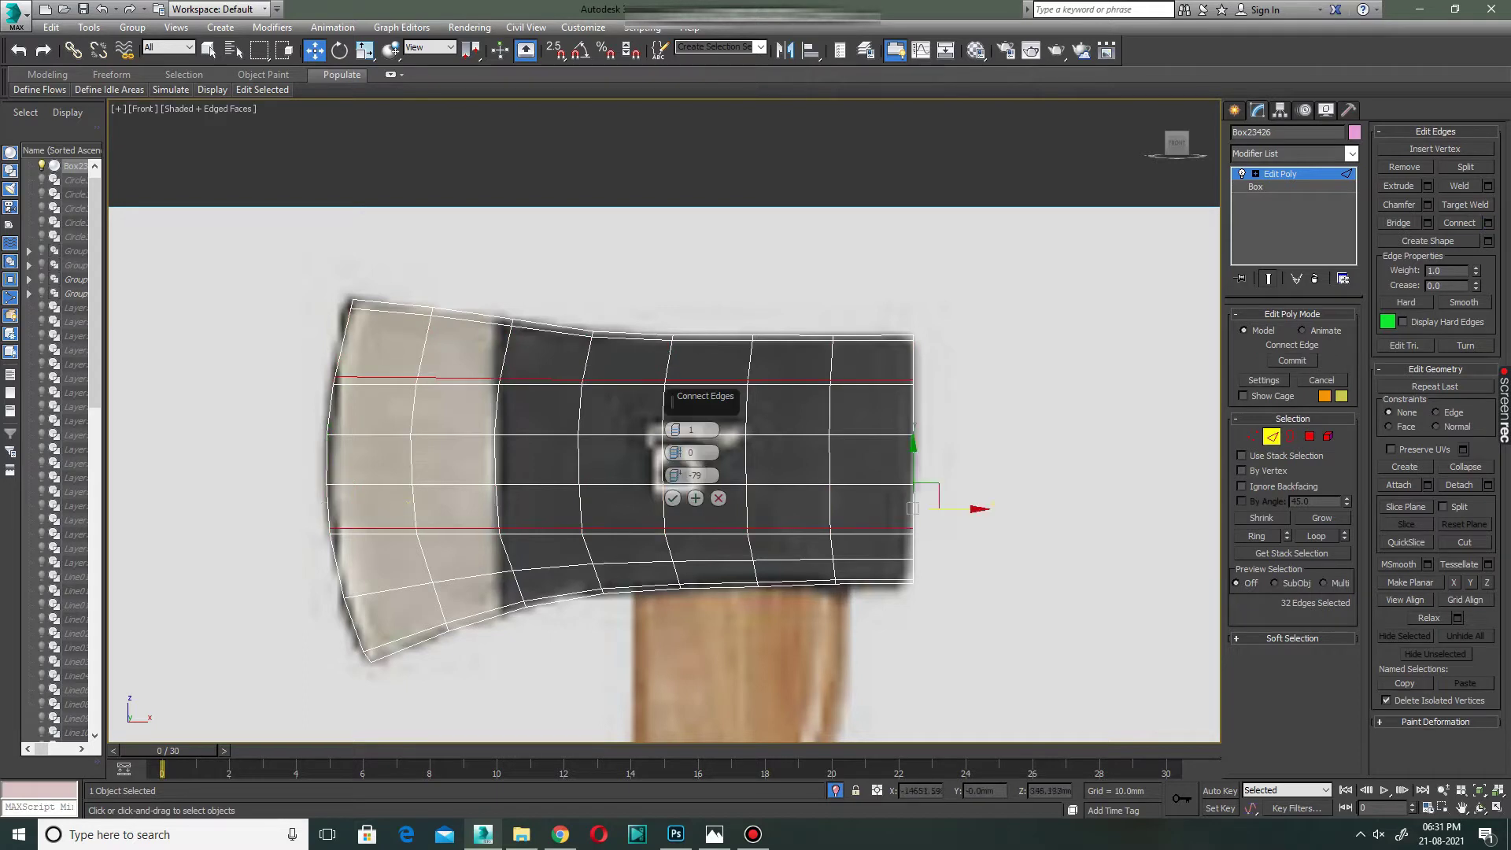
{"action": "left_click_drag", "start_coordinate": [675, 475], "coordinate": [675, 464]}
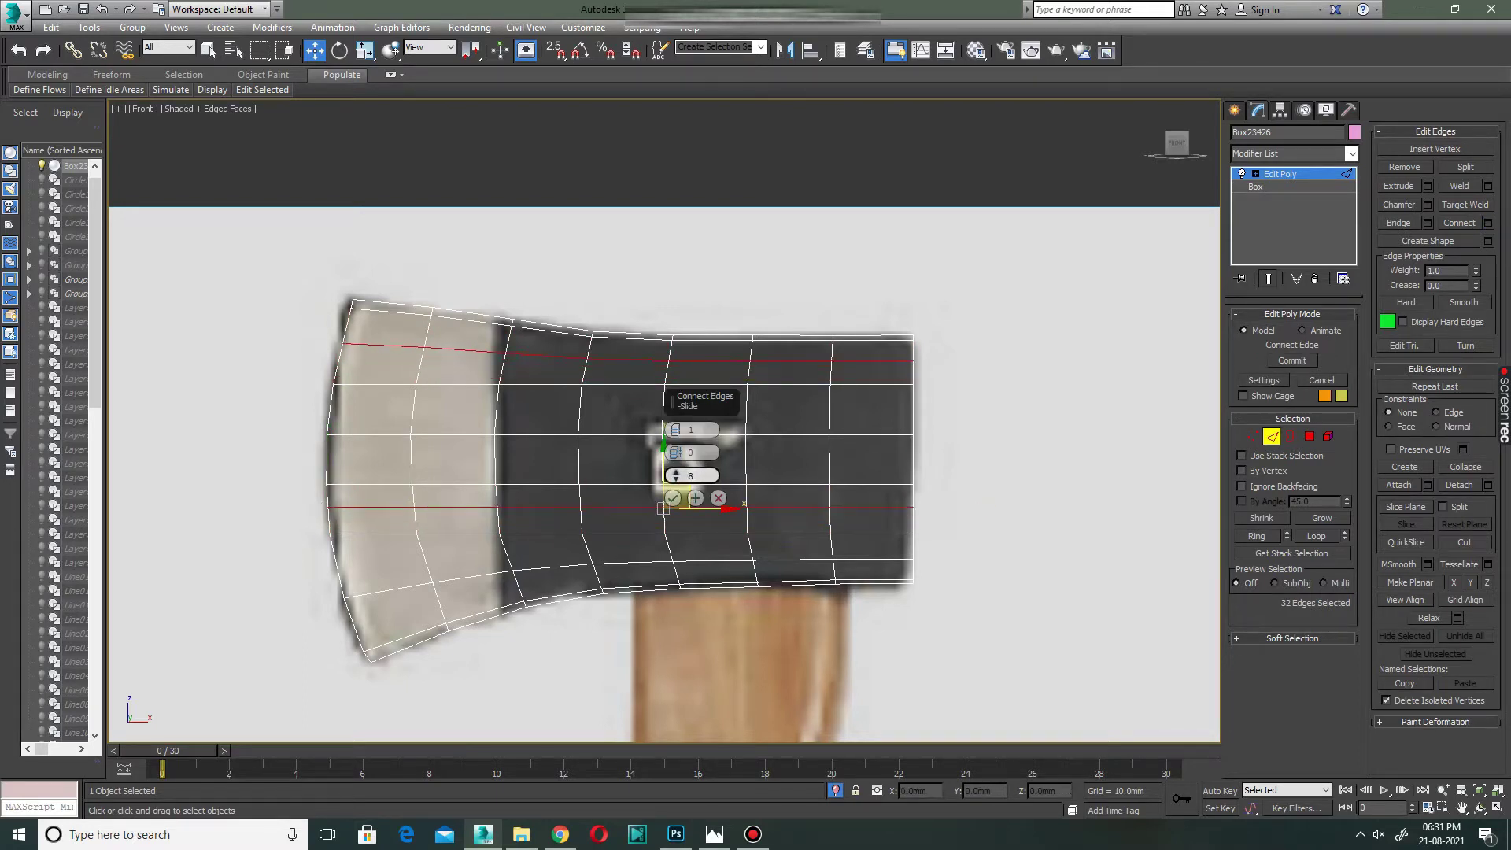
{"action": "left_click", "coordinate": [672, 497]}
{"action": "key", "text": "ctrl+d"}
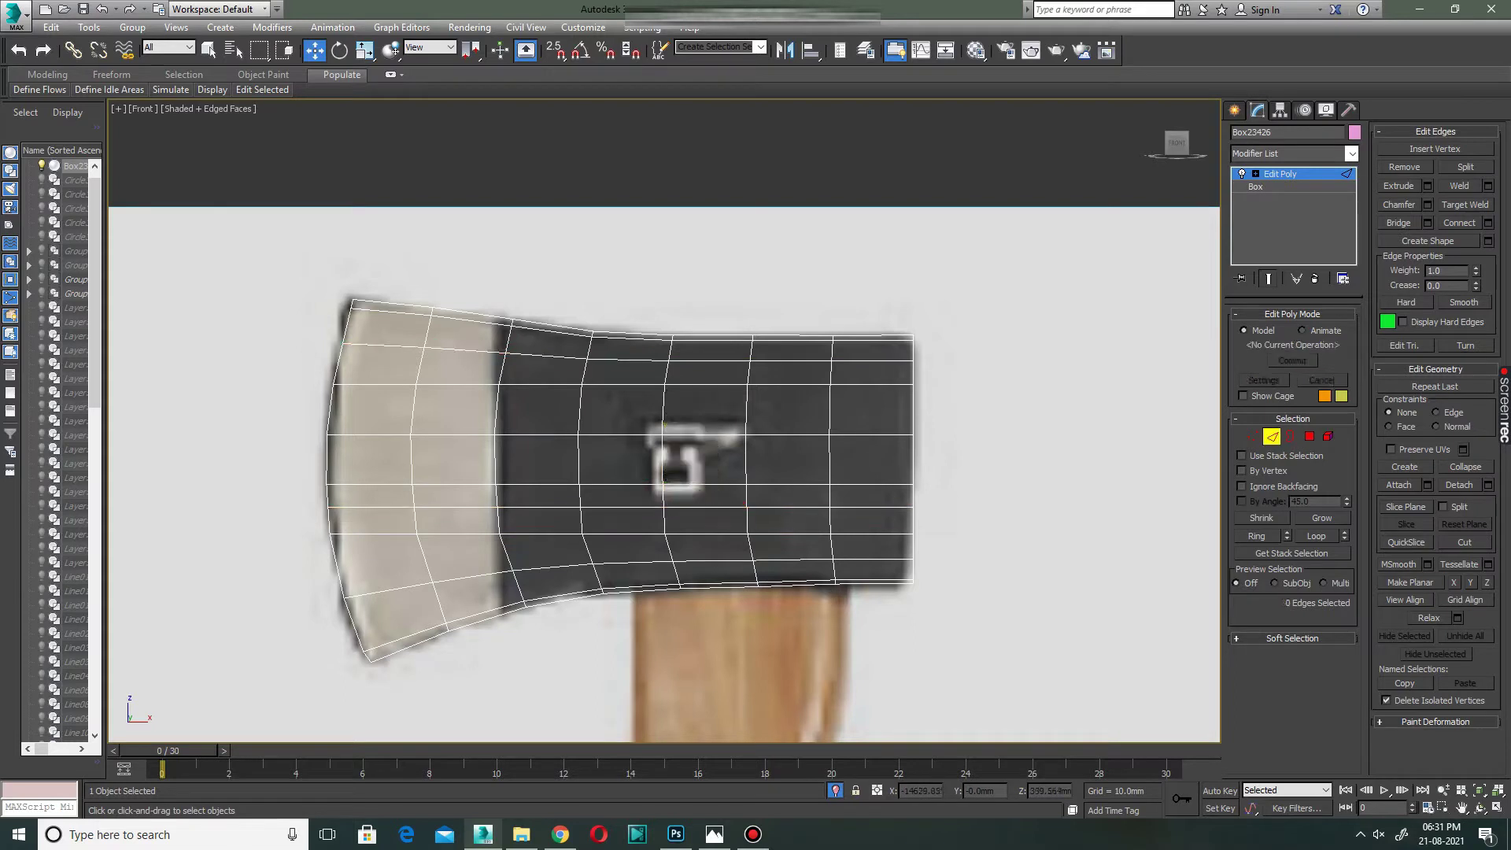
Nudge two left-edge blade vertices onto the blade outline.
{"action": "scroll", "coordinate": [358, 322], "scroll_direction": "up", "scroll_amount": 5}
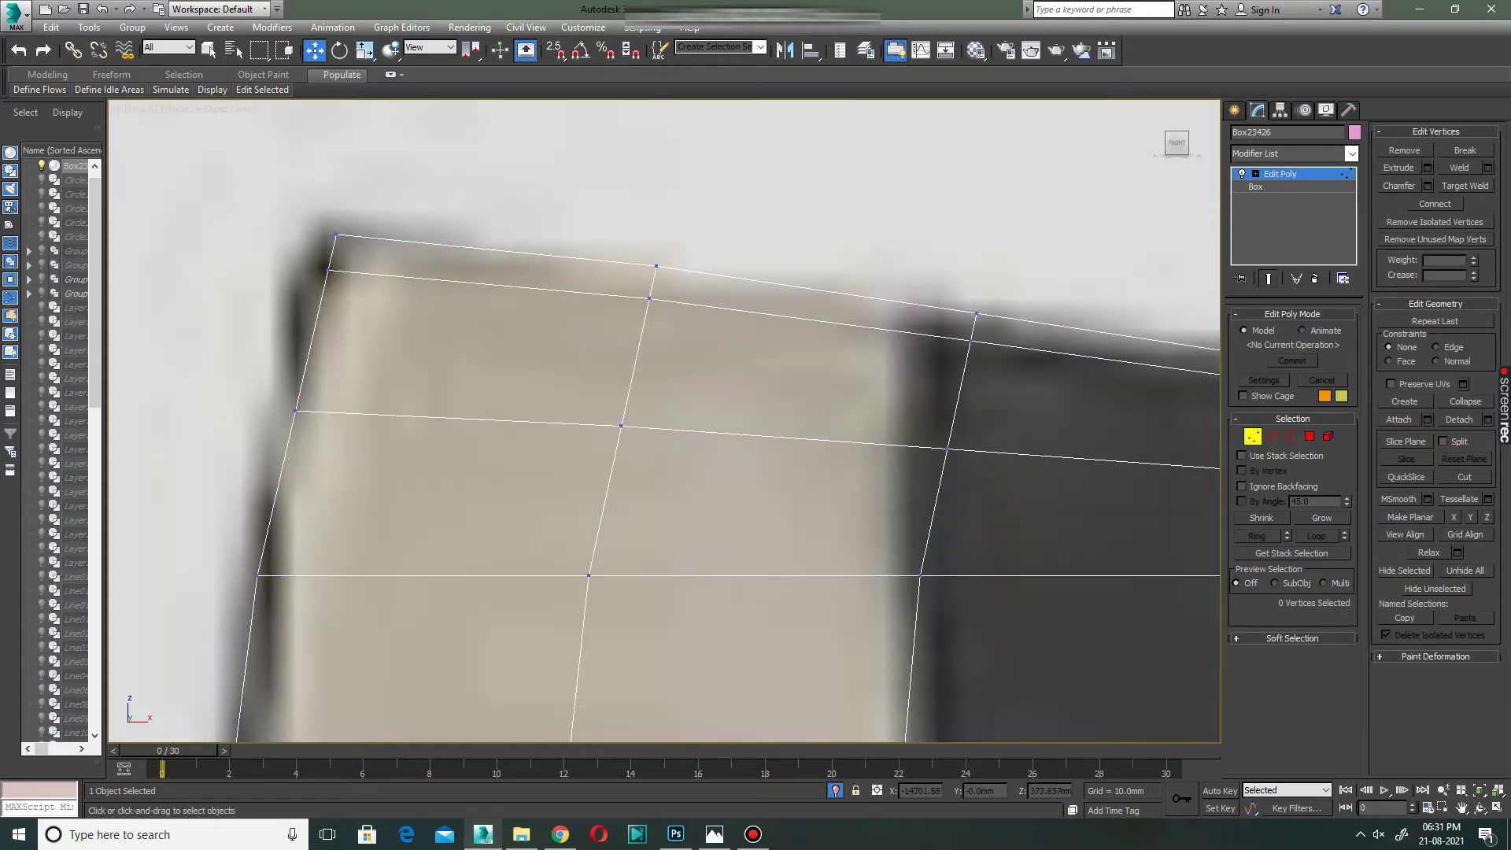
{"action": "left_click", "coordinate": [277, 410]}
{"action": "left_click_drag", "start_coordinate": [293, 410], "coordinate": [295, 411]}
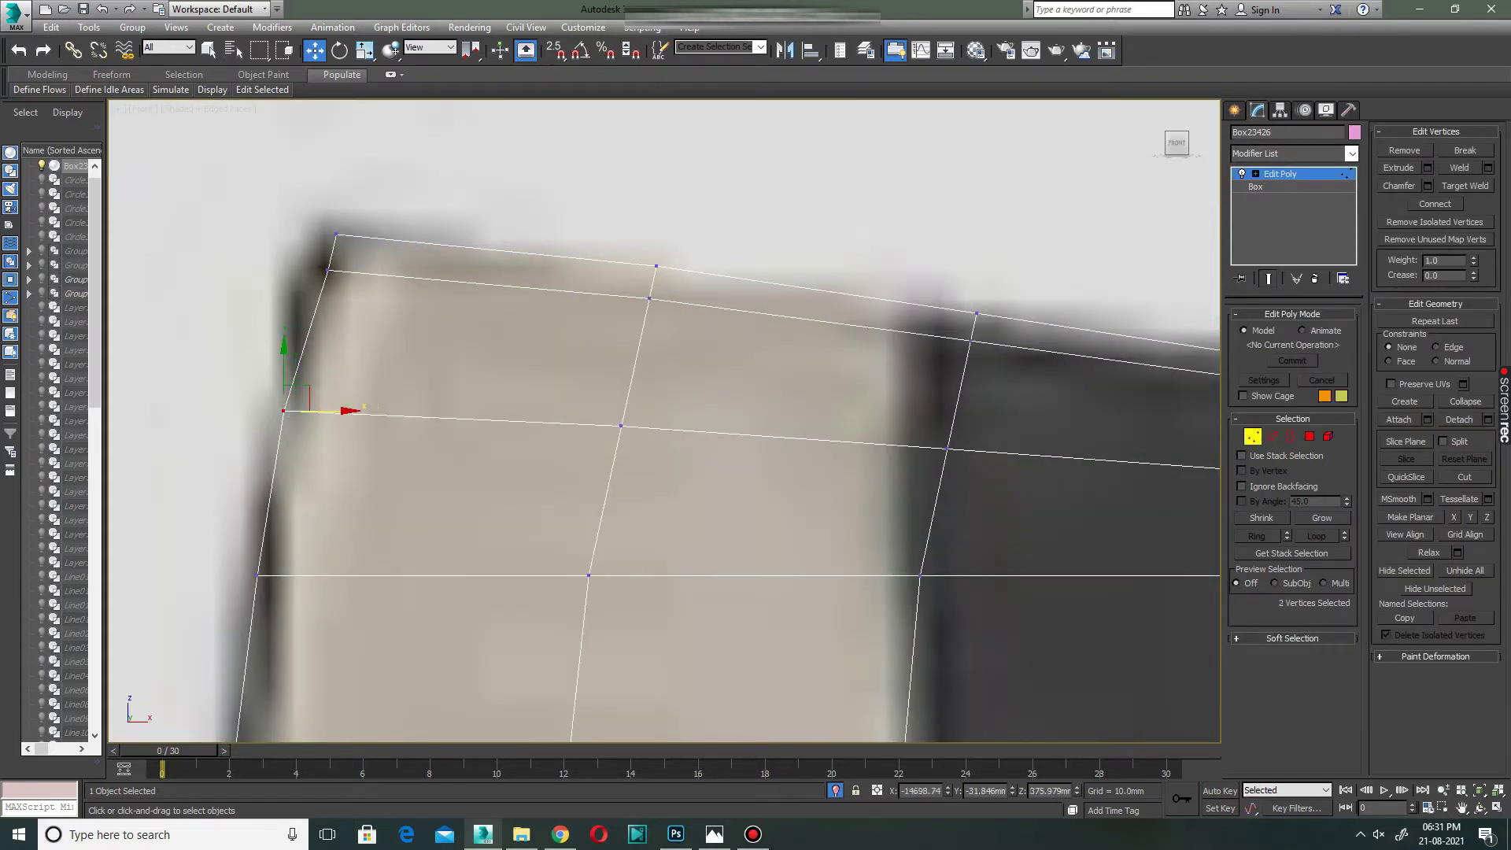
{"action": "left_click_drag", "start_coordinate": [303, 575], "coordinate": [295, 575]}
{"action": "left_click", "coordinate": [296, 575]}
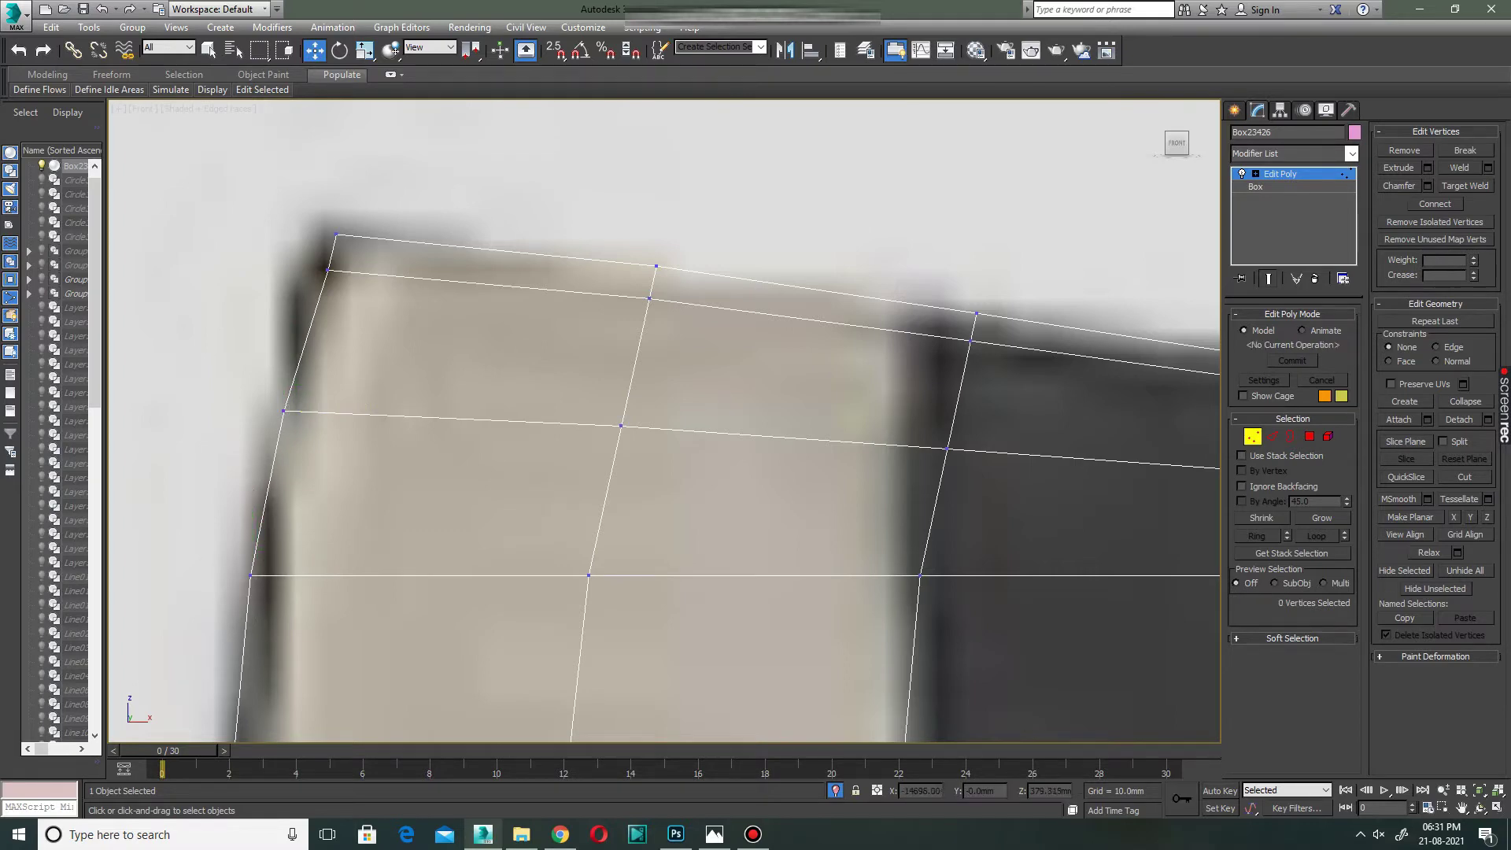
Move the upper-left and left-edge vertices down onto the outline, then turn off snapping.
{"action": "left_click_drag", "start_coordinate": [307, 212], "coordinate": [354, 239]}
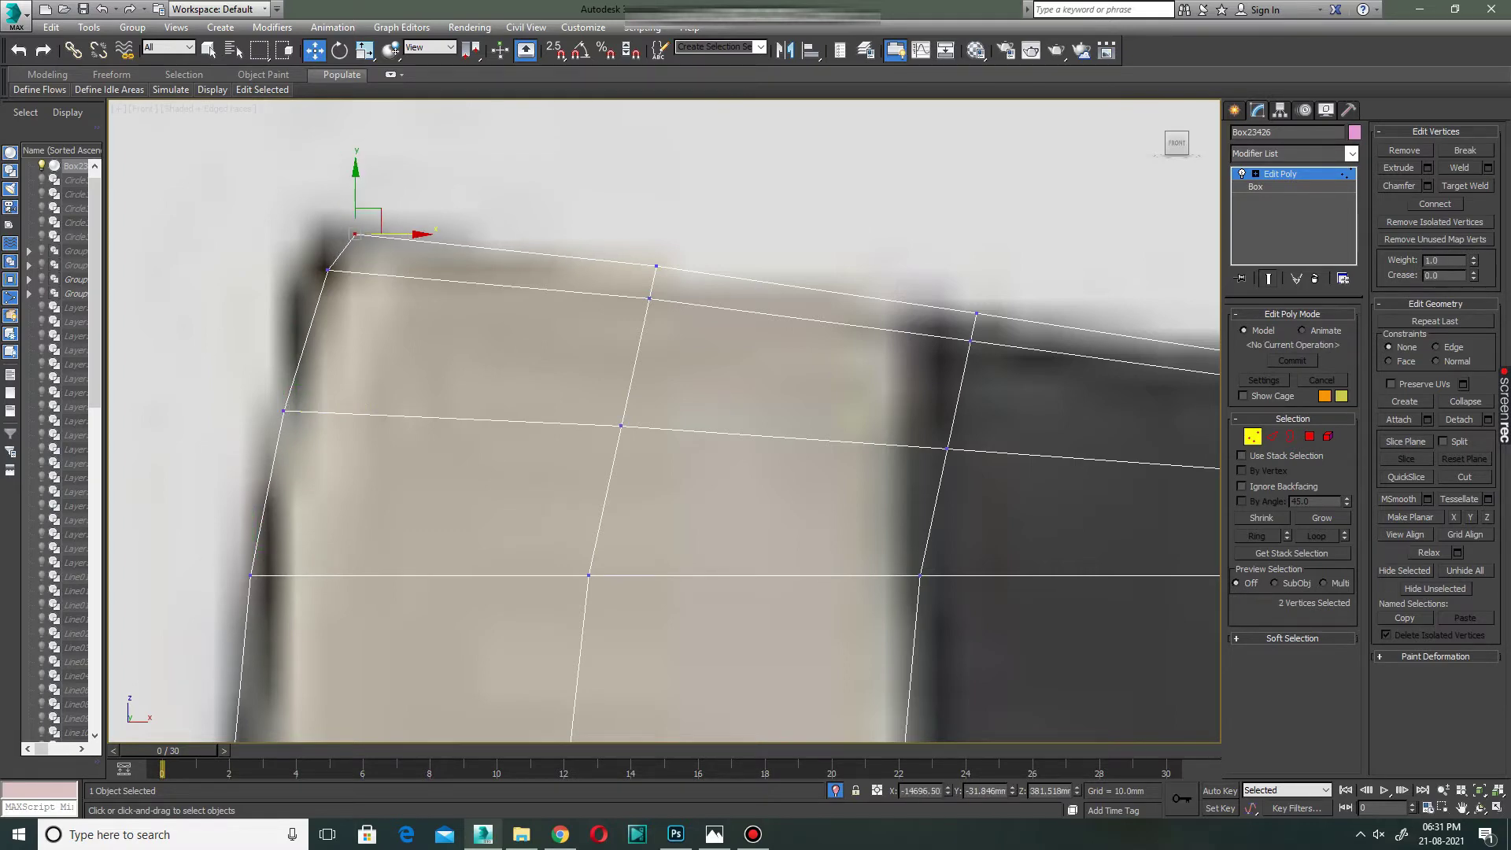
{"action": "scroll", "coordinate": [434, 319], "scroll_direction": "down", "scroll_amount": 5}
{"action": "scroll", "coordinate": [506, 732], "scroll_direction": "up", "scroll_amount": 3}
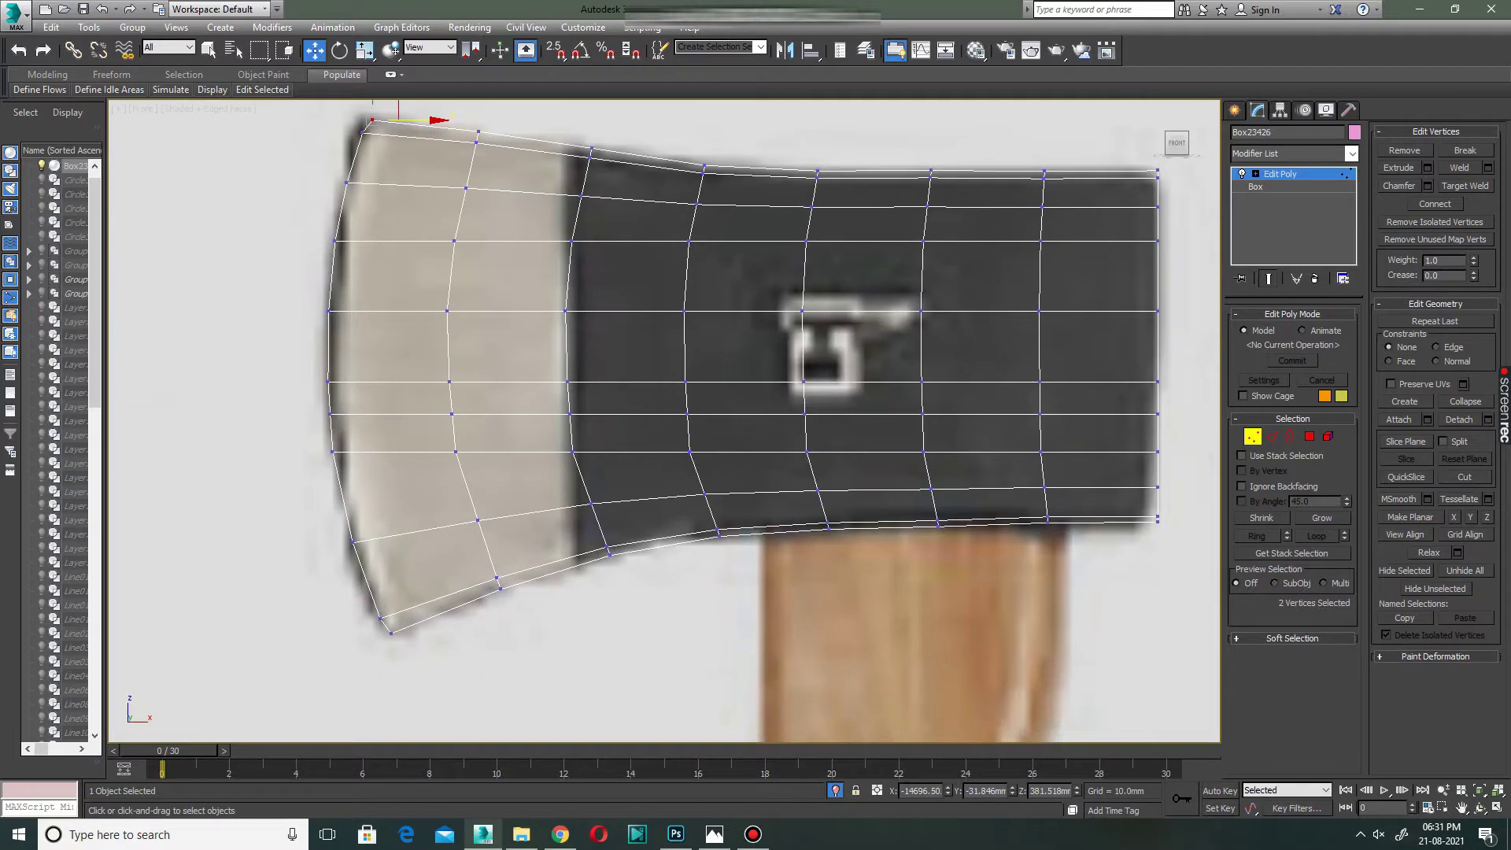
{"action": "scroll", "coordinate": [337, 456], "scroll_direction": "up", "scroll_amount": 3}
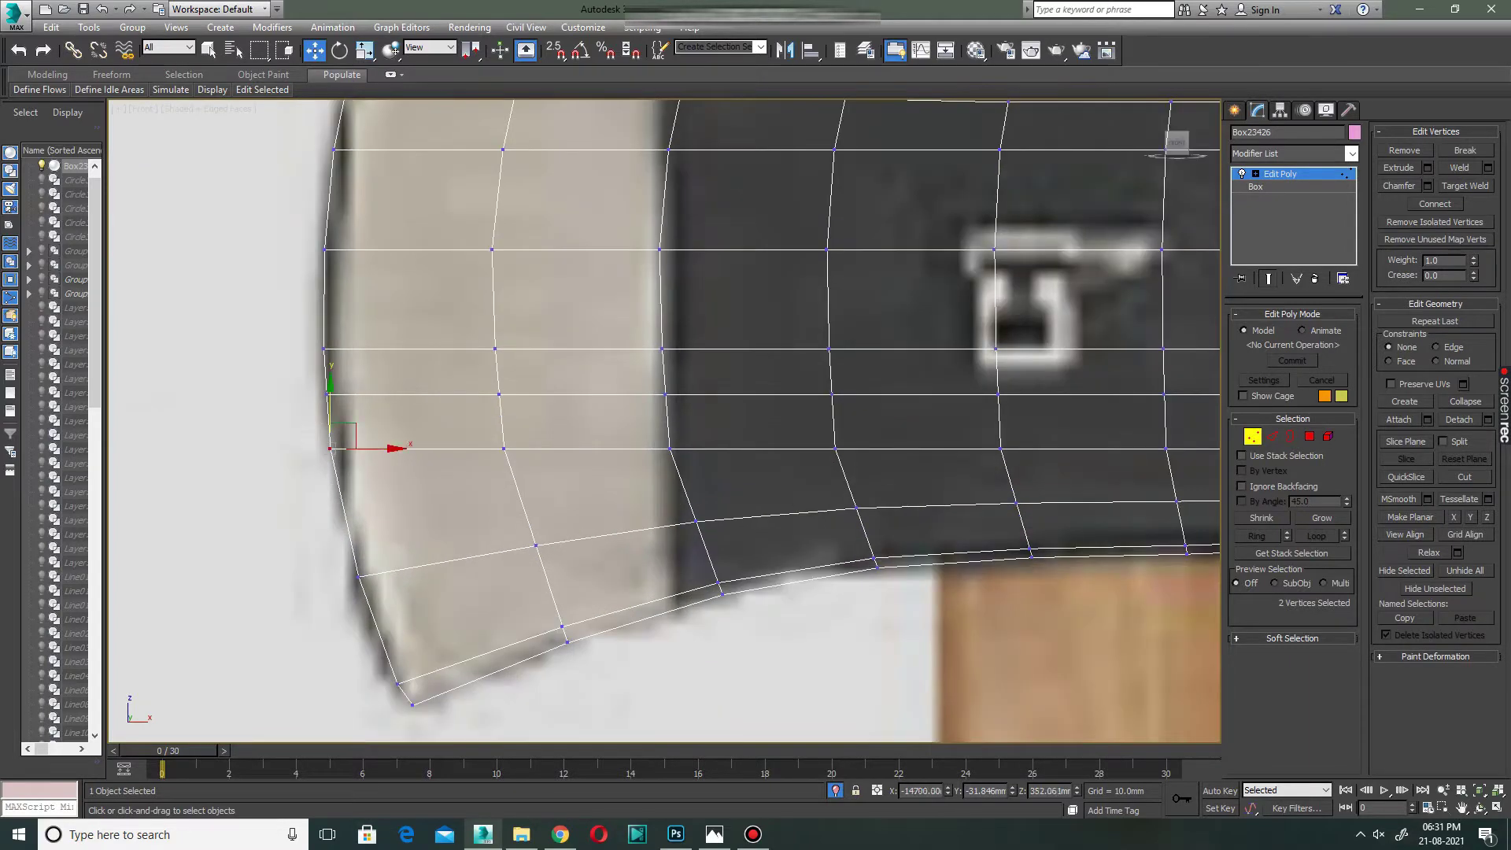
{"action": "left_click_drag", "start_coordinate": [330, 417], "coordinate": [338, 495]}
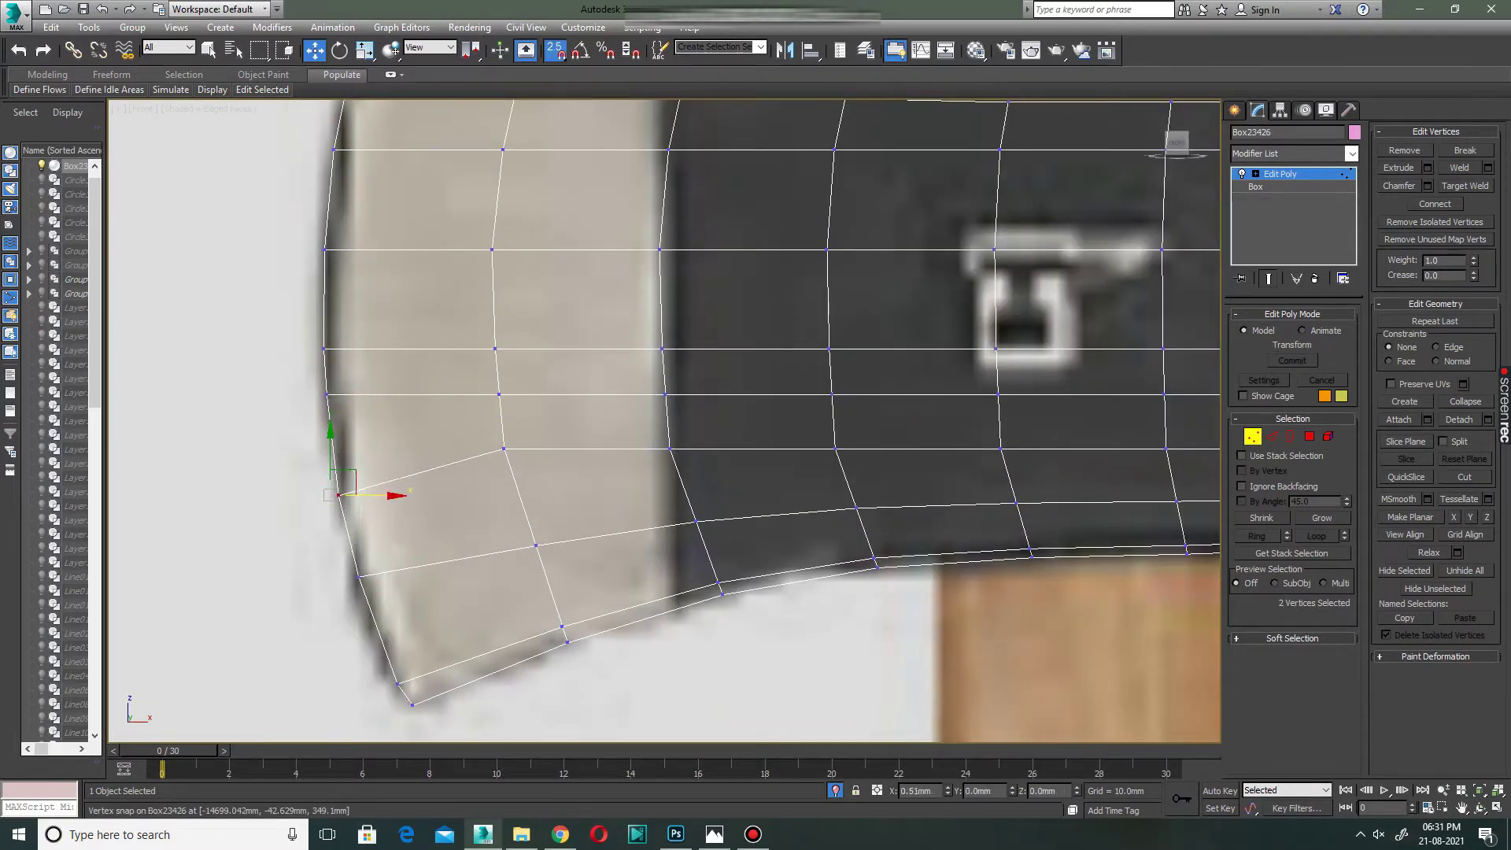
{"action": "key", "text": "s"}
{"action": "scroll", "coordinate": [349, 426], "scroll_direction": "down", "scroll_amount": 5}
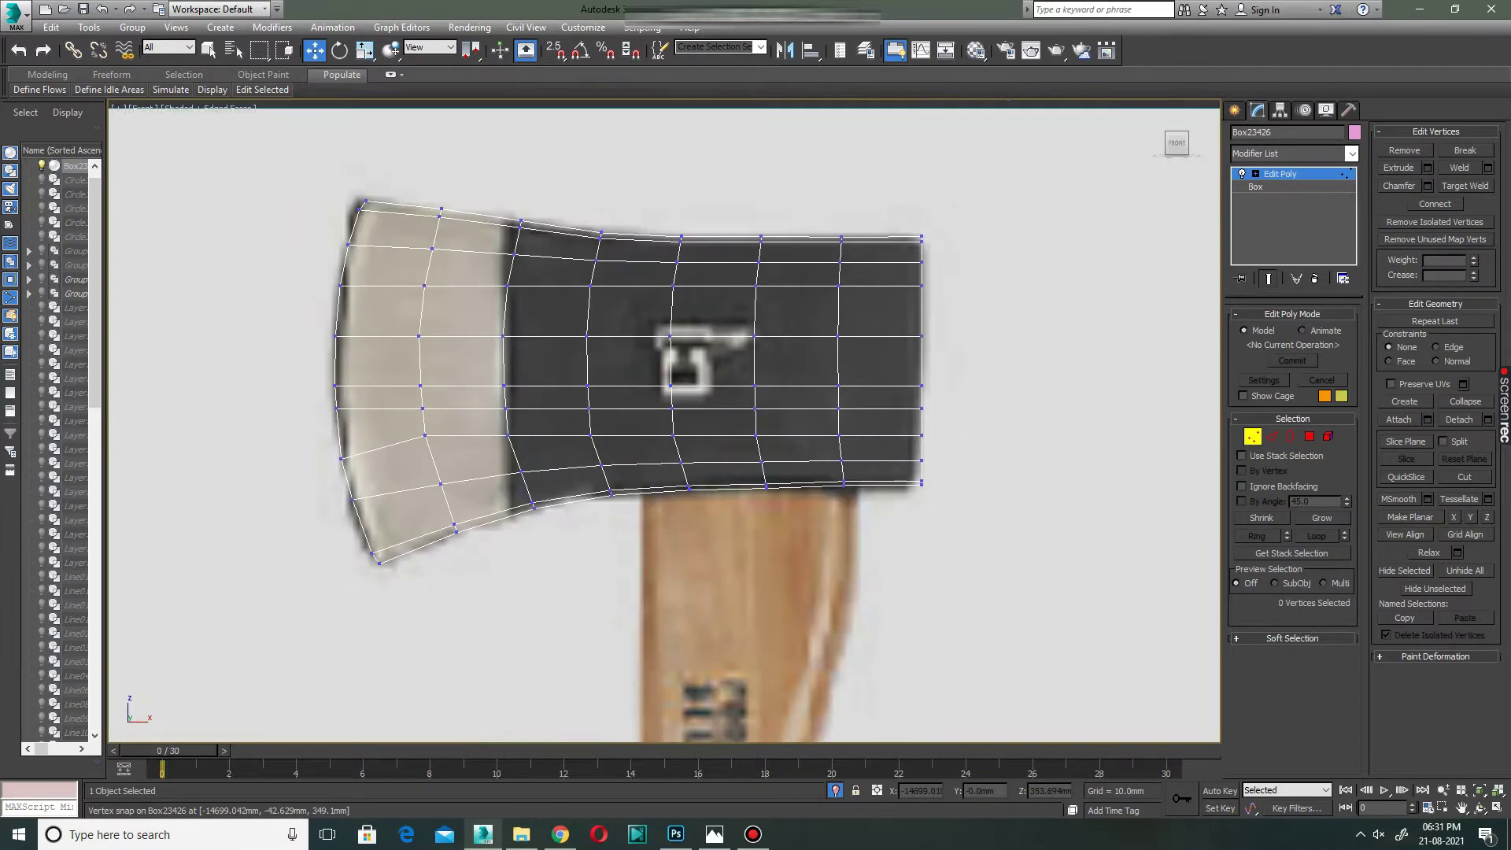
Ring-connect the blade's lower-left edges to add an edge loop across the blade's middle.
{"action": "key", "text": "2"}
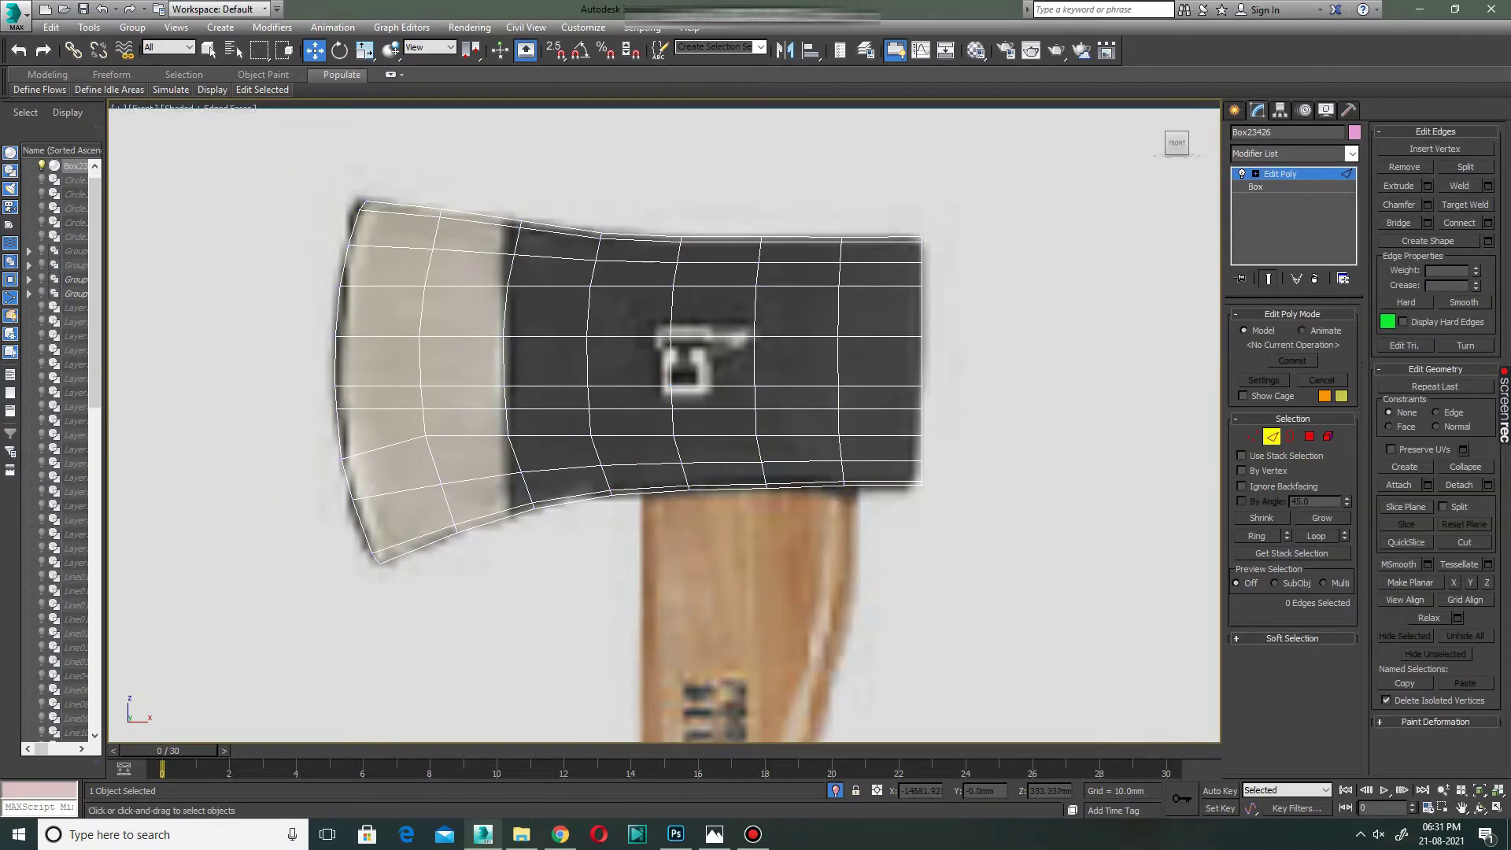
{"action": "left_click_drag", "start_coordinate": [362, 575], "coordinate": [472, 520]}
{"action": "left_click", "coordinate": [1257, 536]}
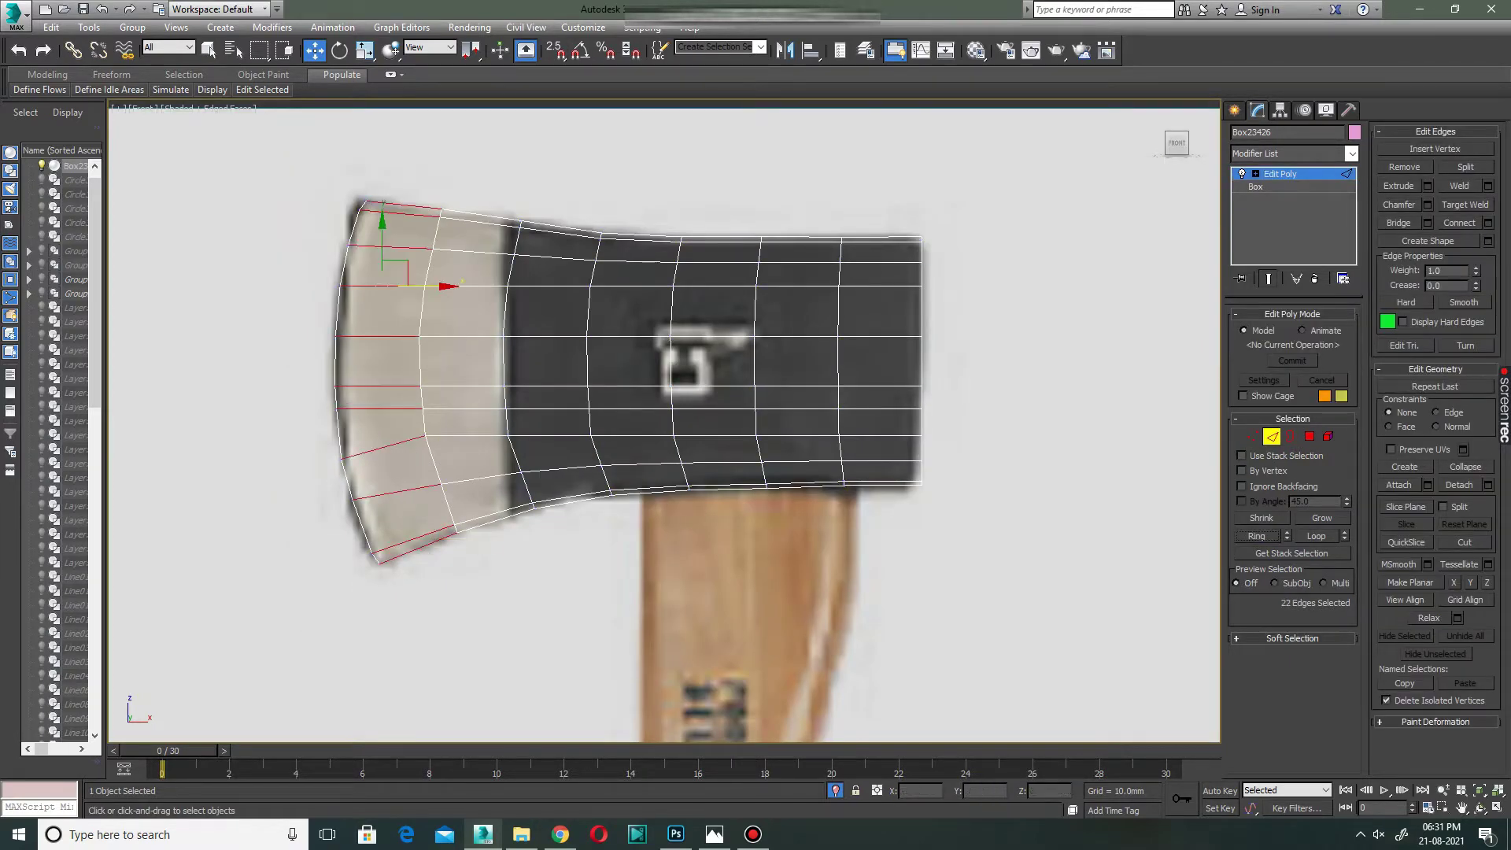
{"action": "left_click", "coordinate": [1487, 223]}
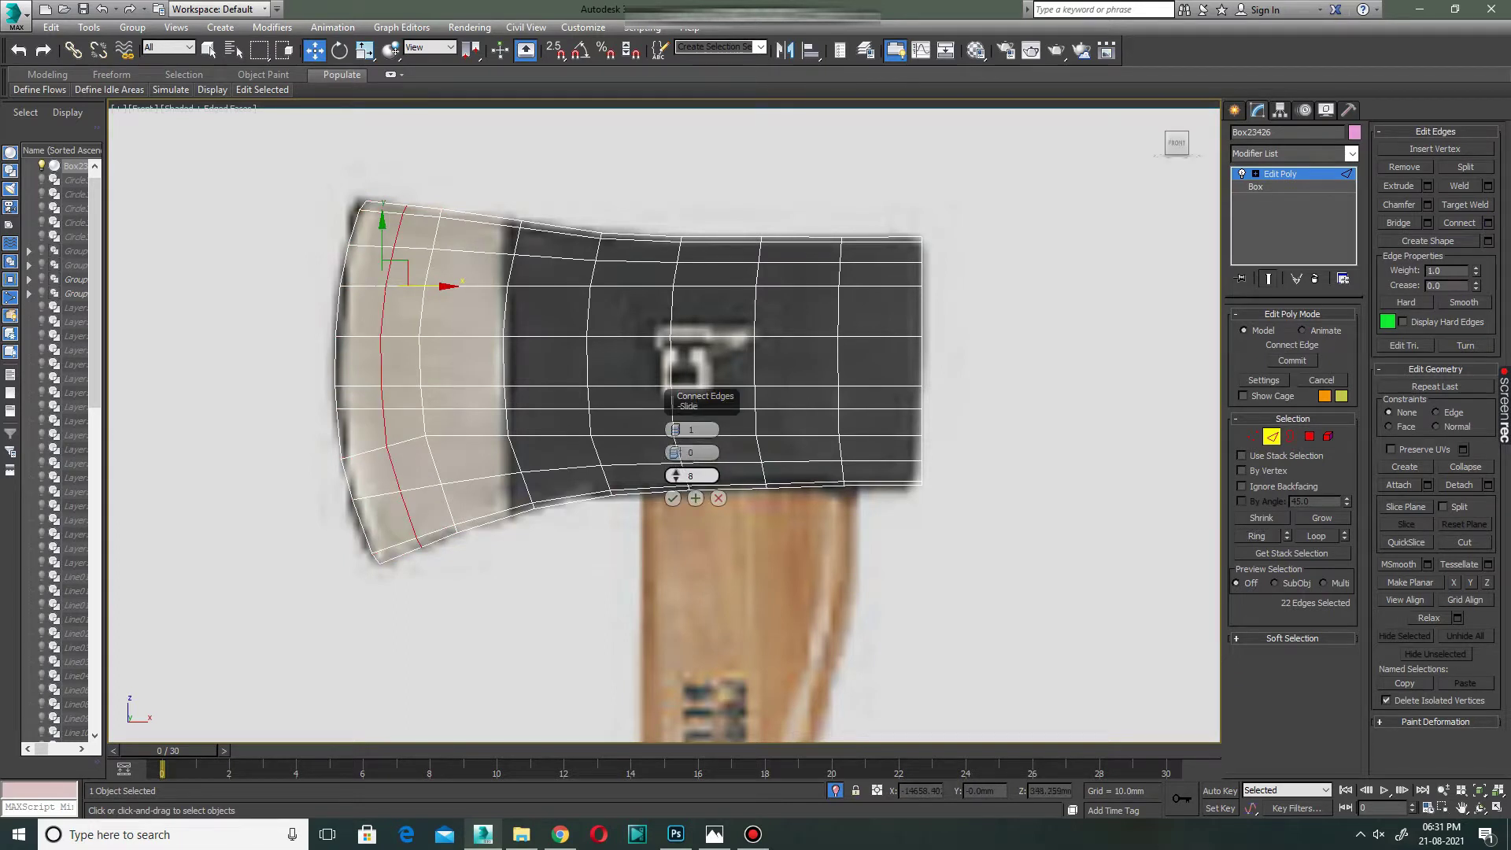
{"action": "mouse_move", "coordinate": [675, 475]}
{"action": "left_mouse_down"}
{"action": "mouse_move", "coordinate": [676, 456]}
{"action": "mouse_move", "coordinate": [675, 512]}
{"action": "left_mouse_up"}
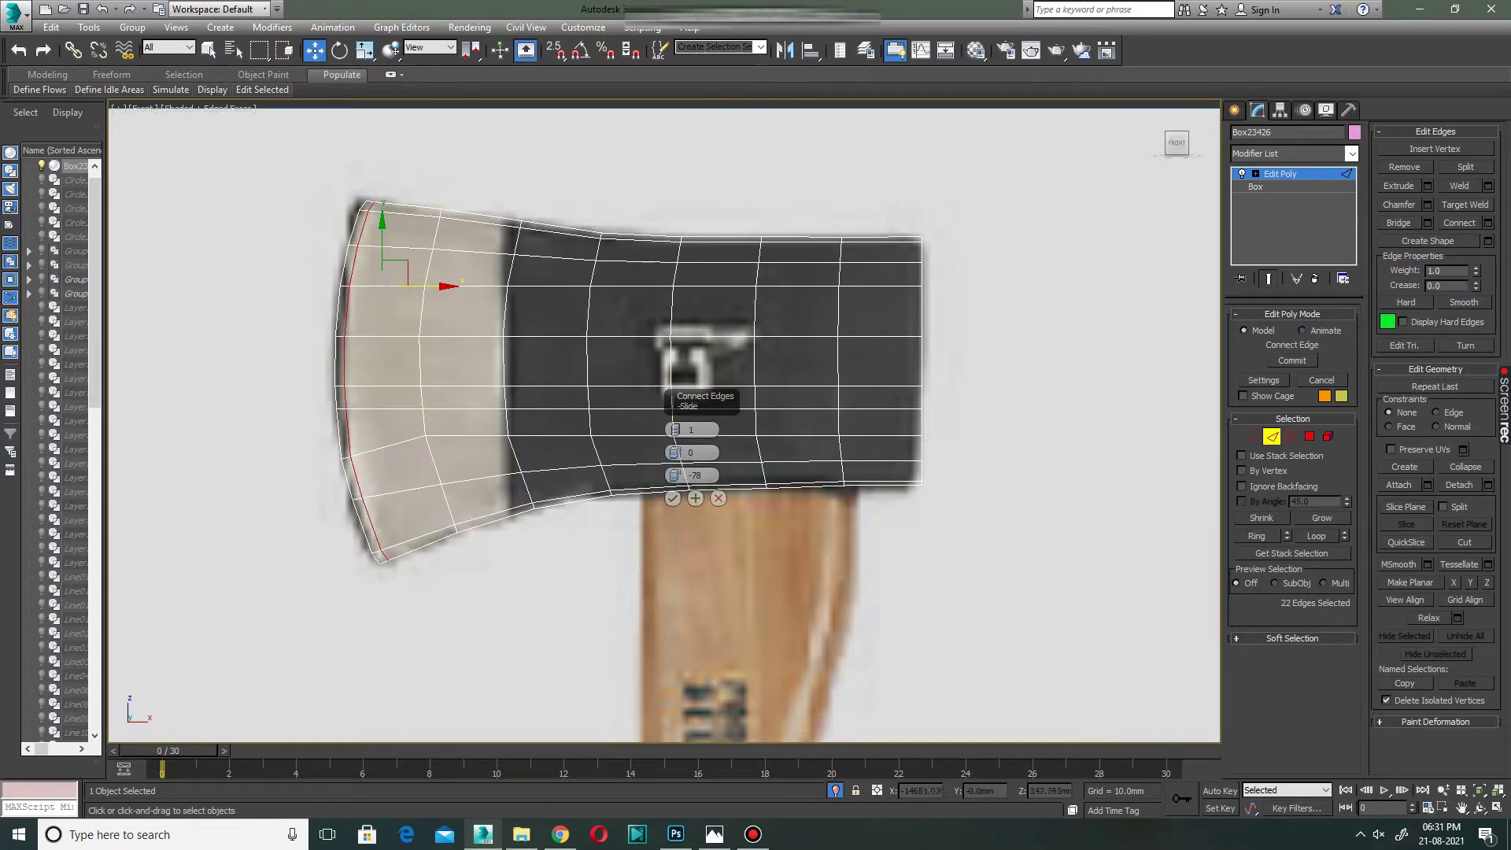
{"action": "left_click_drag", "start_coordinate": [675, 475], "coordinate": [676, 440]}
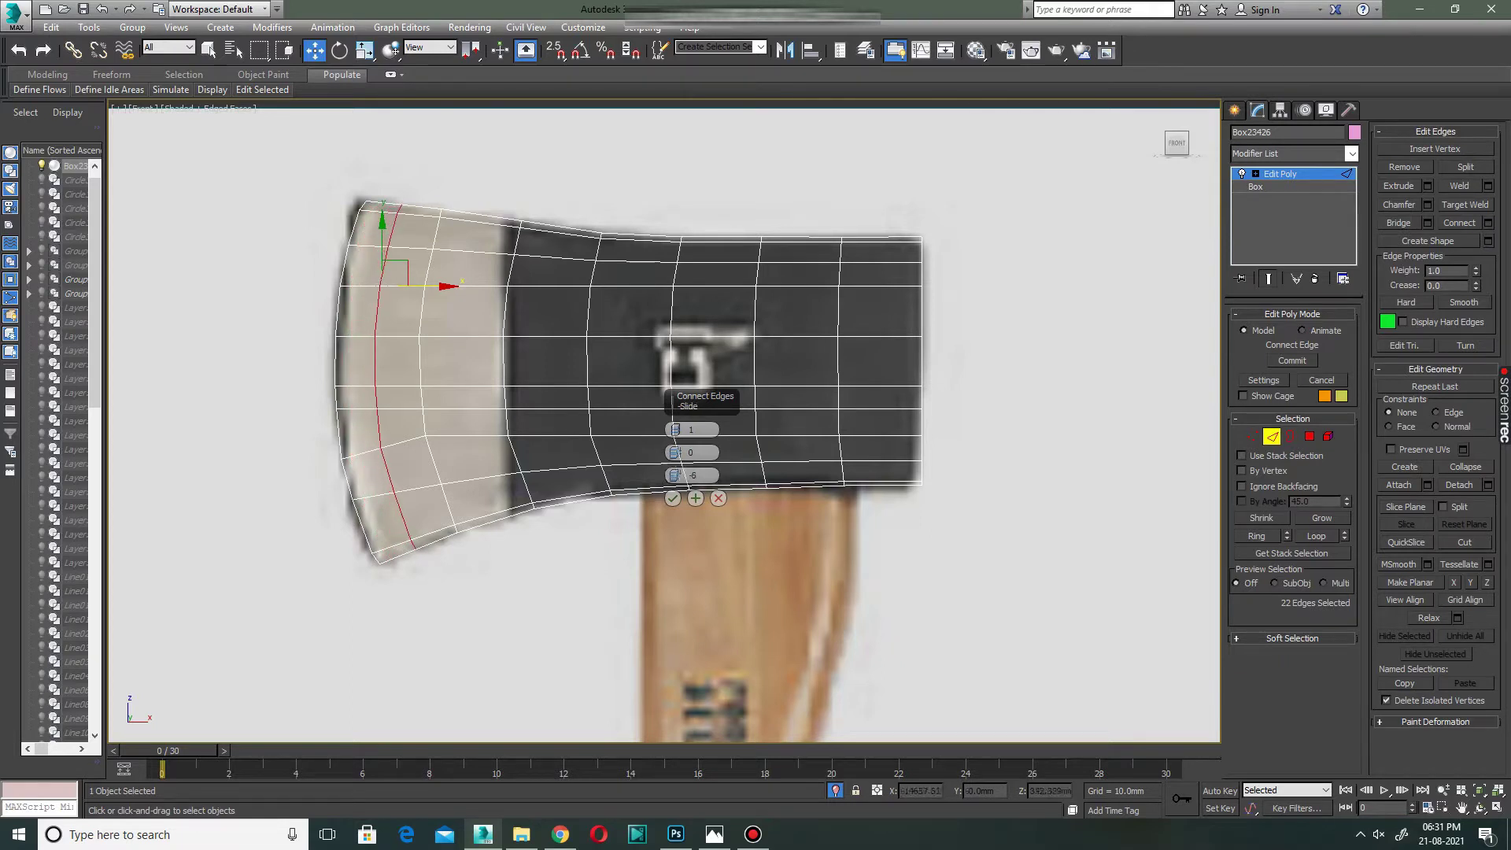
{"action": "left_click", "coordinate": [672, 499]}
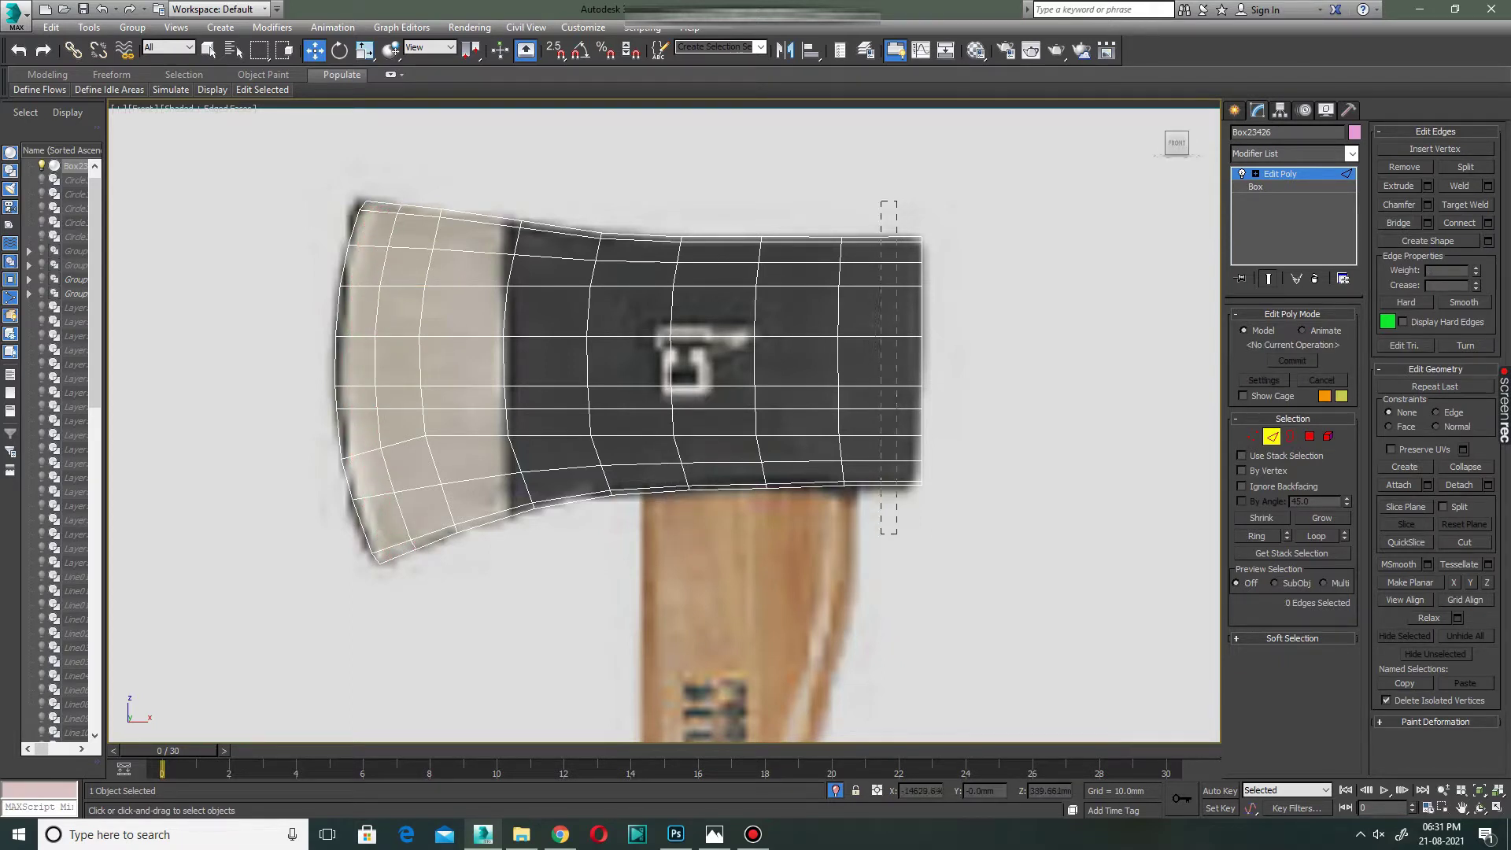
Connect the back-end horizontal edges to add a vertical edge loop, then deselect.
{"action": "left_click_drag", "start_coordinate": [880, 201], "coordinate": [897, 533]}
{"action": "left_click", "coordinate": [1487, 223]}
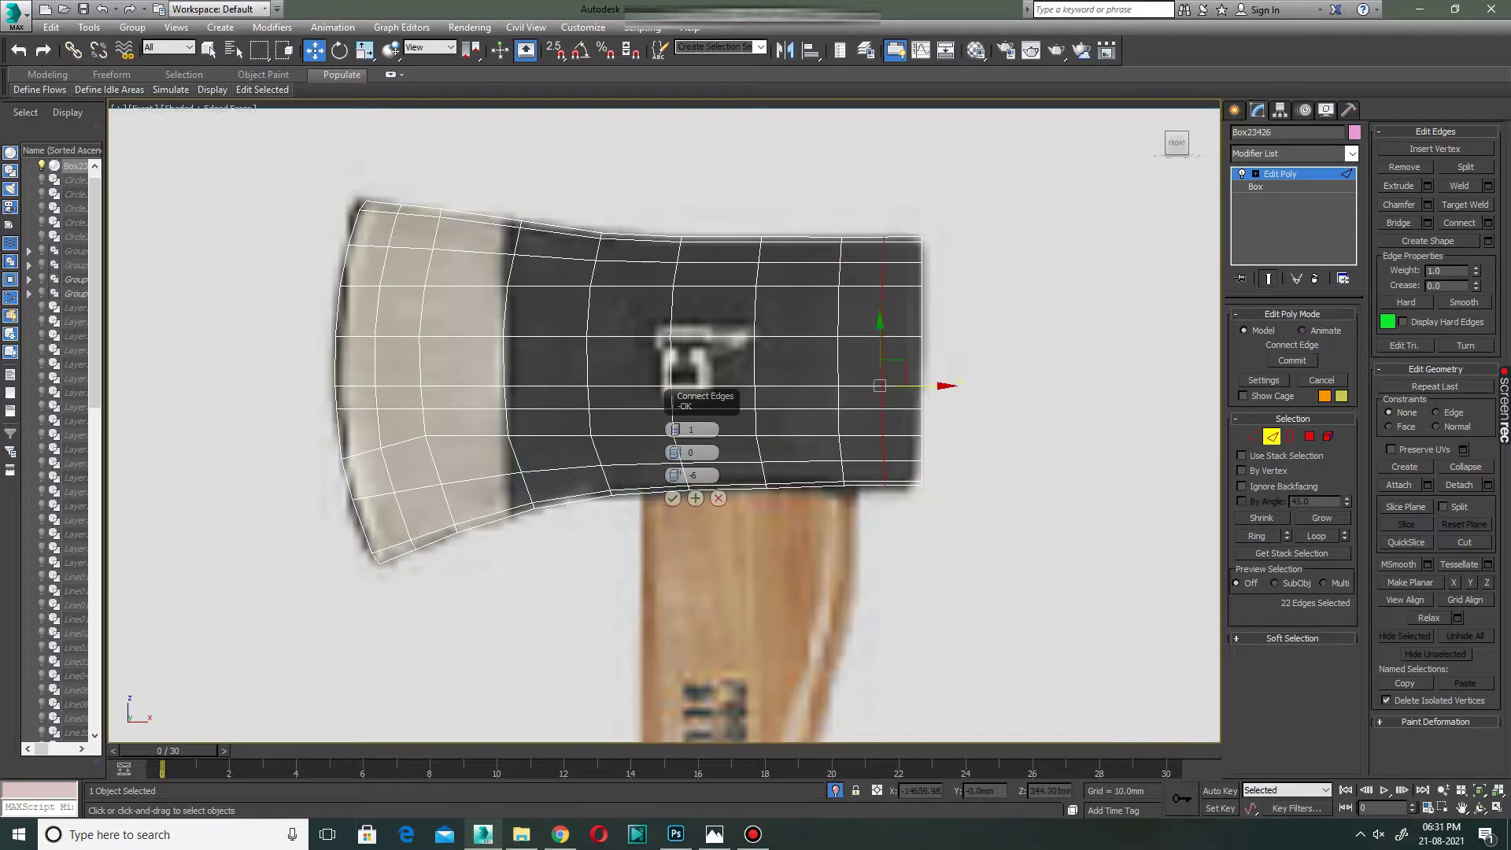
{"action": "left_click", "coordinate": [673, 499]}
{"action": "key", "text": "ctrl+d"}
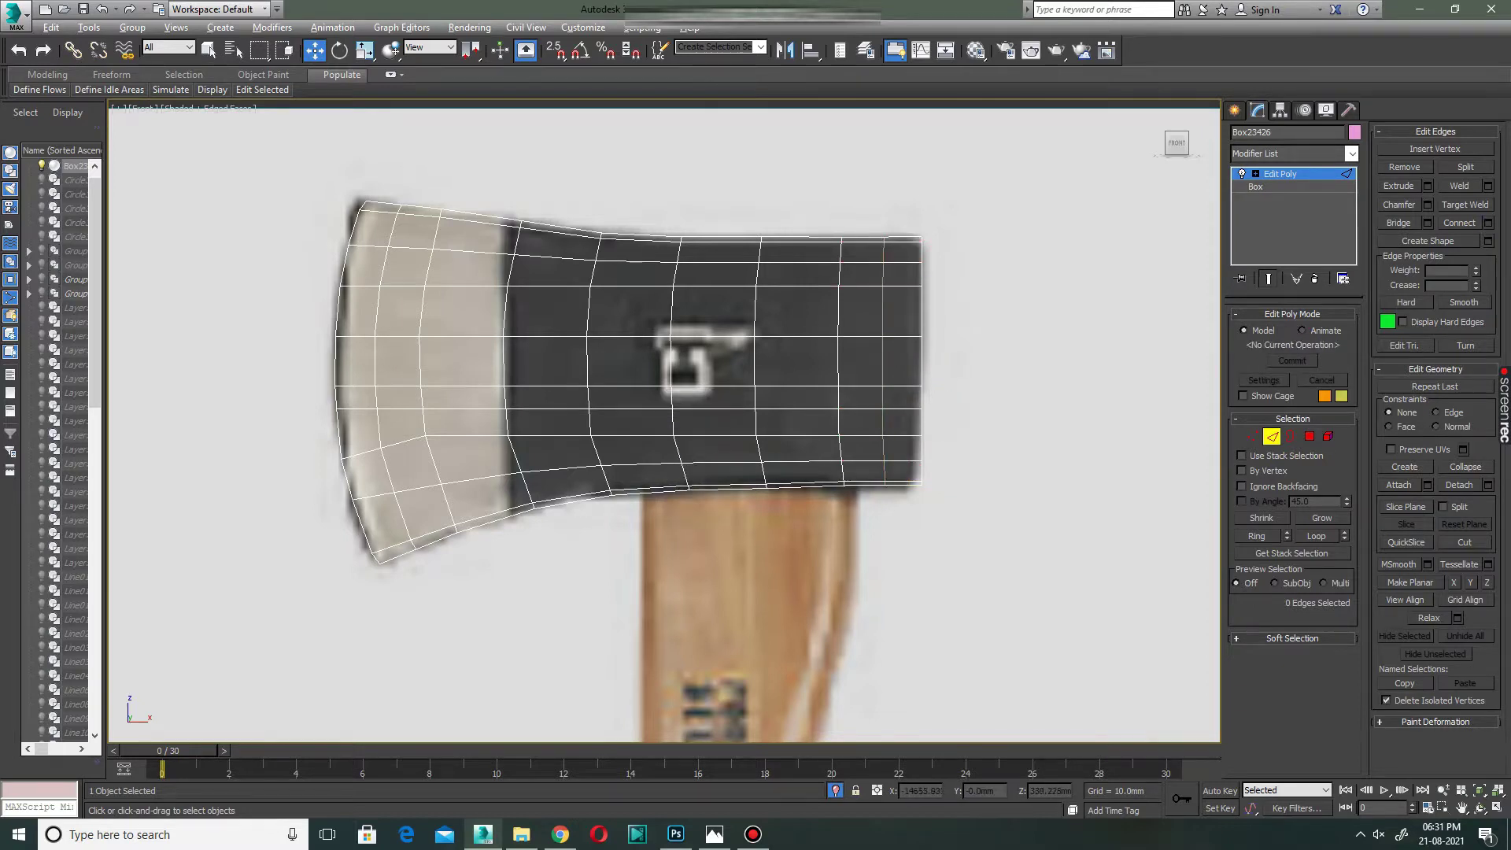
Maximize Perspective, exit Edge mode and open the Material Editor.
{"action": "key", "text": "alt+w"}
{"action": "key", "text": "alt+w"}
{"action": "scroll", "coordinate": [664, 420], "scroll_direction": "down", "scroll_amount": 5}
{"action": "mouse_move", "coordinate": [663, 420]}
{"action": "middle_mouse_down", "text": "alt"}
{"action": "mouse_move", "coordinate": [598, 472]}
{"action": "mouse_move", "coordinate": [551, 464]}
{"action": "middle_mouse_up", "text": "alt"}
{"action": "key", "text": "2"}
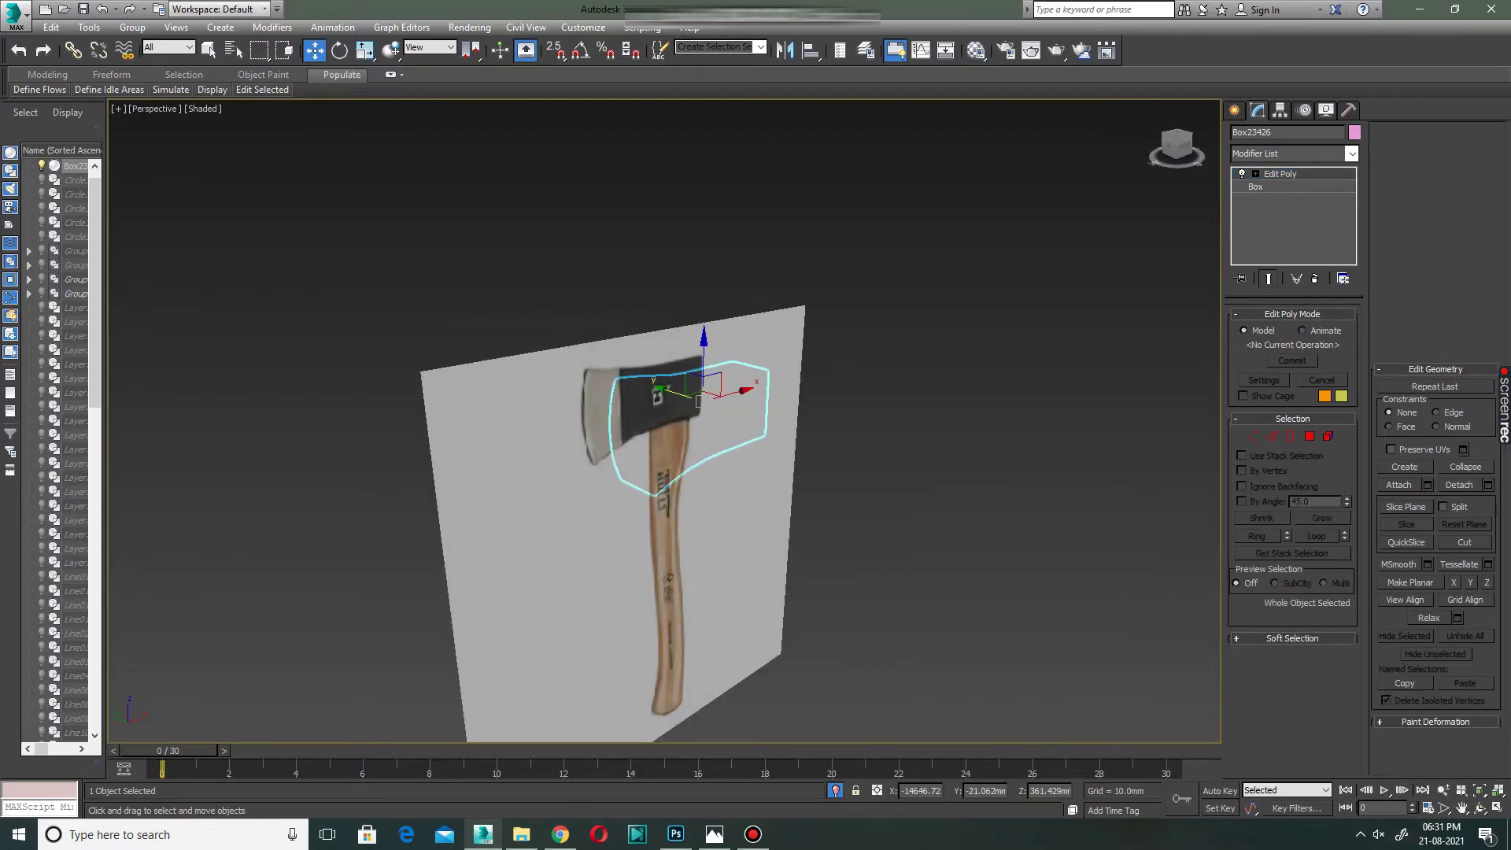
{"action": "key", "text": "m"}
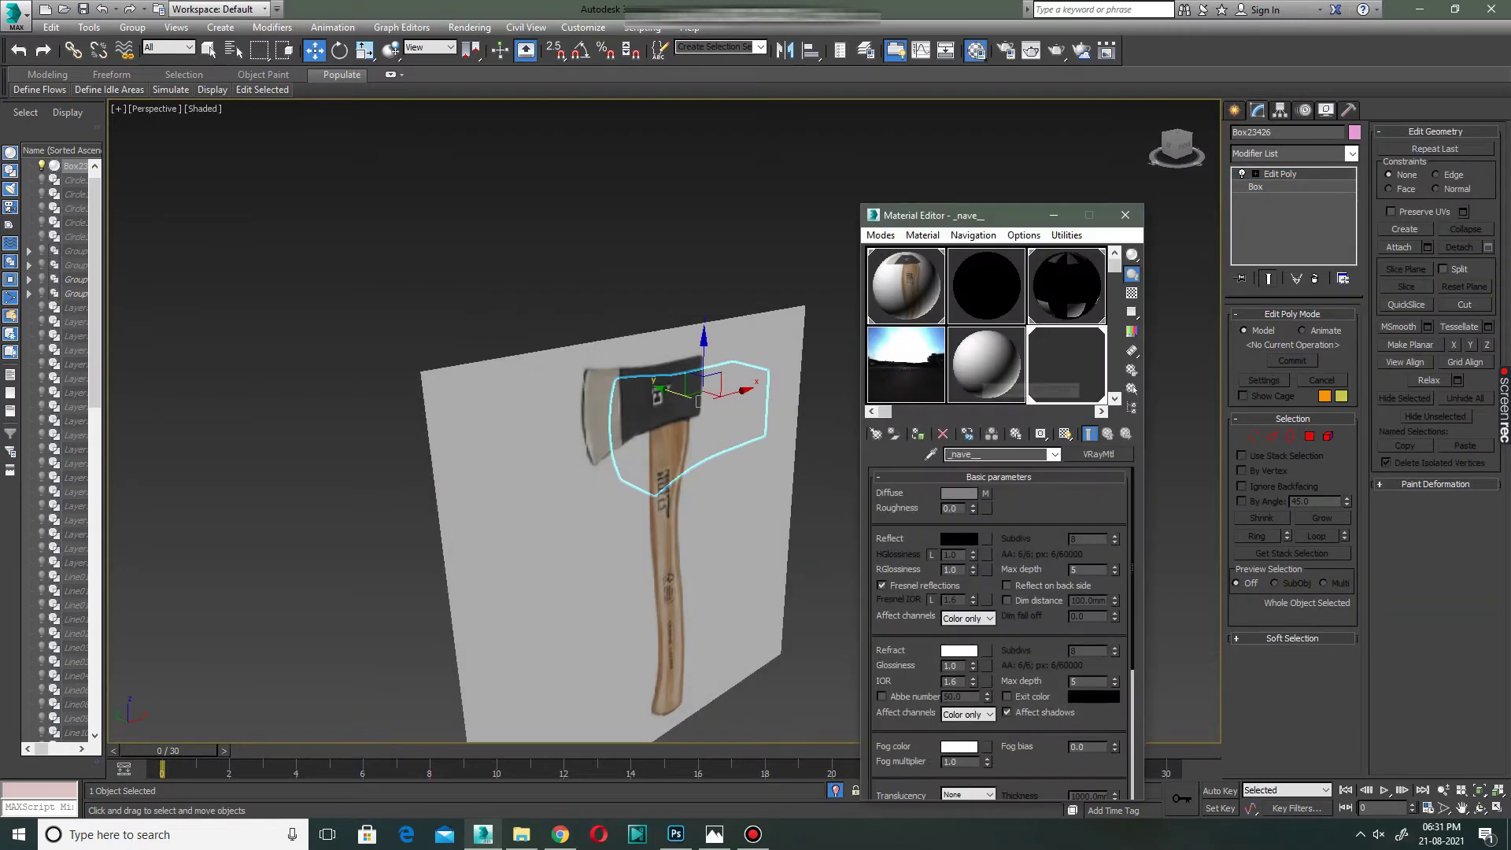
Give the axe head an opaque grey (115) diffuse material and close the editor.
{"action": "key", "text": "m"}
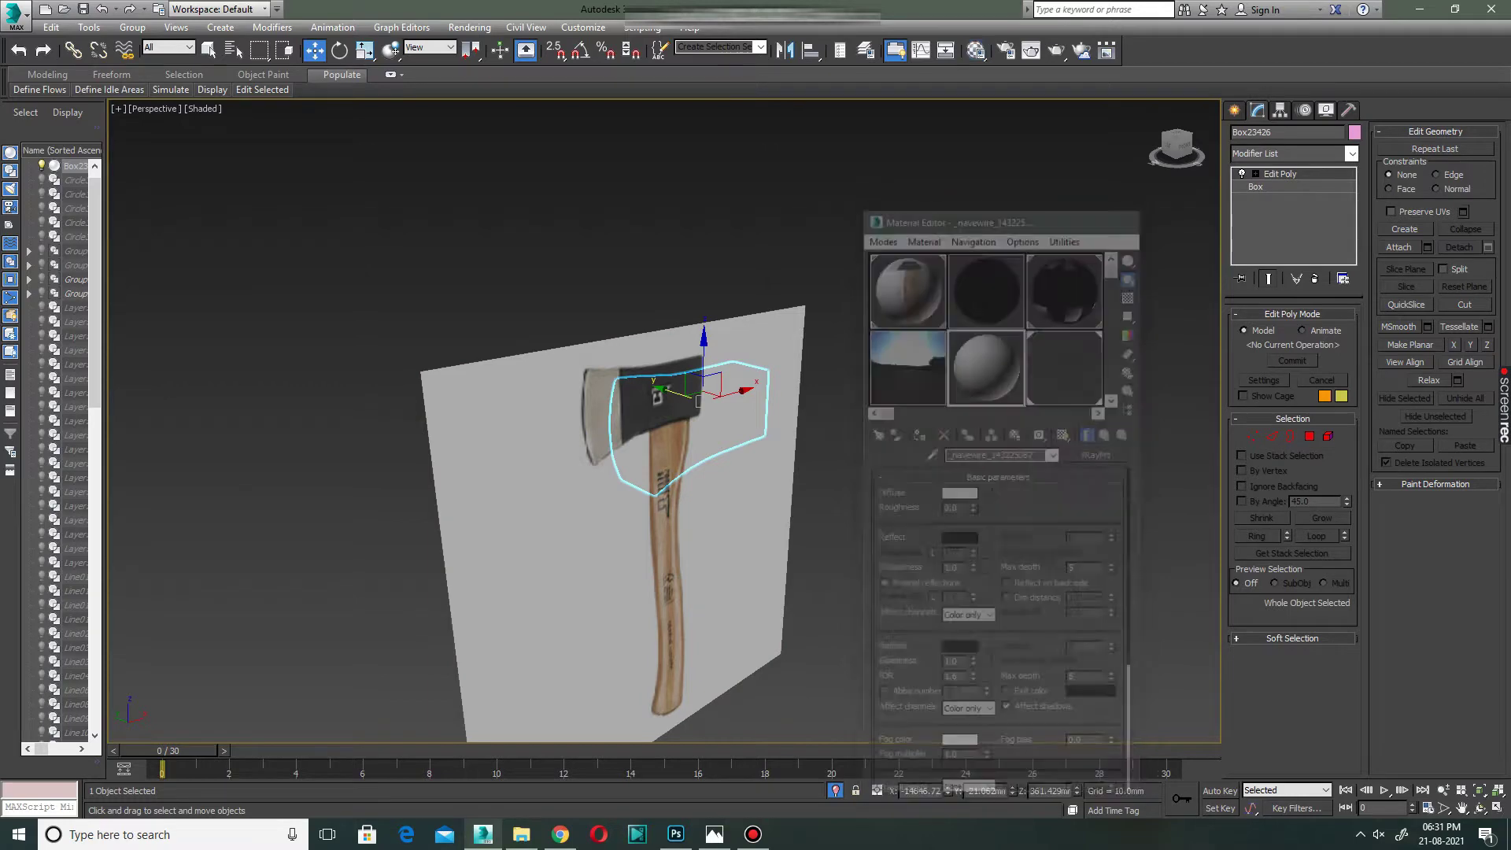
{"action": "key", "text": "m"}
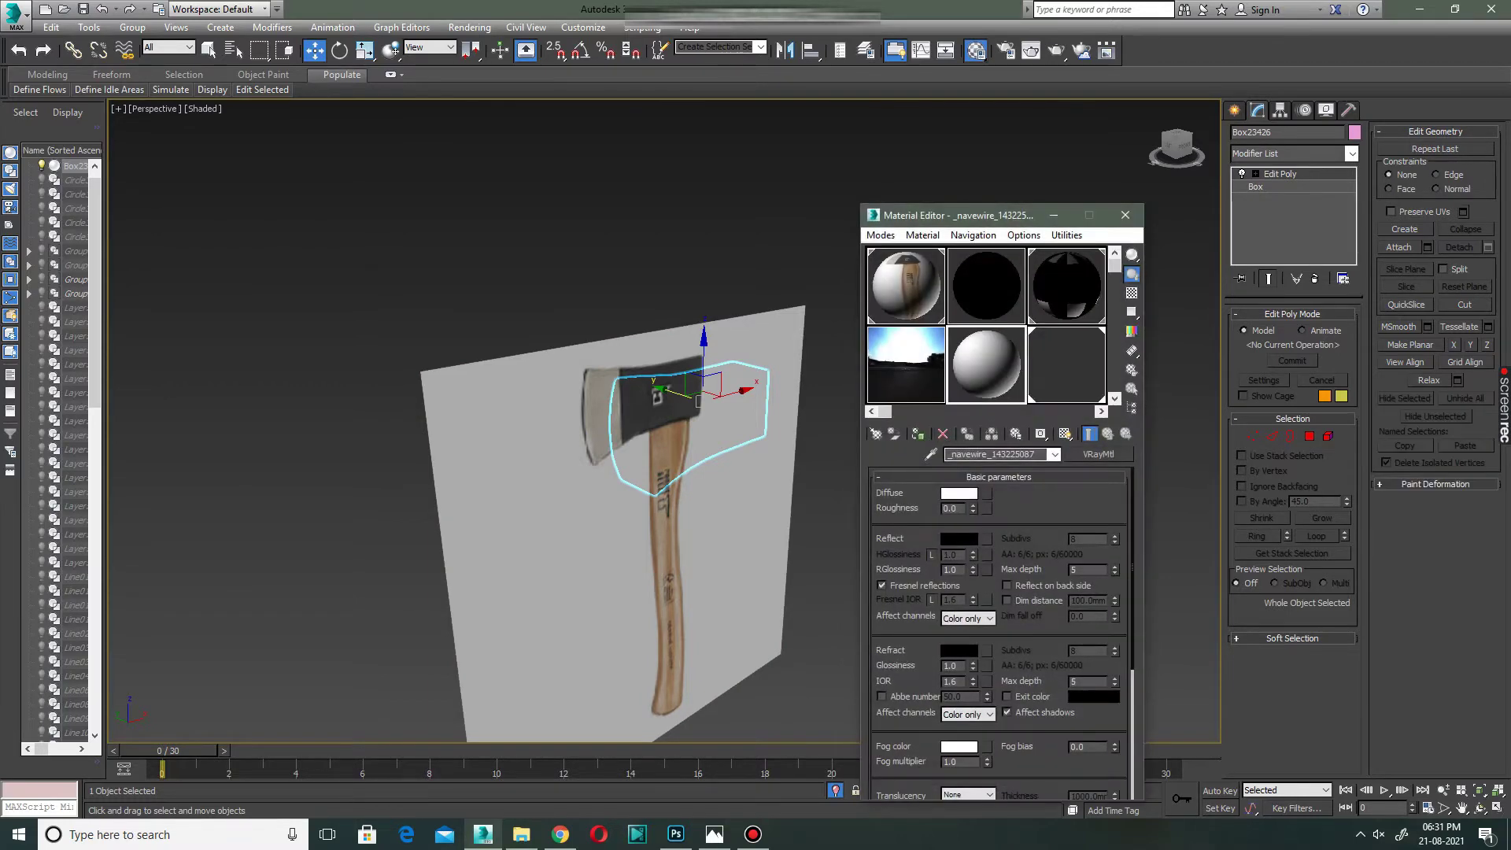
{"action": "left_click", "coordinate": [958, 492]}
{"action": "left_click_drag", "start_coordinate": [610, 181], "coordinate": [550, 181]}
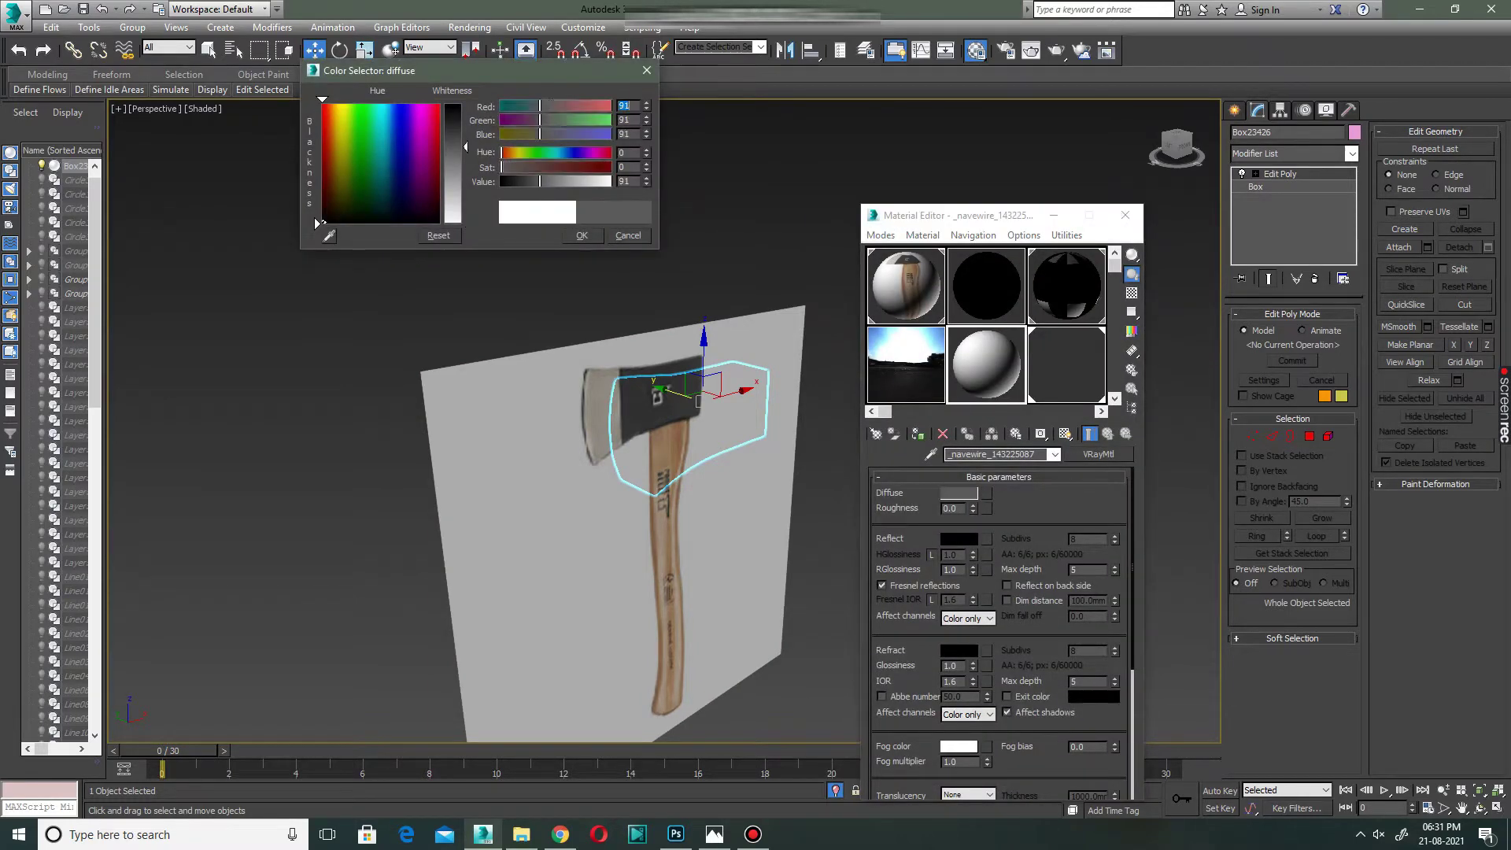
{"action": "left_click", "coordinate": [581, 236]}
{"action": "left_click", "coordinate": [917, 434]}
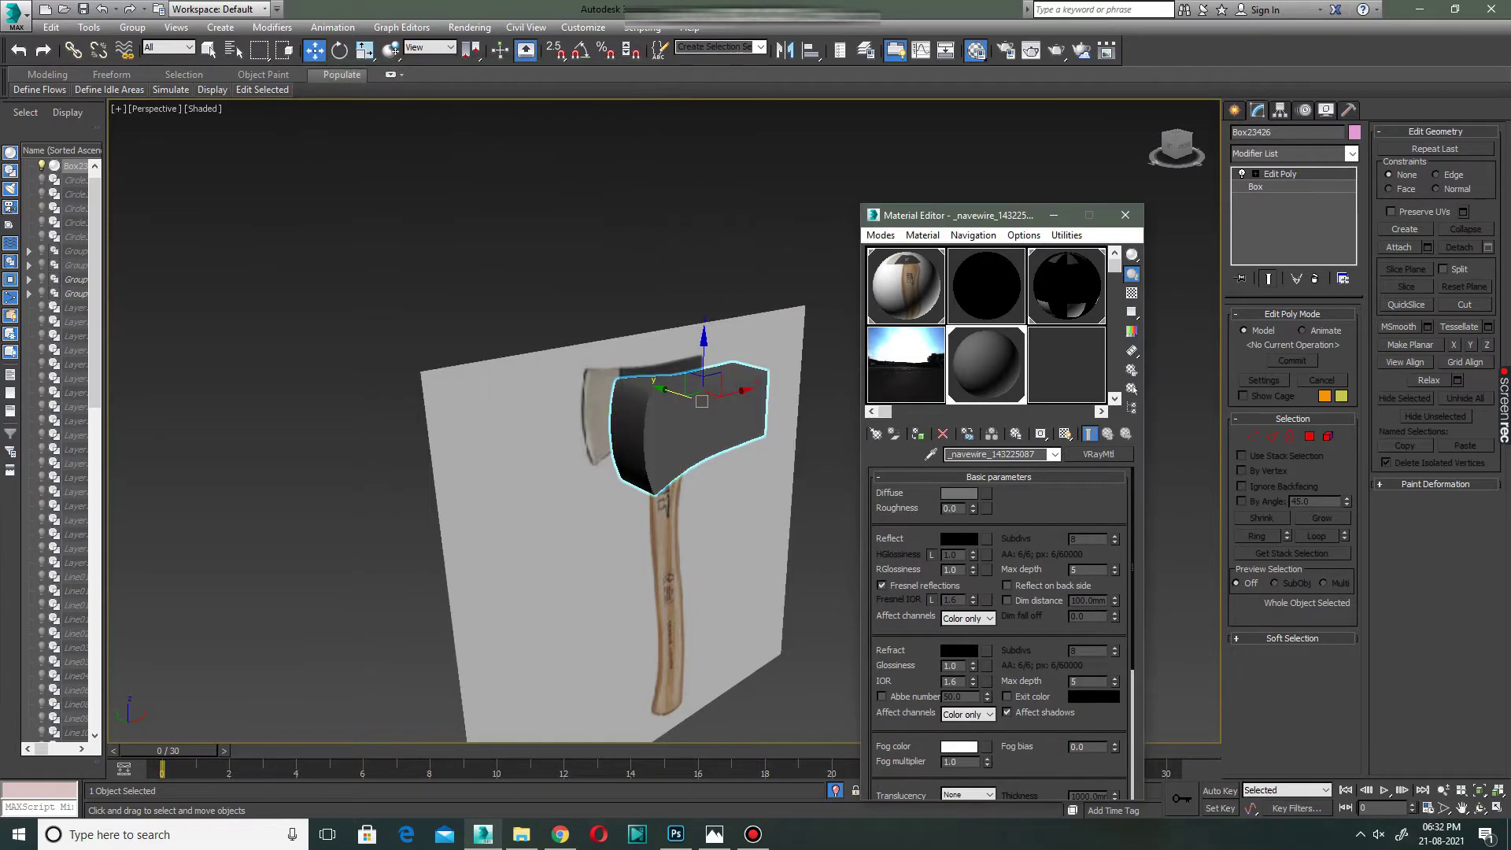
{"action": "left_click", "coordinate": [1125, 214]}
{"action": "key", "text": "F3"}
{"action": "key", "text": "F3"}
Show edged faces and select the top-left and lower-left blade vertices in Vertex mode.
{"action": "key", "text": "F4"}
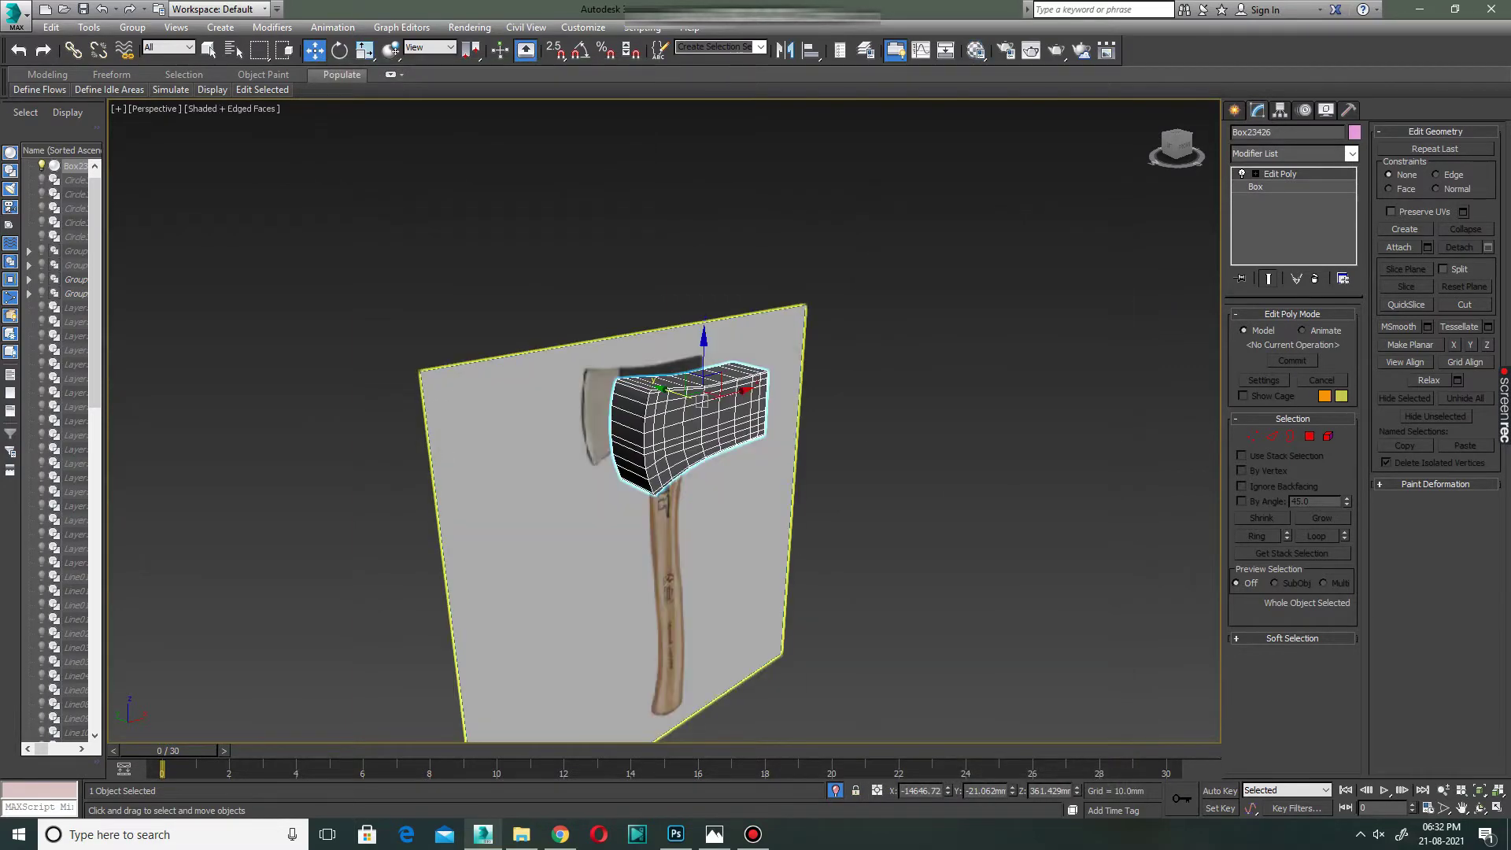
{"action": "middle_click_drag", "start_coordinate": [708, 378], "coordinate": [684, 383], "text": "alt"}
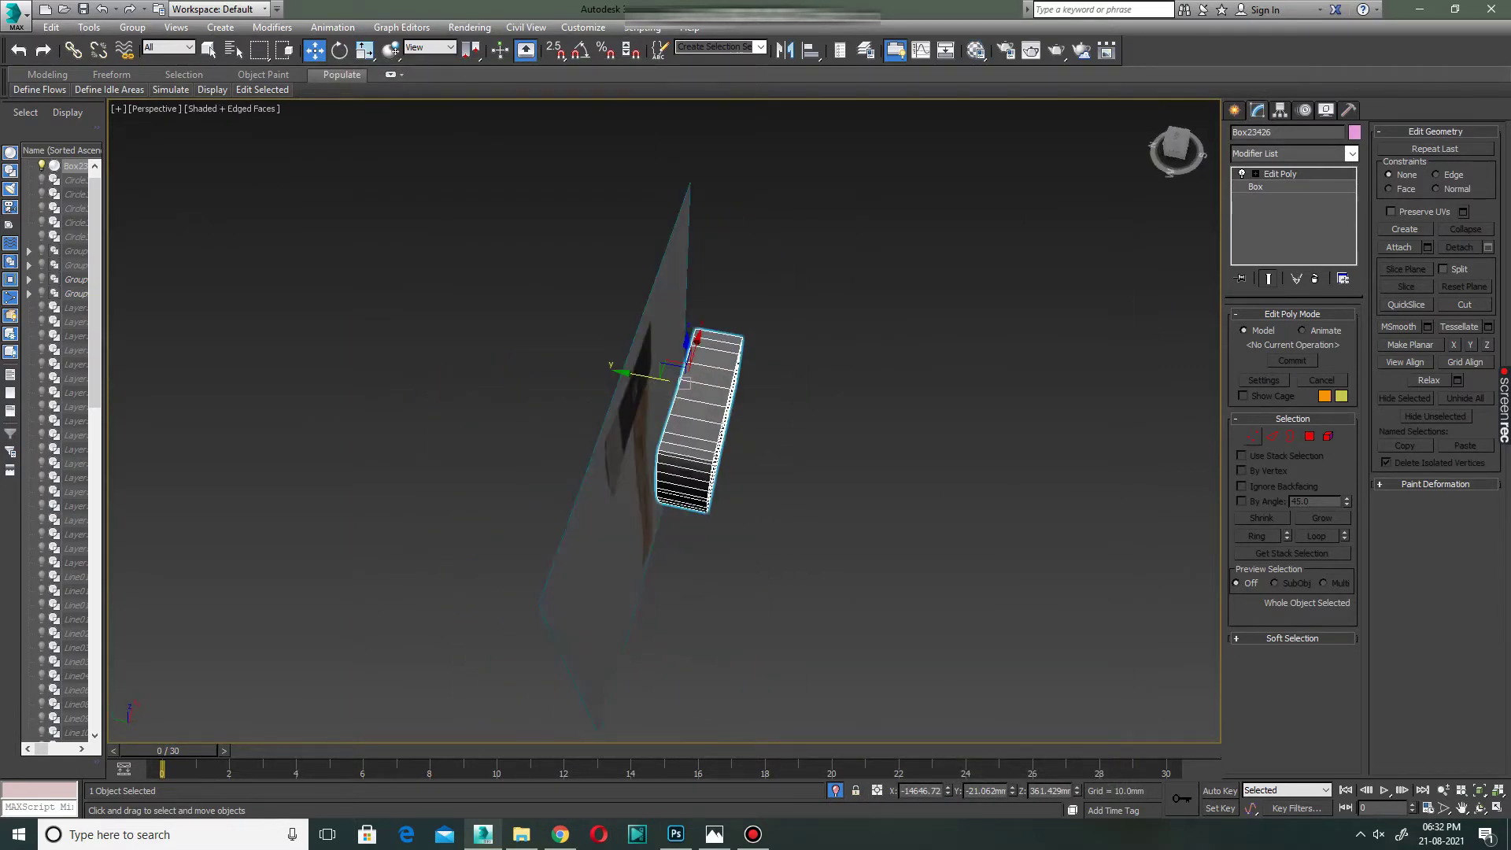
{"action": "key", "text": "1"}
{"action": "key", "text": "alt+w"}
{"action": "key", "text": "alt+w"}
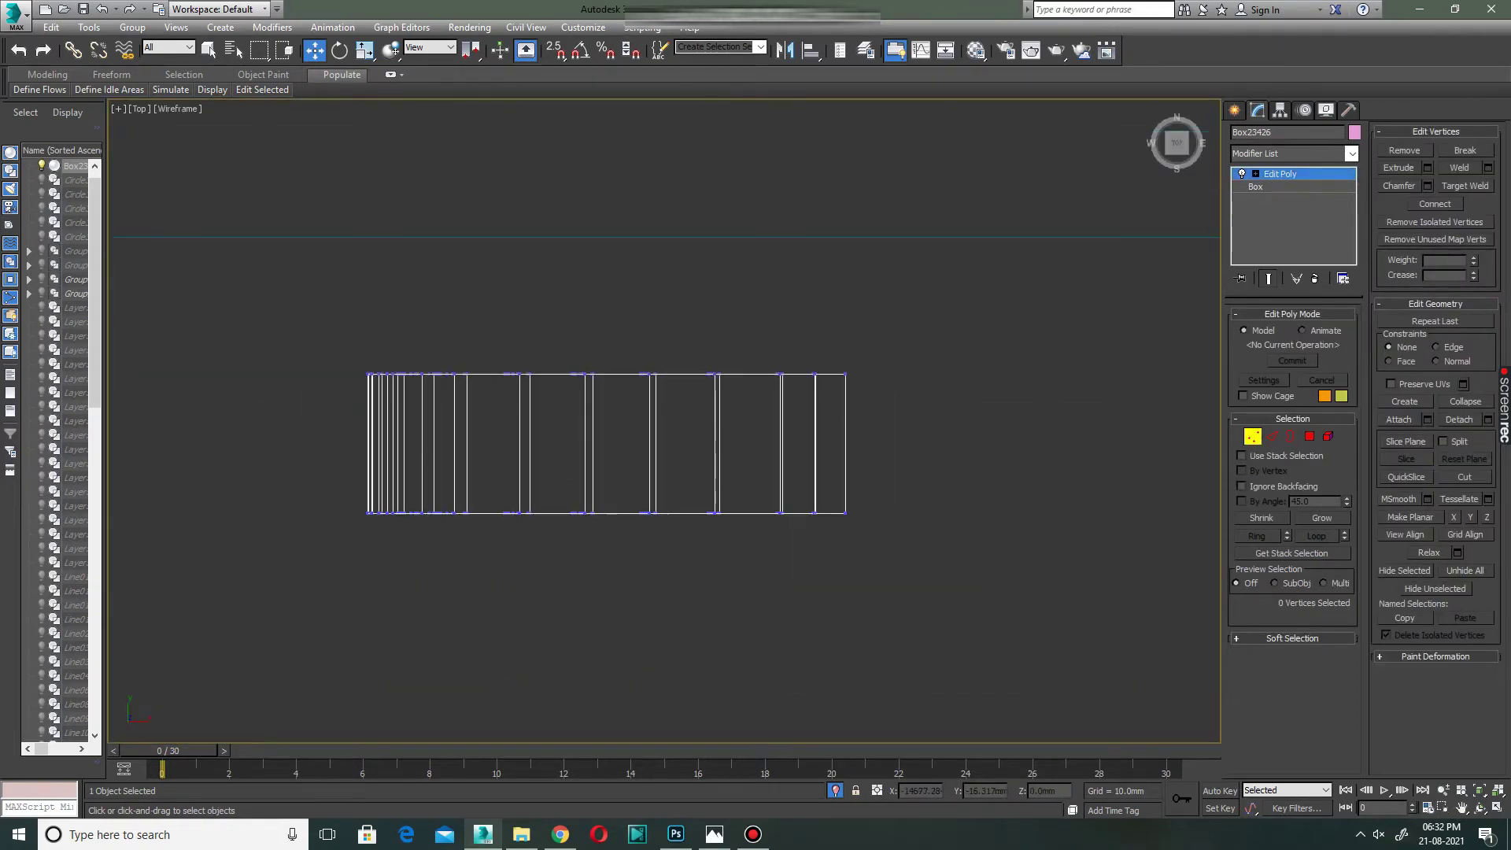
{"action": "scroll", "coordinate": [378, 402], "scroll_direction": "up", "scroll_amount": 4}
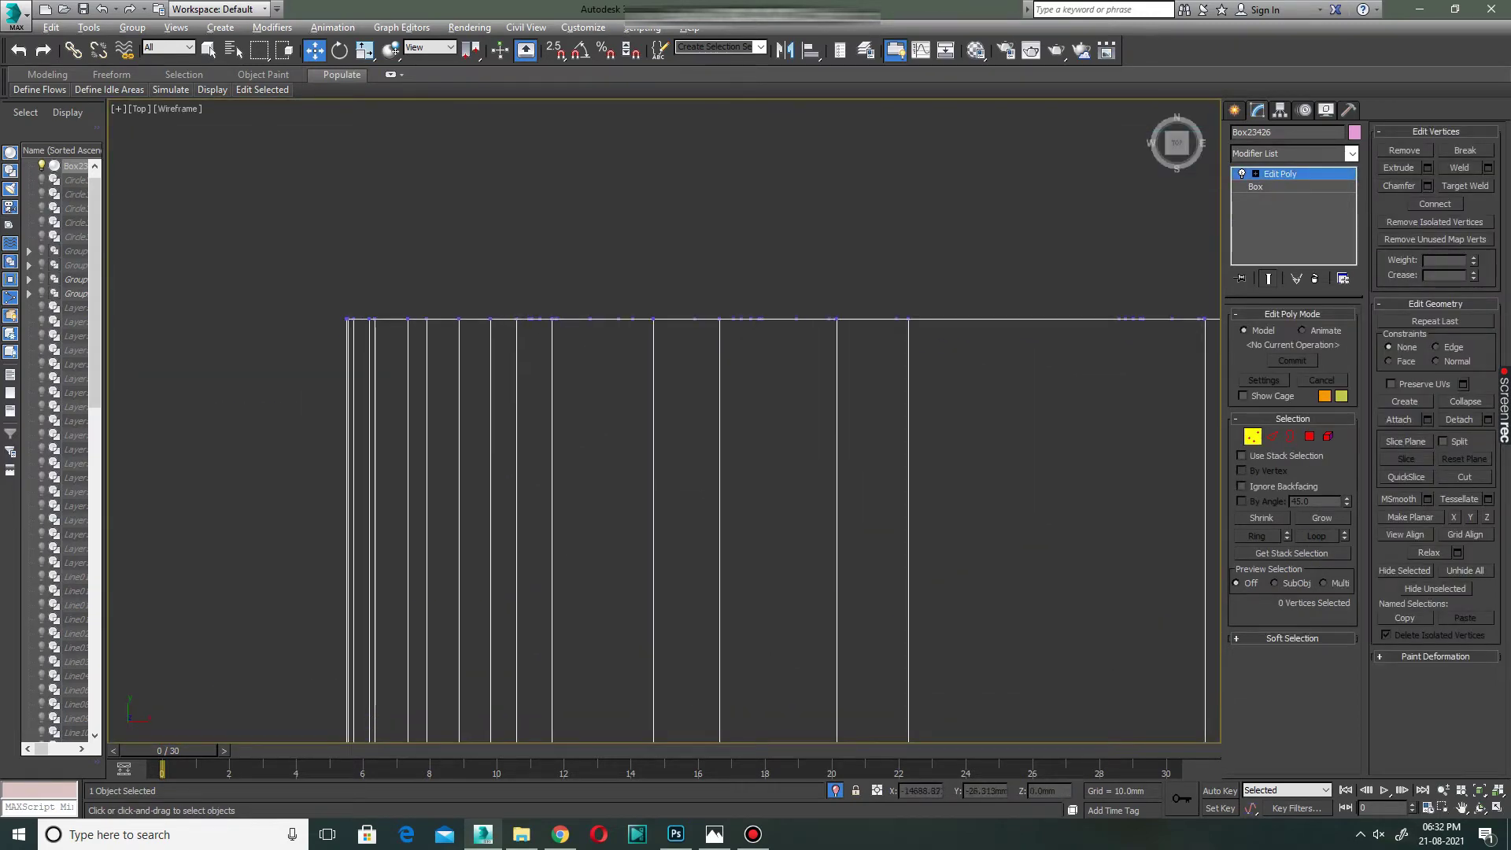
{"action": "key", "text": "alt+w"}
{"action": "key", "text": "alt+w"}
{"action": "middle_click_drag", "start_coordinate": [661, 425], "coordinate": [740, 425], "text": "alt"}
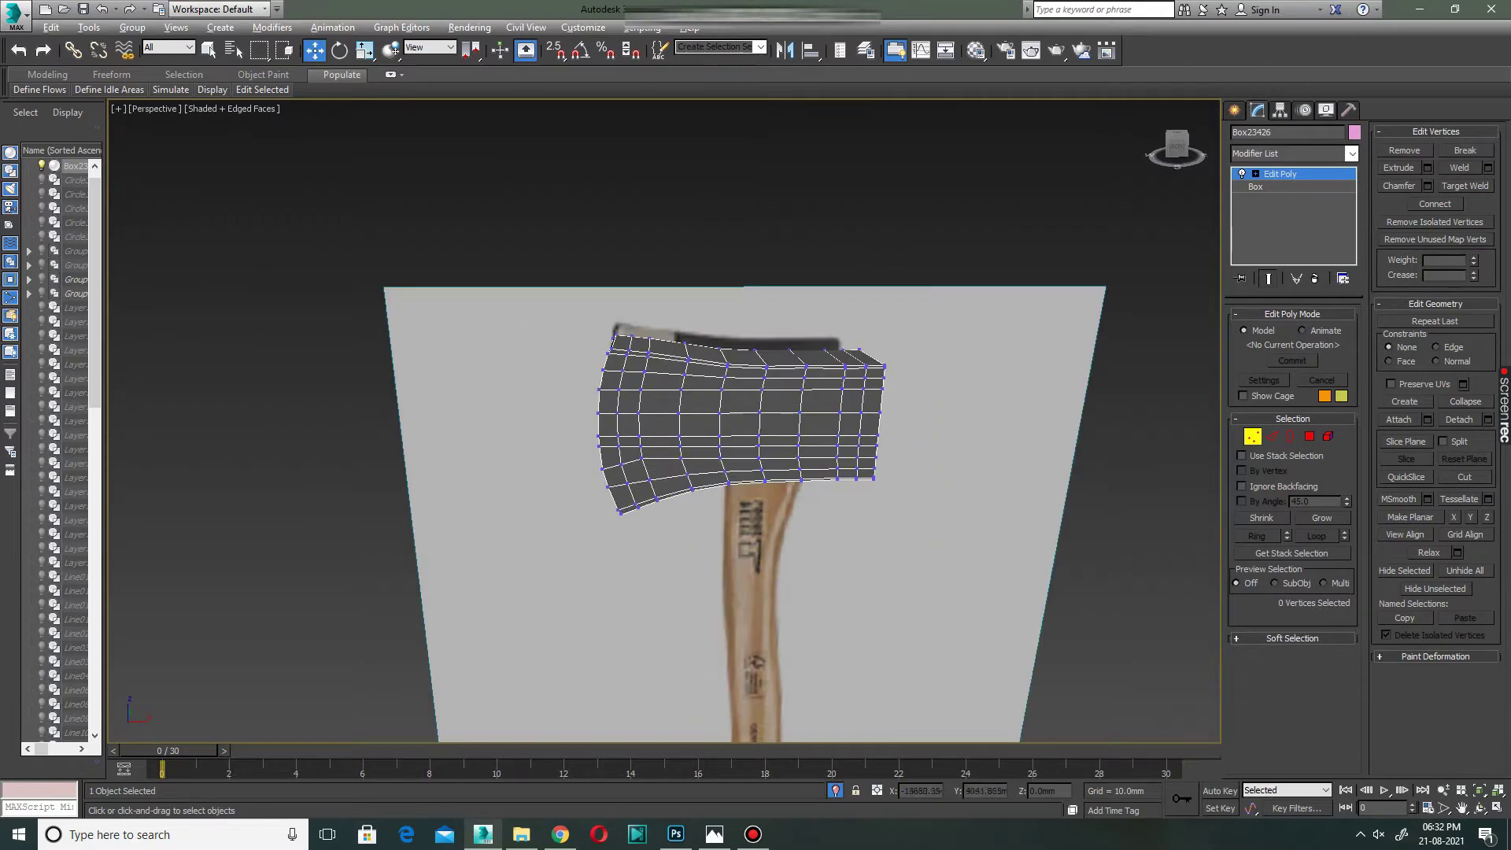
{"action": "key", "text": "alt+w"}
{"action": "key", "text": "alt+w"}
{"action": "mouse_move", "coordinate": [343, 206]}
{"action": "left_mouse_down"}
{"action": "mouse_move", "coordinate": [413, 216]}
{"action": "mouse_move", "coordinate": [278, 434]}
{"action": "left_mouse_up"}
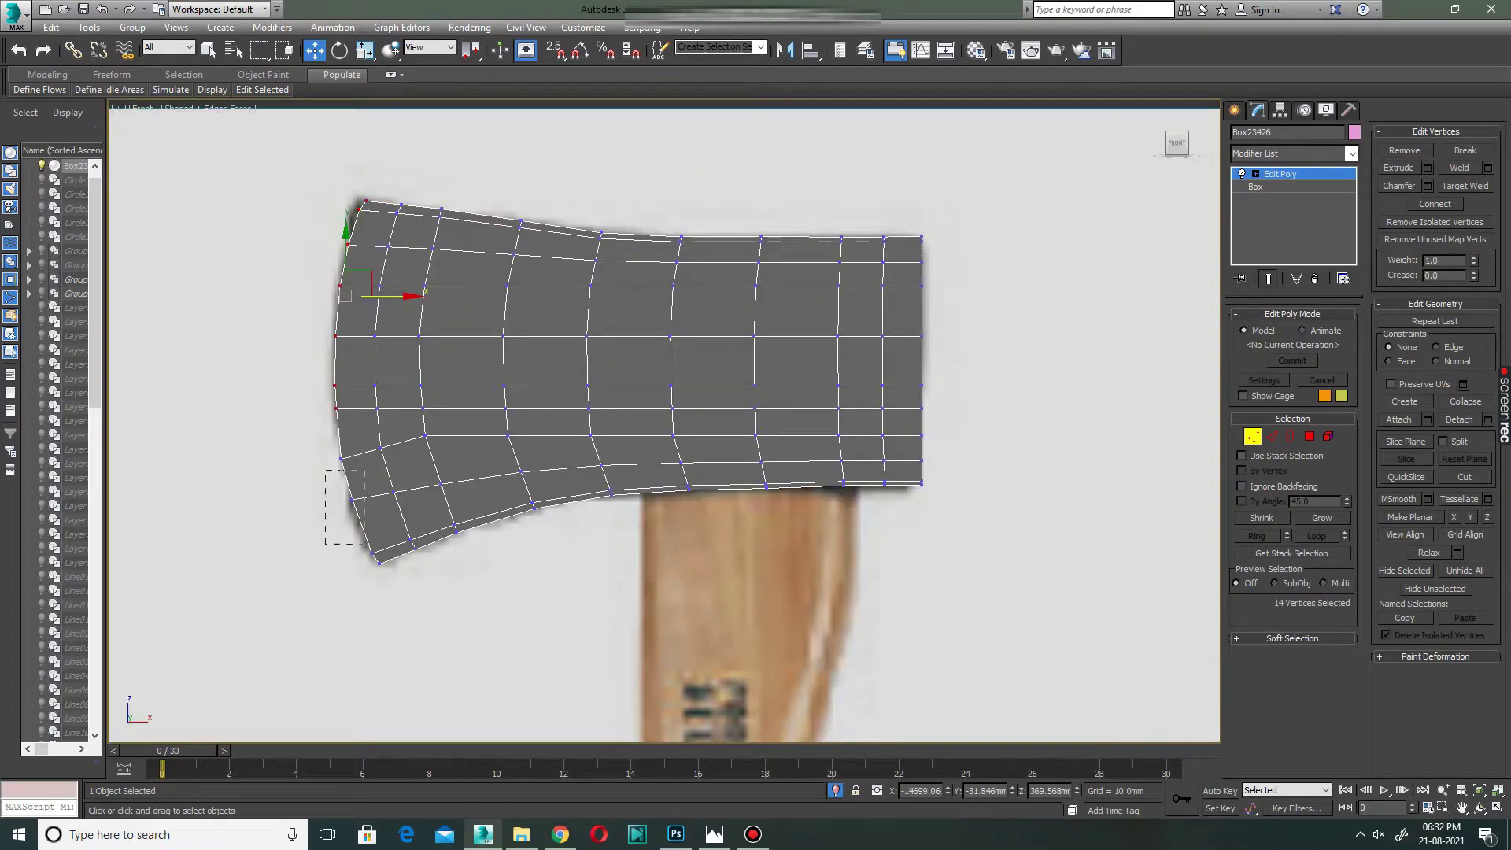
{"action": "left_click_drag", "start_coordinate": [364, 470], "coordinate": [325, 543], "text": "ctrl"}
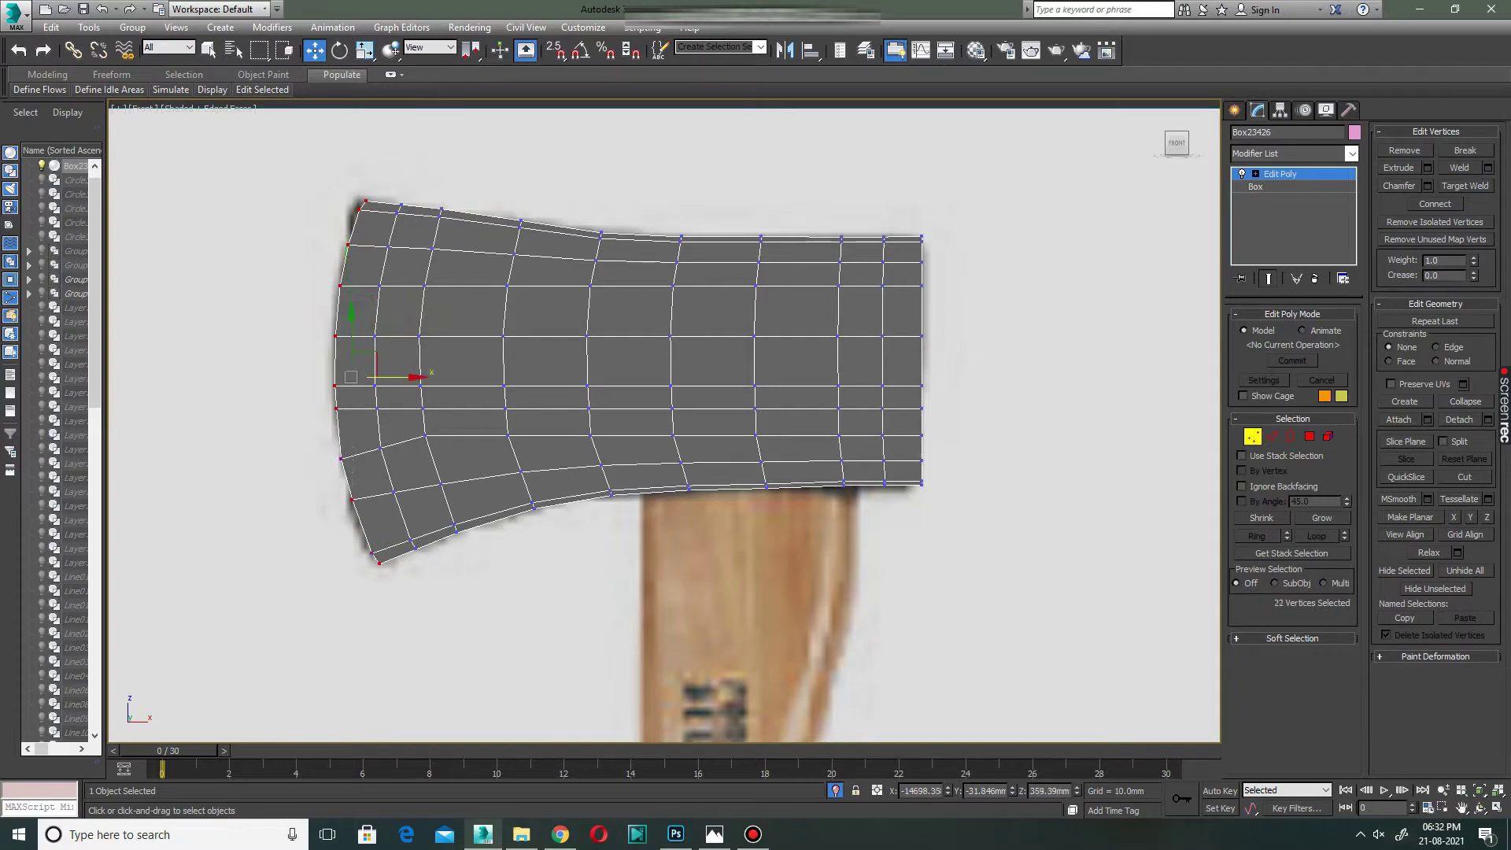
{"action": "key", "text": "alt+w"}
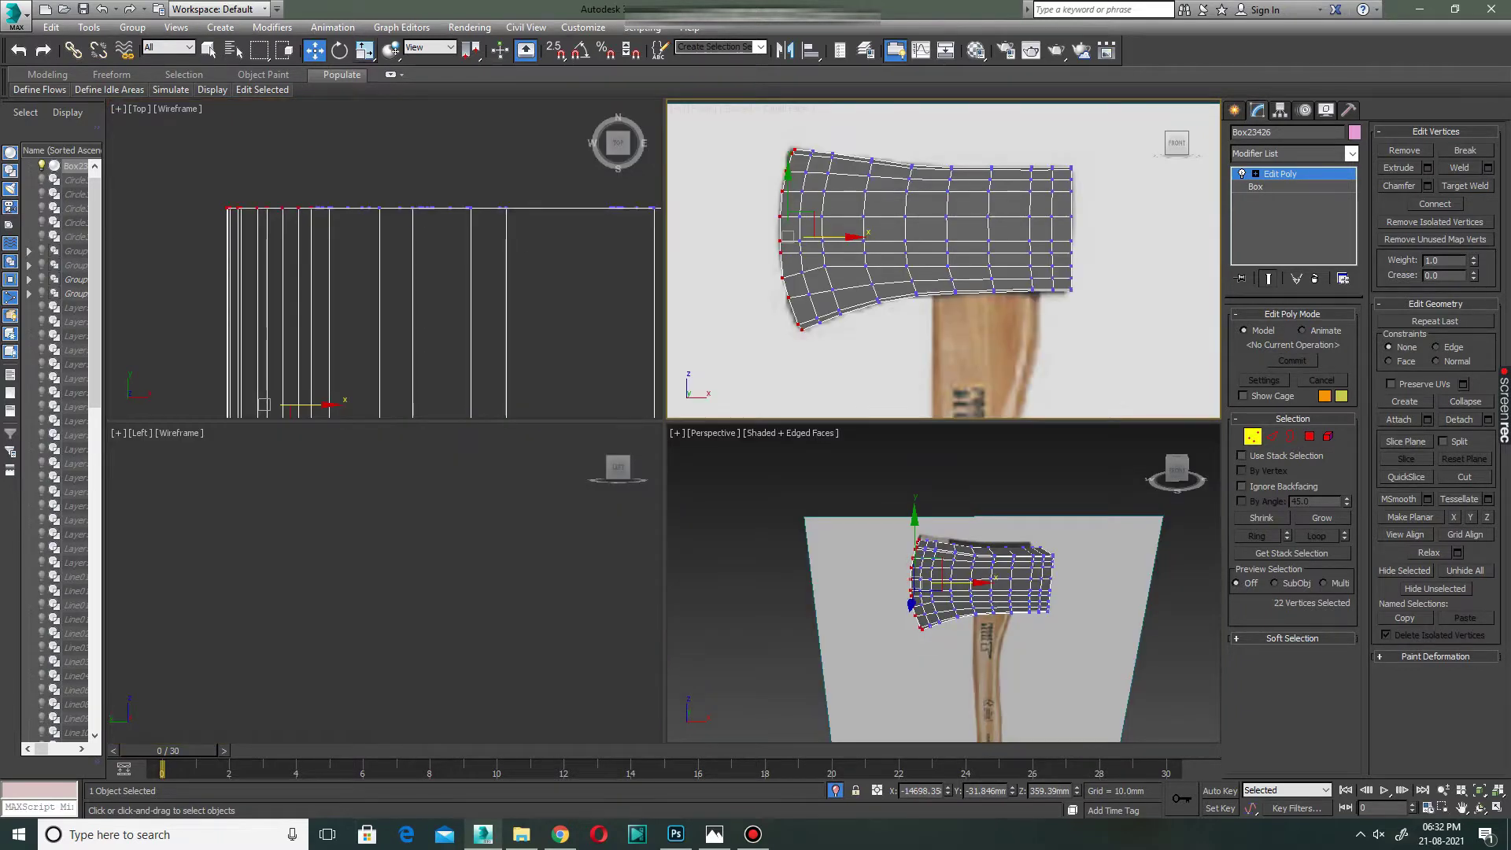
Scale the blade-edge vertices along Y in Top view to pinch them into a thin edge.
{"action": "key", "text": "r"}
{"action": "key", "text": "alt+w"}
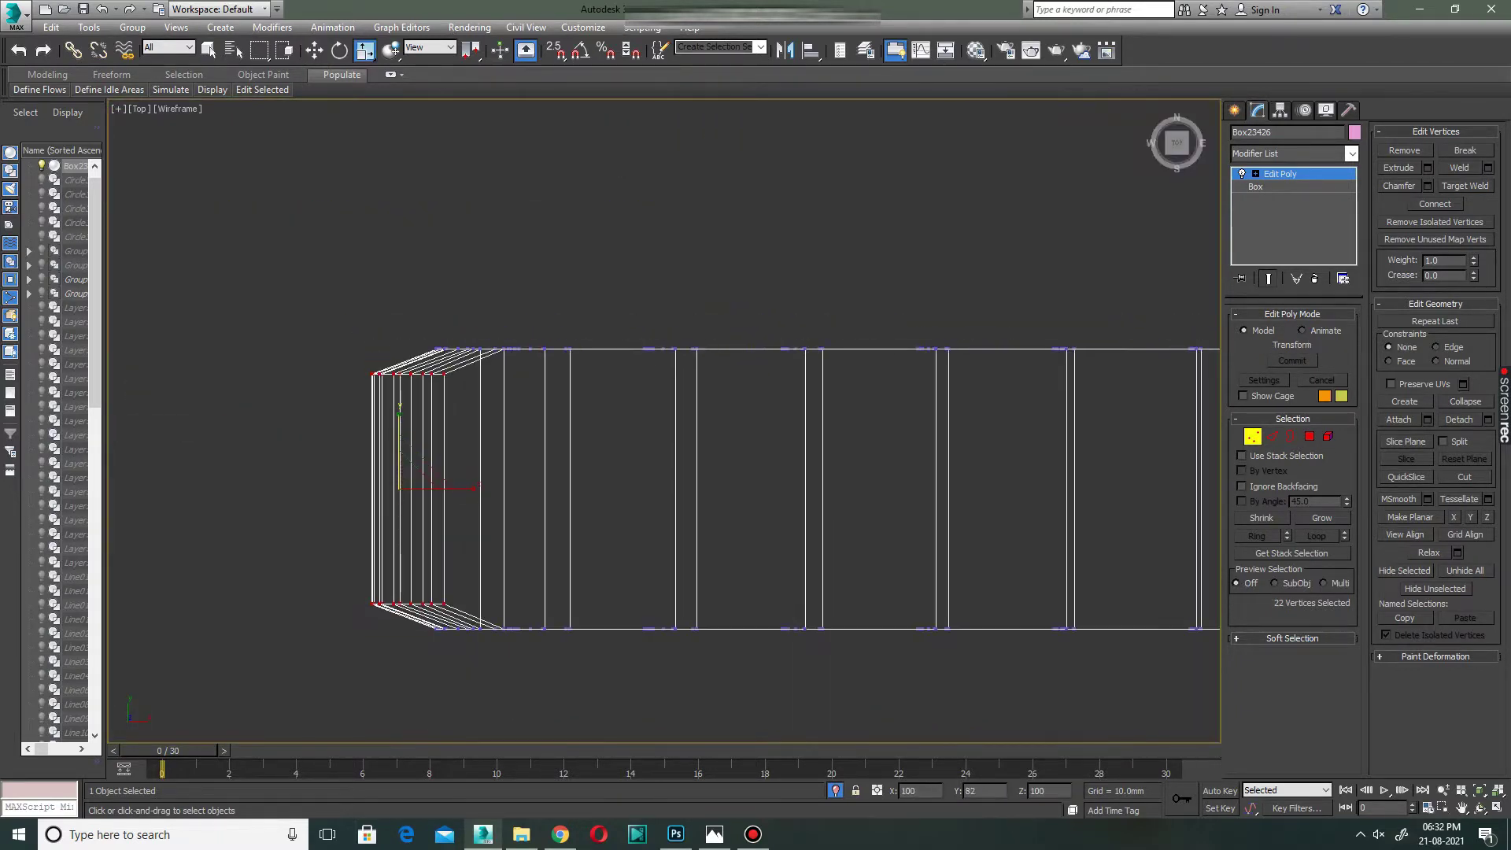
{"action": "left_click_drag", "start_coordinate": [400, 441], "coordinate": [399, 504]}
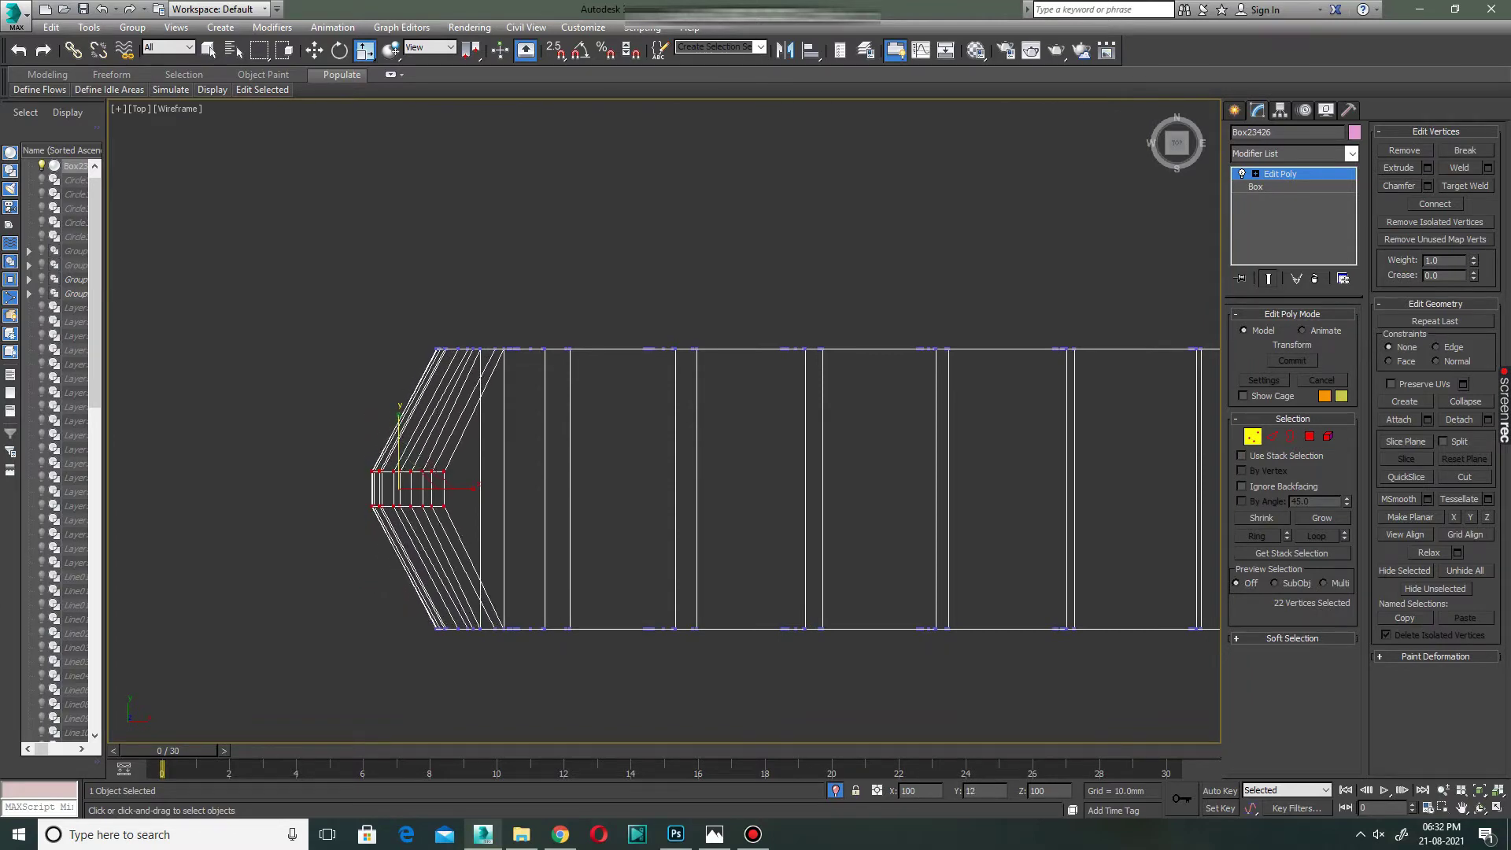
{"action": "left_click_drag", "start_coordinate": [399, 503], "coordinate": [400, 480]}
{"action": "key", "text": "alt+w"}
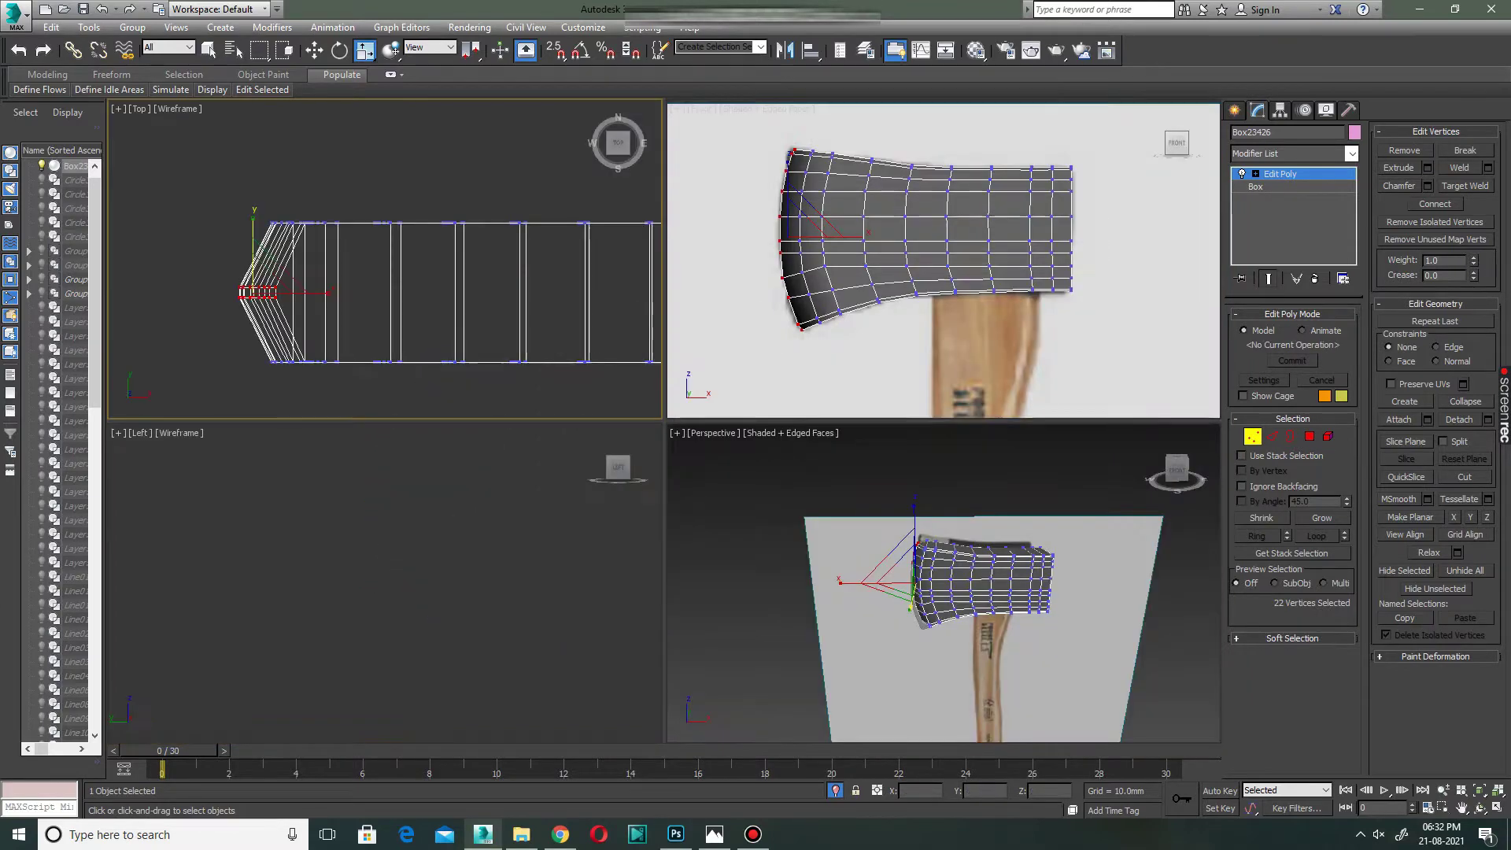
{"action": "key", "text": "alt+w"}
{"action": "left_click_drag", "start_coordinate": [386, 196], "coordinate": [409, 216]}
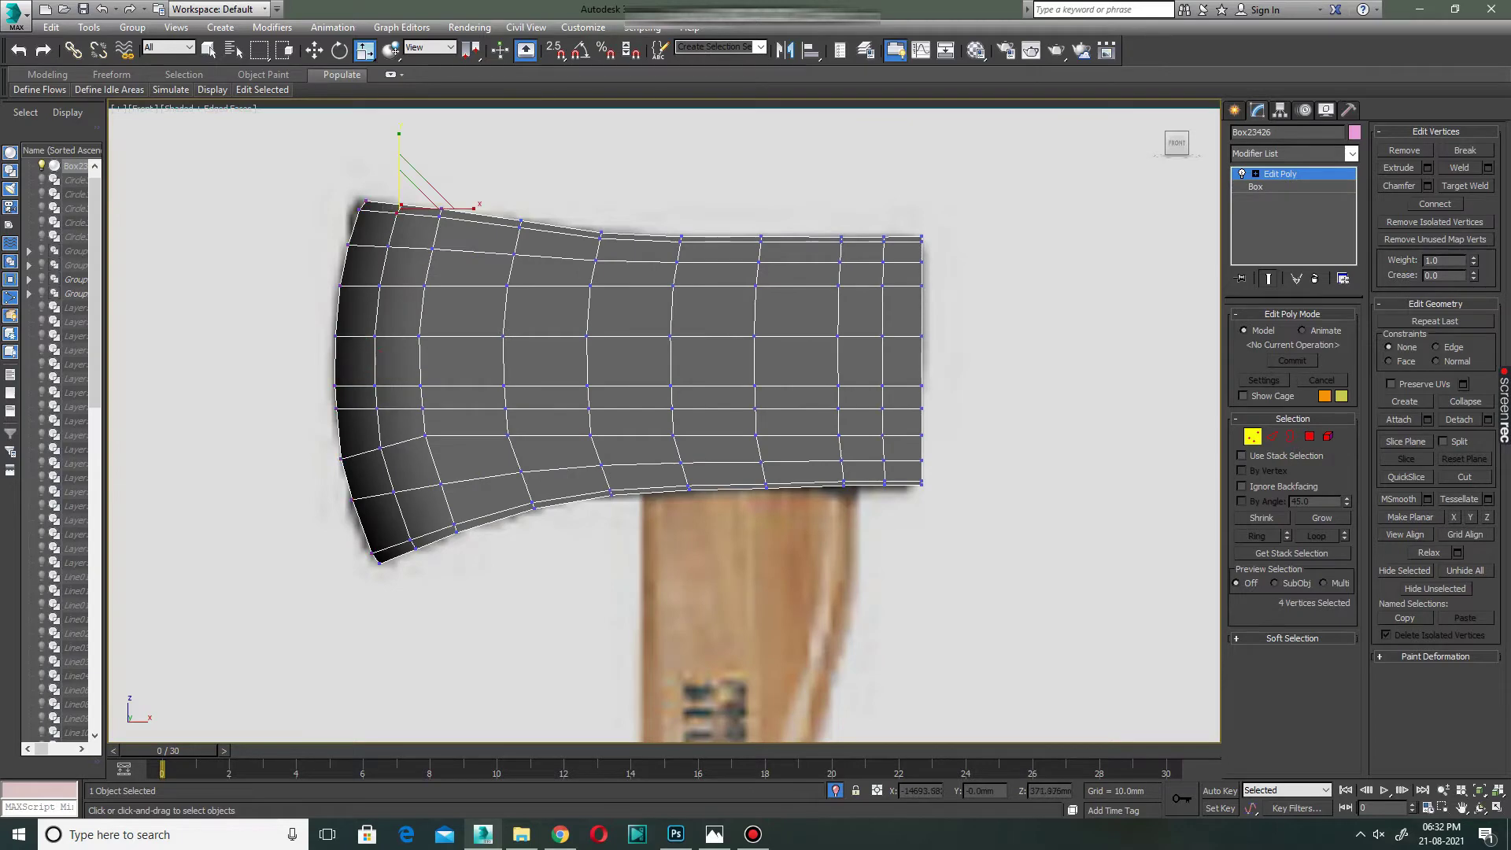
Loop-select the edges behind the blade edge and scale their depth to about 30 percent.
{"action": "key", "text": "2"}
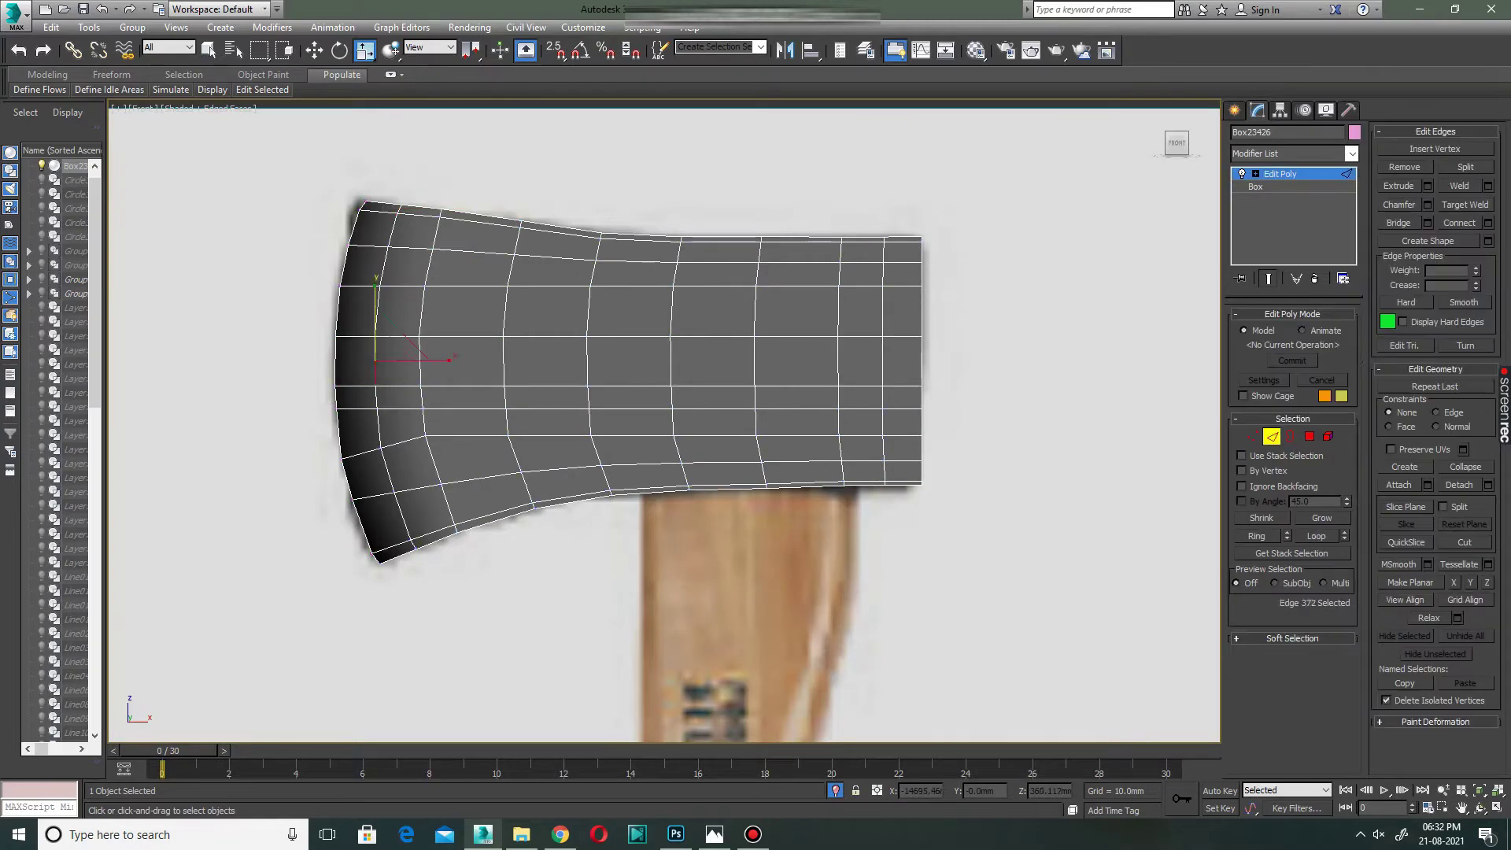
{"action": "key", "text": "alt+l"}
{"action": "key", "text": "alt+w"}
{"action": "key", "text": "alt+w"}
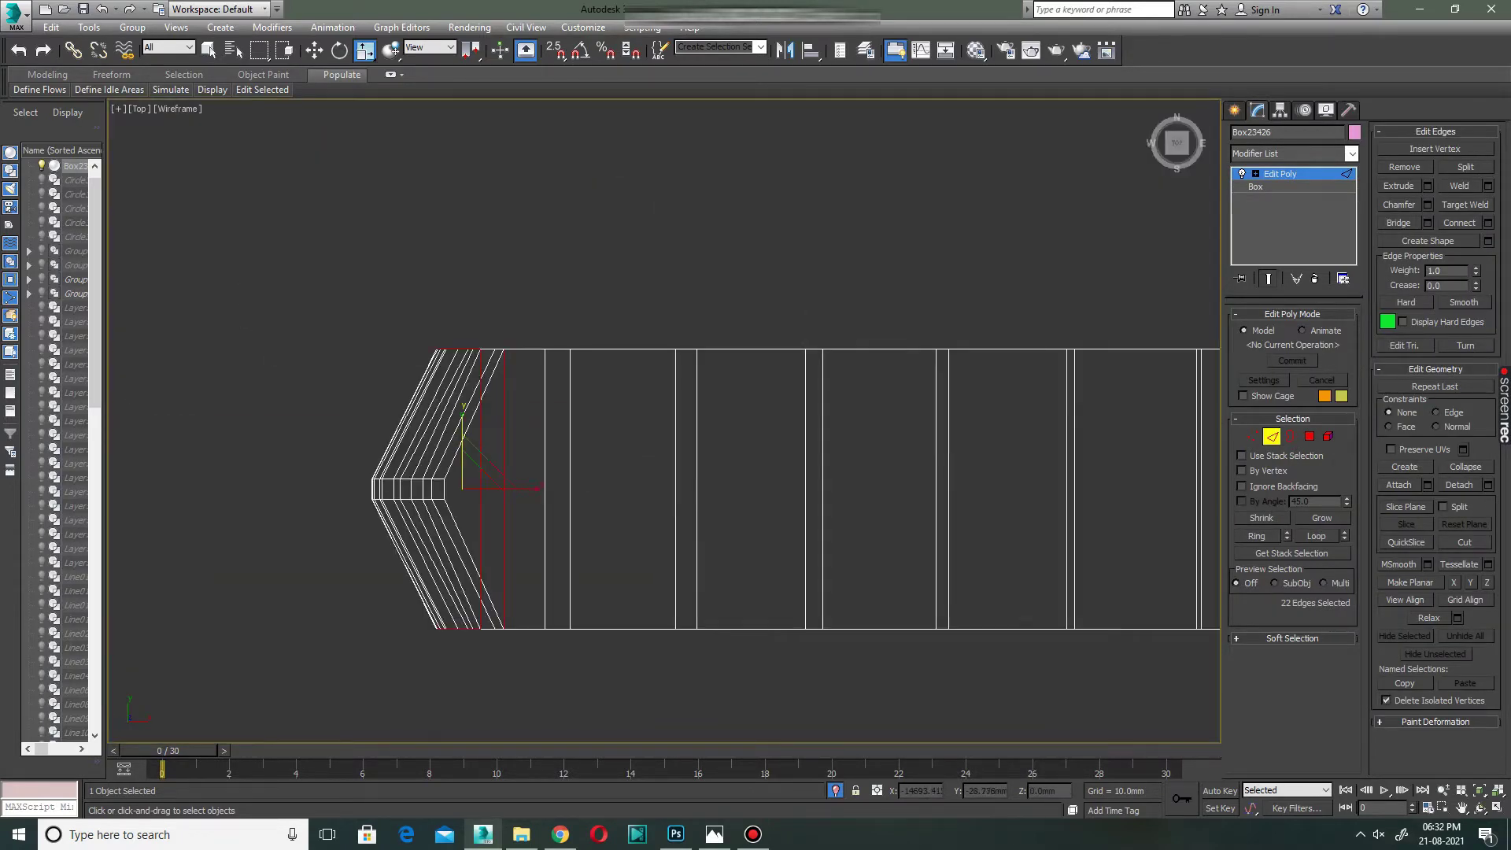
{"action": "left_click_drag", "start_coordinate": [462, 425], "coordinate": [462, 480]}
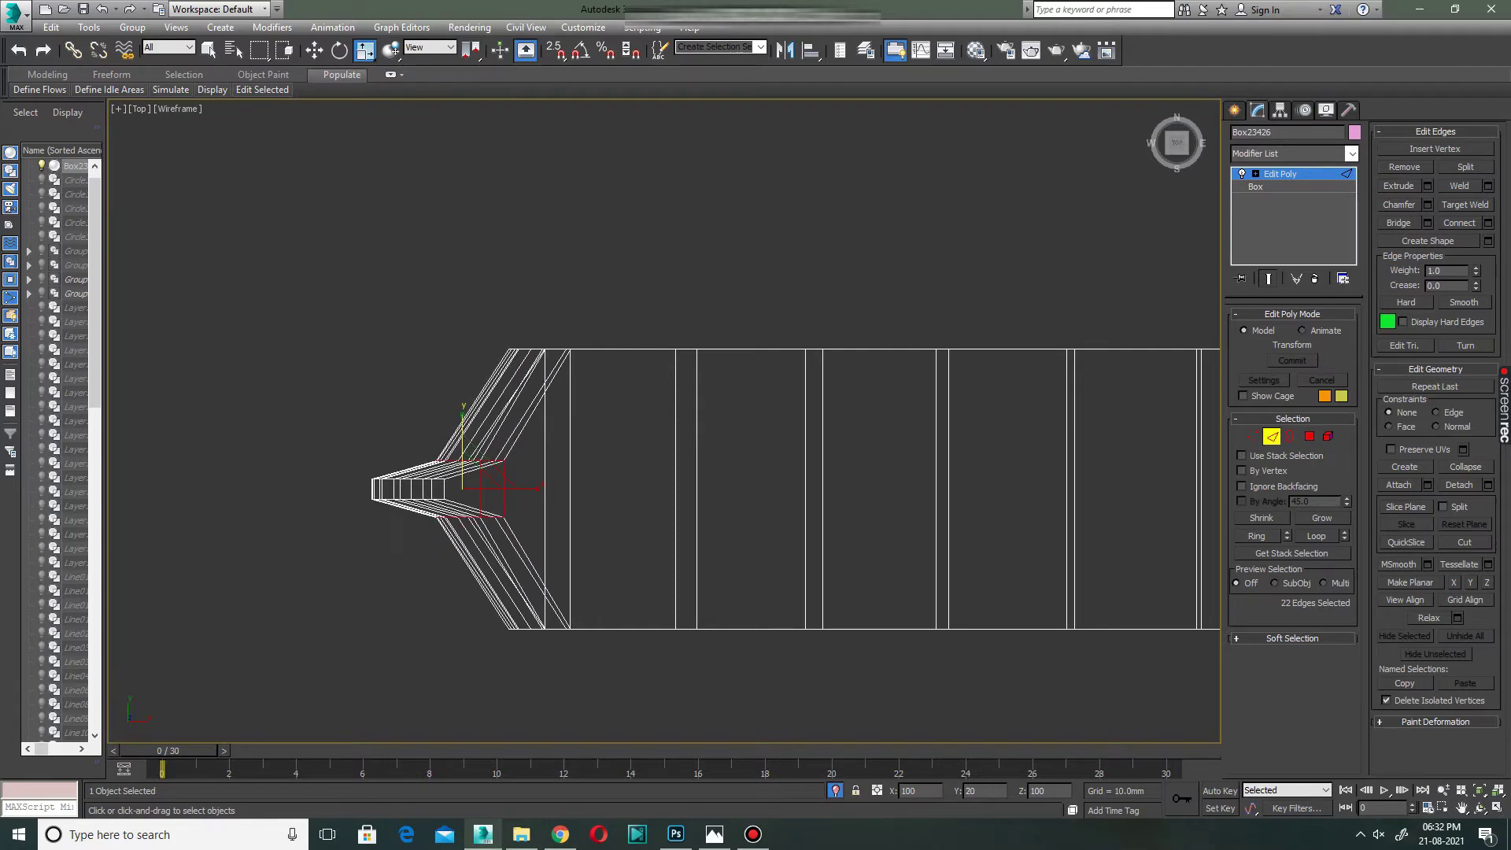
{"action": "key", "text": "alt+w"}
{"action": "key", "text": "alt+w"}
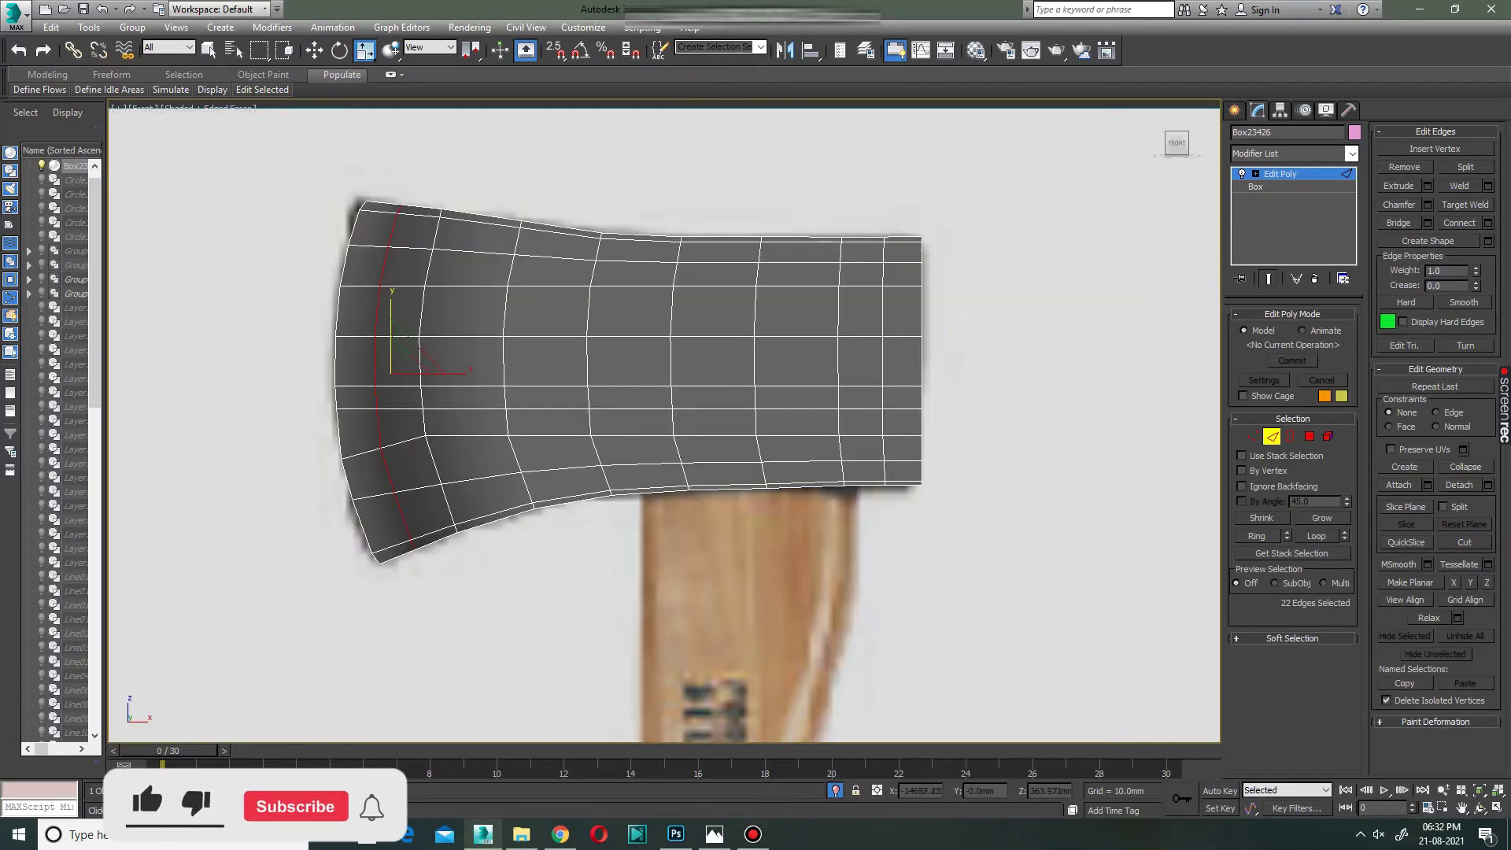
{"action": "key", "text": "alt+w"}
{"action": "key", "text": "alt+w"}
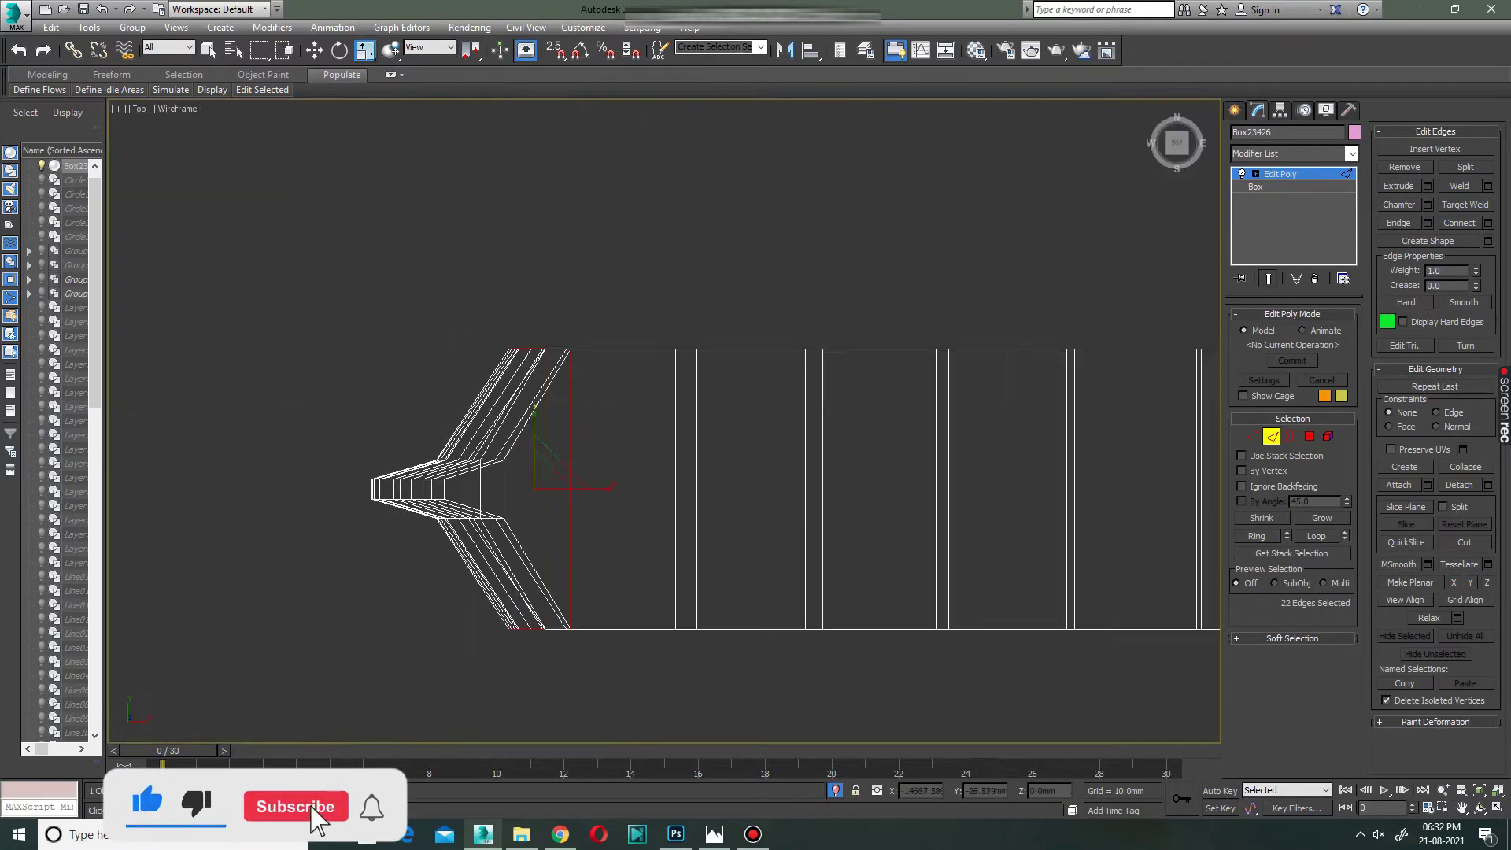
{"action": "left_click_drag", "start_coordinate": [534, 429], "coordinate": [534, 484]}
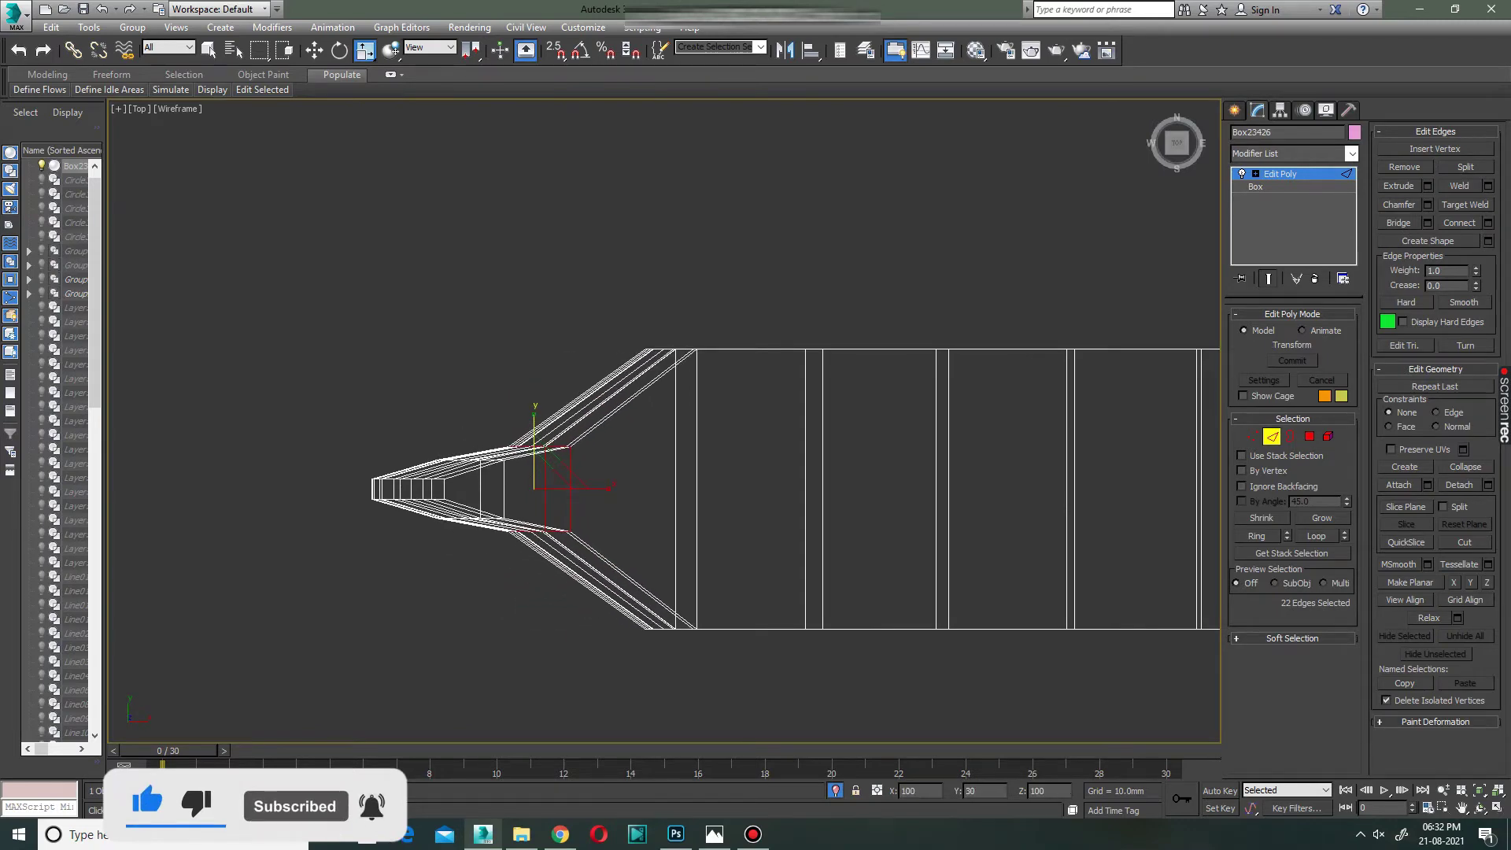
{"action": "key", "text": "alt+w"}
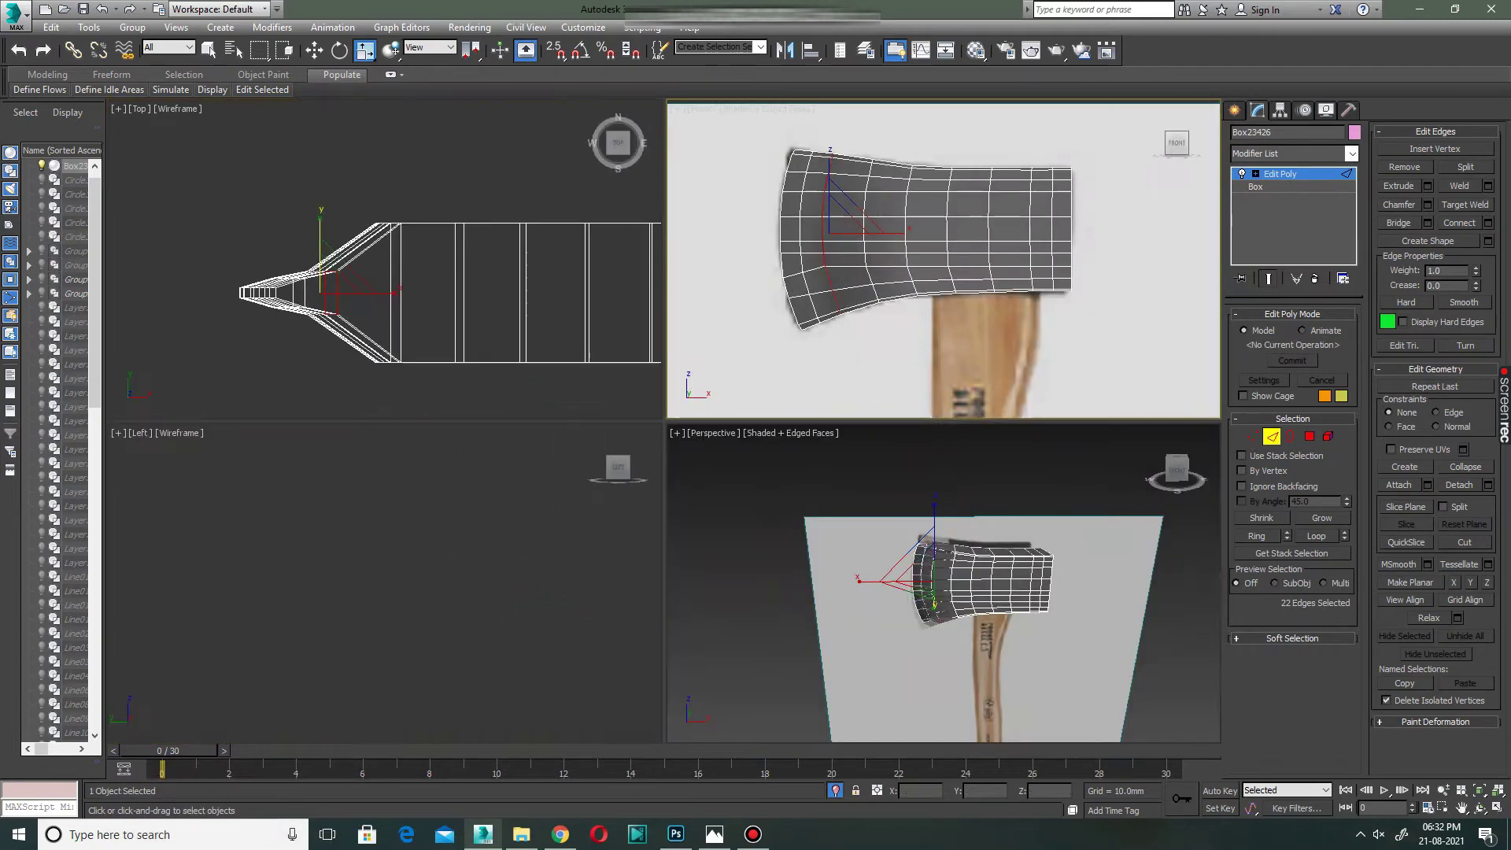
{"action": "key", "text": "alt+w"}
Widen the blade tip edges in Top view and check them in Front and Perspective.
{"action": "key", "text": "alt+w"}
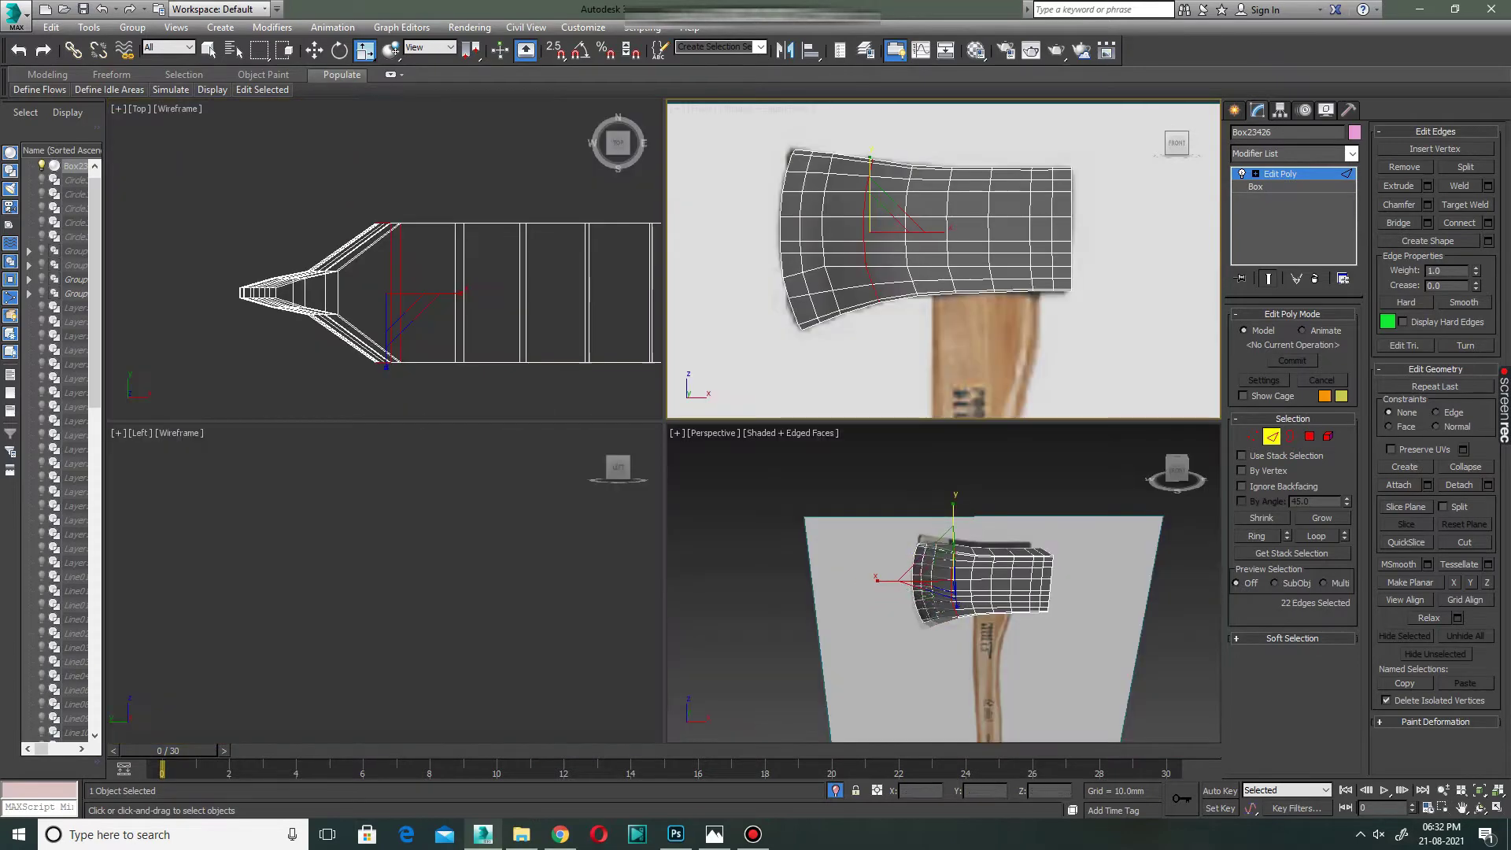
{"action": "key", "text": "alt+w"}
{"action": "left_click_drag", "start_coordinate": [668, 457], "coordinate": [667, 428]}
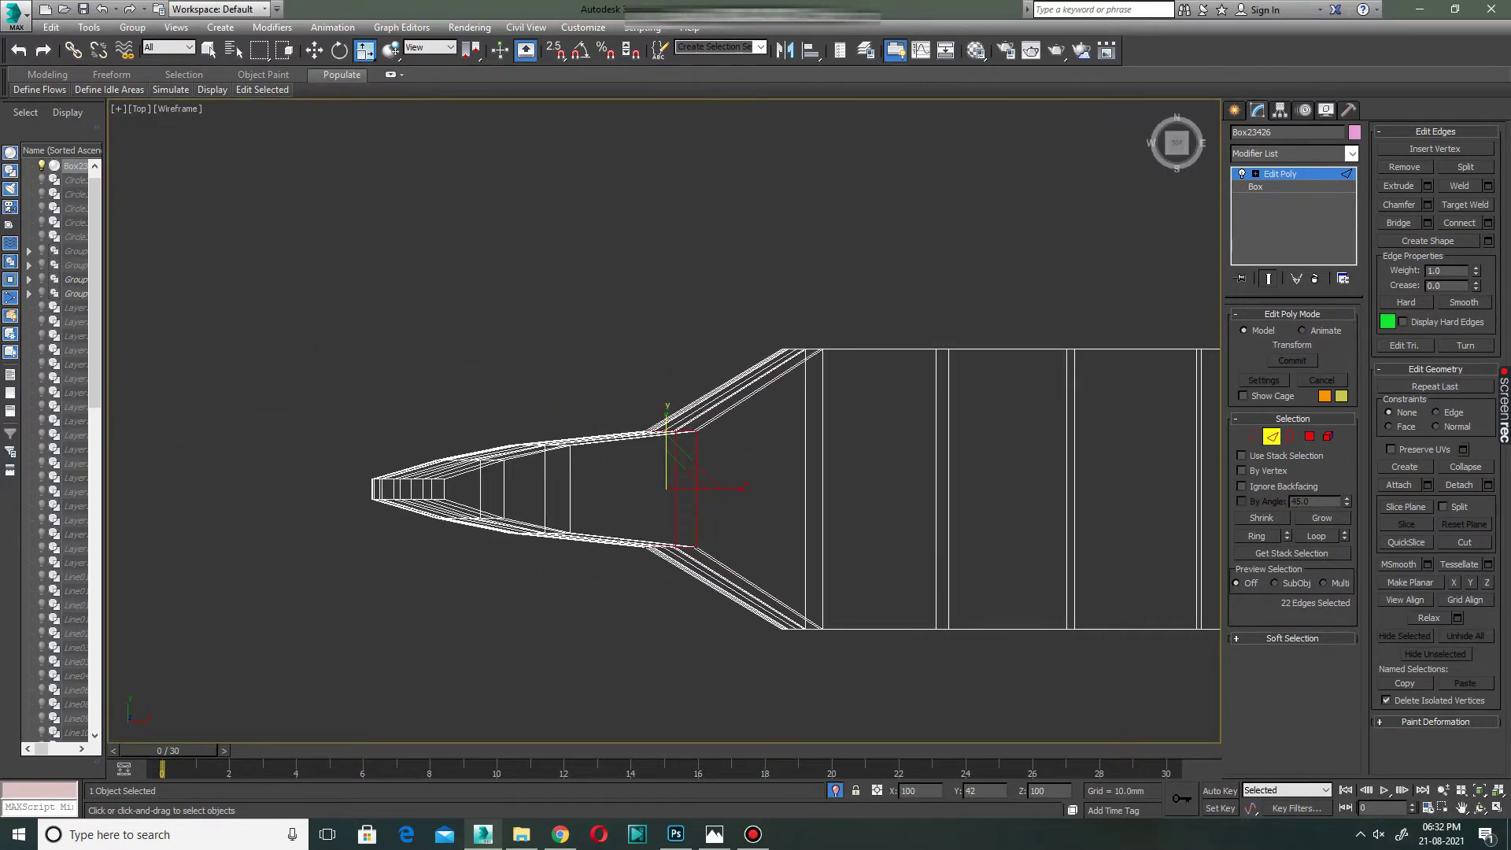
{"action": "key", "text": "alt+w"}
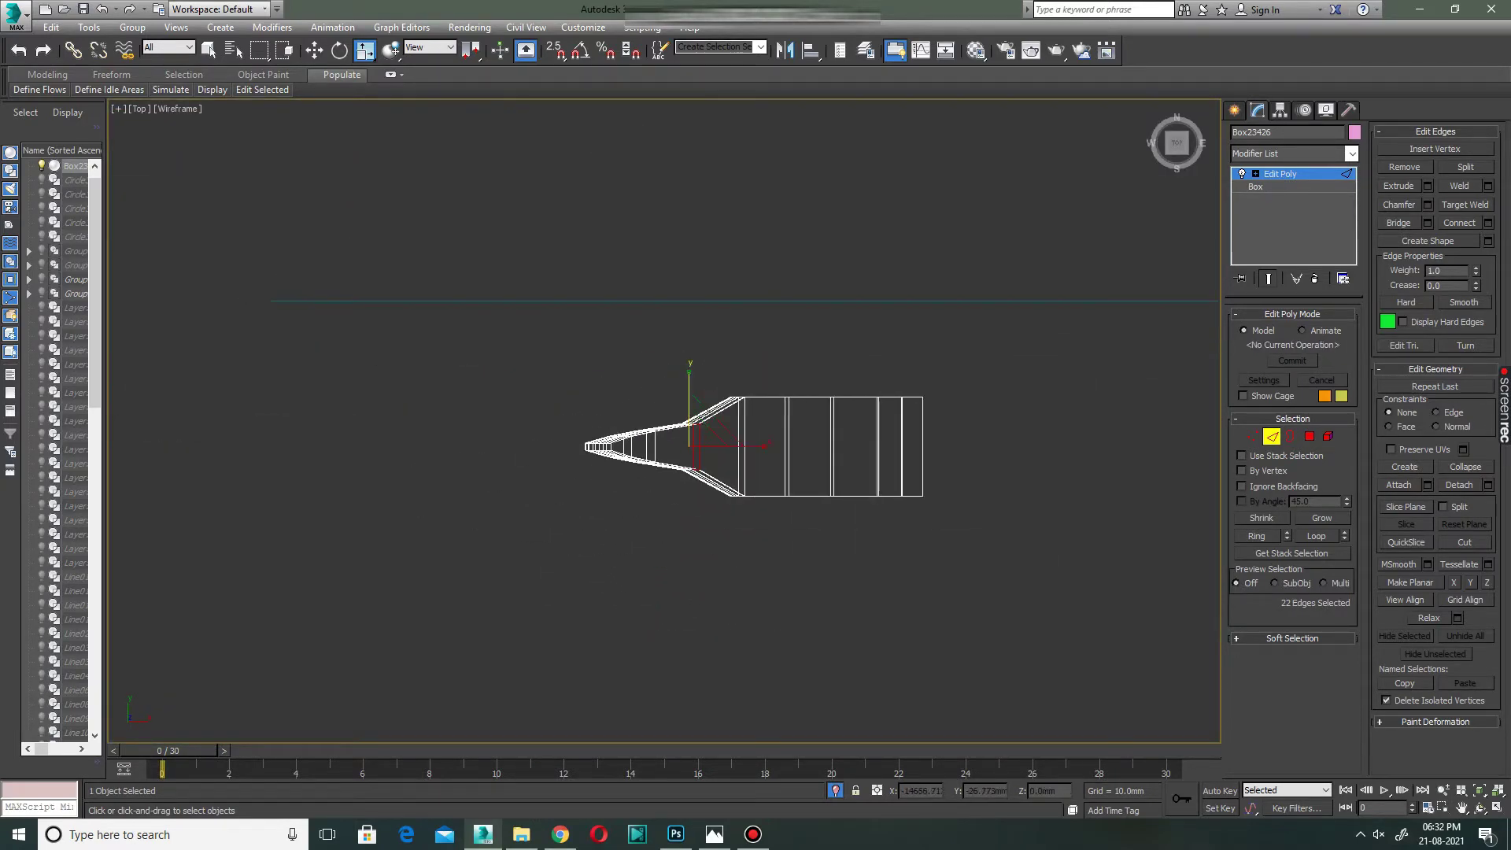
{"action": "key", "text": "alt+w"}
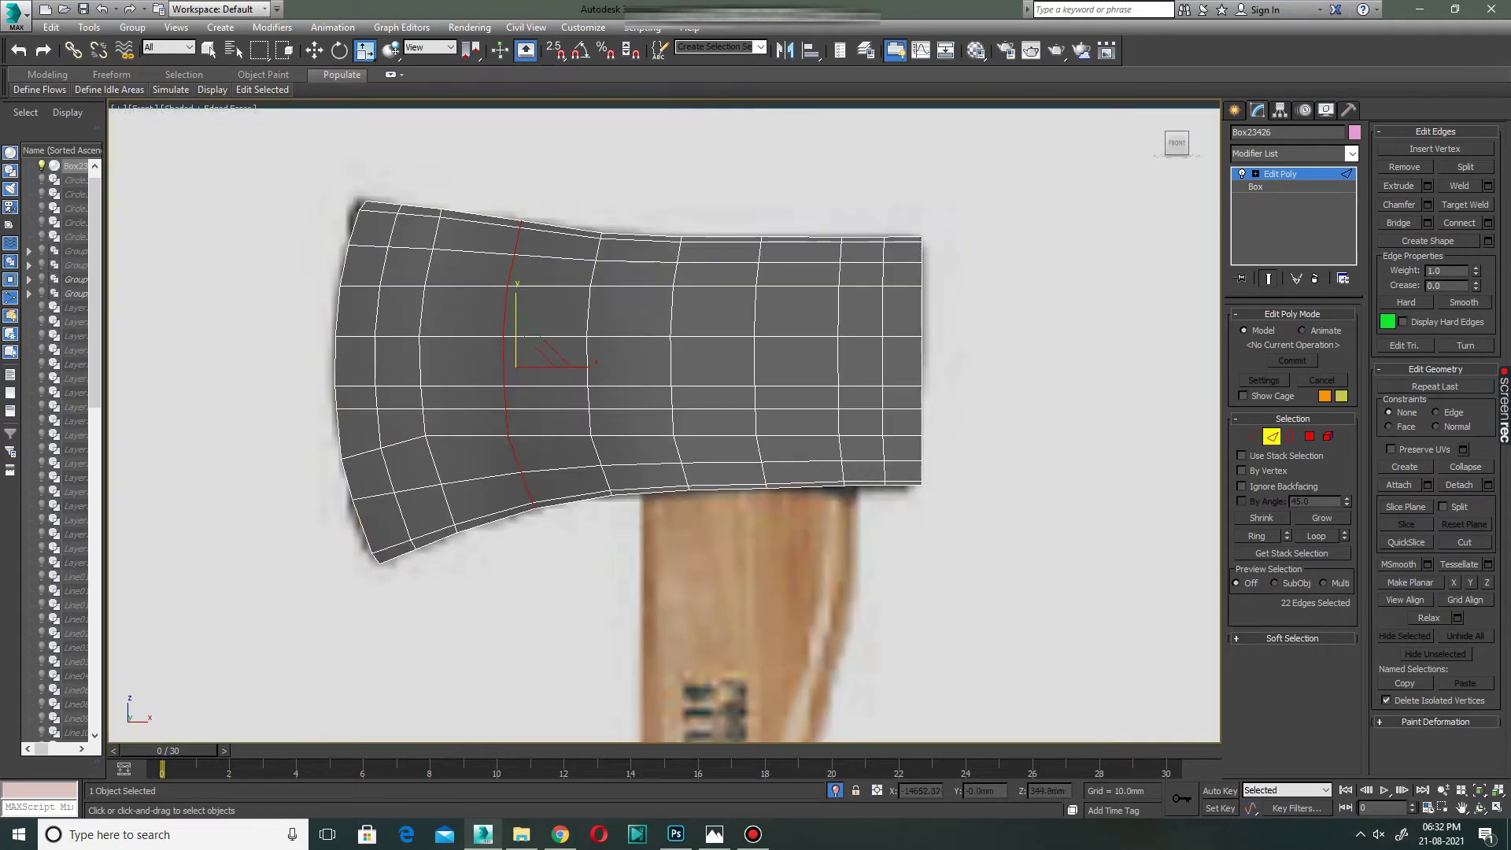
{"action": "key", "text": "alt+w"}
{"action": "key", "text": "alt+w"}
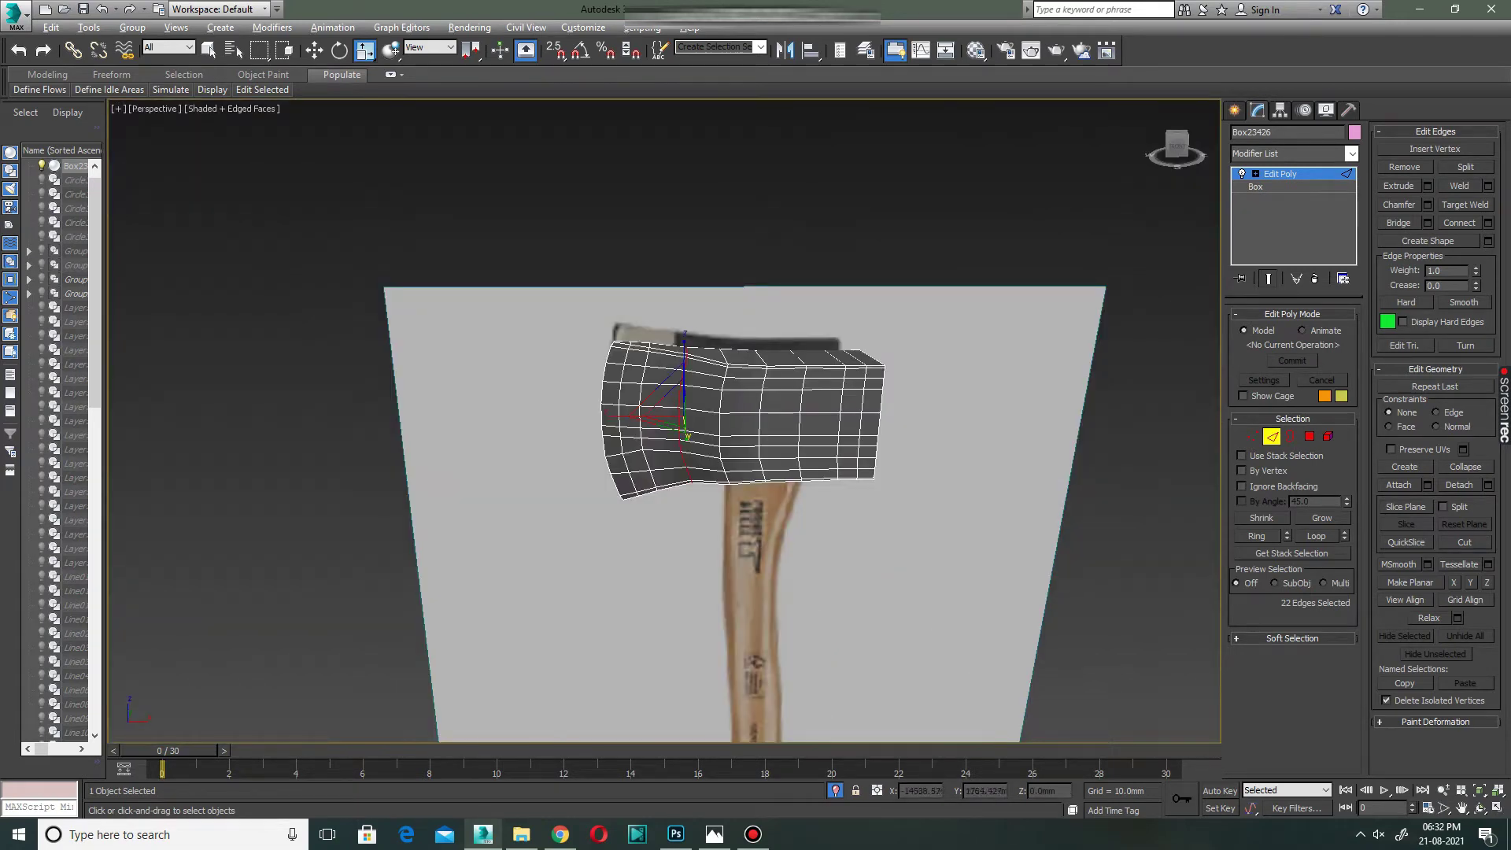
{"action": "key", "text": "alt+w"}
{"action": "key", "text": "alt+w"}
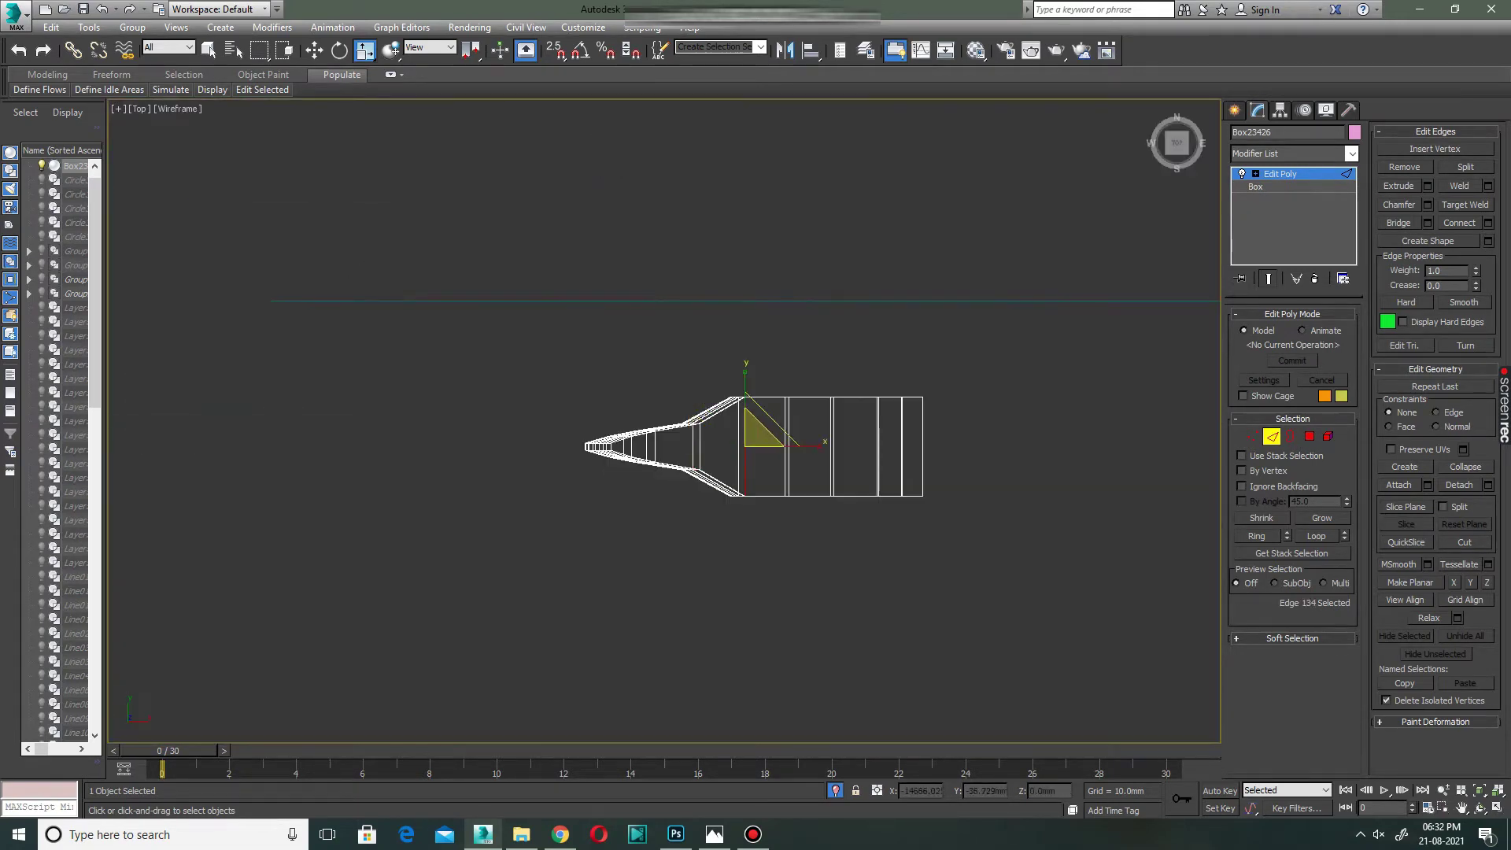
{"action": "key", "text": "alt+l"}
{"action": "key", "text": "alt+w"}
{"action": "key", "text": "alt+w"}
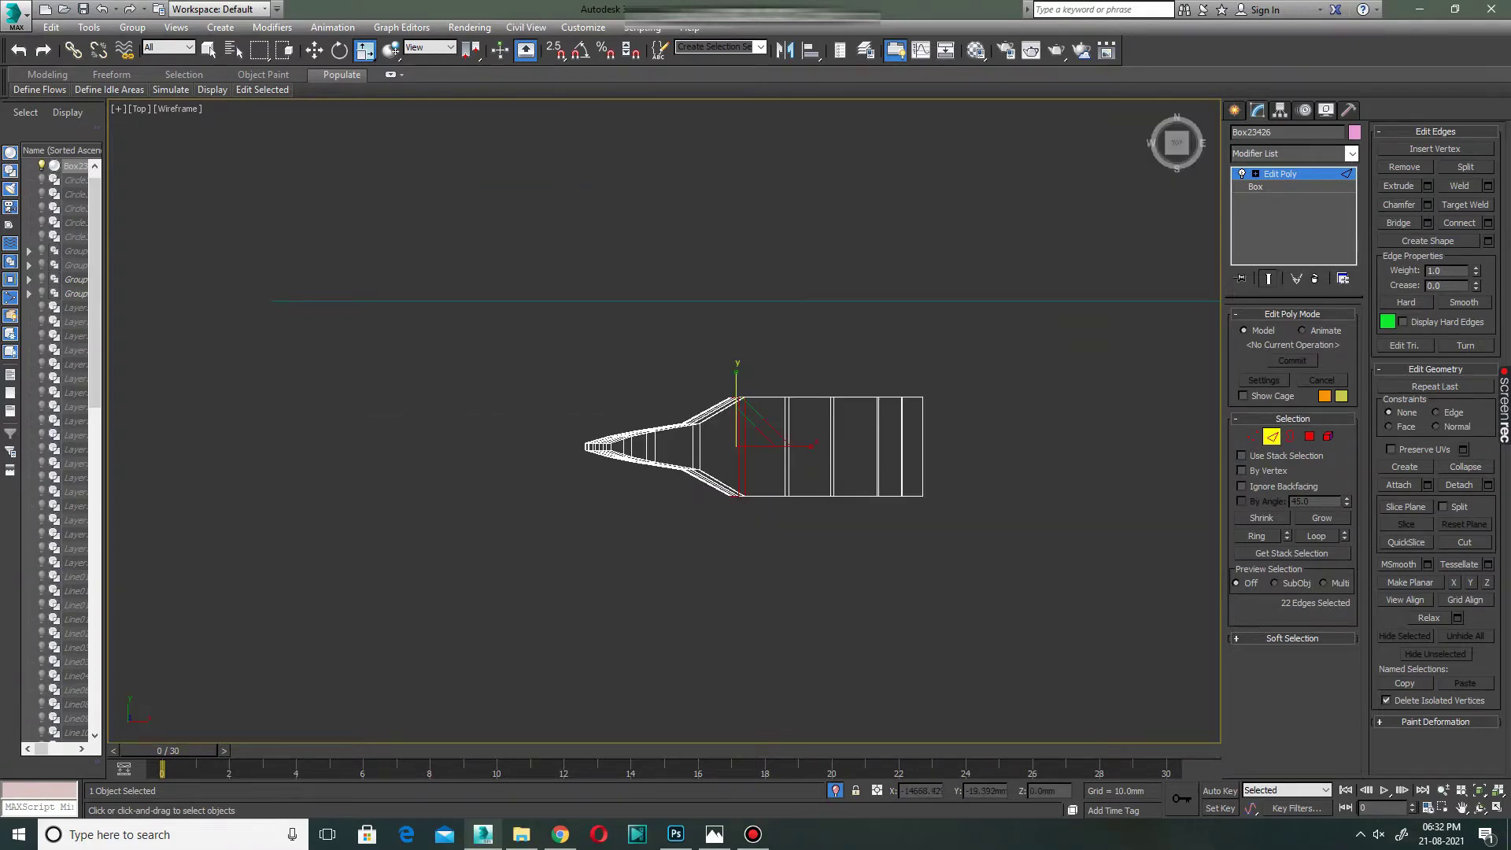
Rescale the junction edges and the loops nearer the tip and head along Y.
{"action": "mouse_move", "coordinate": [738, 394]}
{"action": "left_mouse_down"}
{"action": "mouse_move", "coordinate": [737, 425]}
{"action": "mouse_move", "coordinate": [692, 388]}
{"action": "mouse_move", "coordinate": [665, 414]}
{"action": "left_mouse_up"}
{"action": "scroll", "coordinate": [700, 446], "scroll_direction": "up", "scroll_amount": 4}
{"action": "scroll", "coordinate": [717, 400], "scroll_direction": "up", "scroll_amount": 2}
{"action": "left_click_drag", "start_coordinate": [511, 378], "coordinate": [582, 543]}
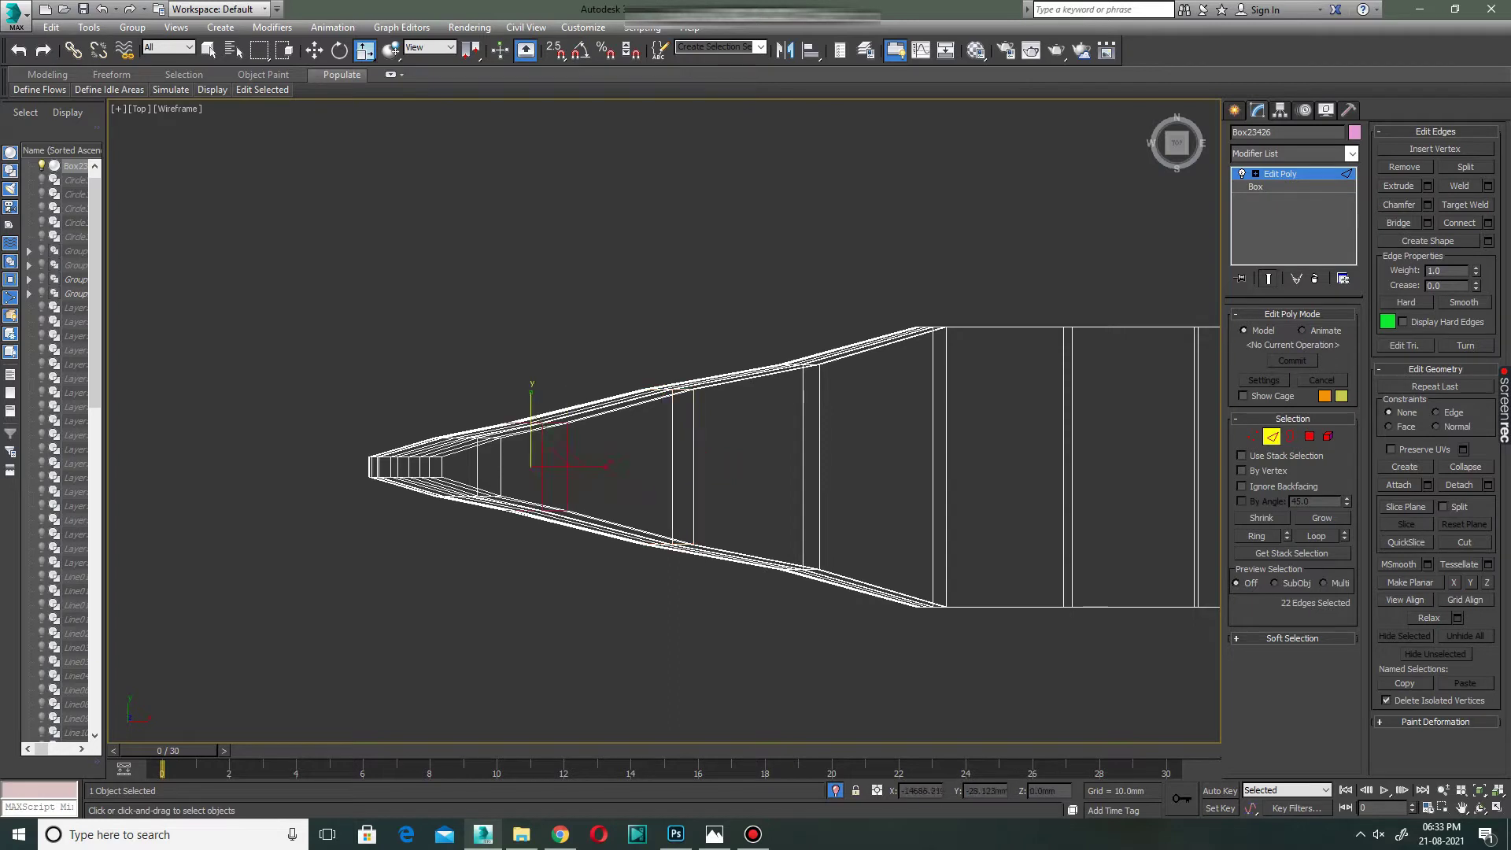
{"action": "left_click_drag", "start_coordinate": [532, 425], "coordinate": [532, 413]}
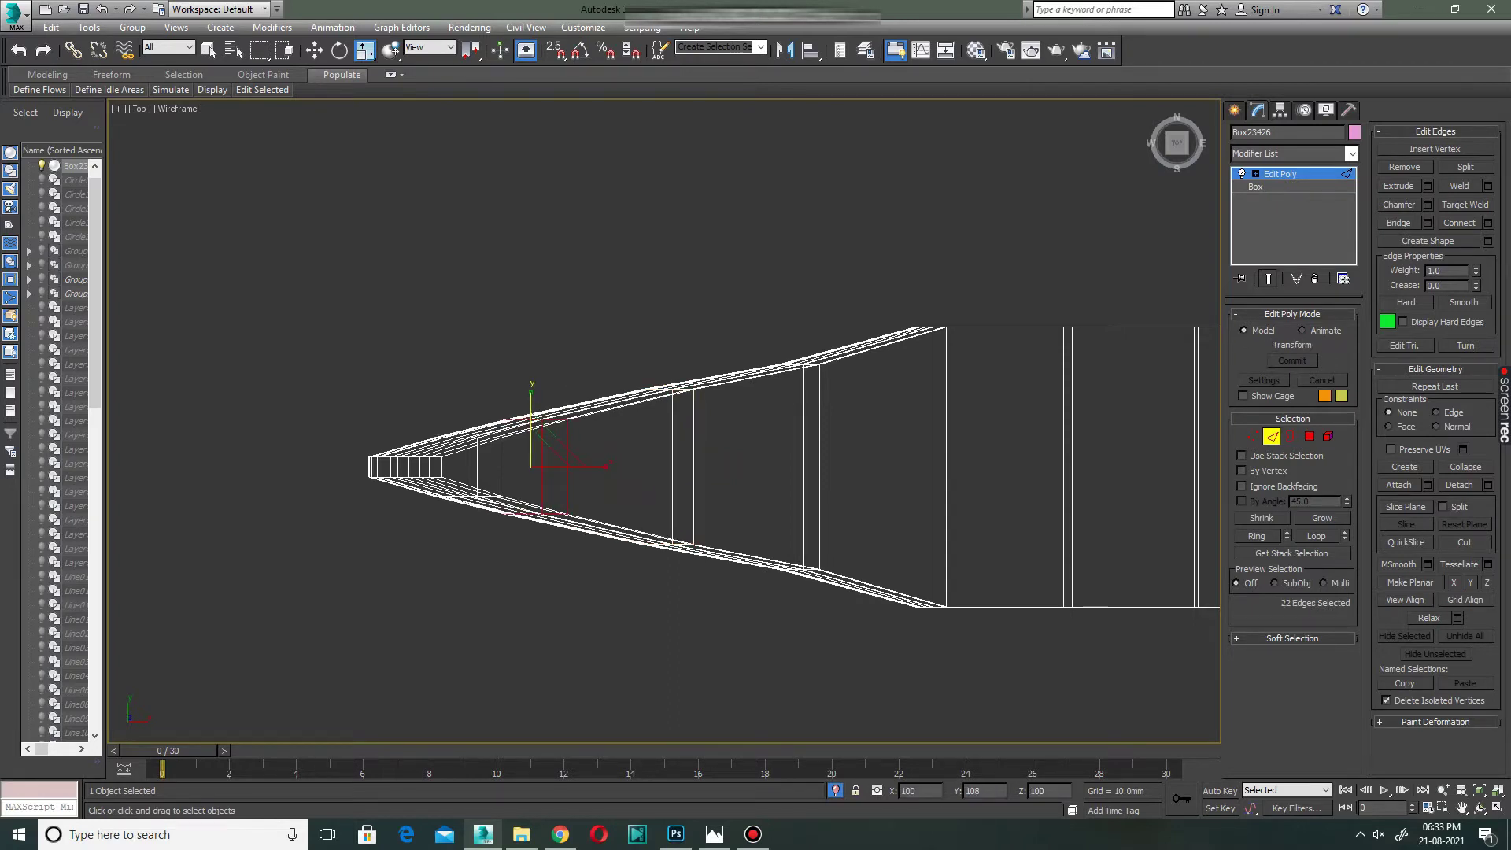
{"action": "left_click_drag", "start_coordinate": [787, 346], "coordinate": [835, 587]}
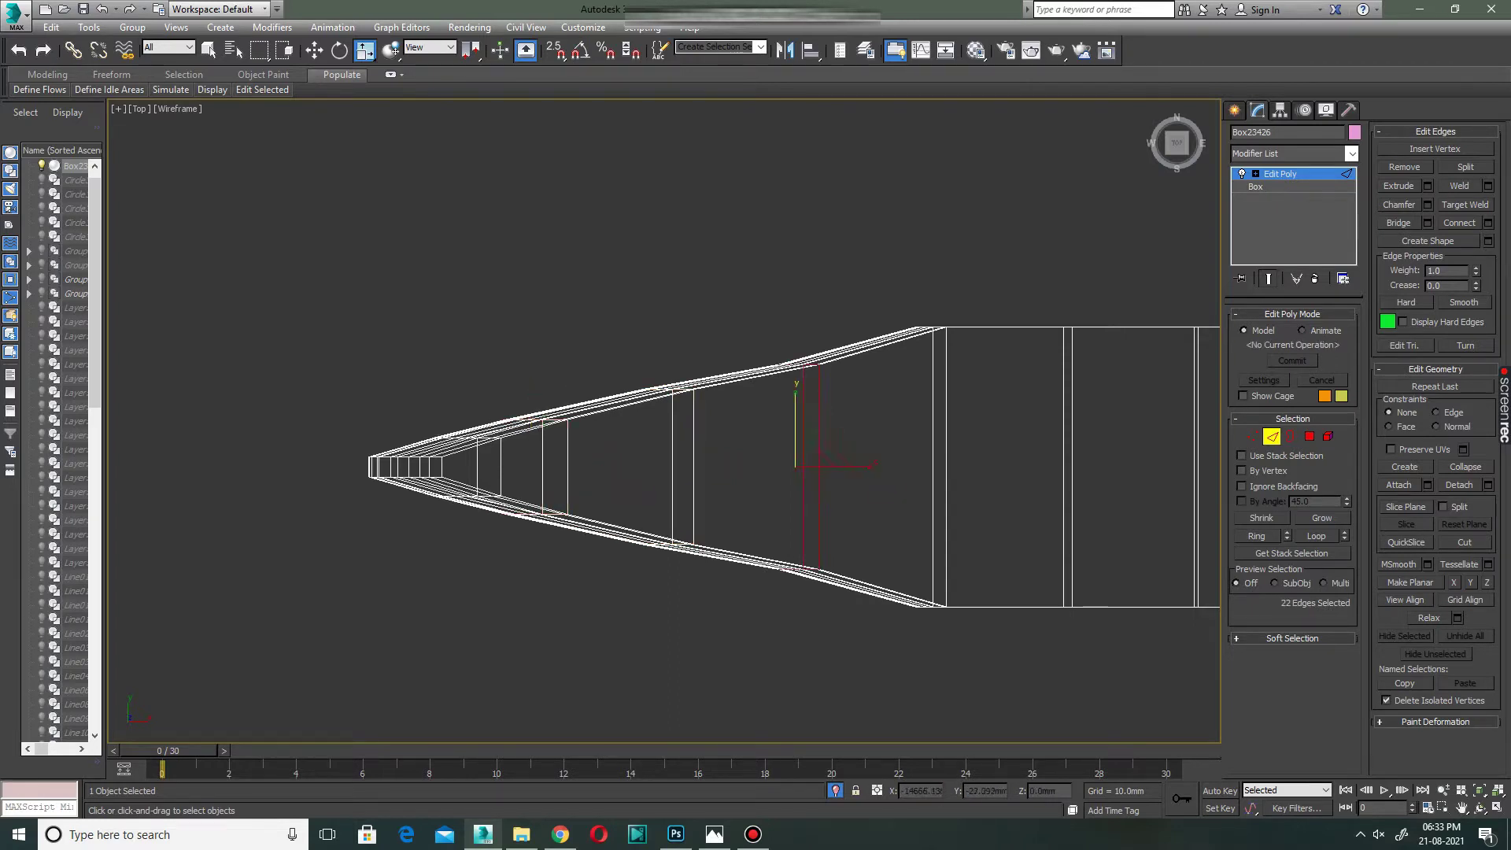
{"action": "left_click_drag", "start_coordinate": [797, 425], "coordinate": [797, 413]}
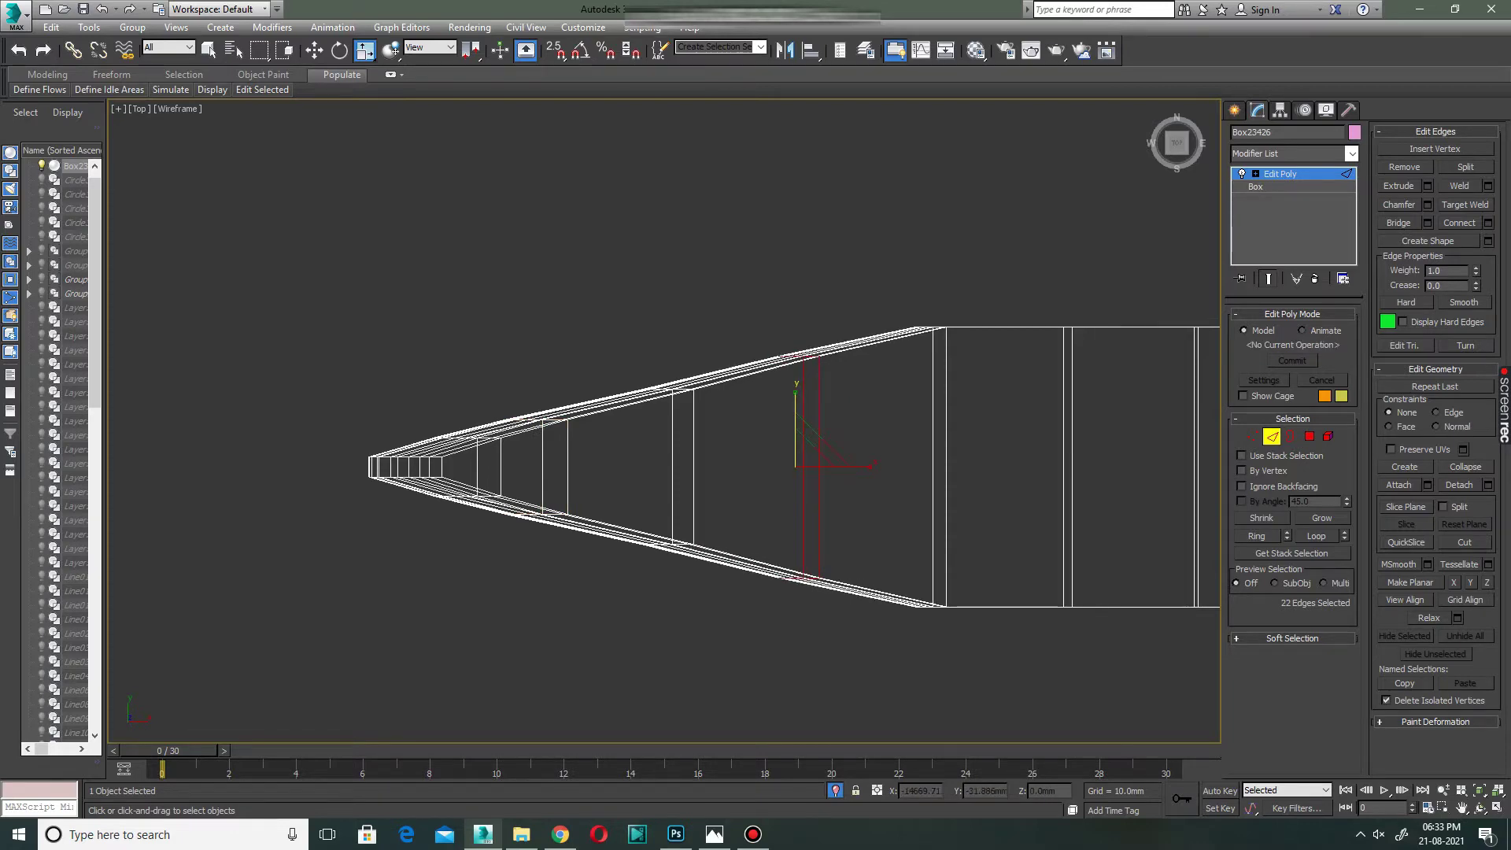
{"action": "scroll", "coordinate": [579, 426], "scroll_direction": "up", "scroll_amount": 2}
{"action": "scroll", "coordinate": [799, 482], "scroll_direction": "down", "scroll_amount": 2}
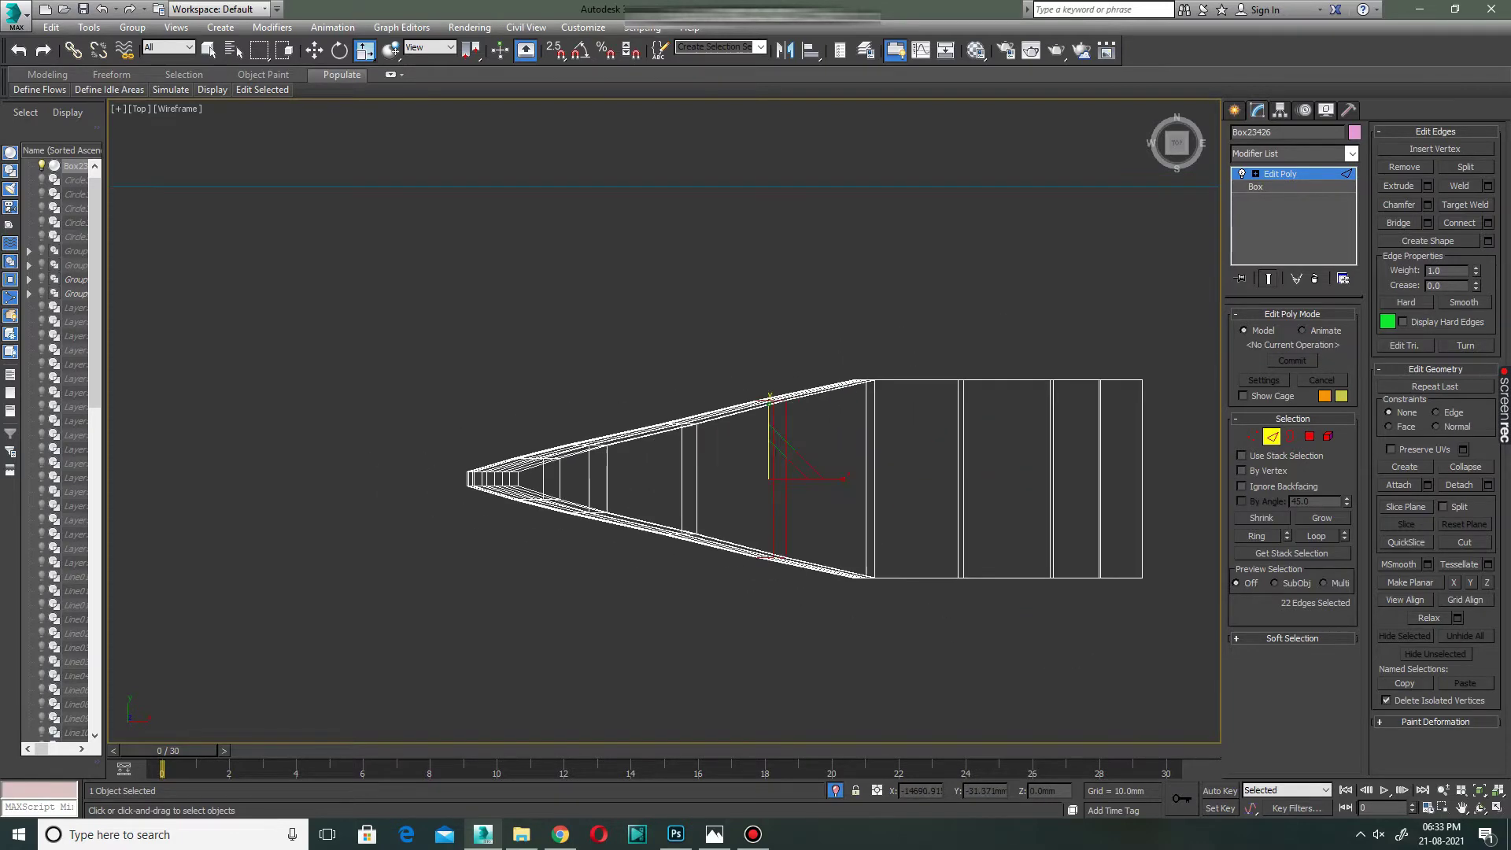
{"action": "middle_click_drag", "start_coordinate": [708, 454], "coordinate": [606, 453]}
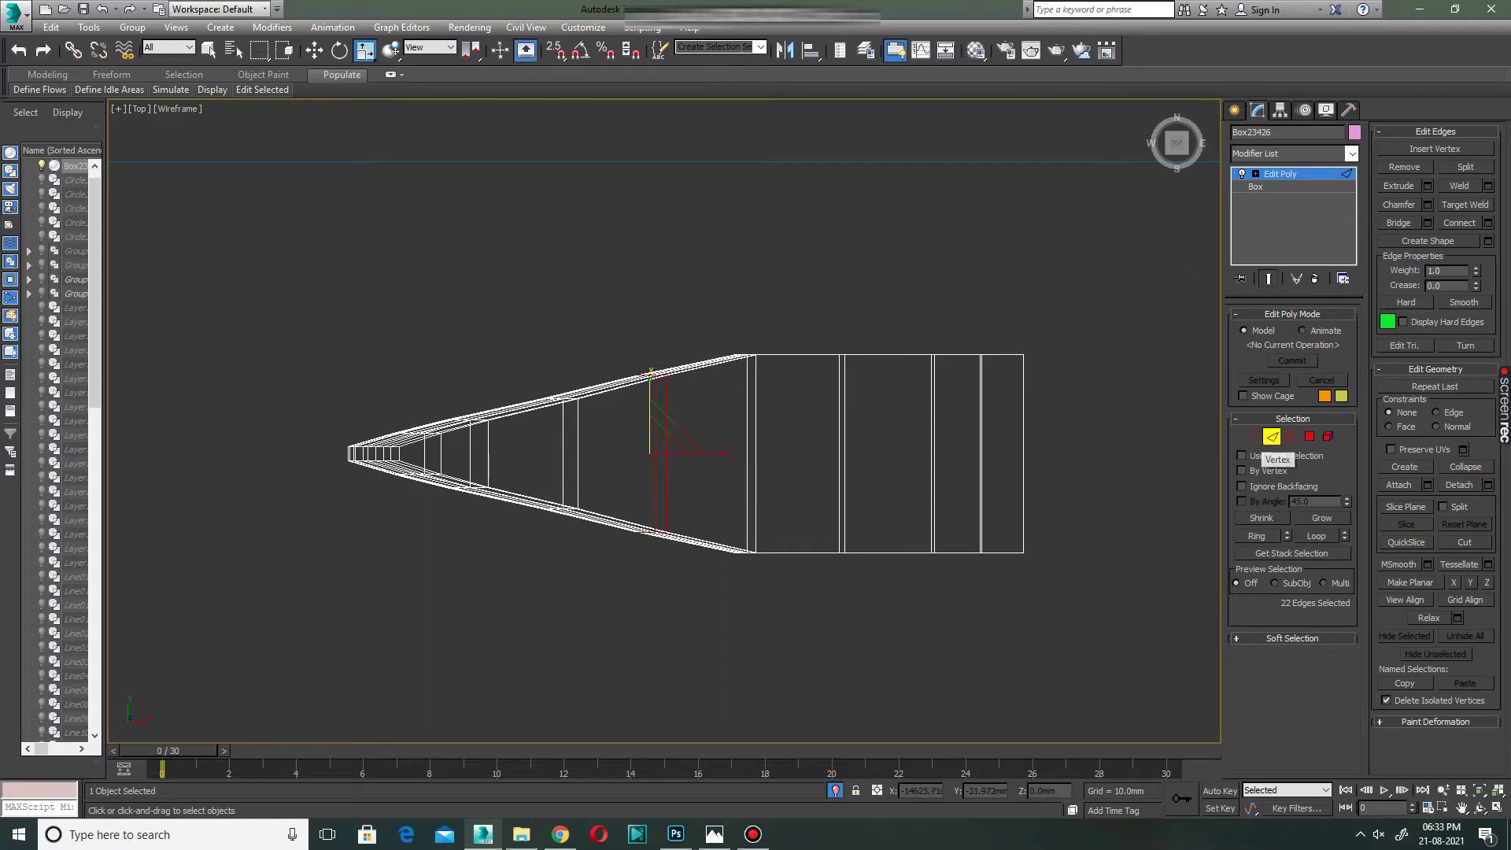
Ring a crosswise edge and Connect it with 3 segments for three lengthwise loops.
{"action": "left_click", "coordinate": [980, 472]}
{"action": "left_click", "coordinate": [1256, 536]}
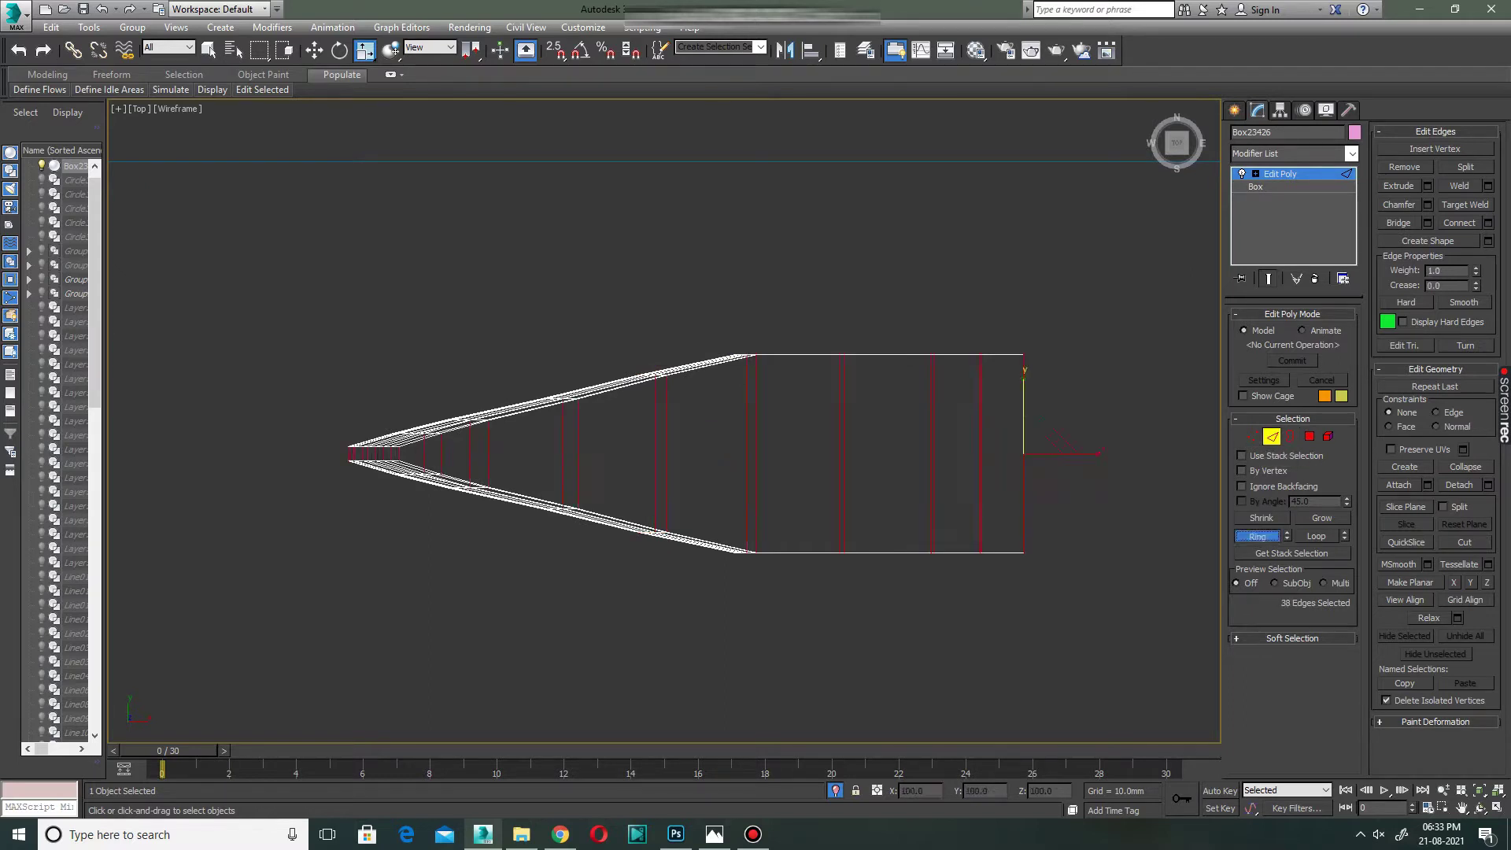
{"action": "left_click", "coordinate": [1488, 222]}
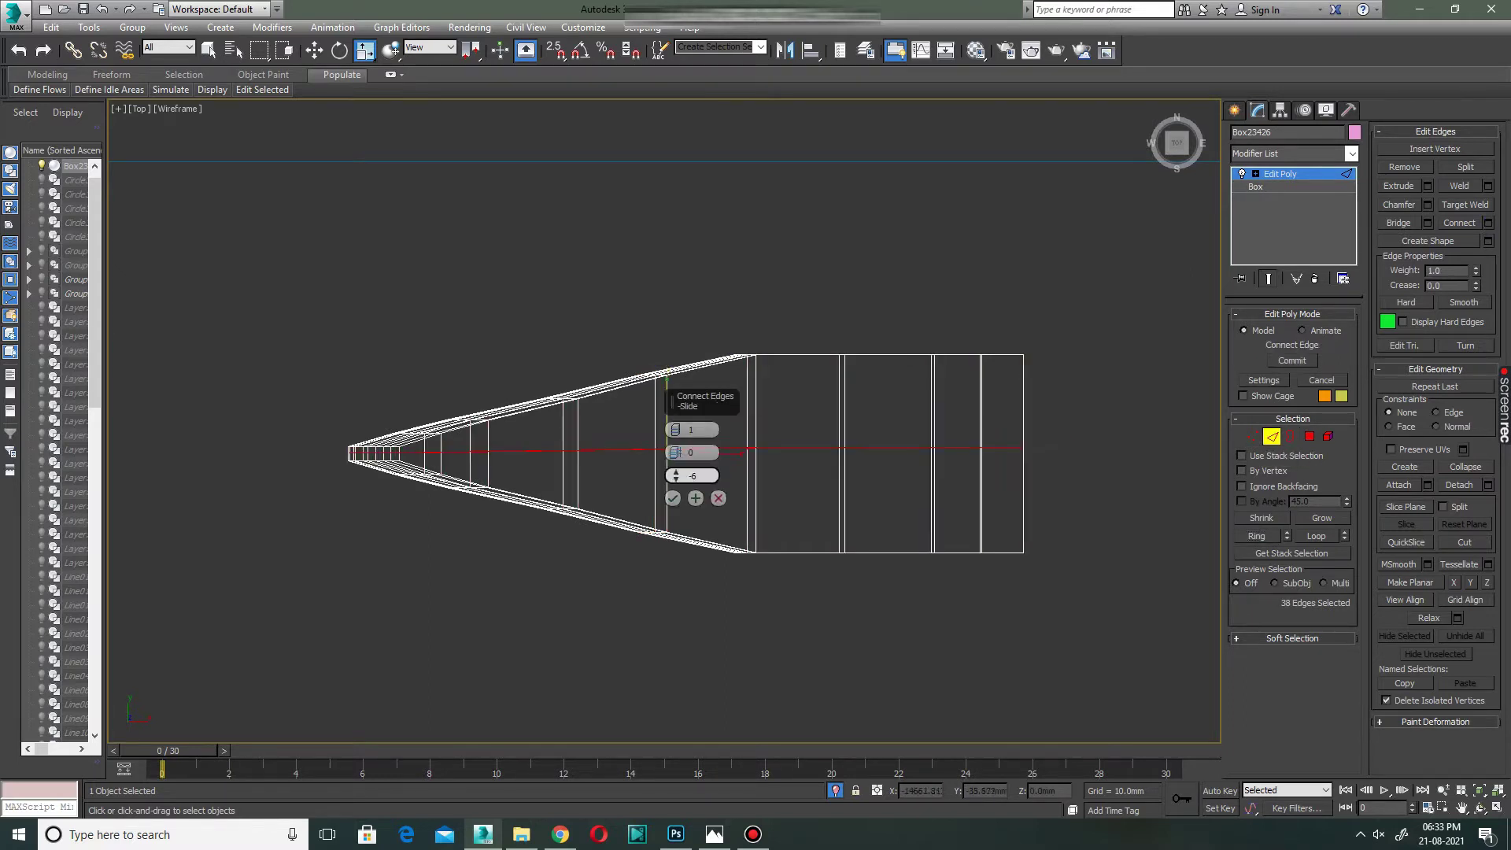
{"action": "left_click", "coordinate": [676, 426]}
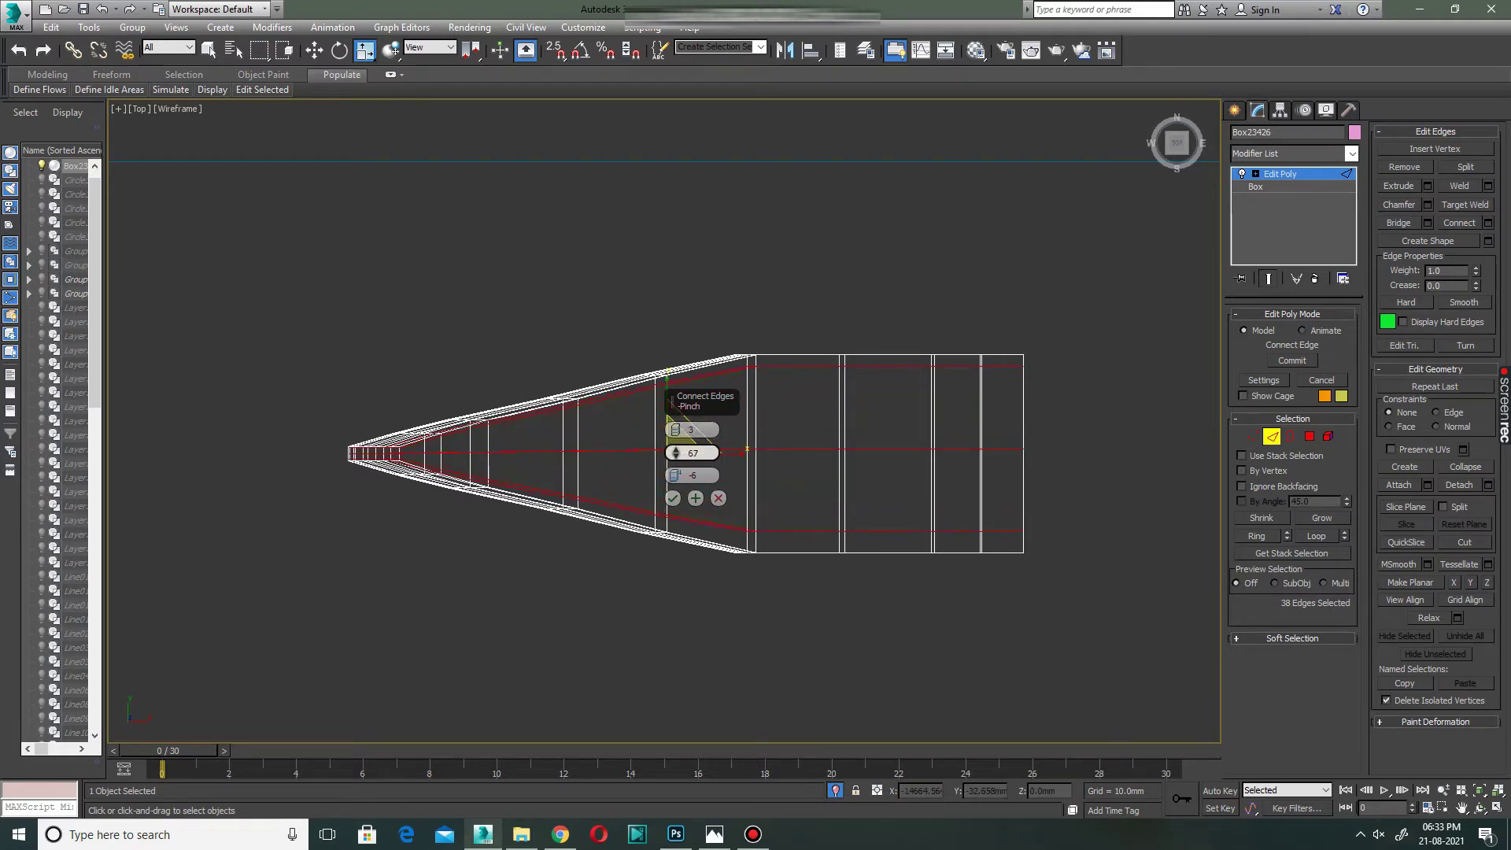
{"action": "left_click", "coordinate": [672, 498]}
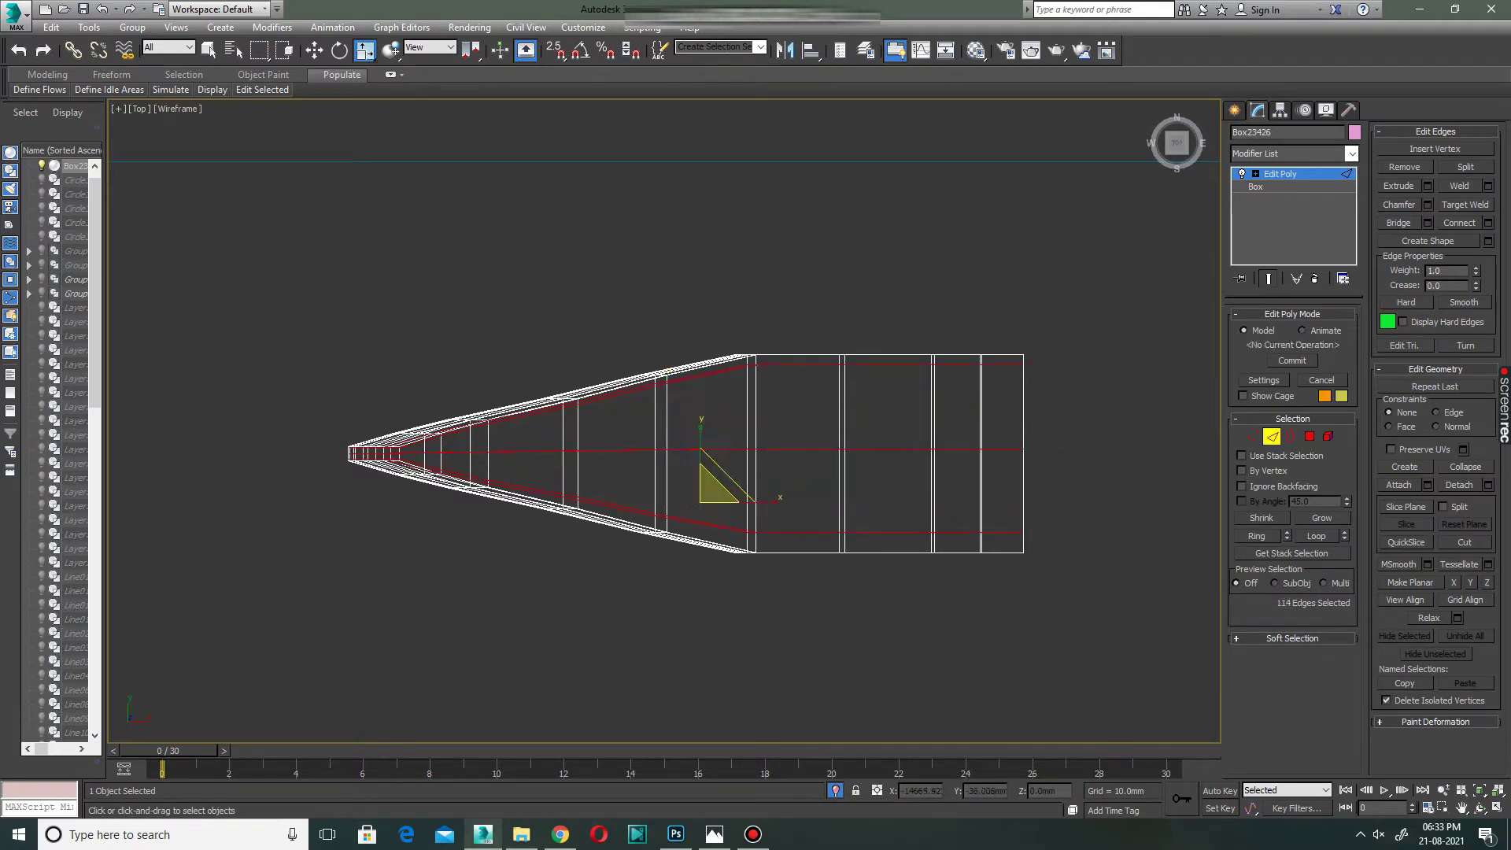
{"action": "key", "text": "1"}
{"action": "left_click_drag", "start_coordinate": [410, 409], "coordinate": [437, 495]}
Move the middle row of tip vertices along X, then inspect in Front and Perspective.
{"action": "scroll", "coordinate": [374, 435], "scroll_direction": "up", "scroll_amount": 5}
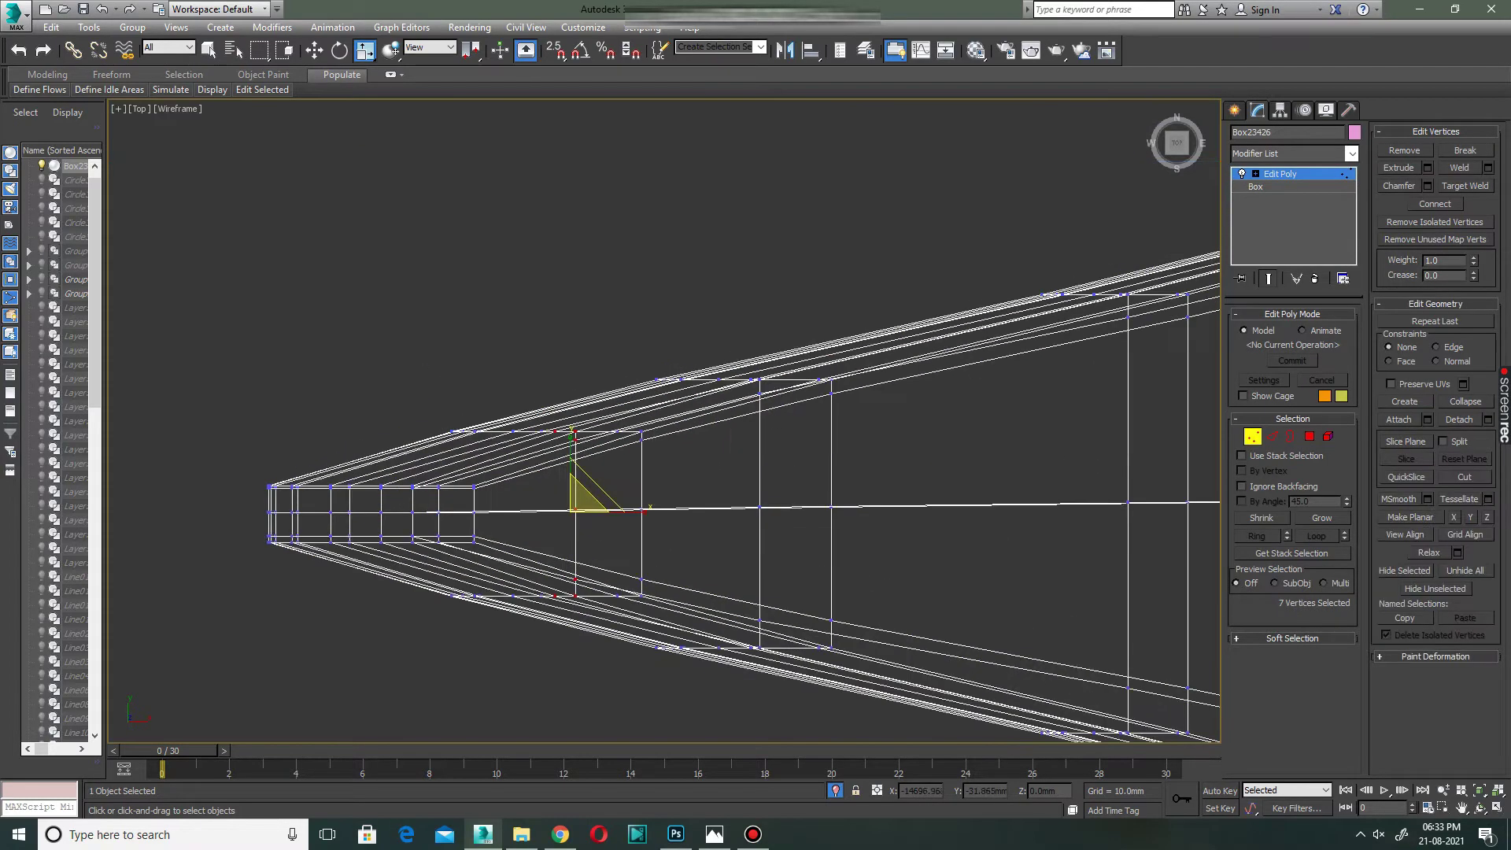
{"action": "mouse_move", "coordinate": [246, 509]}
{"action": "left_mouse_down"}
{"action": "mouse_move", "coordinate": [477, 516]}
{"action": "mouse_move", "coordinate": [350, 512]}
{"action": "left_mouse_up"}
{"action": "key", "text": "w"}
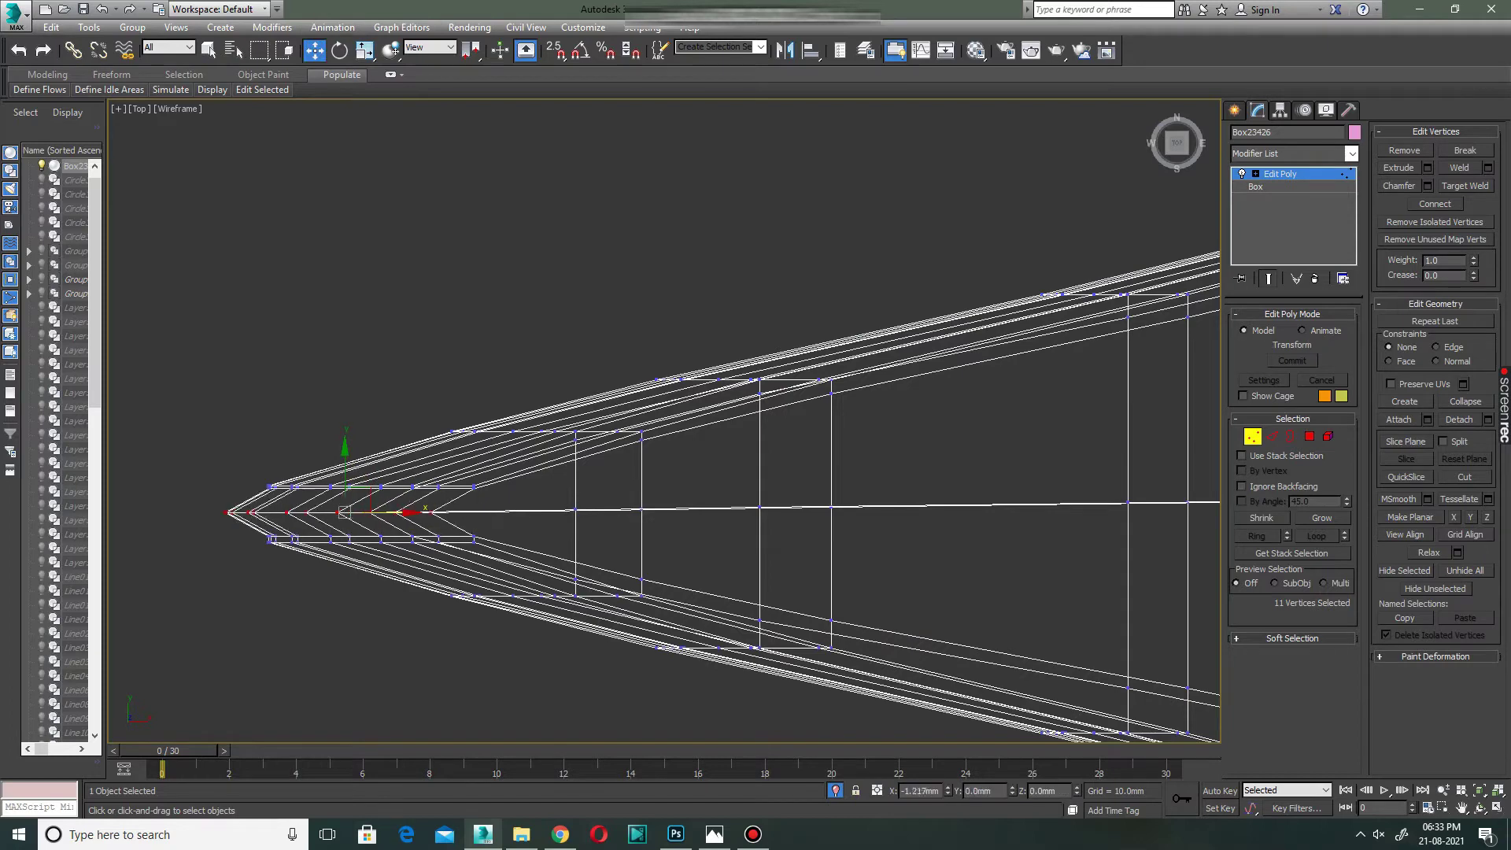
{"action": "key", "text": "super+shift"}
{"action": "key", "text": "super+shift"}
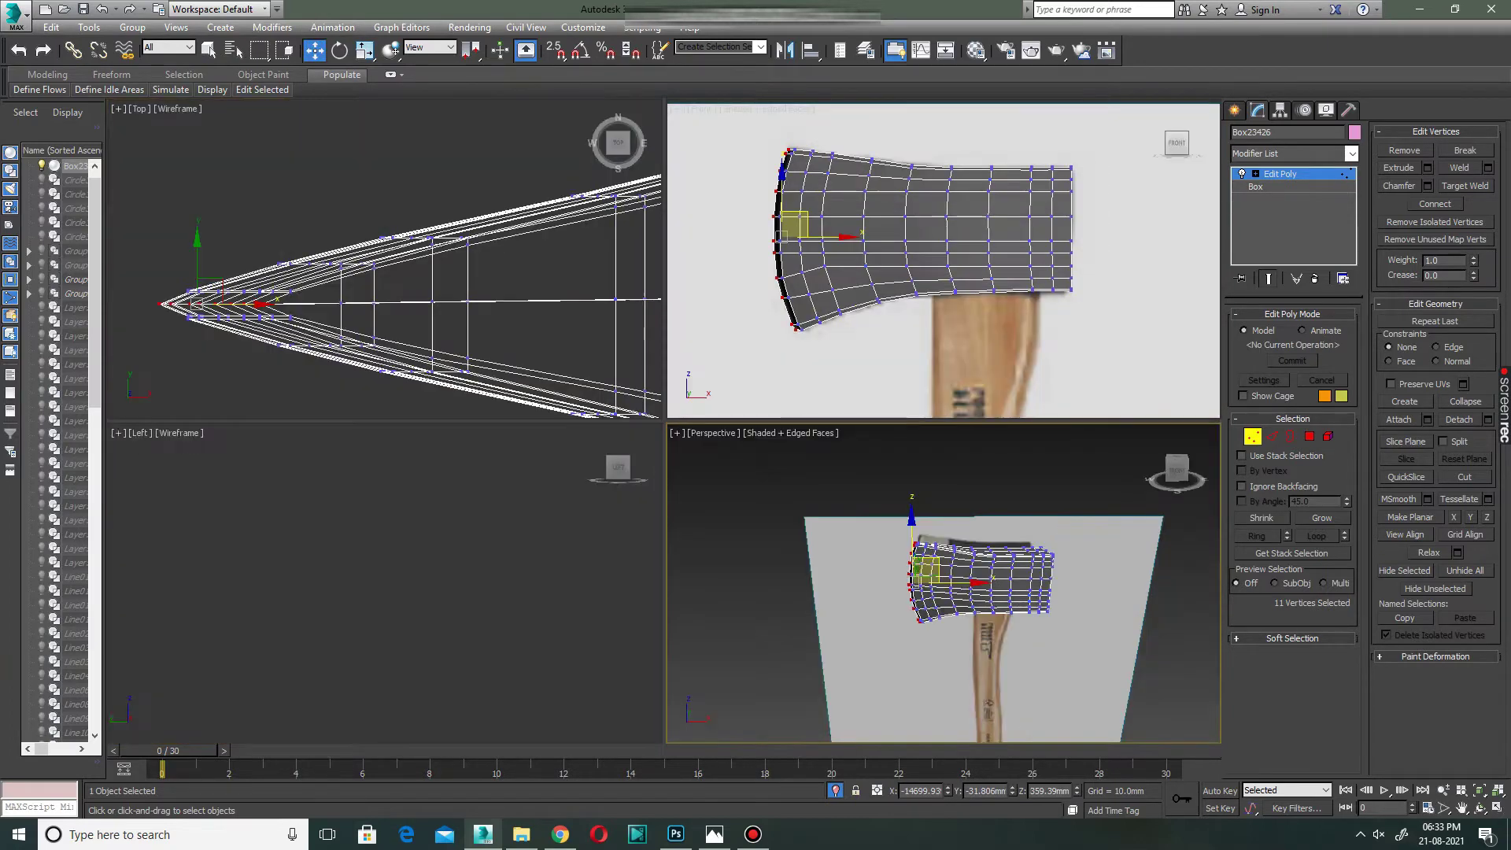
{"action": "scroll", "coordinate": [585, 393], "scroll_direction": "down", "scroll_amount": 3}
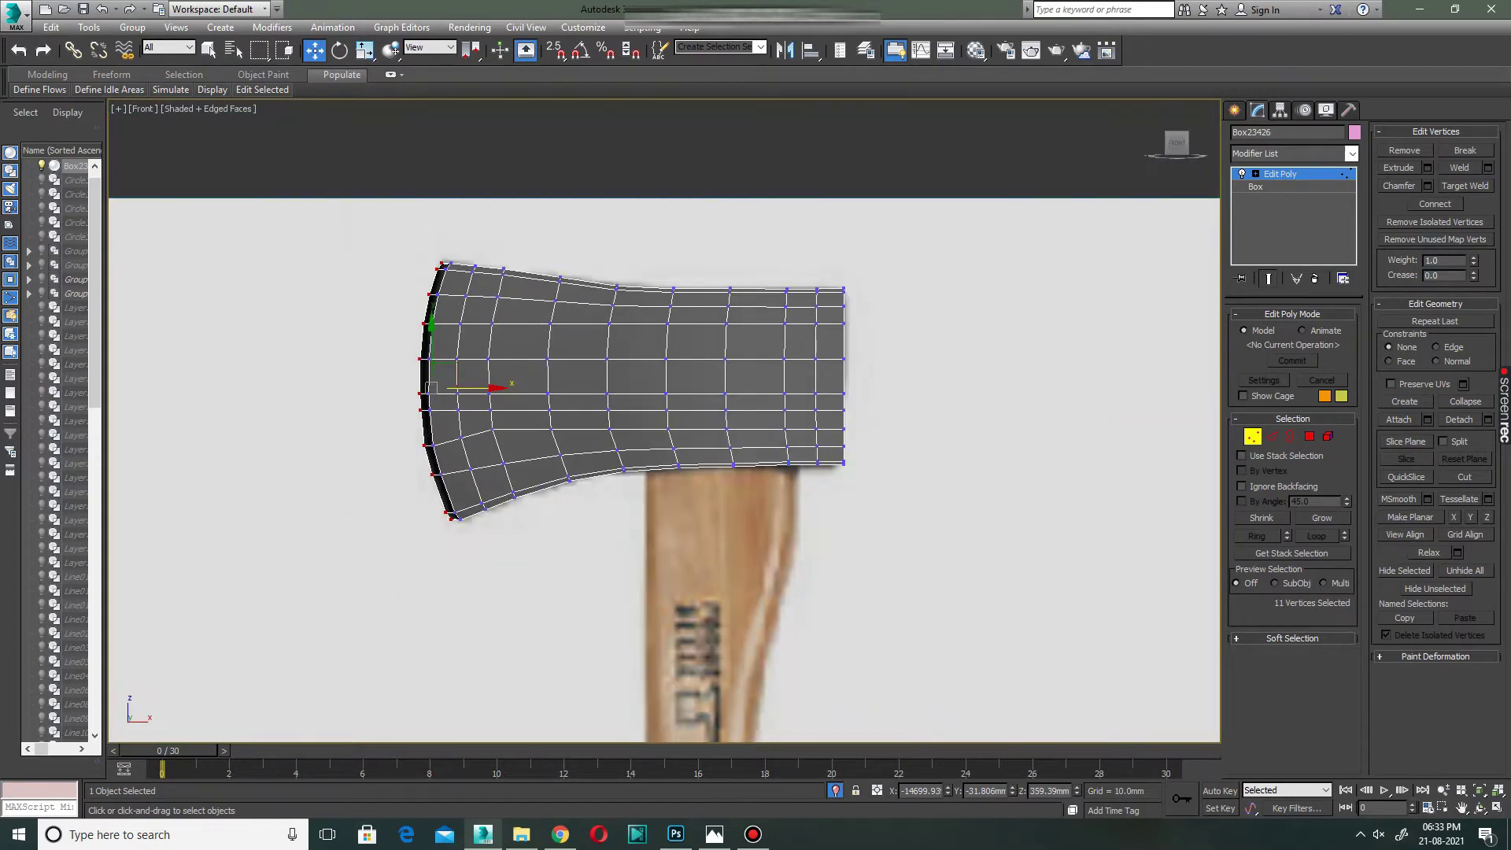
{"action": "scroll", "coordinate": [582, 292], "scroll_direction": "up", "scroll_amount": 2}
{"action": "key", "text": "super+shift"}
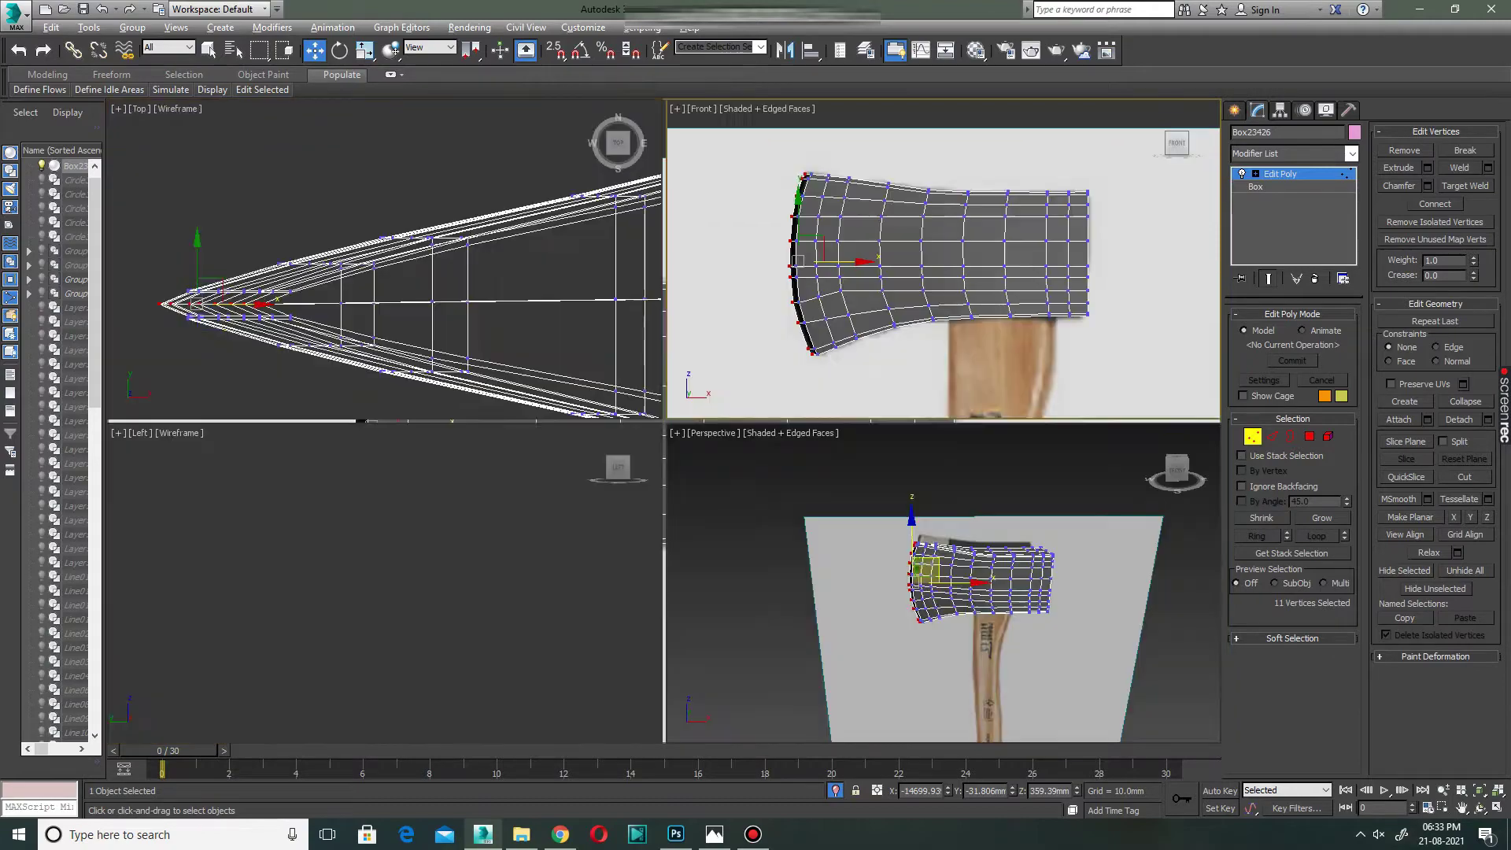
{"action": "mouse_move", "coordinate": [663, 421]}
{"action": "middle_mouse_down", "text": "alt"}
{"action": "mouse_move", "coordinate": [708, 378]}
{"action": "mouse_move", "coordinate": [677, 441]}
{"action": "mouse_move", "coordinate": [700, 315]}
{"action": "mouse_move", "coordinate": [700, 409]}
{"action": "mouse_move", "coordinate": [779, 429]}
{"action": "mouse_move", "coordinate": [681, 403]}
{"action": "middle_mouse_up", "text": "alt"}
Scale the first two blade edge rings along Y to thin the blade near the tip.
{"action": "key", "text": "super+shift"}
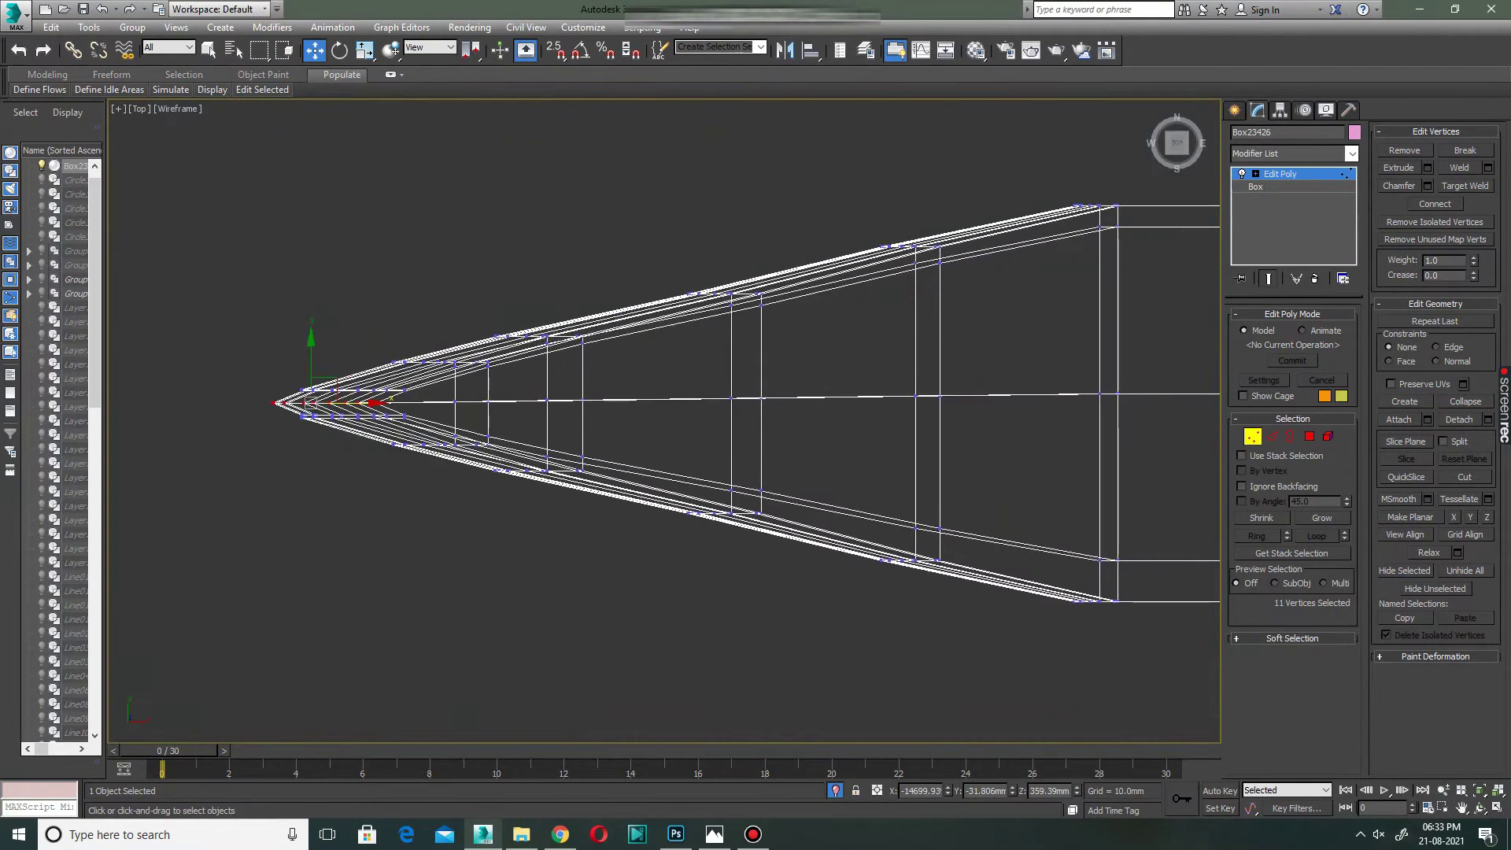
{"action": "left_click_drag", "start_coordinate": [500, 287], "coordinate": [588, 358]}
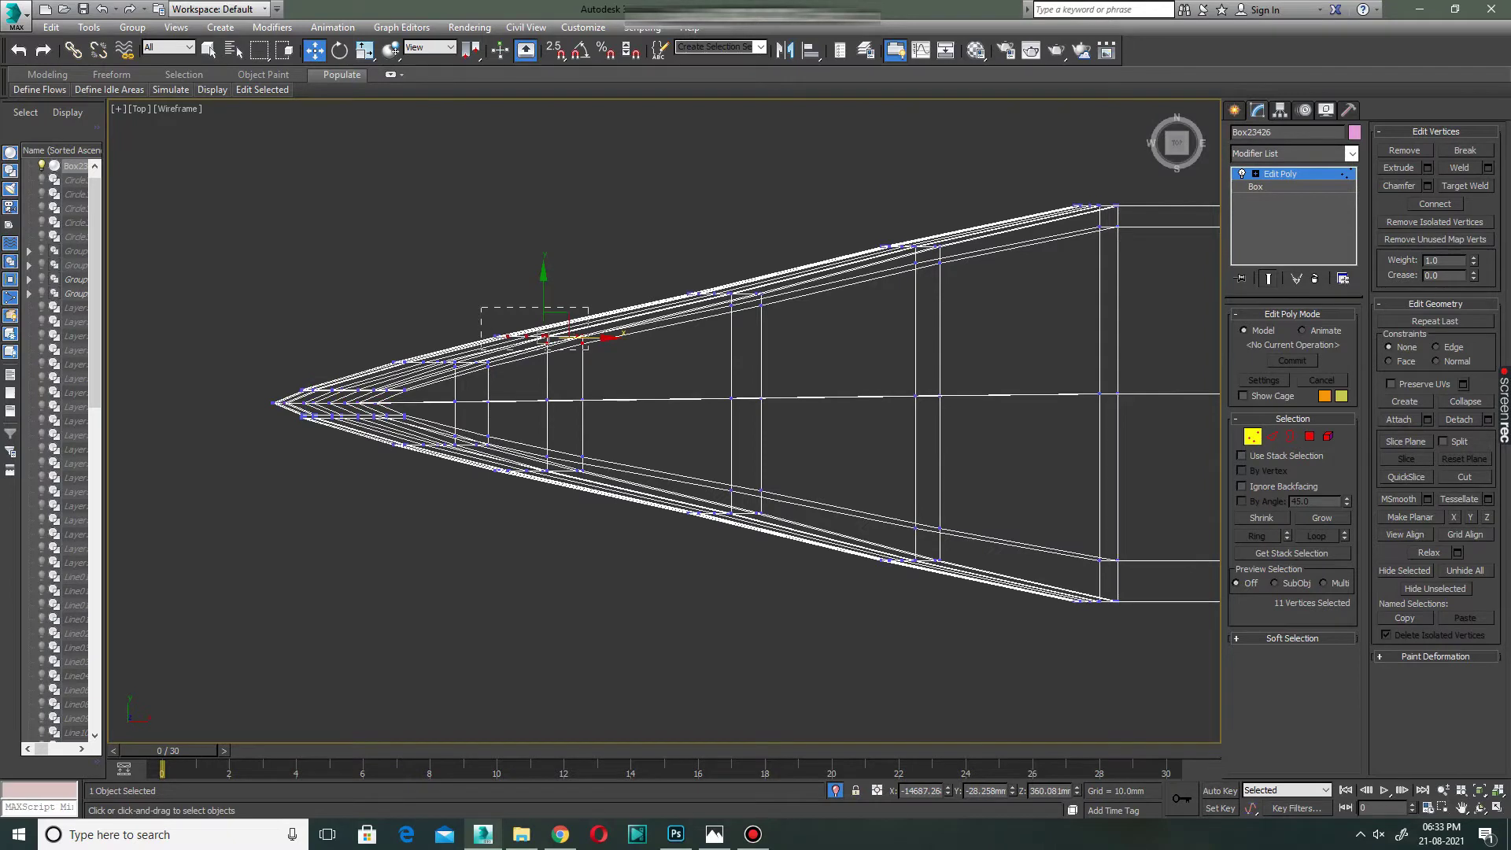
{"action": "key", "text": "2"}
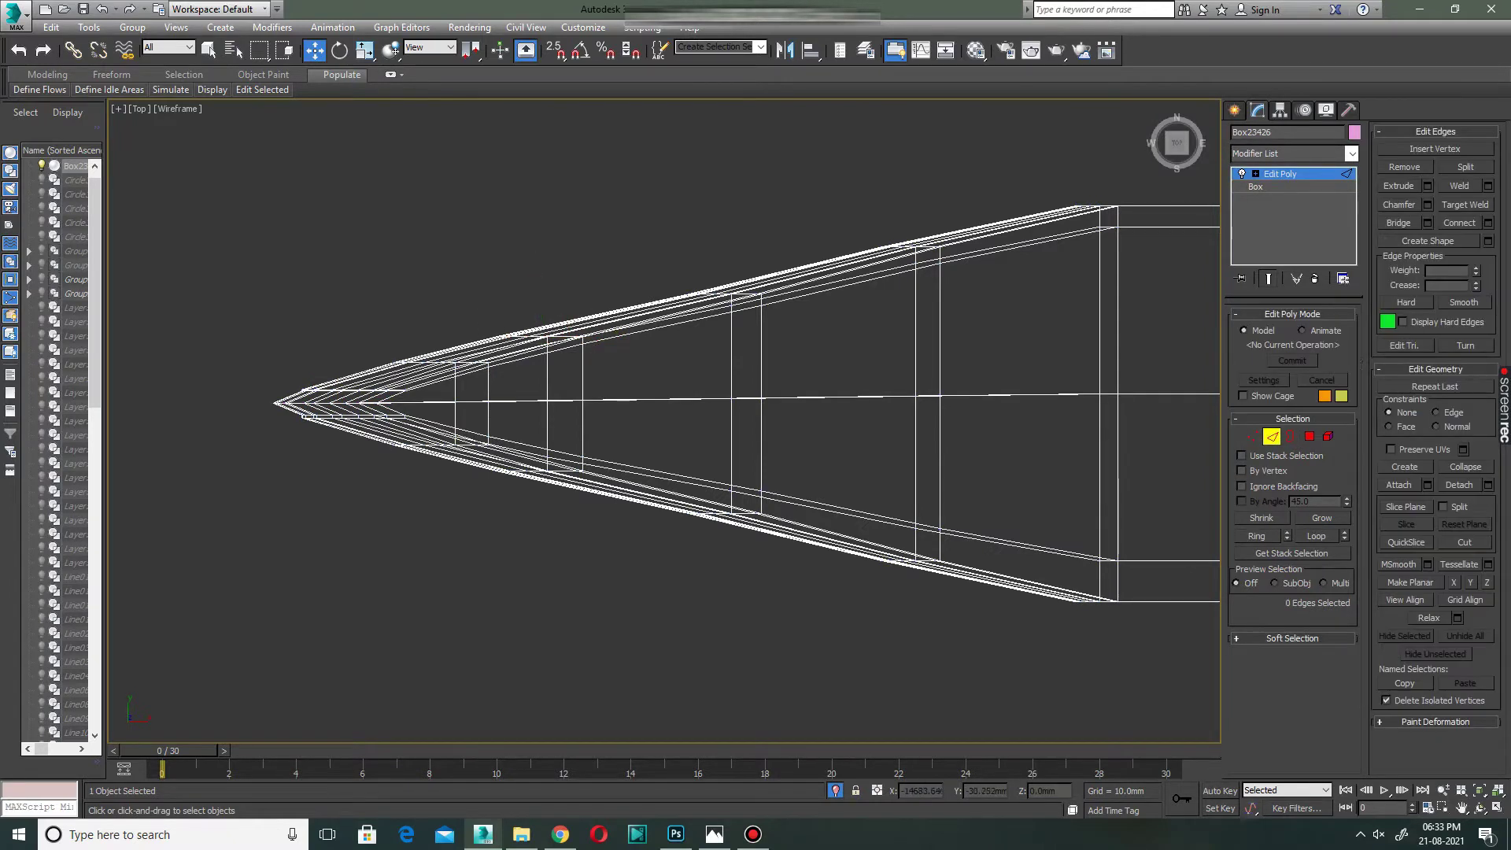
{"action": "left_click_drag", "start_coordinate": [524, 315], "coordinate": [594, 480]}
{"action": "key", "text": "r"}
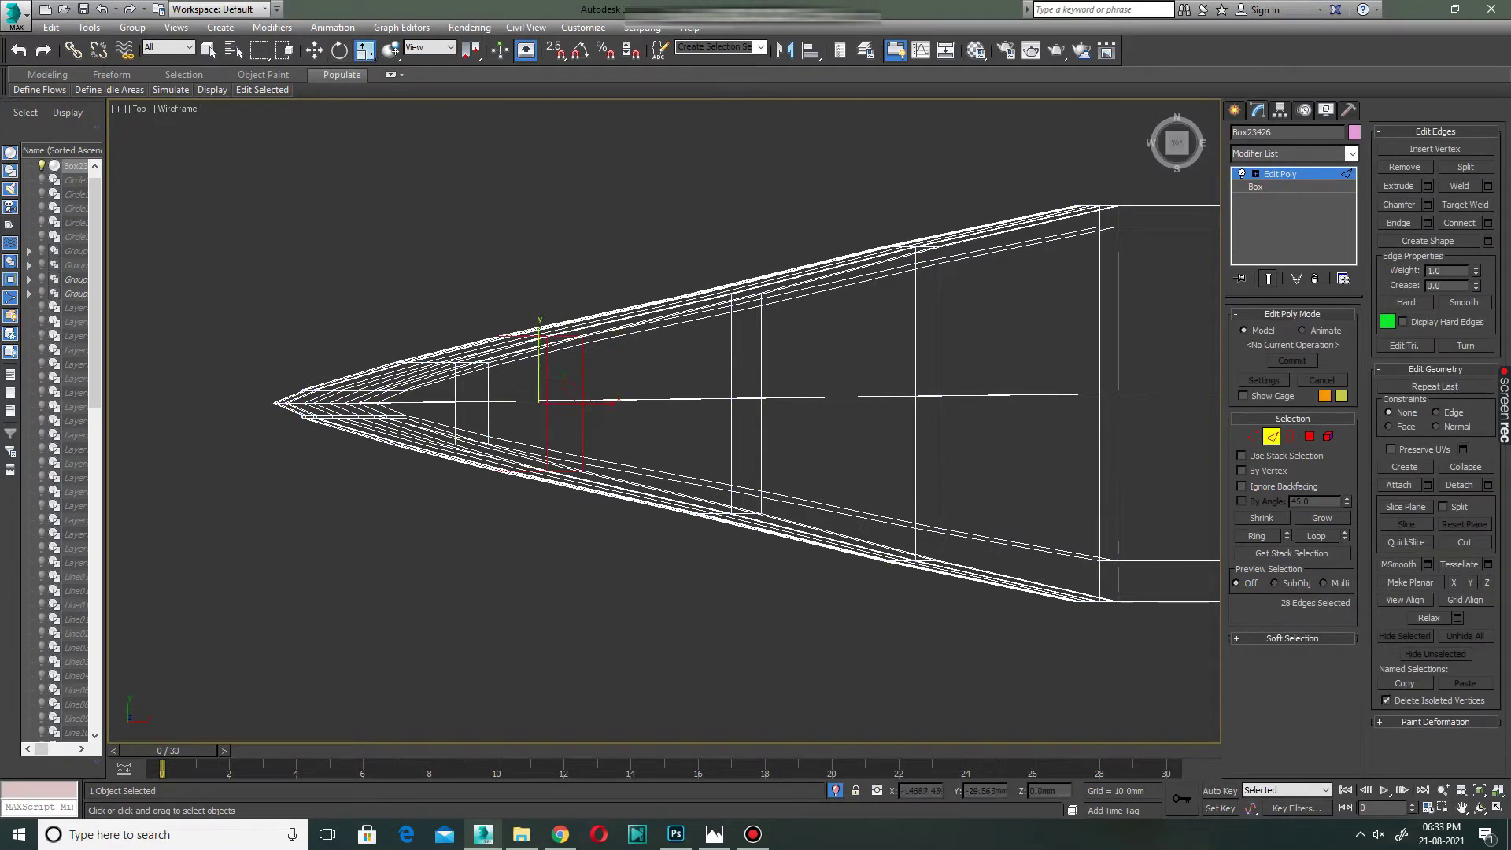
{"action": "mouse_move", "coordinate": [540, 338]}
{"action": "left_mouse_down"}
{"action": "mouse_move", "coordinate": [539, 370]}
{"action": "mouse_move", "coordinate": [547, 360]}
{"action": "left_mouse_up"}
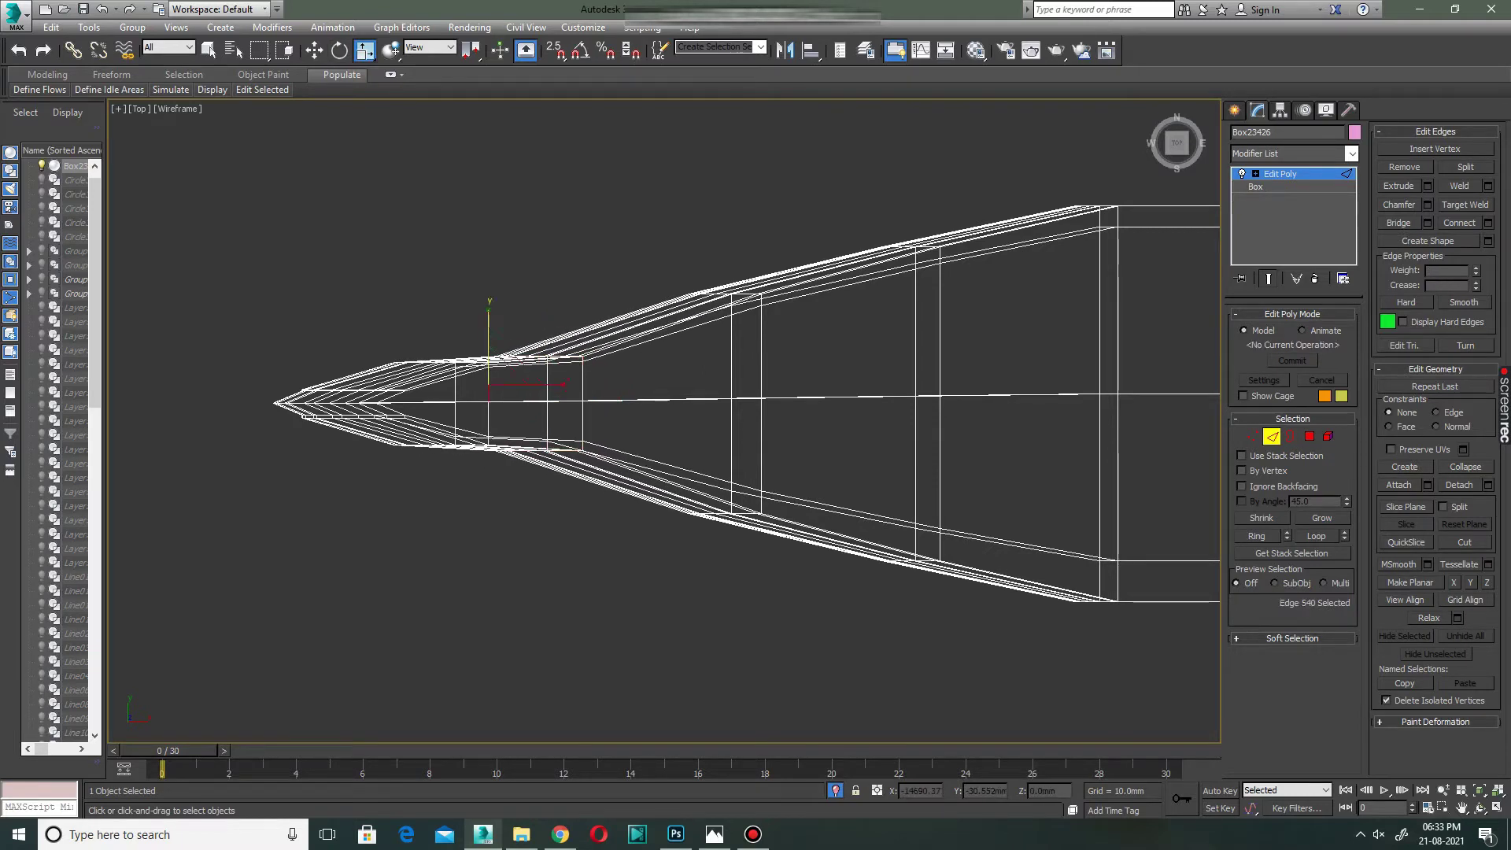
{"action": "key", "text": "alt+l"}
{"action": "left_click_drag", "start_coordinate": [438, 346], "coordinate": [438, 377]}
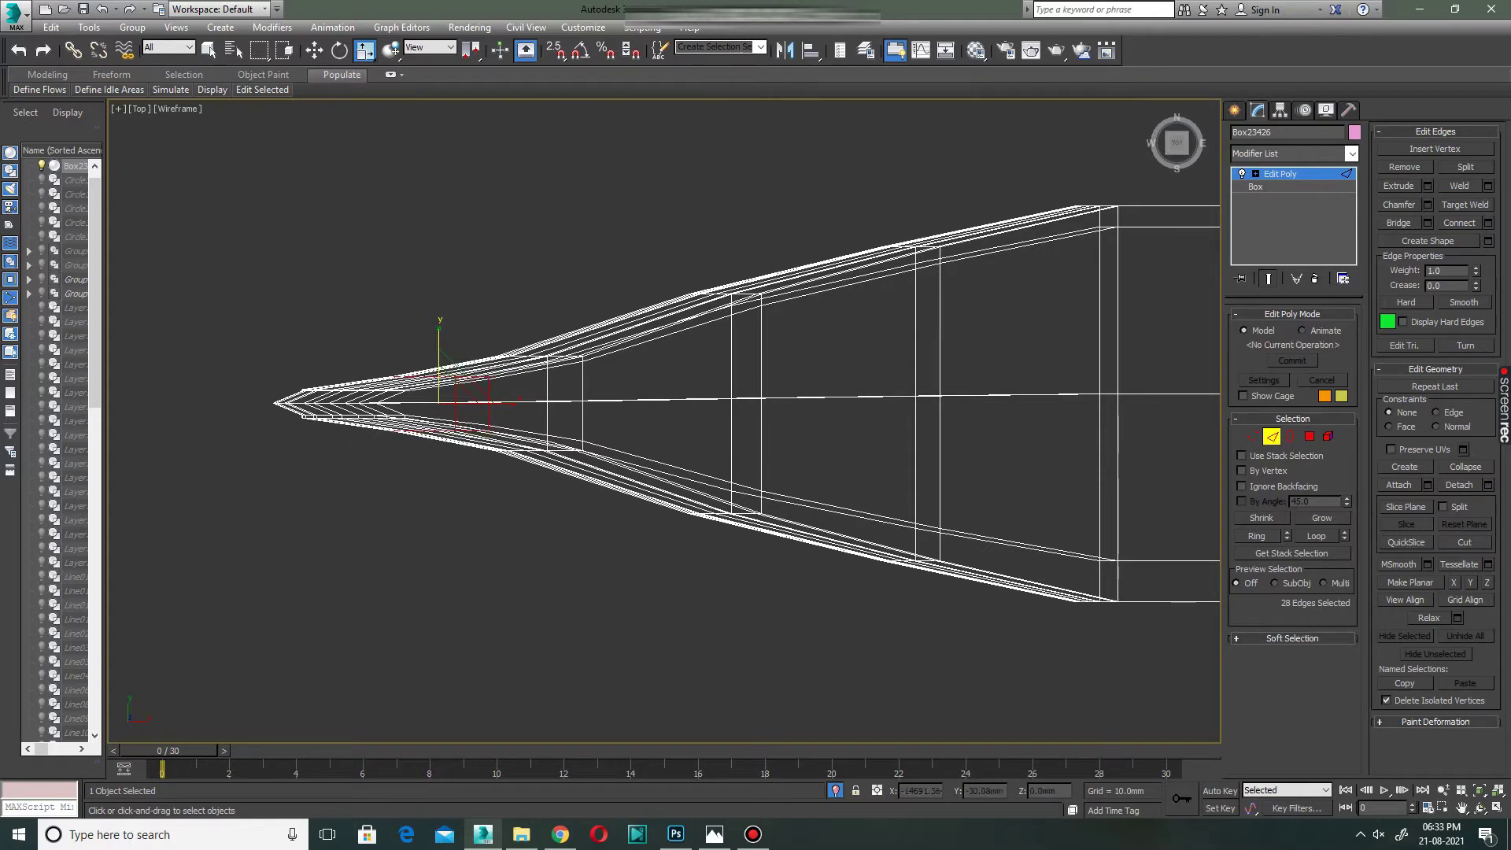
Squeeze the next two edge rings toward the back thinner, then orbit in Perspective.
{"action": "double_click", "coordinate": [732, 456]}
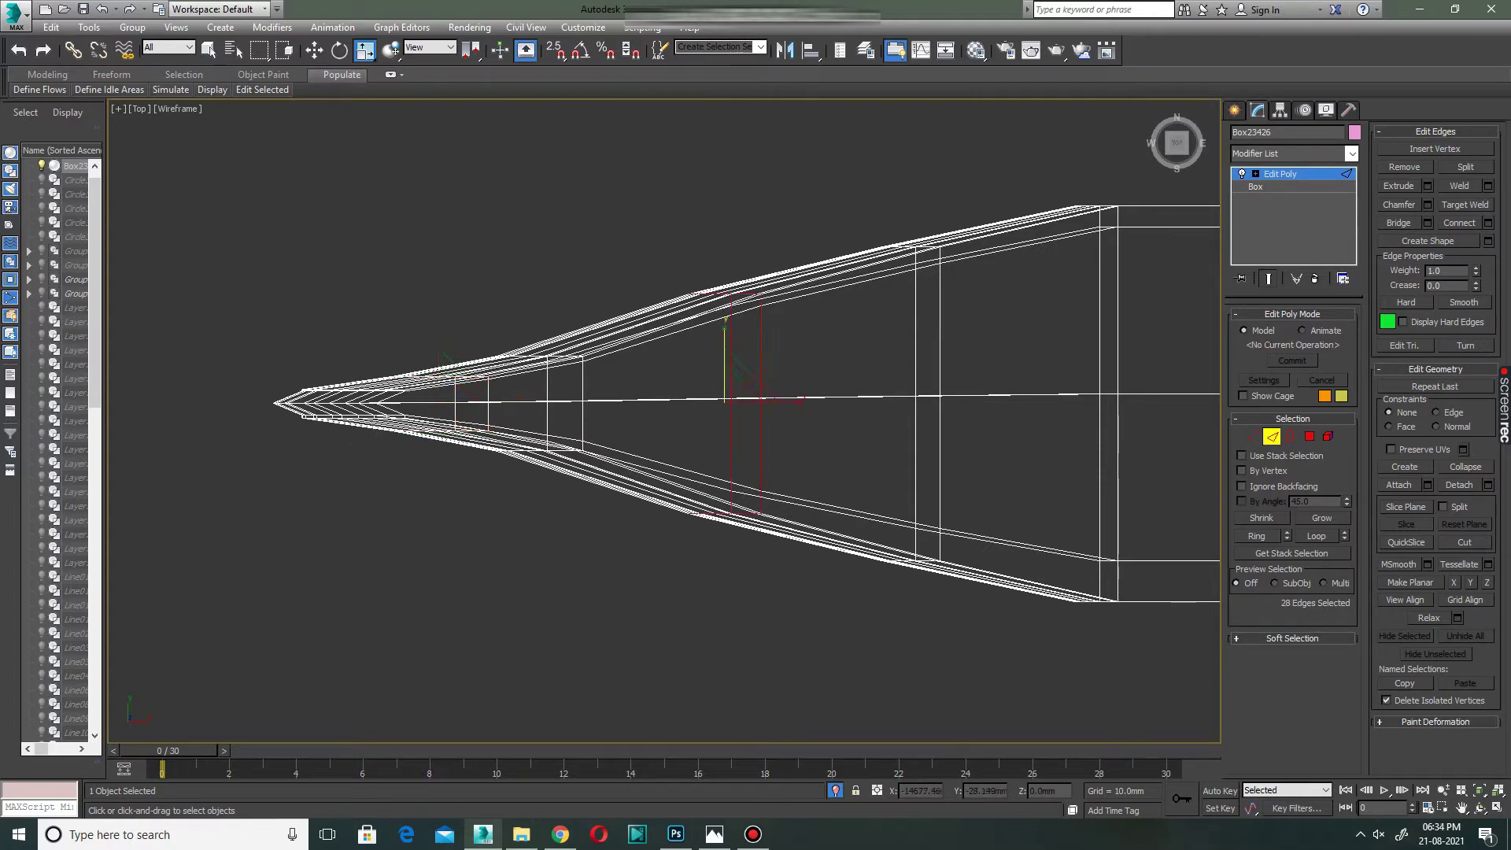
{"action": "left_click_drag", "start_coordinate": [725, 347], "coordinate": [724, 374]}
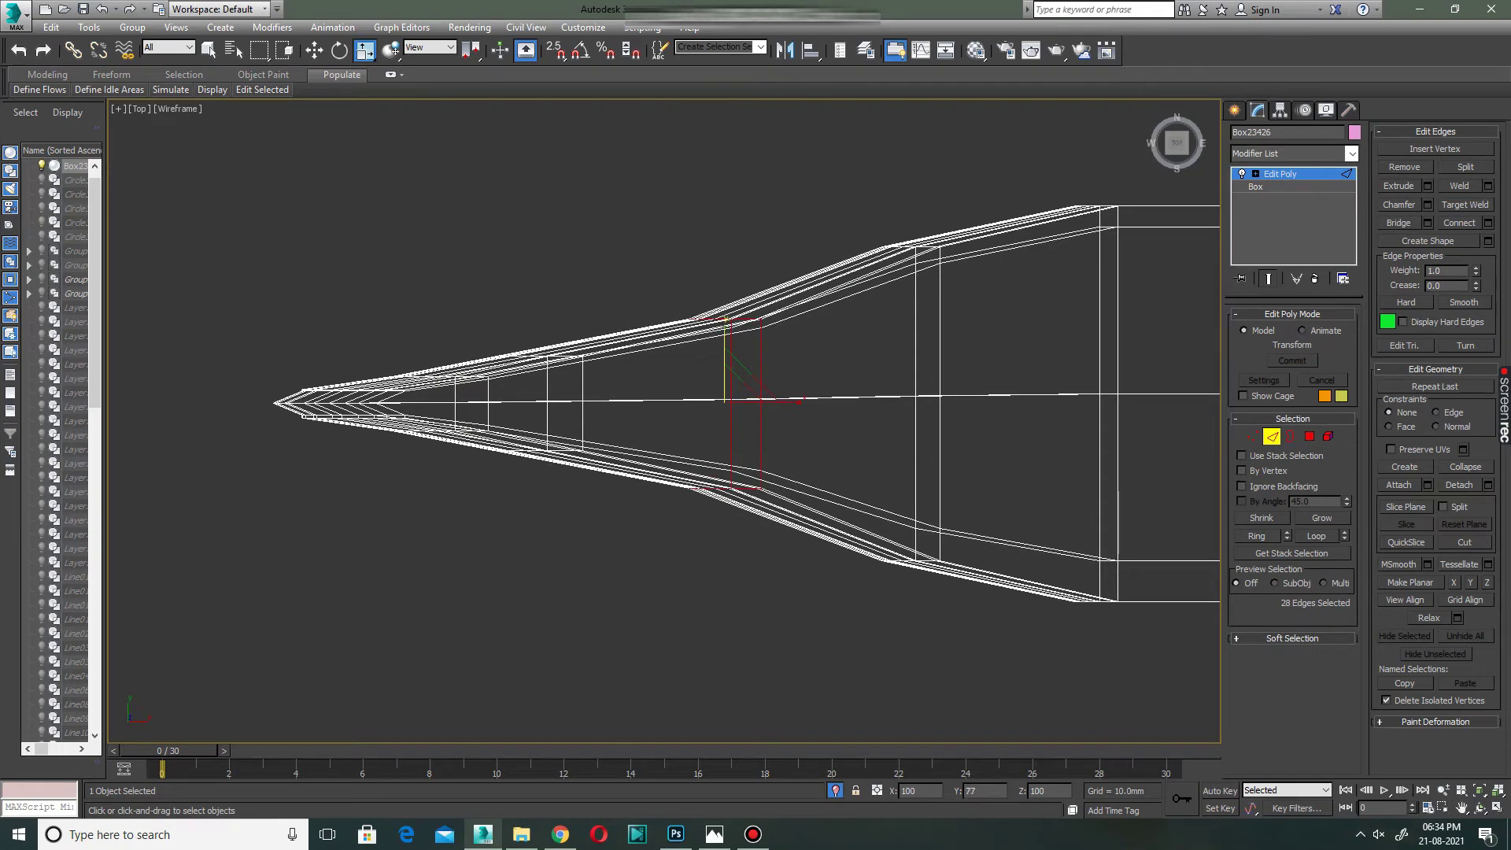
{"action": "middle_click_drag", "start_coordinate": [725, 374], "coordinate": [571, 374]}
{"action": "double_click", "coordinate": [761, 503]}
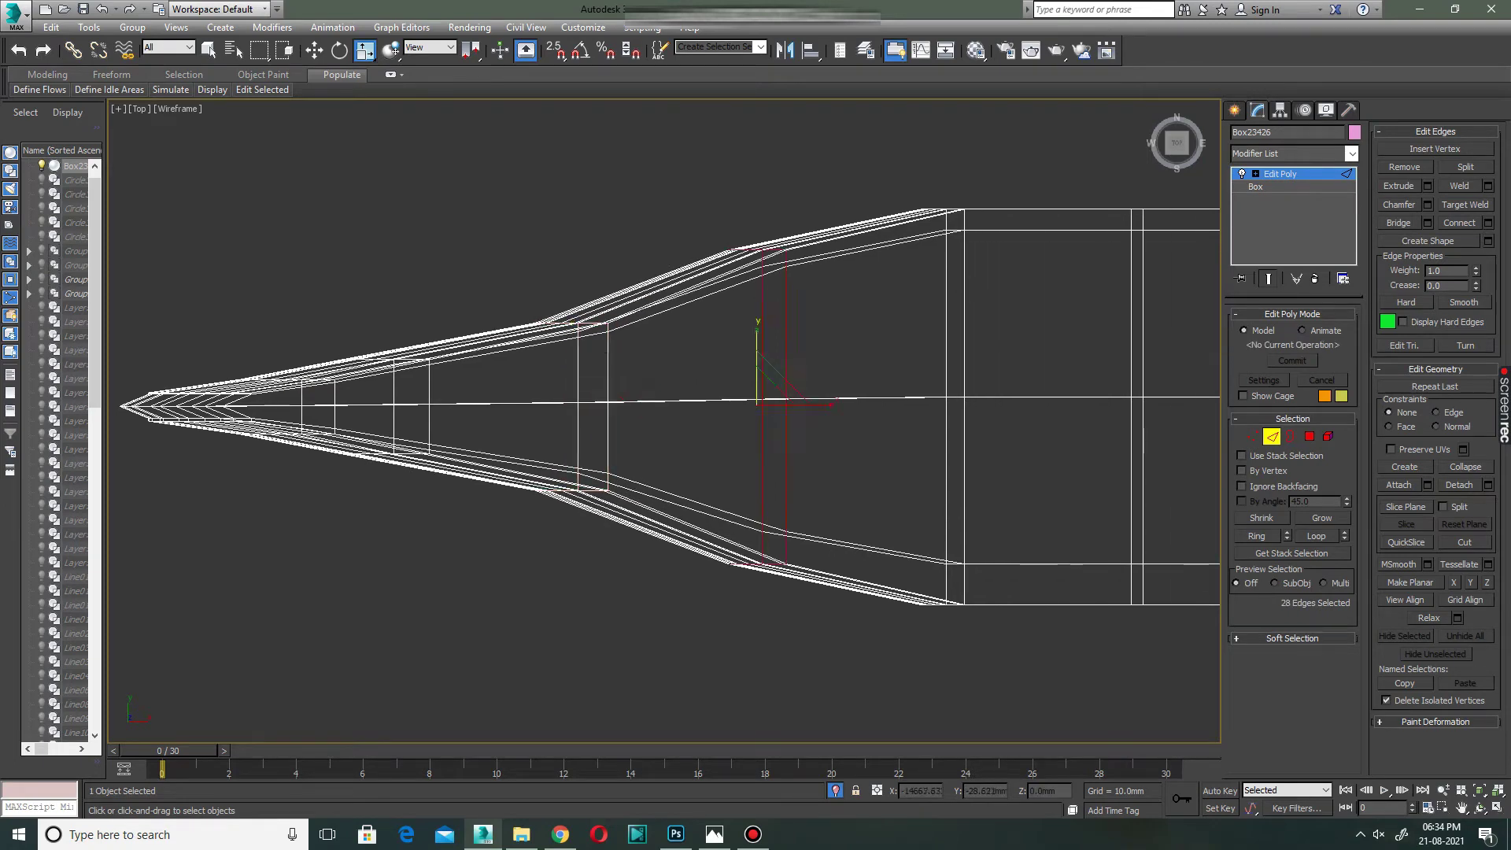
{"action": "left_click_drag", "start_coordinate": [767, 369], "coordinate": [767, 388]}
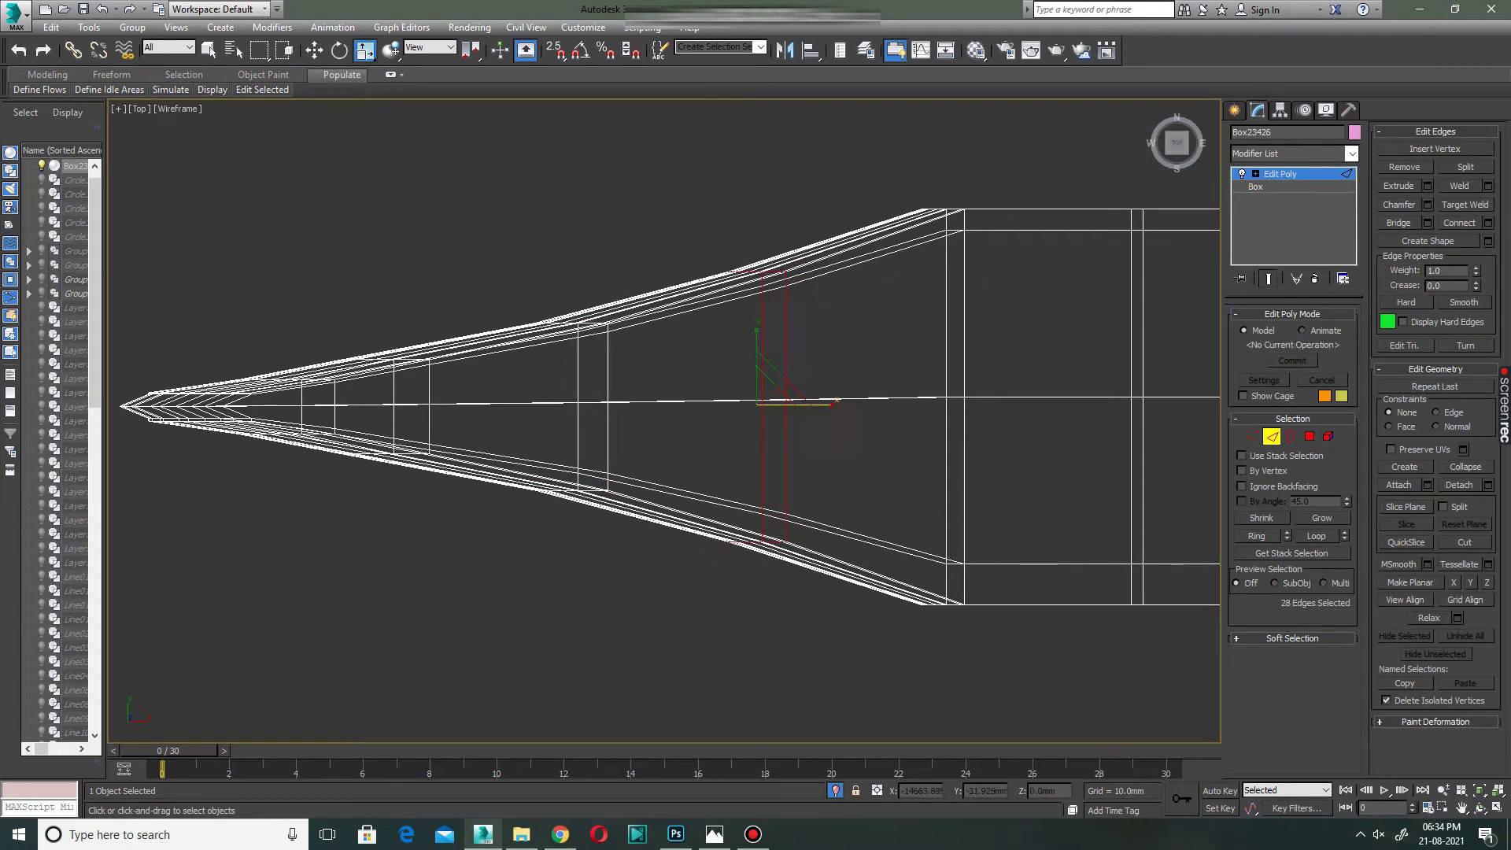
{"action": "key", "text": "p"}
{"action": "mouse_move", "coordinate": [661, 417]}
{"action": "middle_mouse_down", "text": "alt"}
{"action": "mouse_move", "coordinate": [708, 378]}
{"action": "mouse_move", "coordinate": [787, 409]}
{"action": "mouse_move", "coordinate": [740, 417]}
{"action": "mouse_move", "coordinate": [709, 377]}
{"action": "mouse_move", "coordinate": [756, 409]}
{"action": "mouse_move", "coordinate": [818, 394]}
{"action": "middle_mouse_up", "text": "alt"}
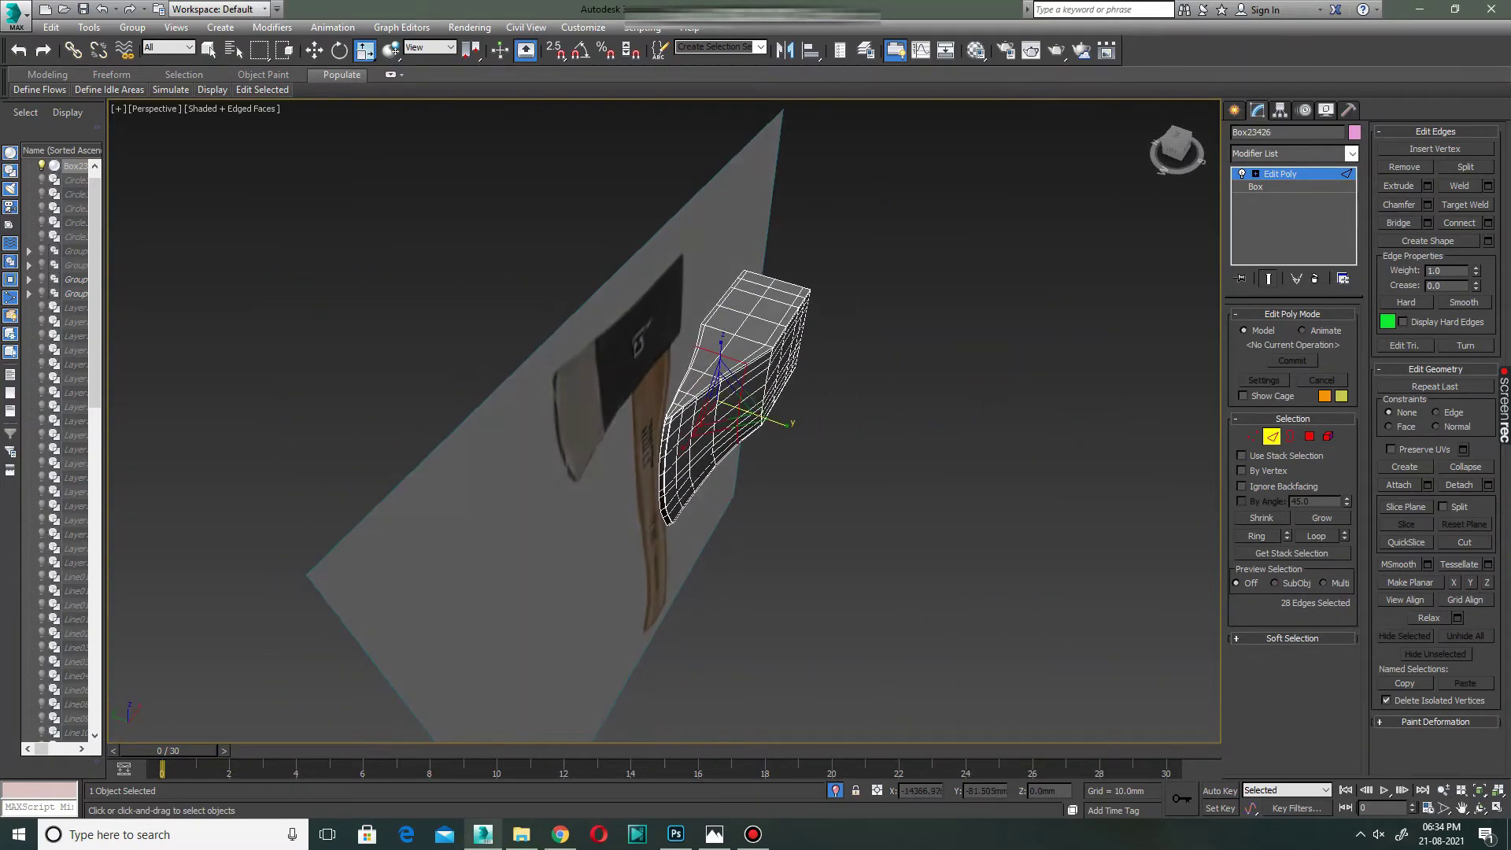
Select the edge loop along the blade's top edge and extend it with Loop.
{"action": "mouse_move", "coordinate": [708, 409]}
{"action": "middle_mouse_down", "text": "alt"}
{"action": "mouse_move", "coordinate": [755, 393]}
{"action": "mouse_move", "coordinate": [756, 370]}
{"action": "mouse_move", "coordinate": [756, 401]}
{"action": "mouse_move", "coordinate": [787, 425]}
{"action": "mouse_move", "coordinate": [755, 377]}
{"action": "middle_mouse_up", "text": "alt"}
{"action": "scroll", "coordinate": [758, 456], "scroll_direction": "up", "scroll_amount": 3}
{"action": "double_click", "coordinate": [645, 303]}
{"action": "scroll", "coordinate": [756, 393], "scroll_direction": "up", "scroll_amount": 4}
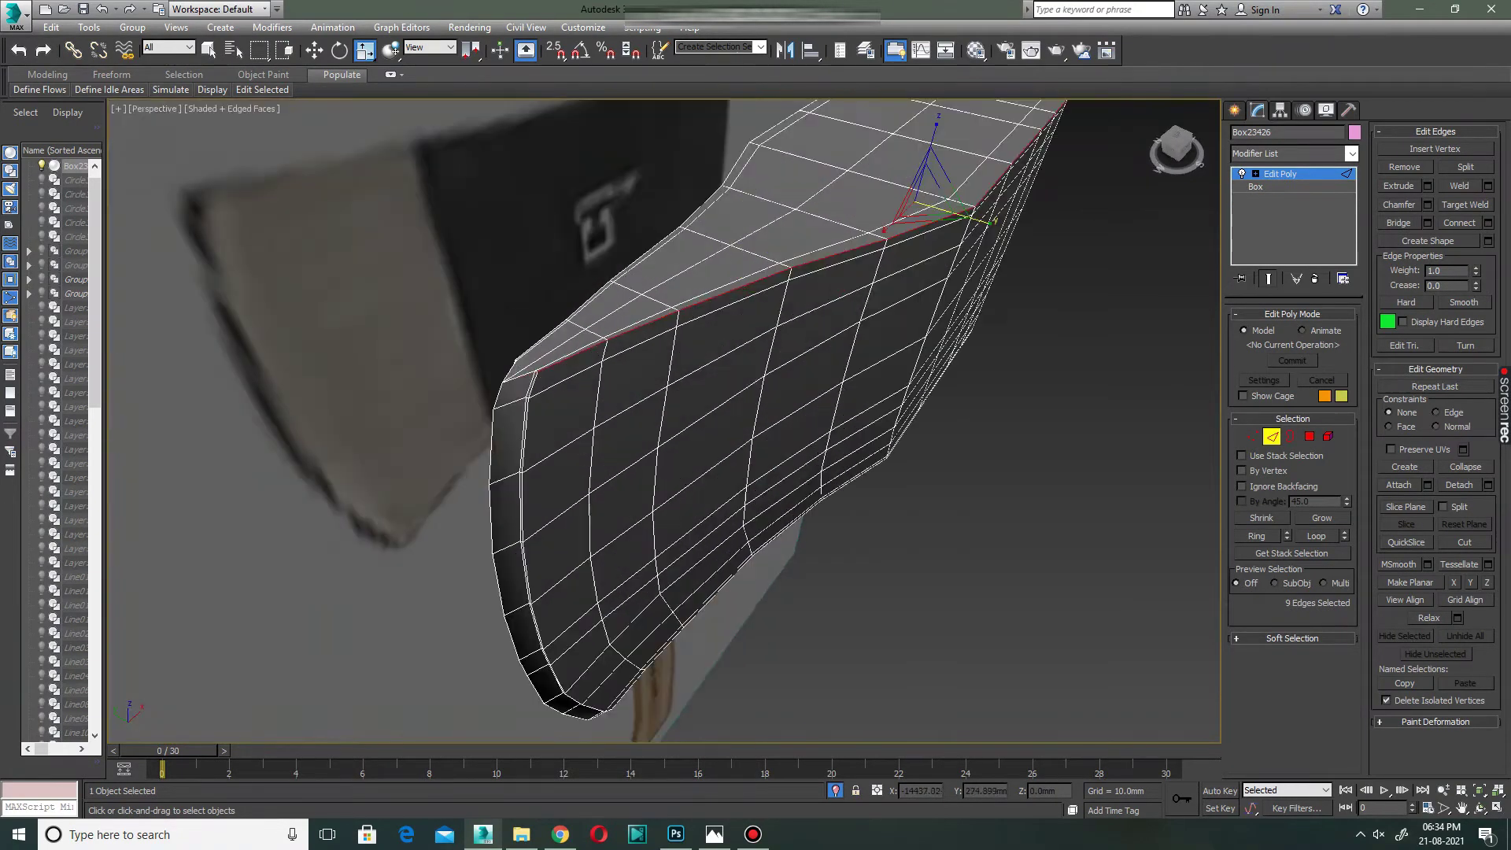
{"action": "key", "text": "alt+l"}
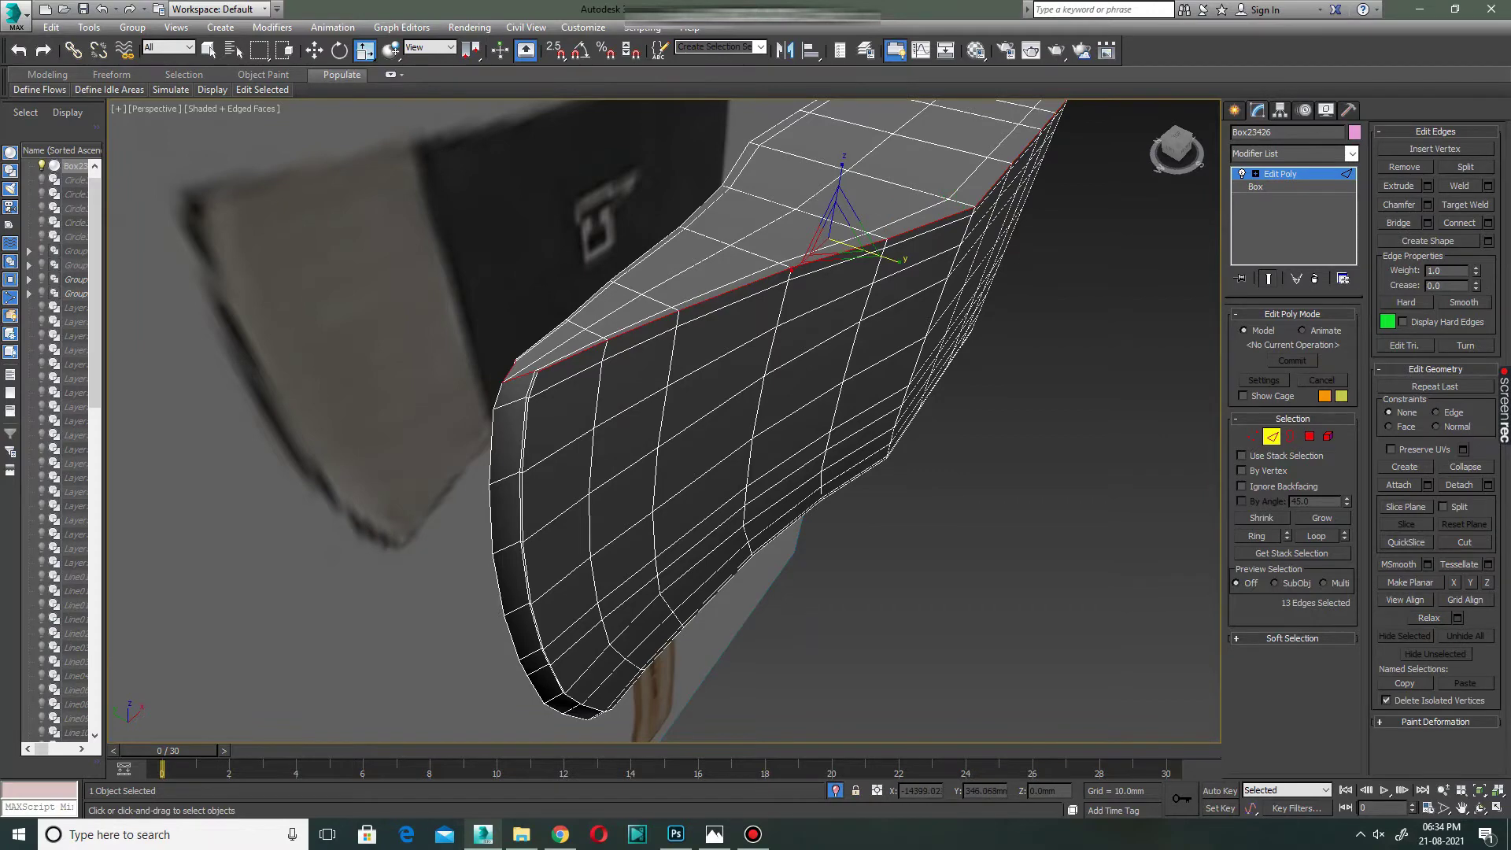
{"action": "middle_click_drag", "start_coordinate": [708, 409], "coordinate": [834, 409], "text": "alt"}
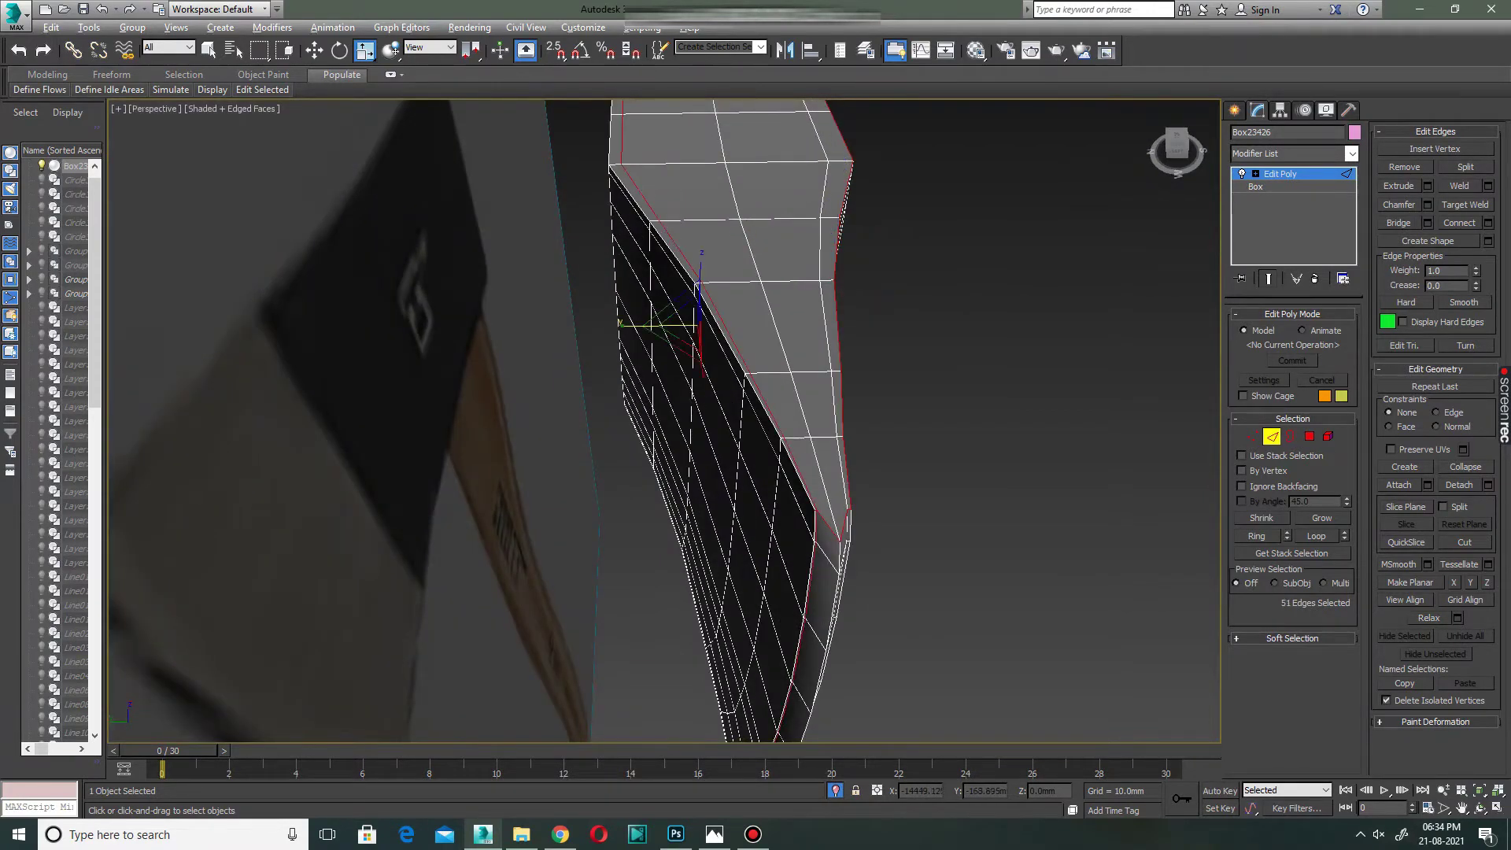
{"action": "middle_click_drag", "start_coordinate": [708, 409], "coordinate": [834, 409], "text": "alt"}
Clear the selection, then reselect the blade's top loop and extend to the full outline loops.
{"action": "key", "text": "ctrl+d"}
{"action": "scroll", "coordinate": [664, 421], "scroll_direction": "up", "scroll_amount": 5}
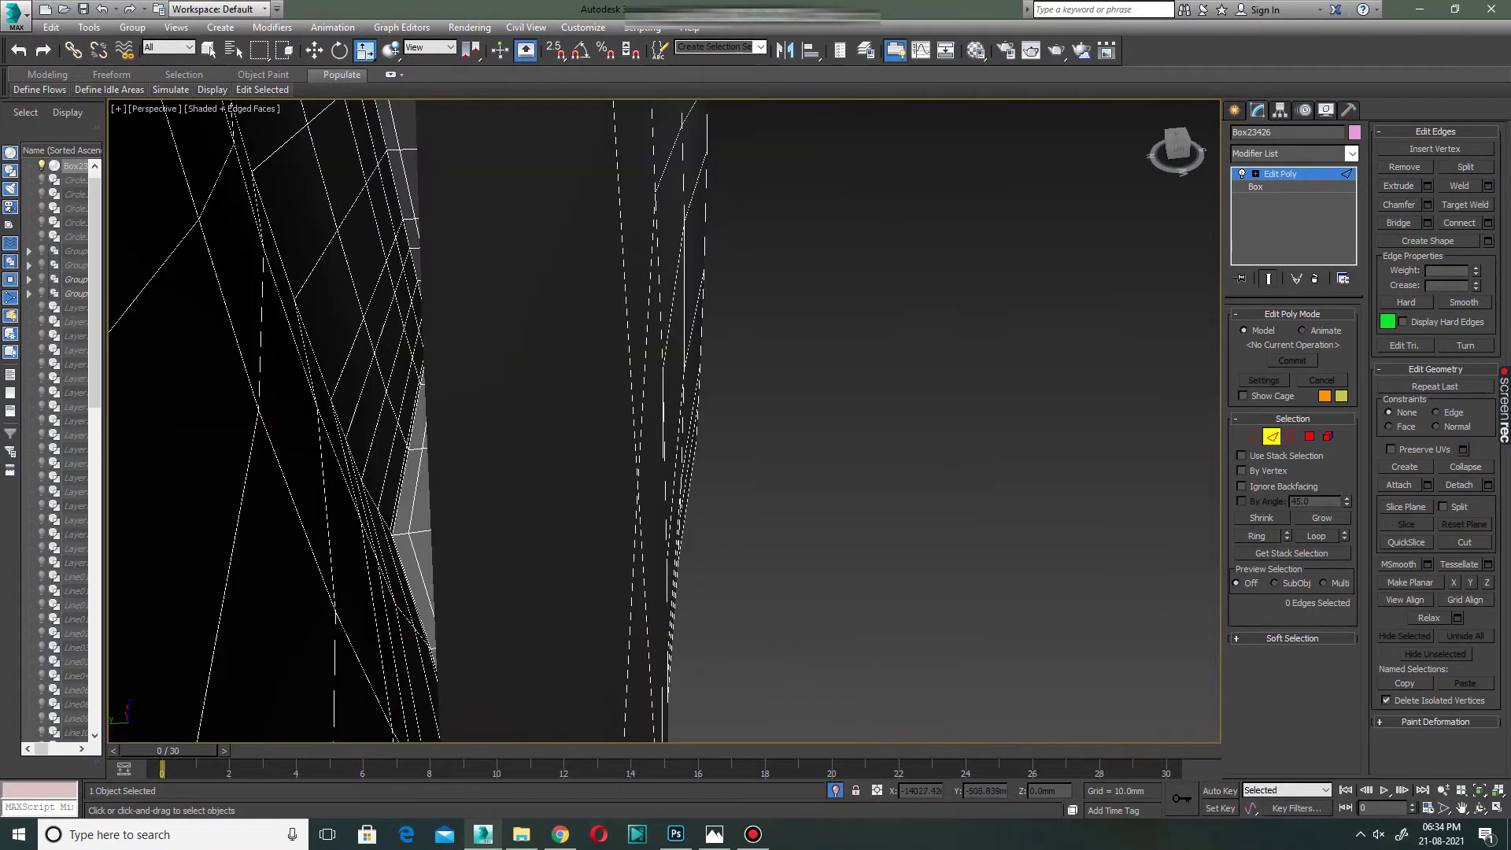
{"action": "scroll", "coordinate": [665, 421], "scroll_direction": "down", "scroll_amount": 5}
{"action": "double_click", "coordinate": [882, 292]}
{"action": "middle_click_drag", "start_coordinate": [708, 409], "coordinate": [756, 409], "text": "alt"}
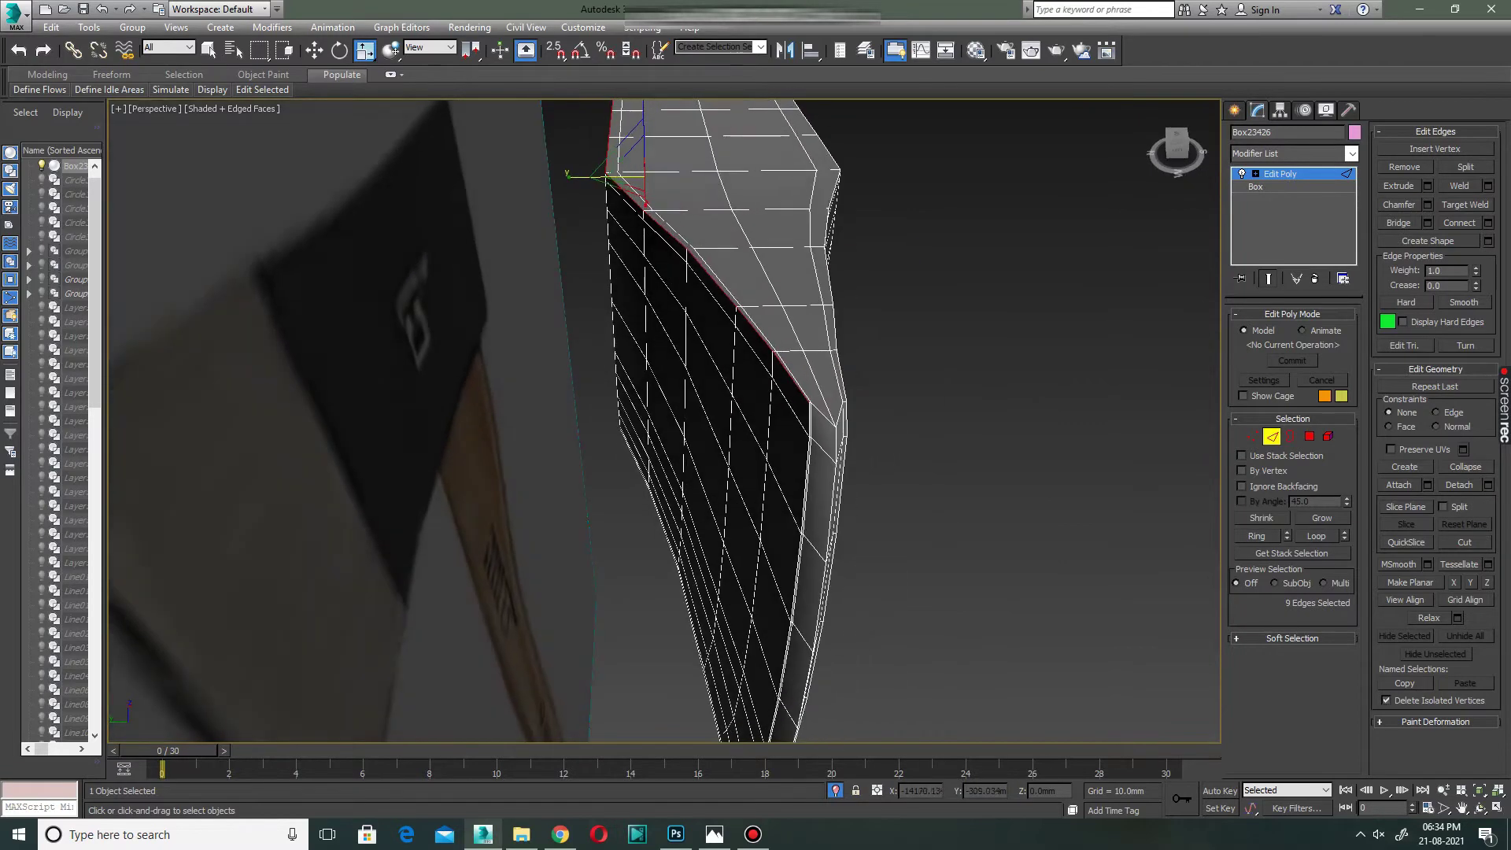
{"action": "left_click", "coordinate": [836, 413], "text": "ctrl"}
{"action": "middle_click_drag", "start_coordinate": [665, 421], "coordinate": [713, 421], "text": "alt"}
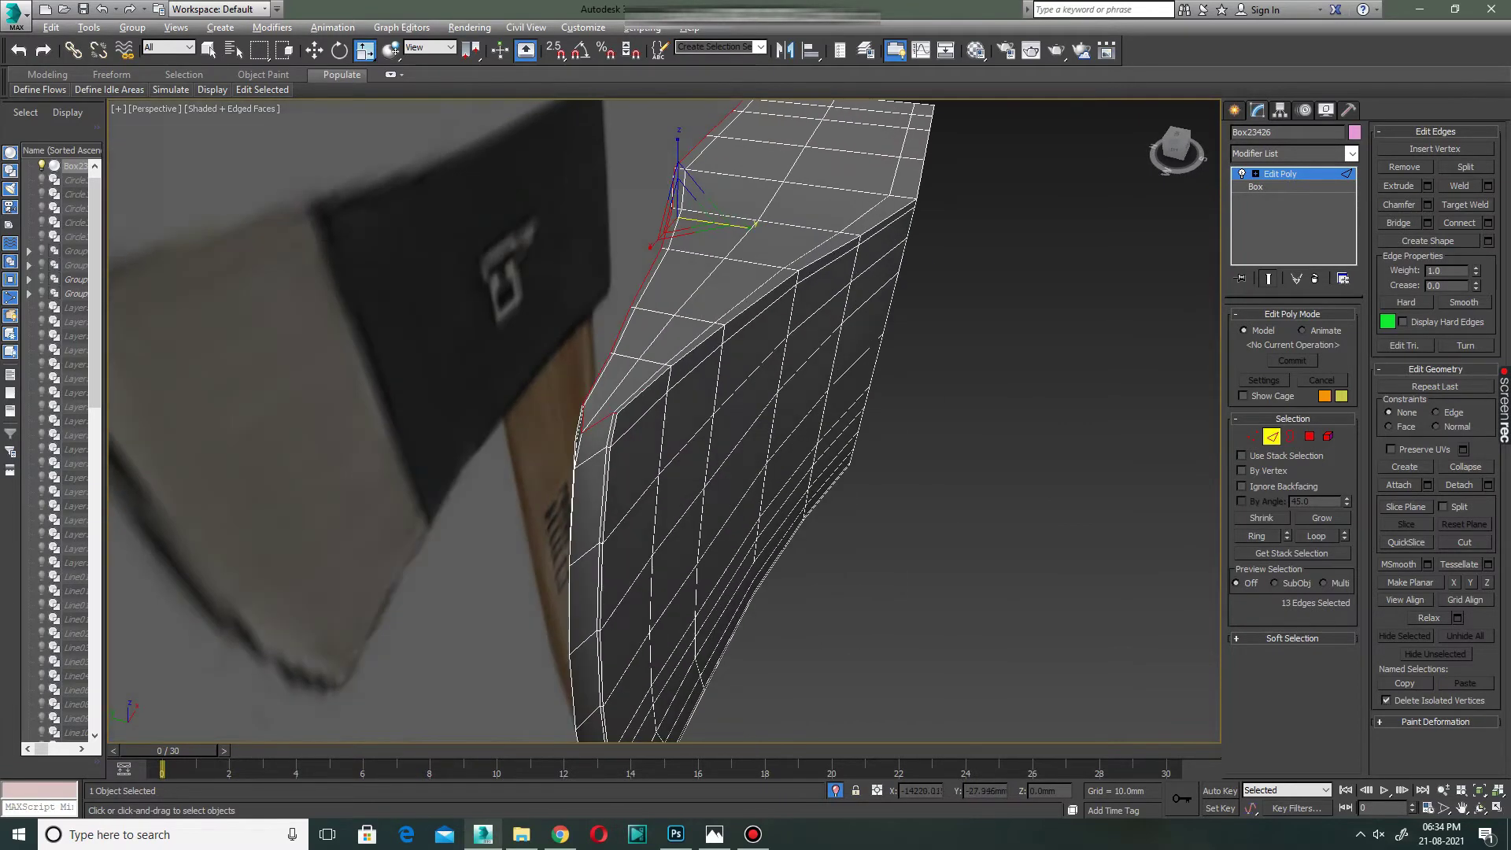
{"action": "key", "text": "alt+l"}
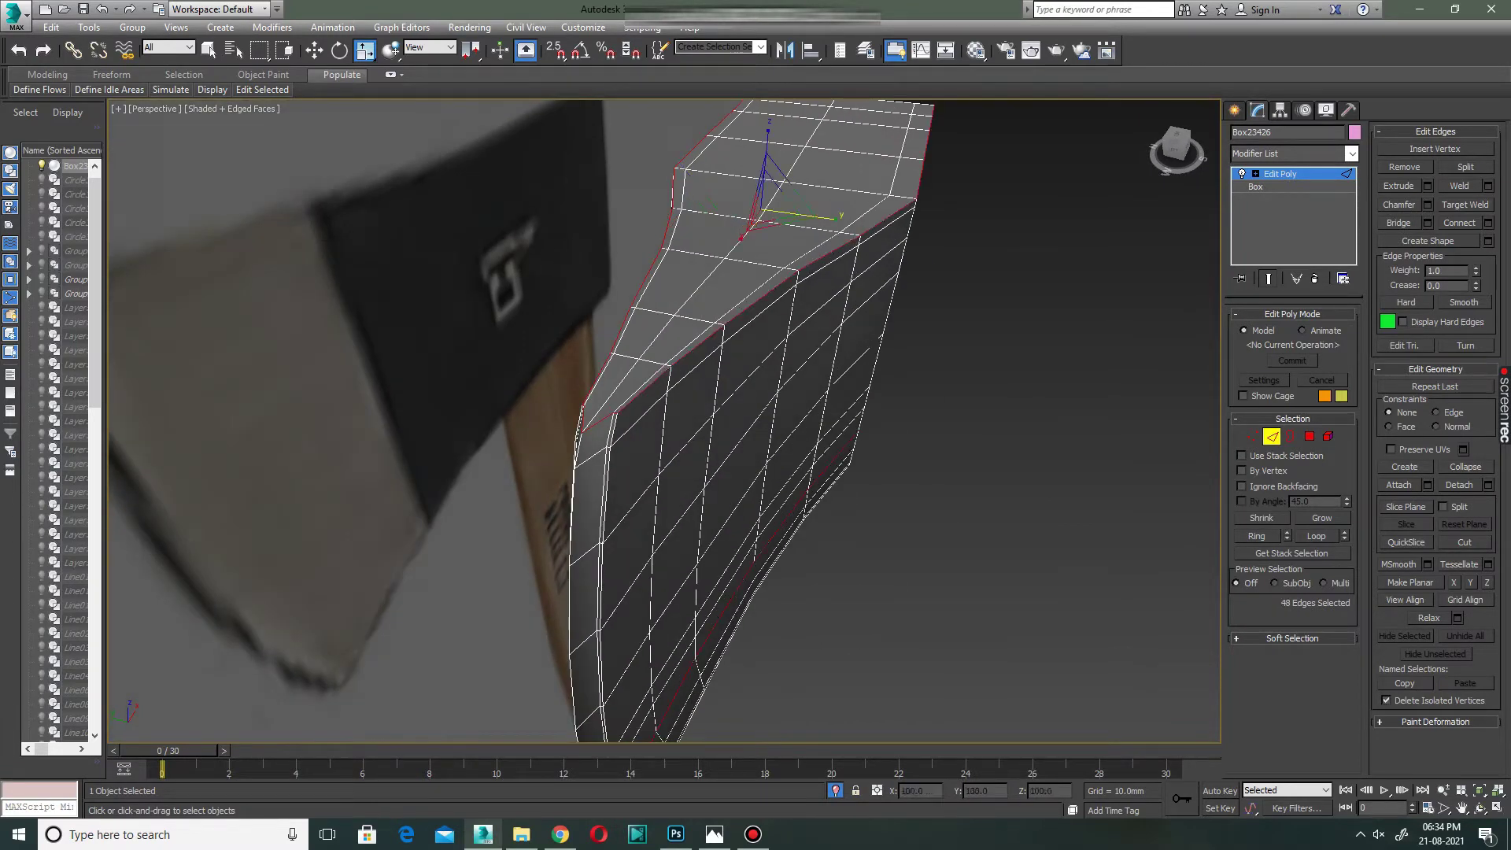
Deselect the stray edge loop inside the head from the front view.
{"action": "scroll", "coordinate": [665, 421], "scroll_direction": "down", "scroll_amount": 5}
{"action": "key", "text": "alt+w"}
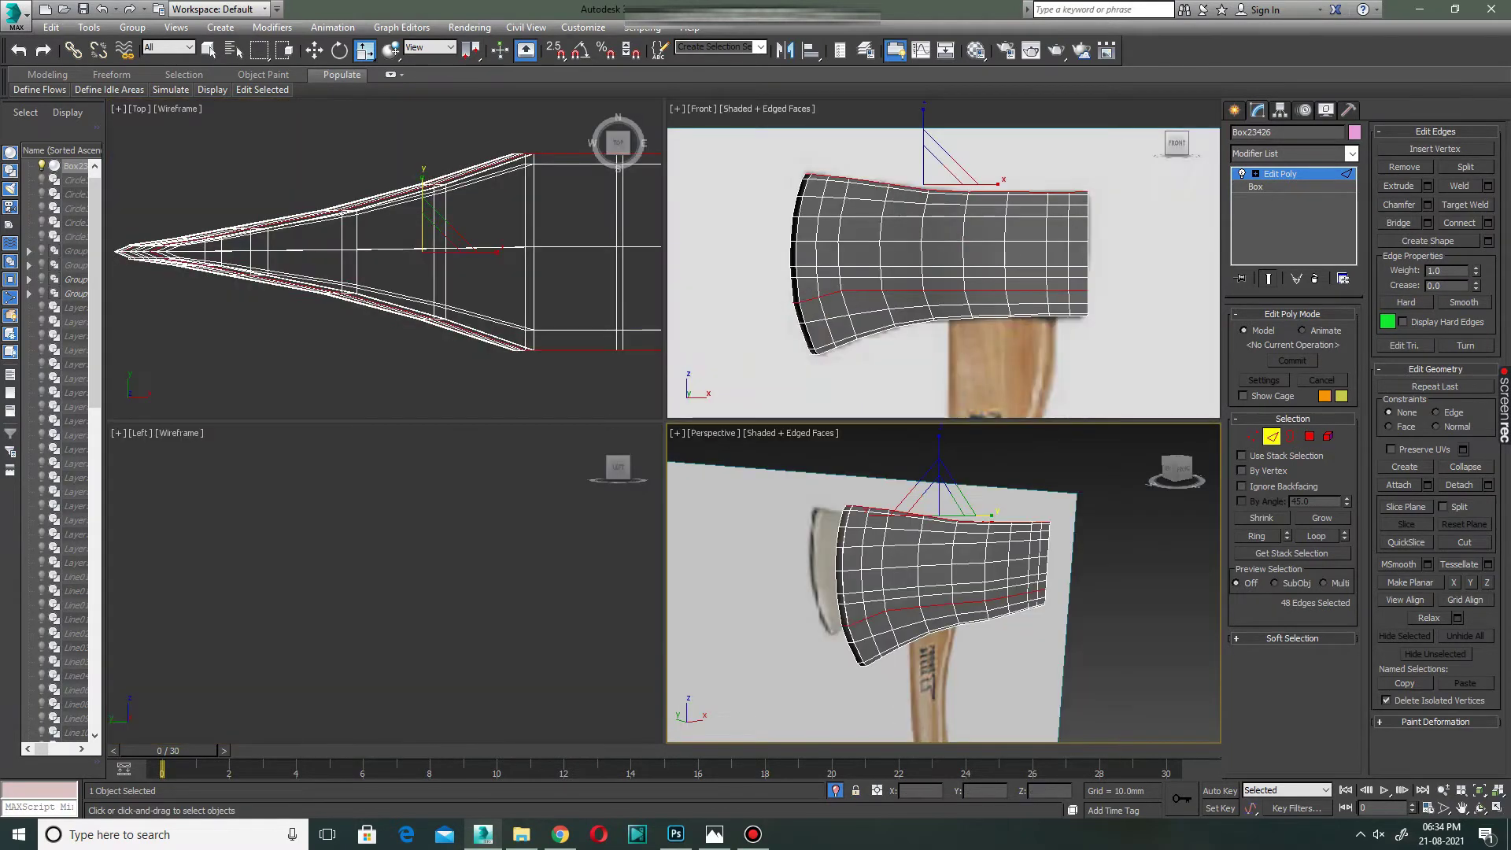
{"action": "key", "text": "alt+w"}
{"action": "left_click_drag", "start_coordinate": [1071, 572], "coordinate": [1071, 572], "text": "alt"}
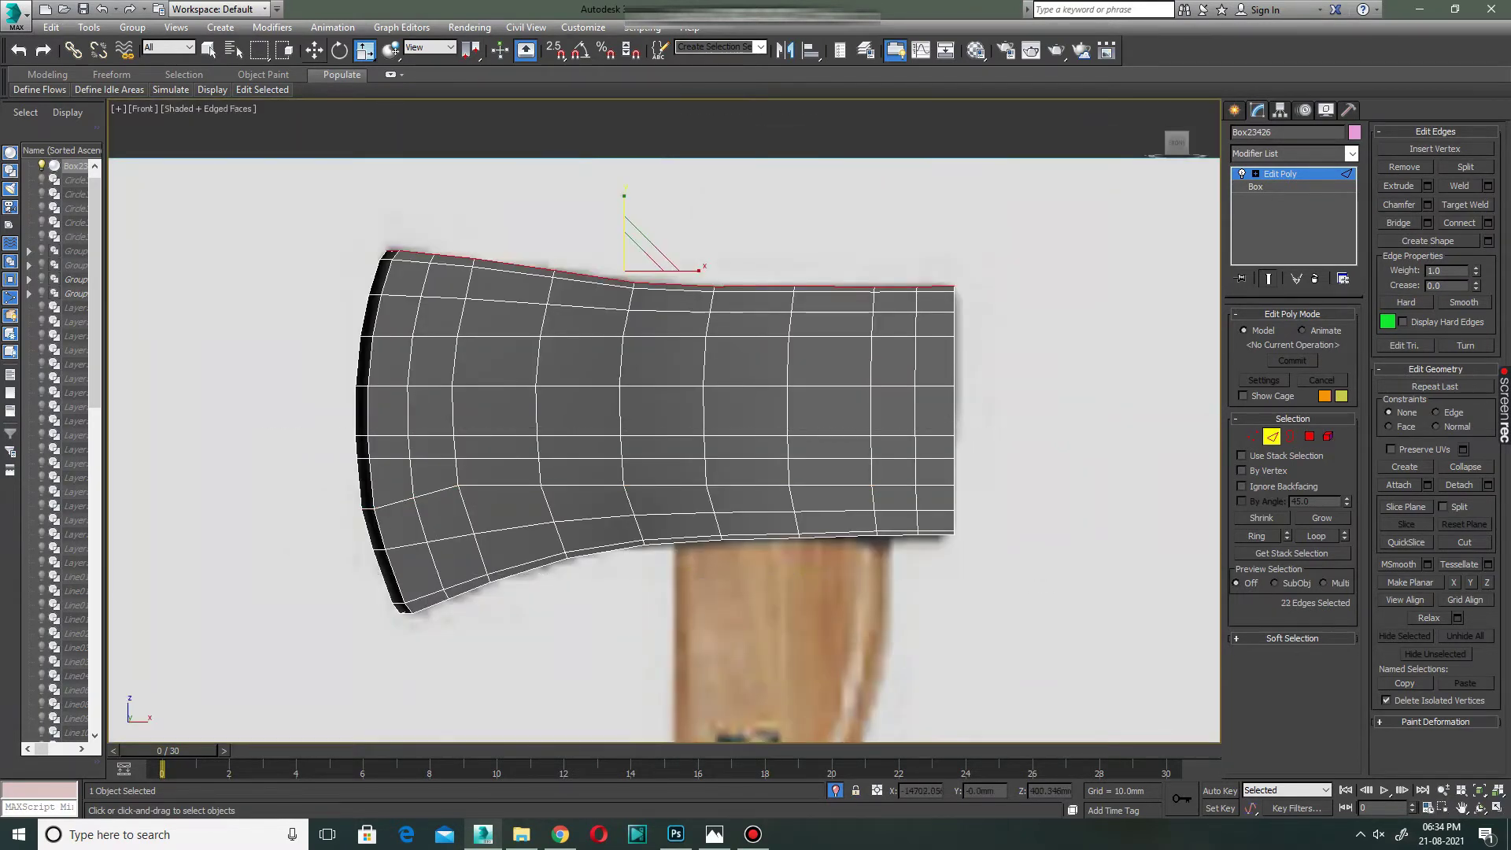
{"action": "key", "text": "w"}
{"action": "key", "text": "alt+w"}
{"action": "key", "text": "p"}
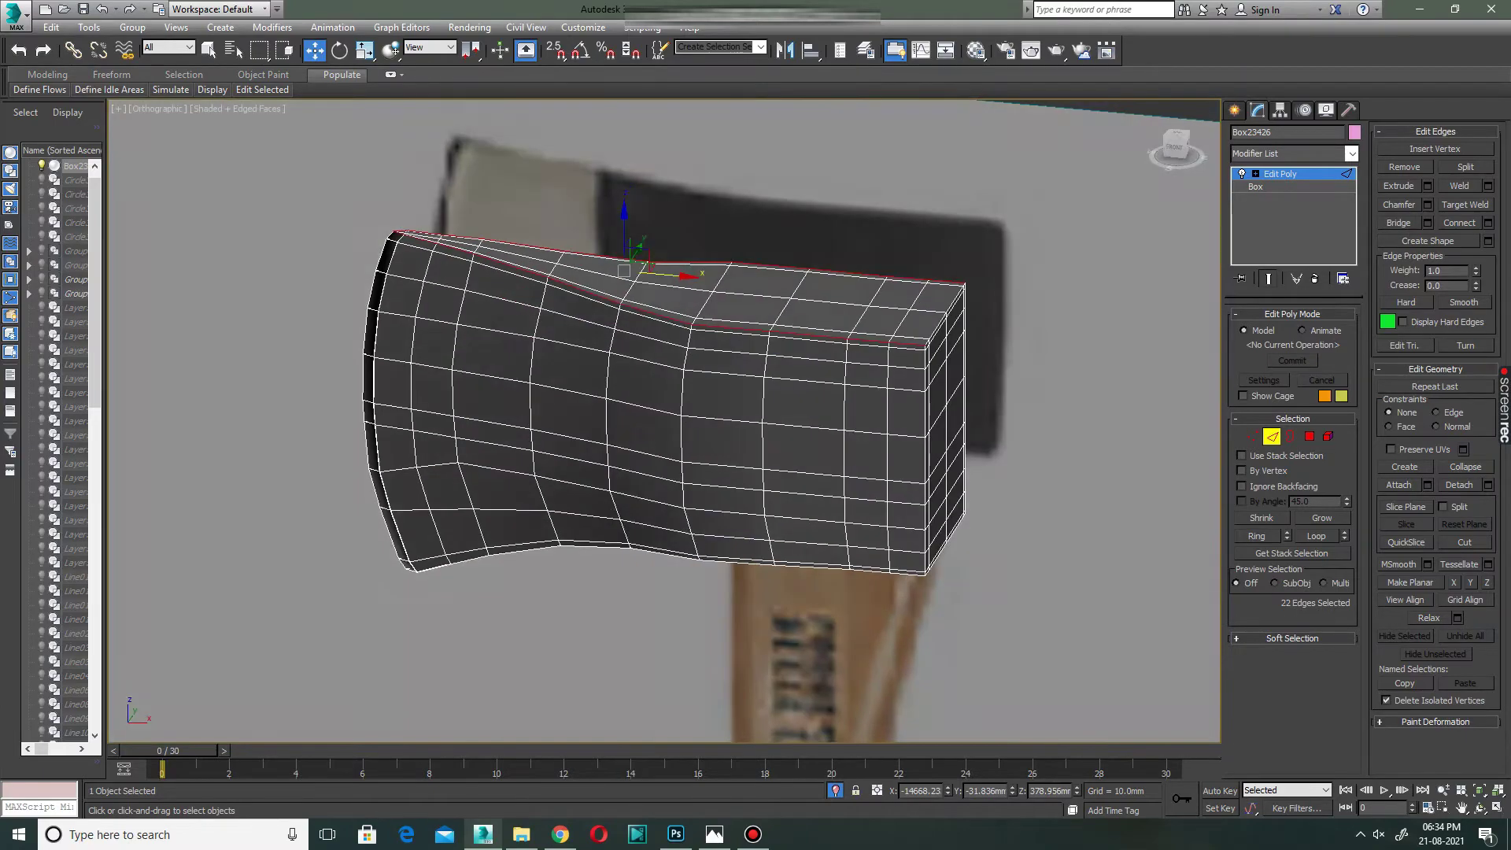
{"action": "key", "text": "alt+w"}
{"action": "key", "text": "alt+w"}
Add the remaining top and underside border edges to the selection.
{"action": "middle_click_drag", "start_coordinate": [653, 394], "coordinate": [606, 472], "text": "alt"}
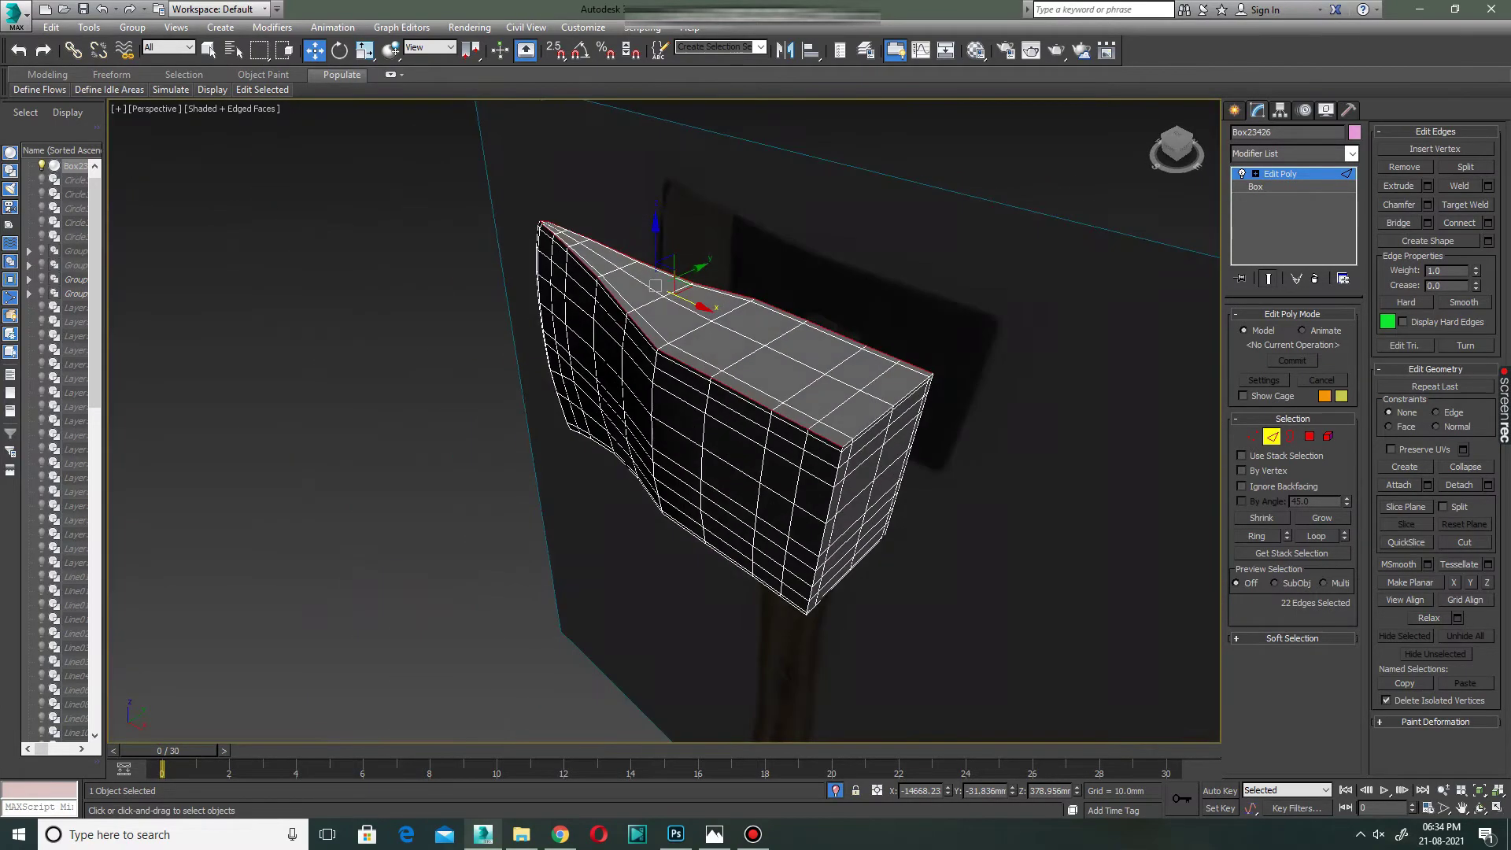
{"action": "middle_click_drag", "start_coordinate": [669, 394], "coordinate": [598, 331], "text": "alt"}
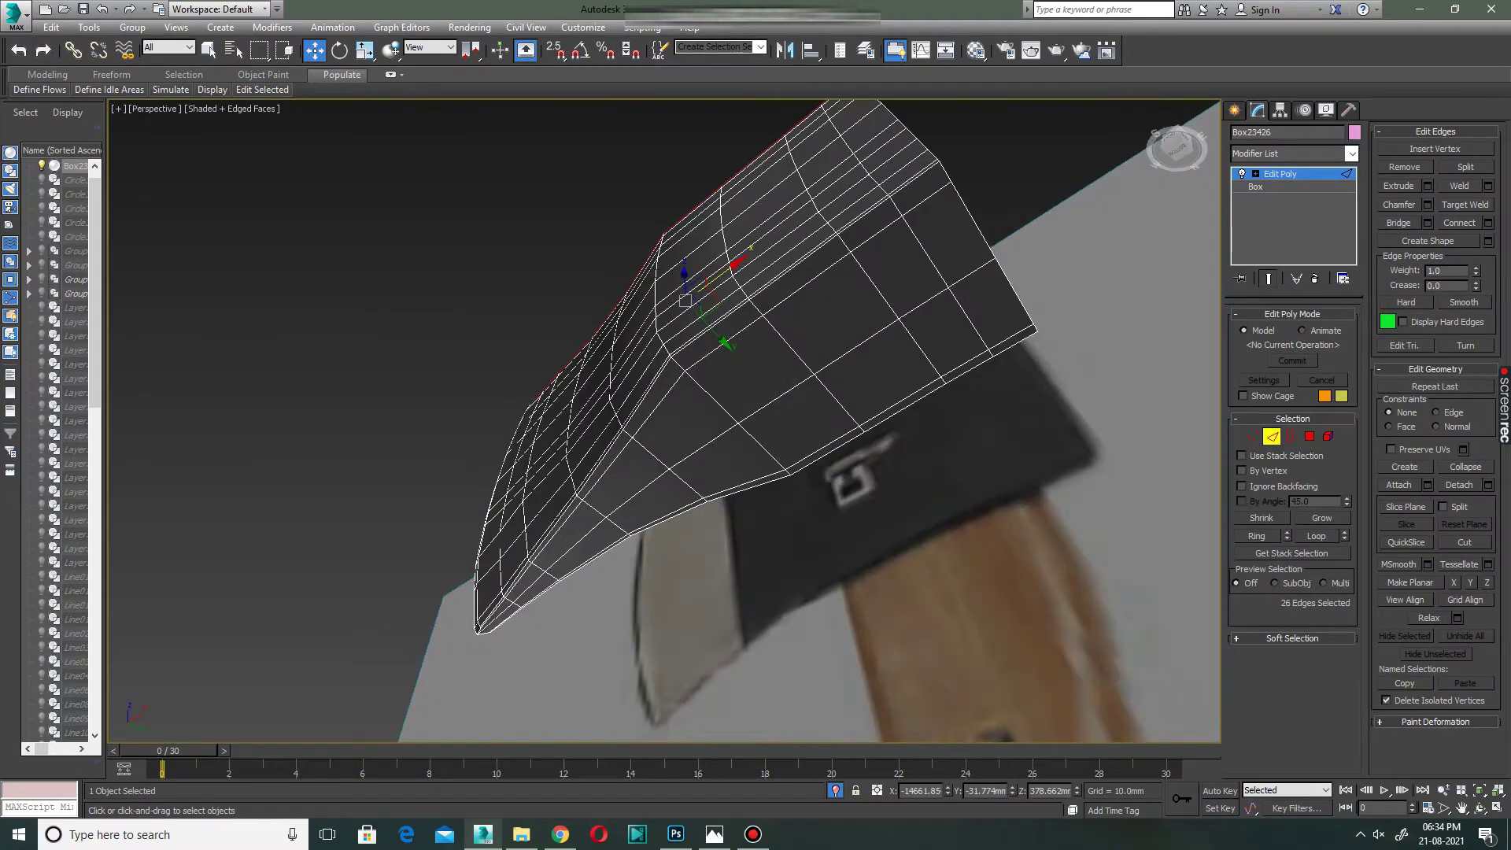
{"action": "mouse_move", "coordinate": [665, 421]}
{"action": "middle_mouse_down", "text": "alt"}
{"action": "mouse_move", "coordinate": [645, 394]}
{"action": "mouse_move", "coordinate": [708, 322]}
{"action": "mouse_move", "coordinate": [693, 275]}
{"action": "mouse_move", "coordinate": [748, 354]}
{"action": "mouse_move", "coordinate": [739, 449]}
{"action": "mouse_move", "coordinate": [684, 314]}
{"action": "middle_mouse_up", "text": "alt"}
{"action": "left_click", "coordinate": [598, 410], "text": "ctrl"}
{"action": "left_click", "coordinate": [787, 602], "text": "ctrl"}
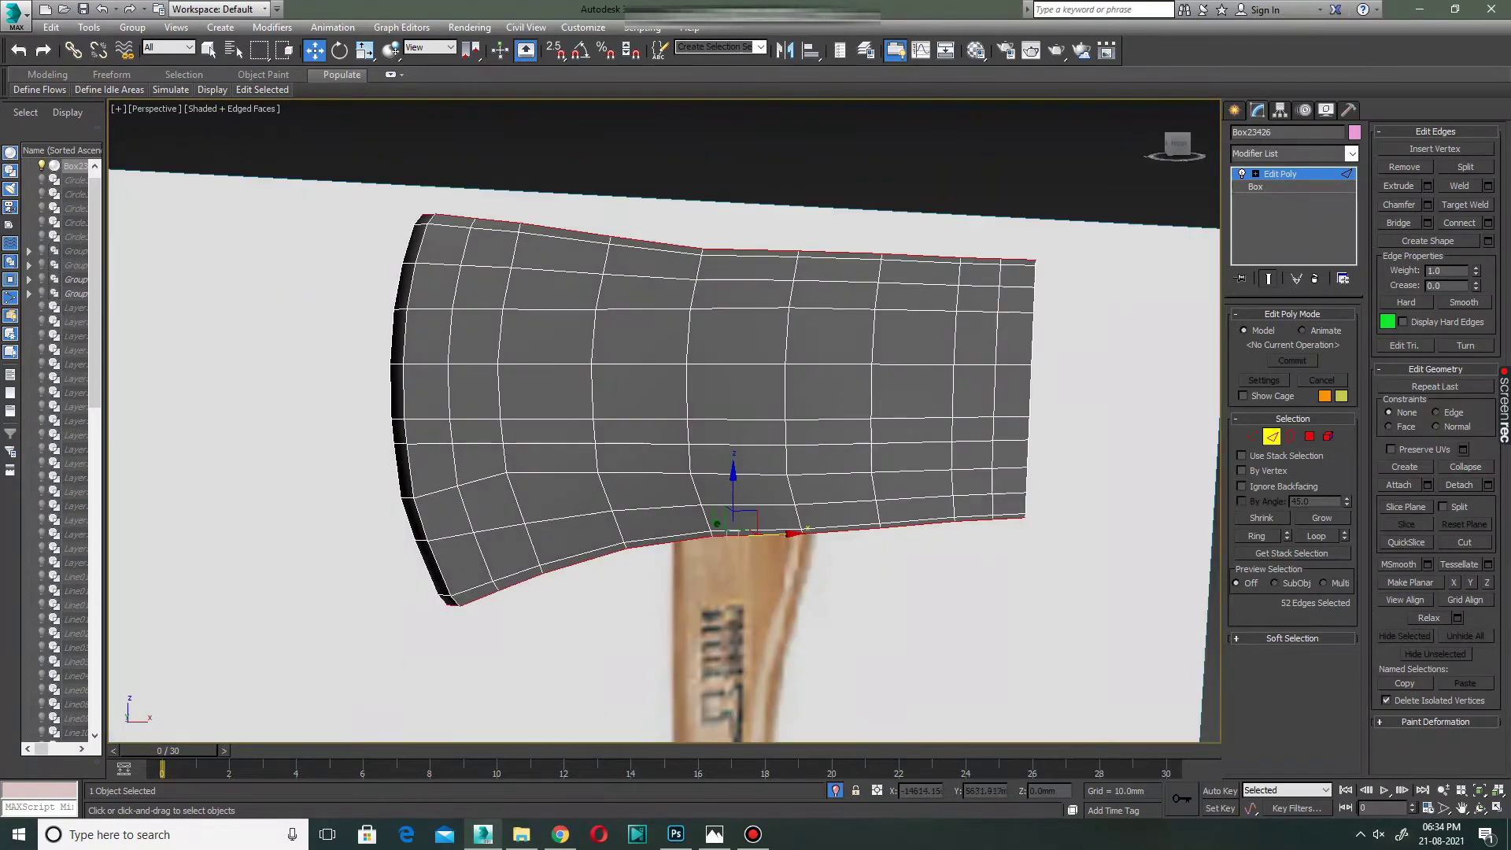
Chamfer the selected border edges by about 0.52 mm.
{"action": "key", "text": "ctrl+shift+c"}
{"action": "middle_click_drag", "start_coordinate": [708, 393], "coordinate": [669, 487], "text": "alt"}
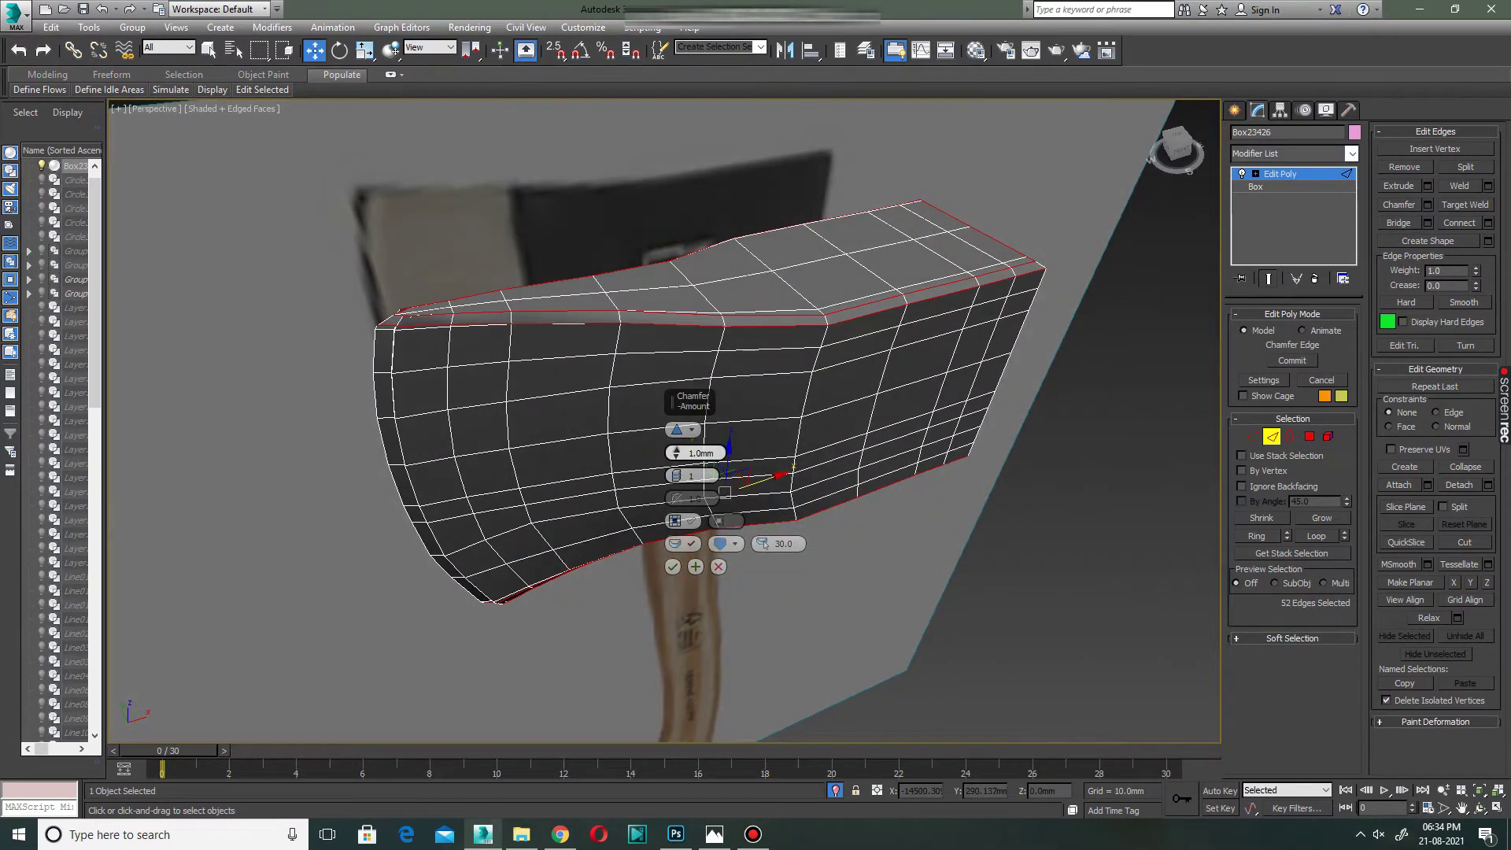
{"action": "left_click_drag", "start_coordinate": [697, 453], "coordinate": [696, 476]}
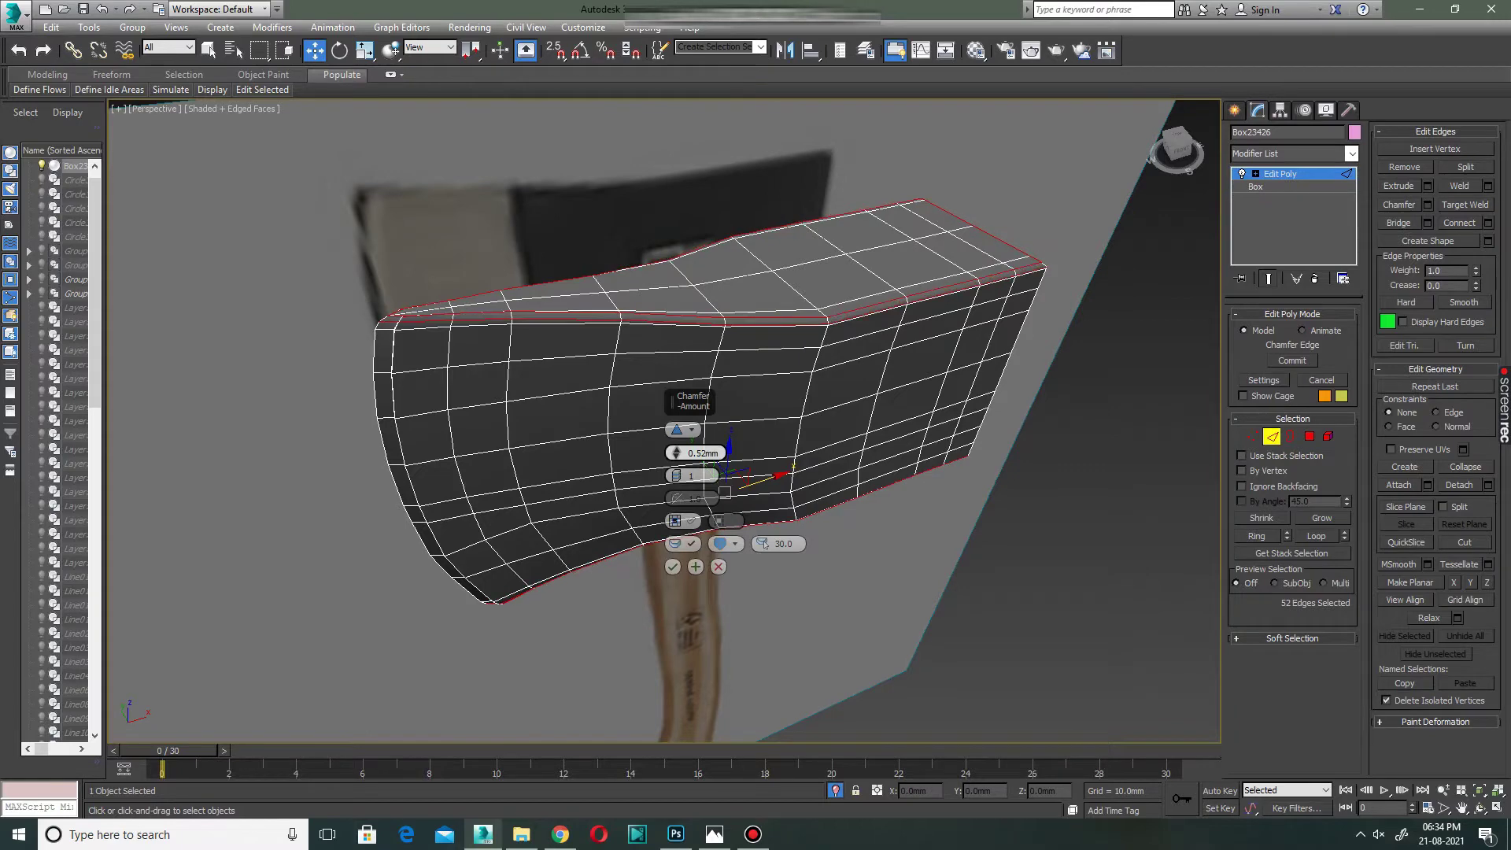
{"action": "mouse_move", "coordinate": [679, 452]}
{"action": "middle_mouse_down", "text": "alt"}
{"action": "mouse_move", "coordinate": [720, 543]}
{"action": "mouse_move", "coordinate": [598, 550]}
{"action": "mouse_move", "coordinate": [532, 535]}
{"action": "middle_mouse_up", "text": "alt"}
{"action": "left_click", "coordinate": [673, 567]}
Add a TurboSmooth modifier, toggle it off and return to Edit Poly.
{"action": "scroll", "coordinate": [582, 436], "scroll_direction": "up", "scroll_amount": 3}
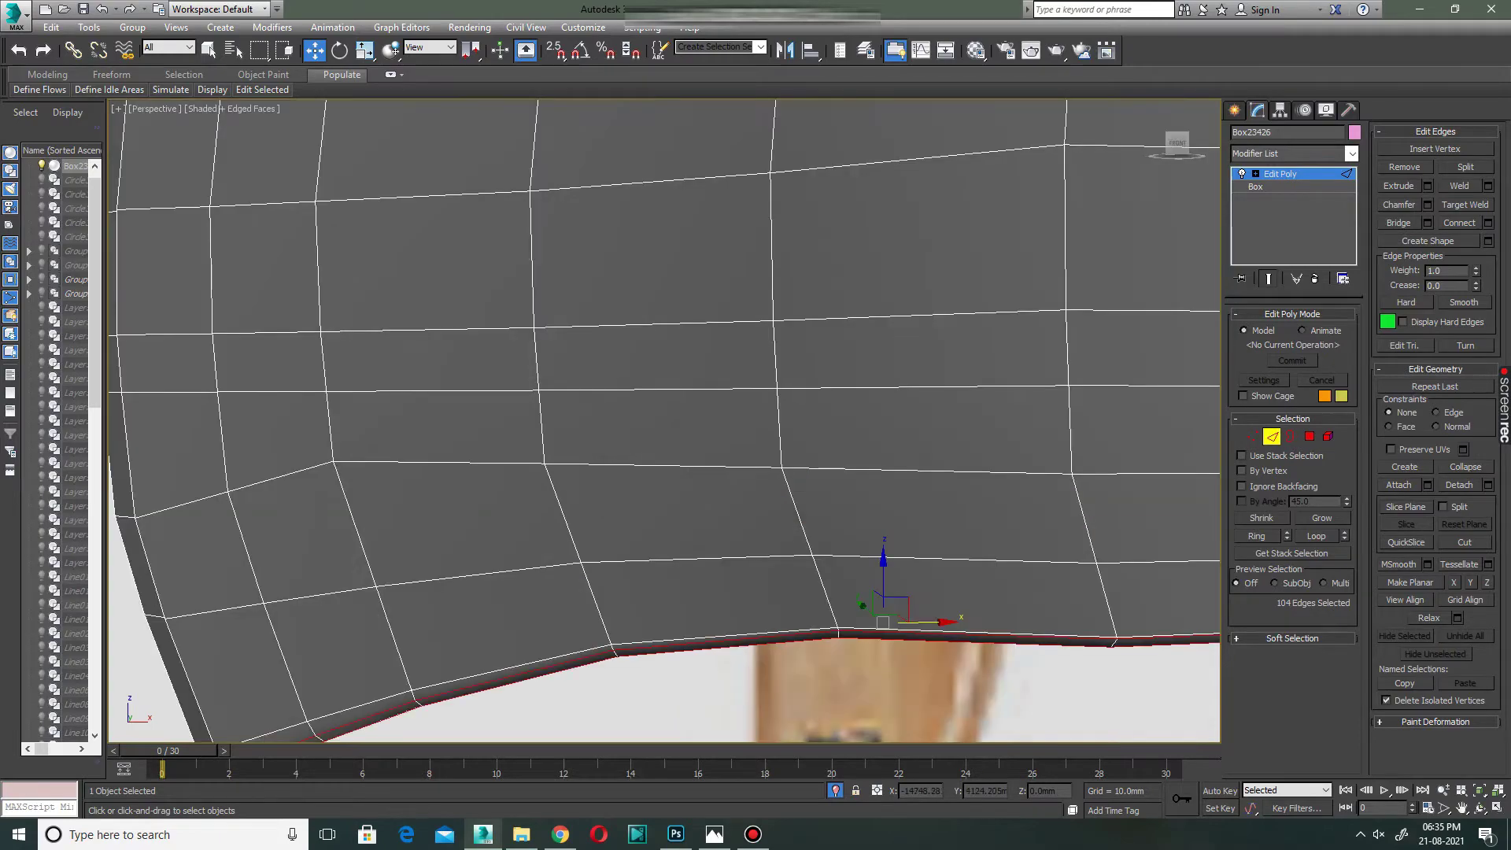
{"action": "scroll", "coordinate": [583, 437], "scroll_direction": "down", "scroll_amount": 3}
{"action": "left_click", "coordinate": [1351, 154]}
{"action": "scroll", "coordinate": [1290, 472], "scroll_direction": "down", "scroll_amount": 5}
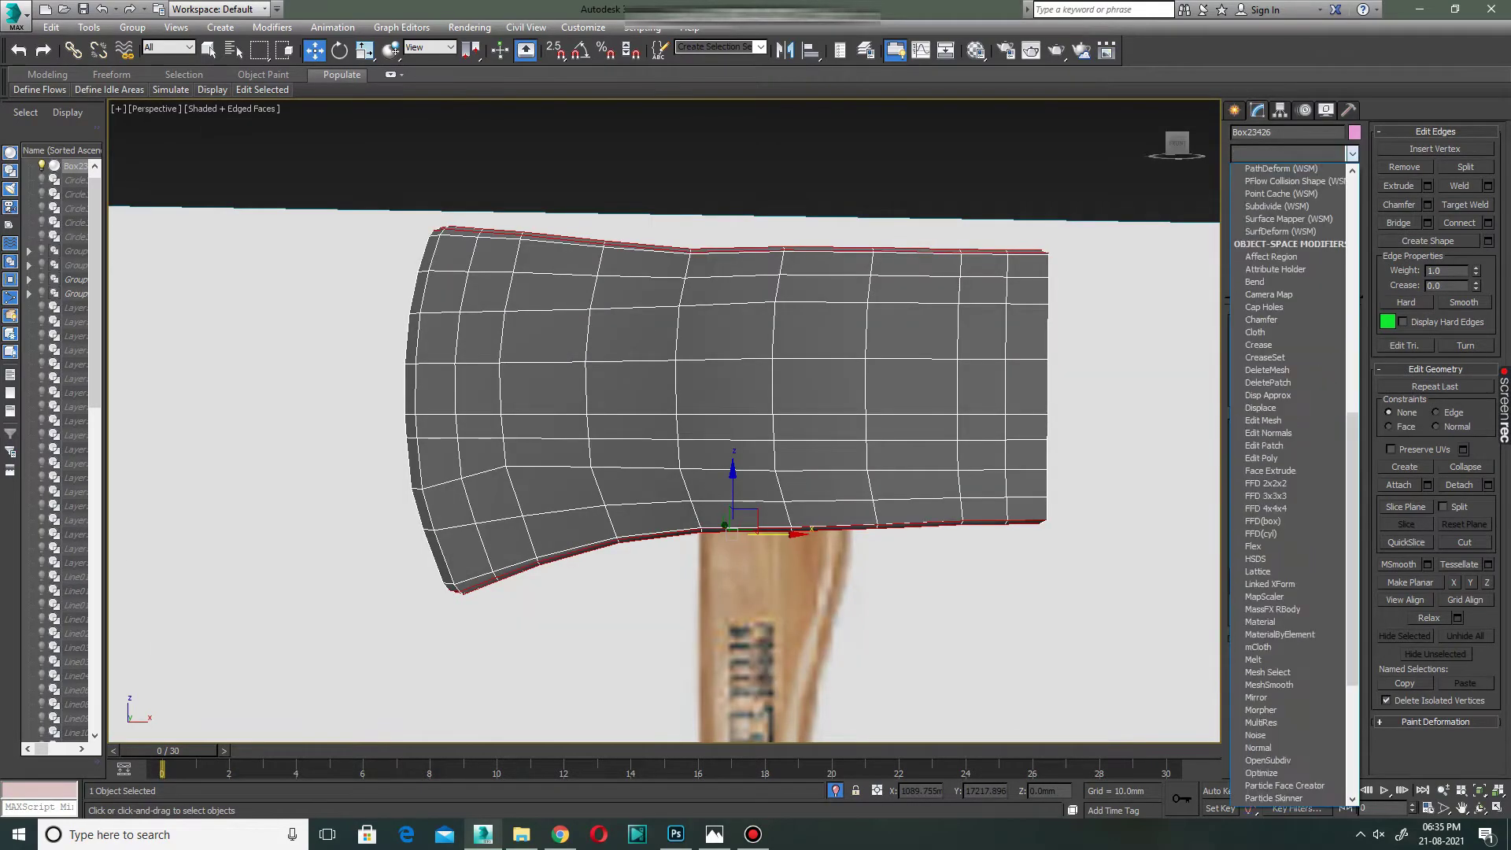
{"action": "scroll", "coordinate": [1290, 472], "scroll_direction": "down", "scroll_amount": 3}
{"action": "left_click", "coordinate": [1270, 573]}
{"action": "mouse_move", "coordinate": [708, 433]}
{"action": "middle_mouse_down", "text": "alt"}
{"action": "mouse_move", "coordinate": [598, 410]}
{"action": "mouse_move", "coordinate": [630, 377]}
{"action": "mouse_move", "coordinate": [598, 370]}
{"action": "mouse_move", "coordinate": [653, 362]}
{"action": "mouse_move", "coordinate": [661, 338]}
{"action": "mouse_move", "coordinate": [755, 331]}
{"action": "mouse_move", "coordinate": [709, 354]}
{"action": "middle_mouse_up", "text": "alt"}
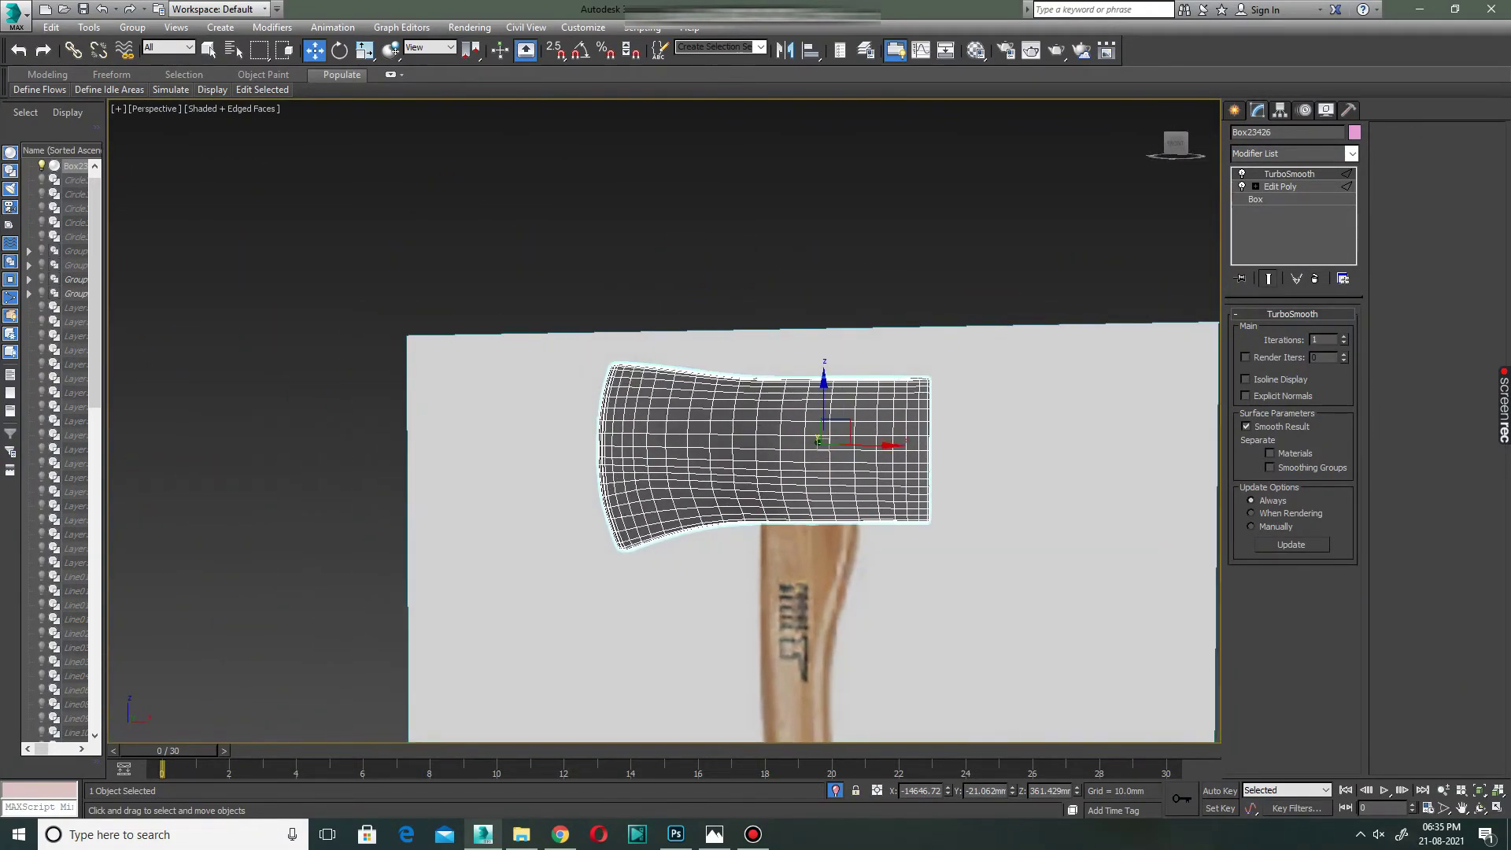
{"action": "scroll", "coordinate": [787, 441], "scroll_direction": "up", "scroll_amount": 3}
{"action": "left_click", "coordinate": [1241, 173]}
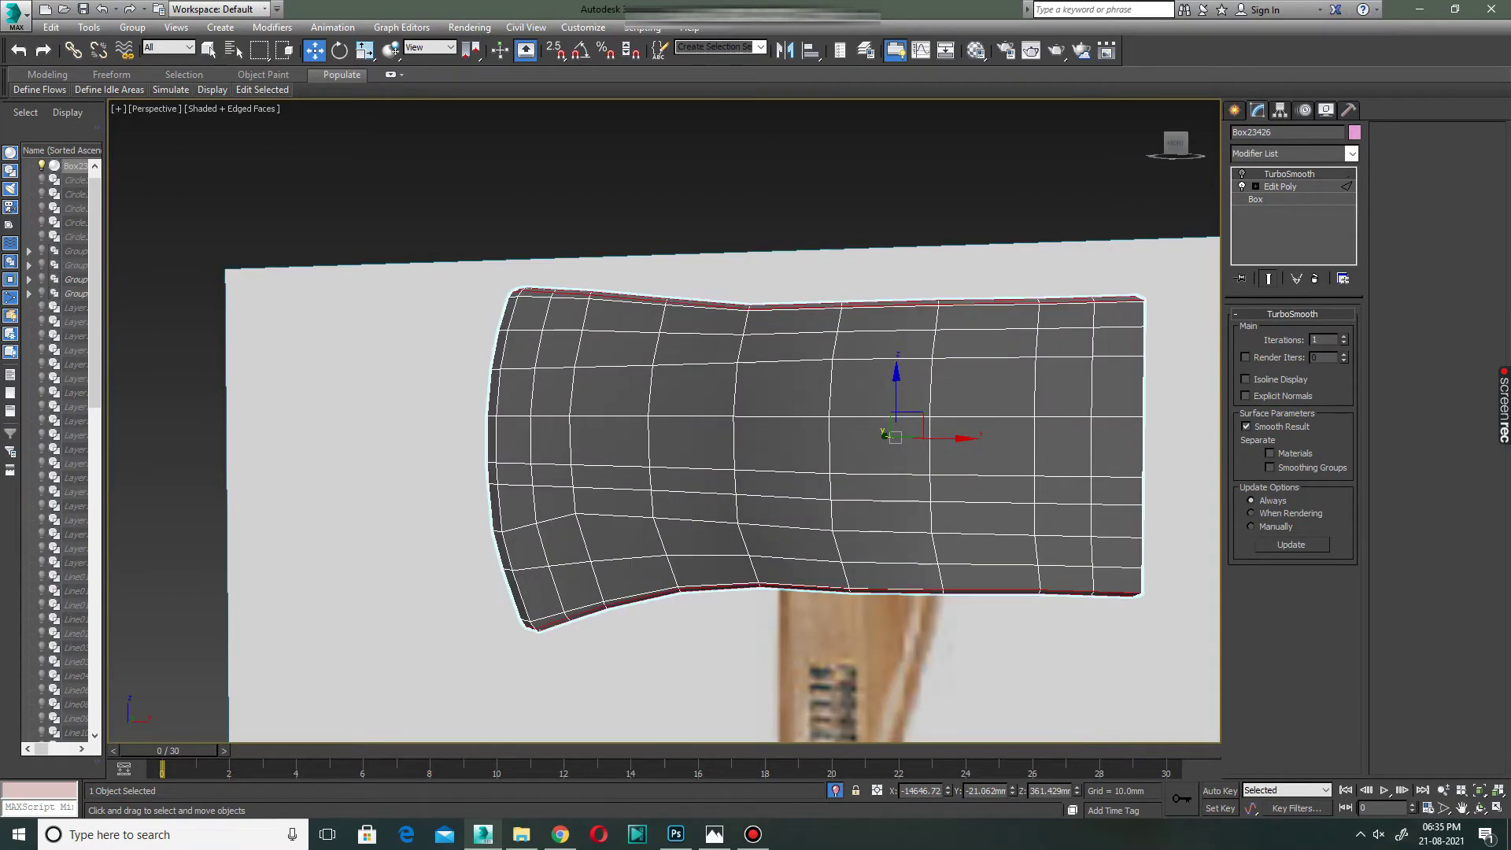
{"action": "left_click", "coordinate": [1280, 186]}
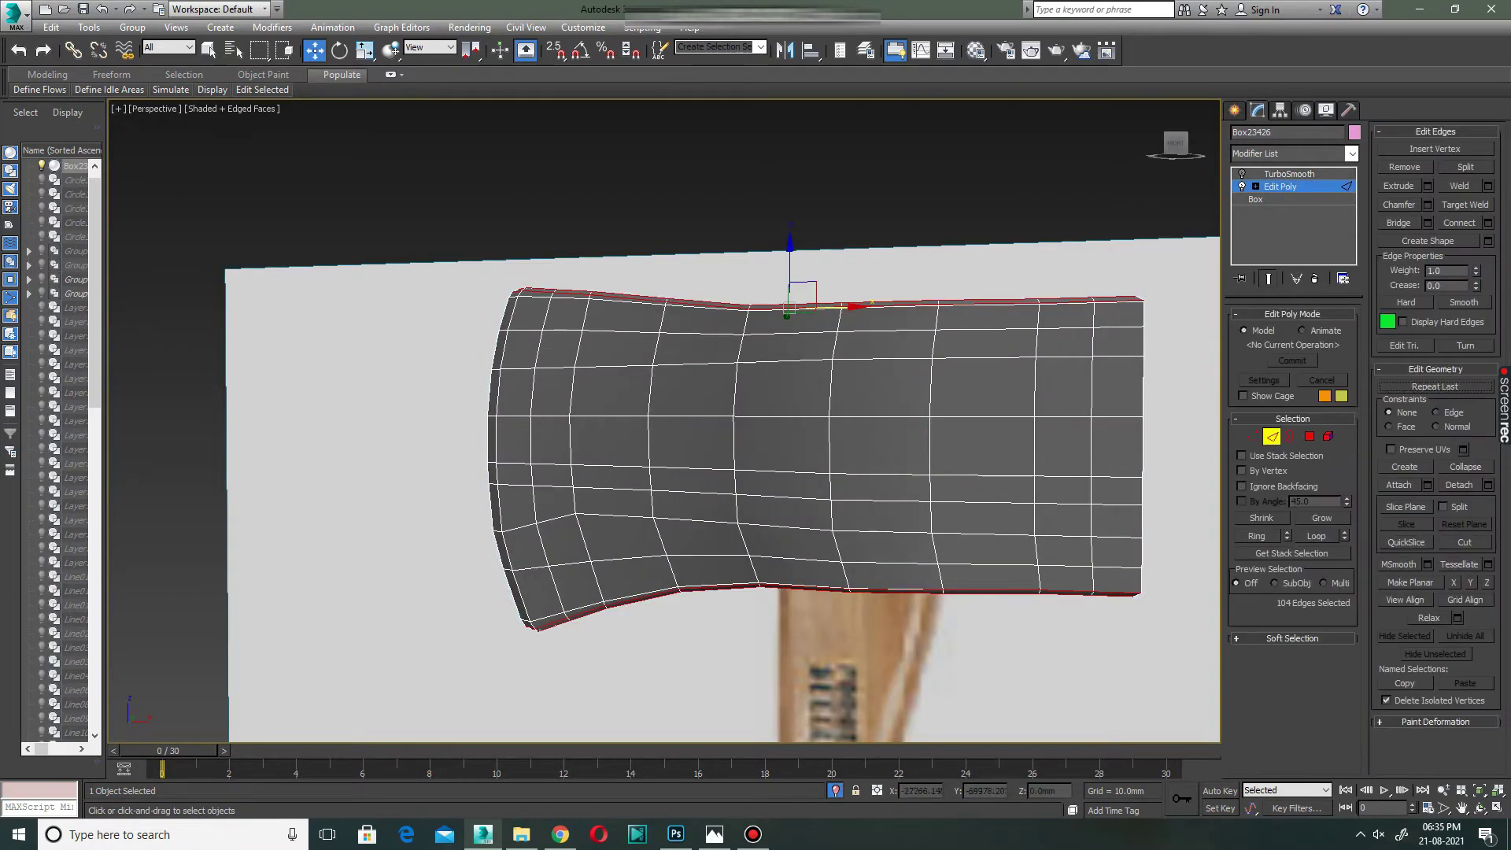
Extrude the vertical middle edge loop inward as a shallow groove, then view the TurboSmooth result.
{"action": "double_click", "coordinate": [738, 393]}
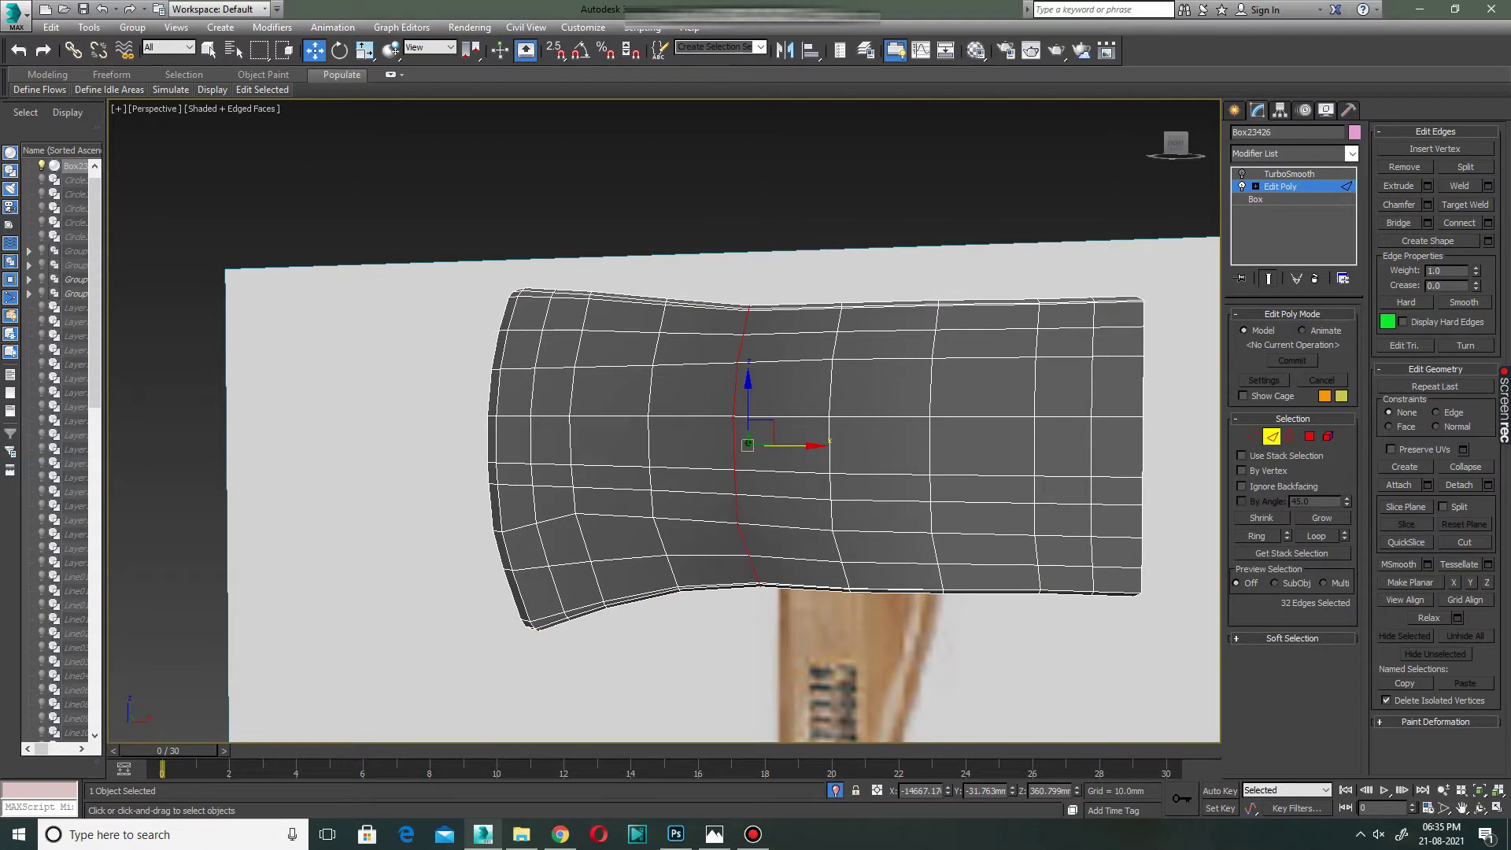
{"action": "left_click", "coordinate": [1427, 186]}
{"action": "scroll", "coordinate": [732, 446], "scroll_direction": "up", "scroll_amount": 8}
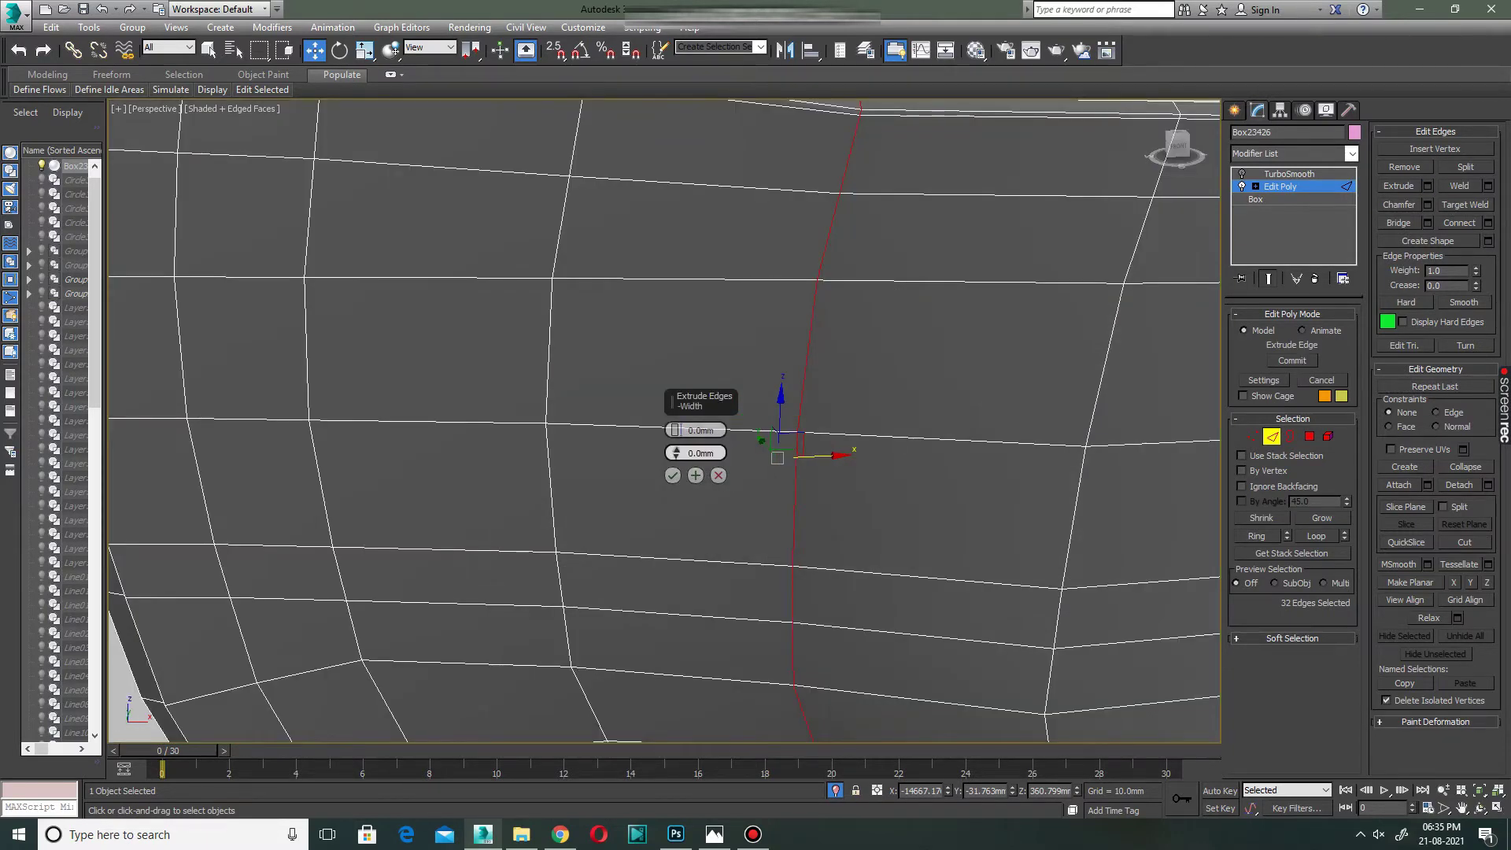
{"action": "left_click", "coordinate": [675, 450]}
{"action": "left_click", "coordinate": [675, 450]}
{"action": "left_click", "coordinate": [675, 450]}
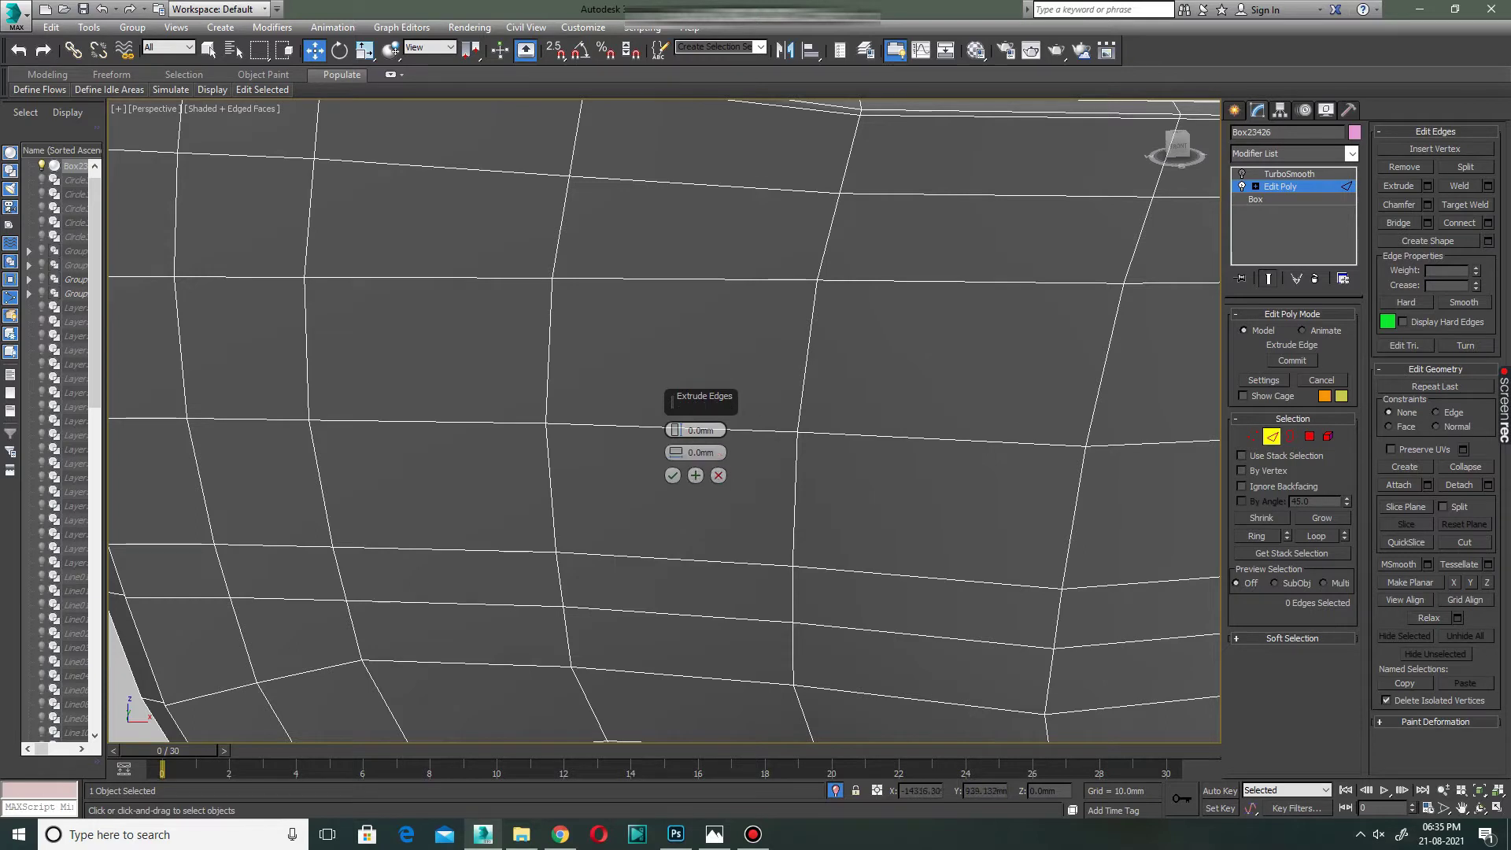
{"action": "key", "text": "ctrl+z"}
{"action": "left_click_drag", "start_coordinate": [675, 453], "coordinate": [676, 435]}
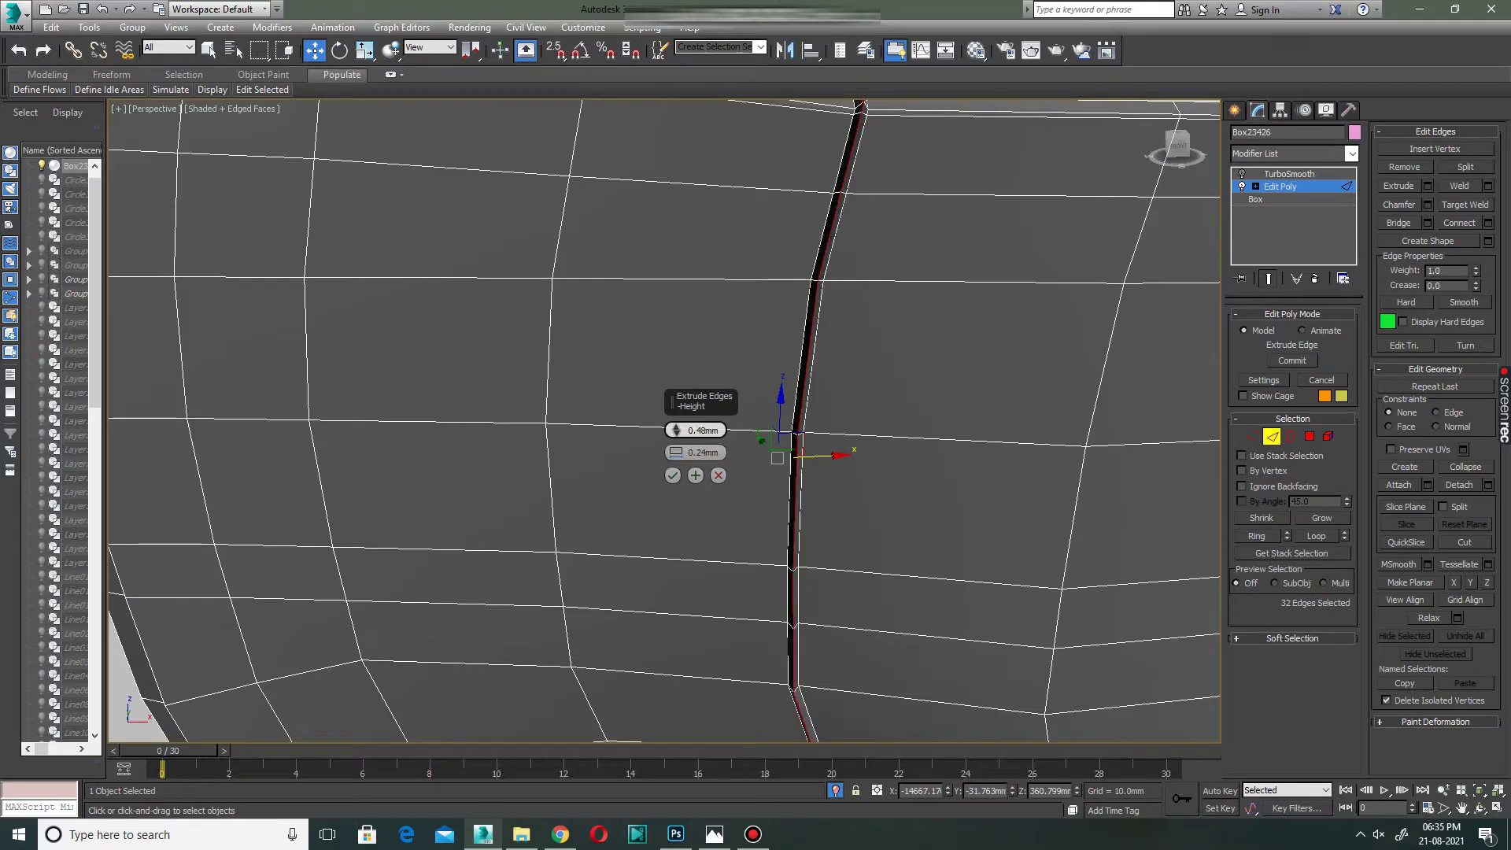
{"action": "middle_click_drag", "start_coordinate": [675, 435], "coordinate": [669, 480], "text": "alt"}
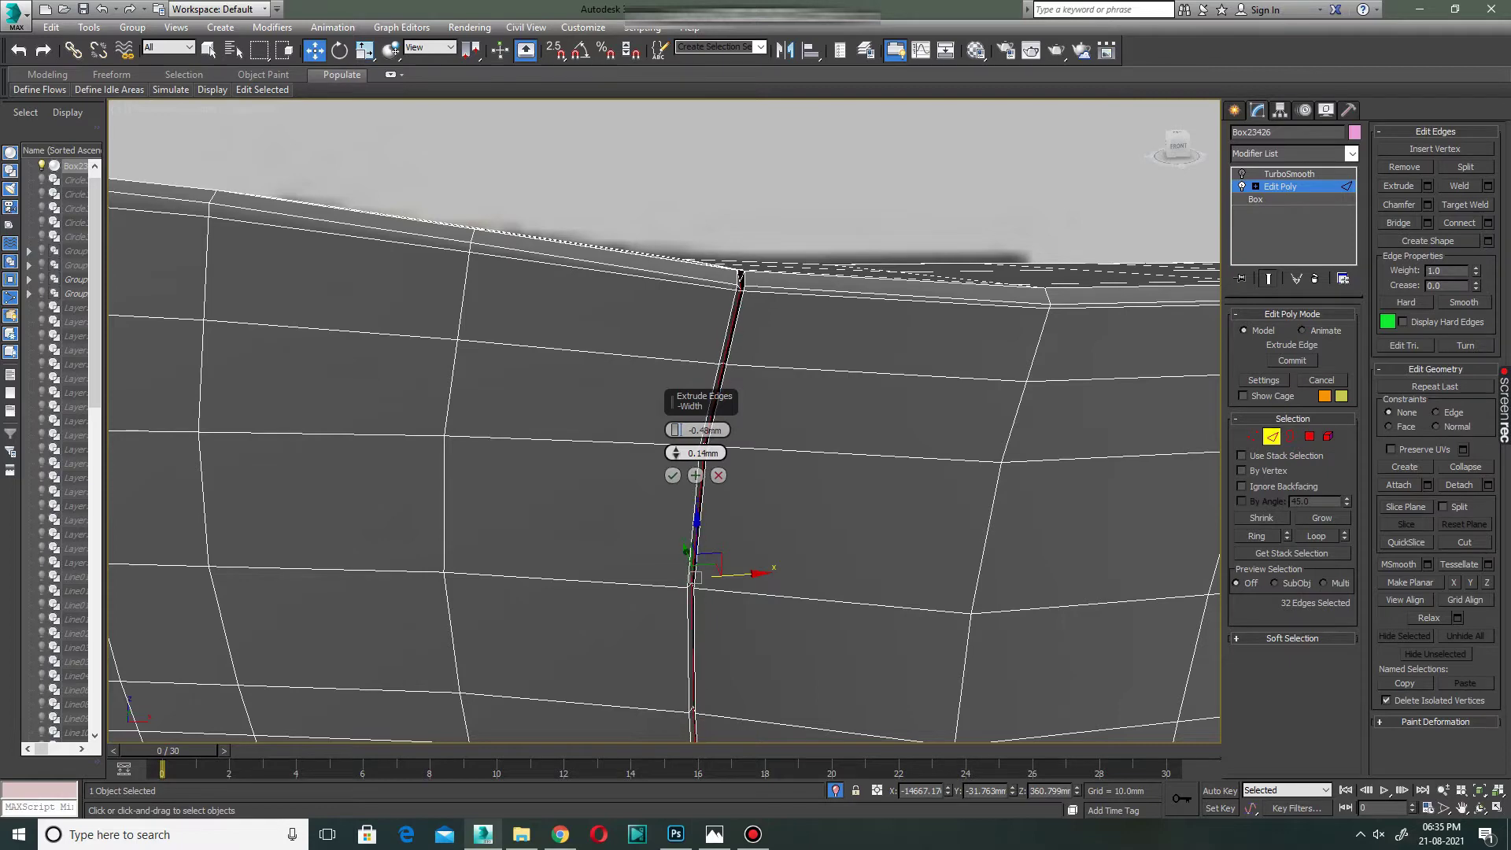
{"action": "left_click", "coordinate": [672, 475]}
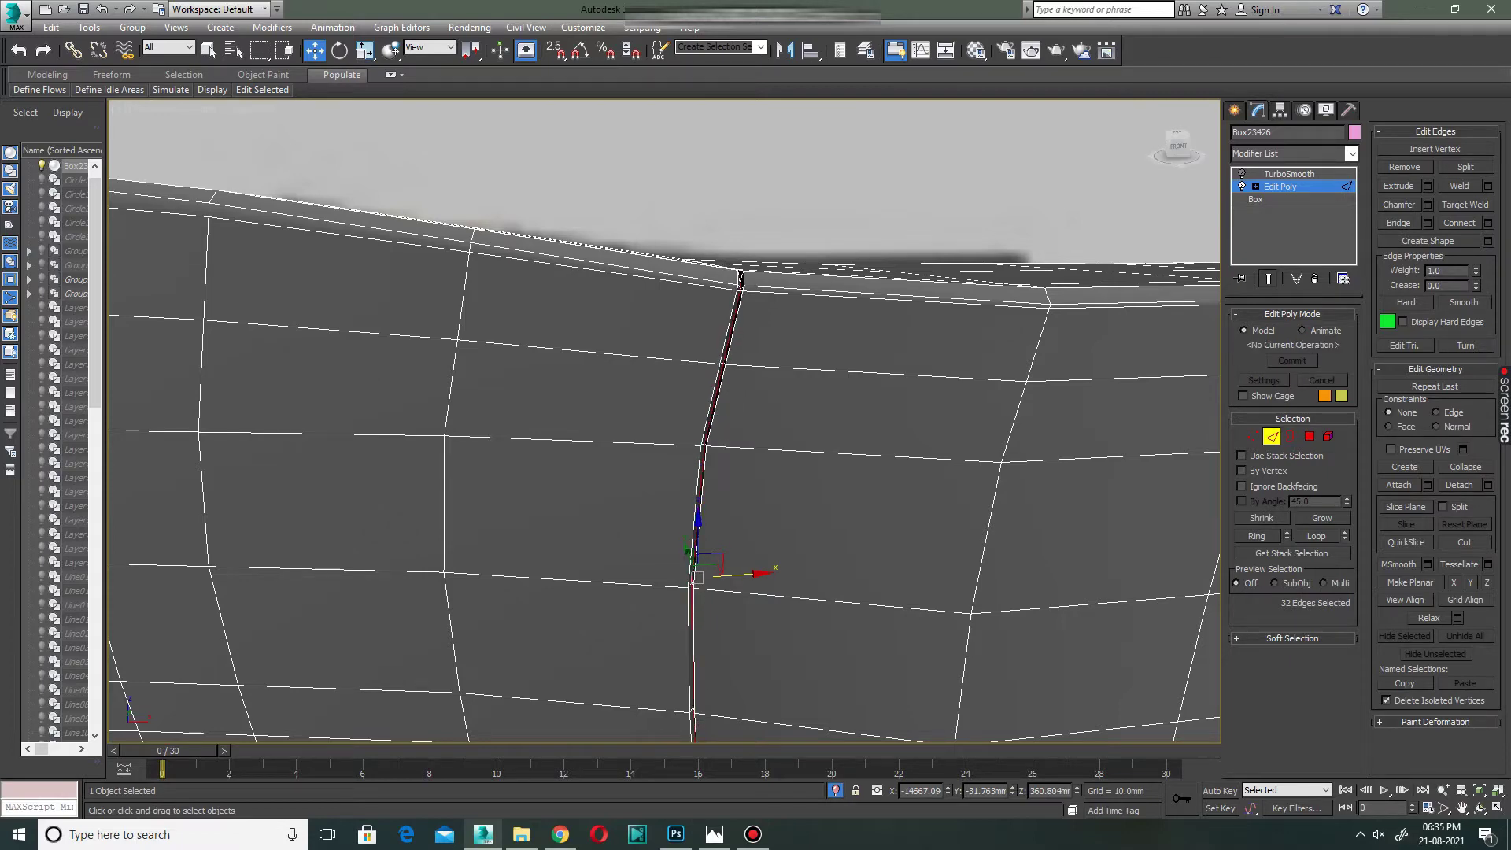
{"action": "left_click", "coordinate": [1289, 174]}
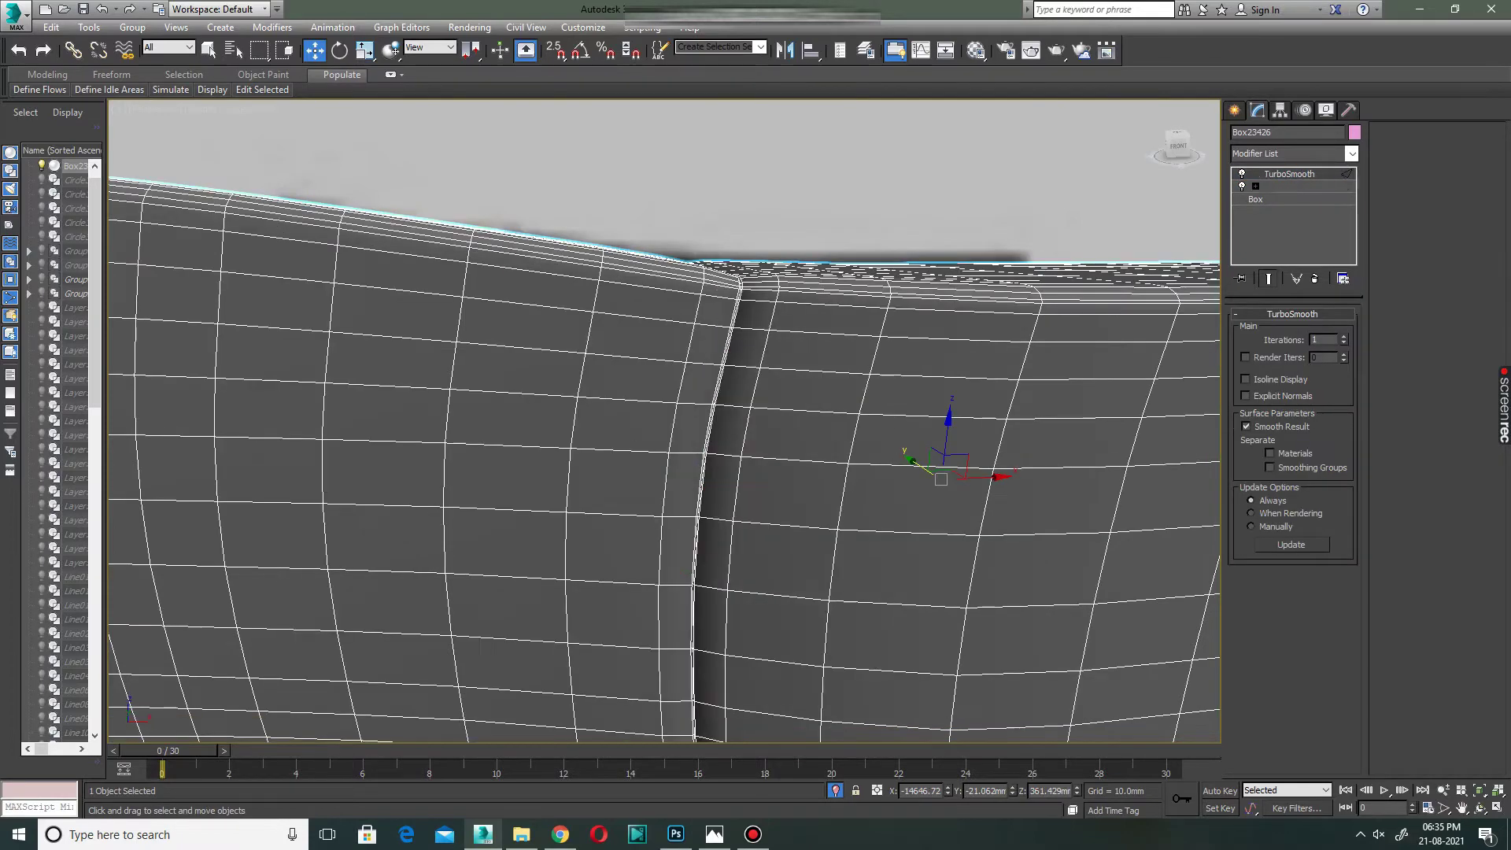
Inspect the smoothed axe head without wireframe, then return to Edge mode.
{"action": "scroll", "coordinate": [665, 421], "scroll_direction": "down", "scroll_amount": 3}
{"action": "scroll", "coordinate": [665, 421], "scroll_direction": "down", "scroll_amount": 4}
{"action": "scroll", "coordinate": [665, 421], "scroll_direction": "down", "scroll_amount": 3}
{"action": "scroll", "coordinate": [665, 421], "scroll_direction": "down", "scroll_amount": 1}
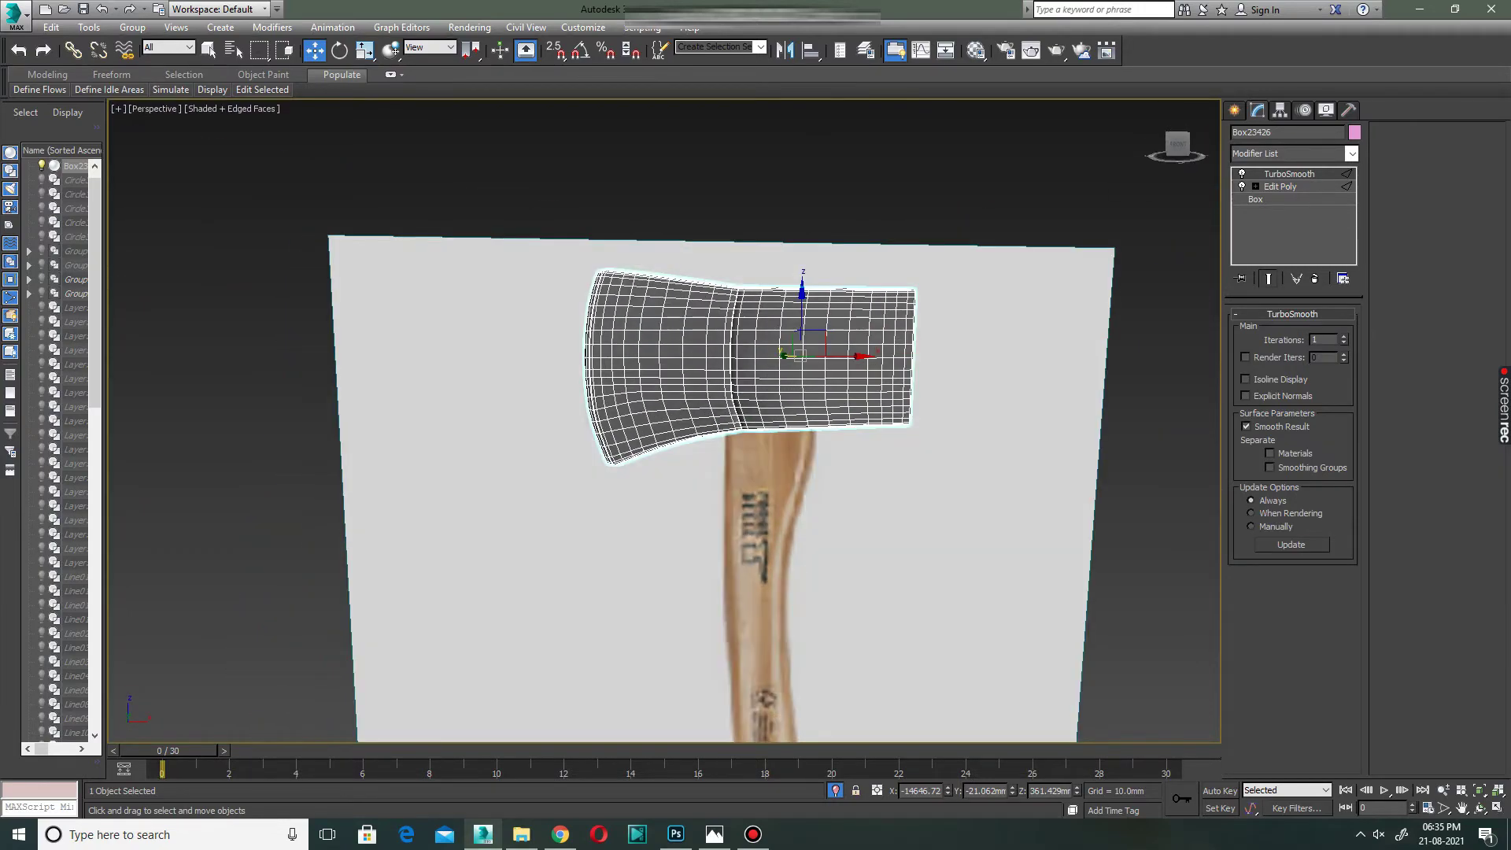
{"action": "scroll", "coordinate": [665, 421], "scroll_direction": "up", "scroll_amount": 4}
{"action": "scroll", "coordinate": [665, 421], "scroll_direction": "up", "scroll_amount": 2}
{"action": "scroll", "coordinate": [665, 421], "scroll_direction": "down", "scroll_amount": 2}
{"action": "scroll", "coordinate": [665, 421], "scroll_direction": "down", "scroll_amount": 3}
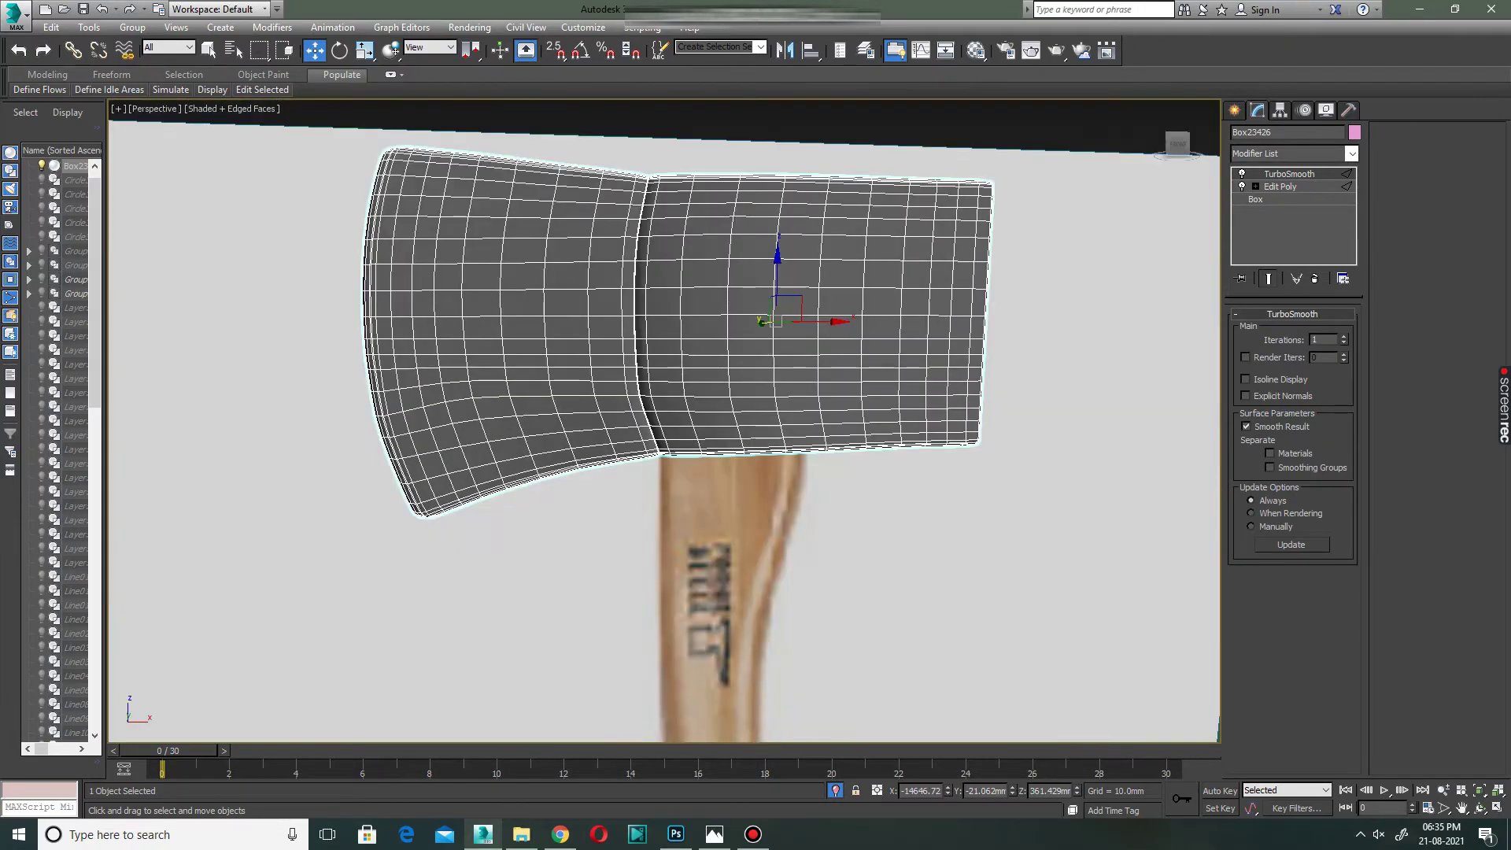
{"action": "key", "text": "F4"}
{"action": "scroll", "coordinate": [665, 421], "scroll_direction": "down", "scroll_amount": 4}
{"action": "mouse_move", "coordinate": [665, 421]}
{"action": "middle_mouse_down", "text": "alt"}
{"action": "mouse_move", "coordinate": [633, 421]}
{"action": "mouse_move", "coordinate": [713, 428]}
{"action": "mouse_move", "coordinate": [755, 410]}
{"action": "mouse_move", "coordinate": [673, 421]}
{"action": "middle_mouse_up", "text": "alt"}
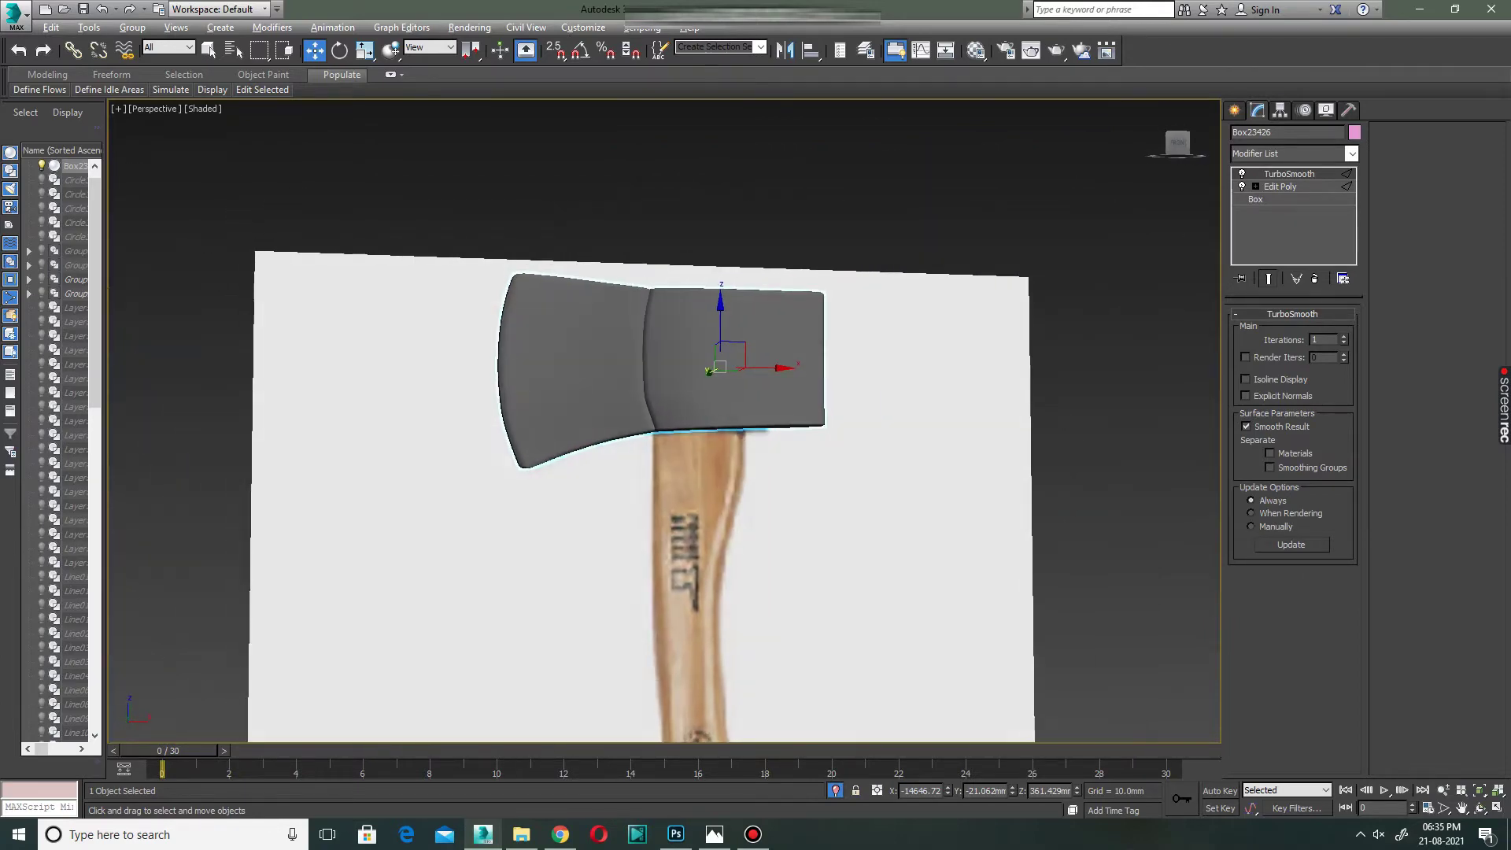
{"action": "scroll", "coordinate": [673, 382], "scroll_direction": "up", "scroll_amount": 3}
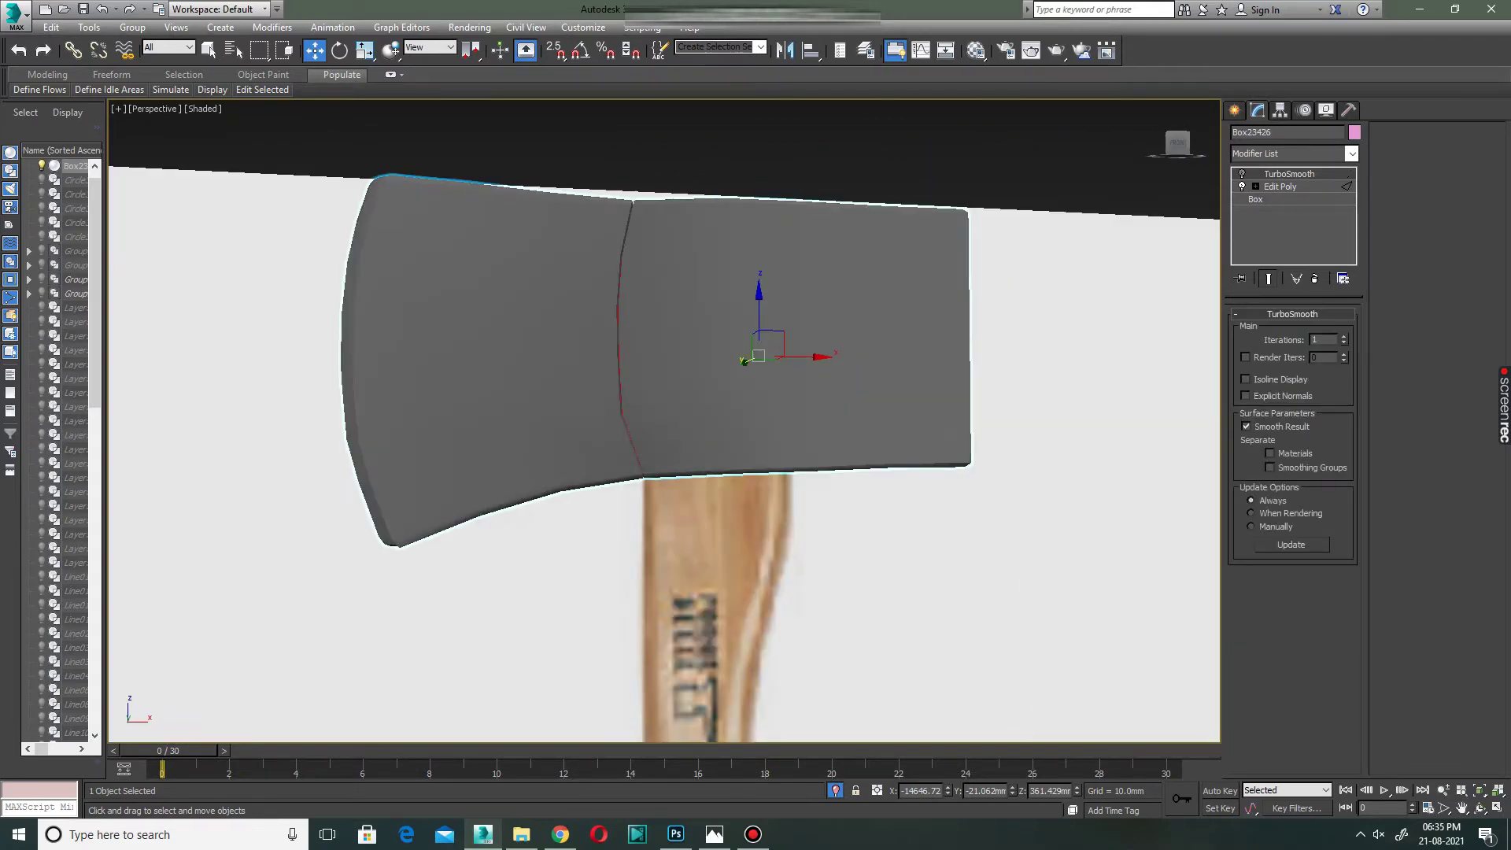
{"action": "key", "text": "F4"}
{"action": "key", "text": "2"}
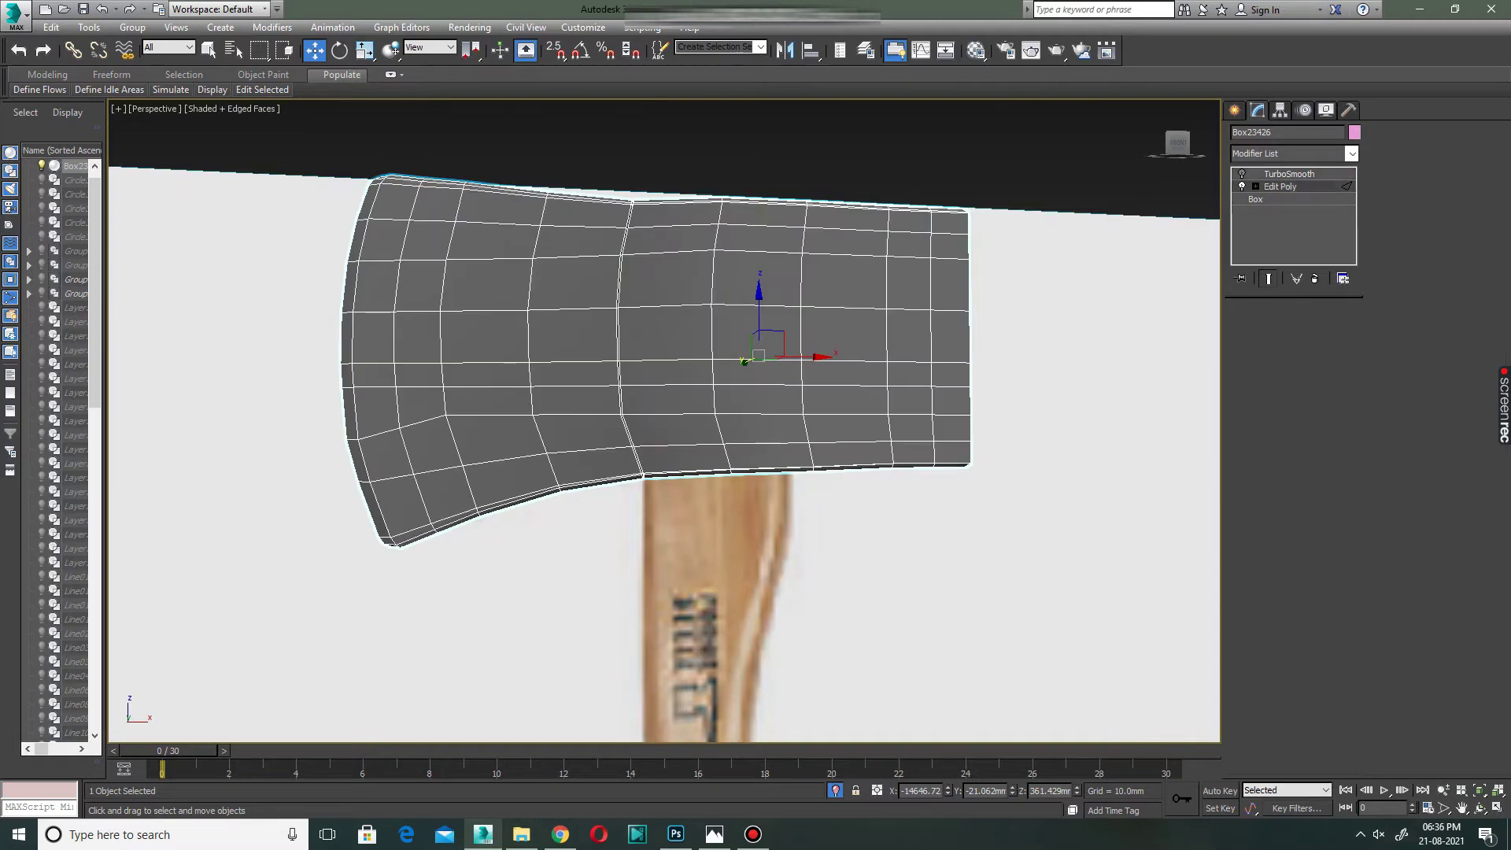
Connect a support loop across the edge ring, slid beside the groove.
{"action": "left_click", "coordinate": [677, 444]}
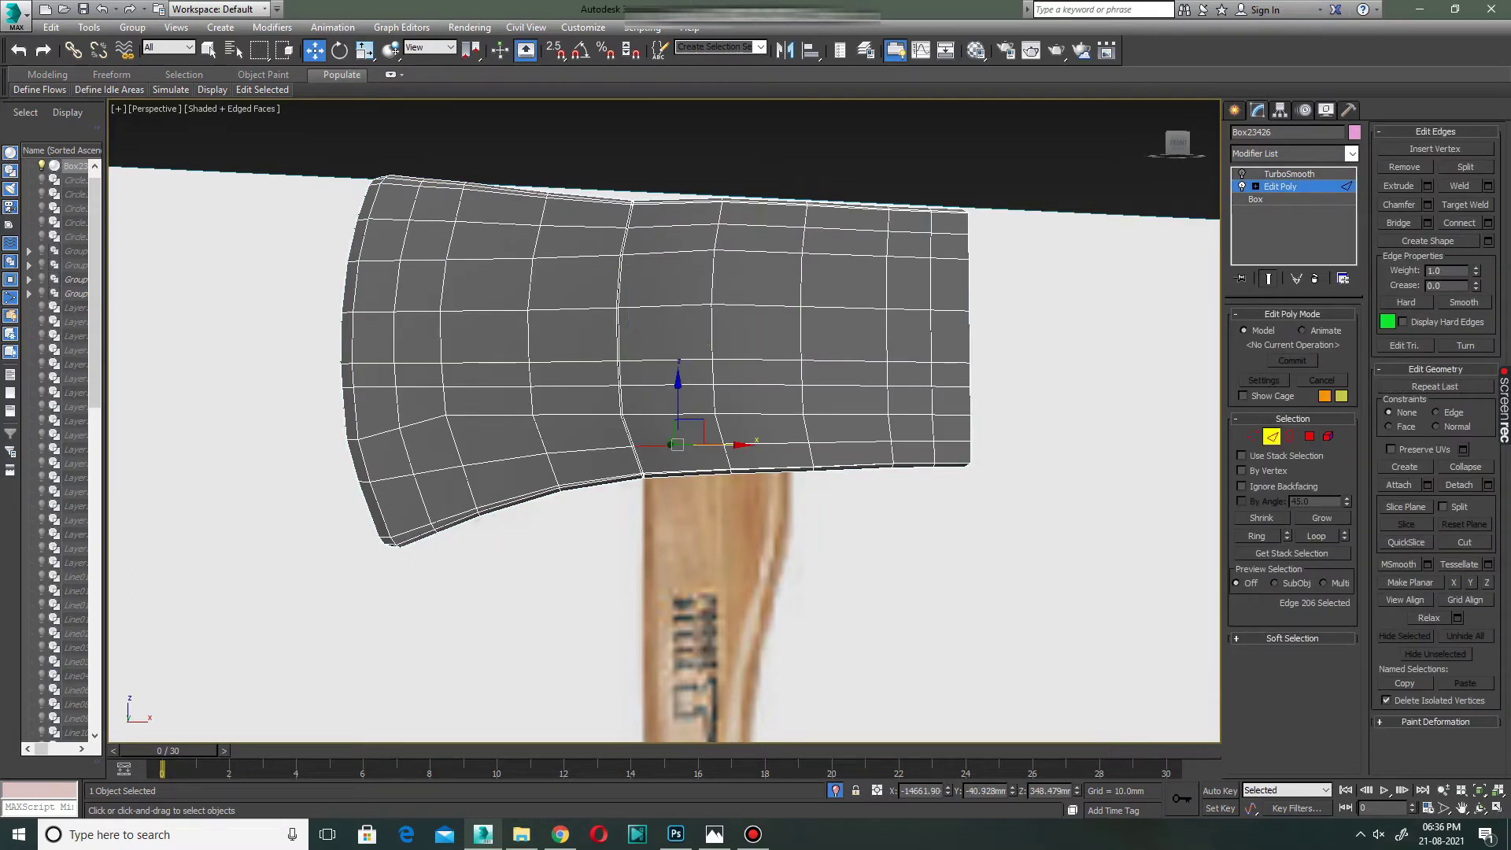
{"action": "left_click", "coordinate": [1257, 536]}
{"action": "left_click", "coordinate": [1488, 222]}
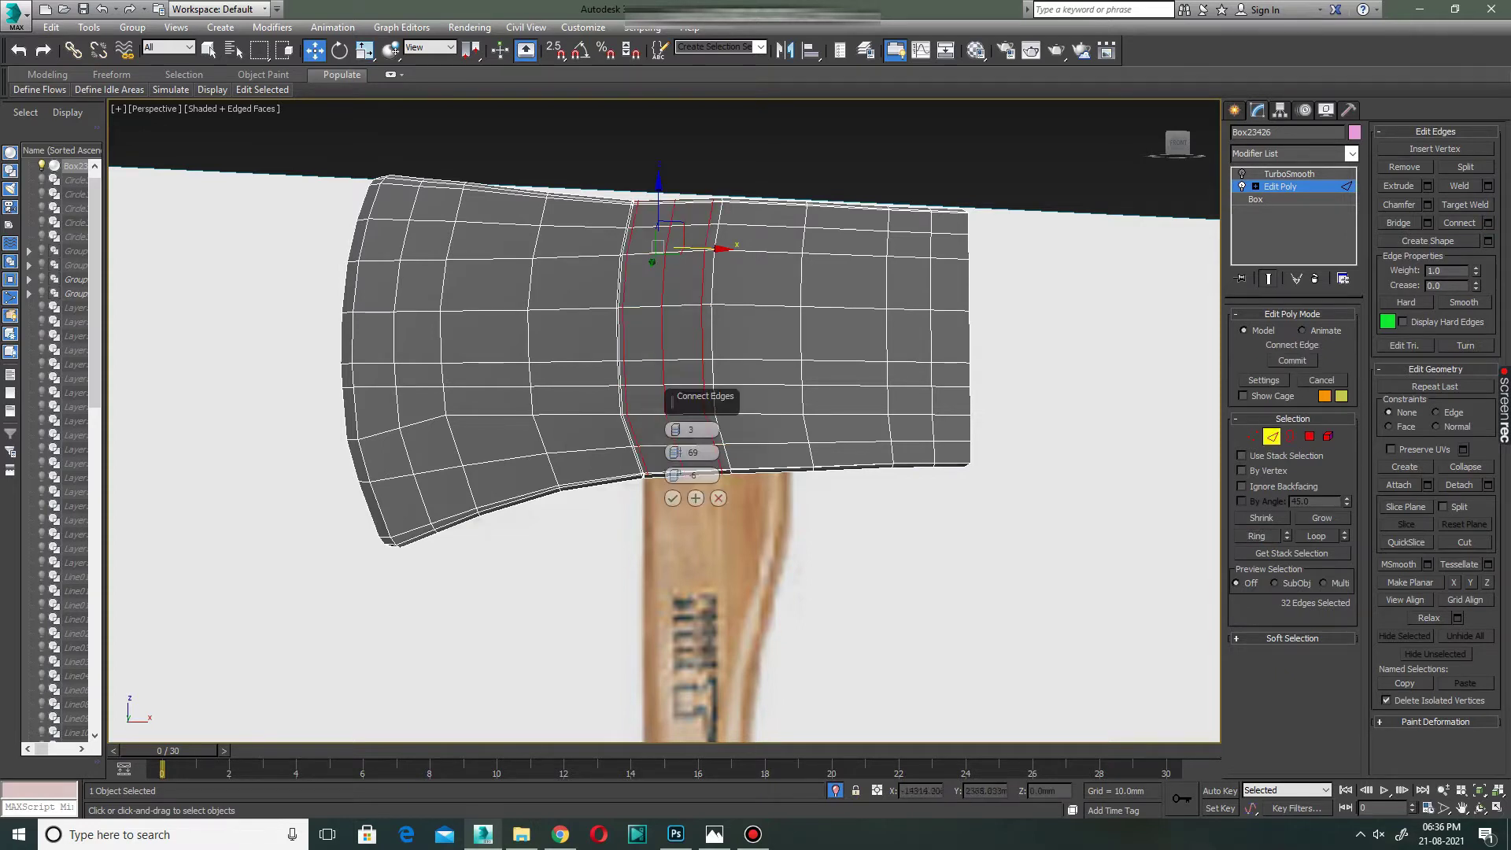
{"action": "left_click_drag", "start_coordinate": [676, 476], "coordinate": [675, 465]}
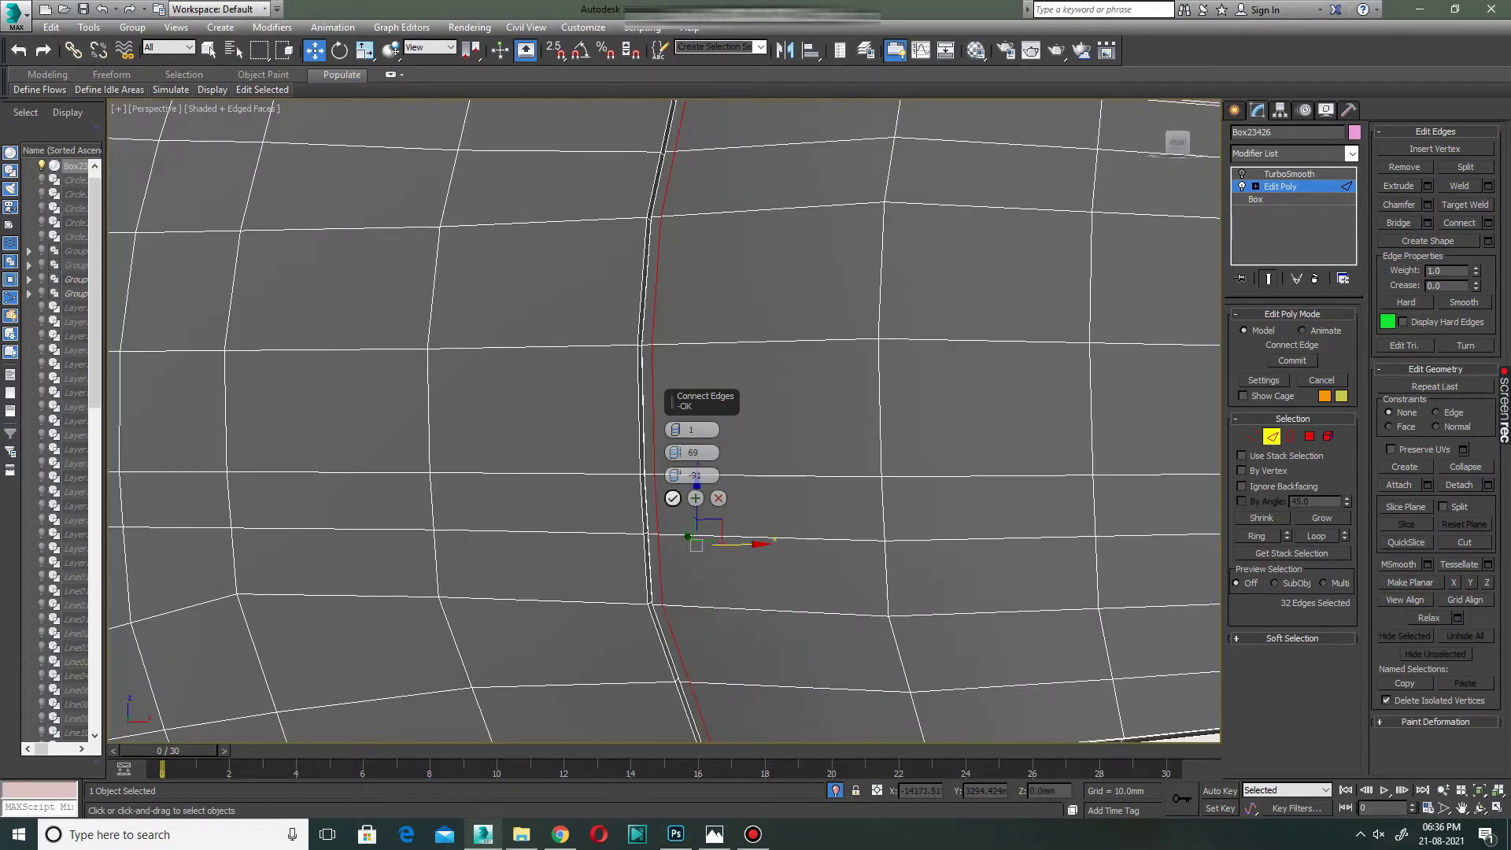
{"action": "left_click", "coordinate": [672, 497]}
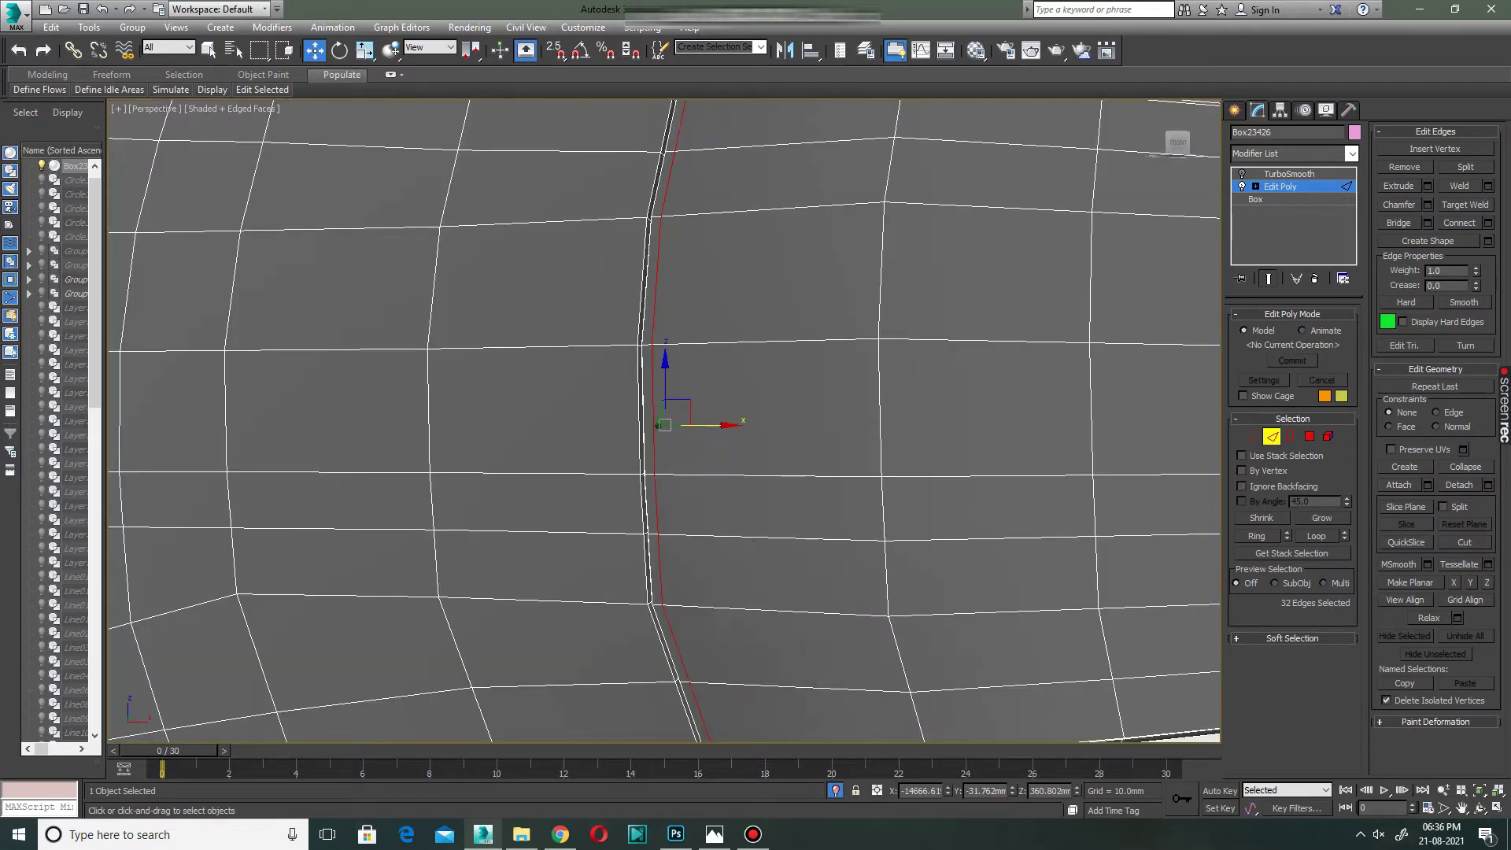
Connect a second support loop tight against the groove and show the smoothed result.
{"action": "left_click", "coordinate": [1257, 536]}
{"action": "left_click", "coordinate": [1488, 223]}
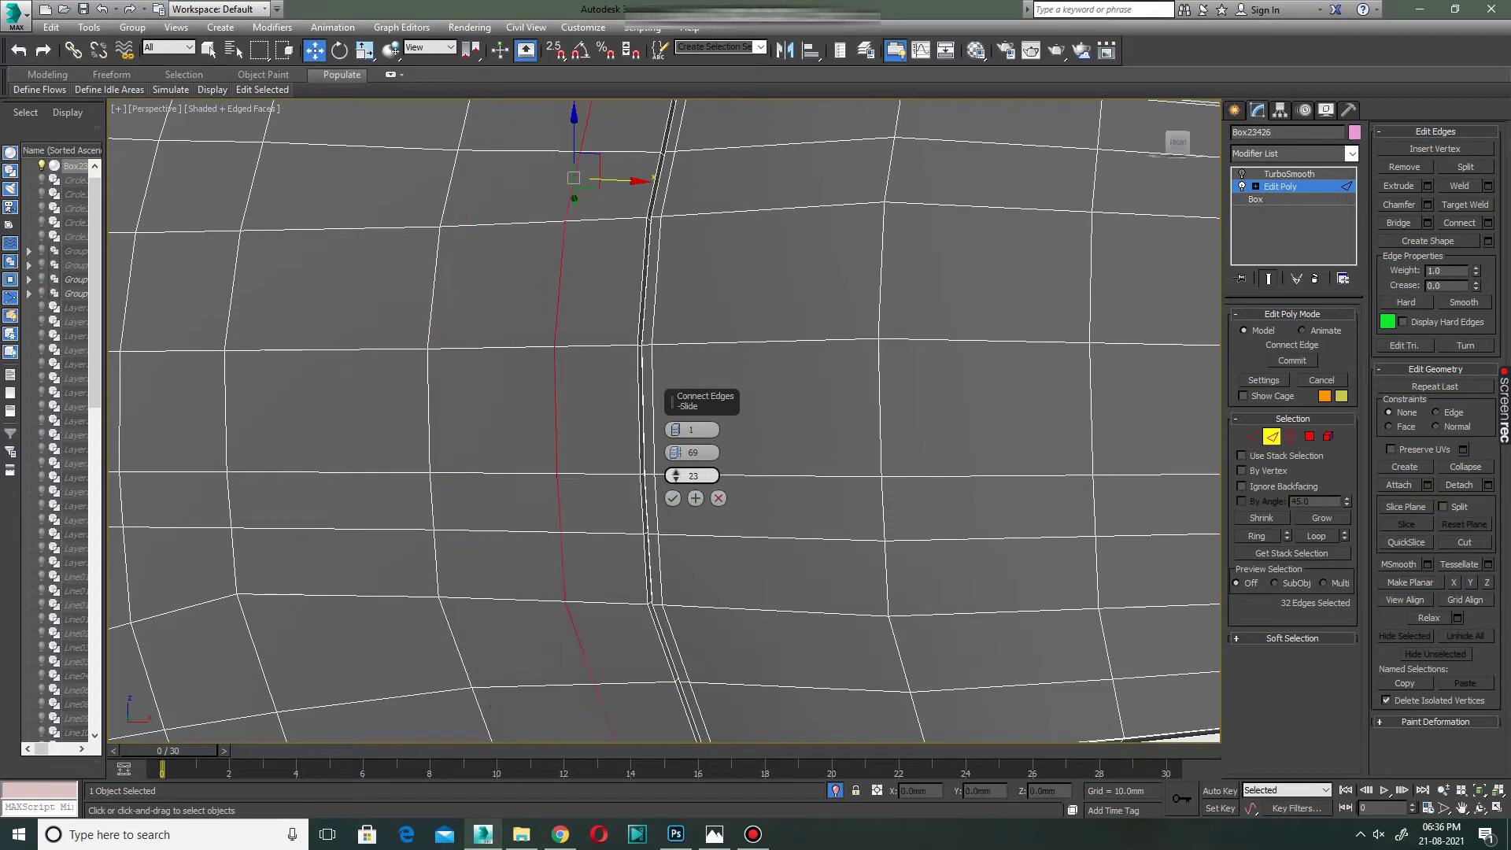
{"action": "left_click_drag", "start_coordinate": [675, 475], "coordinate": [675, 457]}
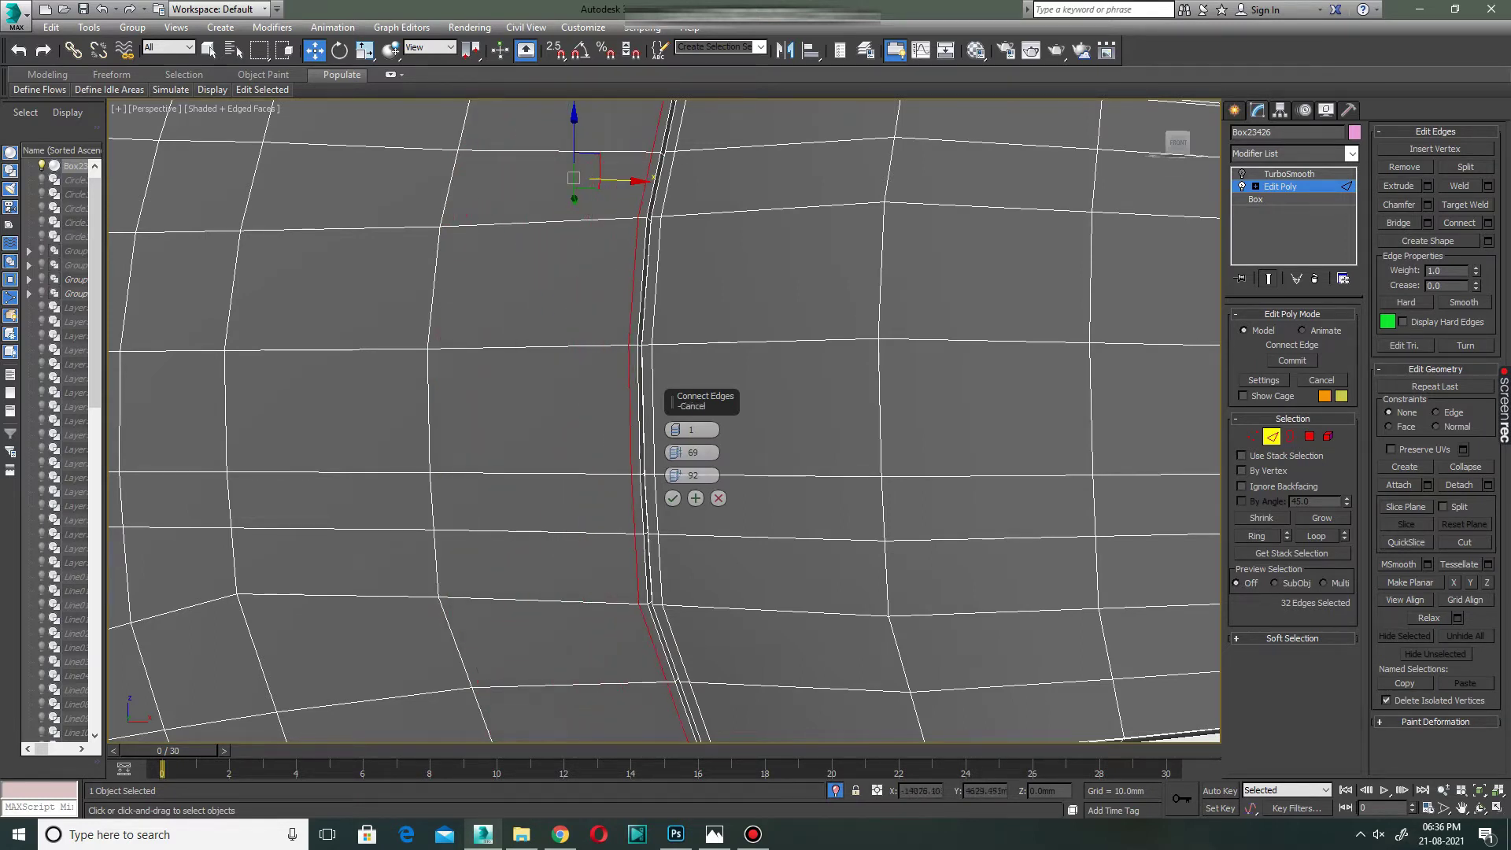
{"action": "left_click", "coordinate": [673, 498]}
{"action": "key", "text": "z"}
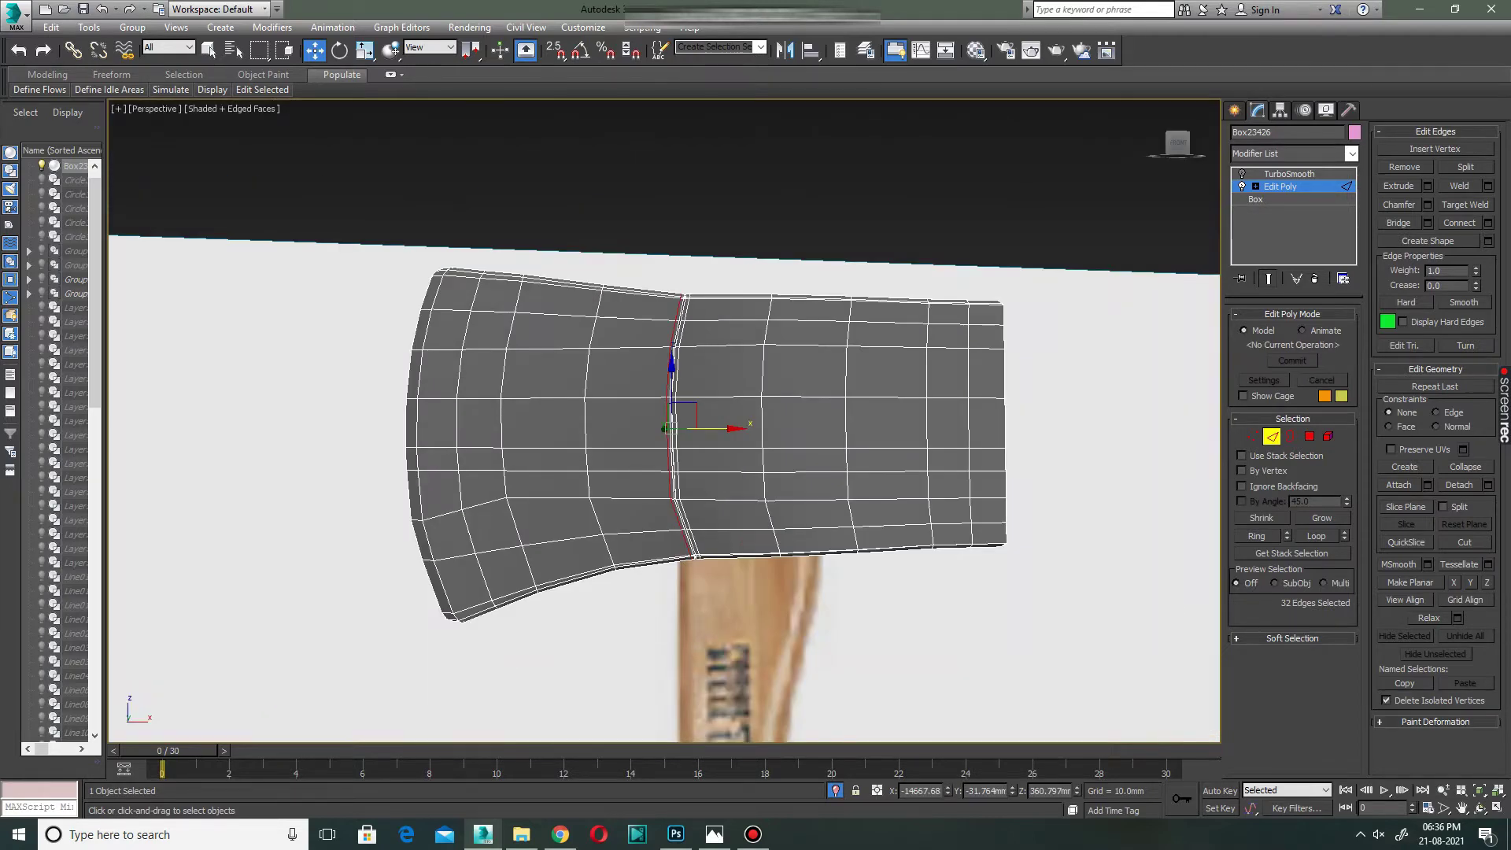
{"action": "left_click", "coordinate": [1289, 173]}
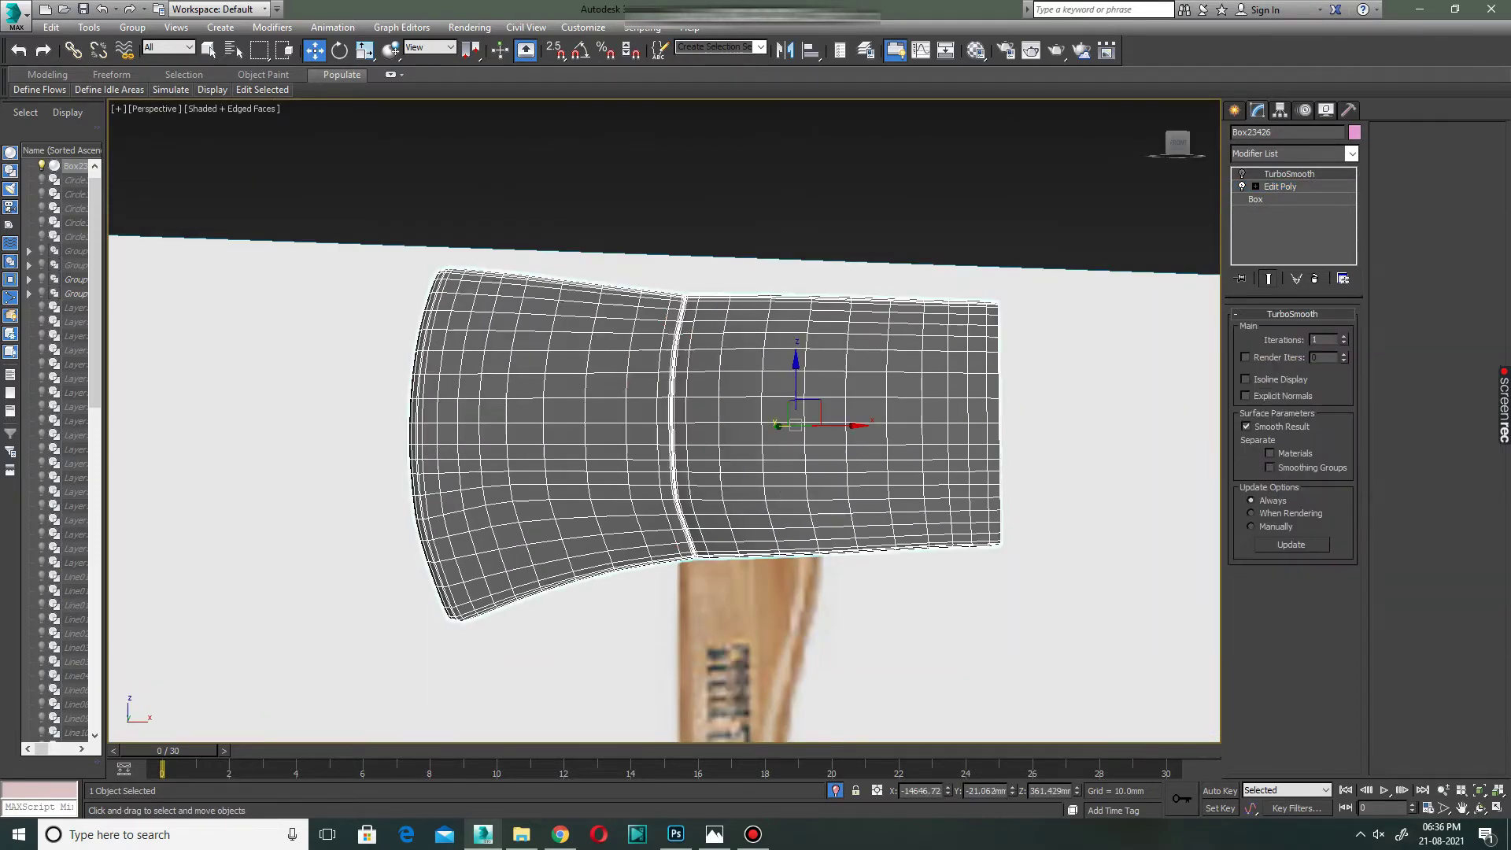
Check the shaded smooth axe head from above and front against the reference, then reopen Edit Poly.
{"action": "mouse_move", "coordinate": [680, 491]}
{"action": "middle_mouse_down", "text": "alt"}
{"action": "mouse_move", "coordinate": [693, 520]}
{"action": "mouse_move", "coordinate": [708, 472]}
{"action": "mouse_move", "coordinate": [771, 488]}
{"action": "mouse_move", "coordinate": [748, 464]}
{"action": "middle_mouse_up", "text": "alt"}
{"action": "key", "text": "F4"}
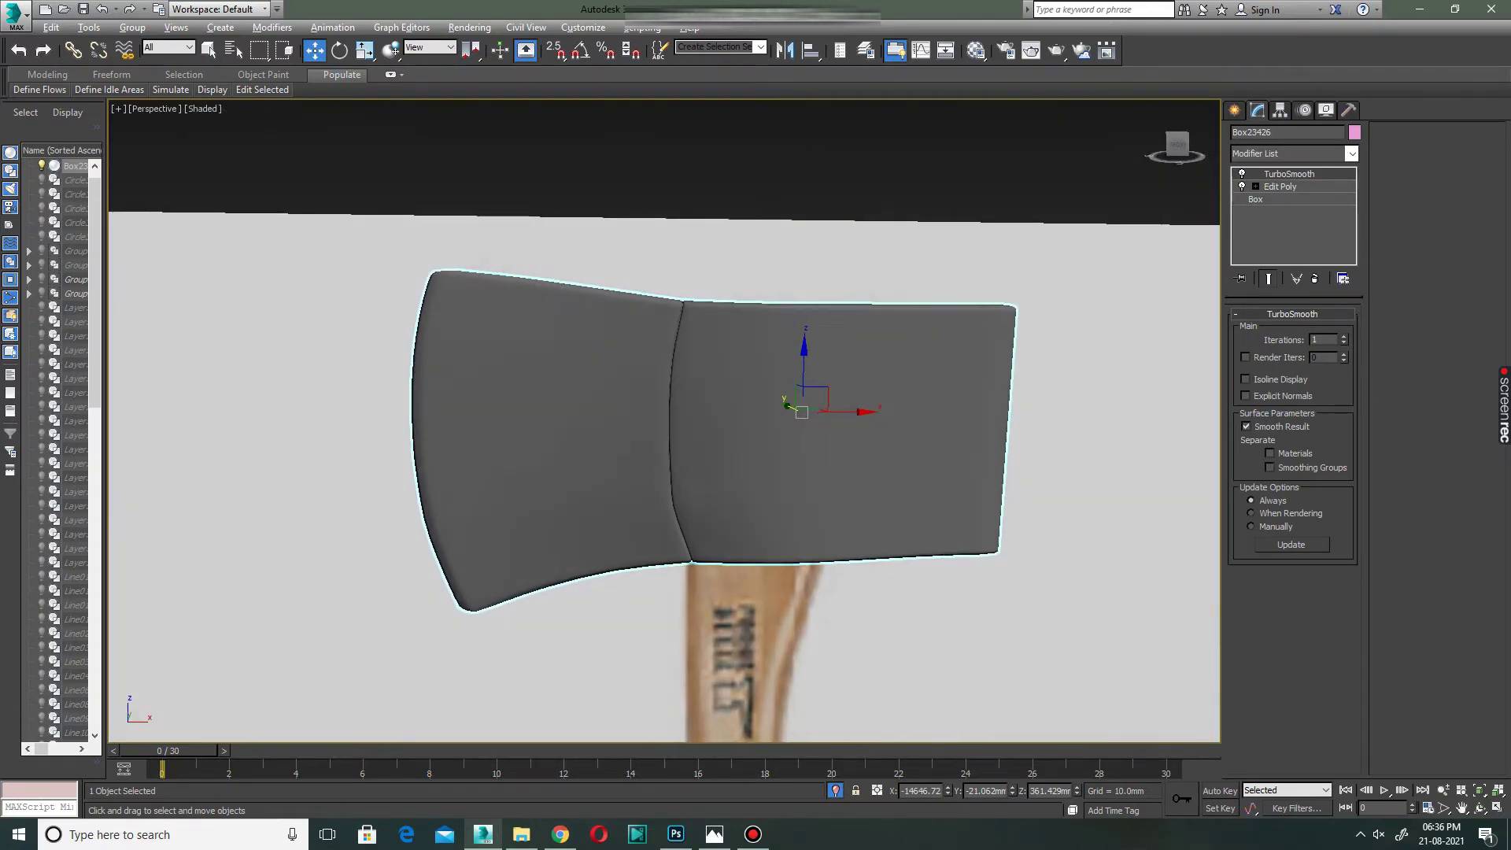
{"action": "scroll", "coordinate": [665, 421], "scroll_direction": "down", "scroll_amount": 3}
{"action": "scroll", "coordinate": [665, 421], "scroll_direction": "up", "scroll_amount": 4}
{"action": "scroll", "coordinate": [665, 421], "scroll_direction": "down", "scroll_amount": 4}
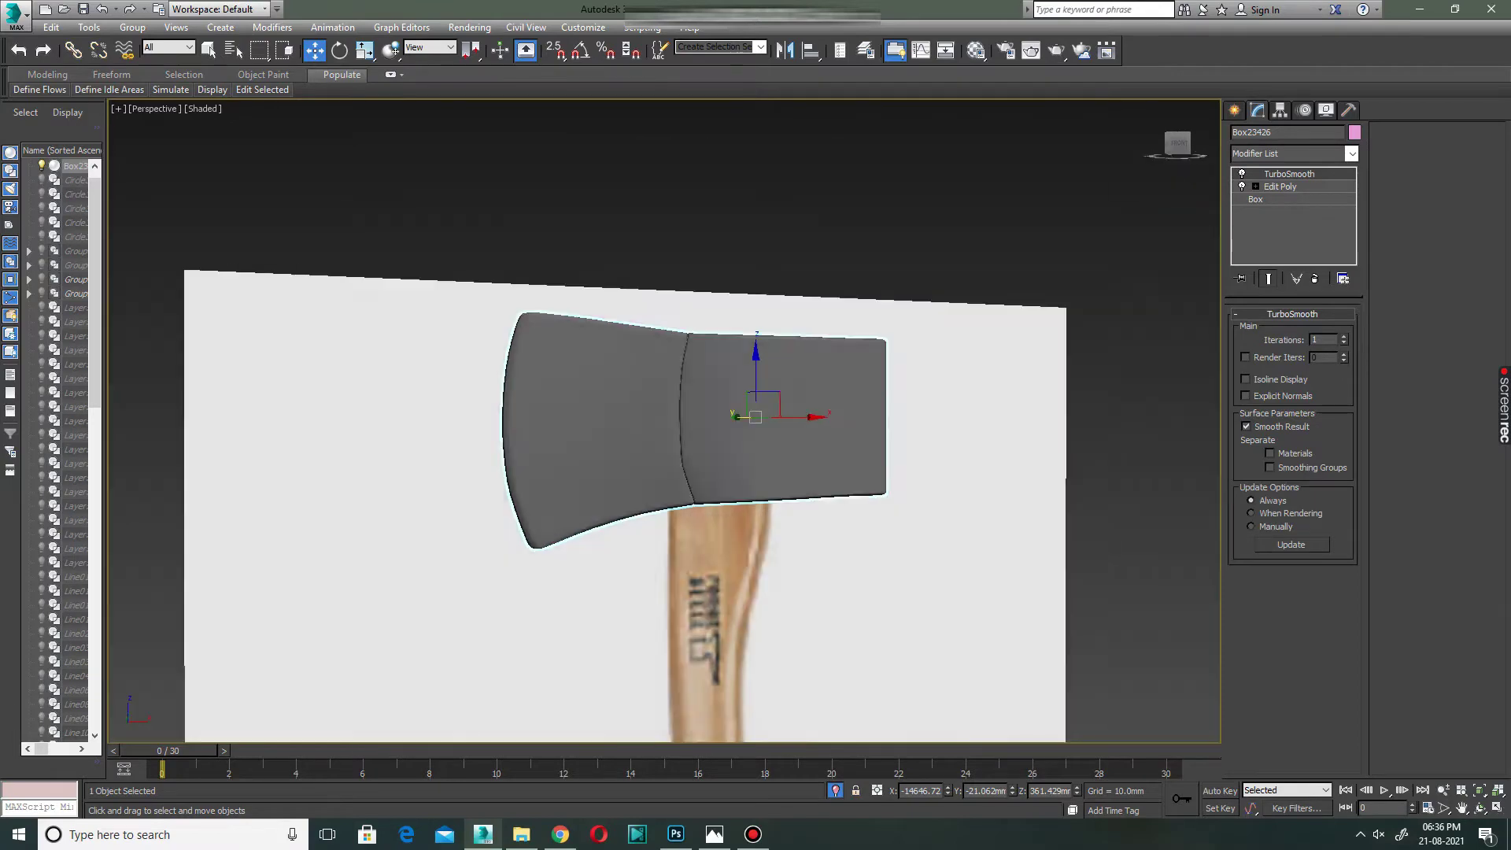
{"action": "mouse_move", "coordinate": [748, 464]}
{"action": "middle_mouse_down", "text": "alt"}
{"action": "mouse_move", "coordinate": [787, 410]}
{"action": "mouse_move", "coordinate": [752, 460]}
{"action": "mouse_move", "coordinate": [751, 441]}
{"action": "mouse_move", "coordinate": [724, 512]}
{"action": "mouse_move", "coordinate": [728, 464]}
{"action": "mouse_move", "coordinate": [728, 519]}
{"action": "mouse_move", "coordinate": [728, 492]}
{"action": "middle_mouse_up", "text": "alt"}
{"action": "mouse_move", "coordinate": [753, 391]}
{"action": "middle_mouse_down", "text": "alt"}
{"action": "mouse_move", "coordinate": [735, 421]}
{"action": "mouse_move", "coordinate": [708, 410]}
{"action": "mouse_move", "coordinate": [714, 359]}
{"action": "mouse_move", "coordinate": [734, 382]}
{"action": "middle_mouse_up", "text": "alt"}
{"action": "scroll", "coordinate": [740, 421], "scroll_direction": "down", "scroll_amount": 4}
{"action": "scroll", "coordinate": [736, 424], "scroll_direction": "up", "scroll_amount": 1}
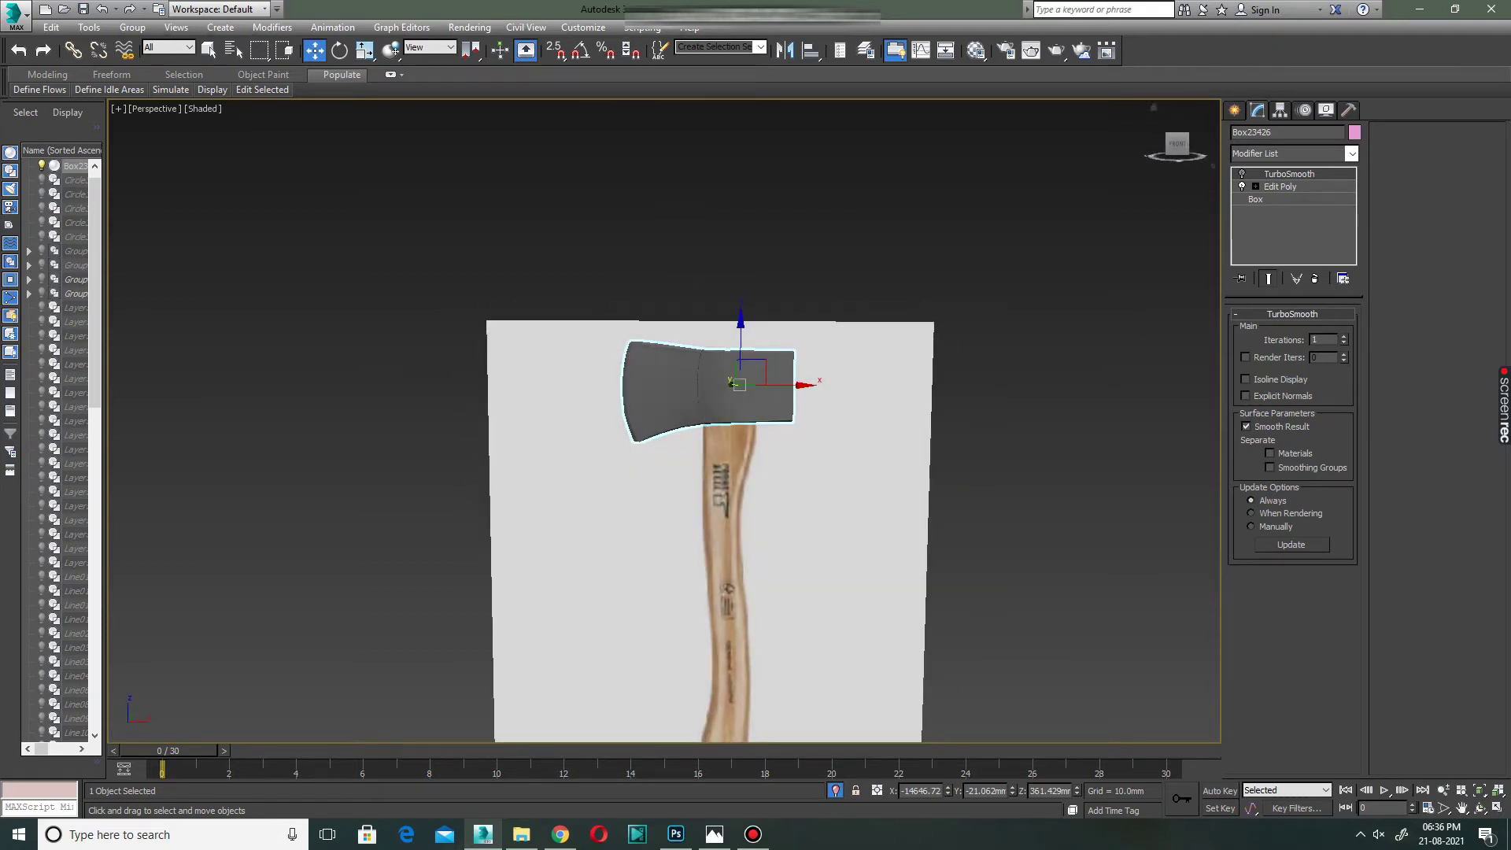
{"action": "left_click", "coordinate": [1280, 186]}
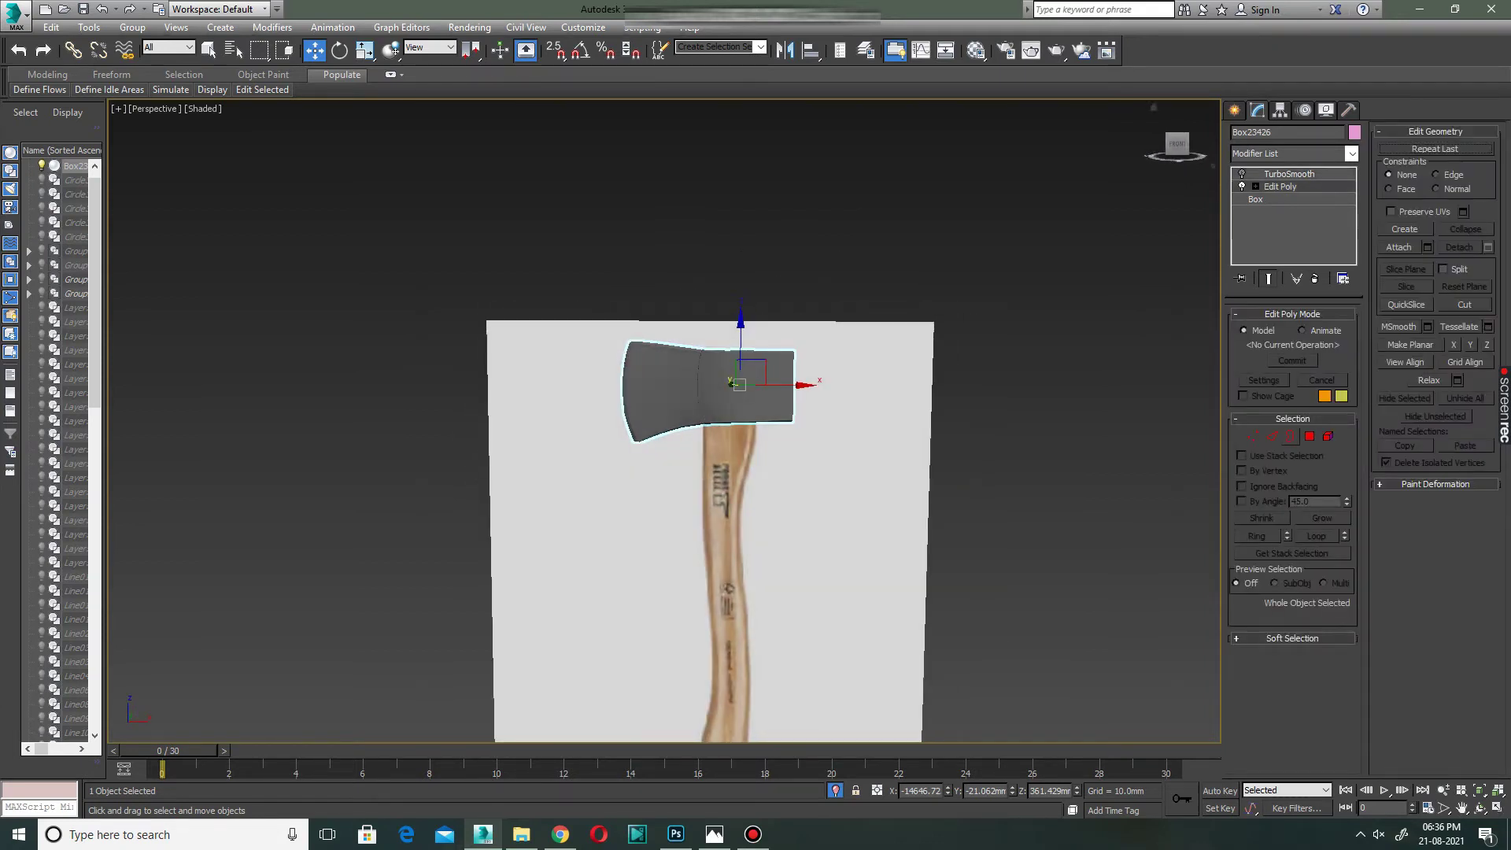
Switch to vertex editing with edged faces and frame the axe head's underside in perspective.
{"action": "key", "text": "4"}
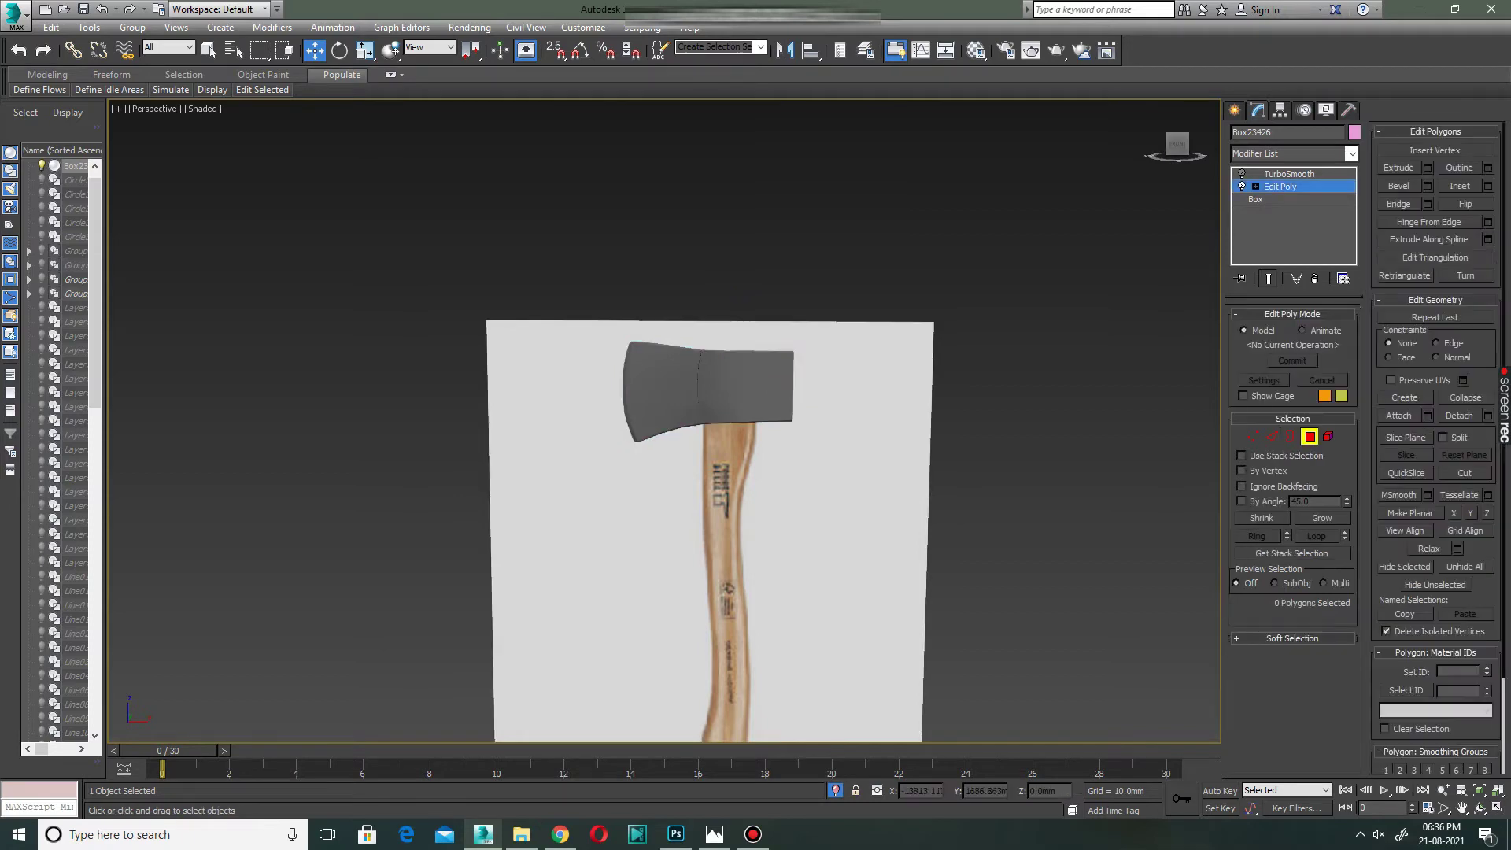
{"action": "key", "text": "F4"}
{"action": "middle_click_drag", "start_coordinate": [665, 425], "coordinate": [665, 358], "text": "alt"}
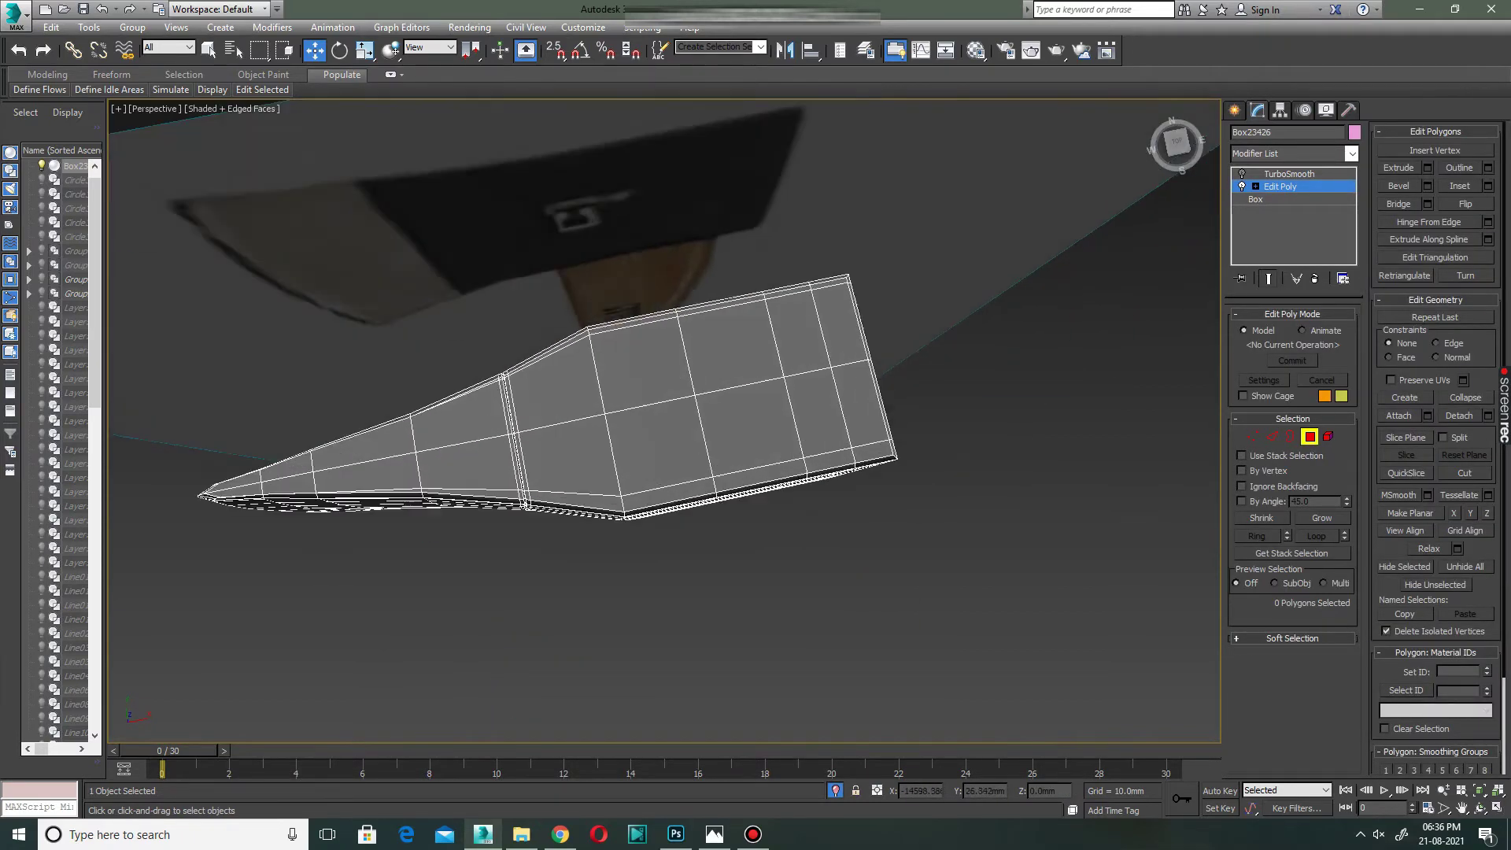
{"action": "scroll", "coordinate": [720, 381], "scroll_direction": "up", "scroll_amount": 2}
{"action": "key", "text": "1"}
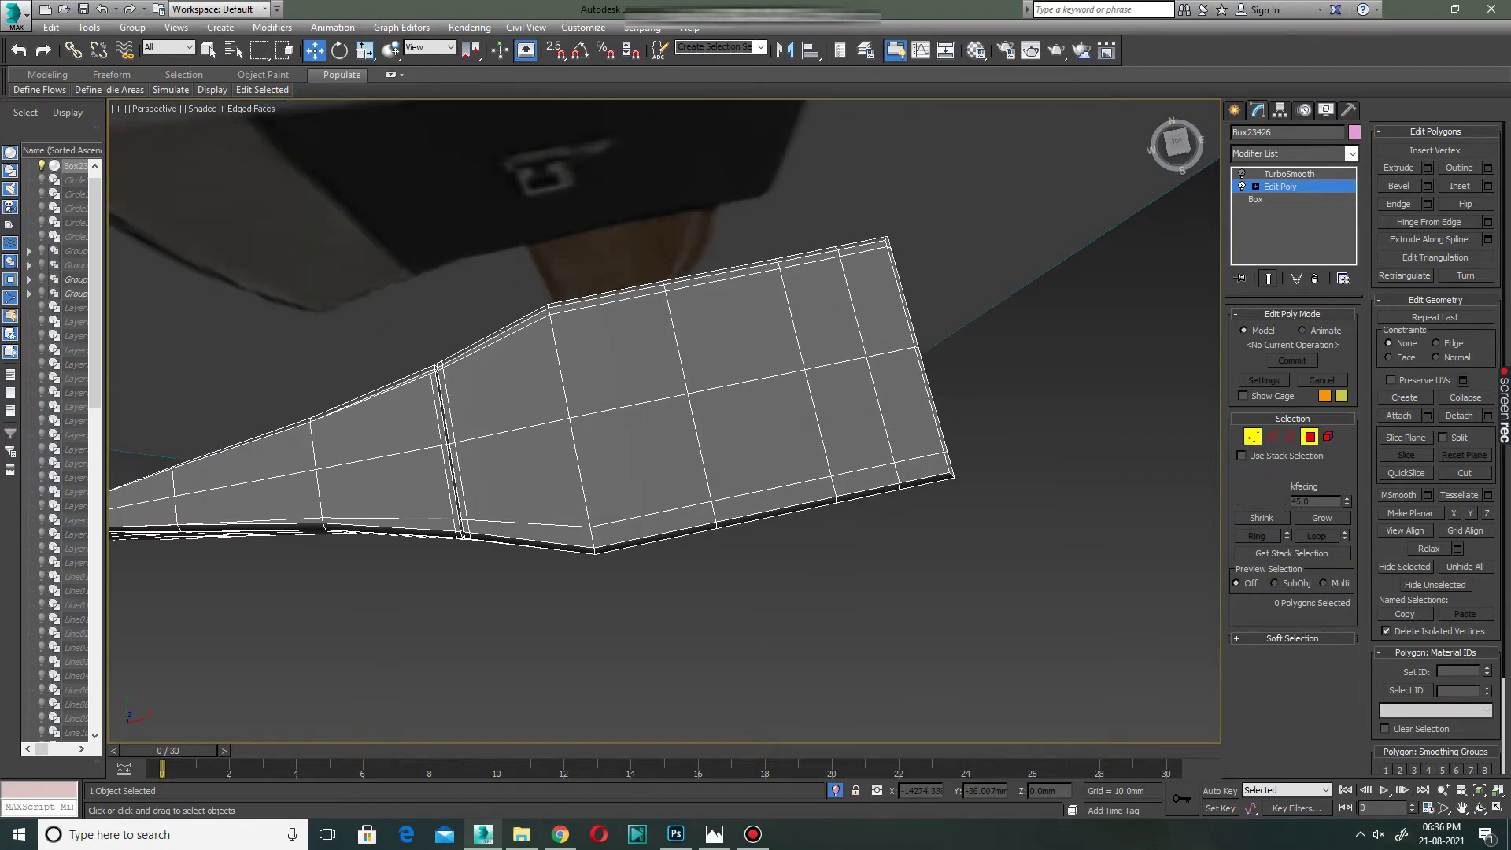
{"action": "key", "text": "alt+w"}
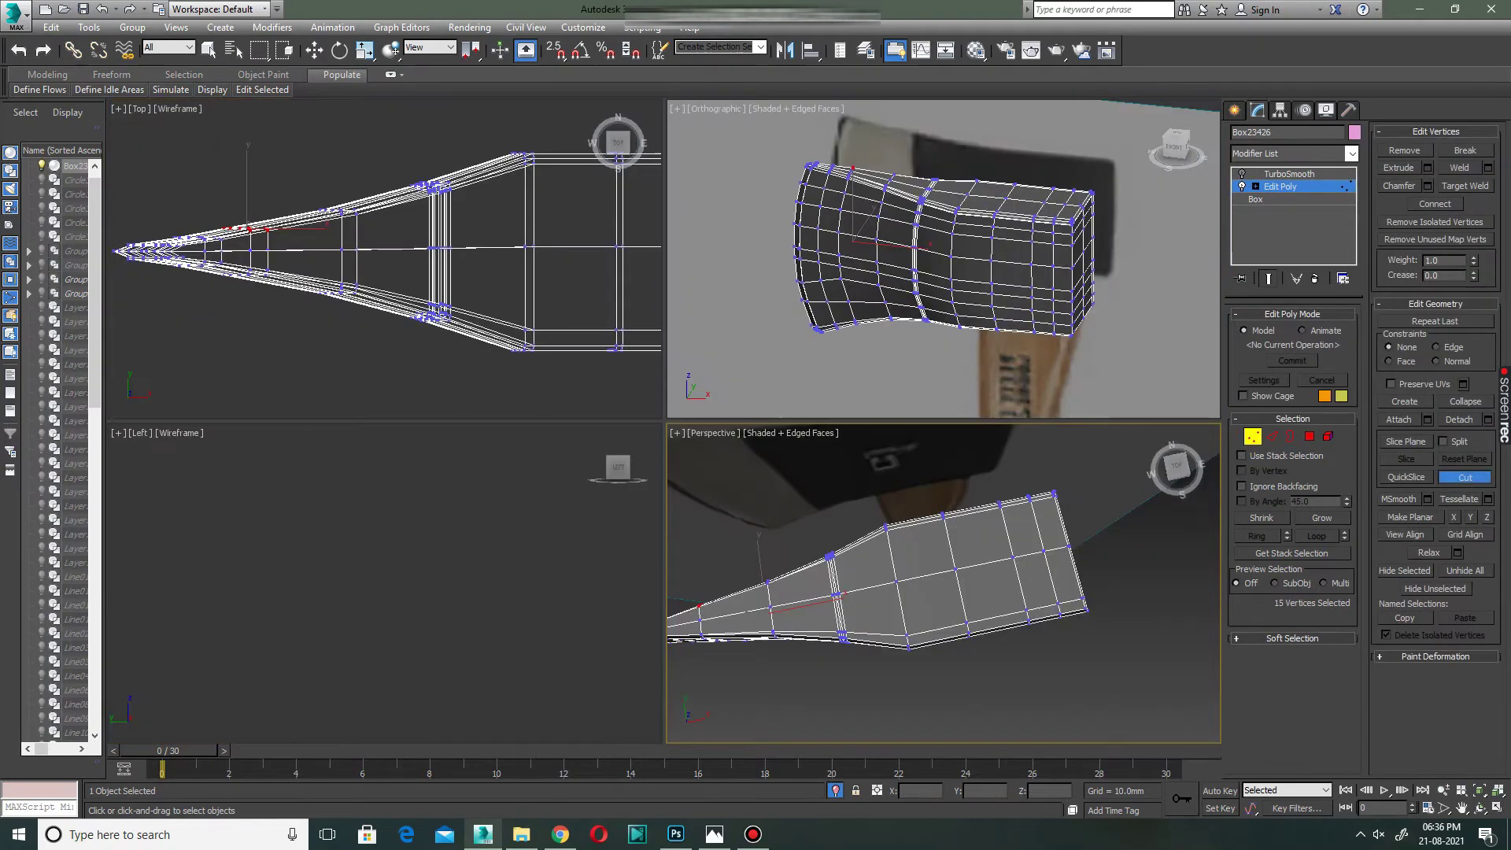
{"action": "key", "text": "alt+w"}
{"action": "scroll", "coordinate": [236, 377], "scroll_direction": "down", "scroll_amount": 2}
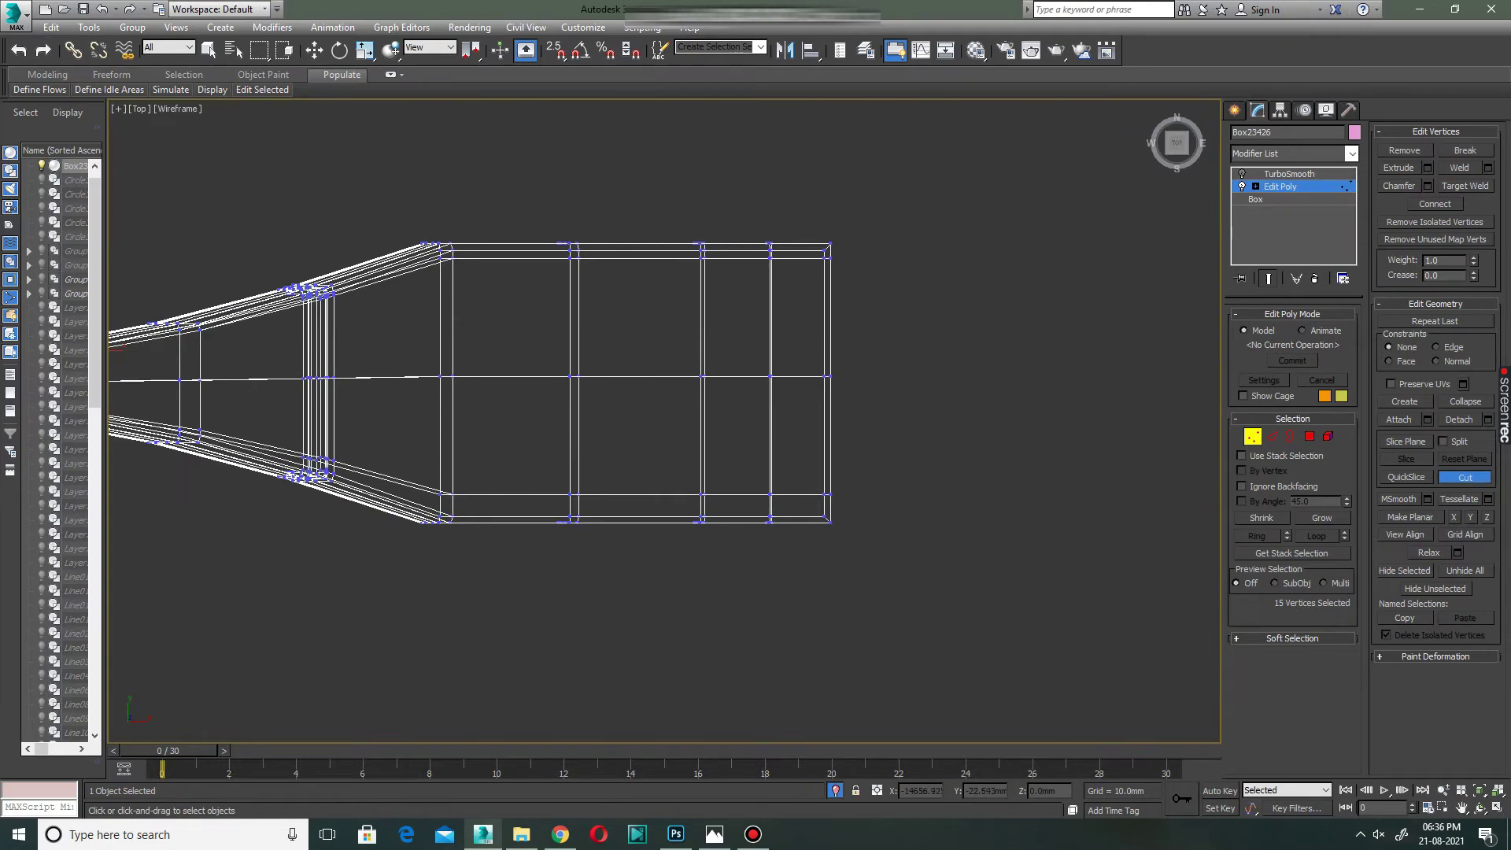
{"action": "key", "text": "alt+w"}
{"action": "key", "text": "alt+w"}
{"action": "key", "text": "s"}
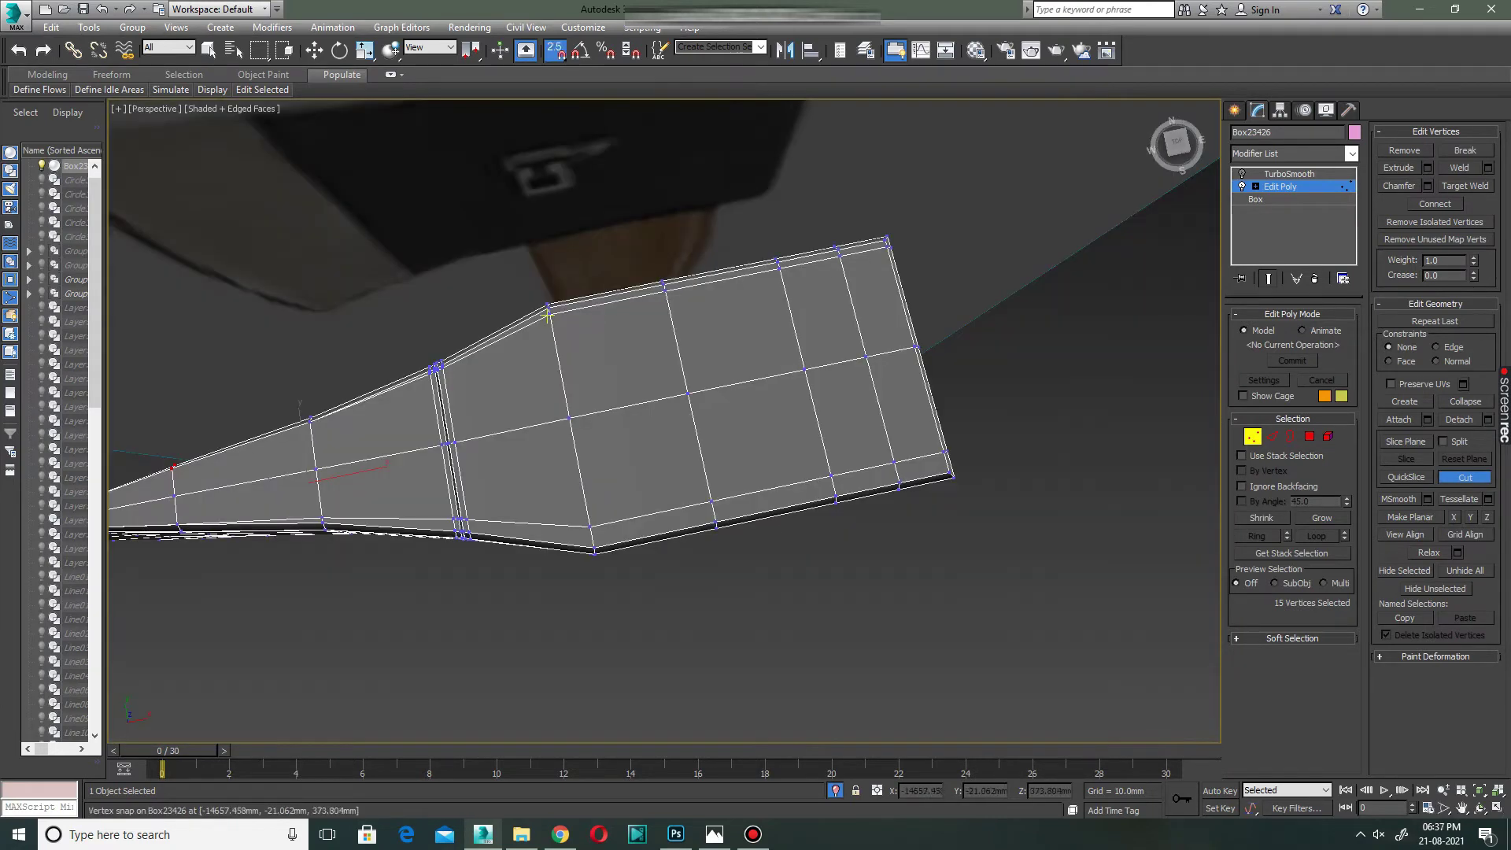
Cut two diagonals across the face and chamfer their crossing vertex.
{"action": "left_click", "coordinate": [830, 476]}
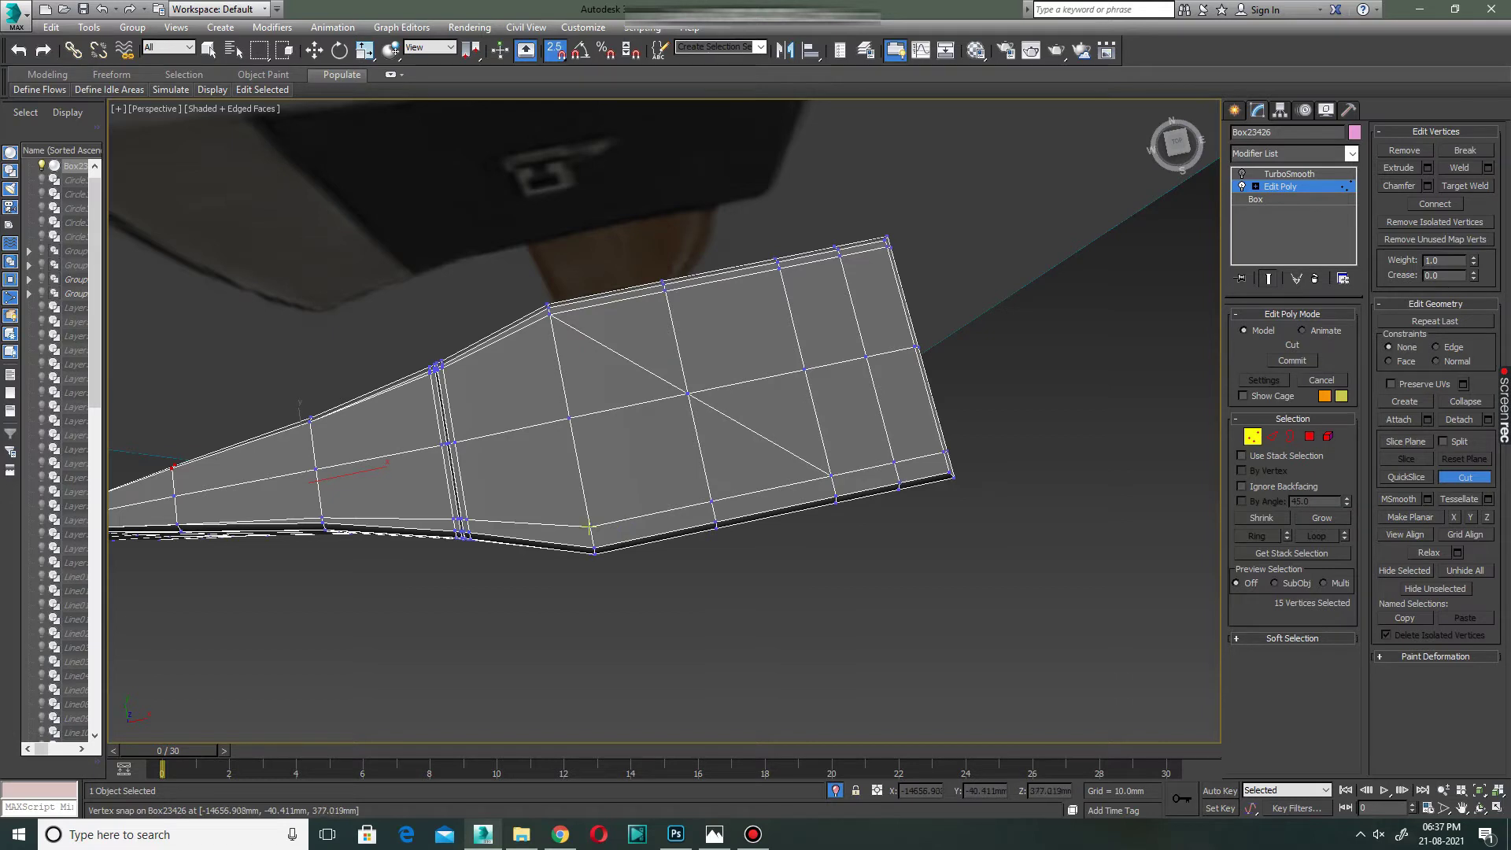
{"action": "left_click", "coordinate": [777, 268]}
{"action": "key", "text": "w"}
{"action": "left_click", "coordinate": [687, 391]}
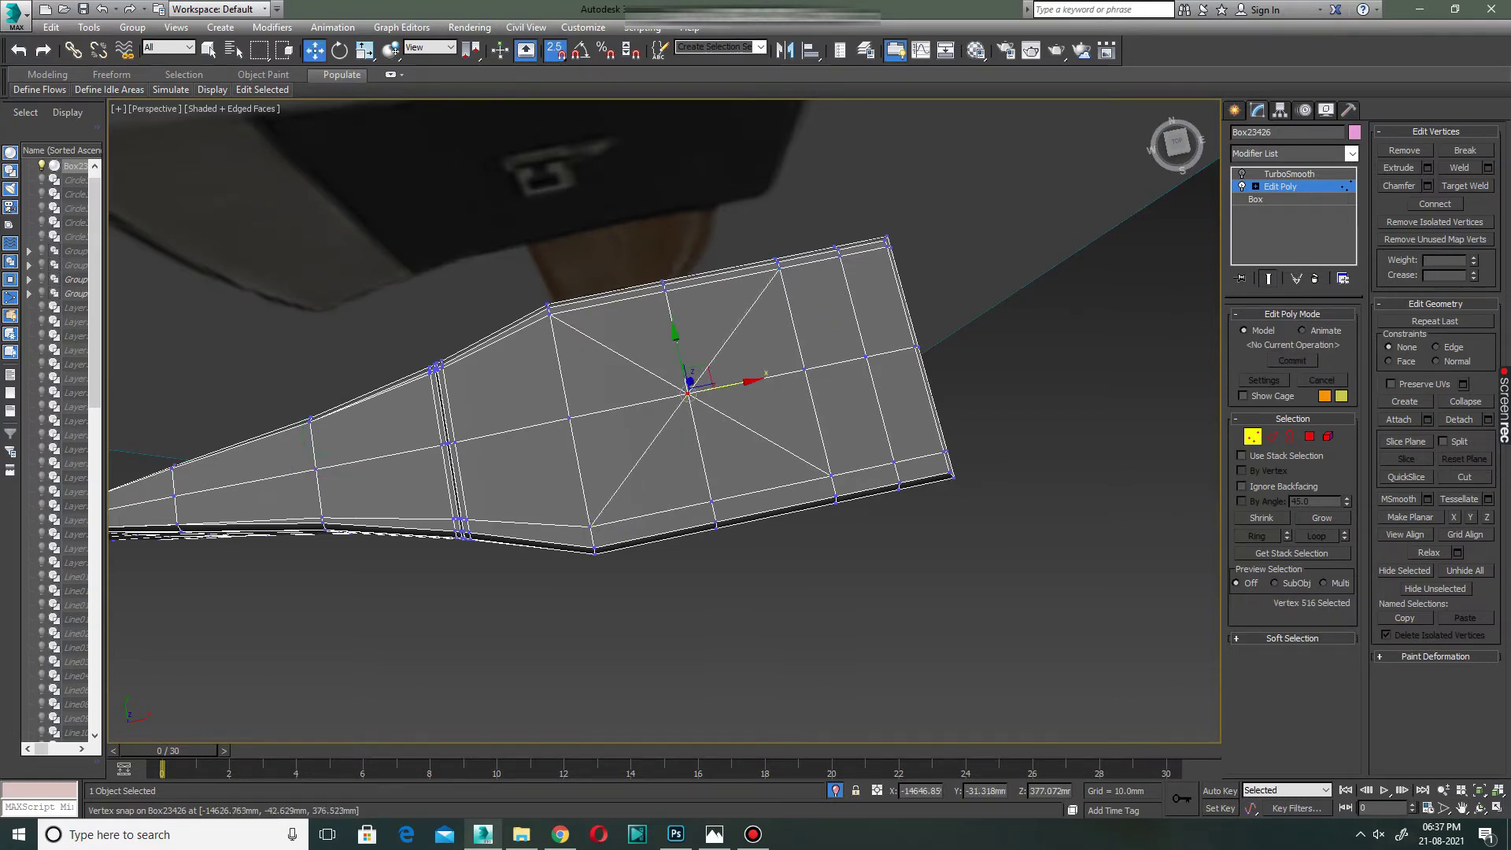
{"action": "left_click", "coordinate": [1427, 186]}
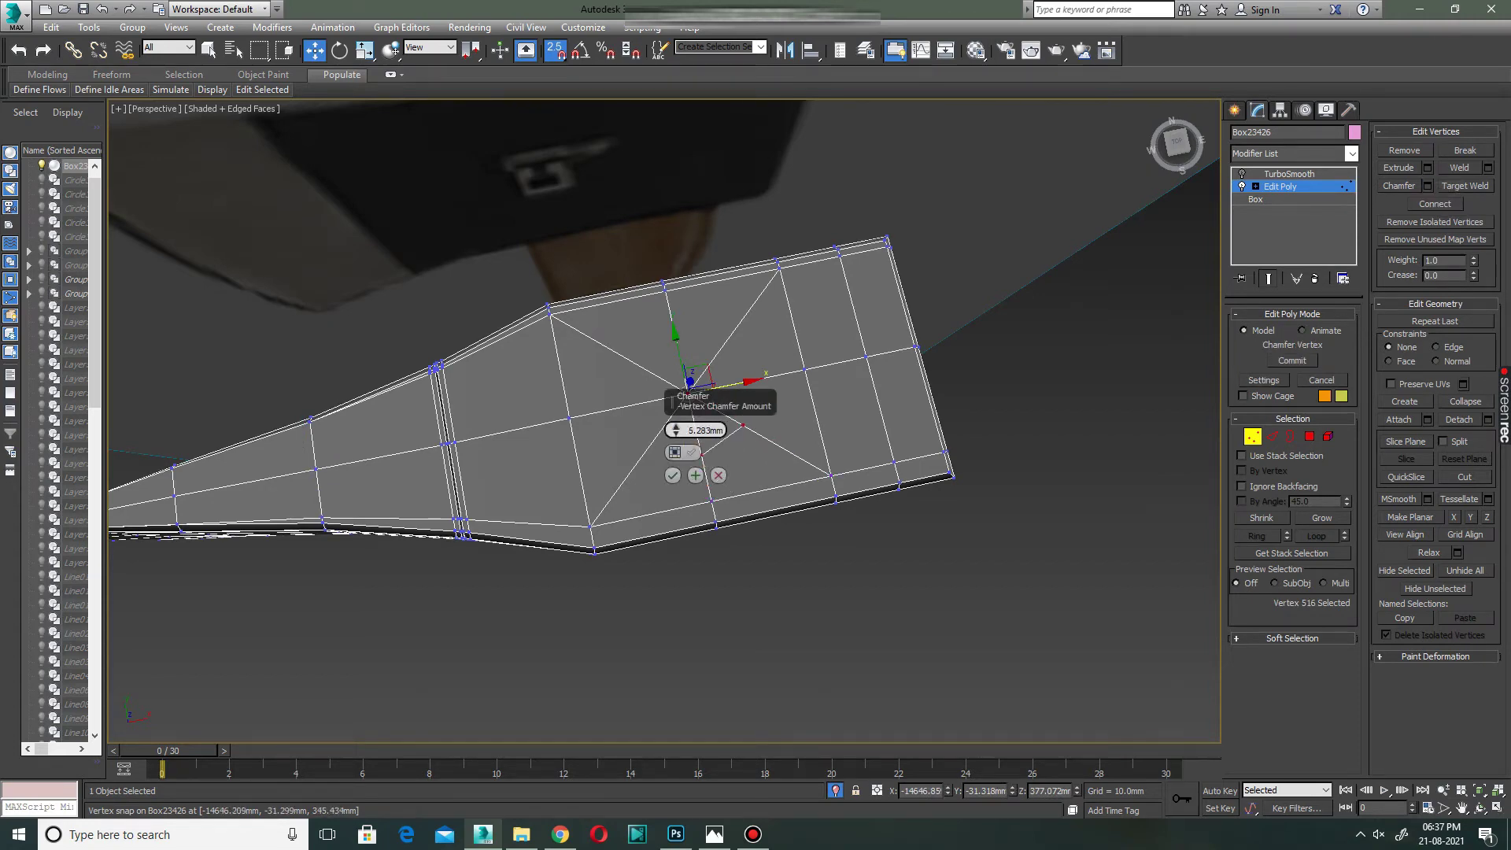
{"action": "left_click", "coordinate": [717, 475]}
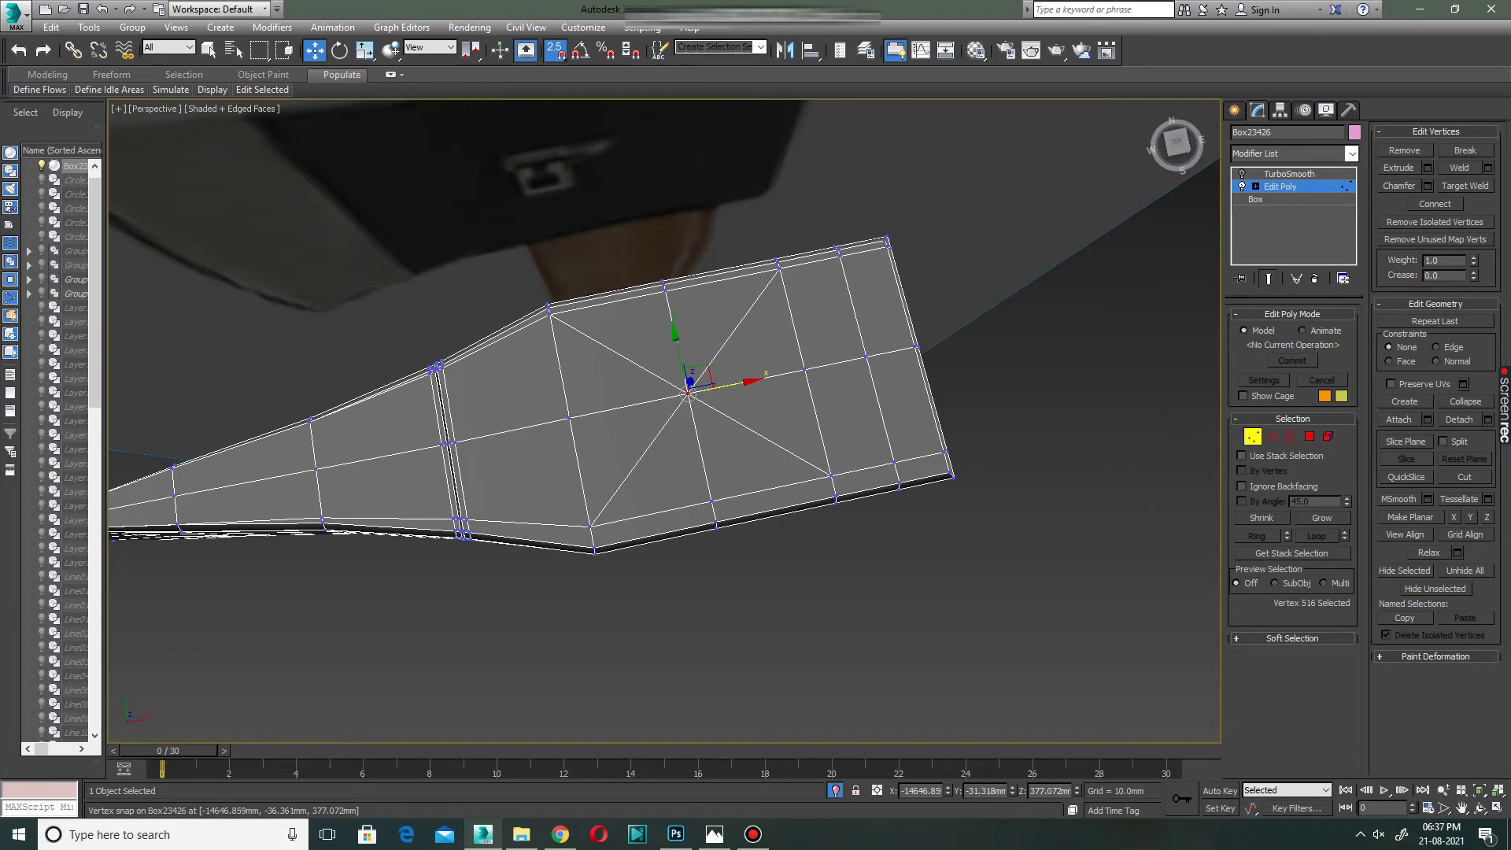
Weld the vertices at the eye centre.
{"action": "middle_click_drag", "start_coordinate": [688, 391], "coordinate": [689, 313], "text": "alt"}
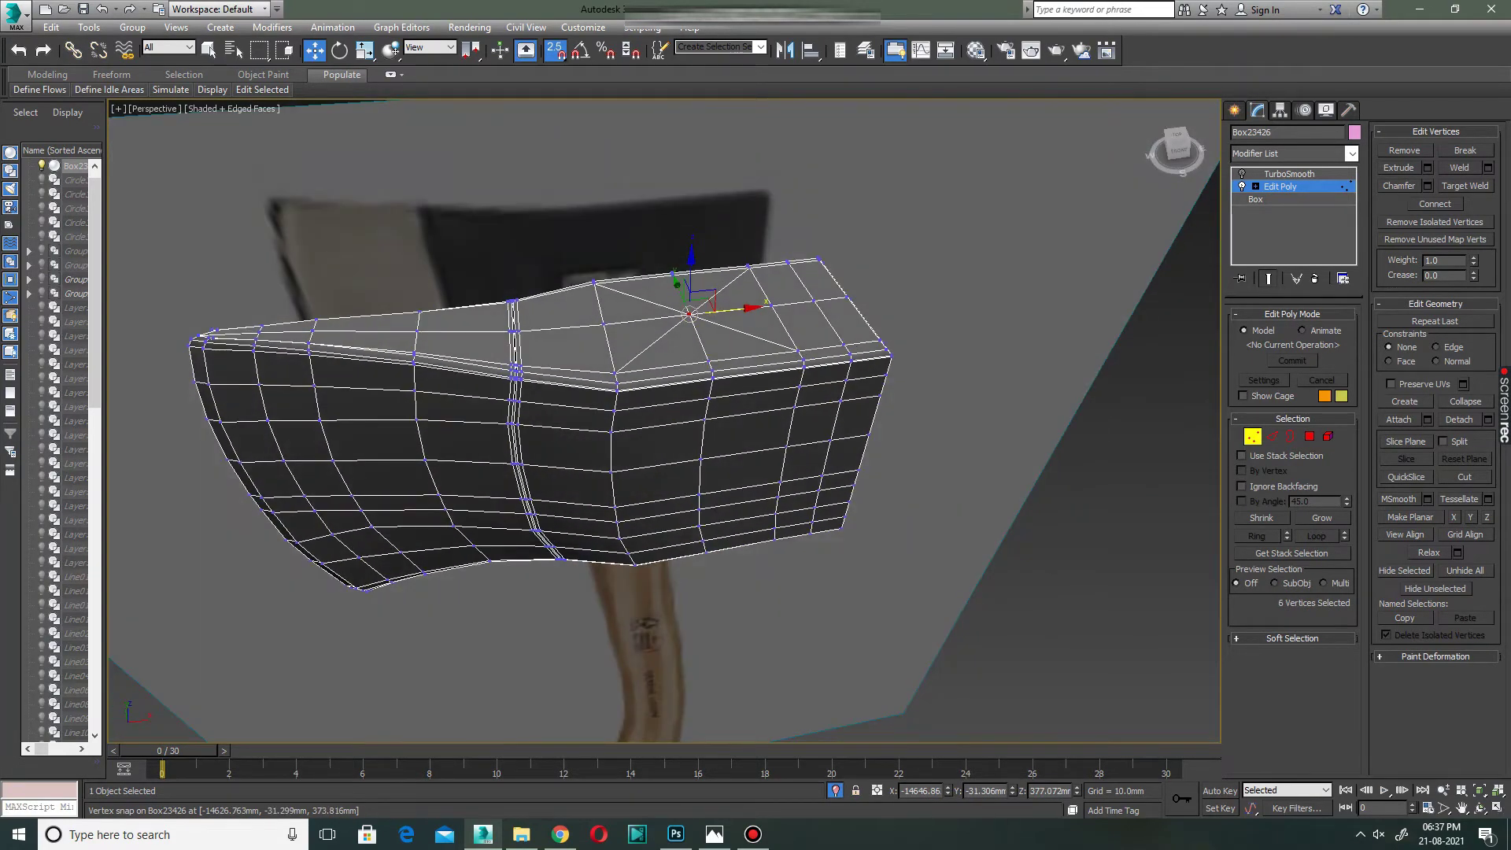
{"action": "left_click", "coordinate": [1487, 167]}
{"action": "left_click_drag", "start_coordinate": [677, 433], "coordinate": [677, 429]}
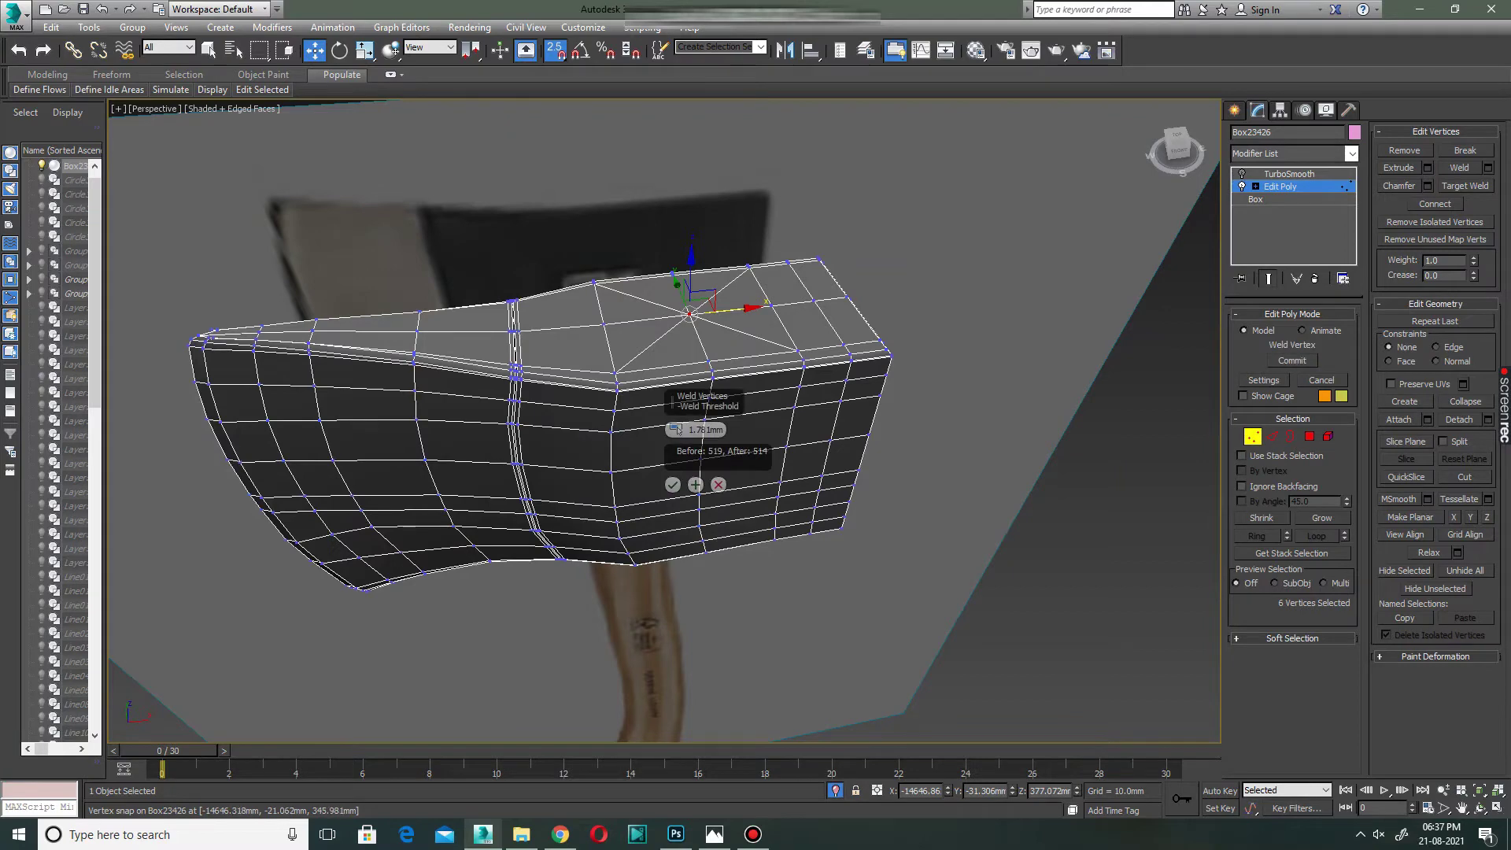
{"action": "left_click", "coordinate": [672, 485]}
Chamfer the centre vertex about 10 mm into an octagonal ring.
{"action": "key", "text": "ctrl+shift+c"}
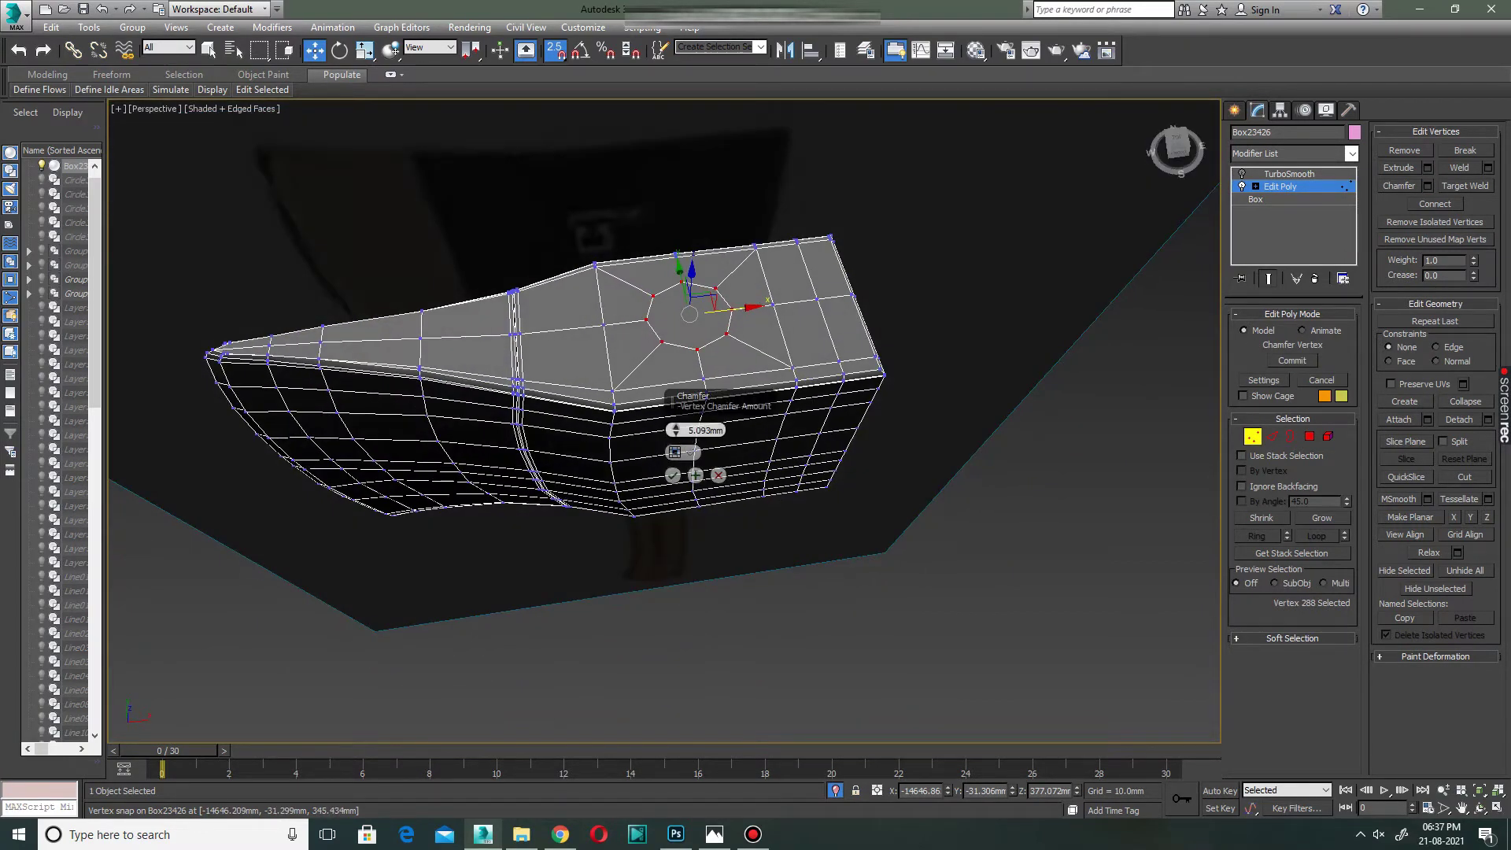
{"action": "left_click_drag", "start_coordinate": [675, 430], "coordinate": [675, 409]}
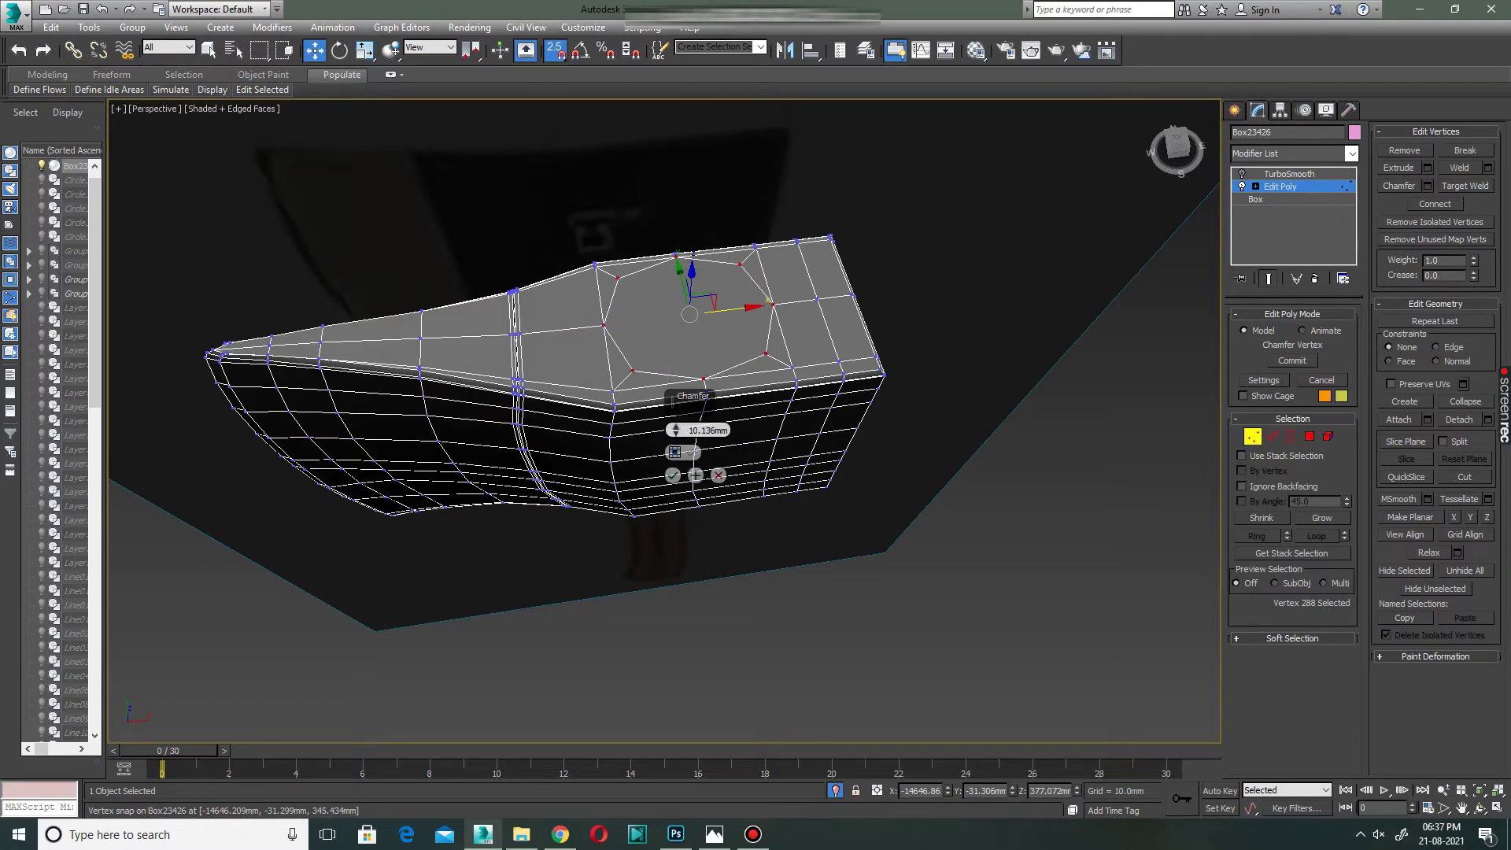
{"action": "middle_click_drag", "start_coordinate": [675, 430], "coordinate": [679, 431], "text": "alt"}
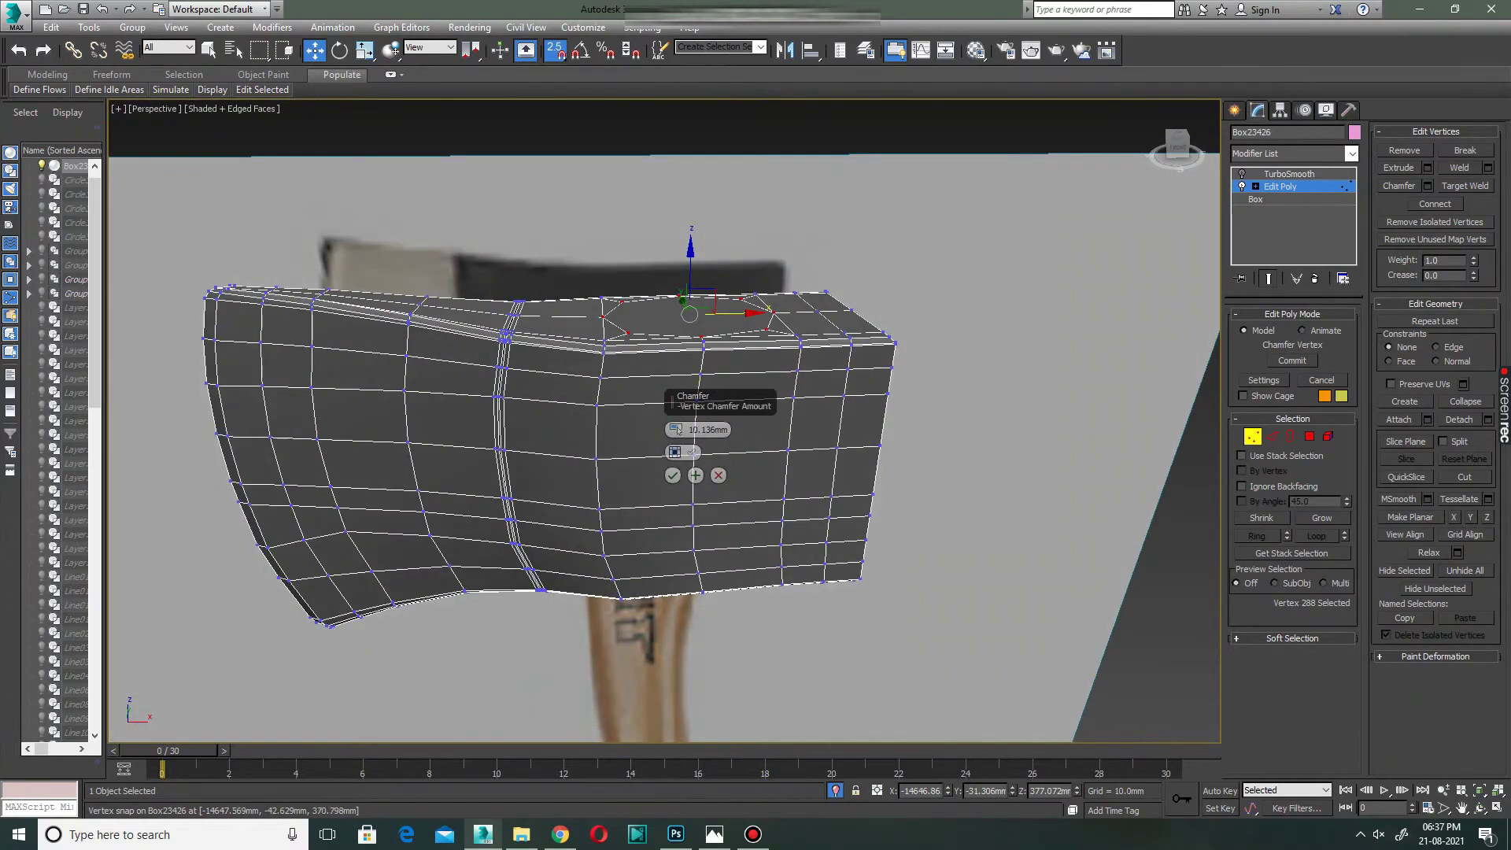
{"action": "left_click", "coordinate": [672, 474]}
{"action": "middle_click_drag", "start_coordinate": [618, 548], "coordinate": [686, 496], "text": "alt"}
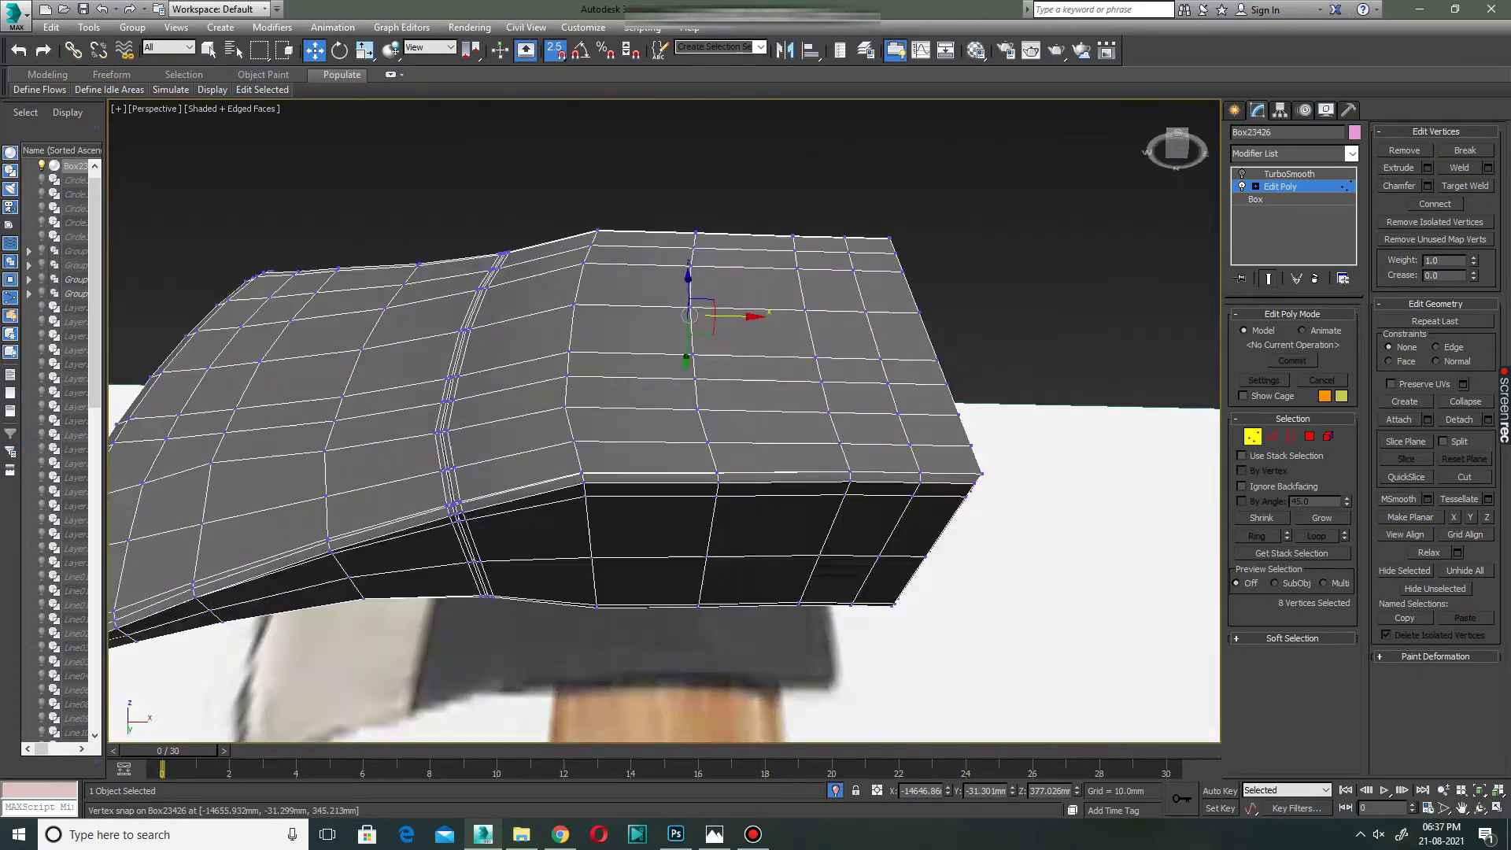
Cut a new edge across the eye section's side face, leaving an octagonal opening underneath.
{"action": "scroll", "coordinate": [685, 497], "scroll_direction": "down", "scroll_amount": 1}
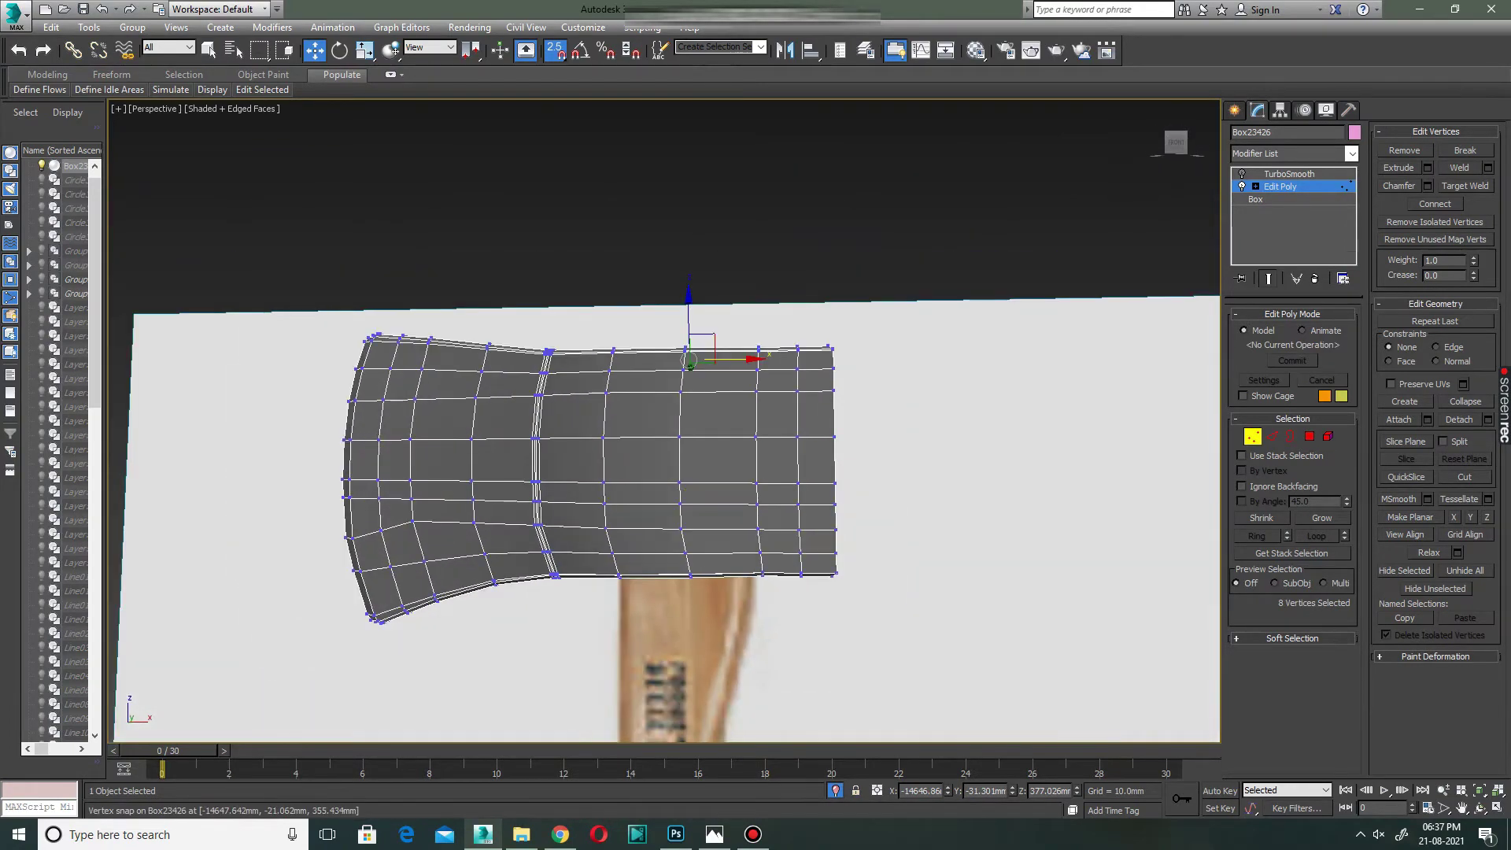
{"action": "scroll", "coordinate": [686, 497], "scroll_direction": "down", "scroll_amount": 1}
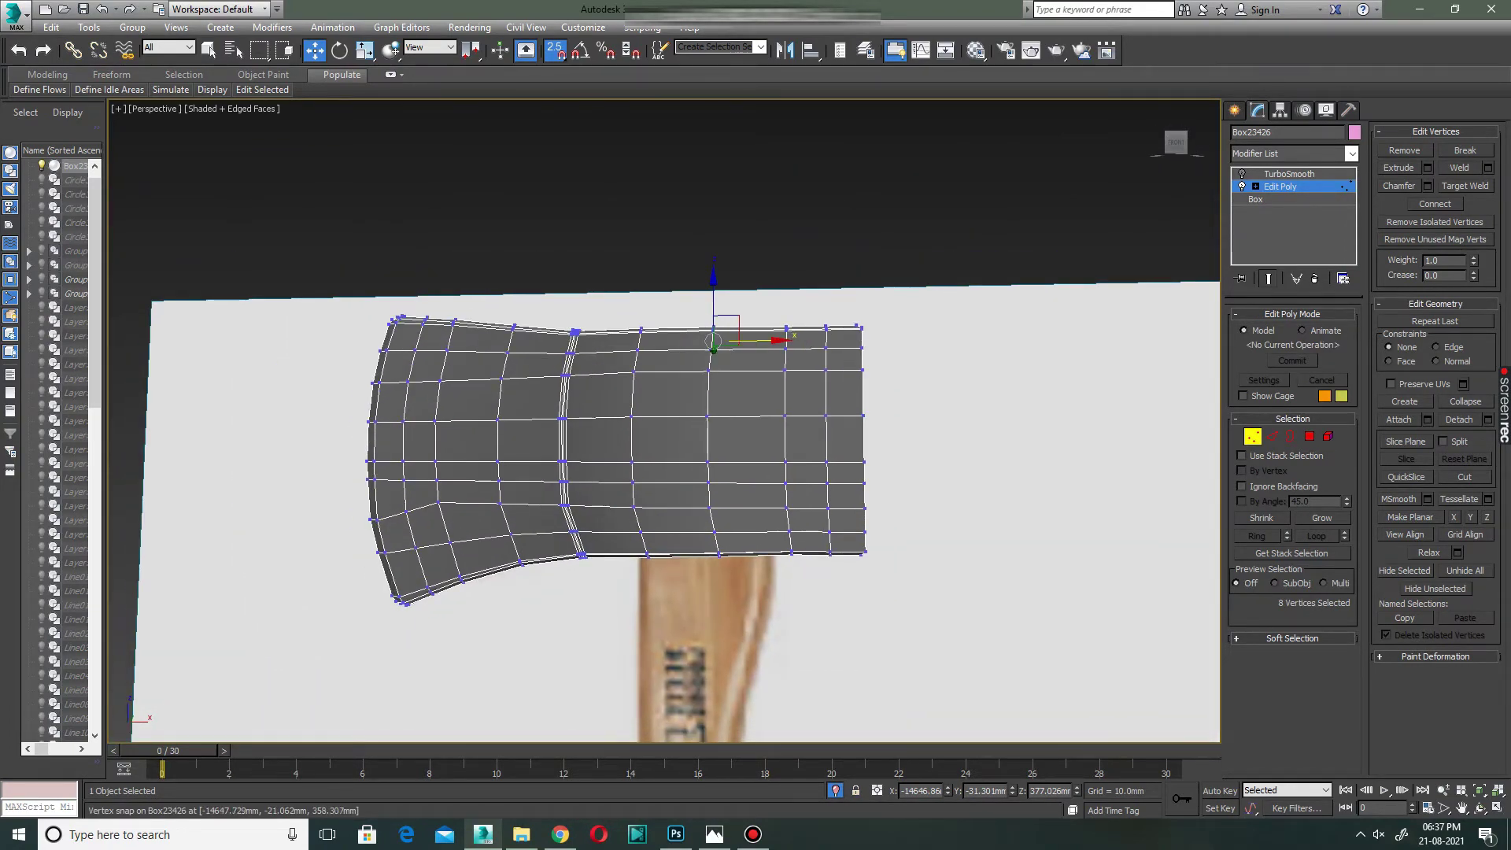
{"action": "mouse_move", "coordinate": [686, 496]}
{"action": "middle_mouse_down", "text": "alt"}
{"action": "mouse_move", "coordinate": [712, 465]}
{"action": "mouse_move", "coordinate": [716, 480]}
{"action": "middle_mouse_up", "text": "alt"}
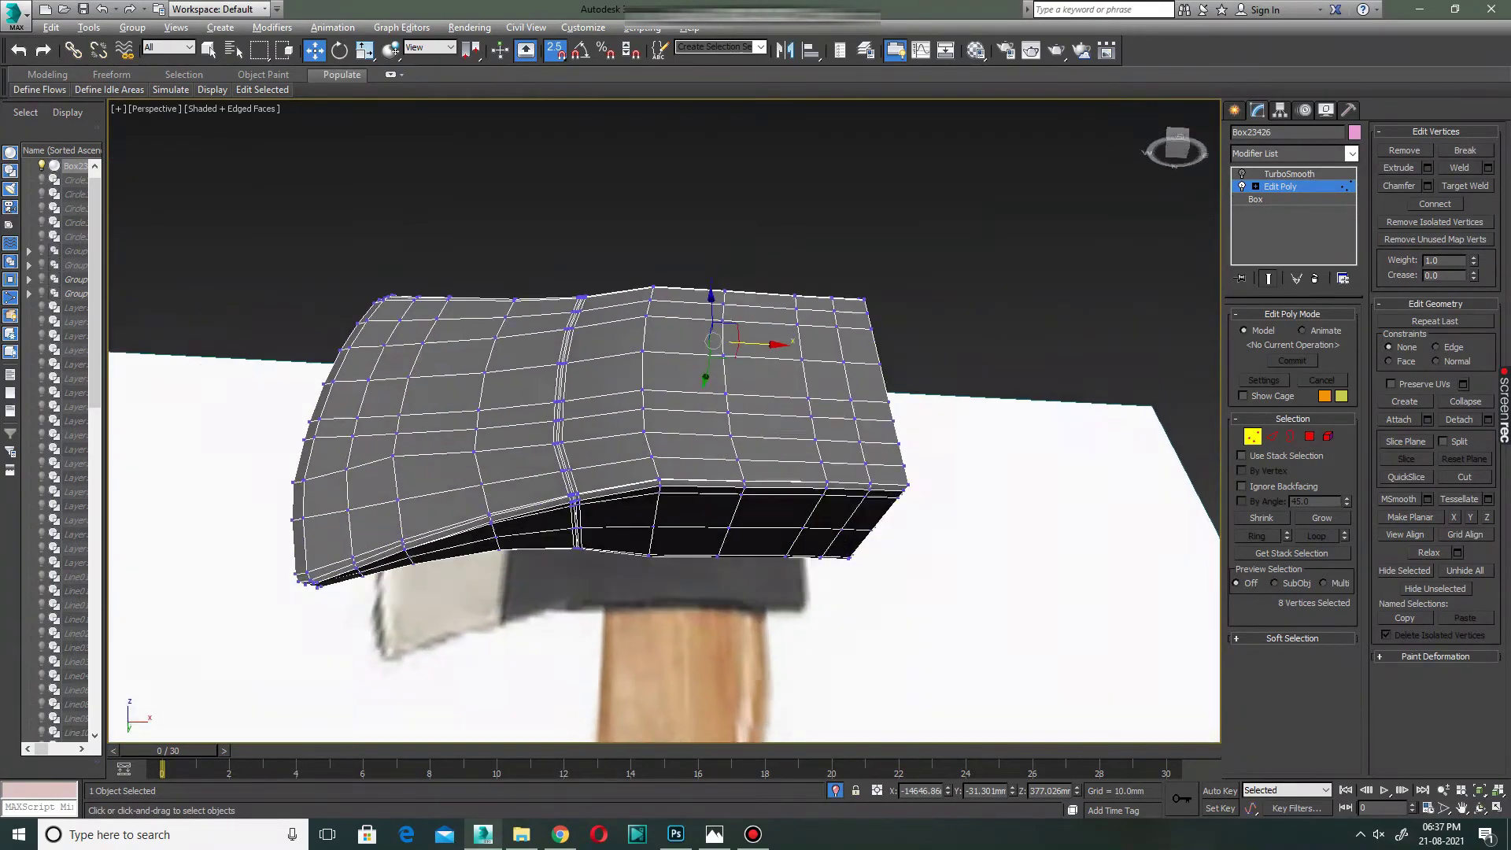
{"action": "middle_click_drag", "start_coordinate": [740, 424], "coordinate": [757, 382], "text": "alt"}
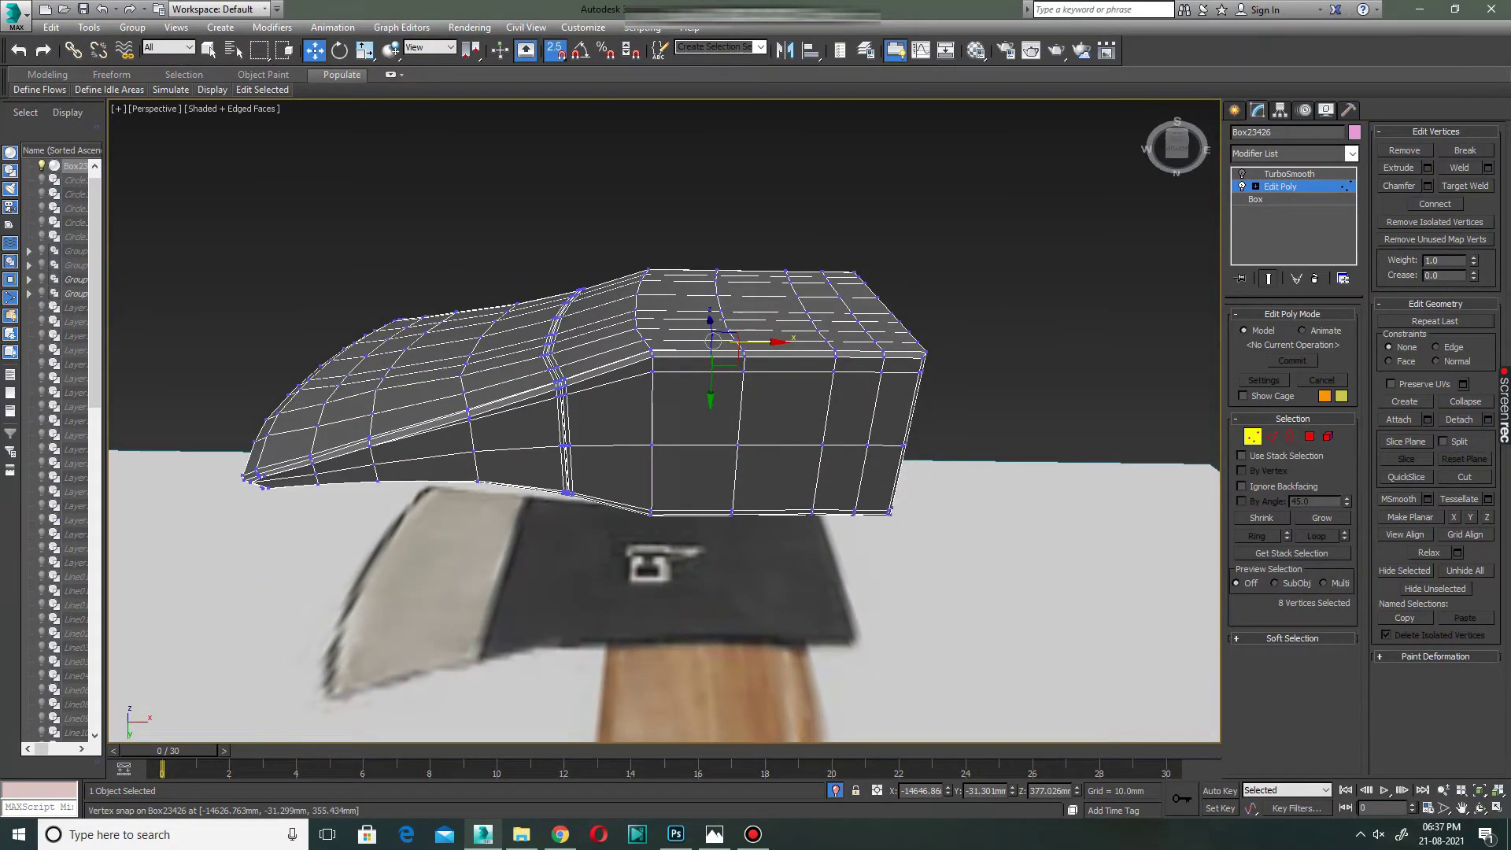
{"action": "key", "text": "alt+c"}
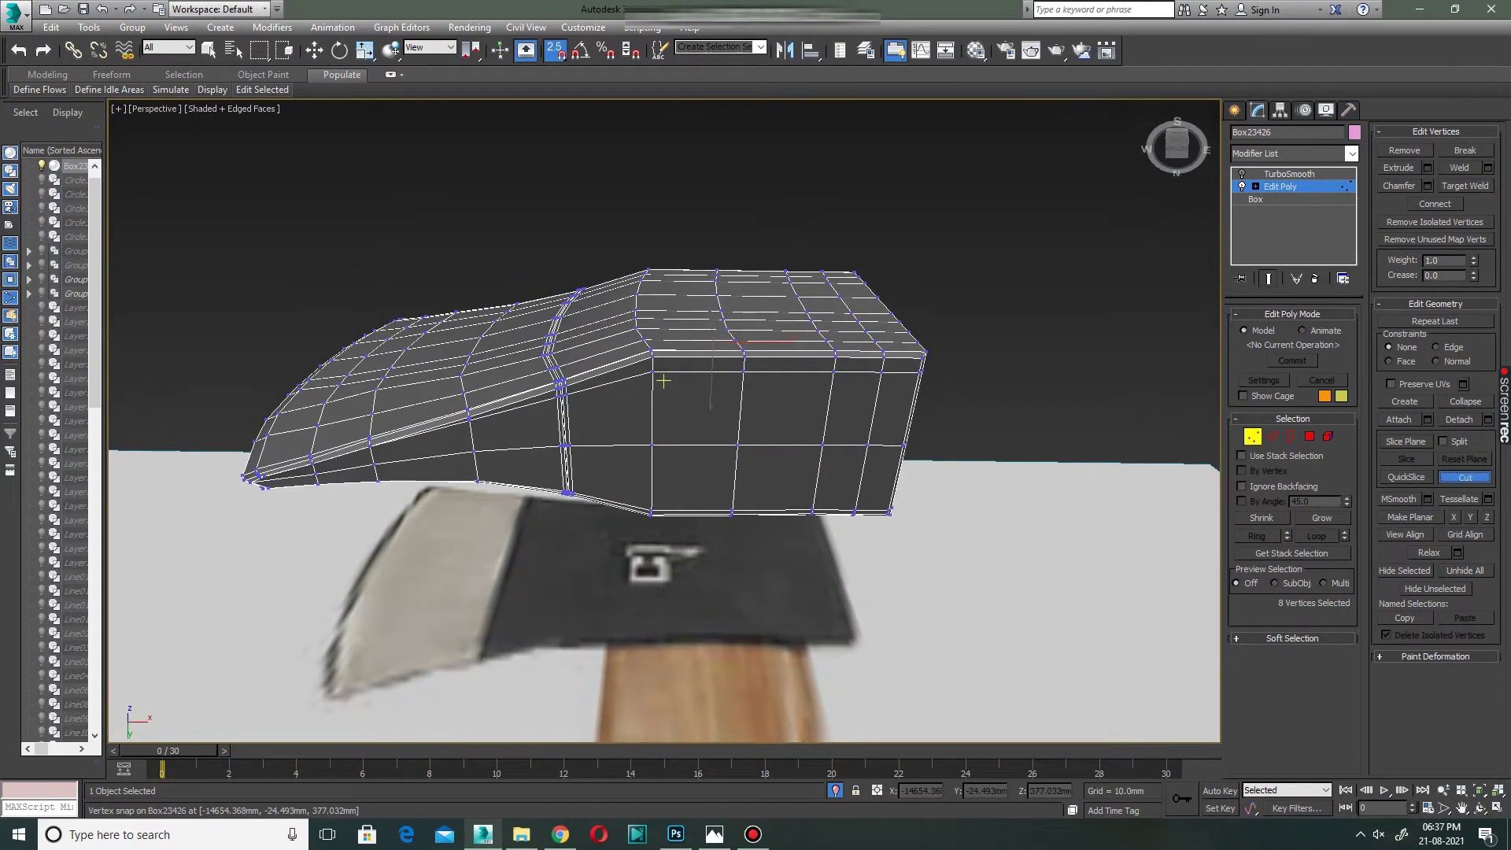
{"action": "left_click", "coordinate": [811, 510]}
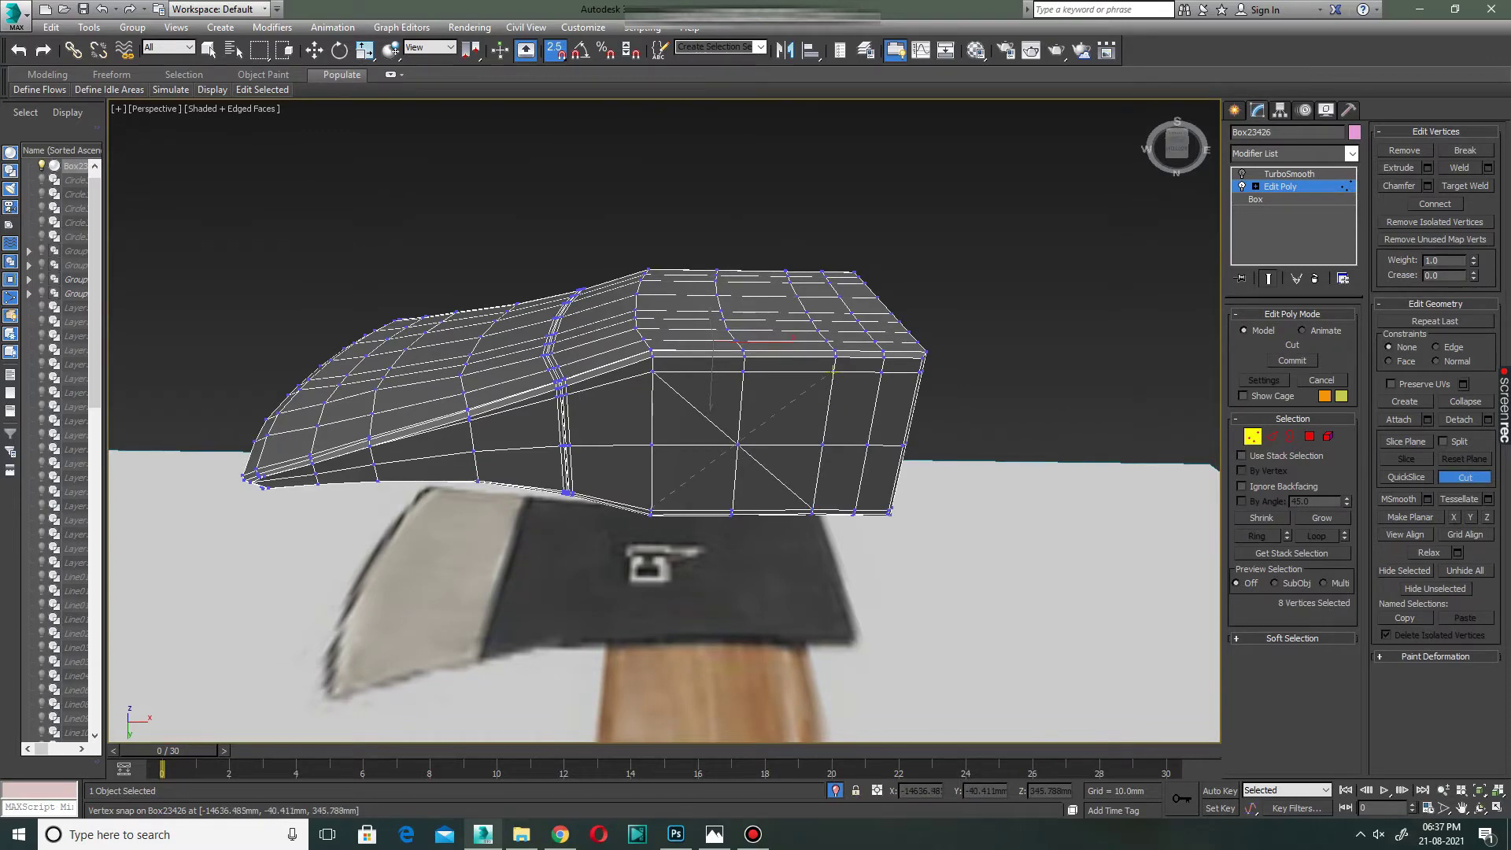
{"action": "key", "text": "w"}
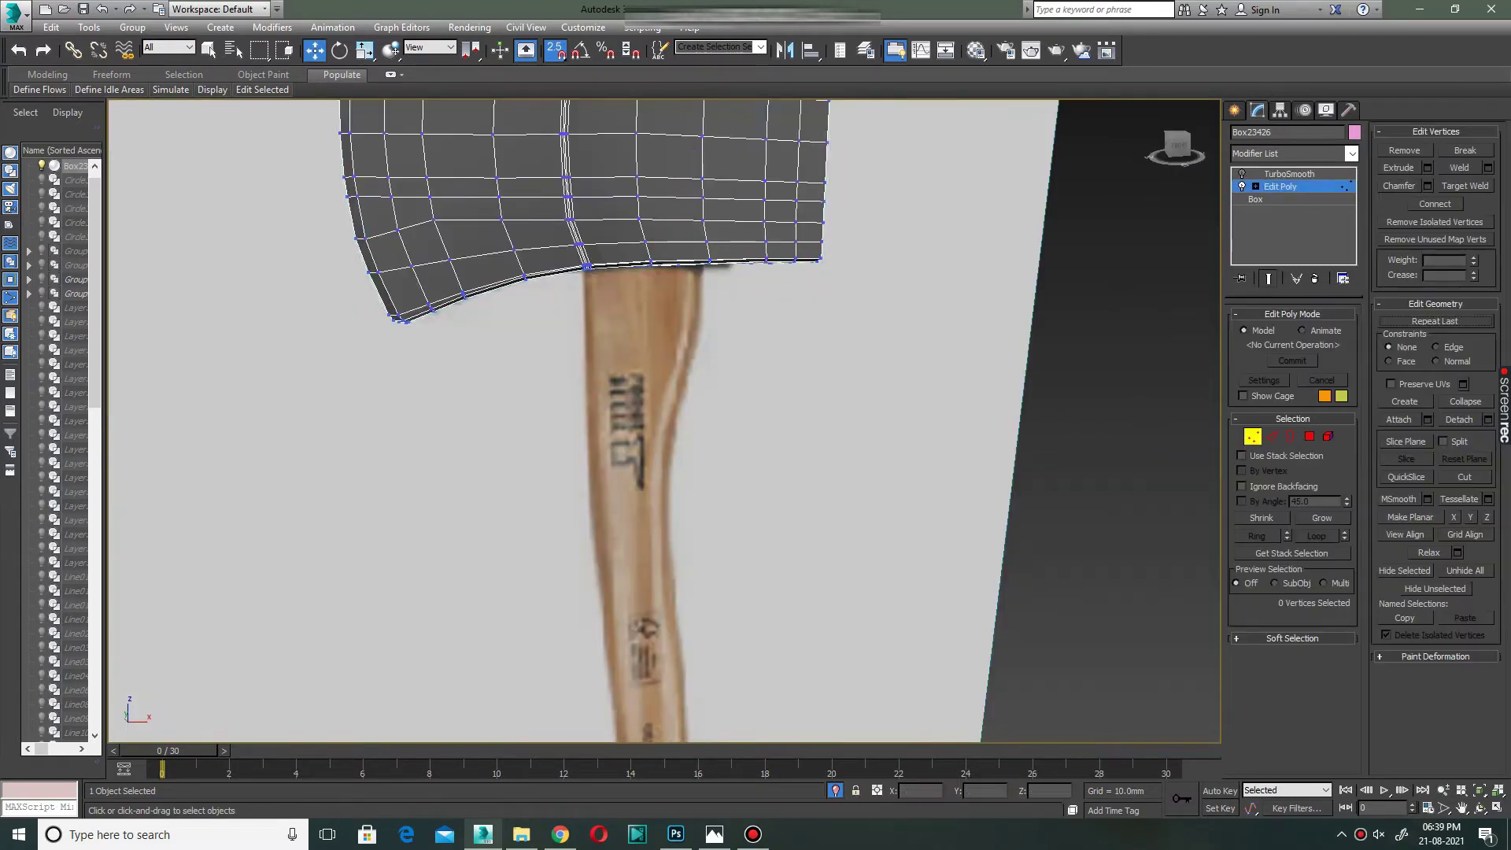
{"action": "left_click", "coordinate": [1291, 437]}
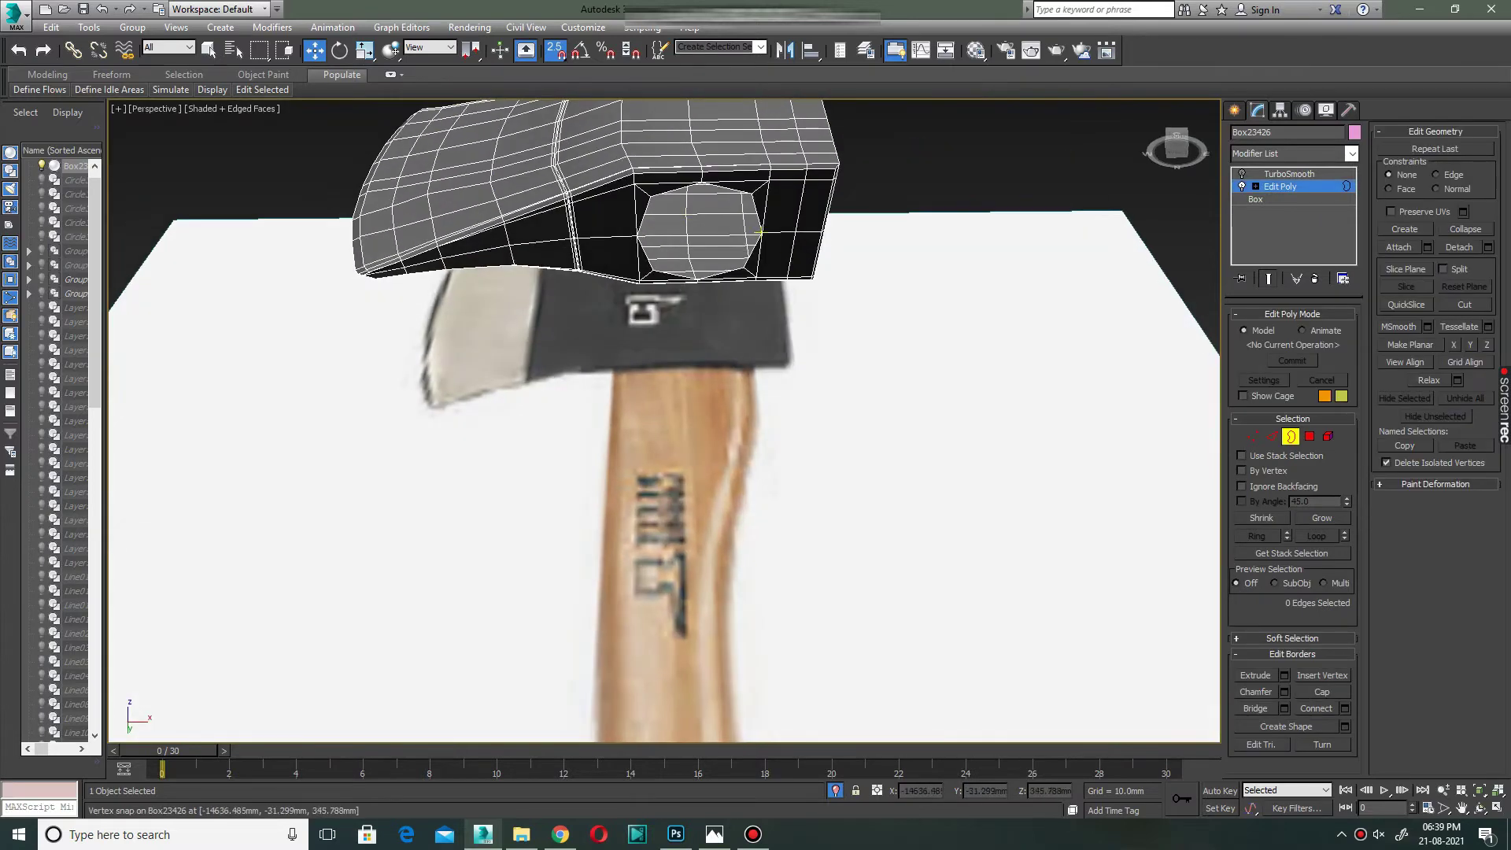
Bridge the underside and top octagonal hole borders into a tunnel through the eye.
{"action": "left_click", "coordinate": [760, 232]}
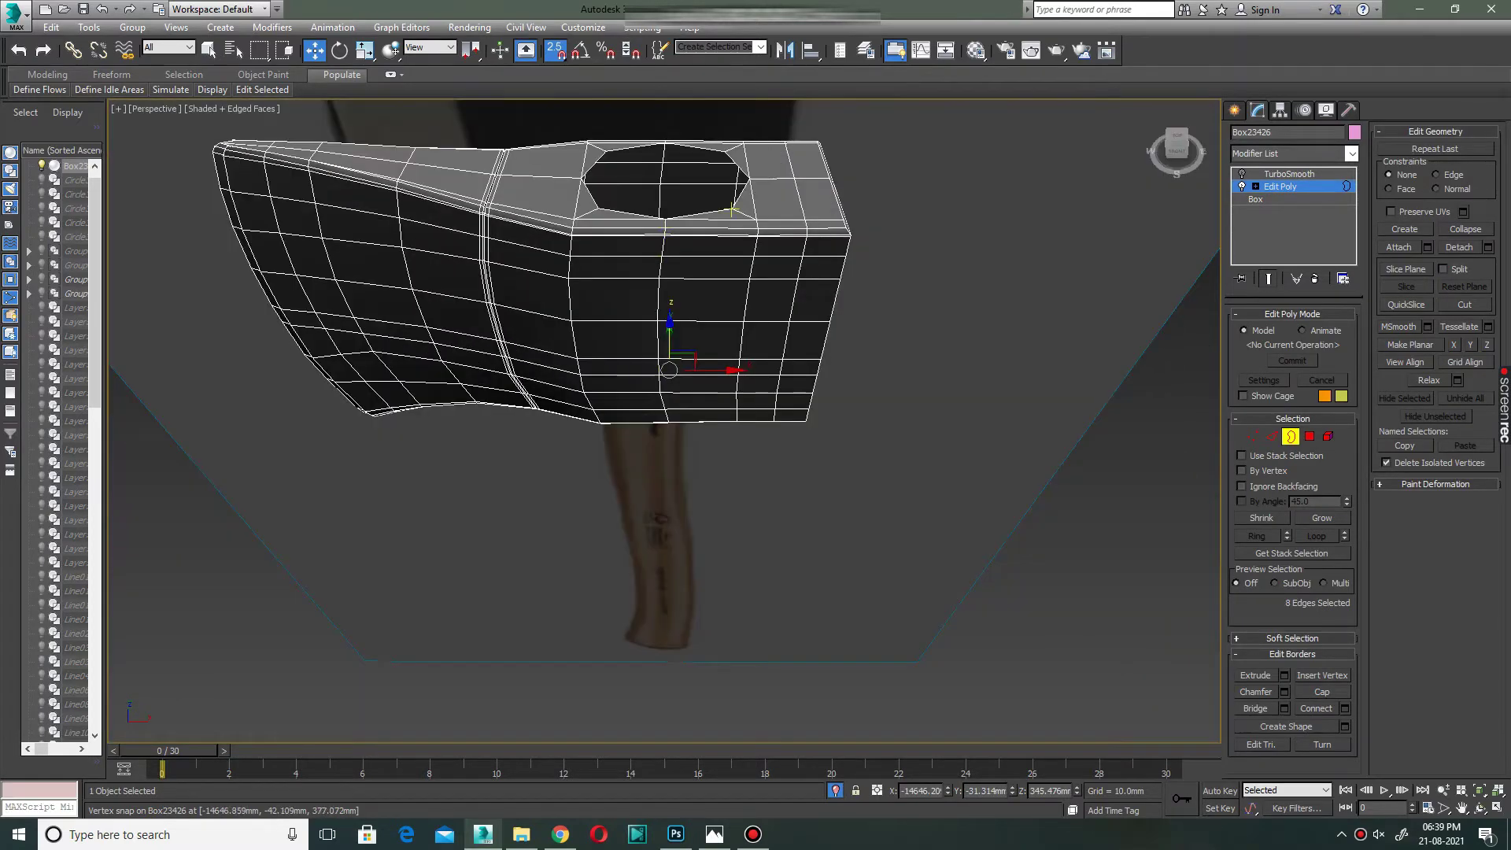
{"action": "left_click", "coordinate": [738, 181], "text": "ctrl"}
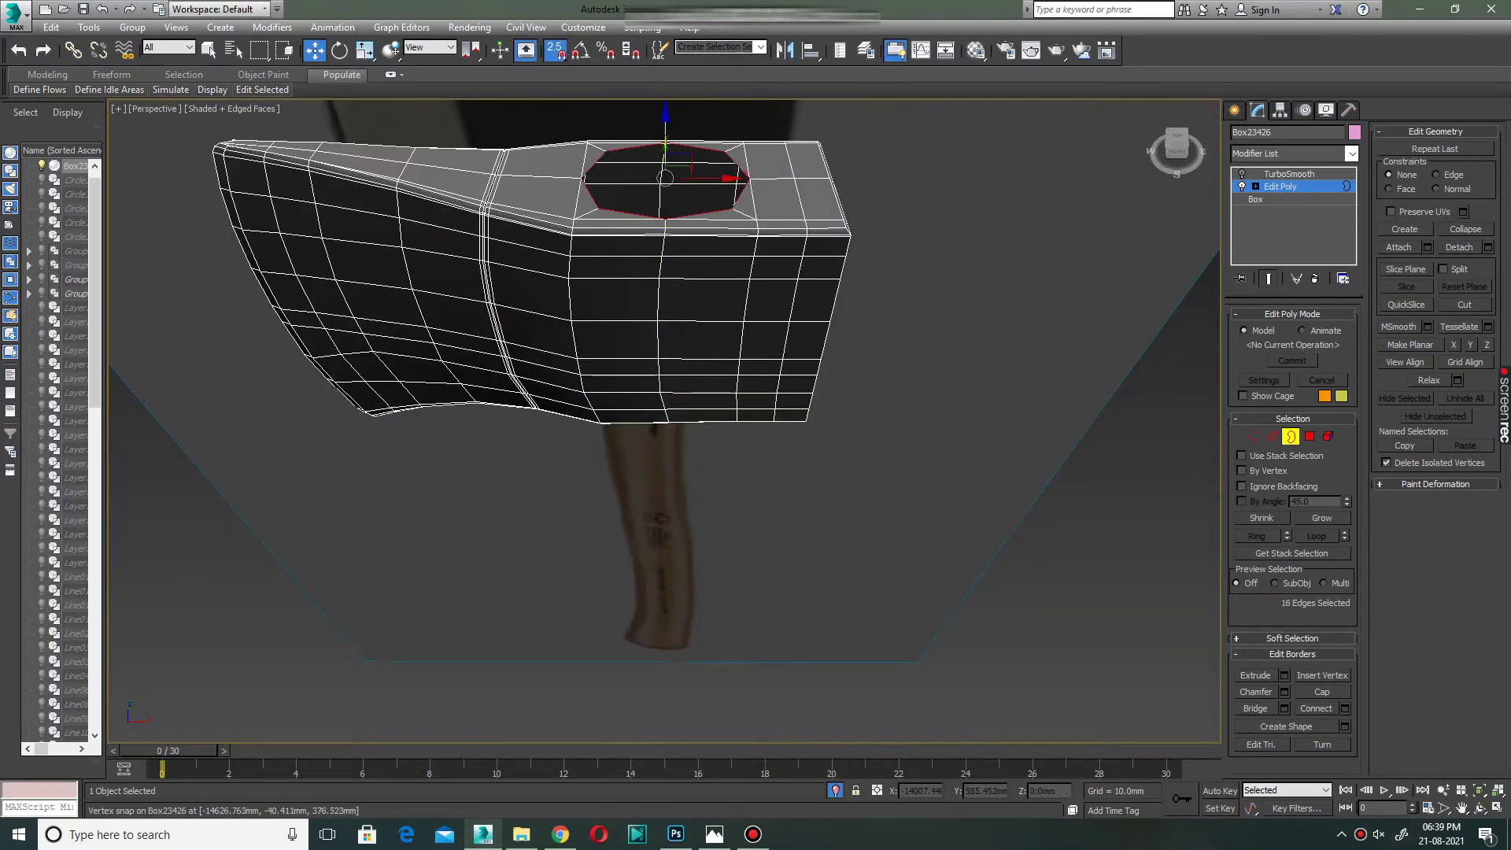
{"action": "left_click", "coordinate": [1255, 708]}
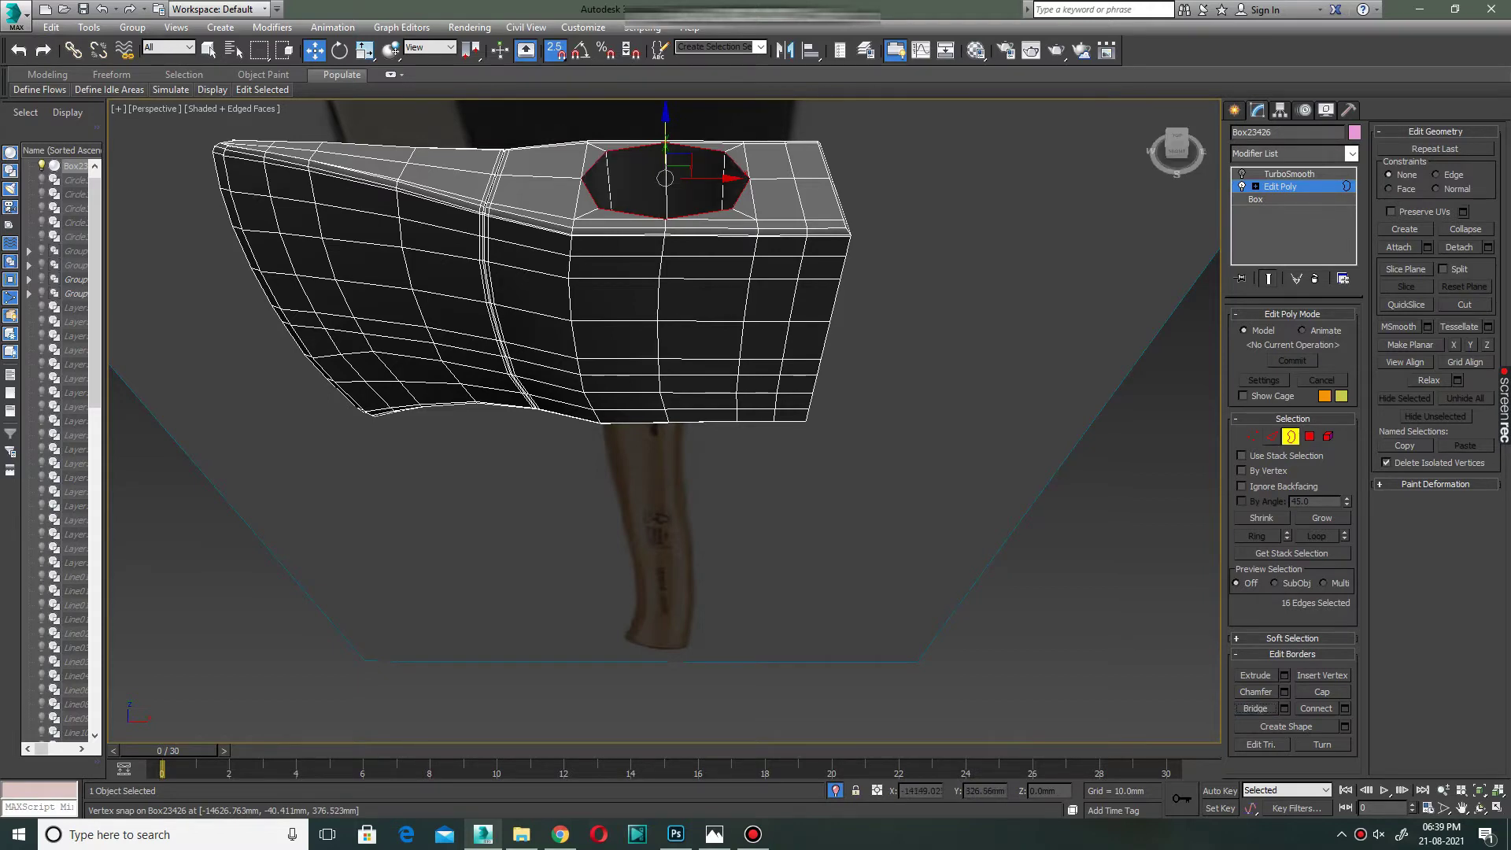
{"action": "key", "text": "2"}
{"action": "middle_click_drag", "start_coordinate": [740, 181], "coordinate": [750, 232], "text": "alt"}
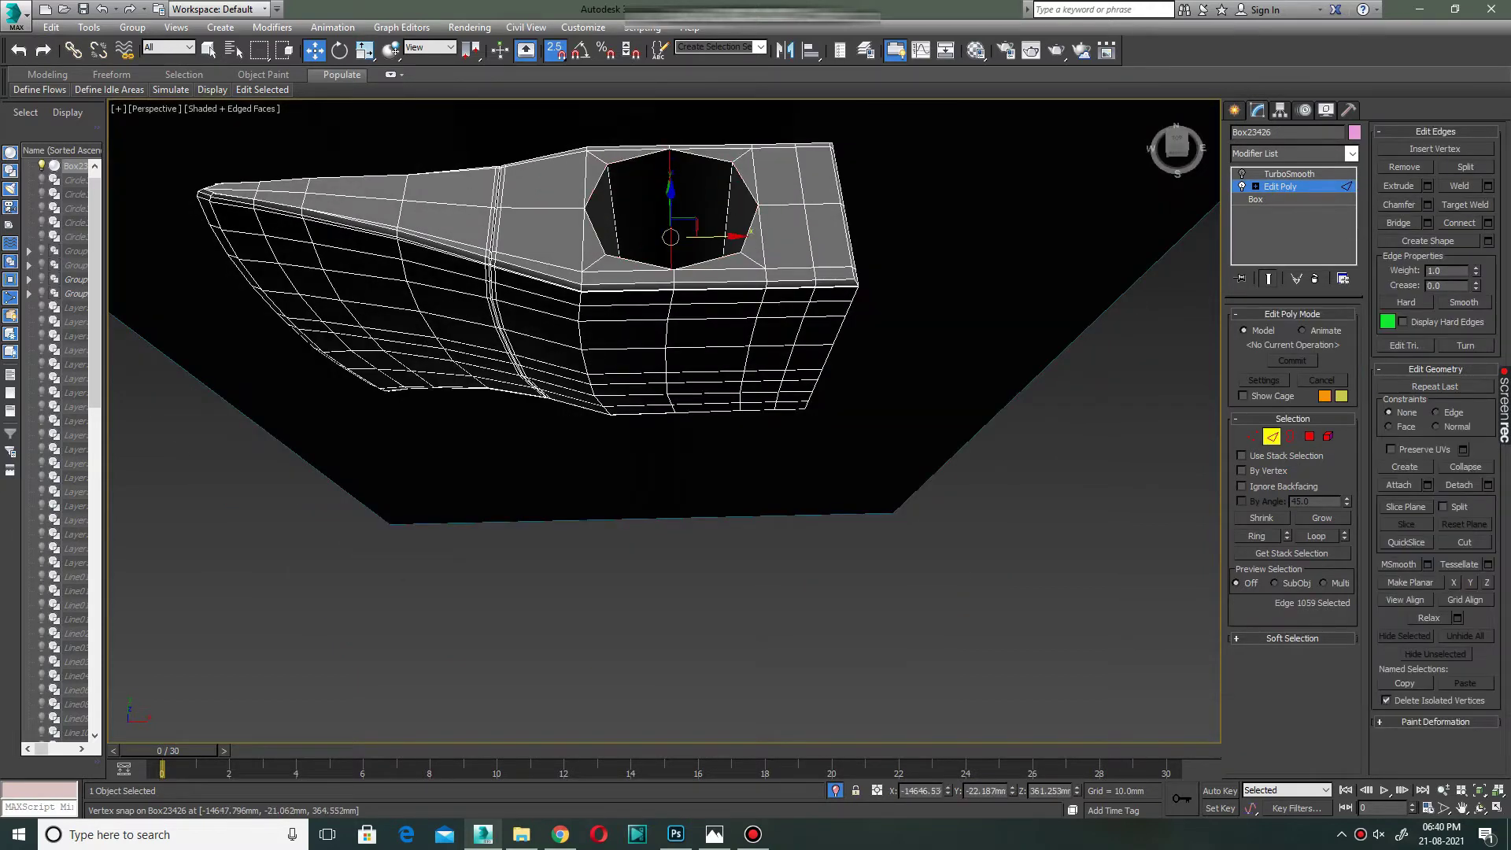
Connect edge loops around the ring of edges lining the tunnel.
{"action": "left_click", "coordinate": [1257, 536]}
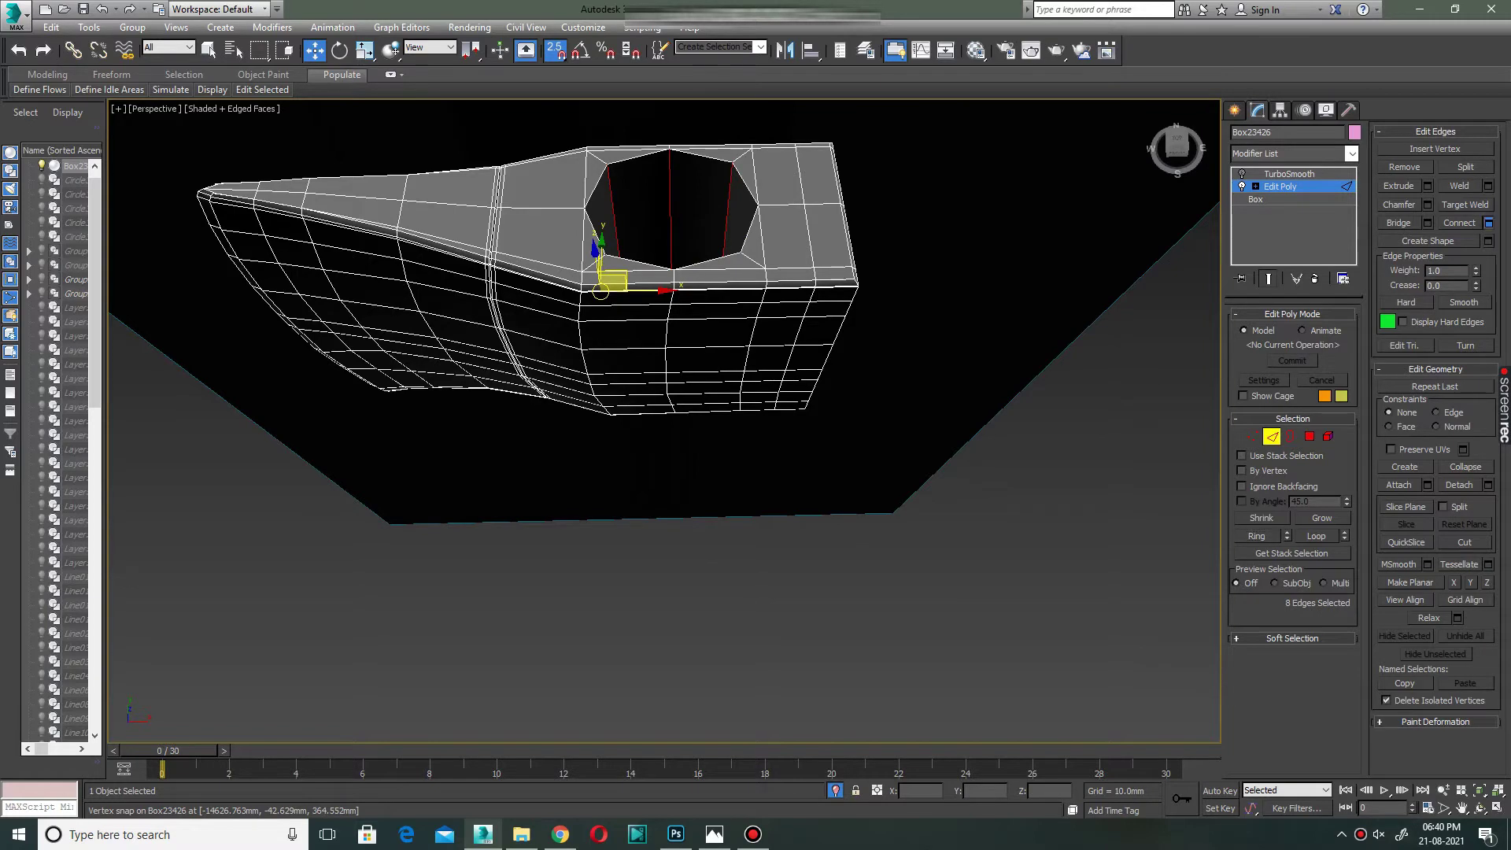
{"action": "left_click", "coordinate": [1488, 223]}
{"action": "middle_click_drag", "start_coordinate": [661, 315], "coordinate": [677, 346], "text": "alt"}
{"action": "scroll", "coordinate": [630, 315], "scroll_direction": "up", "scroll_amount": 3}
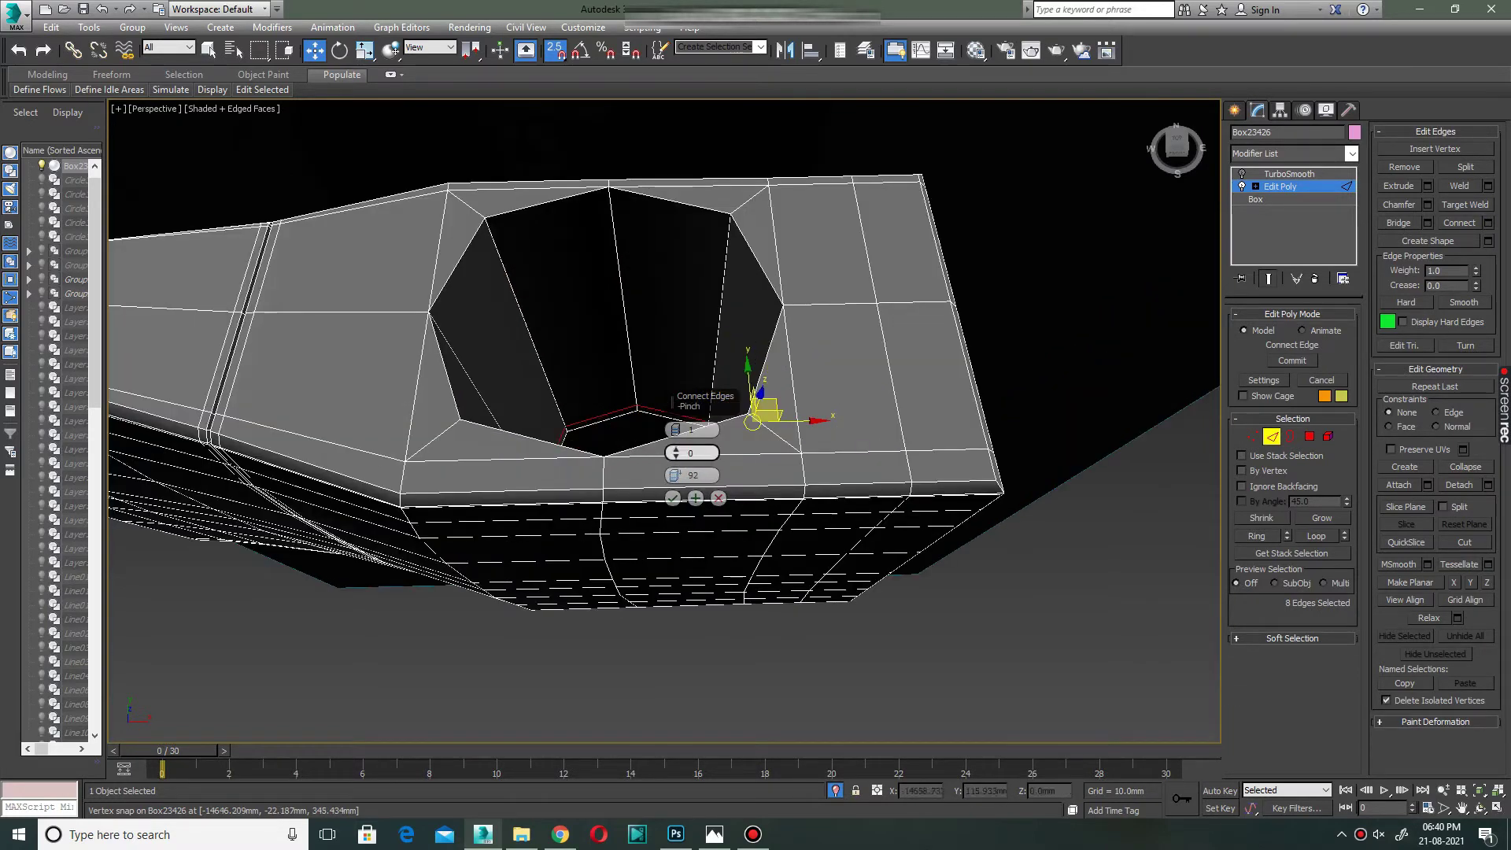
{"action": "key", "text": "Tab"}
{"action": "key", "text": "Return"}
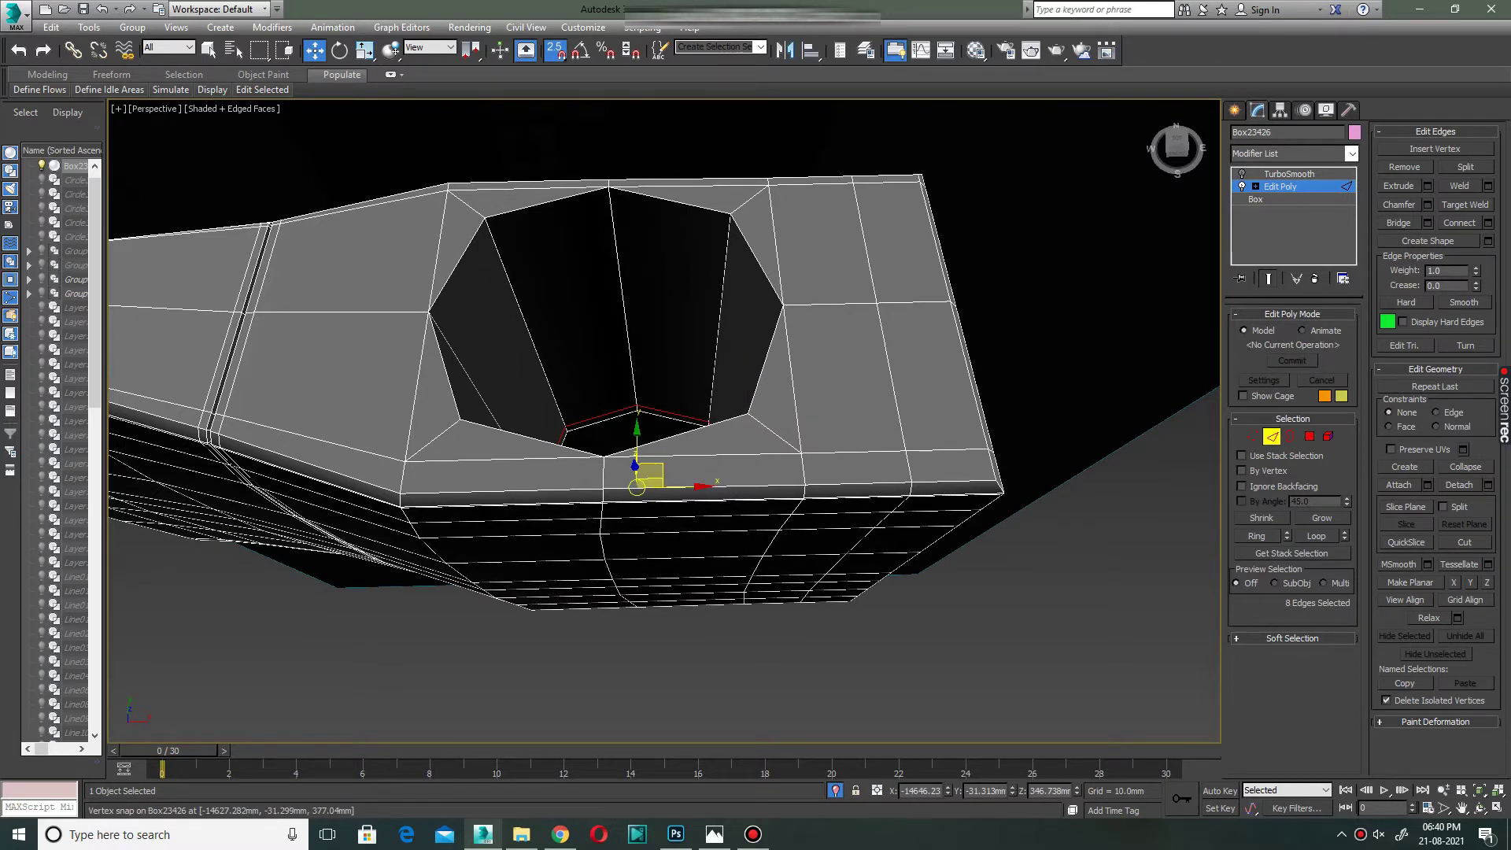
{"action": "key", "text": "ctrl+shift+e"}
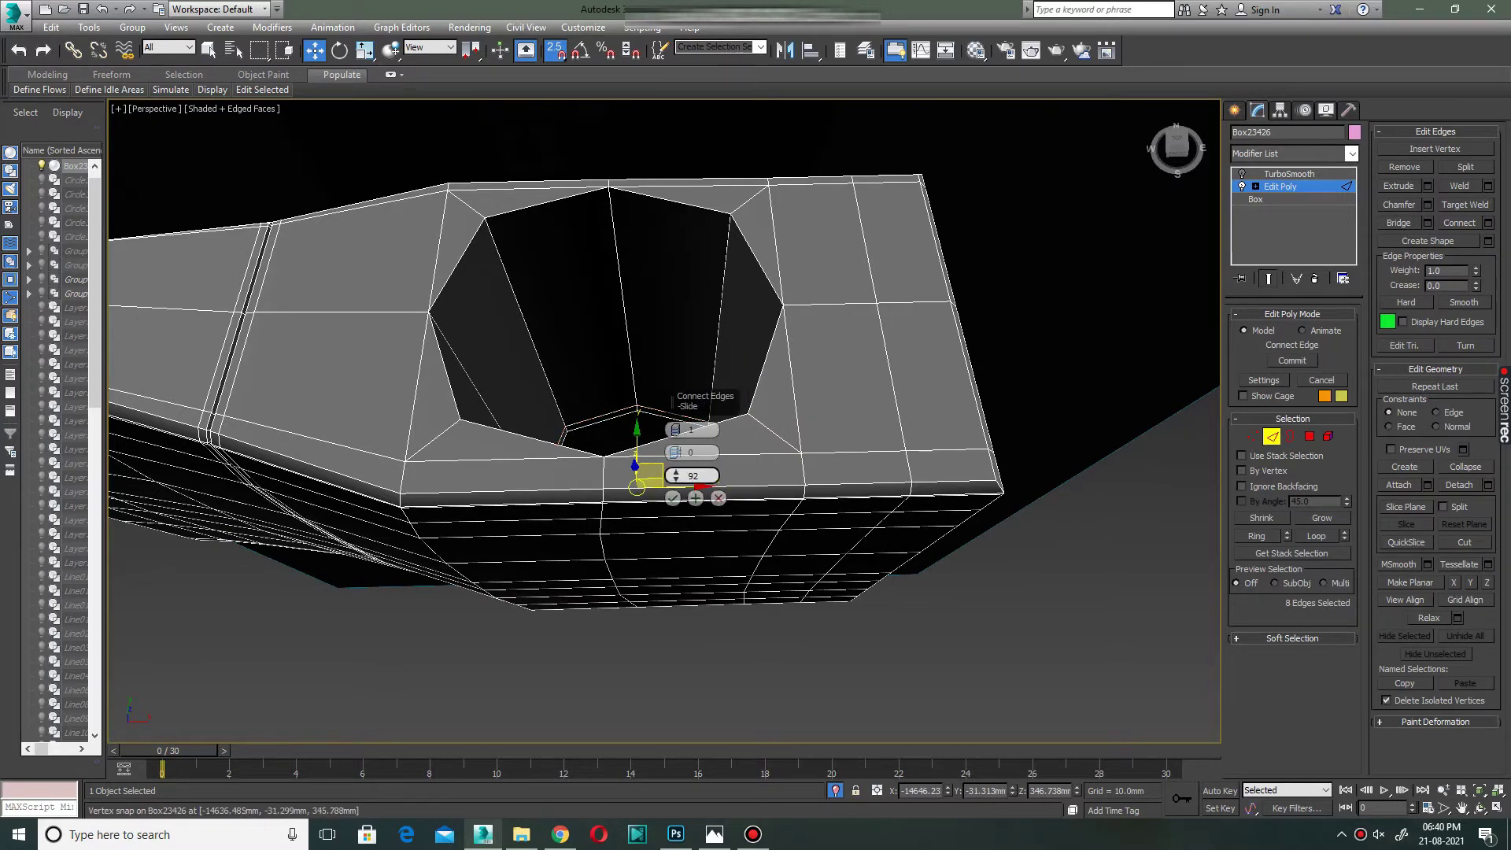
{"action": "key", "text": "Return"}
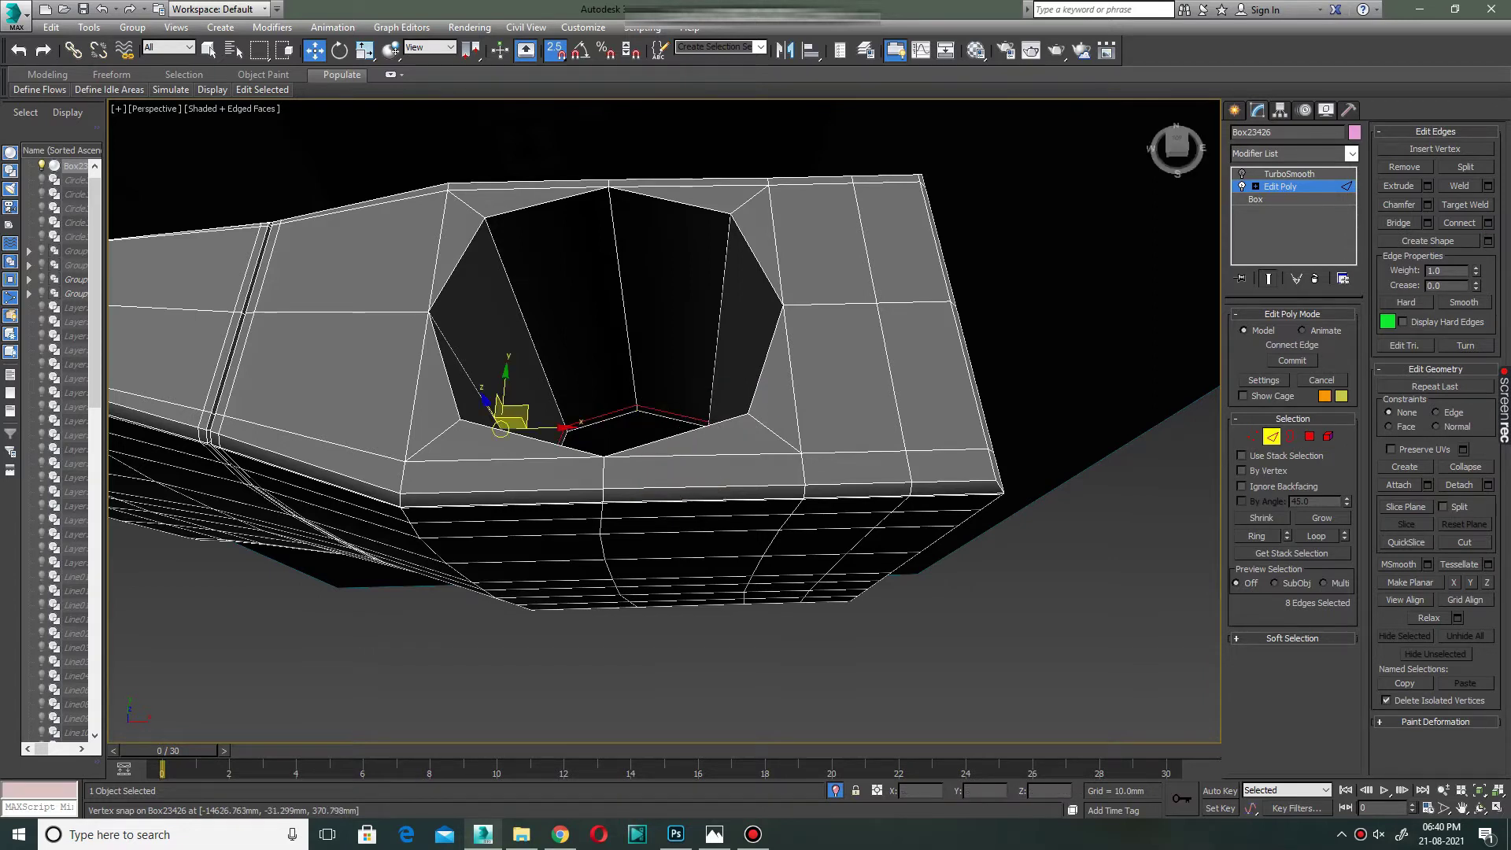
{"action": "key", "text": "ctrl+shift+e"}
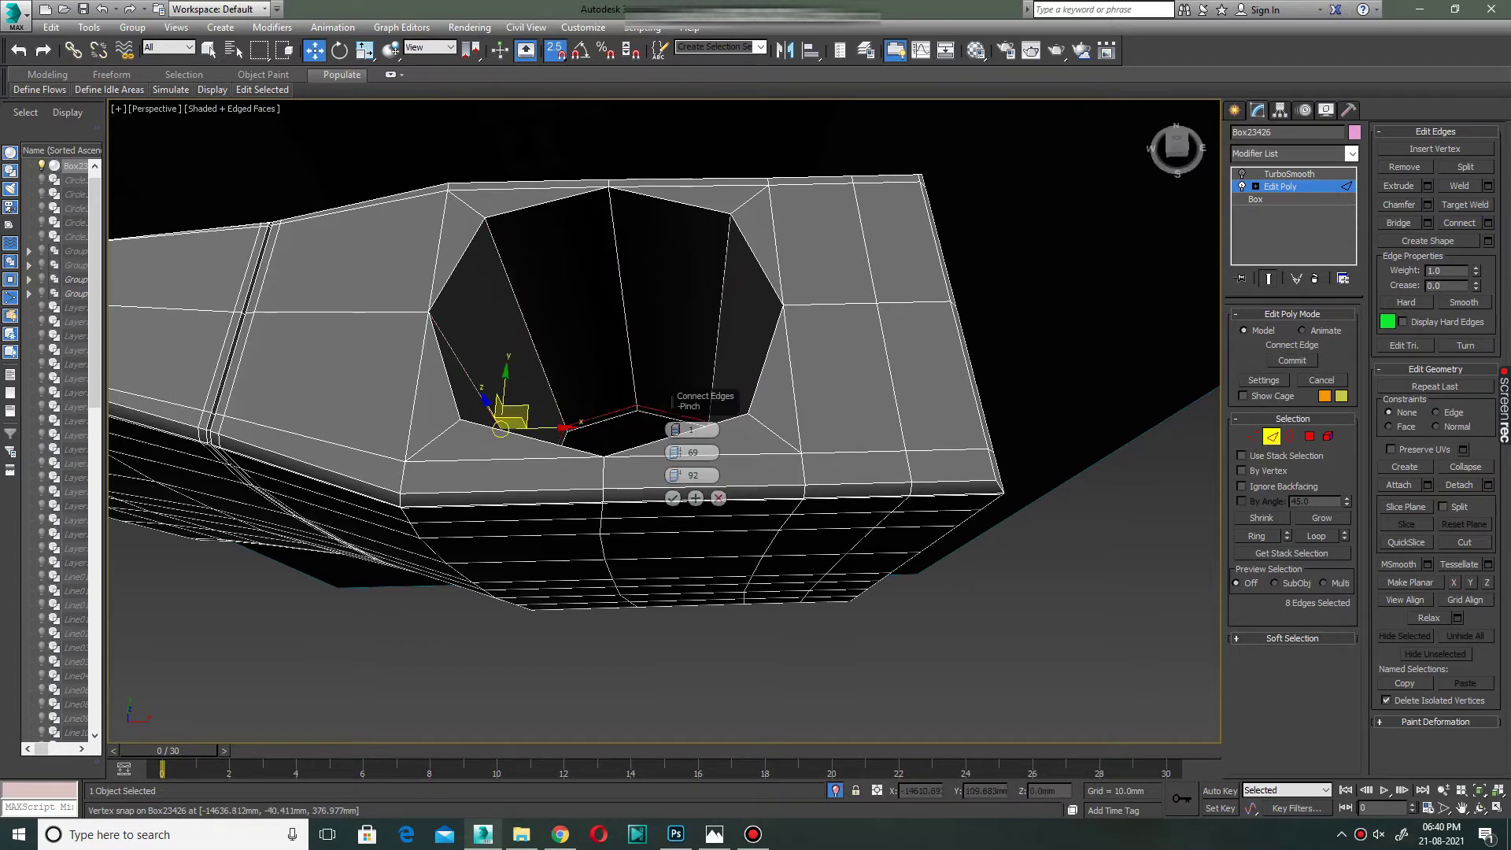
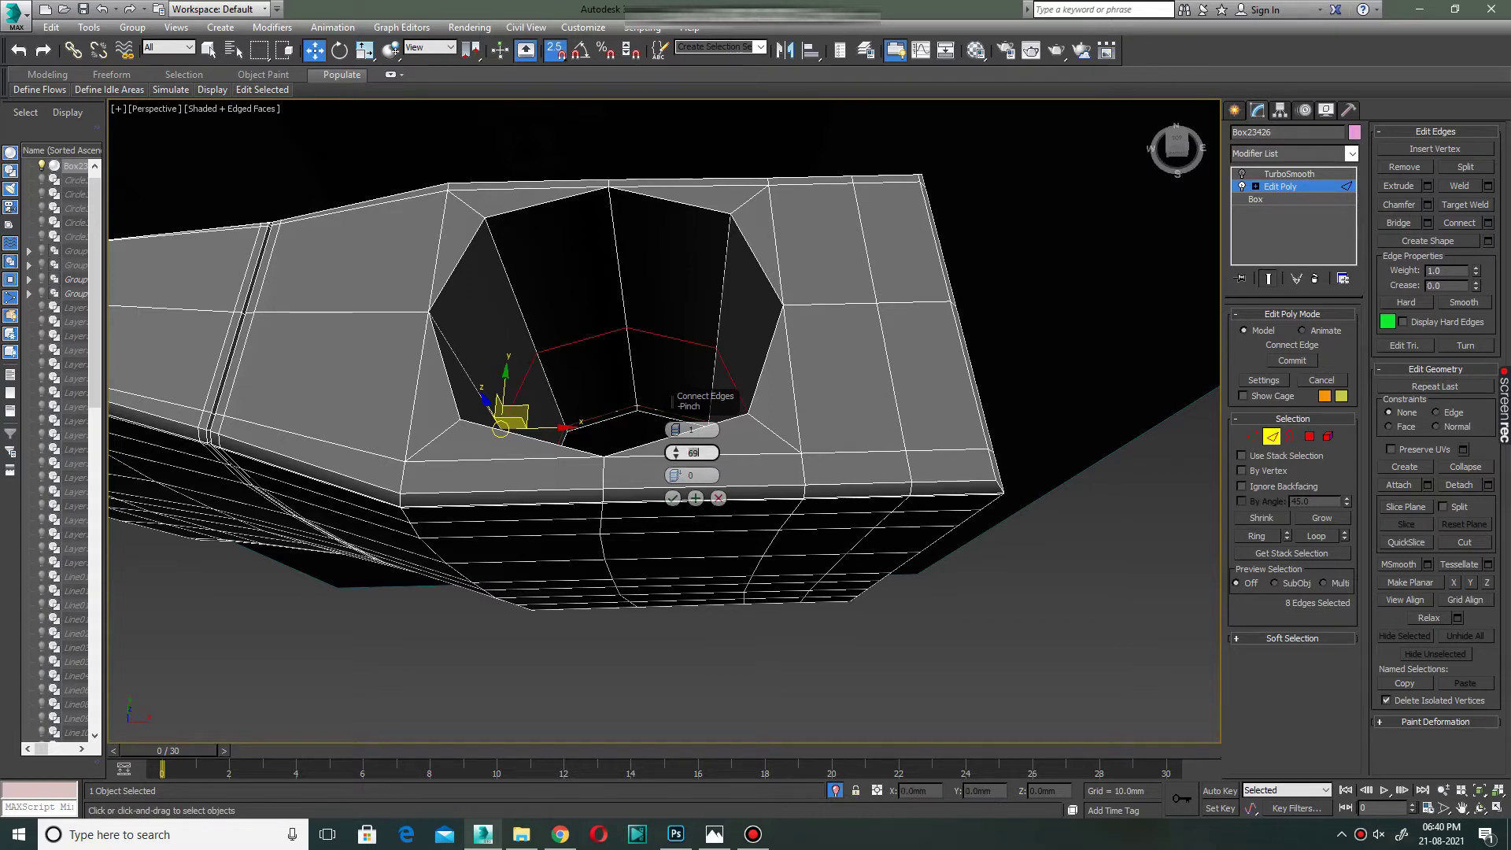
Commit the pending connection and select the edge ring around the eye's inner wall.
{"action": "key", "text": "Return"}
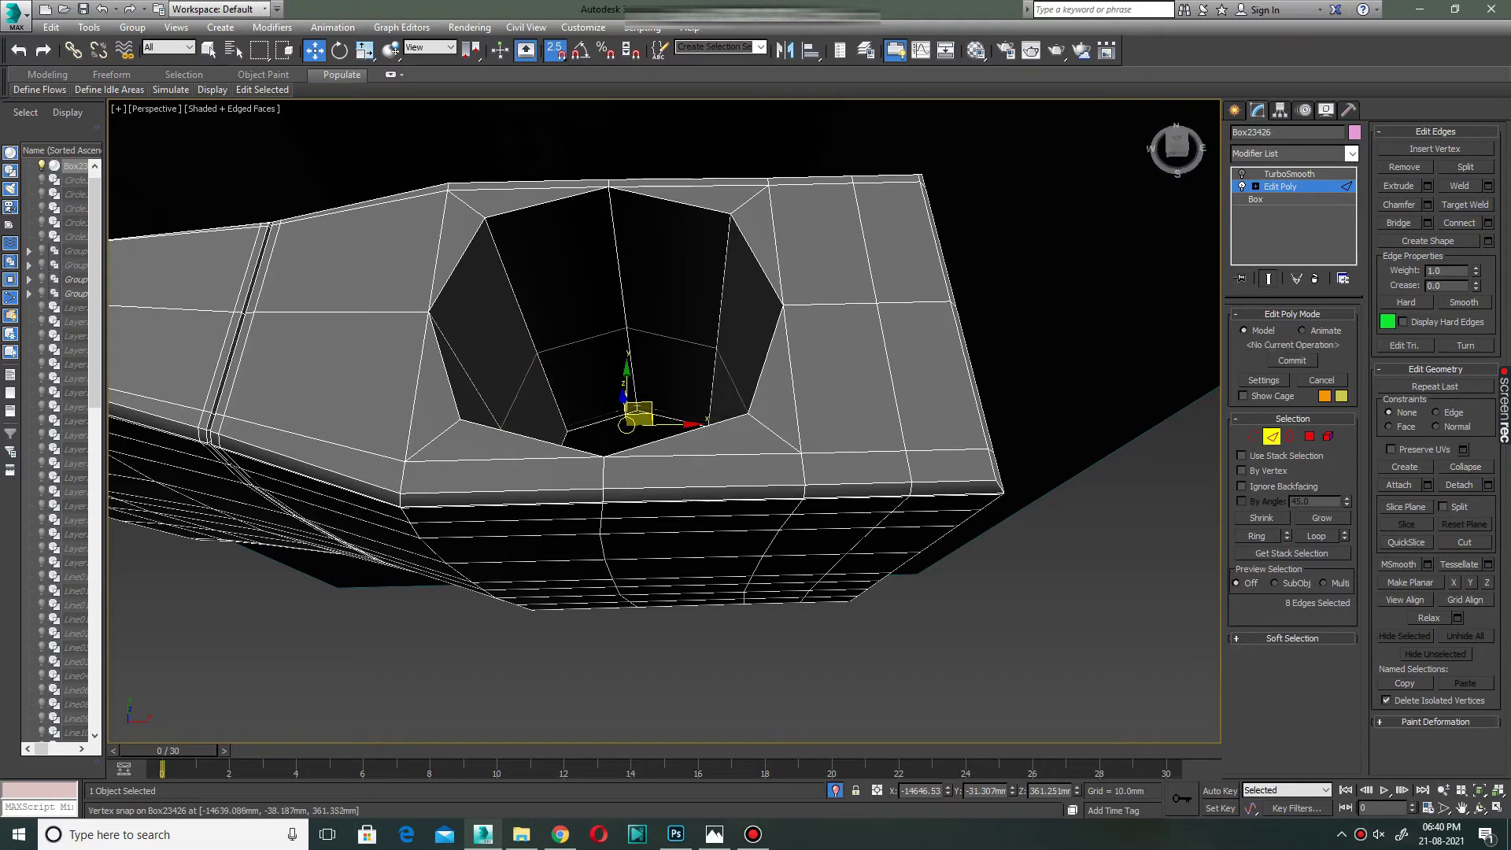
{"action": "left_click", "coordinate": [727, 408]}
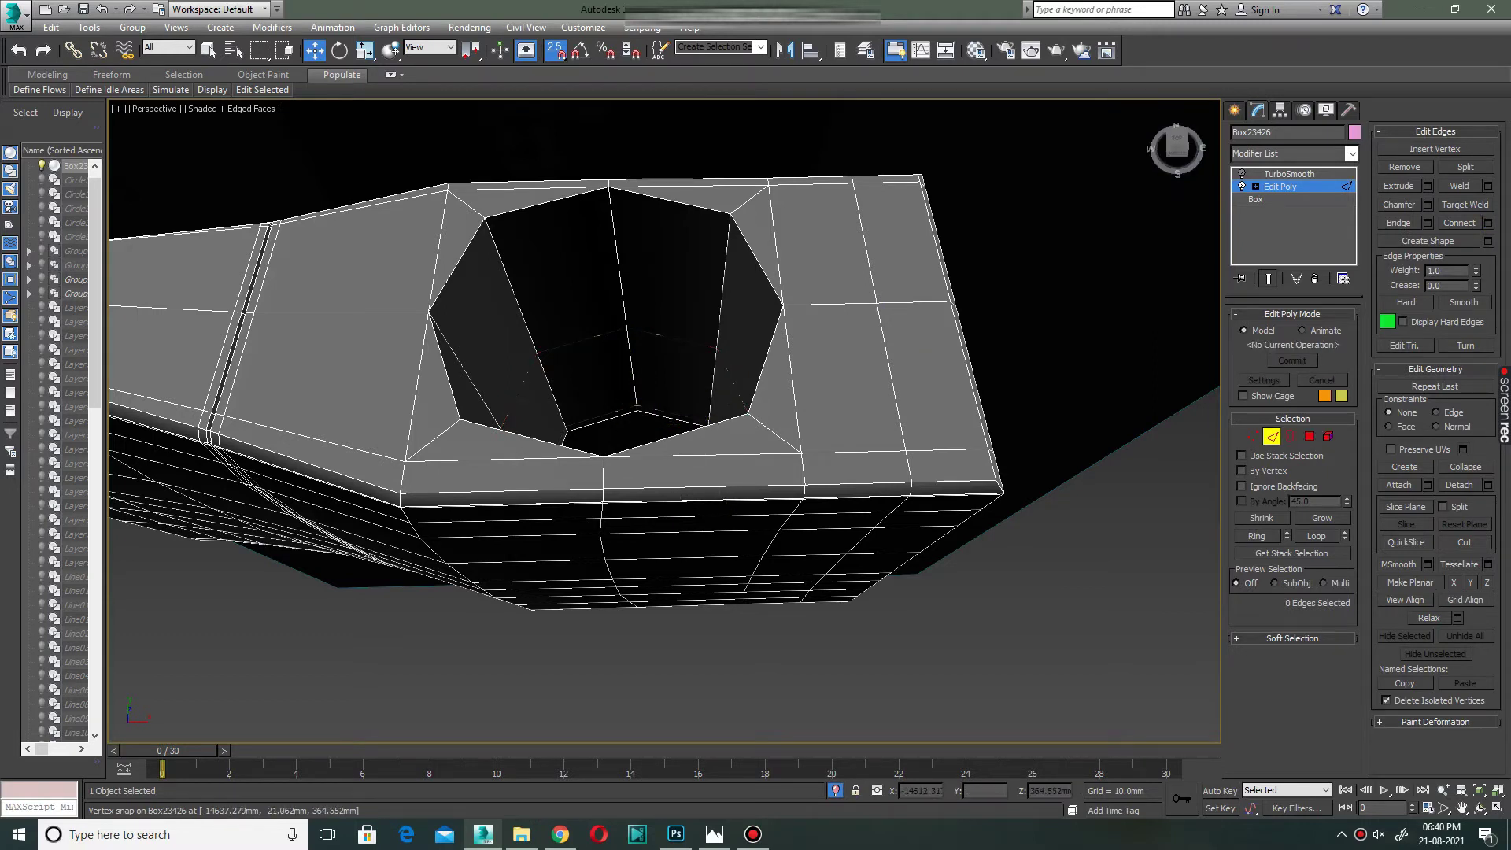
{"action": "left_click", "coordinate": [738, 291]}
{"action": "left_click", "coordinate": [1256, 536]}
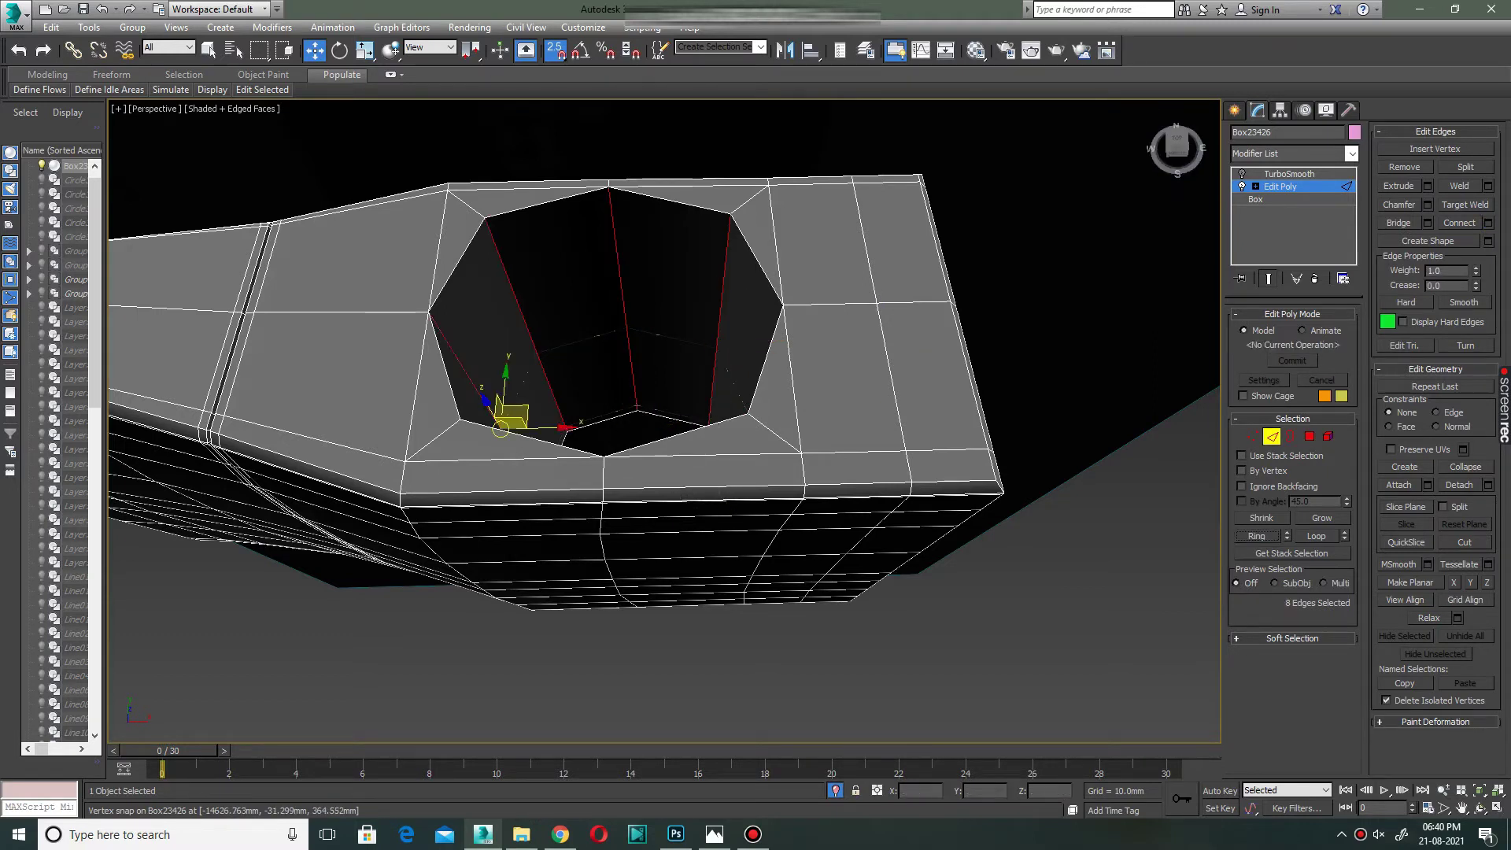
Connect the ring with 3 edge loops at Pinch 84, then select the eye's rim loop.
{"action": "left_click", "coordinate": [1487, 223]}
{"action": "left_click", "coordinate": [676, 426]}
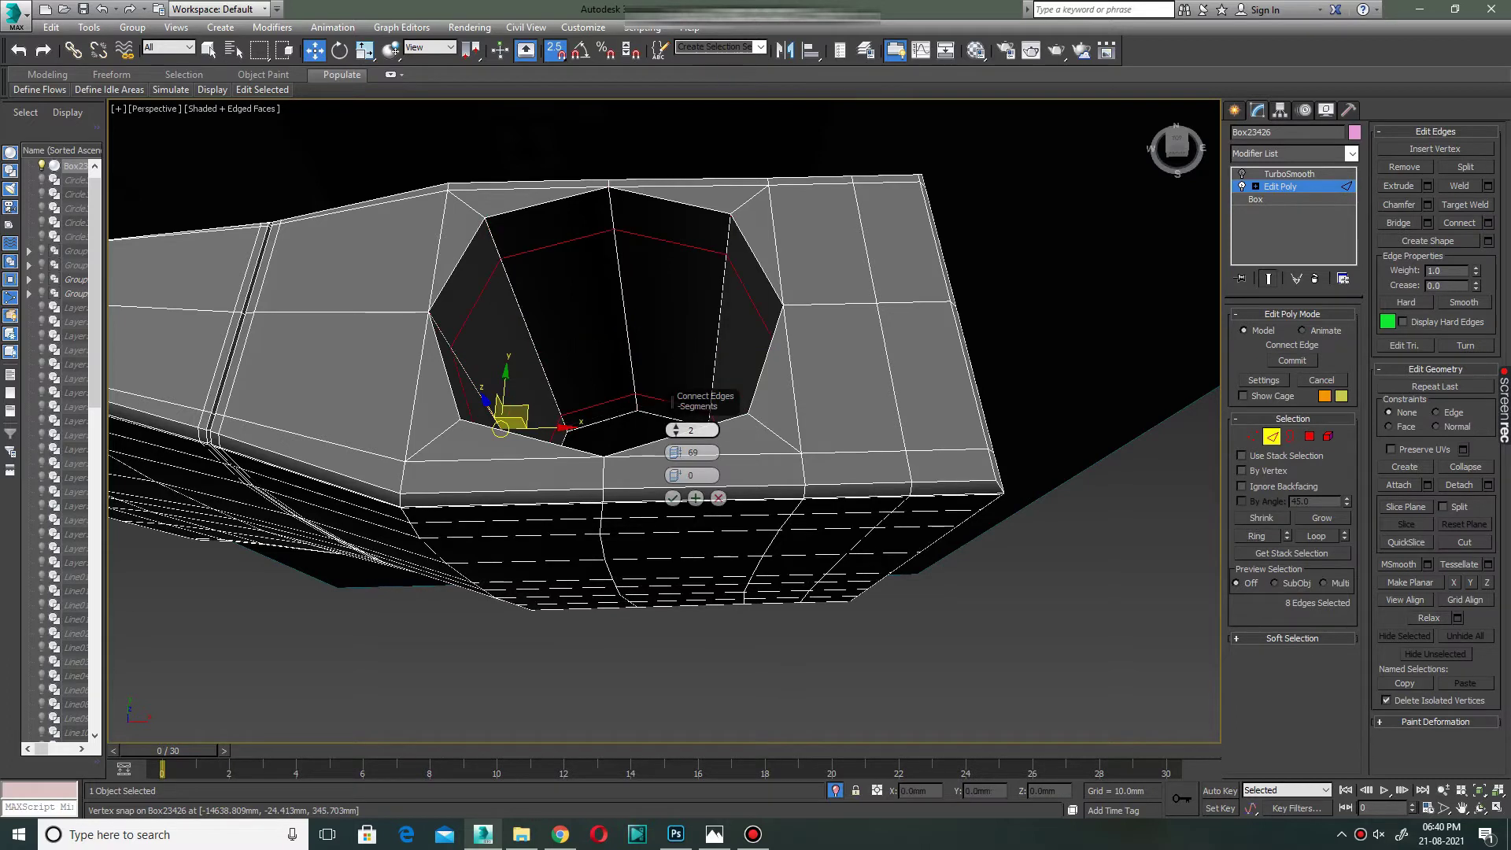
{"action": "left_click", "coordinate": [675, 426]}
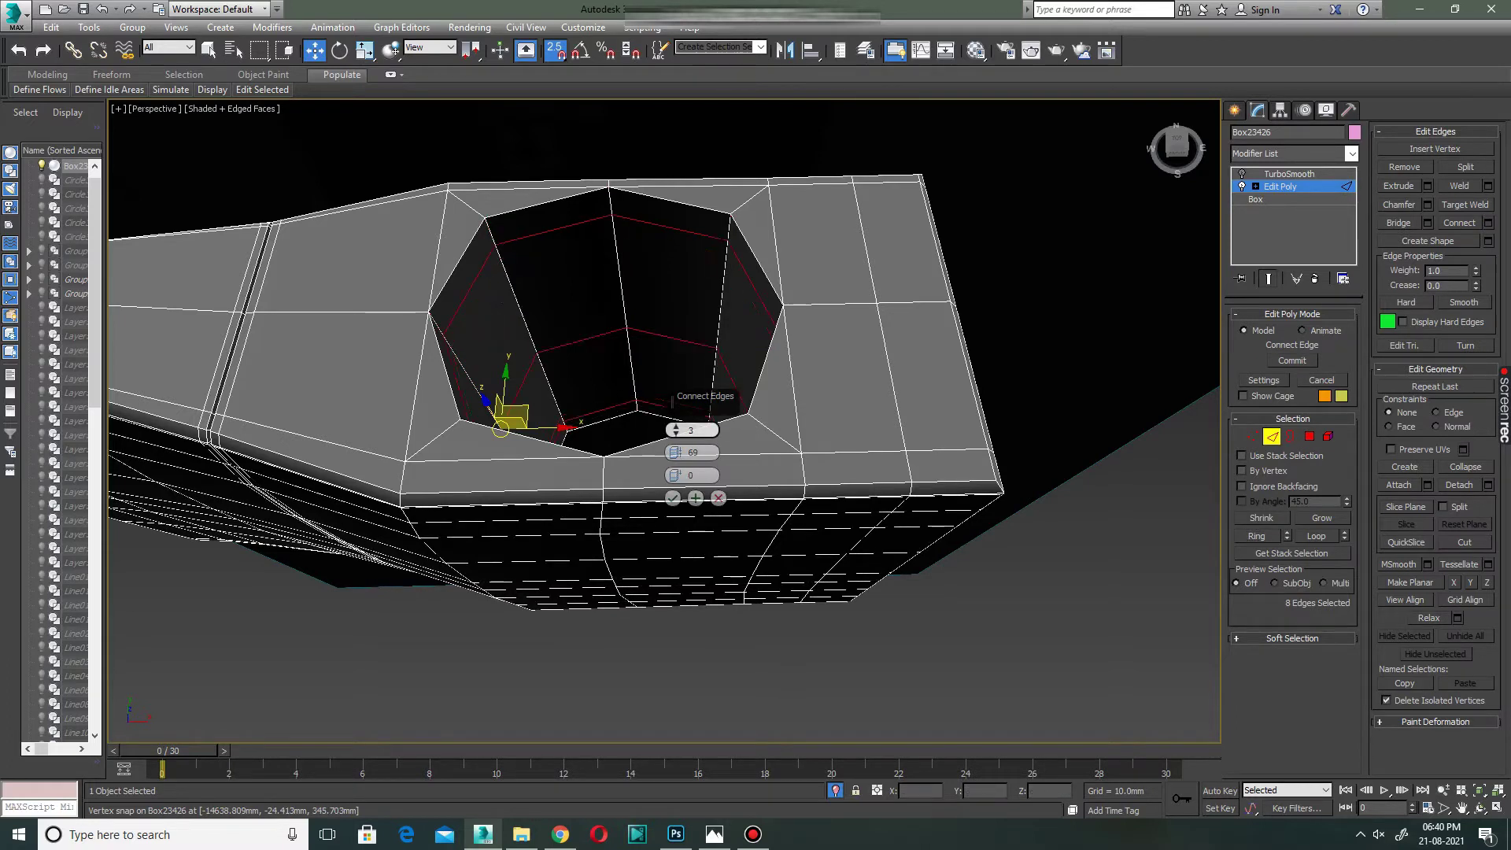
{"action": "left_click_drag", "start_coordinate": [674, 453], "coordinate": [674, 436]}
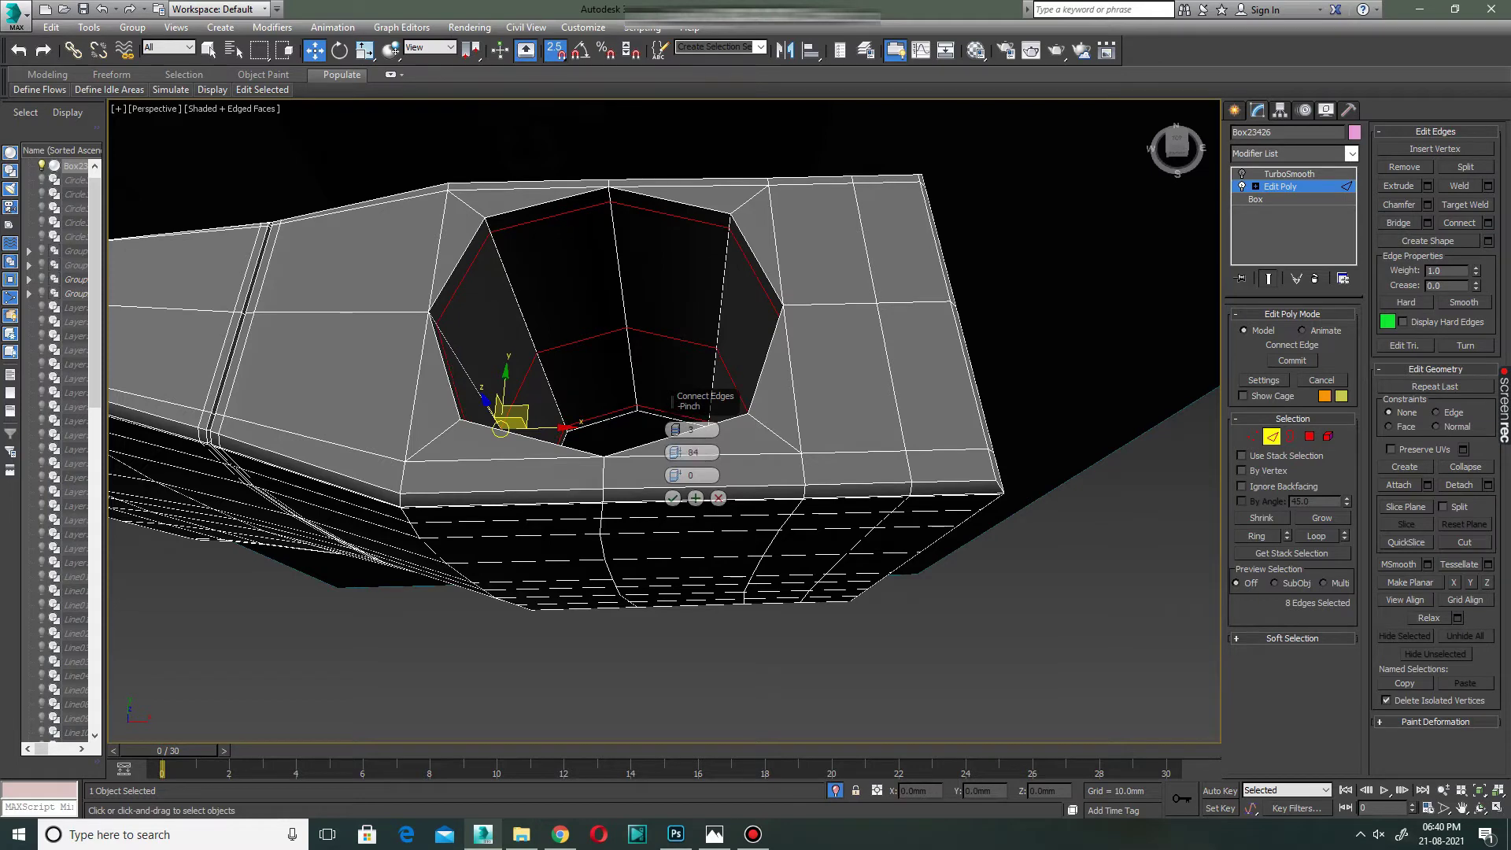
{"action": "left_click", "coordinate": [673, 498]}
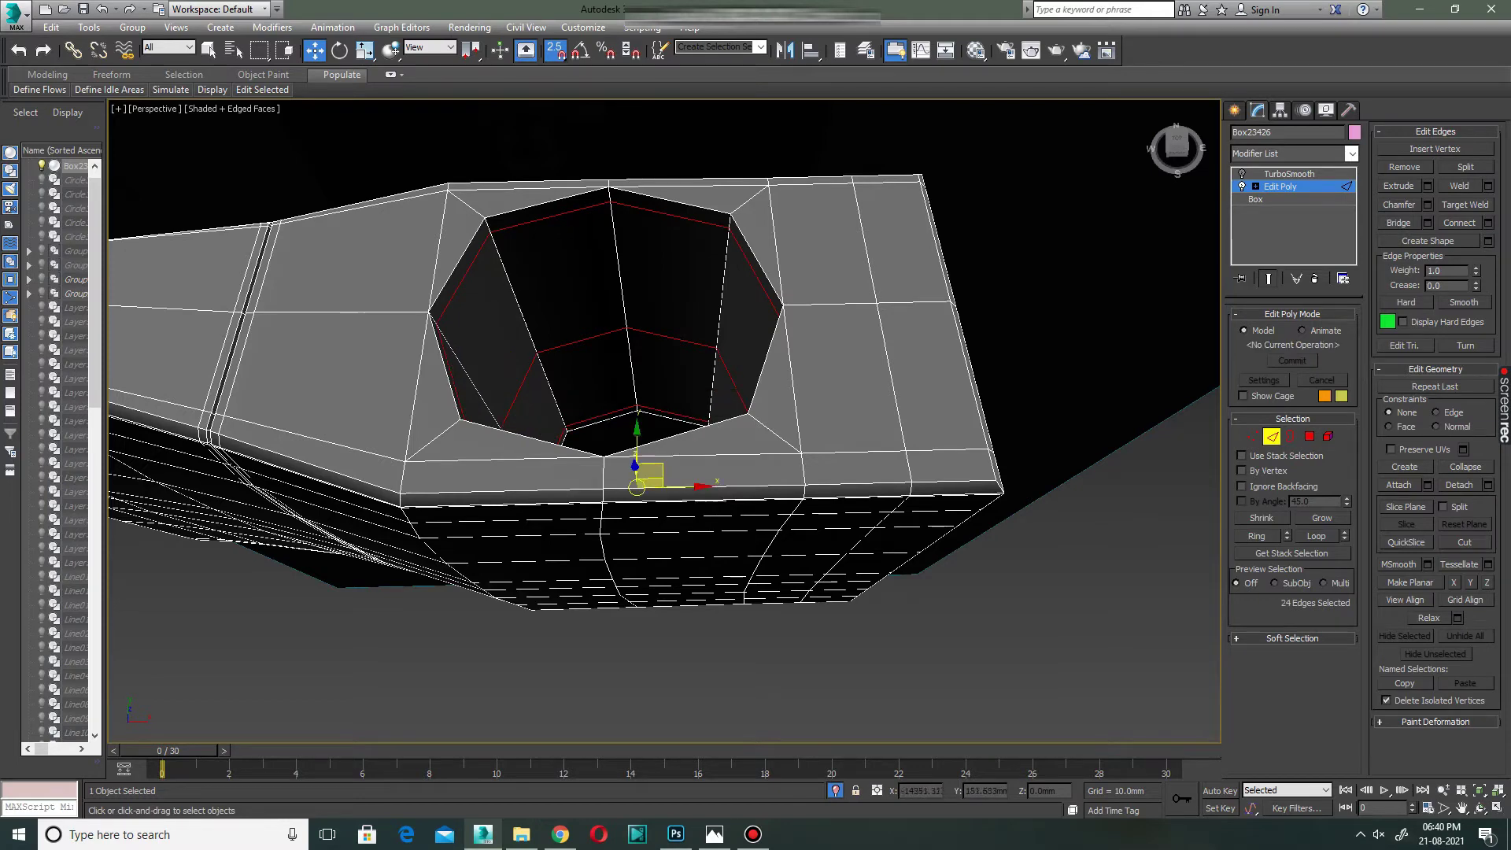
{"action": "double_click", "coordinate": [748, 237]}
{"action": "middle_click_drag", "start_coordinate": [748, 238], "coordinate": [718, 360], "text": "alt"}
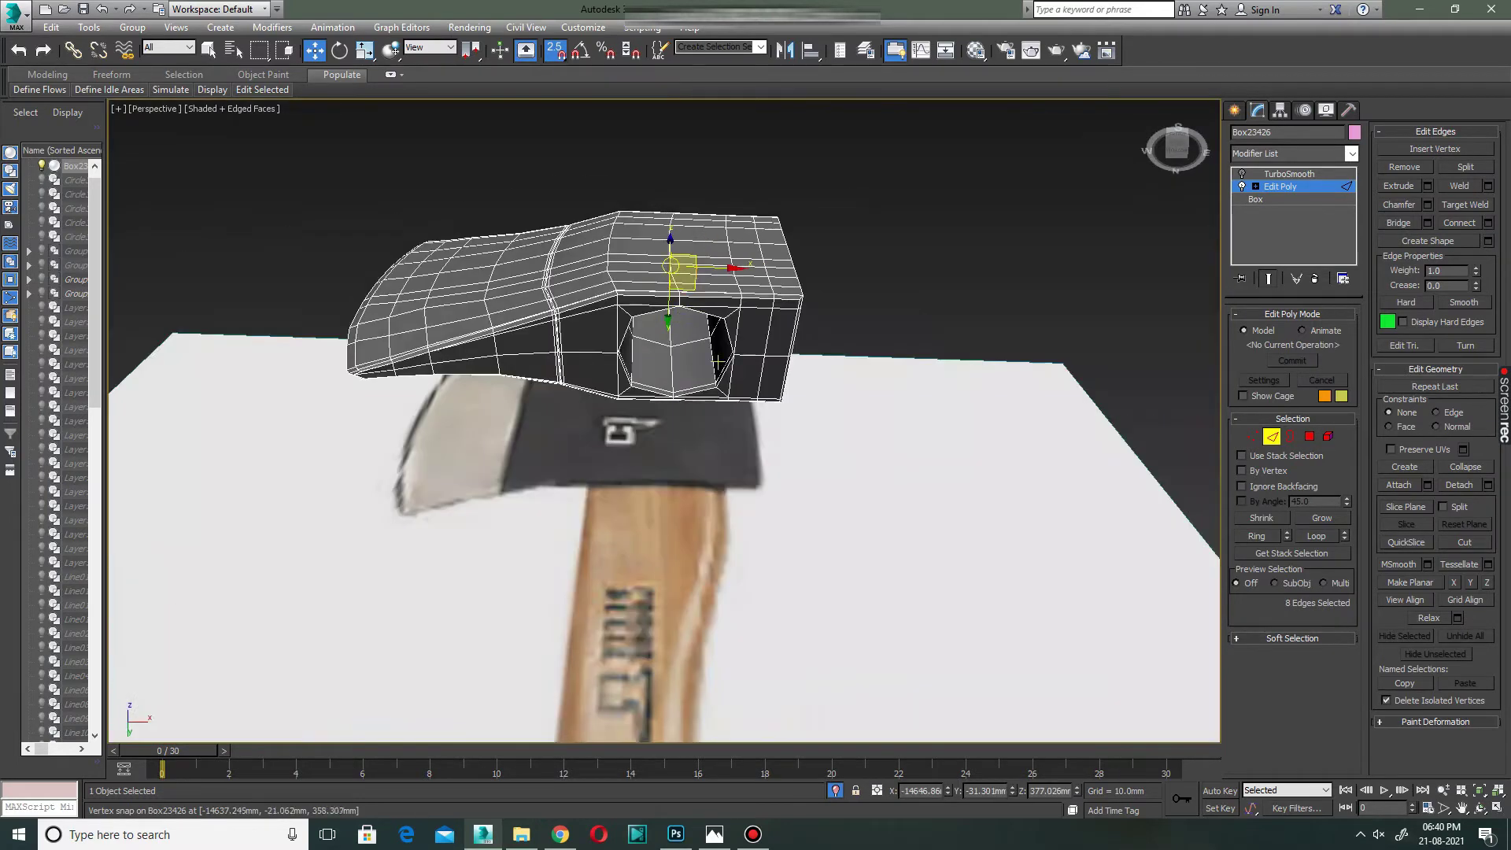
Chamfer both rim loops of the eye by 0.76mm.
{"action": "double_click", "coordinate": [741, 327], "text": "ctrl"}
{"action": "key", "text": "ctrl+shift+c"}
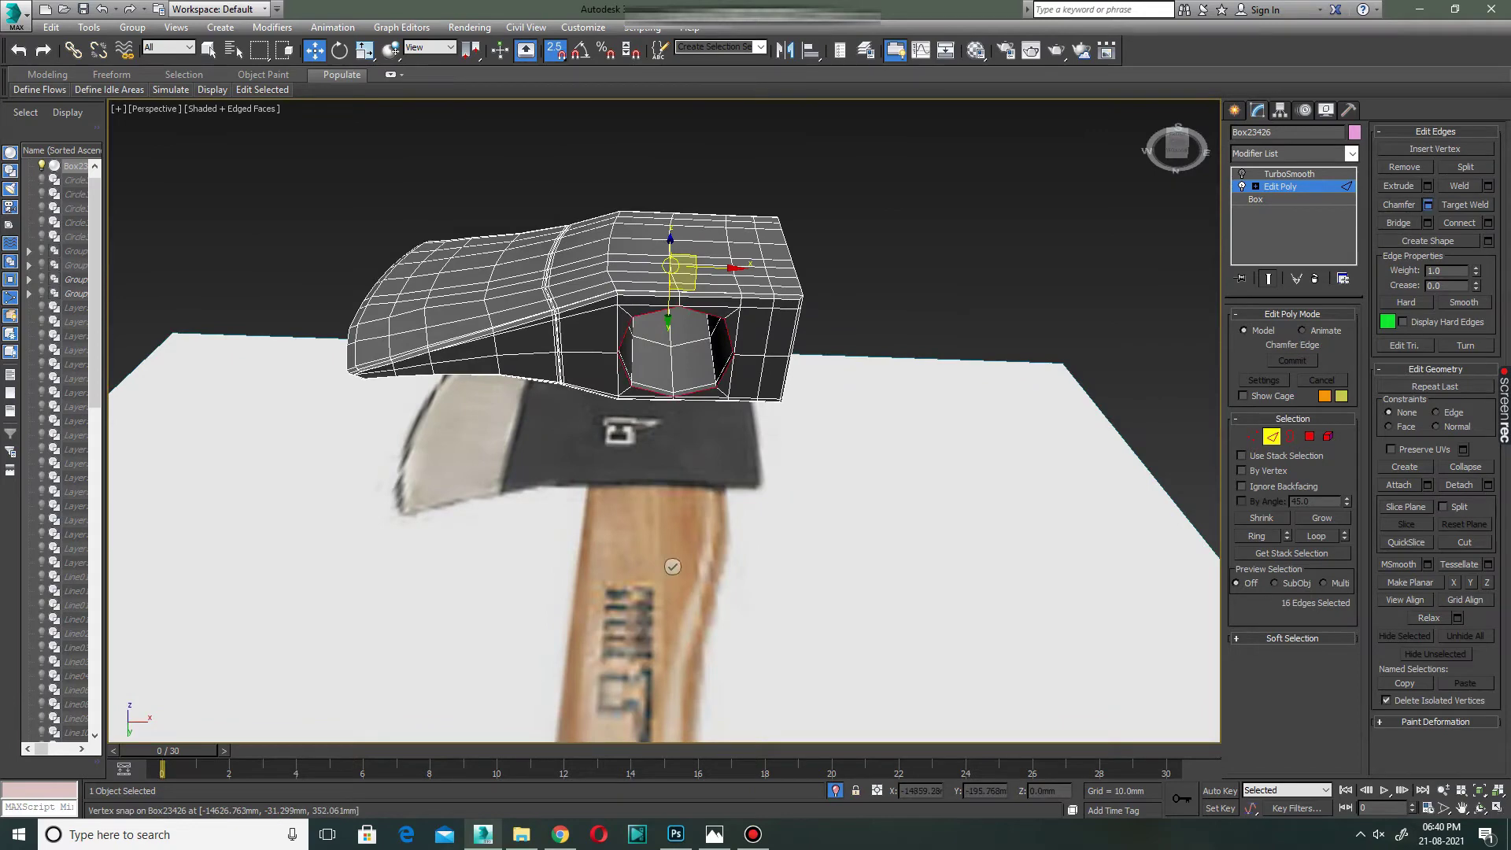
{"action": "scroll", "coordinate": [677, 563], "scroll_direction": "up", "scroll_amount": 3}
{"action": "scroll", "coordinate": [676, 454], "scroll_direction": "up", "scroll_amount": 2}
{"action": "scroll", "coordinate": [676, 454], "scroll_direction": "up", "scroll_amount": 1}
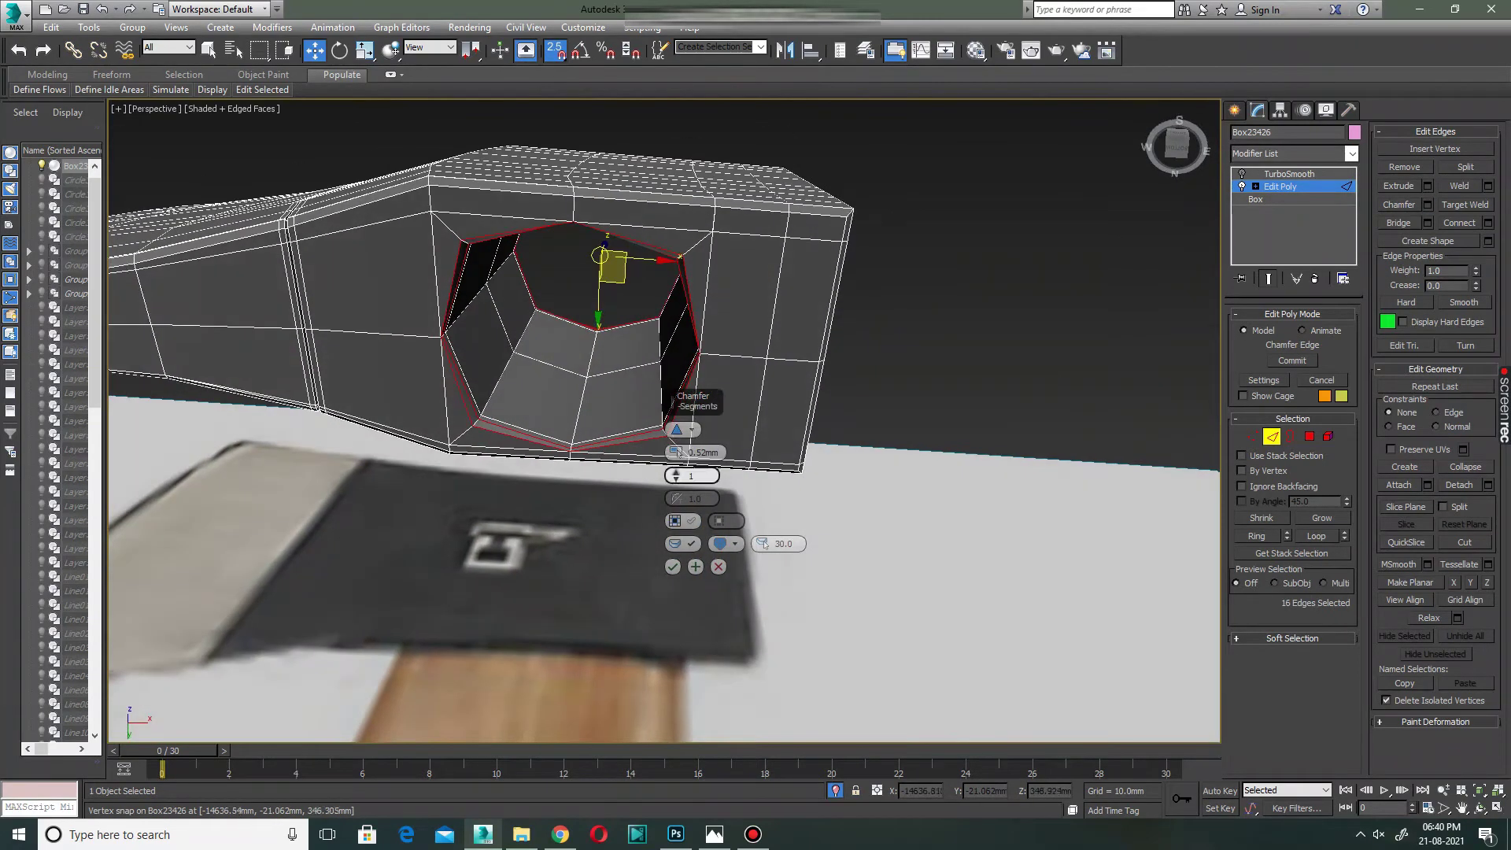
{"action": "right_click", "coordinate": [675, 453]}
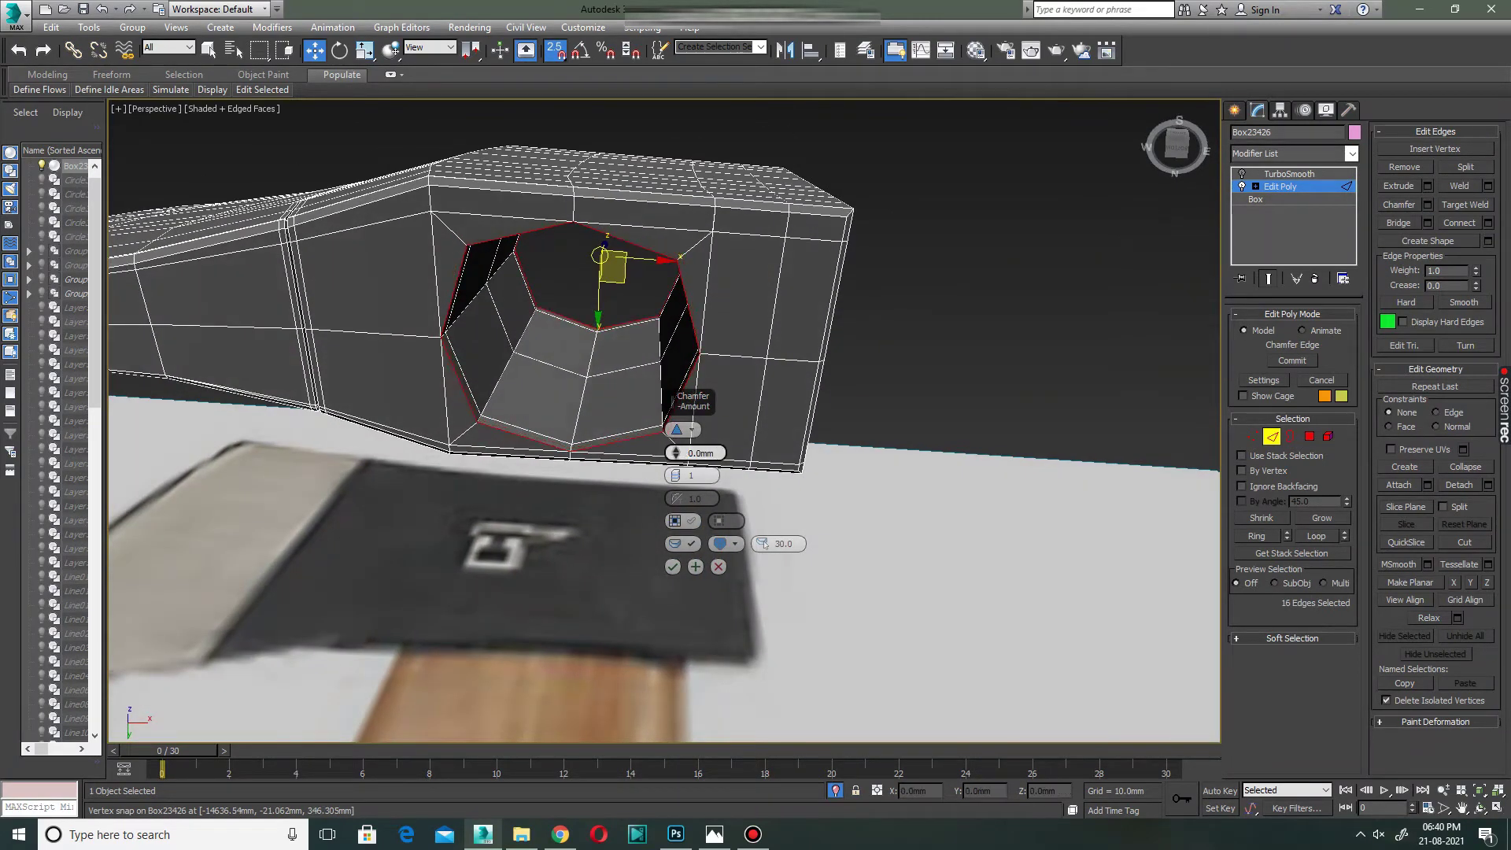
{"action": "left_click_drag", "start_coordinate": [675, 453], "coordinate": [675, 460]}
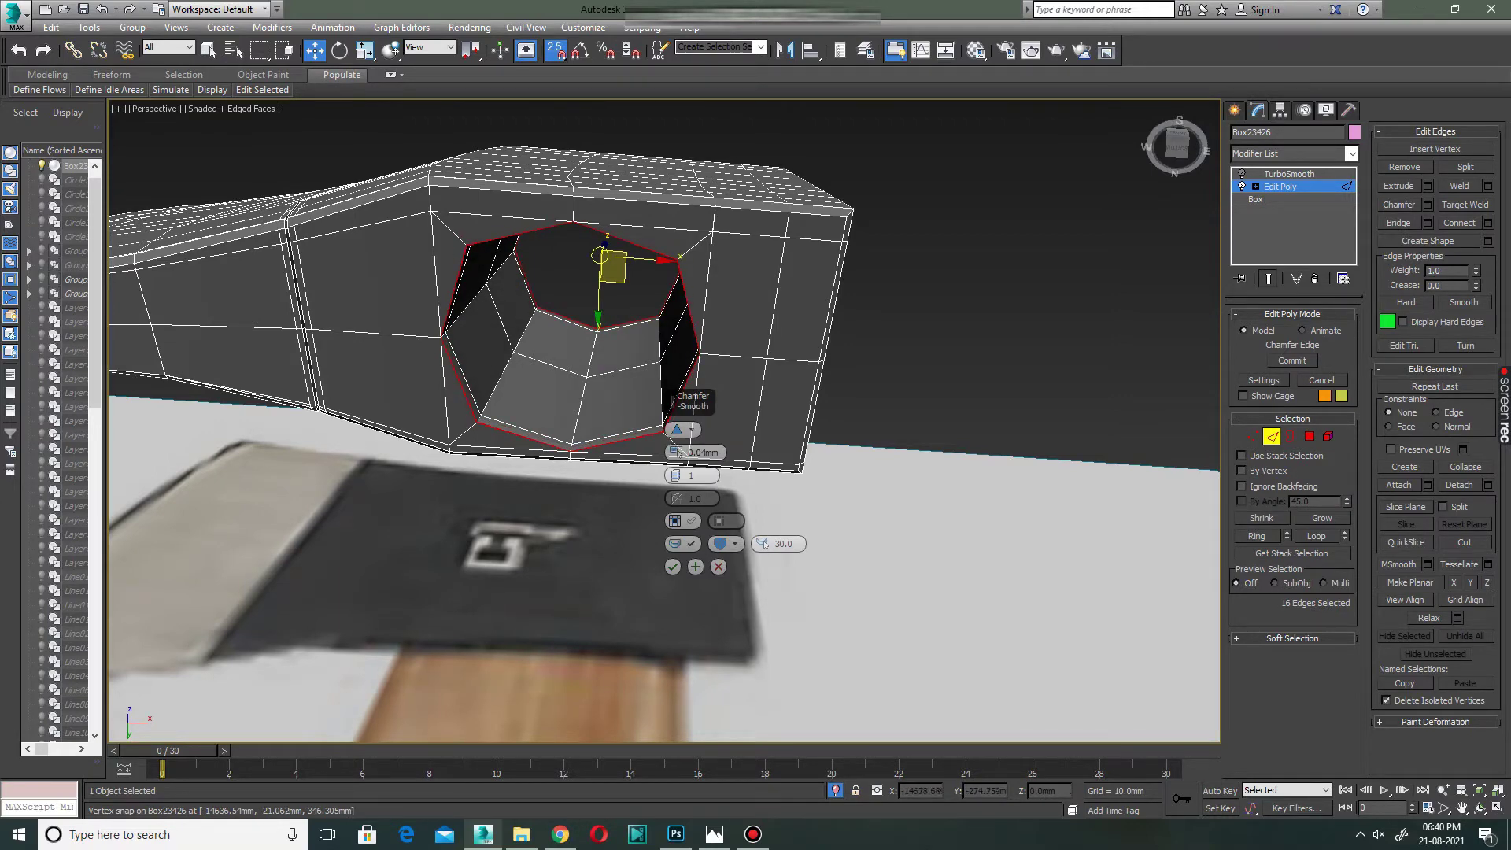
{"action": "left_click", "coordinate": [717, 566]}
Inspect the TurboSmoothed eye opening with the wireframe hidden.
{"action": "mouse_move", "coordinate": [717, 566]}
{"action": "middle_mouse_down", "text": "alt"}
{"action": "mouse_move", "coordinate": [698, 396]}
{"action": "mouse_move", "coordinate": [669, 346]}
{"action": "mouse_move", "coordinate": [629, 339]}
{"action": "mouse_move", "coordinate": [669, 315]}
{"action": "mouse_move", "coordinate": [774, 327]}
{"action": "mouse_move", "coordinate": [743, 433]}
{"action": "mouse_move", "coordinate": [743, 370]}
{"action": "middle_mouse_up", "text": "alt"}
{"action": "left_click", "coordinate": [1289, 173]}
{"action": "scroll", "coordinate": [773, 326], "scroll_direction": "down", "scroll_amount": 5}
{"action": "scroll", "coordinate": [743, 434], "scroll_direction": "up", "scroll_amount": 4}
{"action": "scroll", "coordinate": [743, 434], "scroll_direction": "up", "scroll_amount": 4}
{"action": "scroll", "coordinate": [743, 434], "scroll_direction": "down", "scroll_amount": 5}
{"action": "scroll", "coordinate": [743, 370], "scroll_direction": "up", "scroll_amount": 4}
{"action": "key", "text": "F4"}
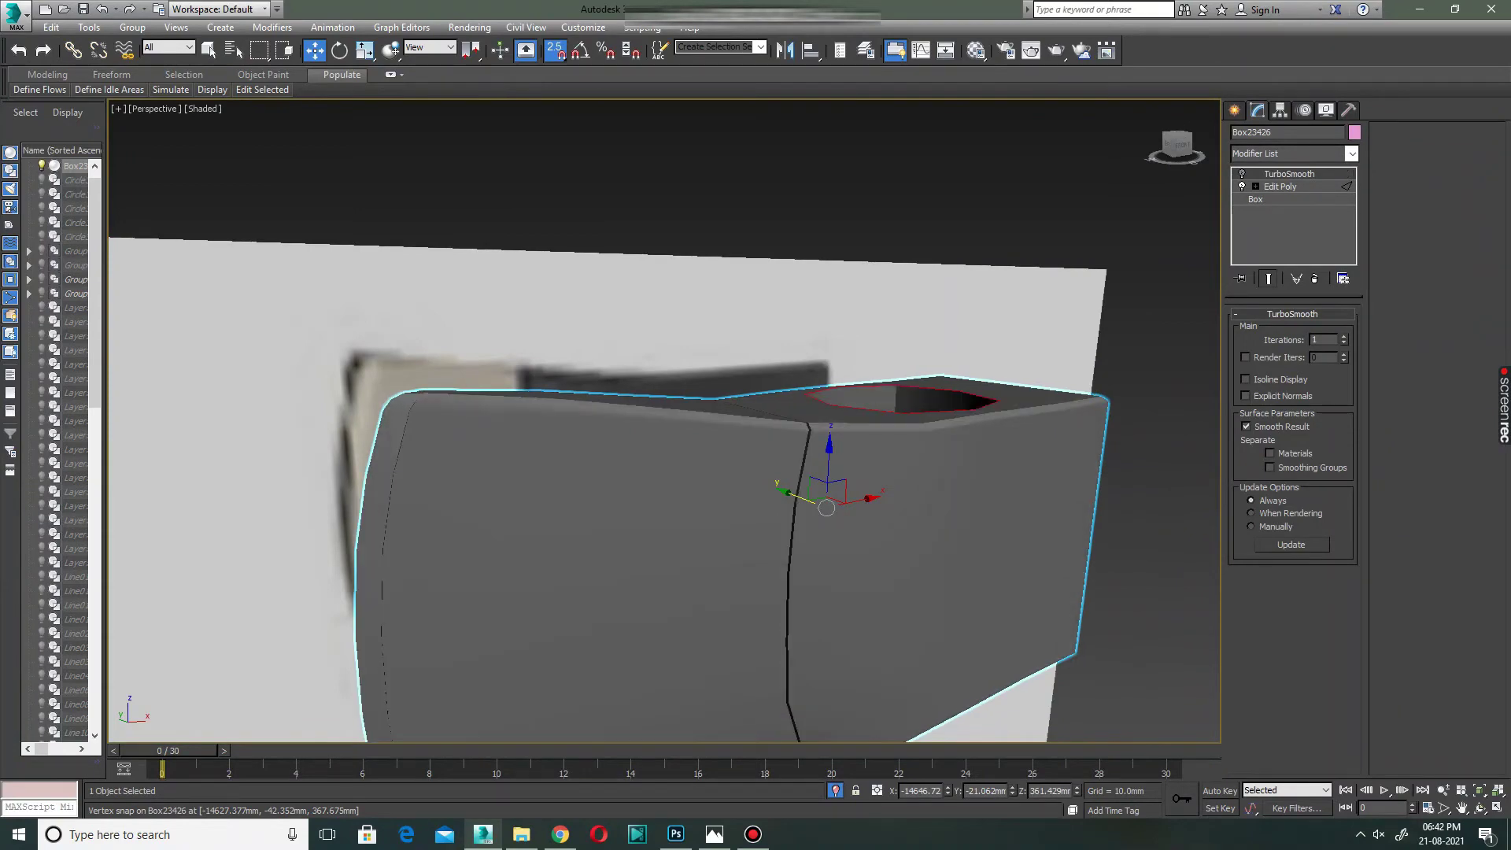
Back in Edit Poly with wireframe shown, select the edge loop around the blade.
{"action": "left_click", "coordinate": [1279, 187]}
{"action": "key", "text": "F4"}
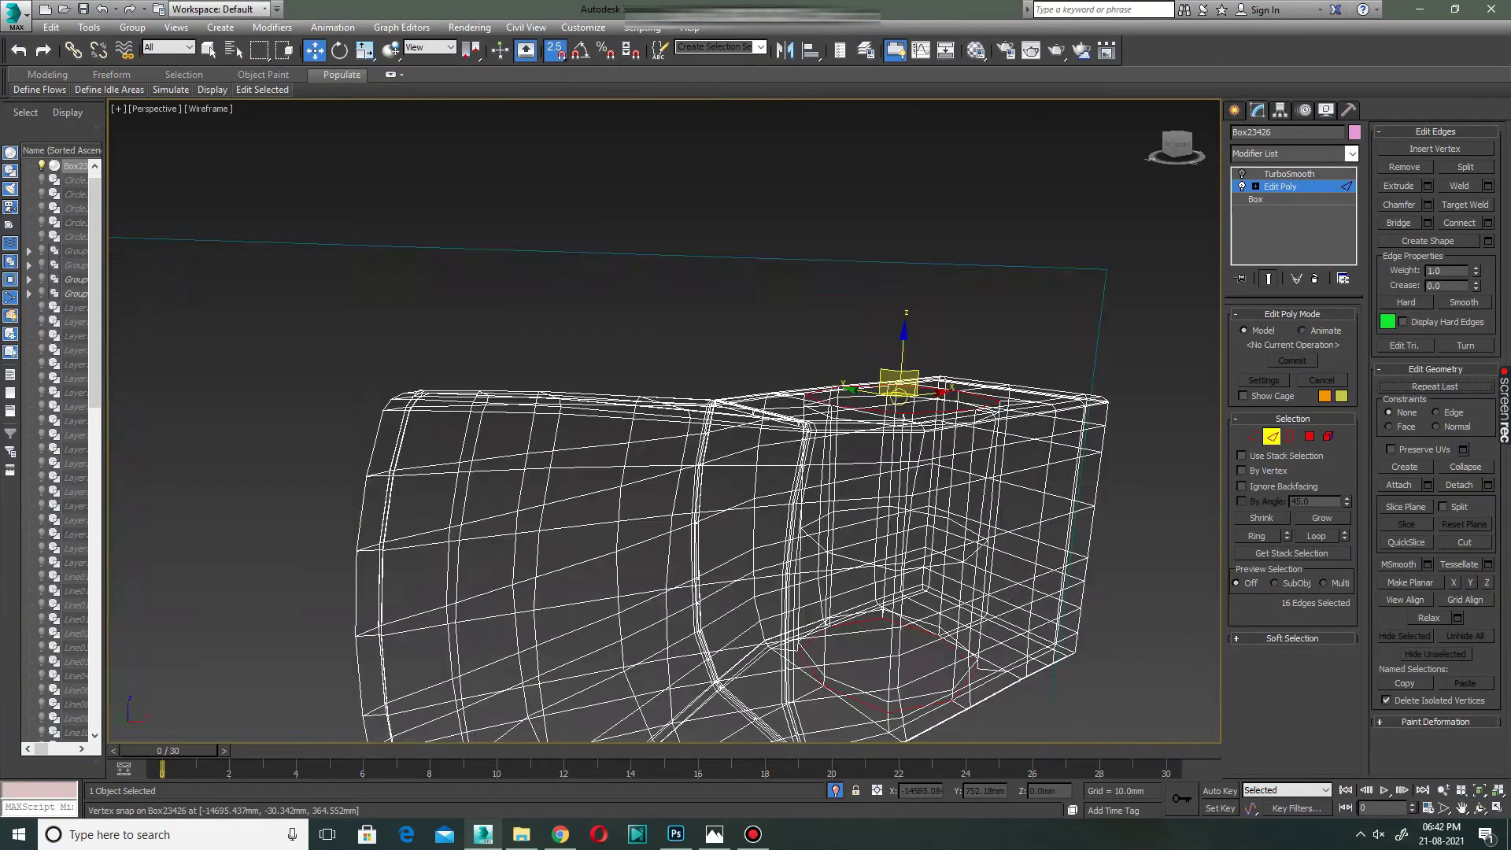
{"action": "middle_click_drag", "start_coordinate": [743, 433], "coordinate": [787, 472], "text": "alt"}
{"action": "mouse_move", "coordinate": [409, 550]}
{"action": "middle_mouse_down", "text": "alt"}
{"action": "mouse_move", "coordinate": [401, 498]}
{"action": "mouse_move", "coordinate": [472, 440]}
{"action": "middle_mouse_up", "text": "alt"}
{"action": "key", "text": "2"}
{"action": "double_click", "coordinate": [401, 498]}
Trim the blade loop selection in Top view to the 12 cutting-edge edges.
{"action": "key", "text": "shift+z"}
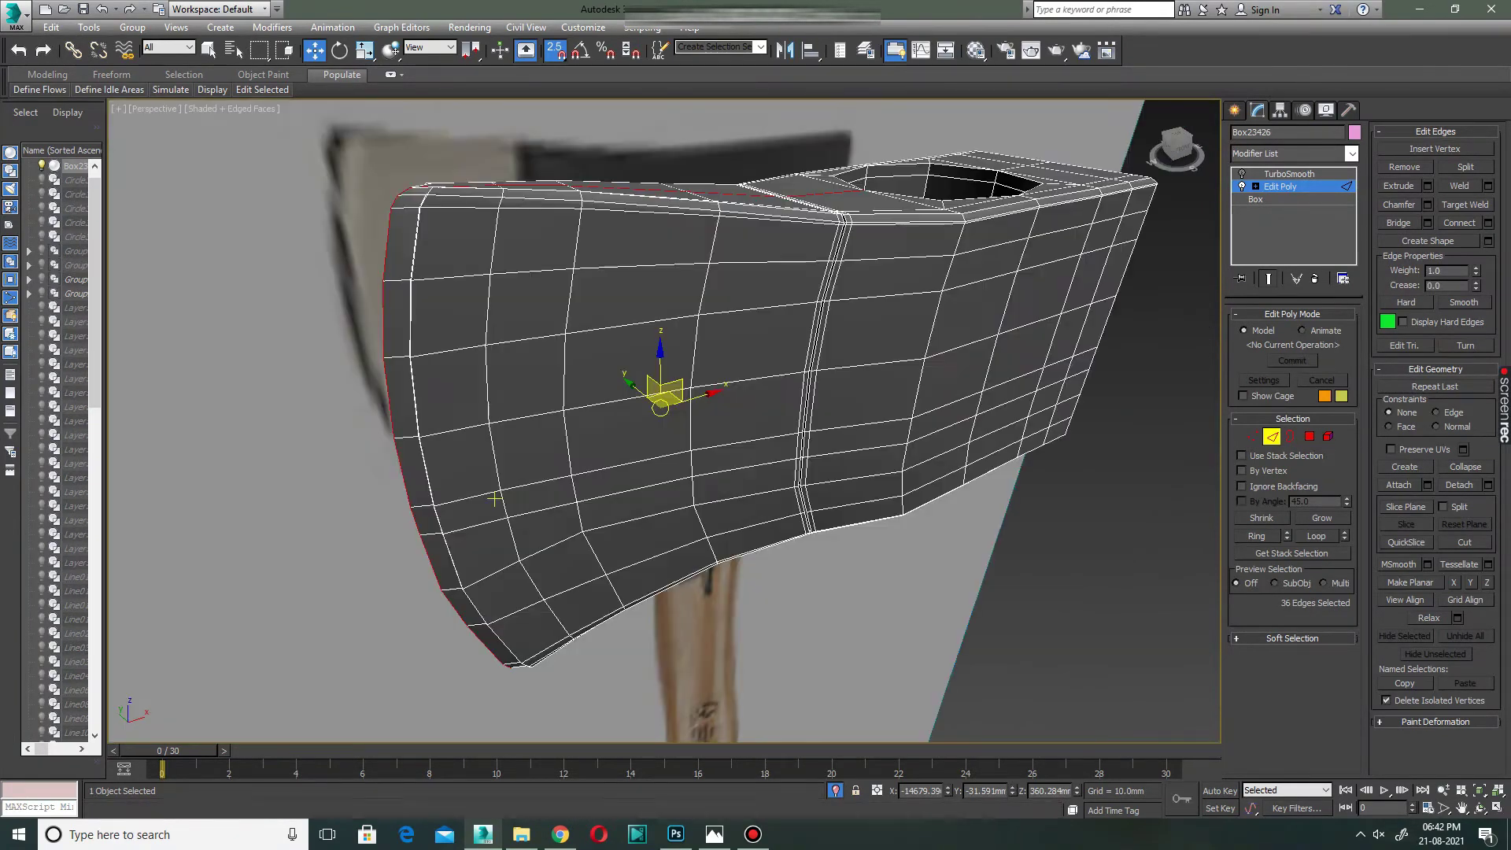
{"action": "key", "text": "shift+z"}
{"action": "key", "text": "alt+w"}
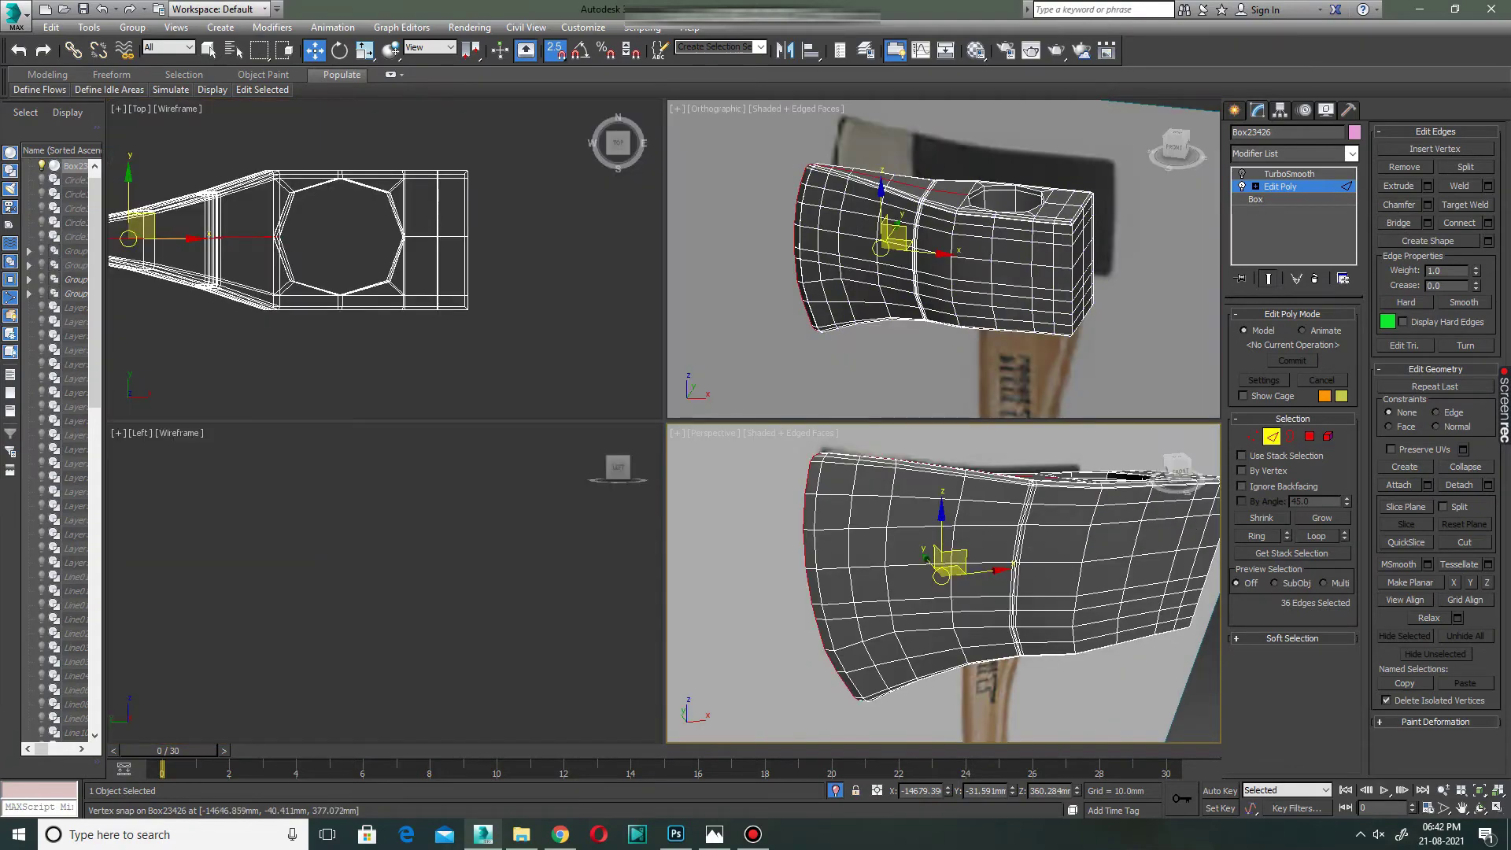
{"action": "key", "text": "alt+w"}
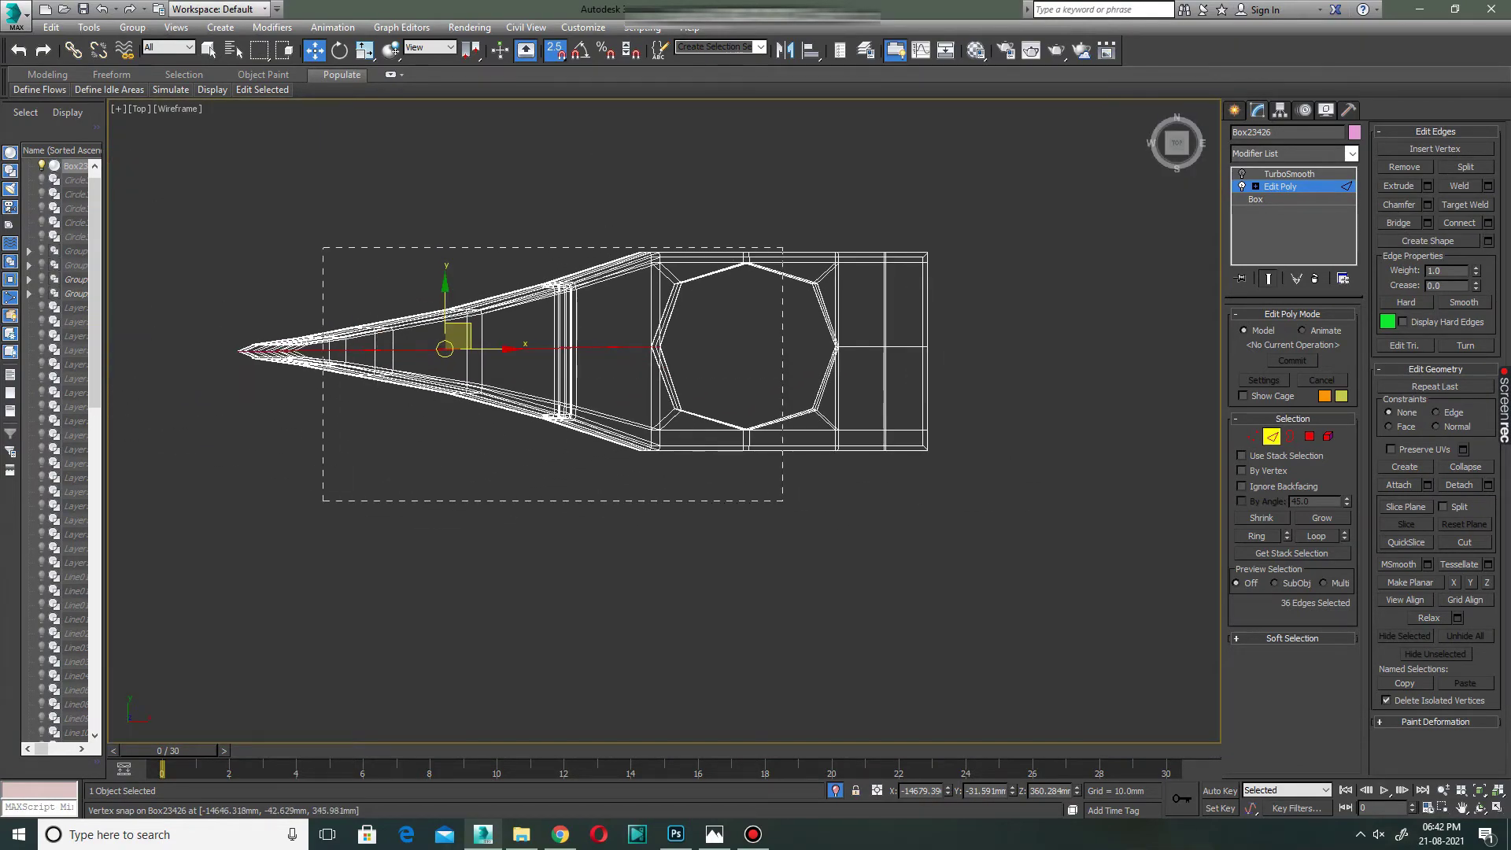
{"action": "key", "text": "alt+w"}
{"action": "key", "text": "alt+w"}
{"action": "middle_click_drag", "start_coordinate": [665, 421], "coordinate": [716, 464], "text": "alt"}
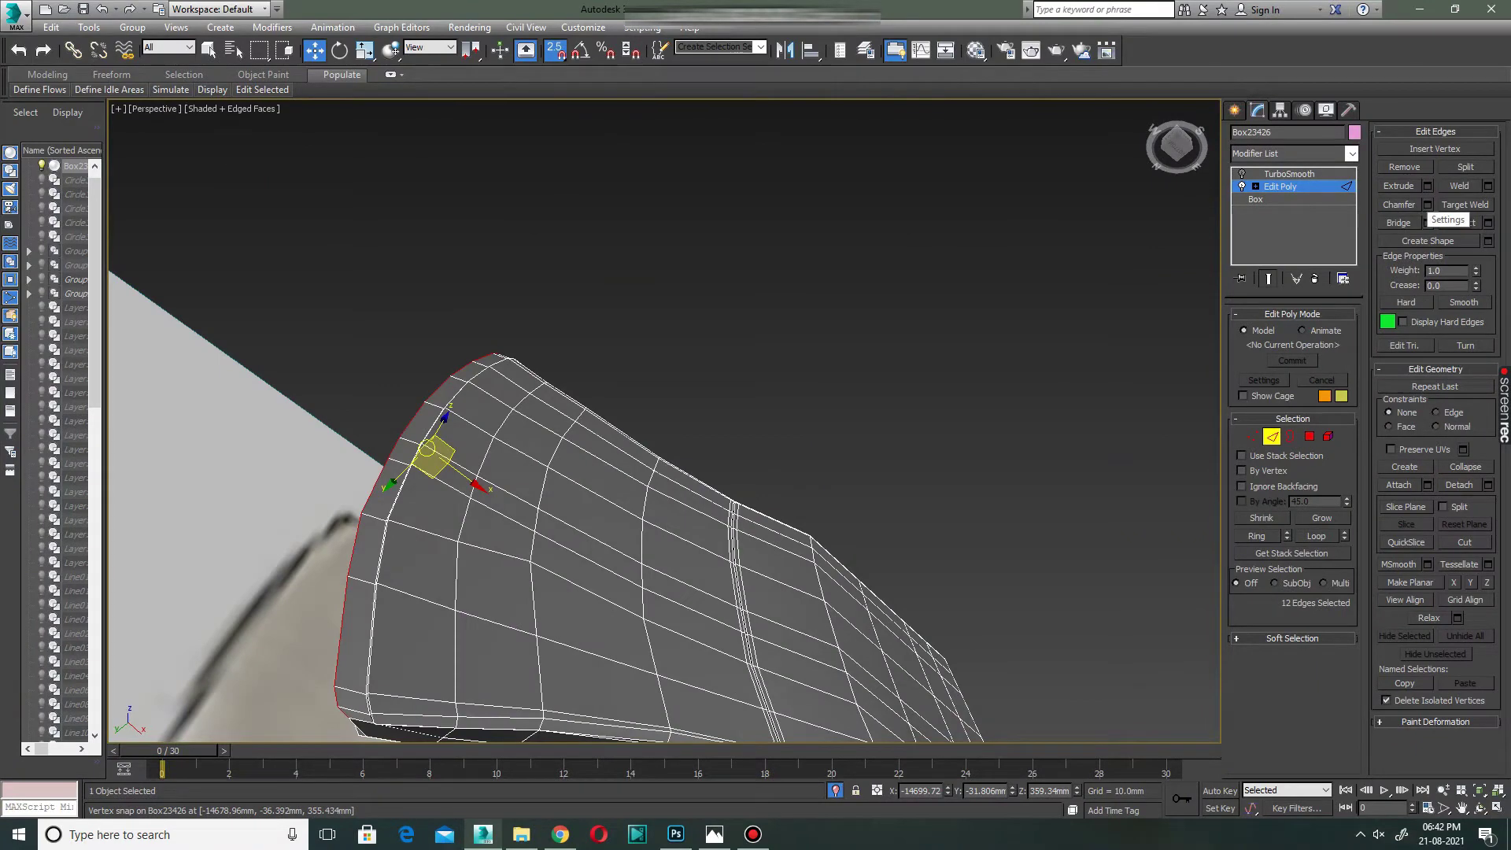
Chamfer the blade's cutting edge with 2 segments.
{"action": "left_click", "coordinate": [1426, 204]}
{"action": "middle_click_drag", "start_coordinate": [661, 457], "coordinate": [690, 444]}
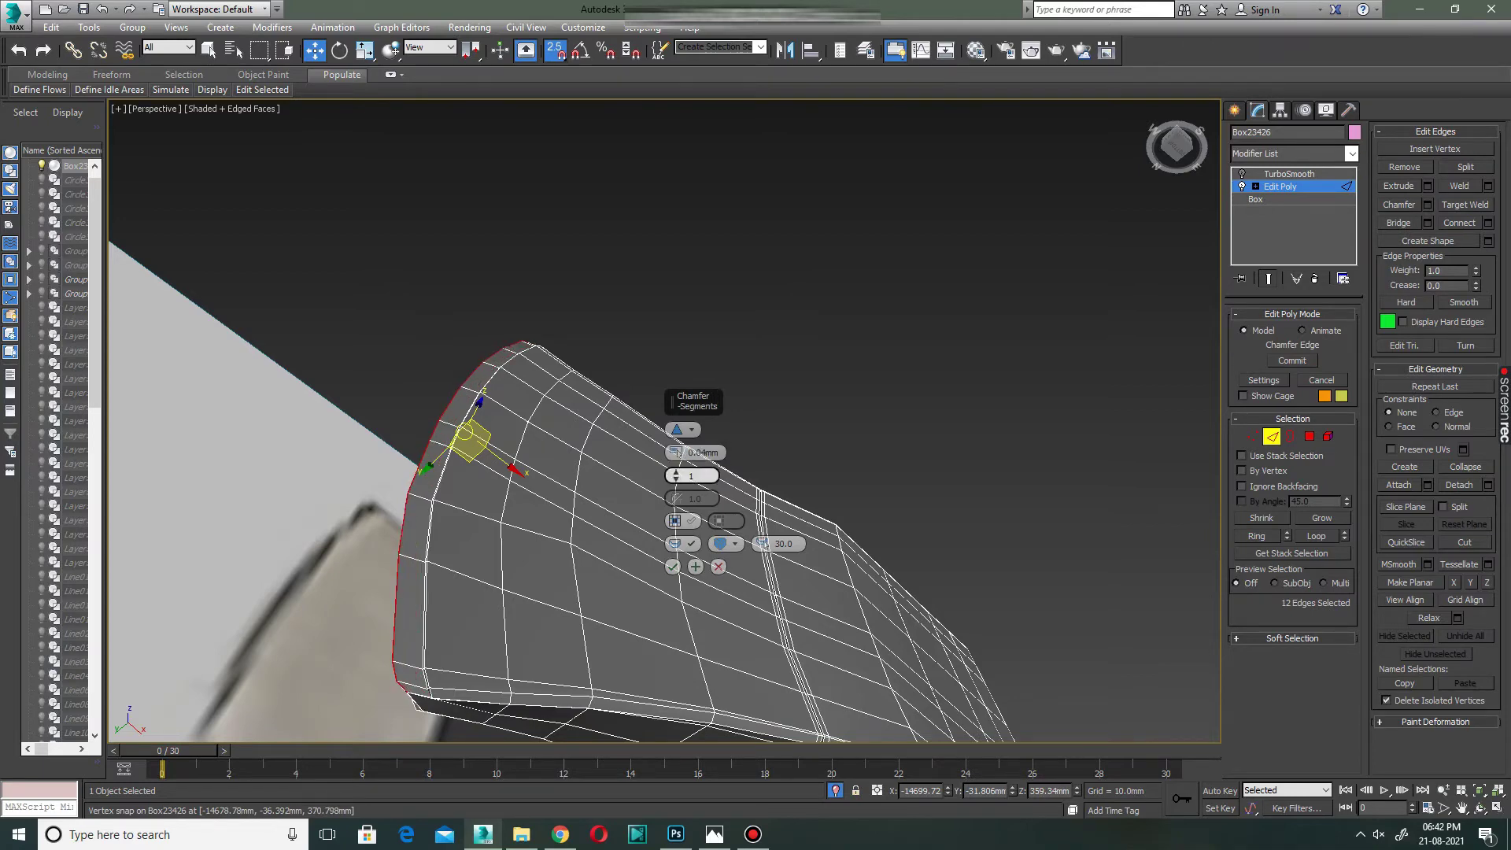
{"action": "type", "text": "2"}
{"action": "middle_click_drag", "start_coordinate": [691, 475], "coordinate": [464, 533], "text": "alt"}
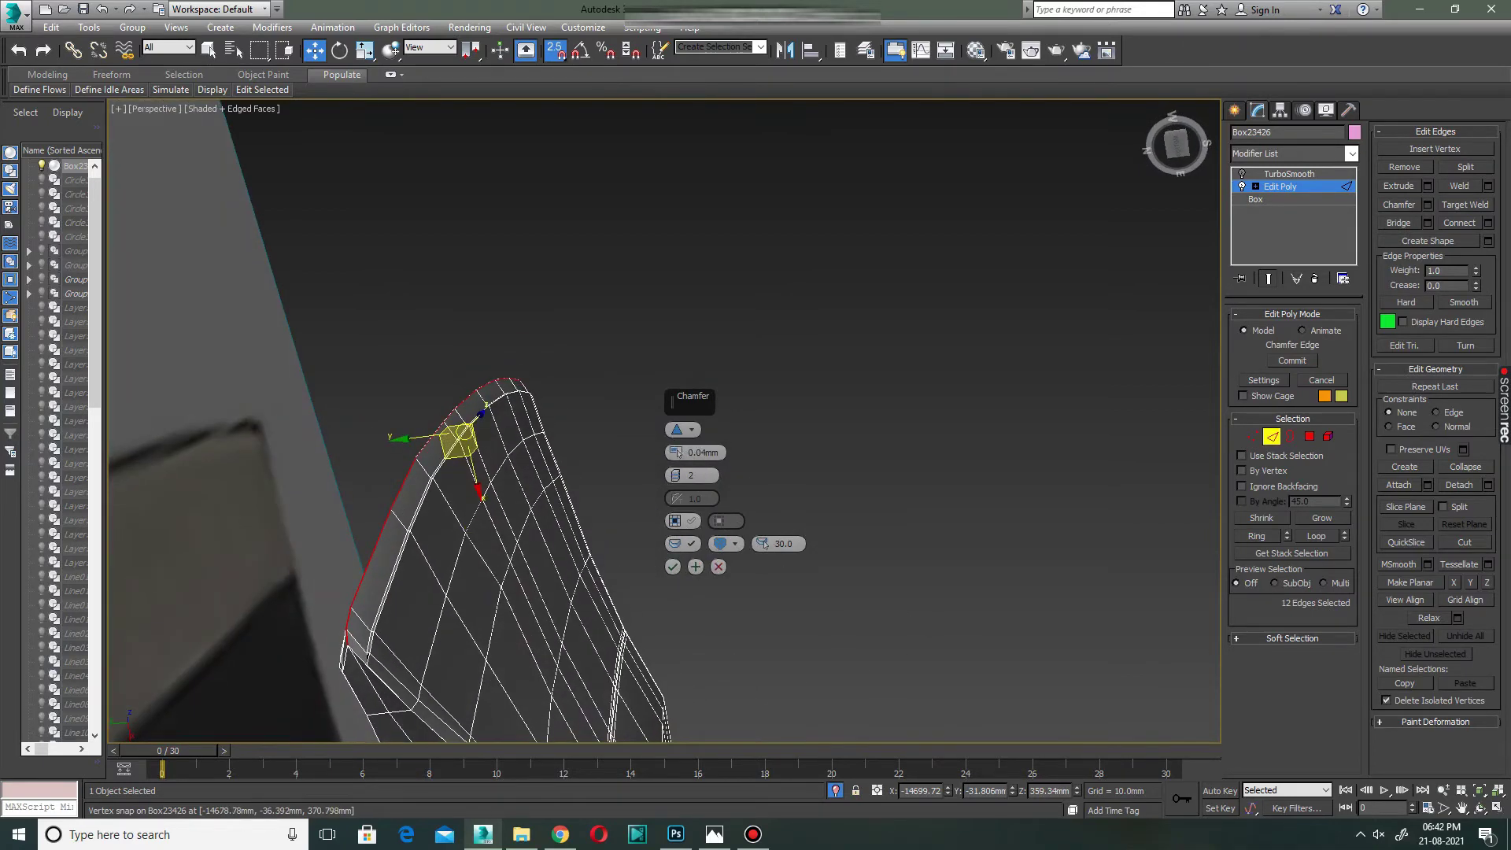
{"action": "left_click", "coordinate": [672, 567]}
{"action": "key", "text": "ctrl+d"}
Review the TurboSmoothed axe head from the front and over the eye.
{"action": "middle_click_drag", "start_coordinate": [672, 567], "coordinate": [834, 490], "text": "alt"}
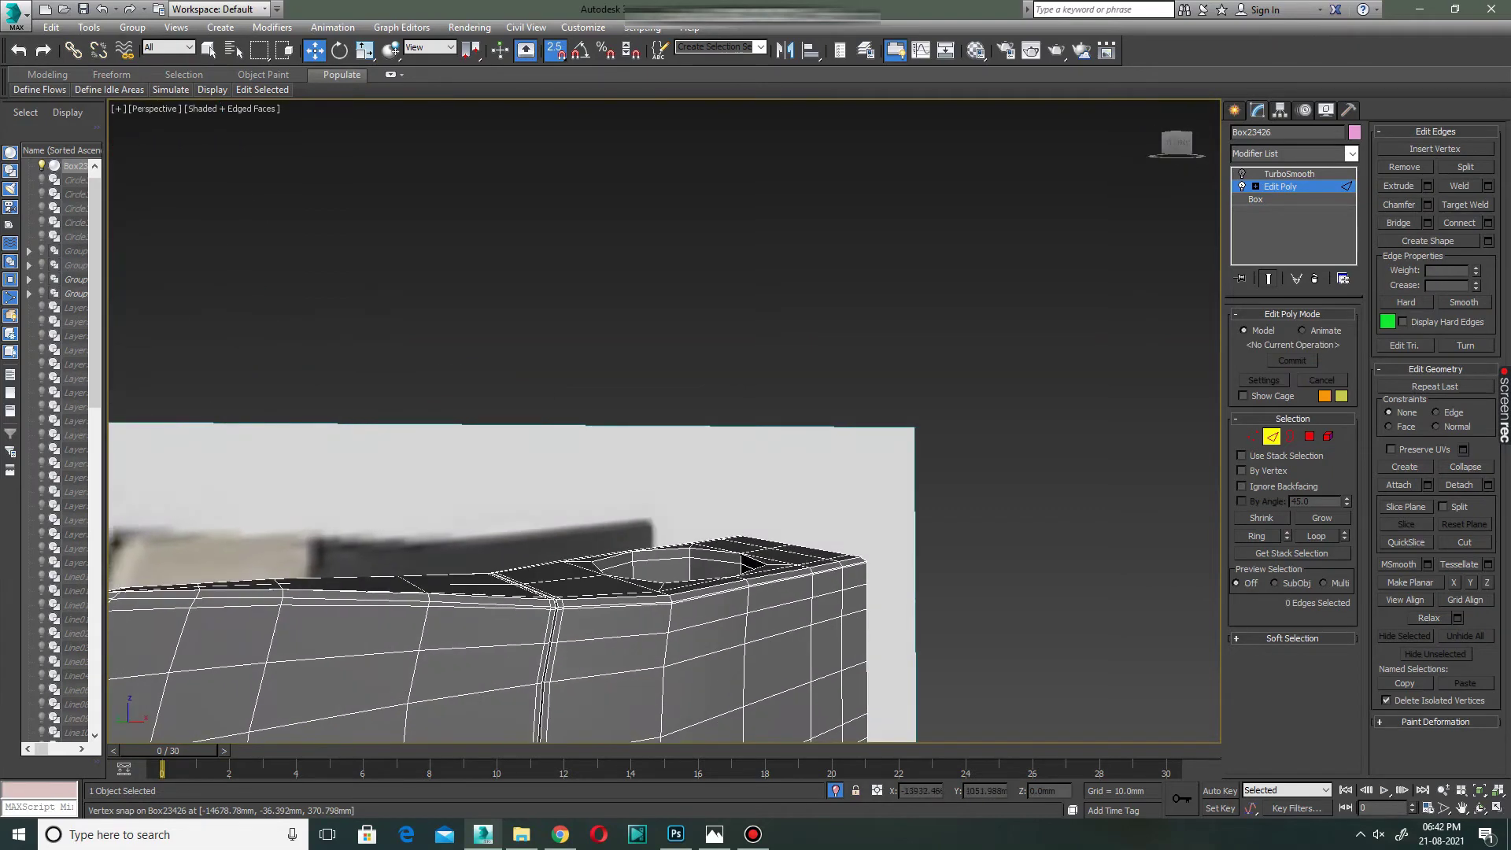
{"action": "left_click", "coordinate": [1289, 173]}
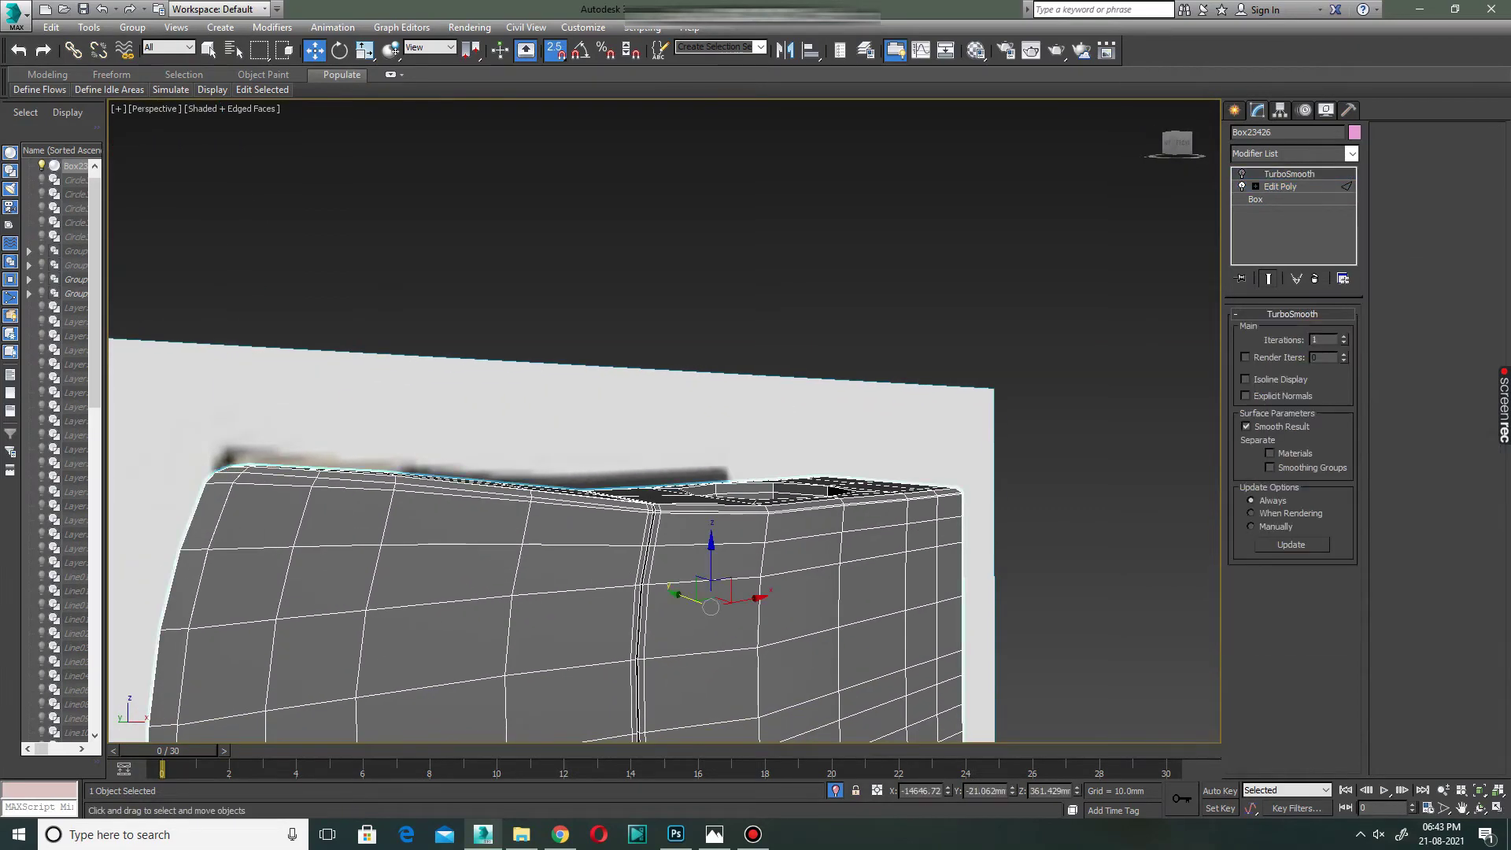
{"action": "mouse_move", "coordinate": [711, 606]}
{"action": "middle_mouse_down", "text": "alt"}
{"action": "mouse_move", "coordinate": [818, 504]}
{"action": "mouse_move", "coordinate": [692, 562]}
{"action": "middle_mouse_up", "text": "alt"}
{"action": "scroll", "coordinate": [756, 543], "scroll_direction": "down", "scroll_amount": 2}
{"action": "scroll", "coordinate": [686, 565], "scroll_direction": "up", "scroll_amount": 2}
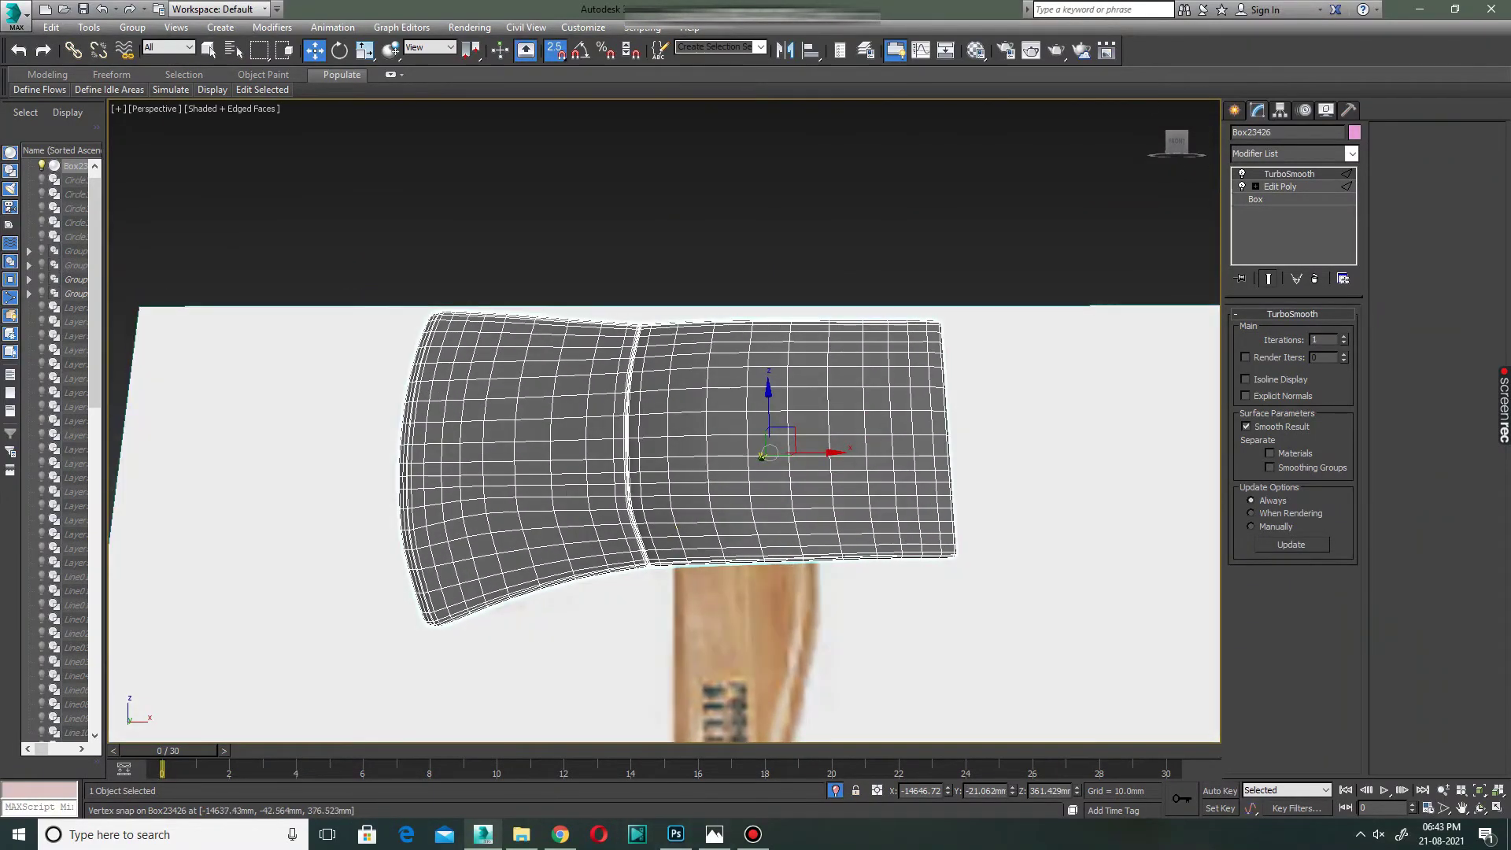
{"action": "left_click", "coordinate": [1234, 109]}
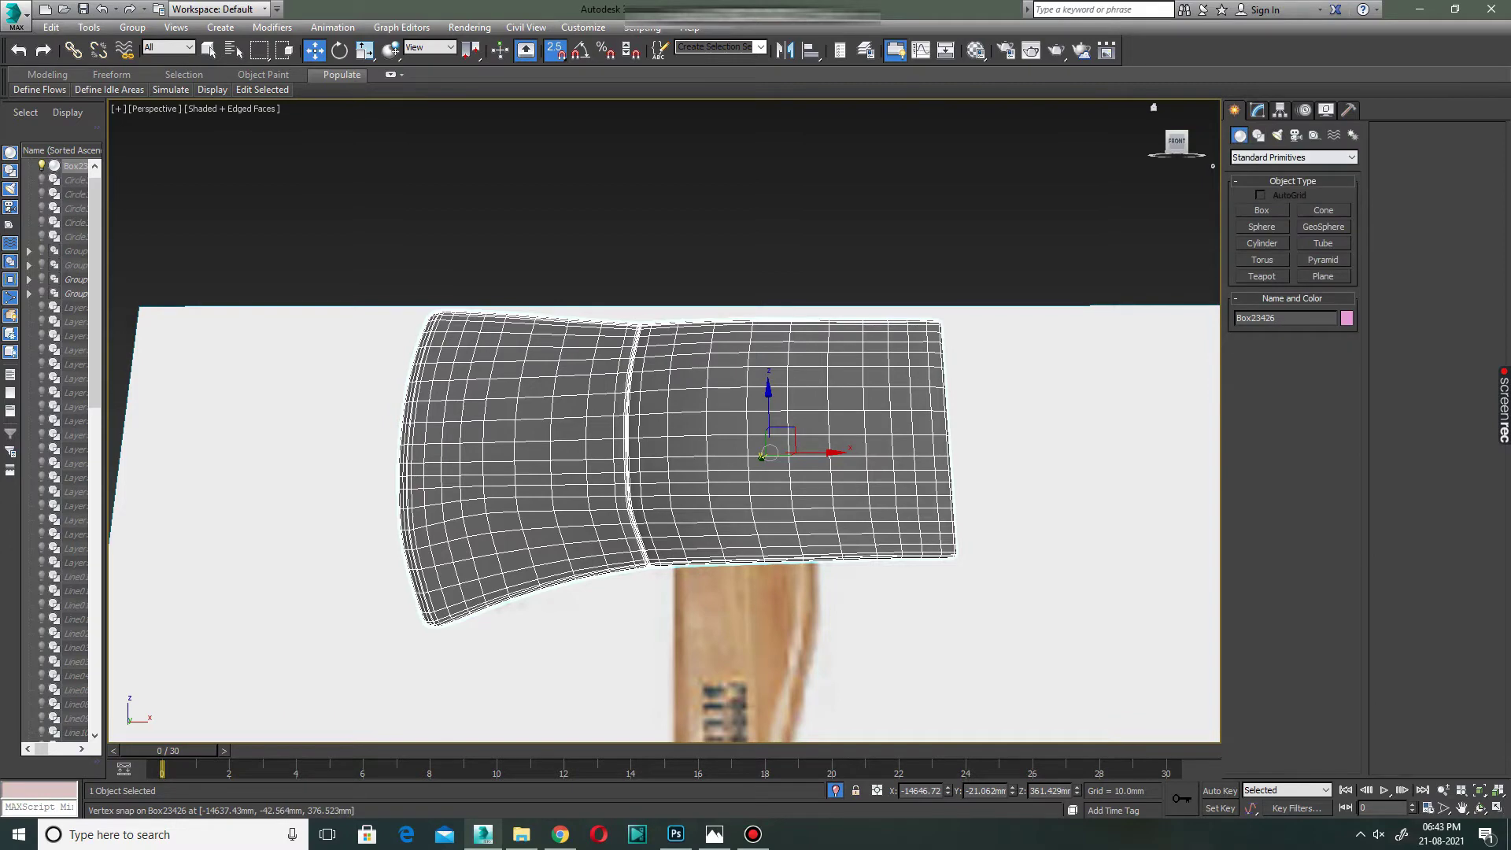
Draw a handle cylinder over the axe eye in the Top view.
{"action": "left_click", "coordinate": [1261, 242]}
{"action": "key", "text": "alt+w"}
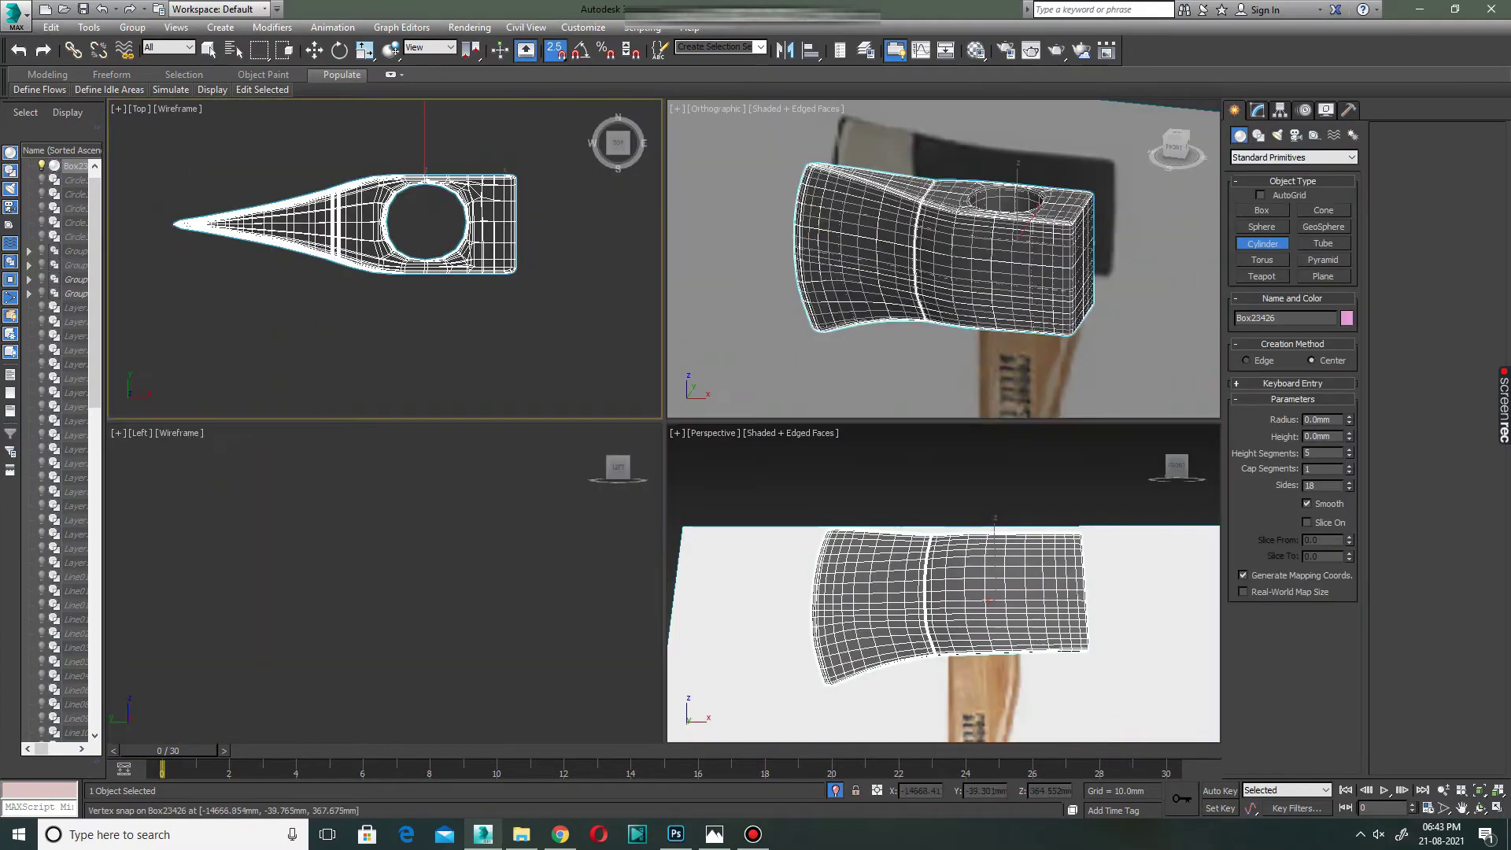
{"action": "key", "text": "alt+w"}
{"action": "scroll", "coordinate": [642, 339], "scroll_direction": "up", "scroll_amount": 2}
{"action": "middle_click_drag", "start_coordinate": [708, 315], "coordinate": [638, 330]}
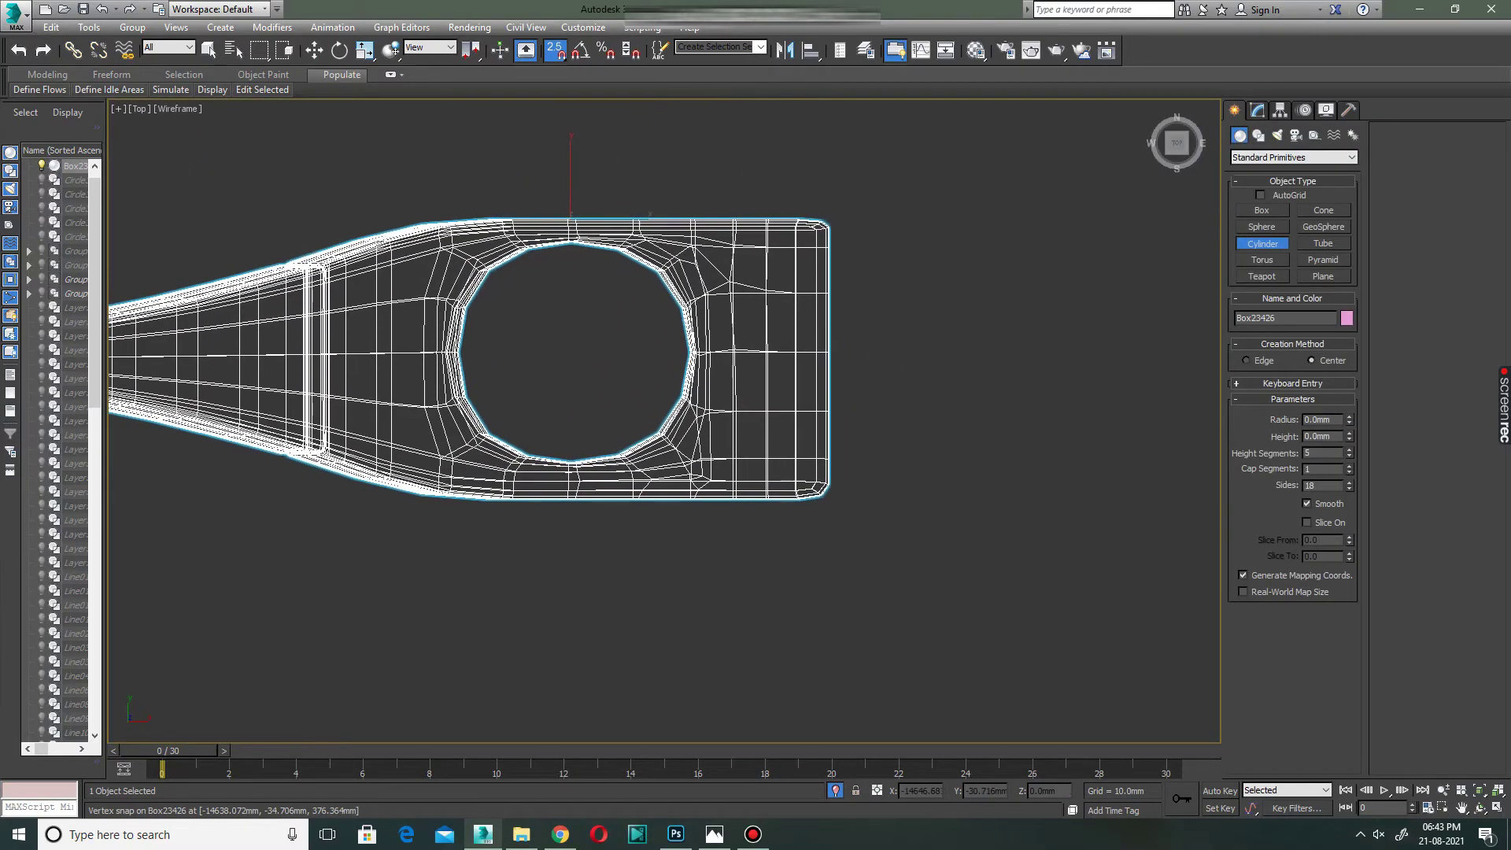
{"action": "scroll", "coordinate": [543, 338], "scroll_direction": "up", "scroll_amount": 2}
{"action": "left_click_drag", "start_coordinate": [595, 354], "coordinate": [702, 246]}
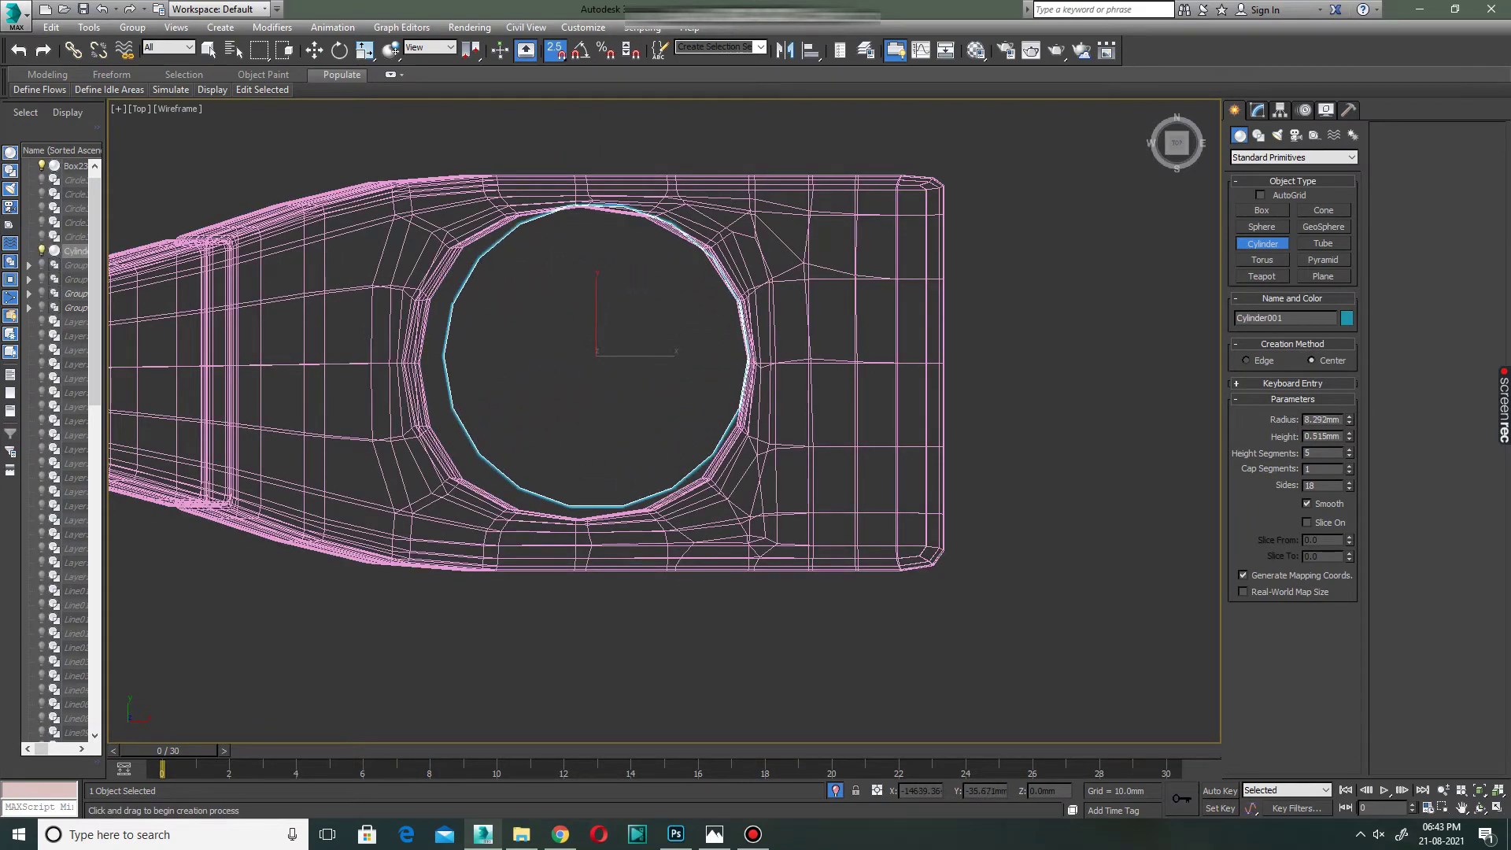
{"action": "key", "text": "ctrl+z"}
{"action": "key", "text": "w"}
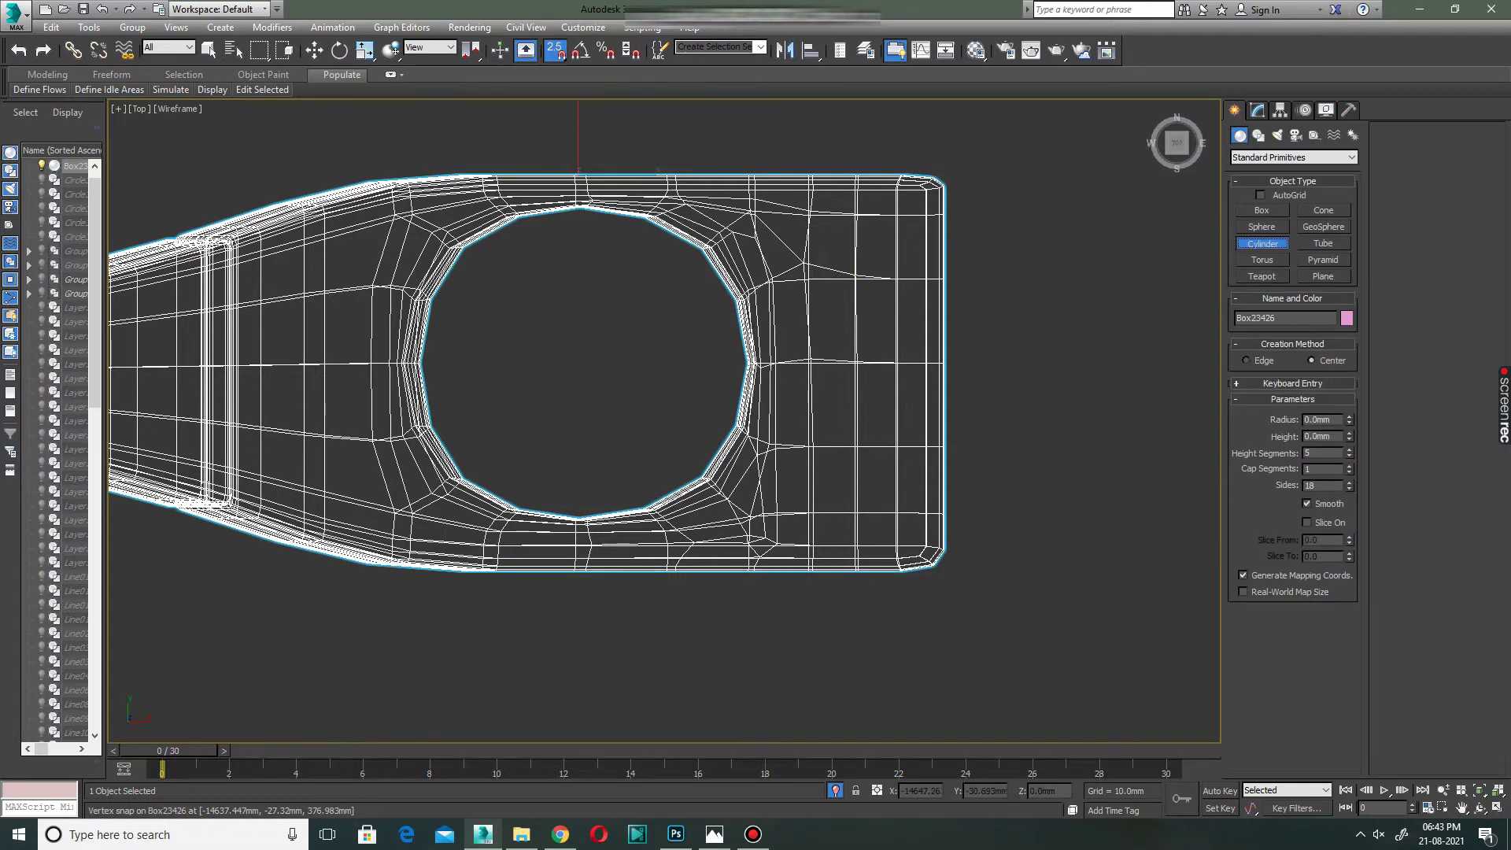
{"action": "left_click_drag", "start_coordinate": [569, 346], "coordinate": [736, 425]}
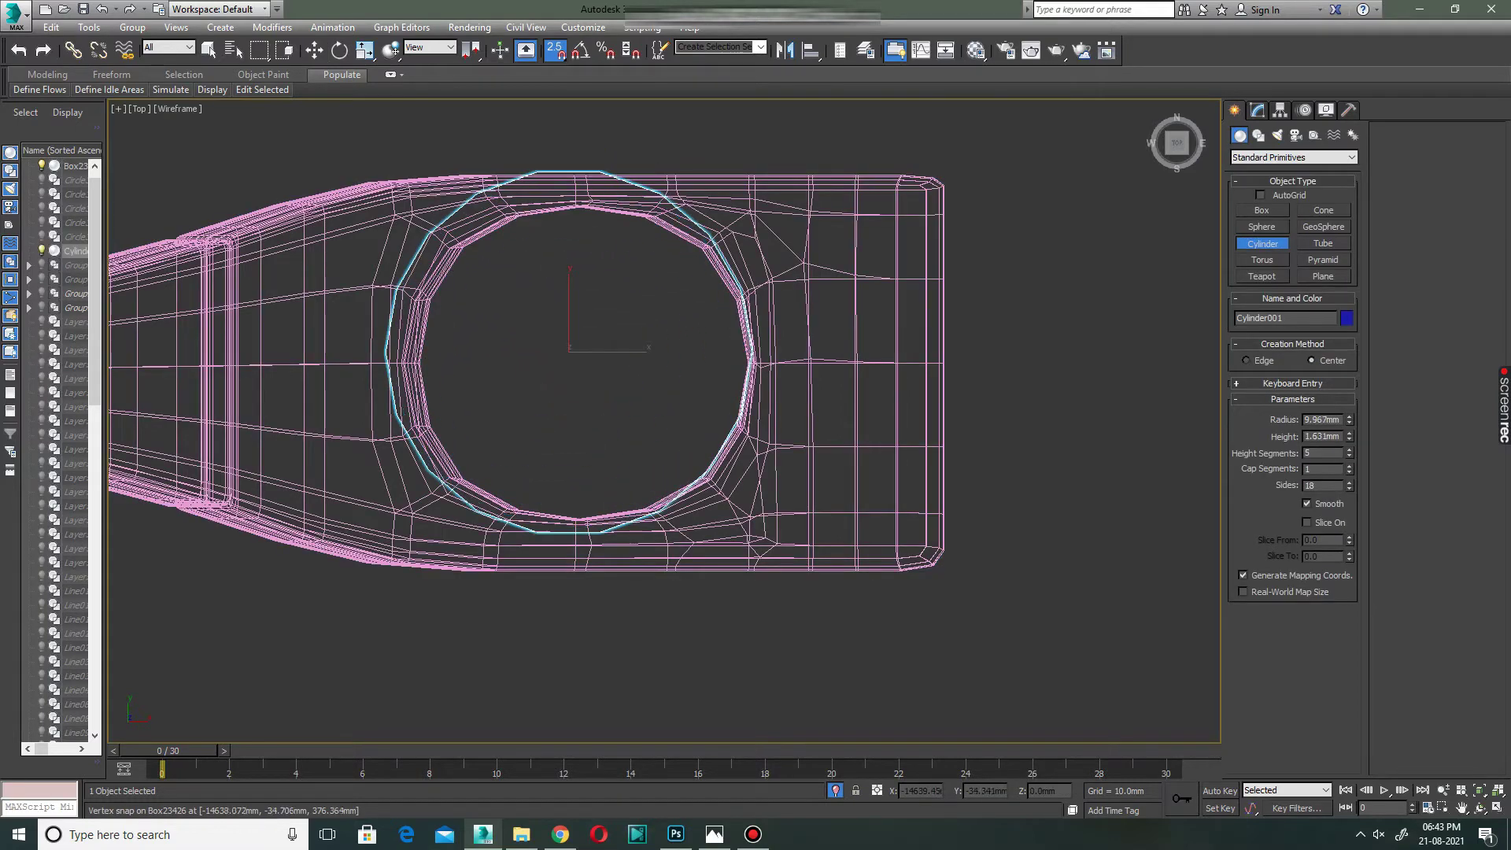
Centre Cylinder001 in the eye and scale it uniformly to about 91%.
{"action": "key", "text": "w"}
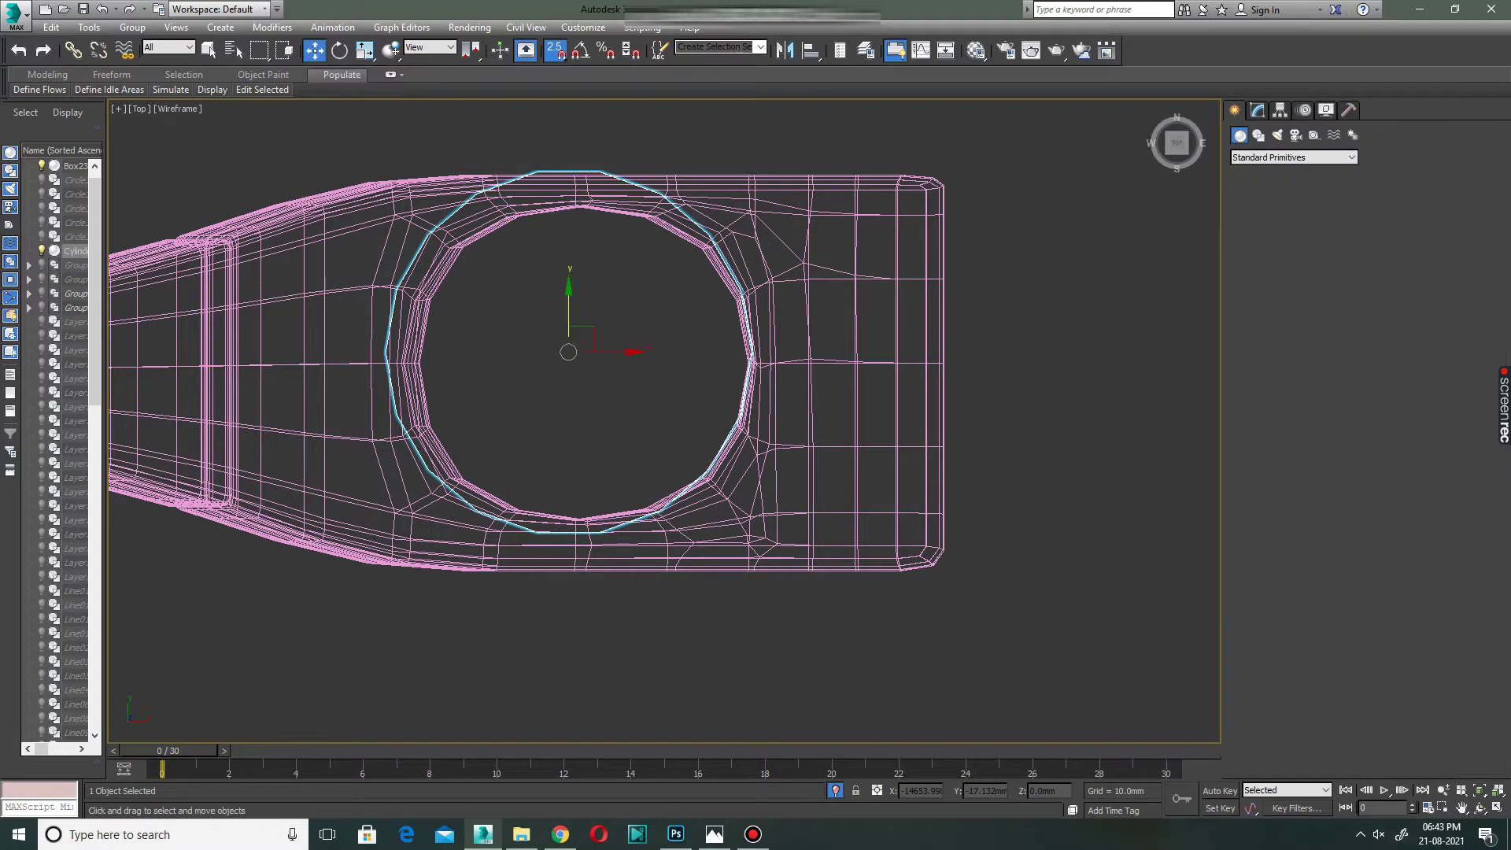
{"action": "mouse_move", "coordinate": [569, 347]}
{"action": "left_mouse_down"}
{"action": "mouse_move", "coordinate": [614, 352]}
{"action": "mouse_move", "coordinate": [572, 352]}
{"action": "left_mouse_up"}
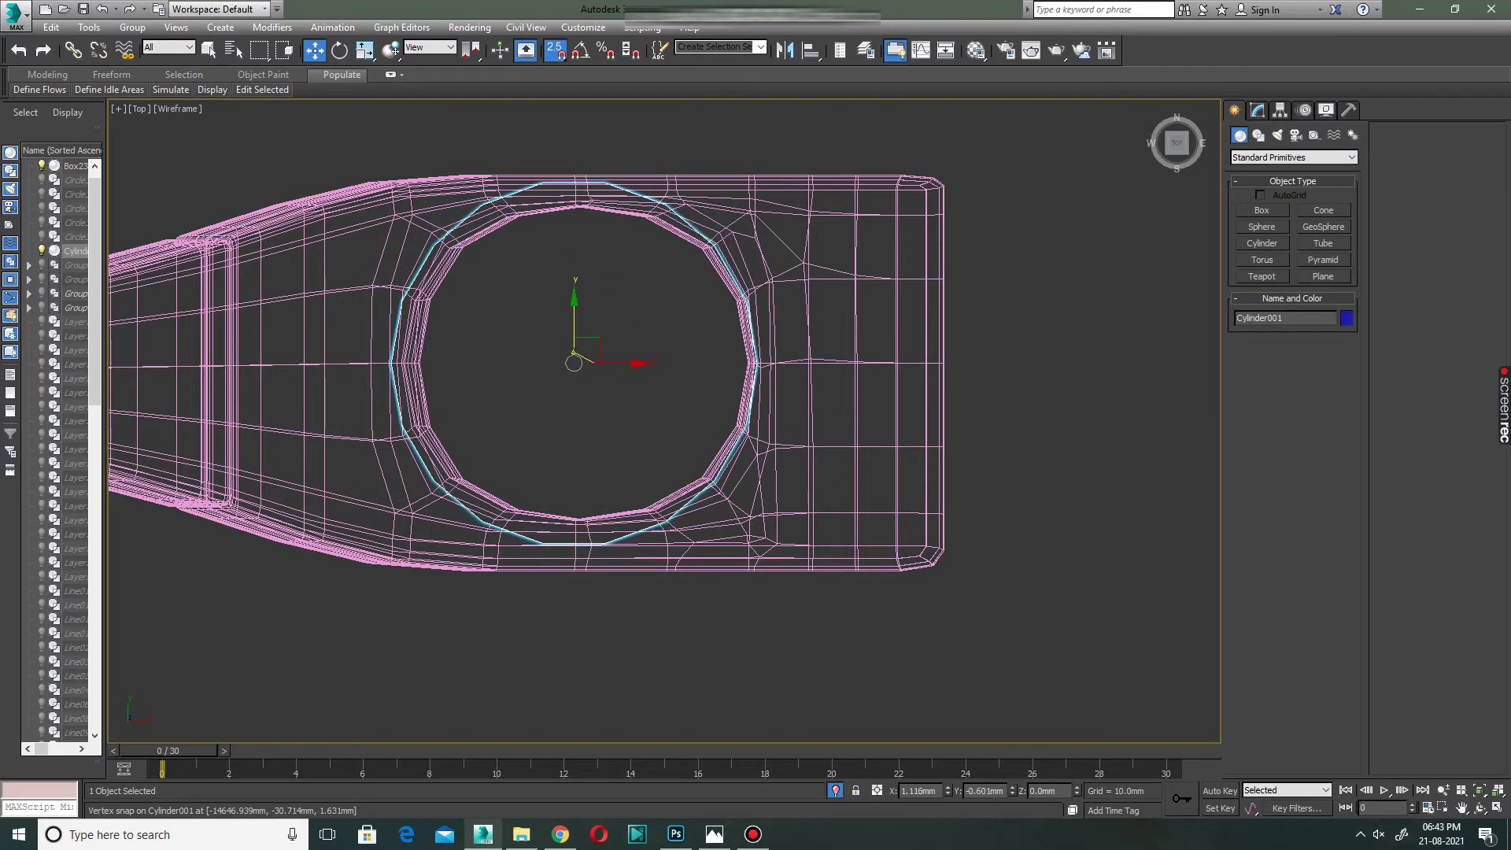
{"action": "left_click_drag", "start_coordinate": [573, 352], "coordinate": [573, 364]}
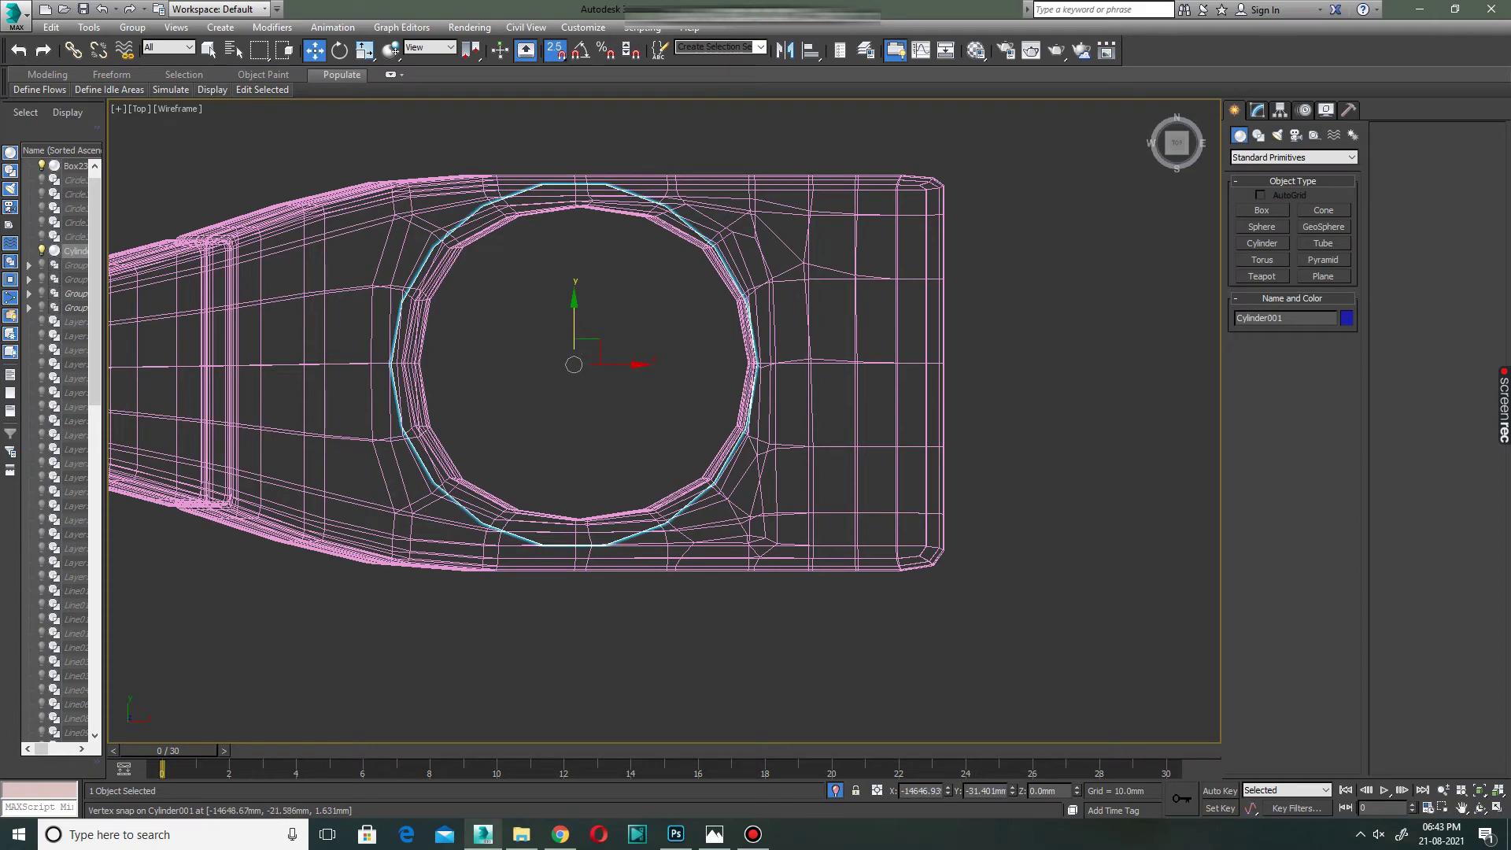
{"action": "key", "text": "r"}
{"action": "left_click_drag", "start_coordinate": [586, 346], "coordinate": [586, 381]}
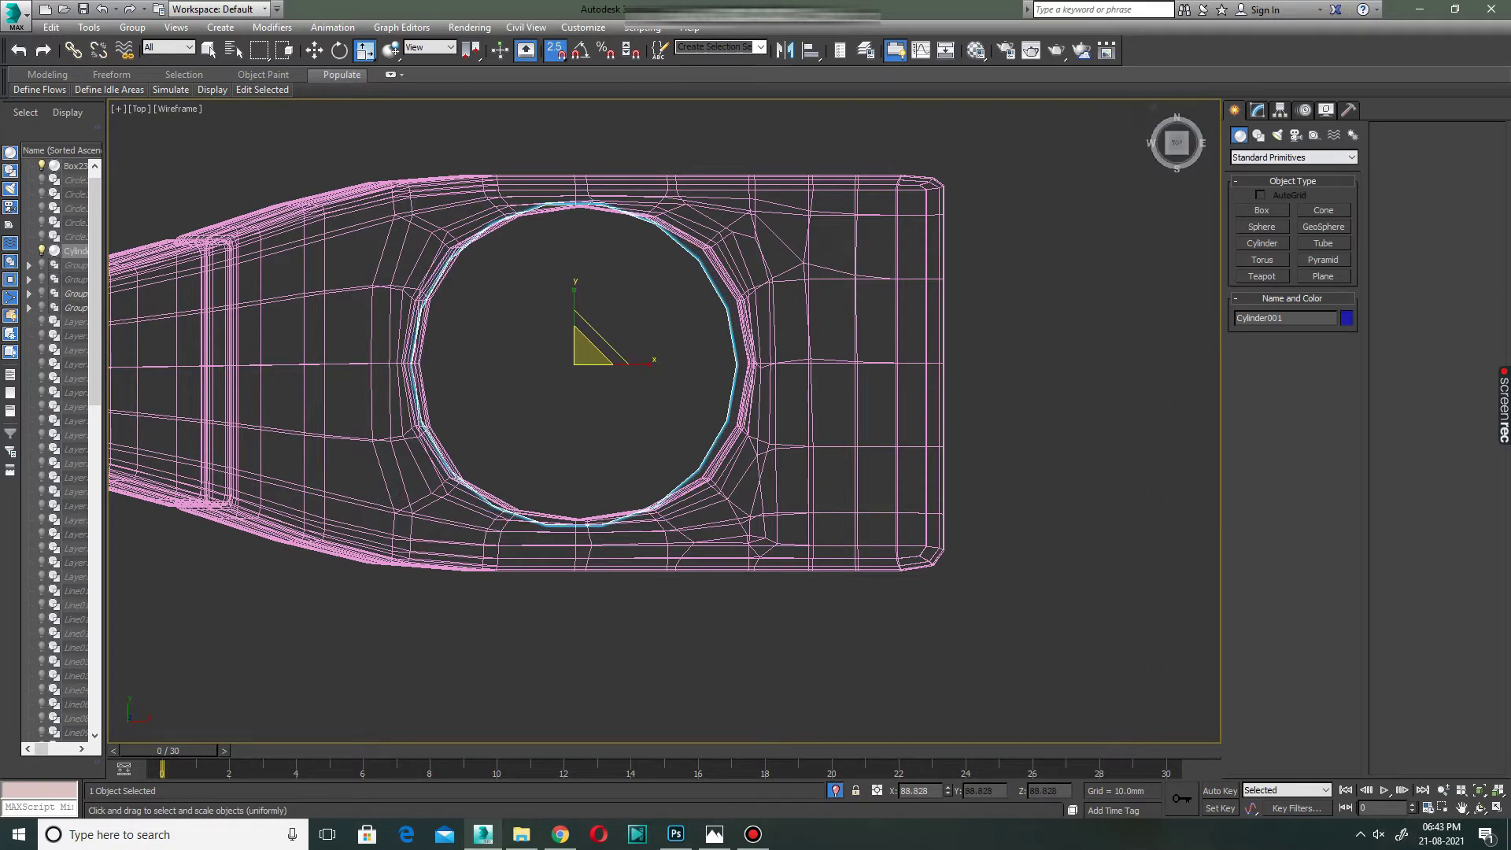
{"action": "left_click", "coordinate": [313, 51]}
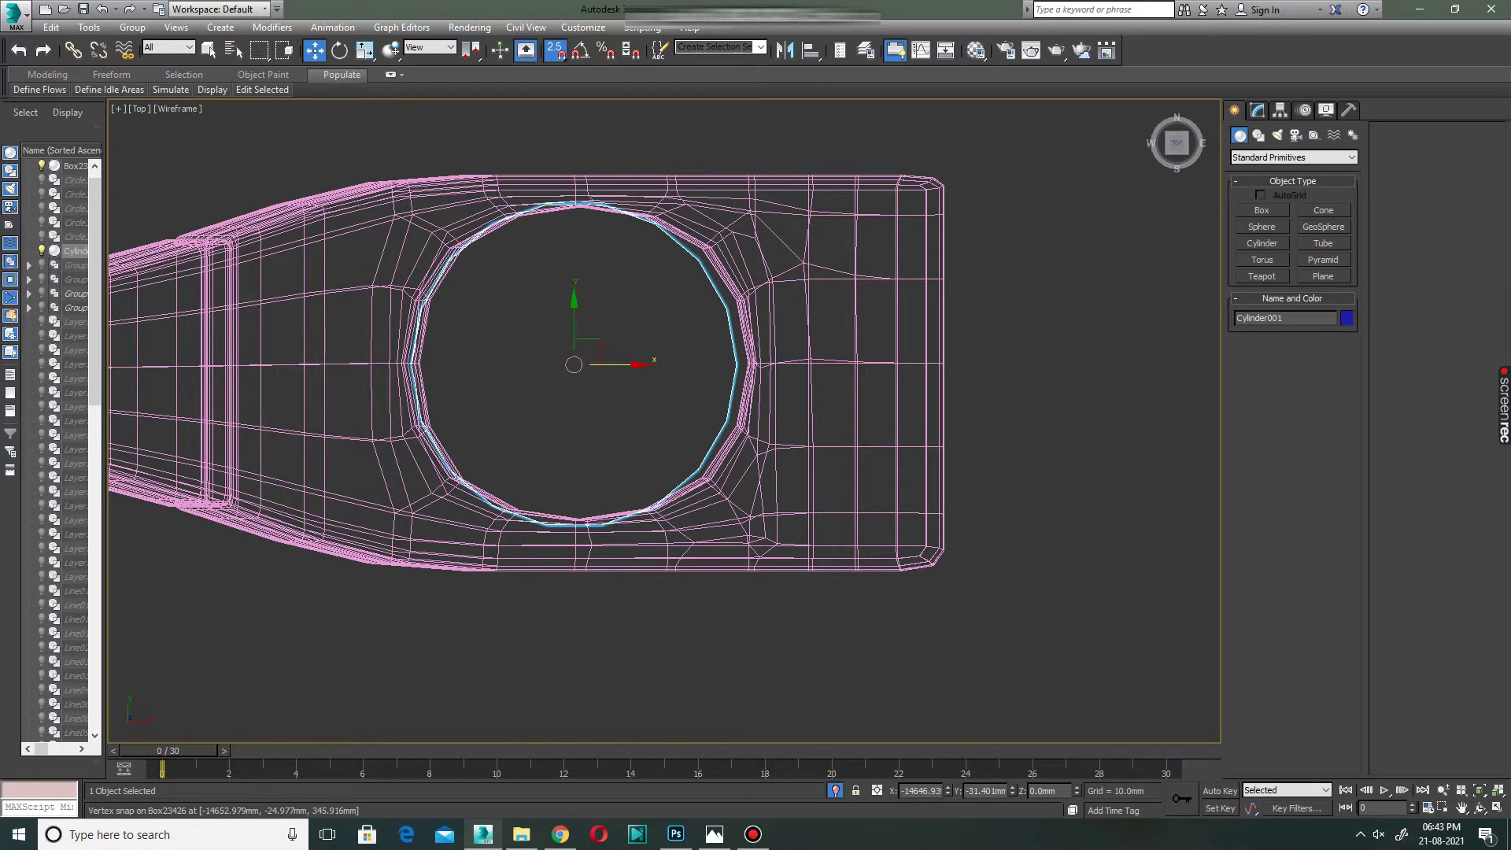
{"action": "left_click_drag", "start_coordinate": [574, 365], "coordinate": [582, 365]}
{"action": "key", "text": "s"}
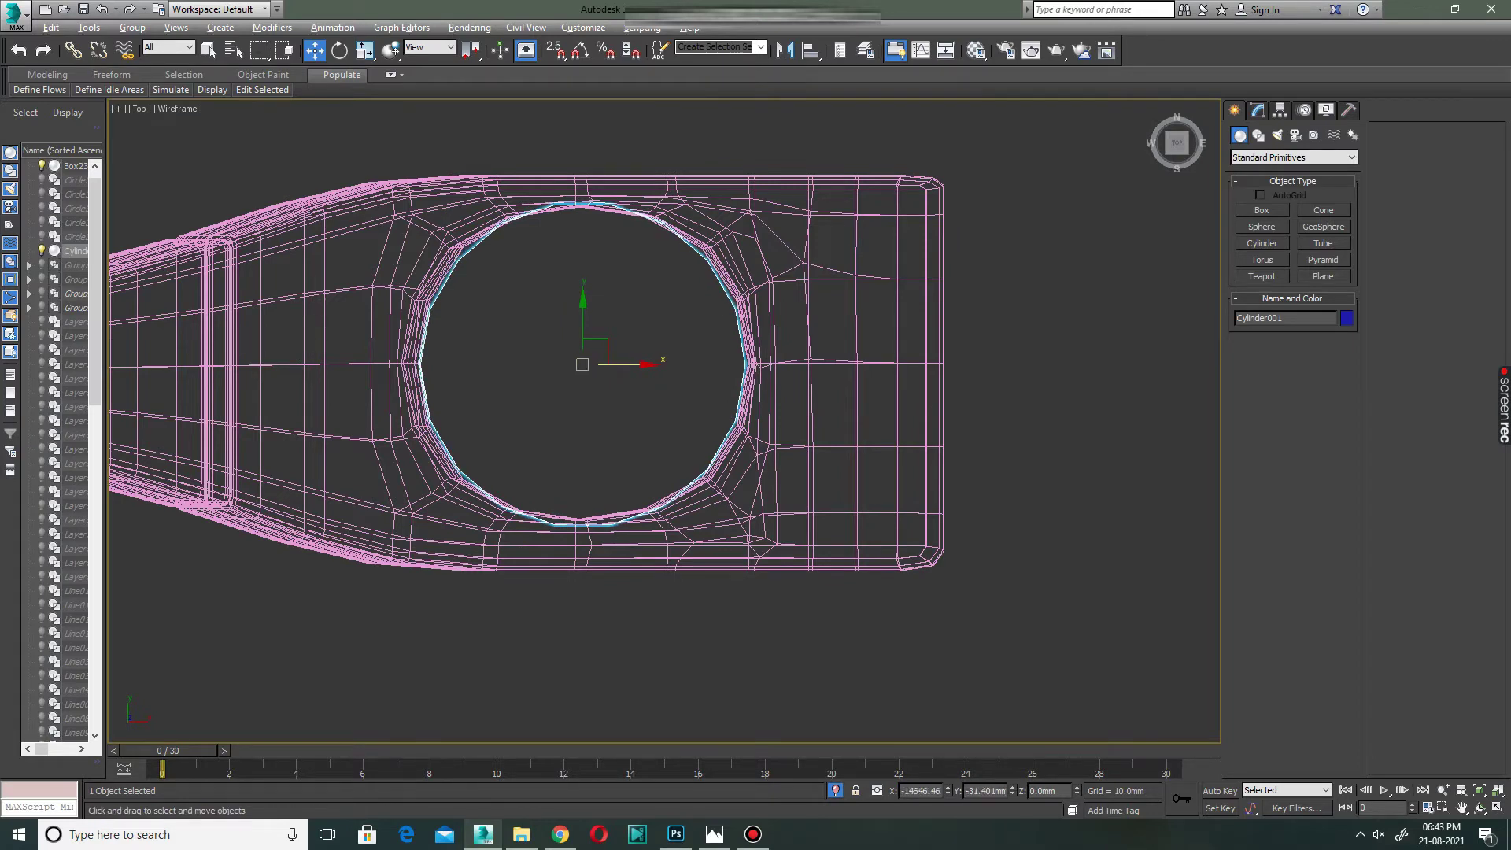
{"action": "key", "text": "alt+w"}
{"action": "key", "text": "alt+w"}
In Front view, start the cylinder at the handle's bottom and set its Height to reach the head's top.
{"action": "key", "text": "f"}
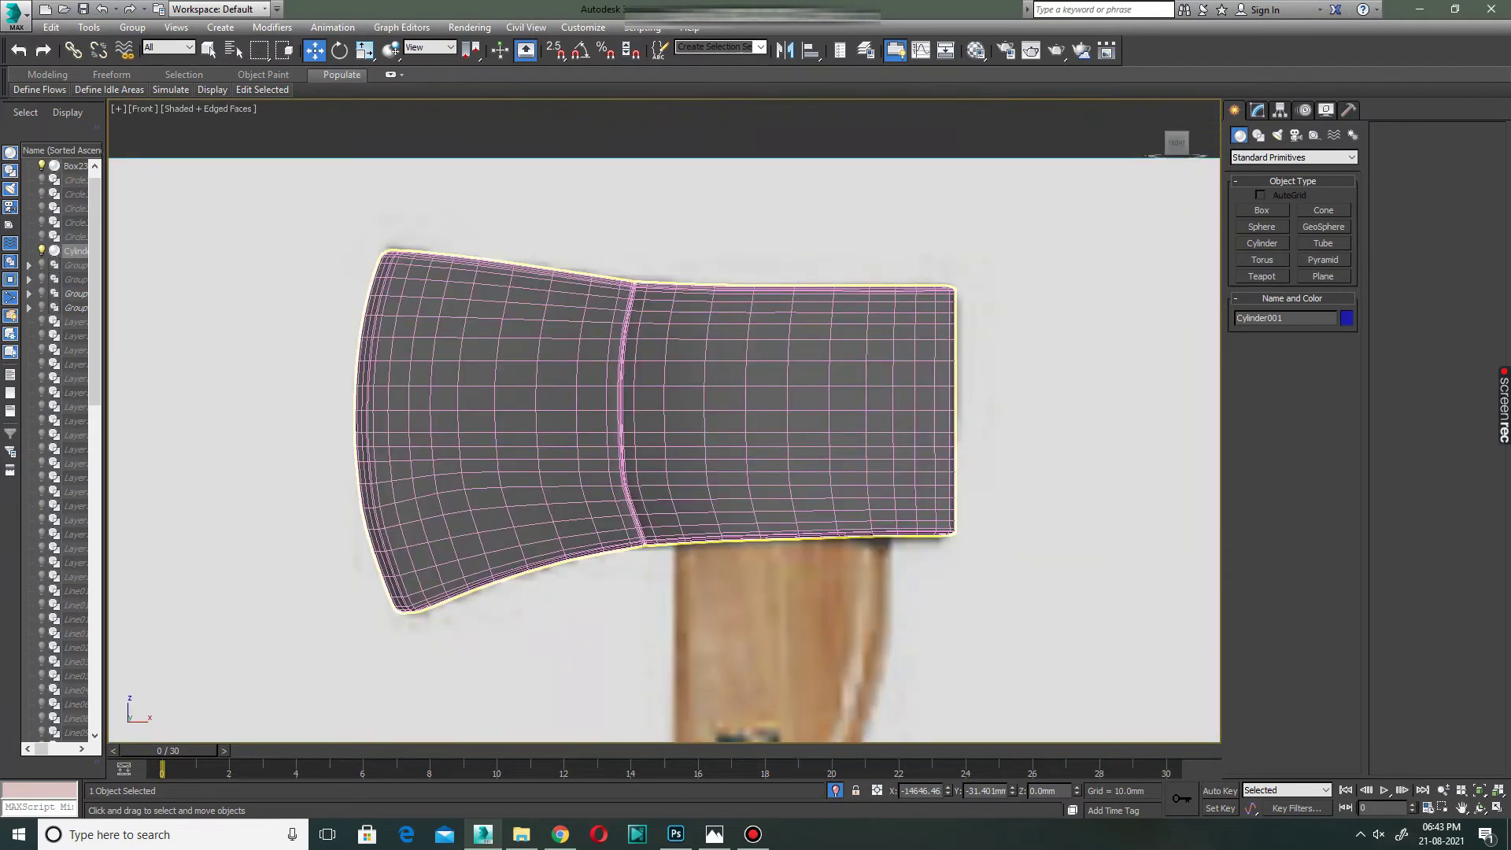
{"action": "scroll", "coordinate": [738, 548], "scroll_direction": "down", "scroll_amount": 3}
{"action": "scroll", "coordinate": [738, 549], "scroll_direction": "down", "scroll_amount": 2}
{"action": "scroll", "coordinate": [738, 549], "scroll_direction": "down", "scroll_amount": 8}
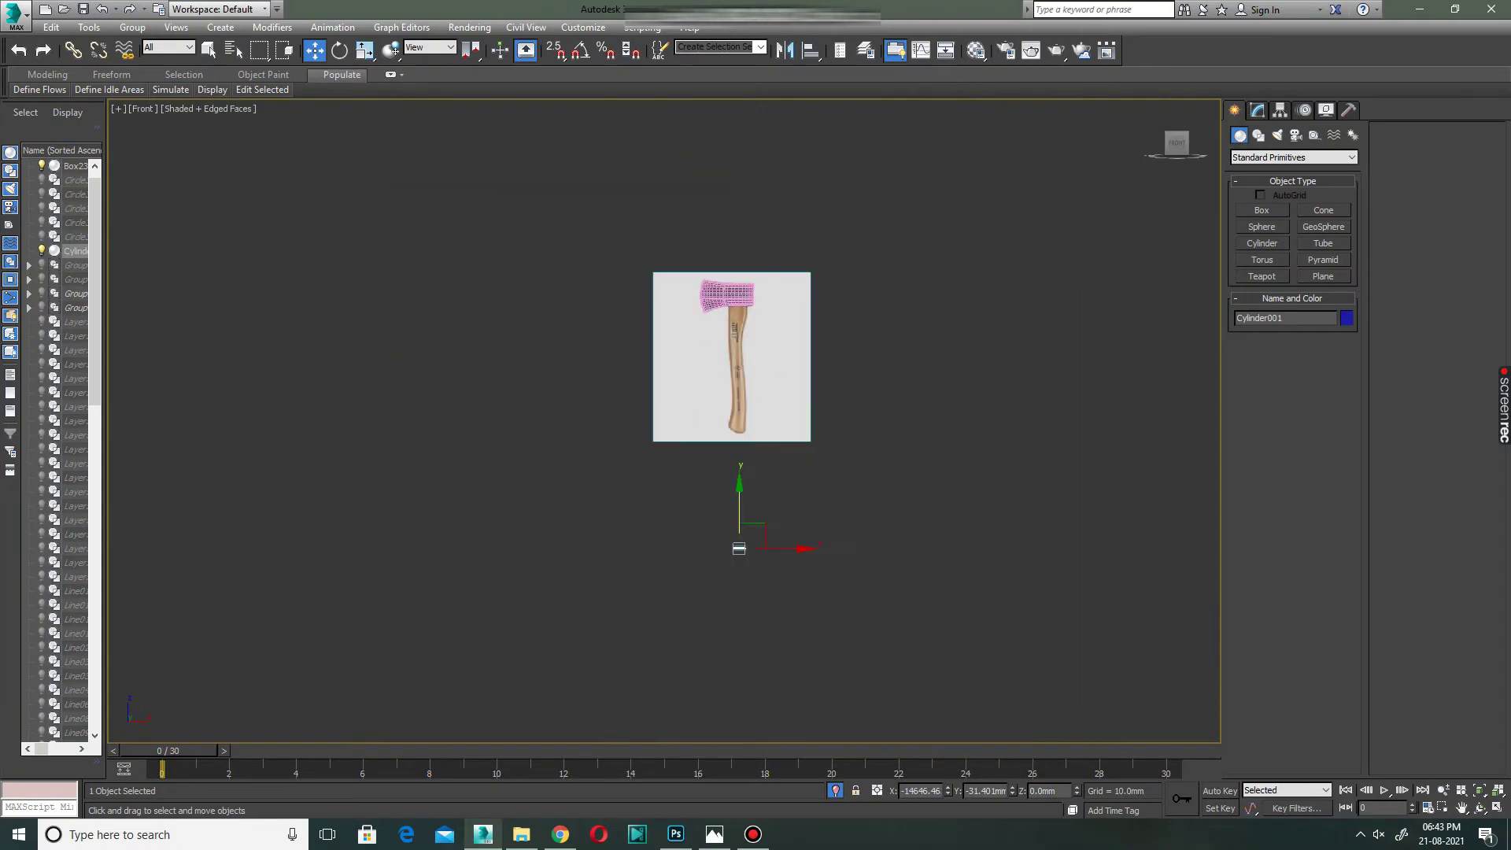
{"action": "left_click_drag", "start_coordinate": [738, 548], "coordinate": [736, 315]}
{"action": "scroll", "coordinate": [717, 294], "scroll_direction": "up", "scroll_amount": 10}
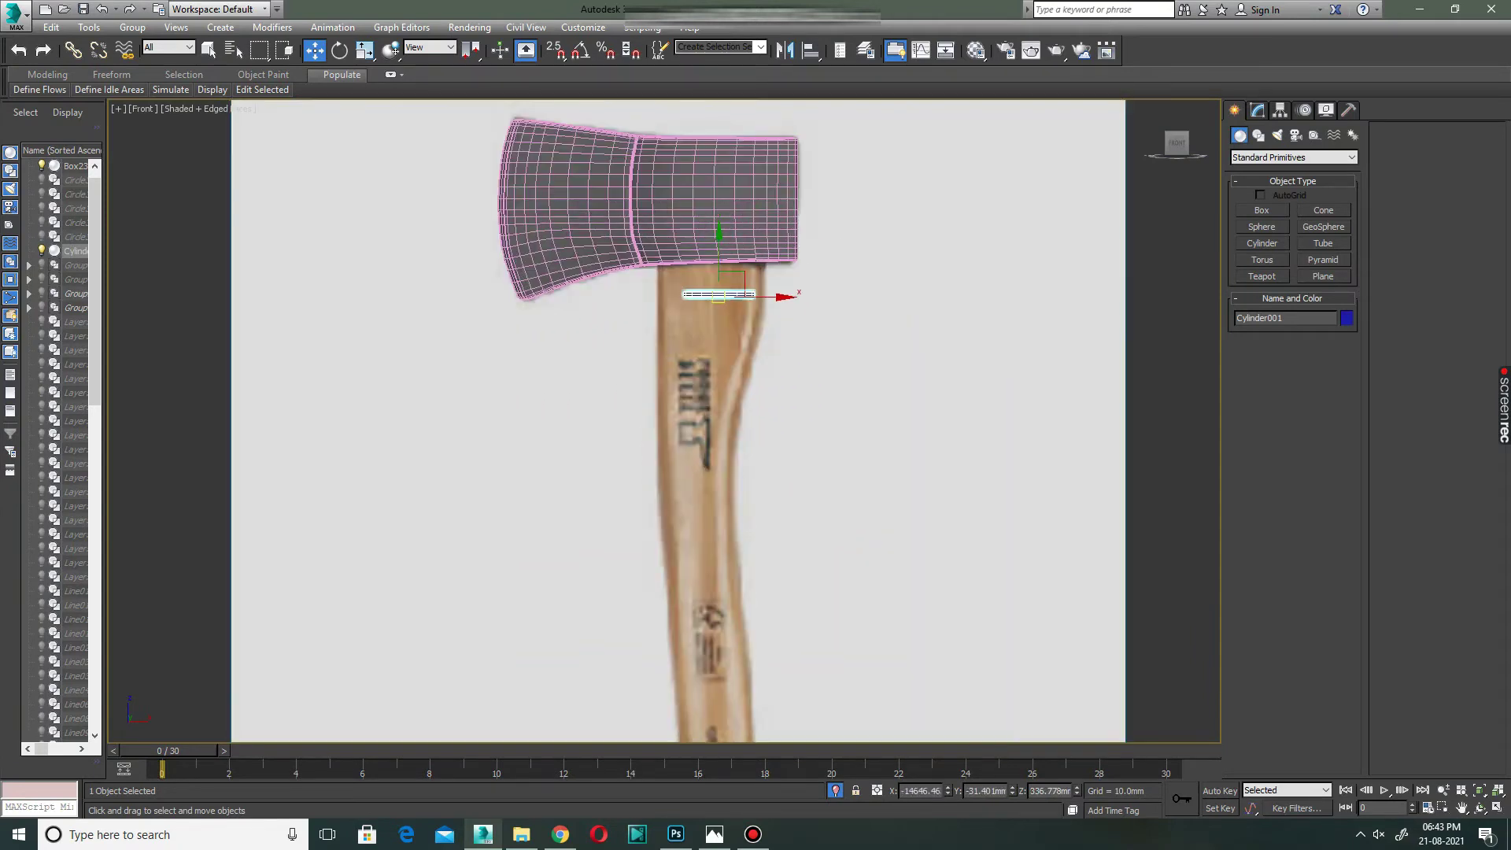
{"action": "scroll", "coordinate": [683, 102], "scroll_direction": "up", "scroll_amount": 2}
{"action": "left_click", "coordinate": [1258, 109]}
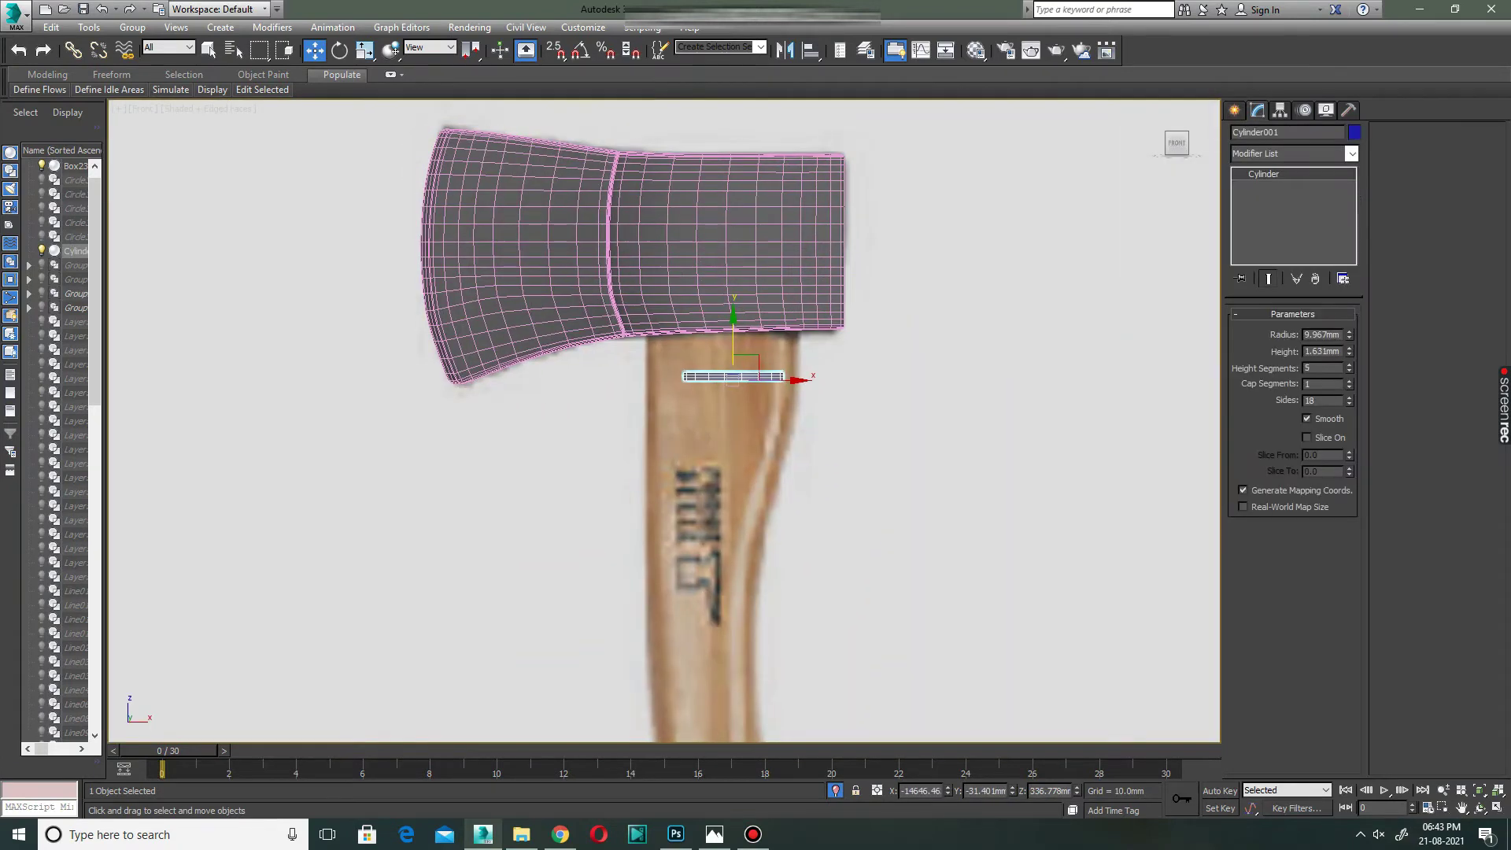
{"action": "left_click_drag", "start_coordinate": [1349, 351], "coordinate": [1349, 330]}
{"action": "scroll", "coordinate": [733, 307], "scroll_direction": "down", "scroll_amount": 10}
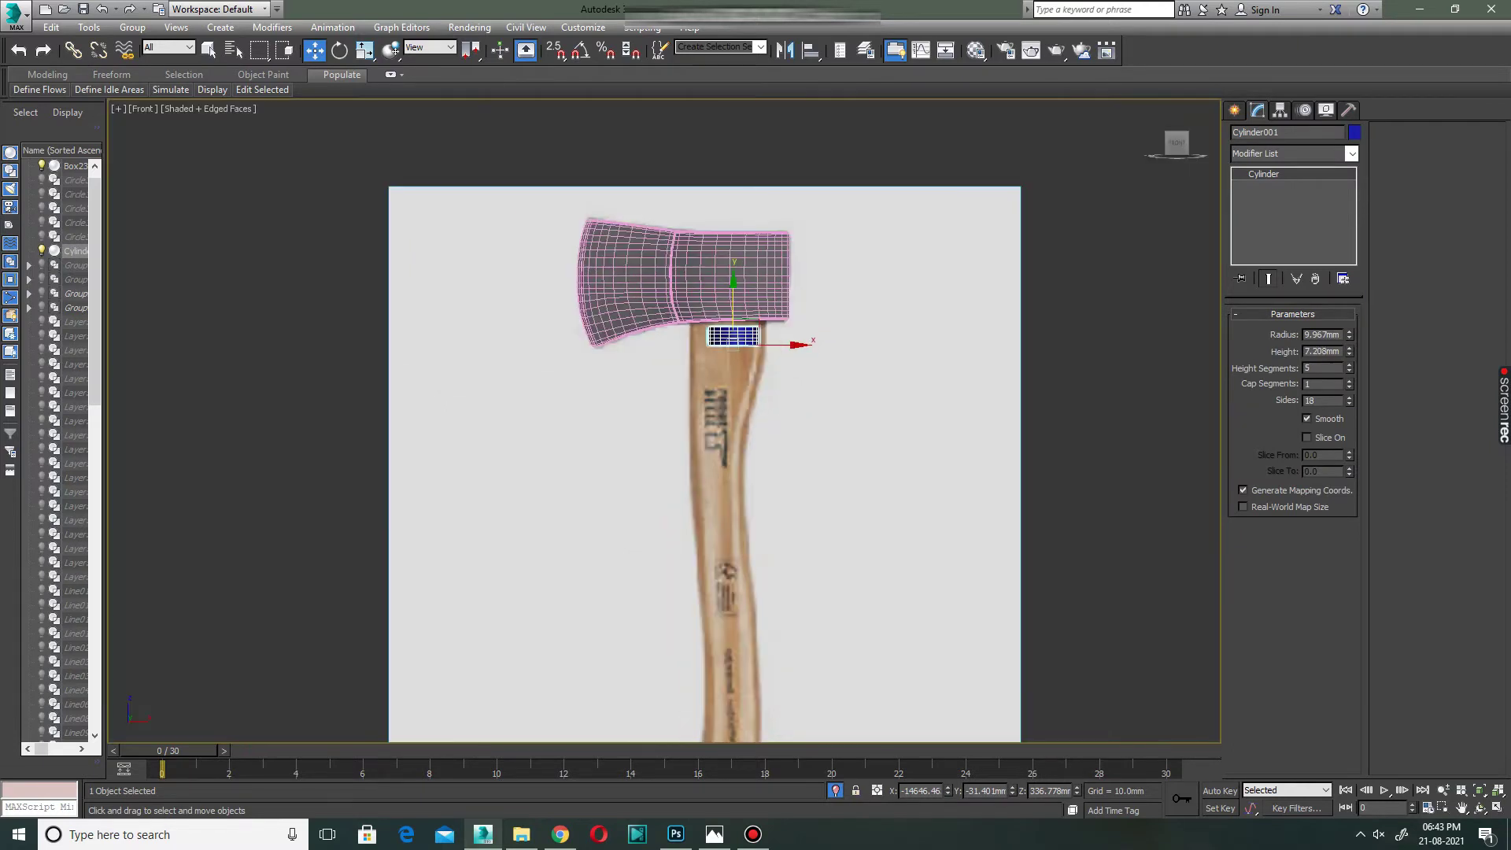
{"action": "left_click_drag", "start_coordinate": [733, 324], "coordinate": [733, 565]}
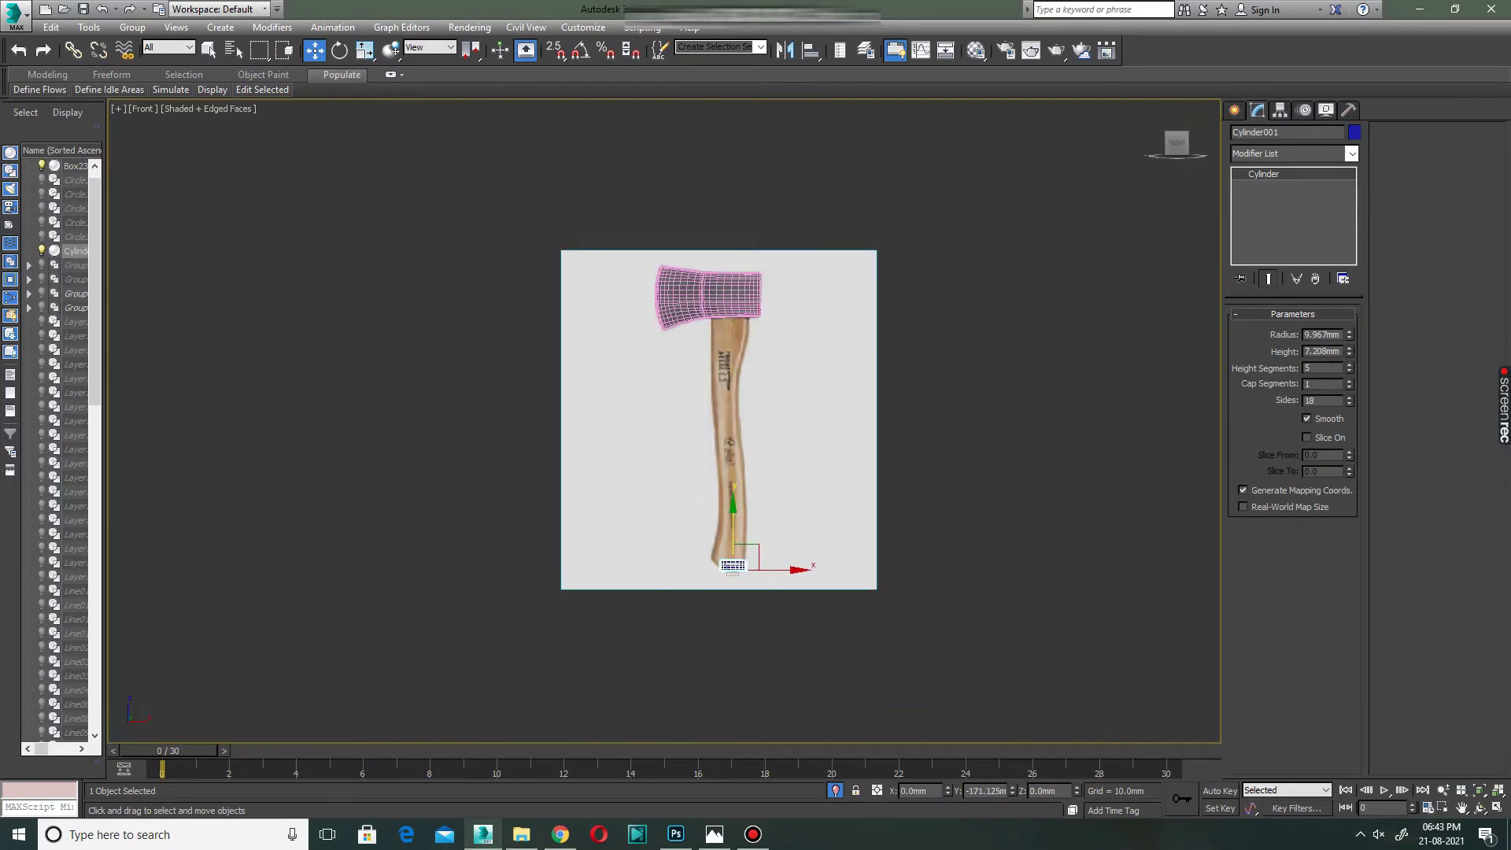
{"action": "left_click_drag", "start_coordinate": [1349, 352], "coordinate": [1348, 284]}
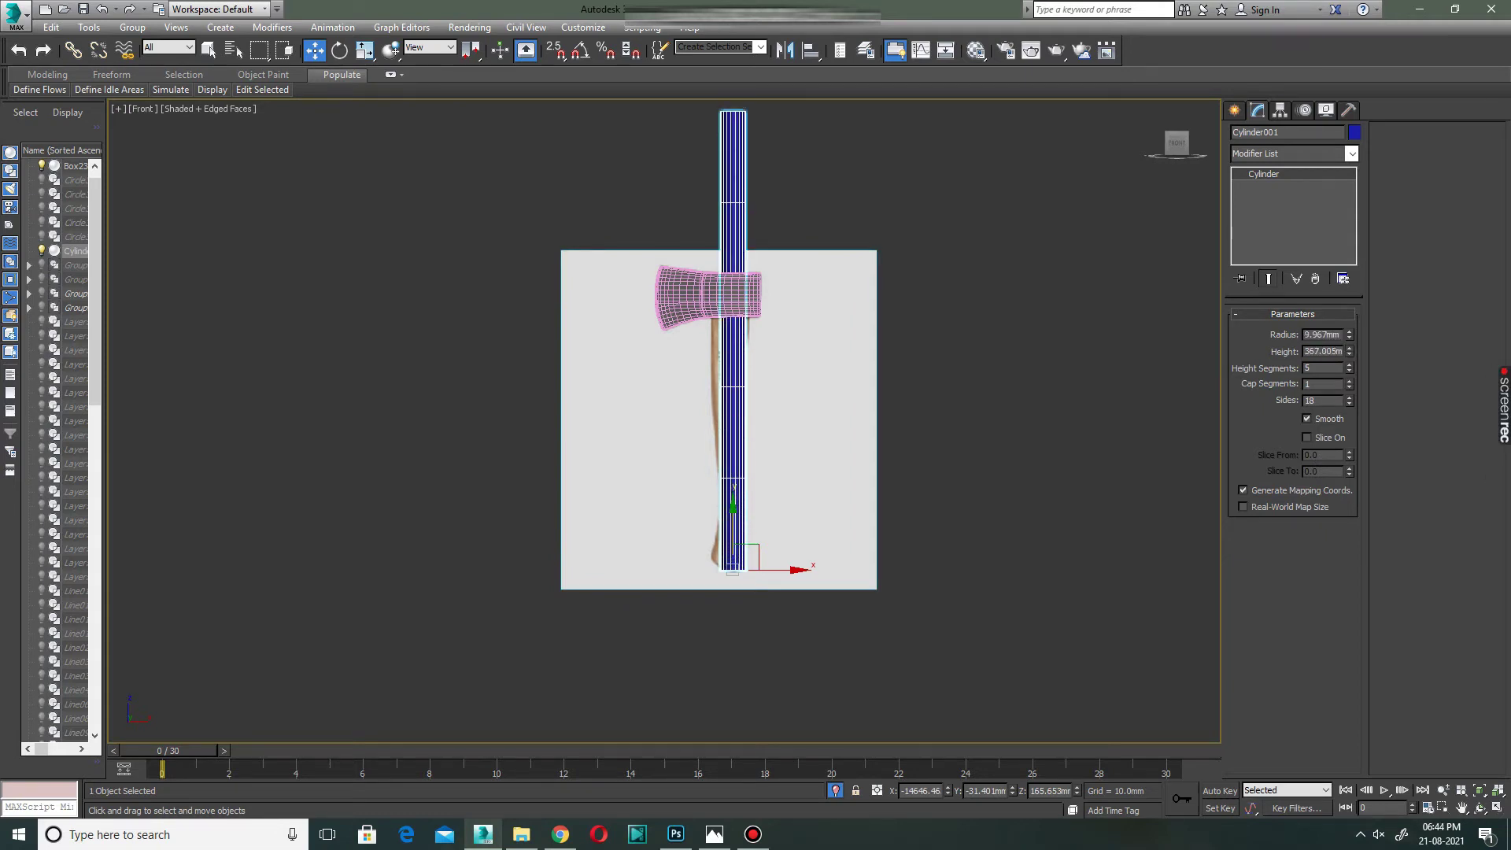
{"action": "left_click_drag", "start_coordinate": [1349, 352], "coordinate": [1349, 378]}
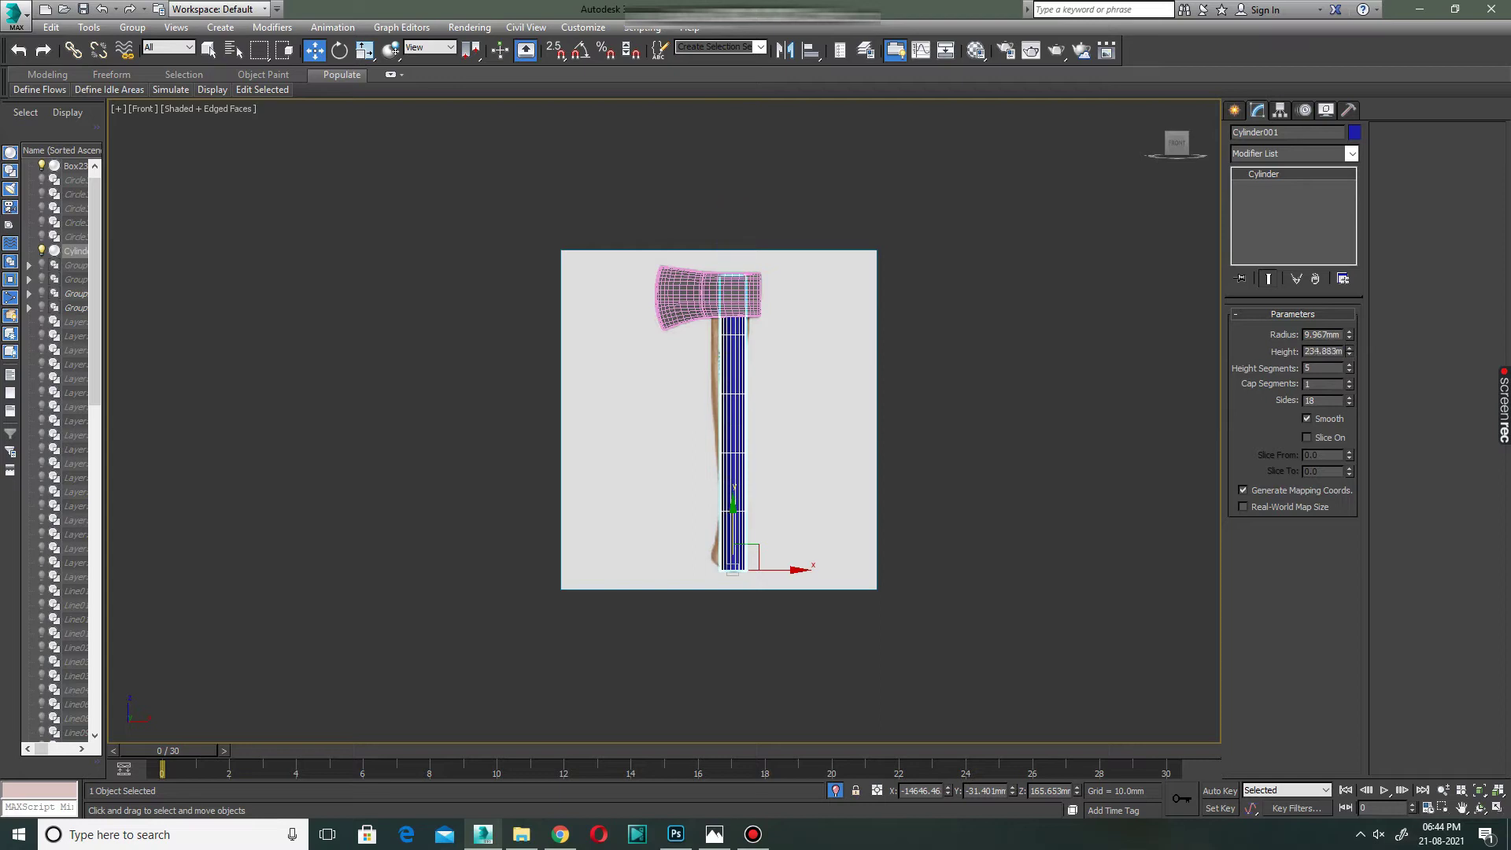
Add an Edit Poly modifier to the handle cylinder.
{"action": "scroll", "coordinate": [697, 260], "scroll_direction": "up", "scroll_amount": 3}
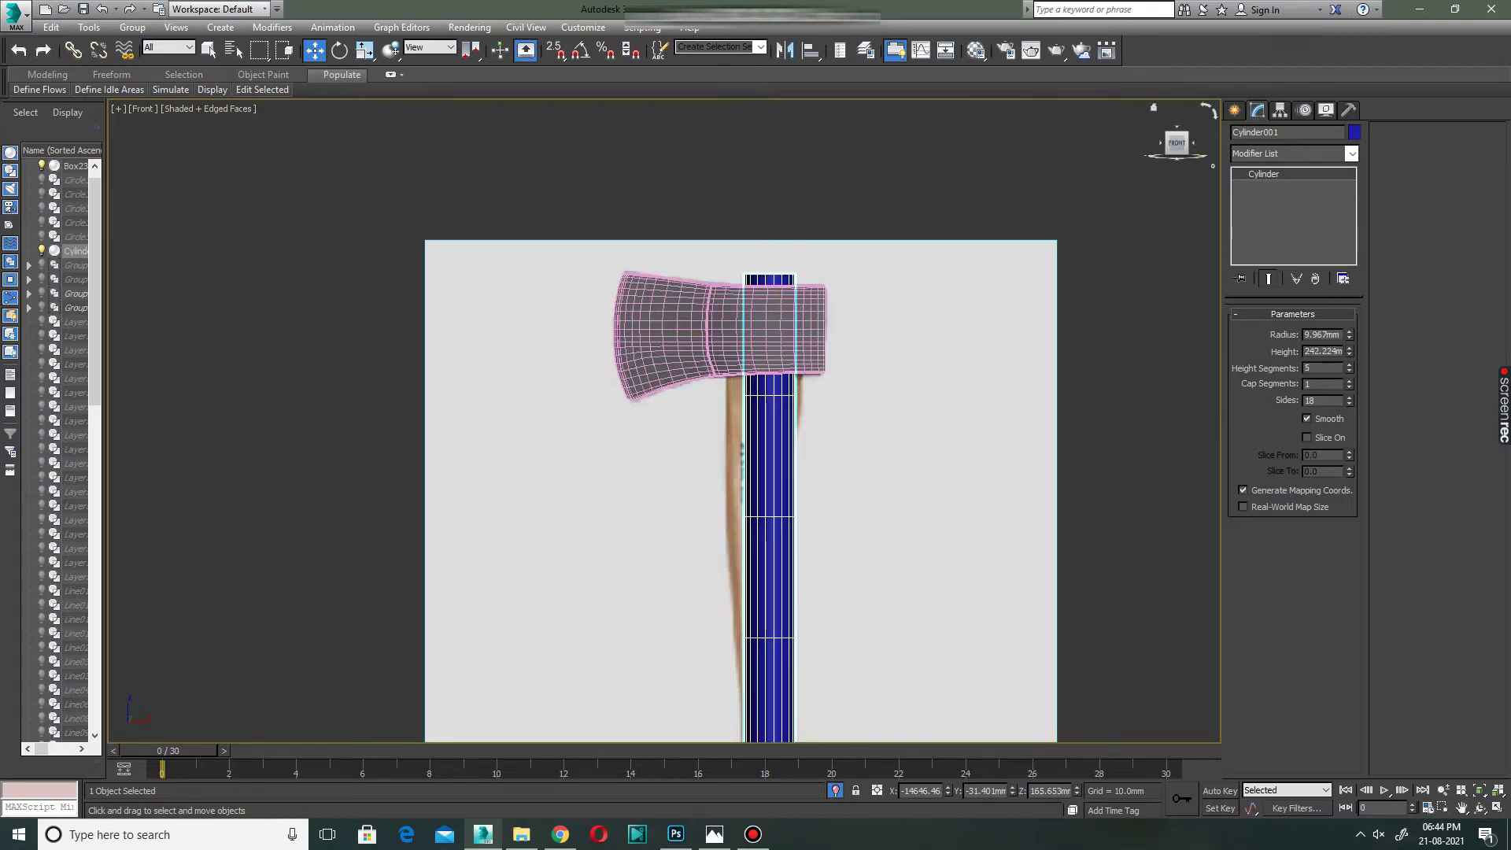
{"action": "left_click", "coordinate": [1290, 153]}
{"action": "left_click", "coordinate": [1261, 206]}
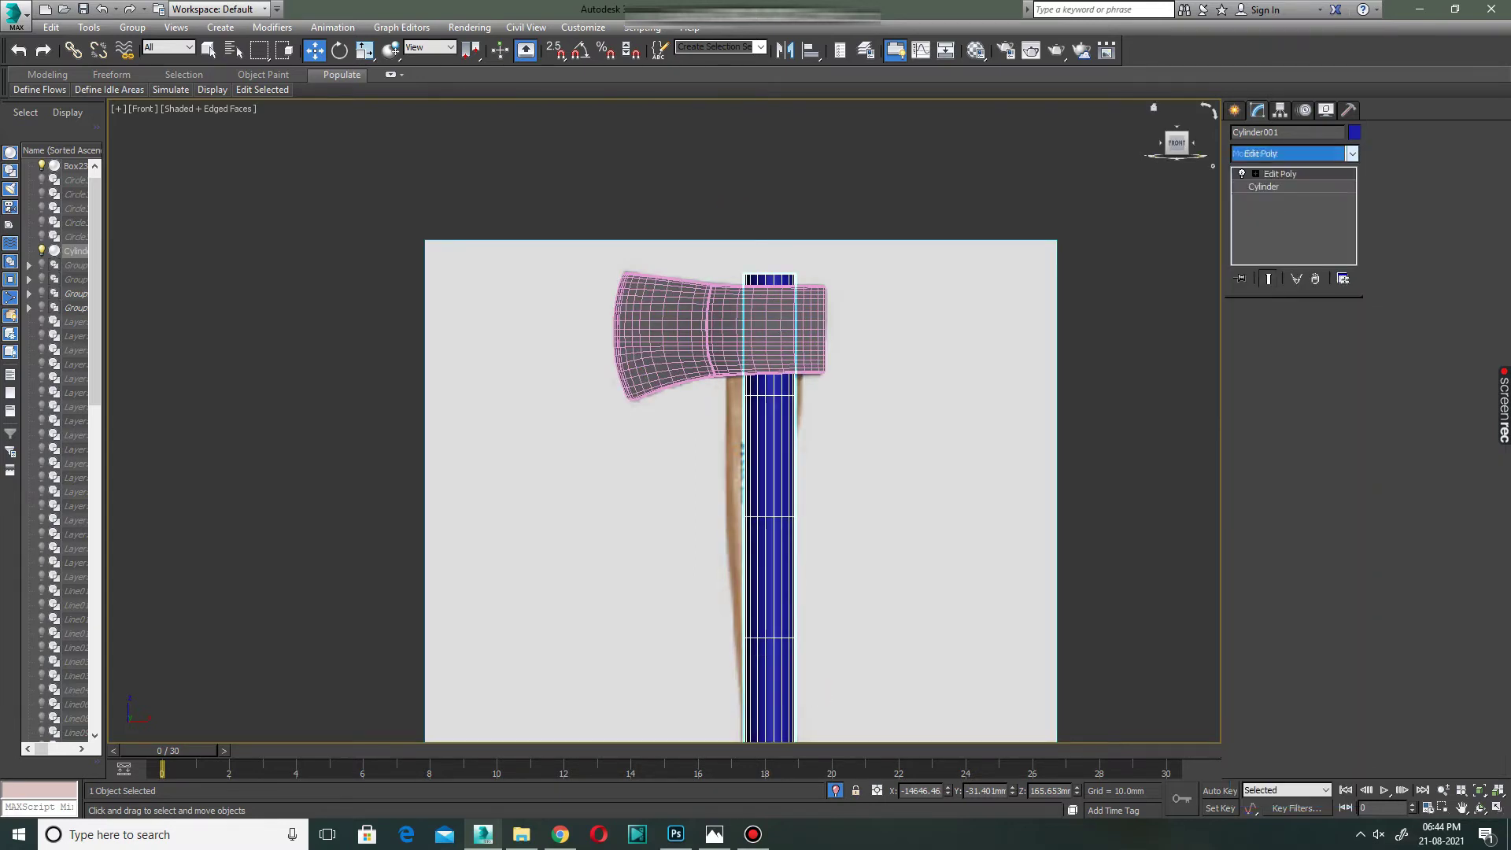
{"action": "key", "text": "p"}
{"action": "scroll", "coordinate": [665, 425], "scroll_direction": "up", "scroll_amount": 2}
{"action": "middle_click_drag", "start_coordinate": [665, 424], "coordinate": [669, 550], "text": "alt"}
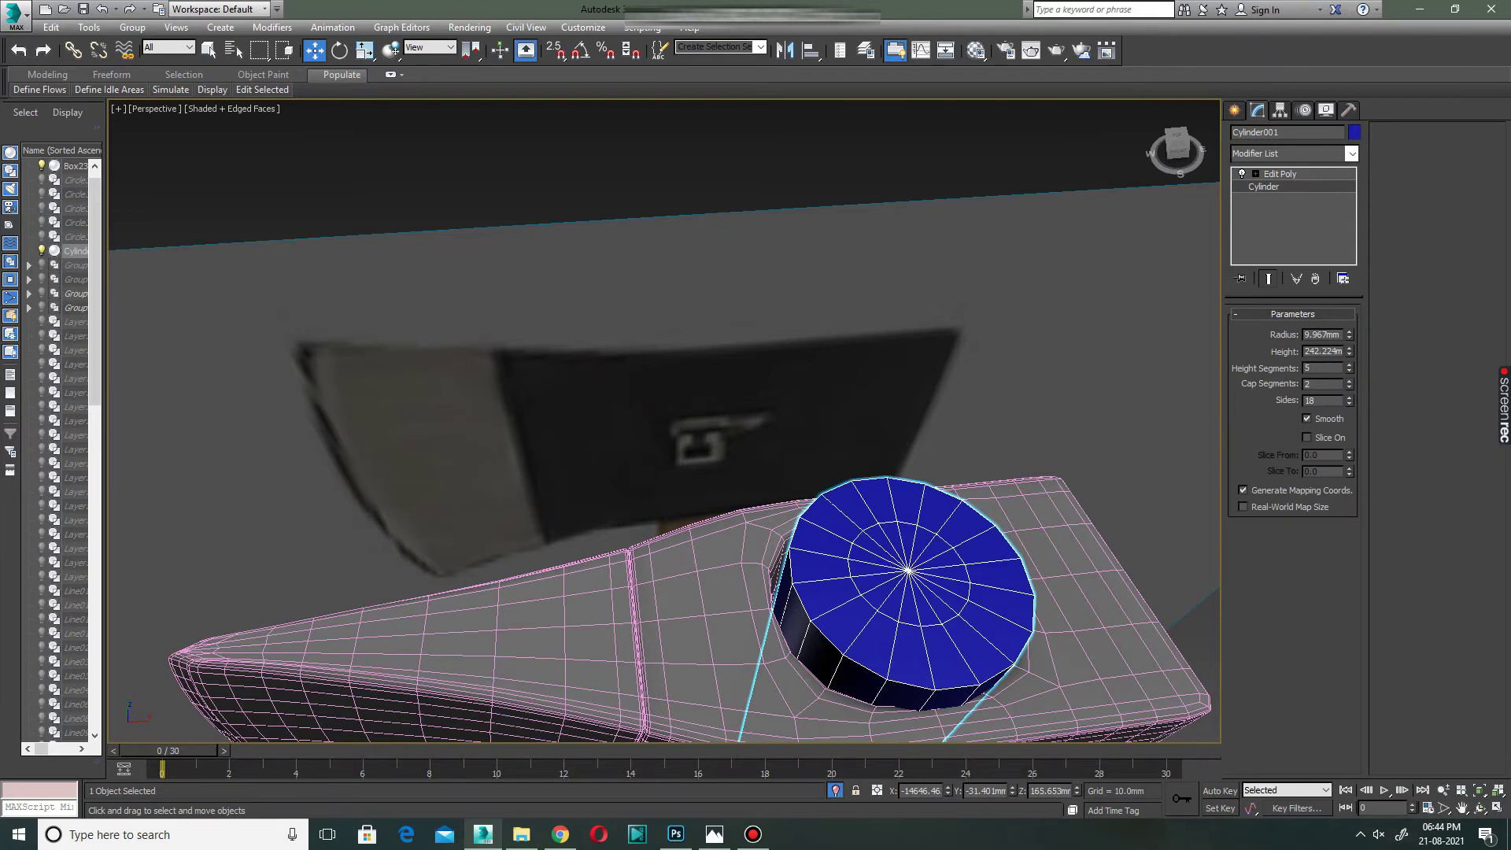
{"action": "left_click", "coordinate": [1279, 174]}
{"action": "key", "text": "alt+w"}
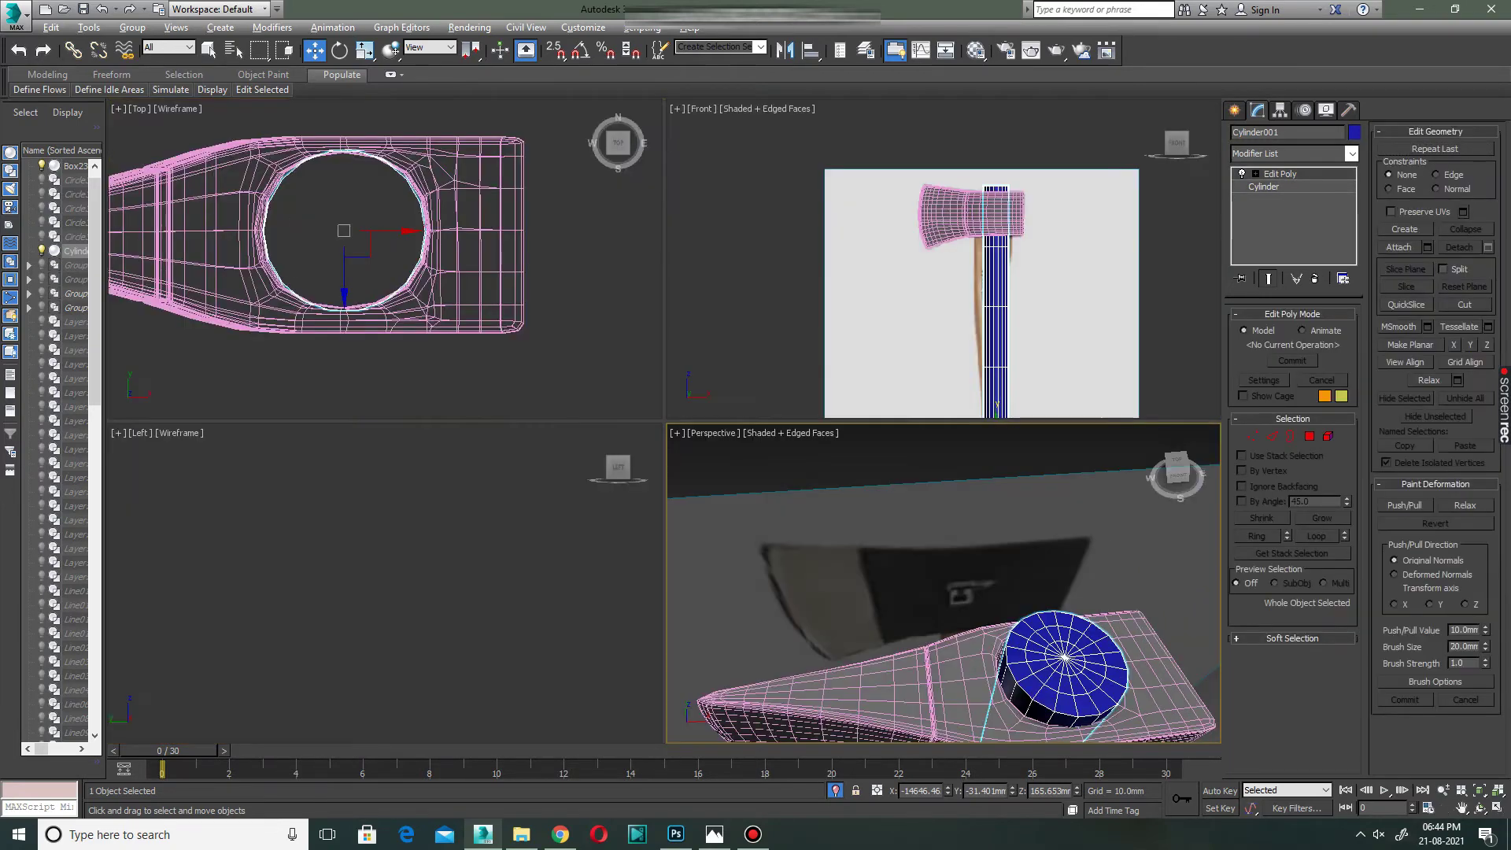
{"action": "key", "text": "alt+w"}
Select the cylinder's top cap vertices and lower them slightly.
{"action": "key", "text": "1"}
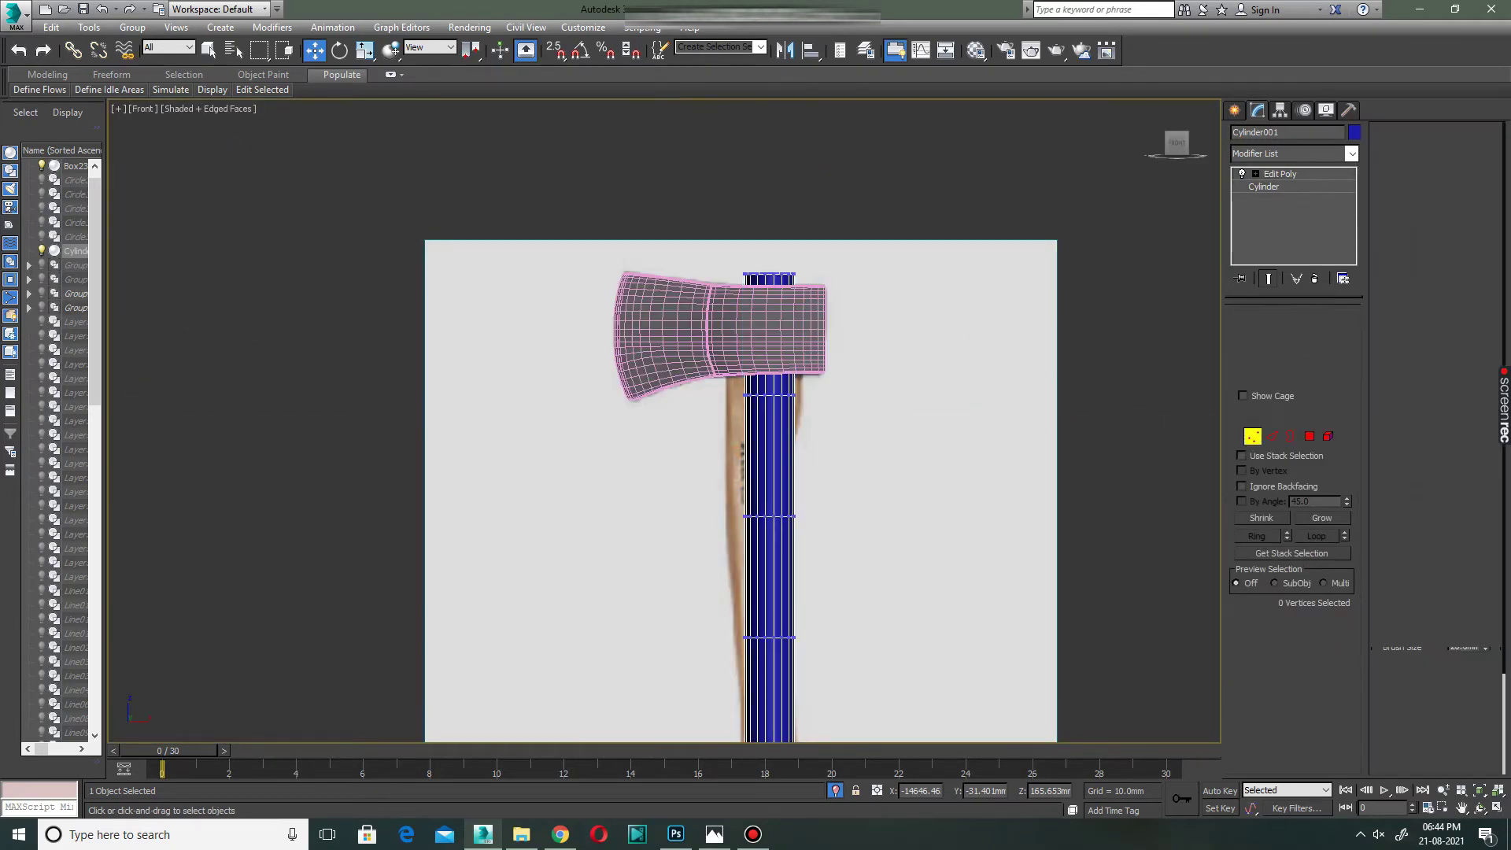
{"action": "scroll", "coordinate": [844, 286], "scroll_direction": "up", "scroll_amount": 1}
{"action": "scroll", "coordinate": [845, 285], "scroll_direction": "up", "scroll_amount": 2}
{"action": "scroll", "coordinate": [766, 281], "scroll_direction": "up", "scroll_amount": 1}
{"action": "left_click_drag", "start_coordinate": [804, 279], "coordinate": [727, 291]}
{"action": "scroll", "coordinate": [724, 260], "scroll_direction": "up", "scroll_amount": 2}
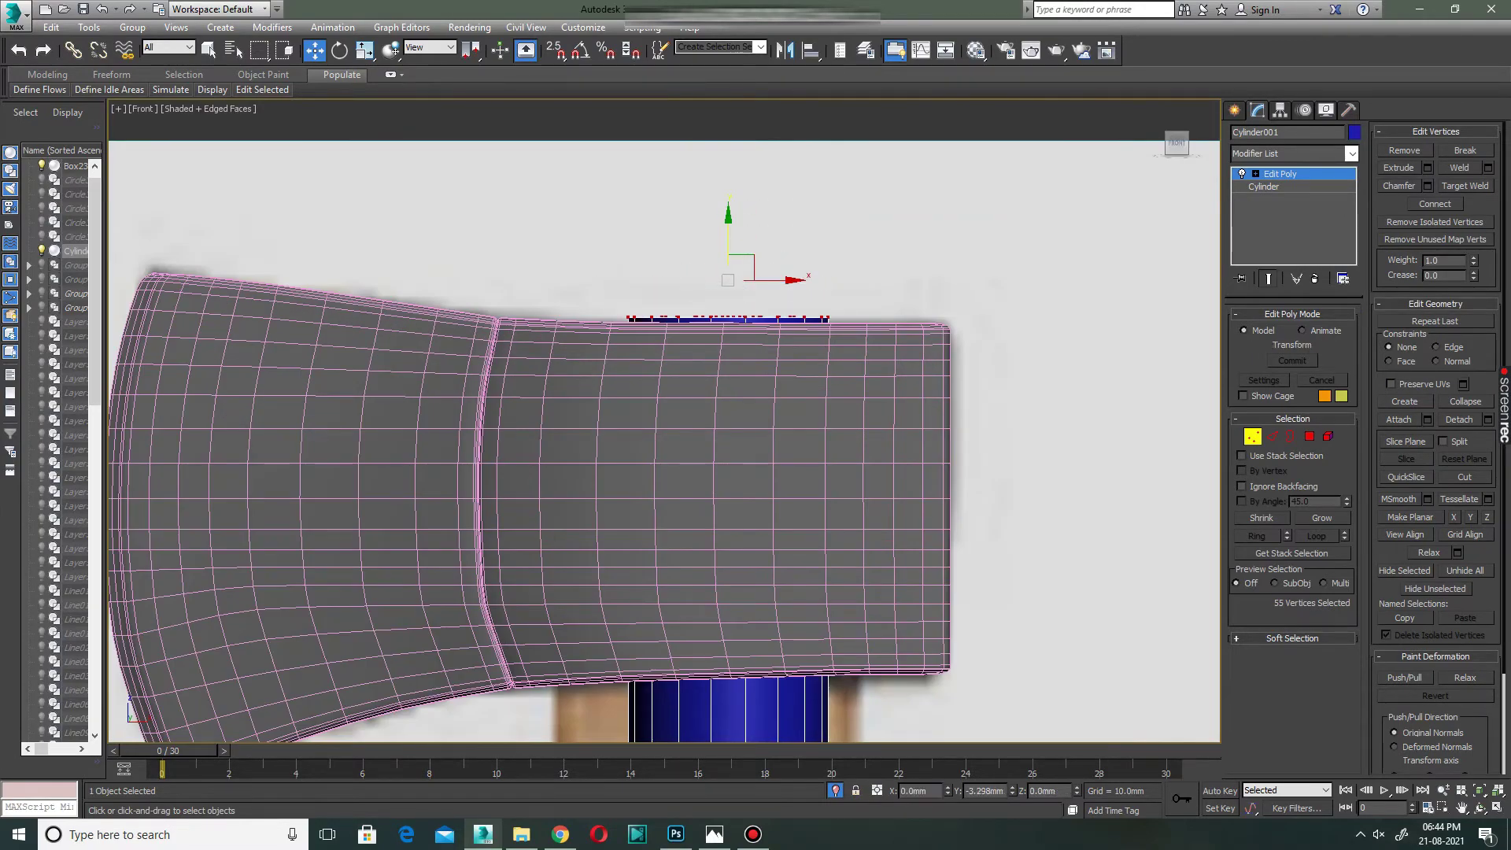
{"action": "key", "text": "p"}
{"action": "mouse_move", "coordinate": [726, 291]}
{"action": "middle_mouse_down", "text": "alt"}
{"action": "mouse_move", "coordinate": [708, 330]}
{"action": "mouse_move", "coordinate": [726, 409]}
{"action": "middle_mouse_up", "text": "alt"}
{"action": "scroll", "coordinate": [708, 331], "scroll_direction": "up", "scroll_amount": 5}
{"action": "key", "text": "z"}
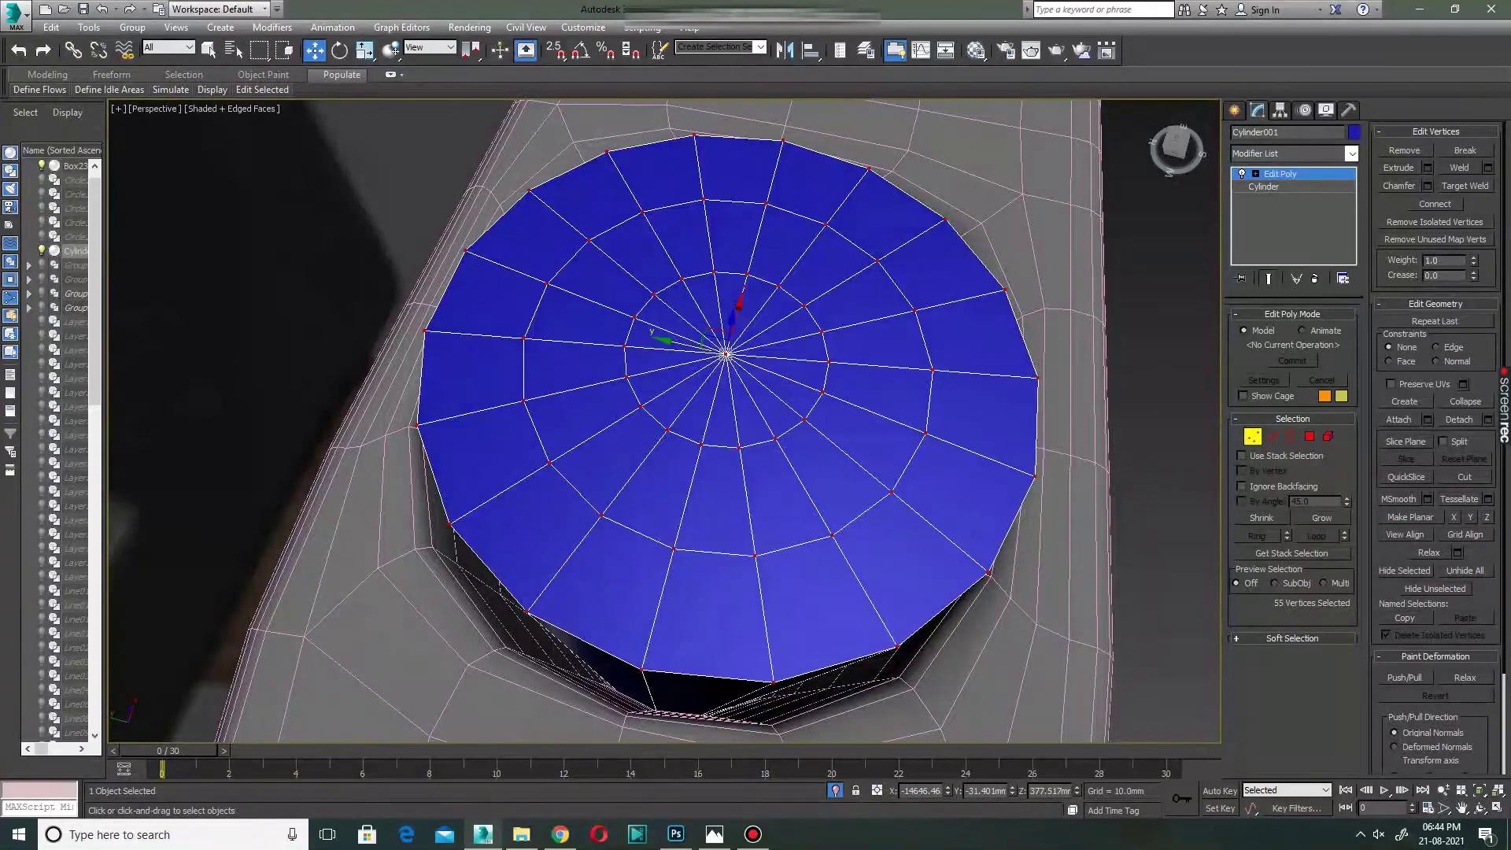
Recentre the cylinder and scale it slightly along X in Top view to fill the eye.
{"action": "key", "text": "1"}
{"action": "scroll", "coordinate": [664, 421], "scroll_direction": "down", "scroll_amount": 5}
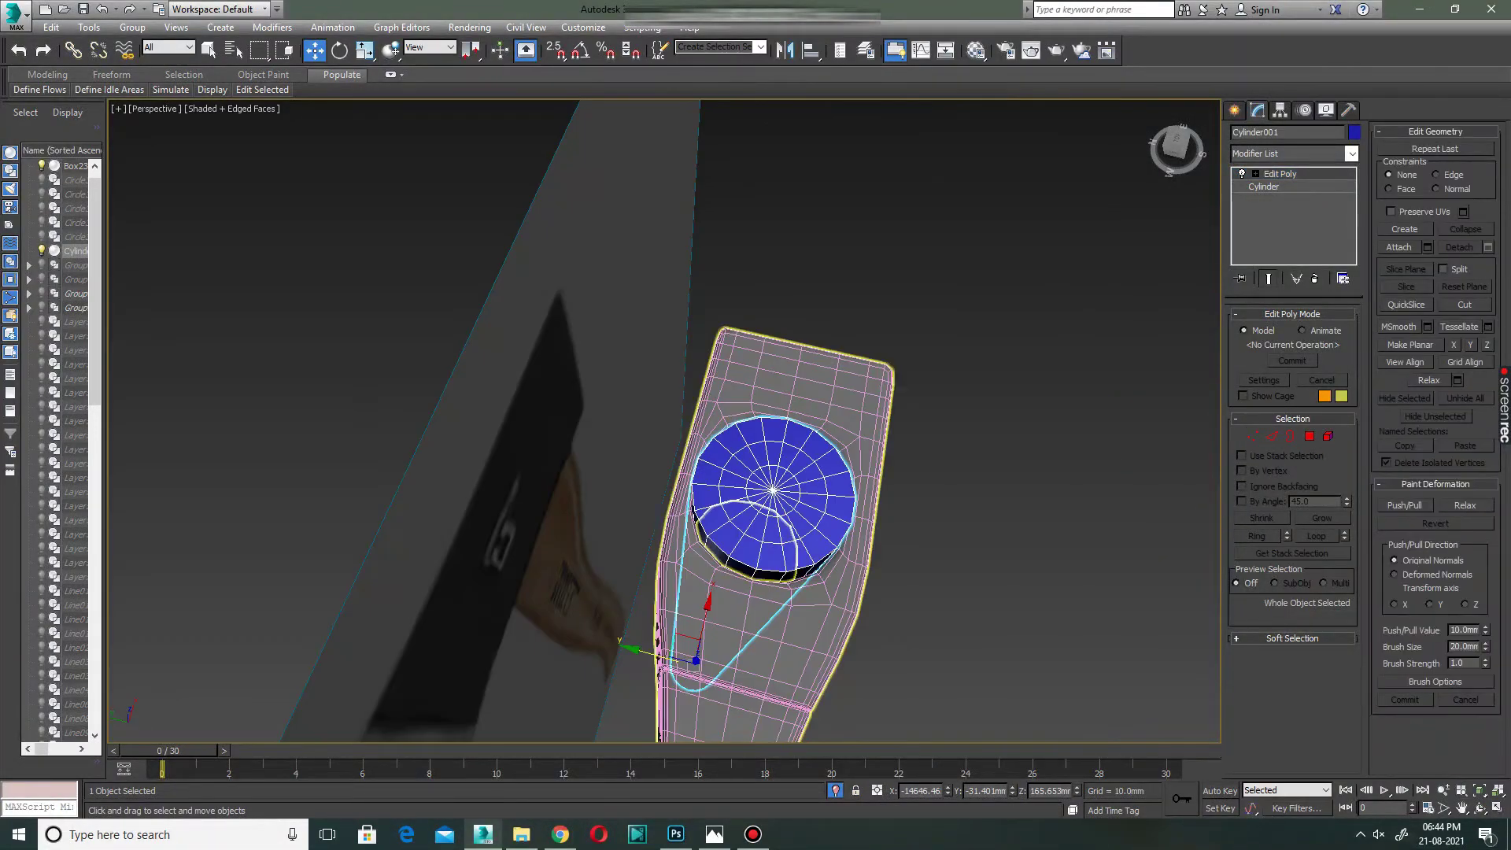
{"action": "middle_click_drag", "start_coordinate": [770, 488], "coordinate": [679, 350]}
{"action": "middle_click_drag", "start_coordinate": [668, 472], "coordinate": [685, 441], "text": "alt"}
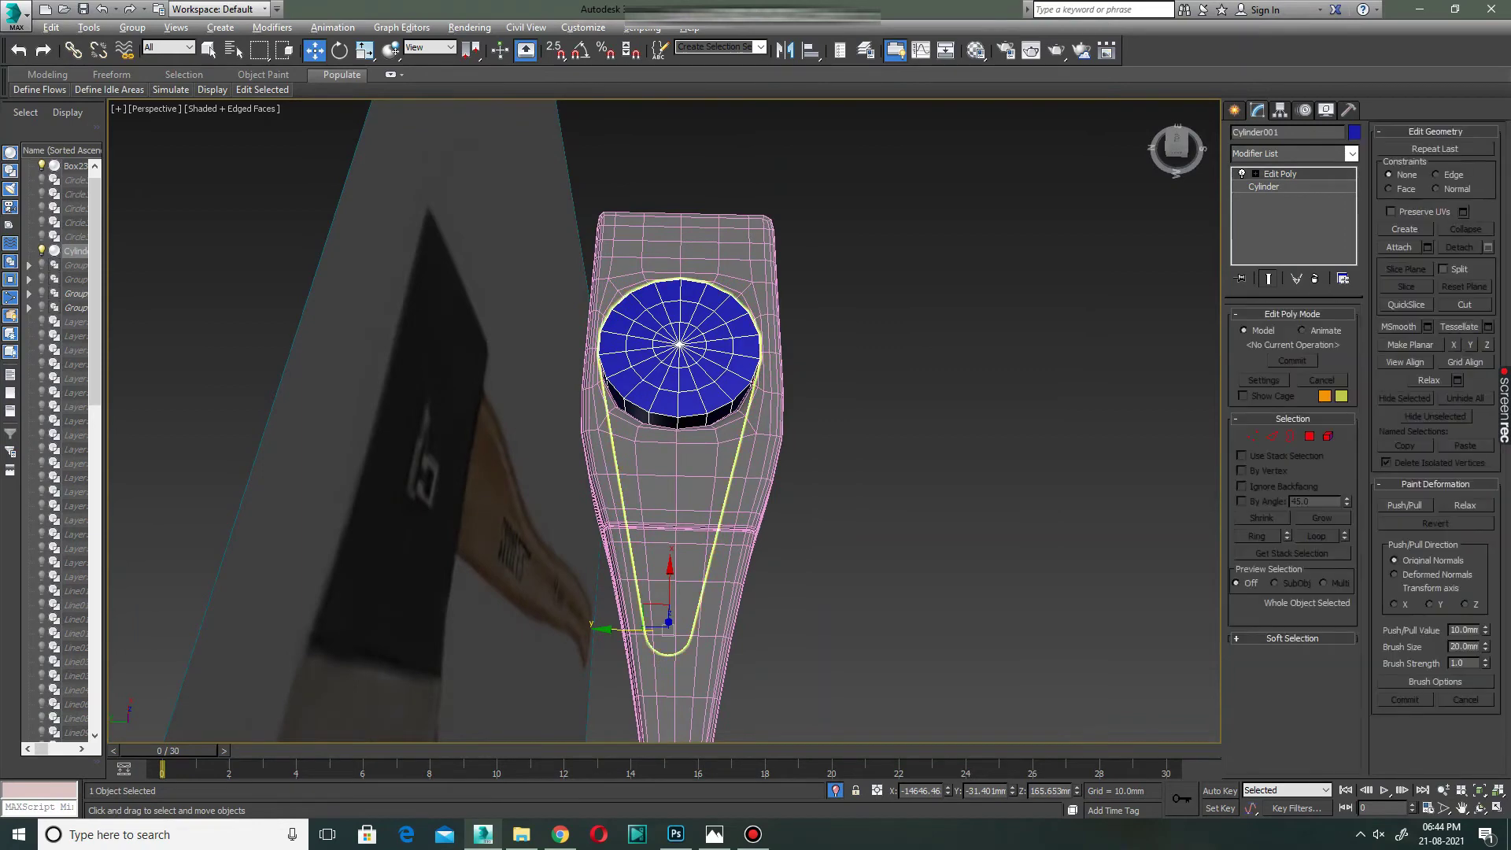
{"action": "key", "text": "alt+w"}
{"action": "key", "text": "alt+w"}
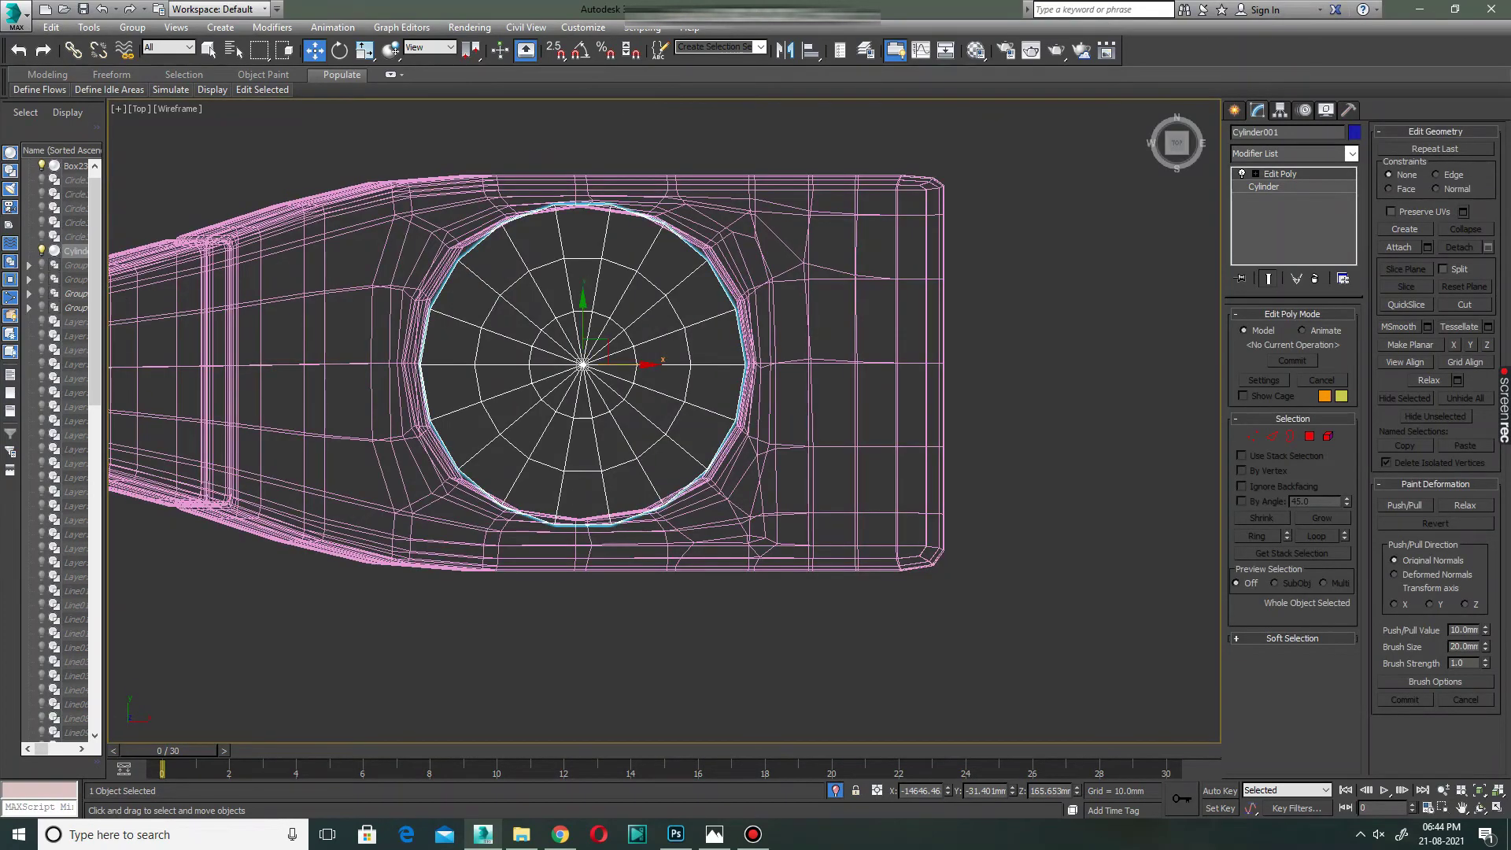
{"action": "mouse_move", "coordinate": [621, 365]}
{"action": "left_mouse_down"}
{"action": "mouse_move", "coordinate": [580, 327]}
{"action": "mouse_move", "coordinate": [621, 338]}
{"action": "left_mouse_up"}
{"action": "key", "text": "r"}
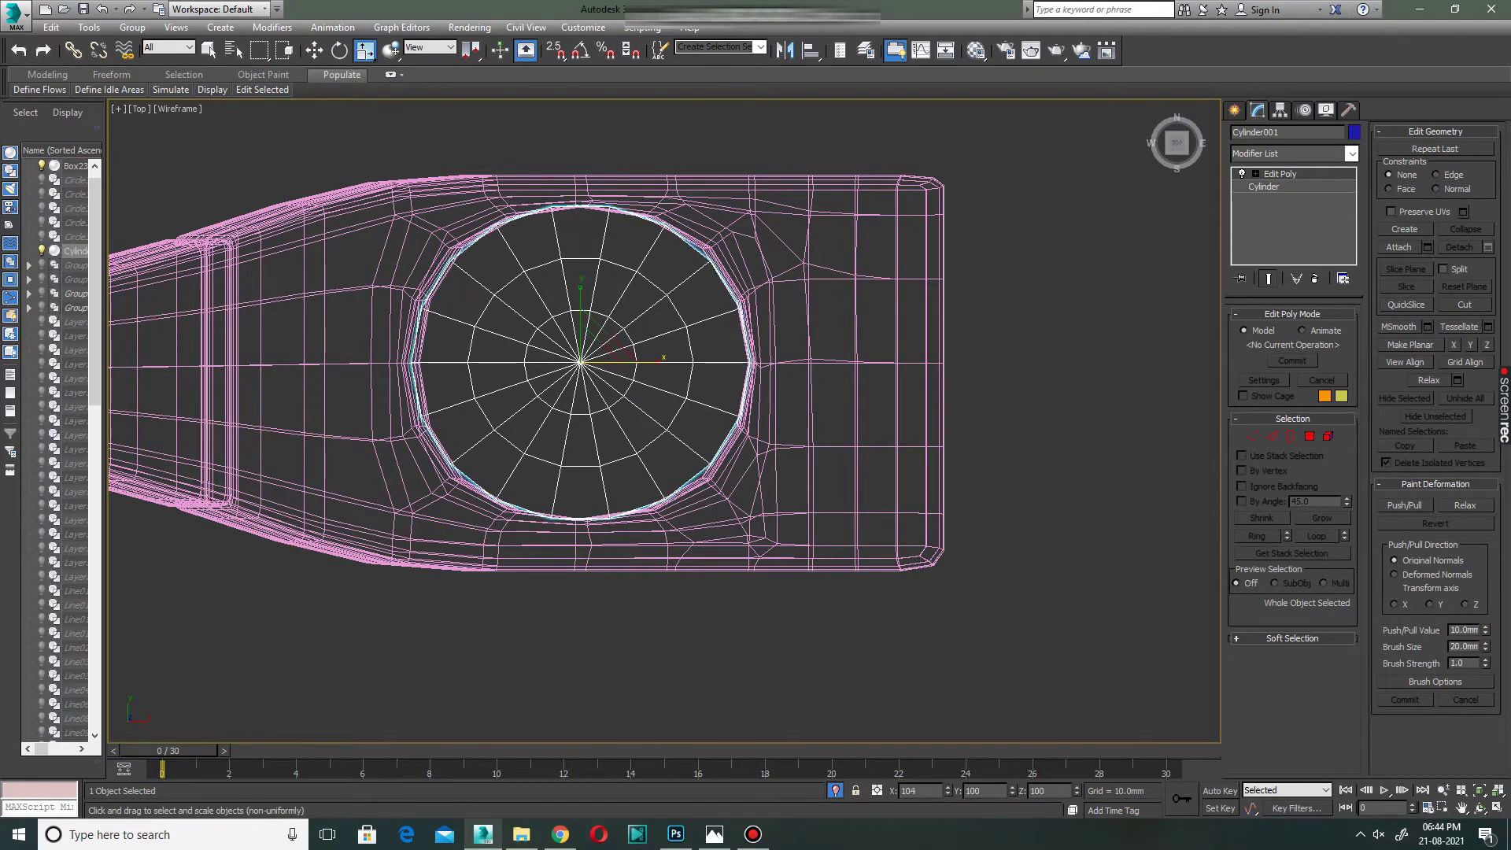
{"action": "key", "text": "alt+w"}
{"action": "key", "text": "alt+w"}
{"action": "middle_click_drag", "start_coordinate": [669, 354], "coordinate": [669, 512], "text": "alt"}
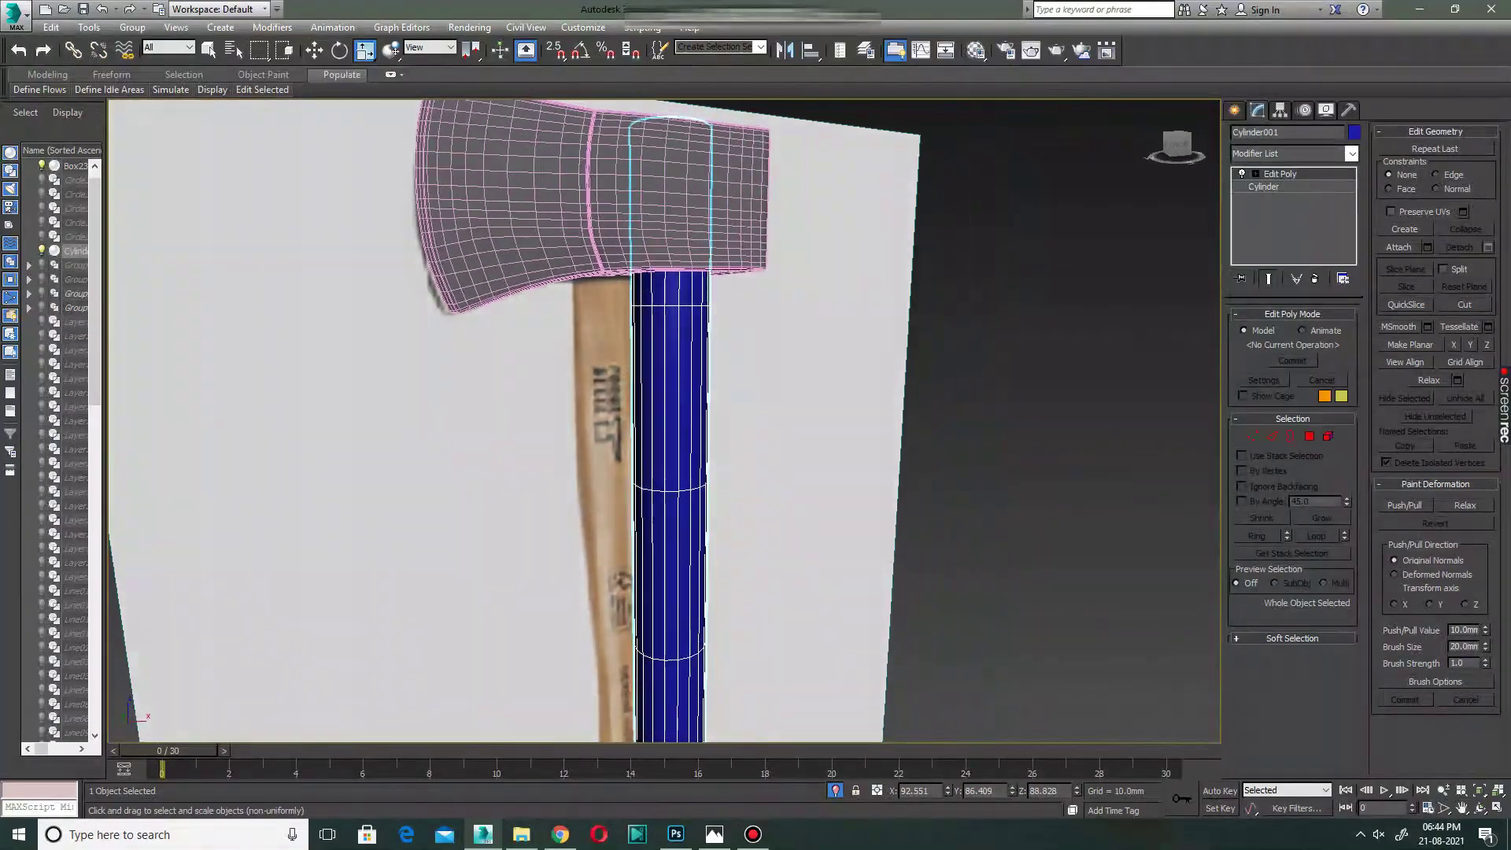
{"action": "key", "text": "2"}
{"action": "middle_click_drag", "start_coordinate": [669, 394], "coordinate": [708, 393], "text": "alt"}
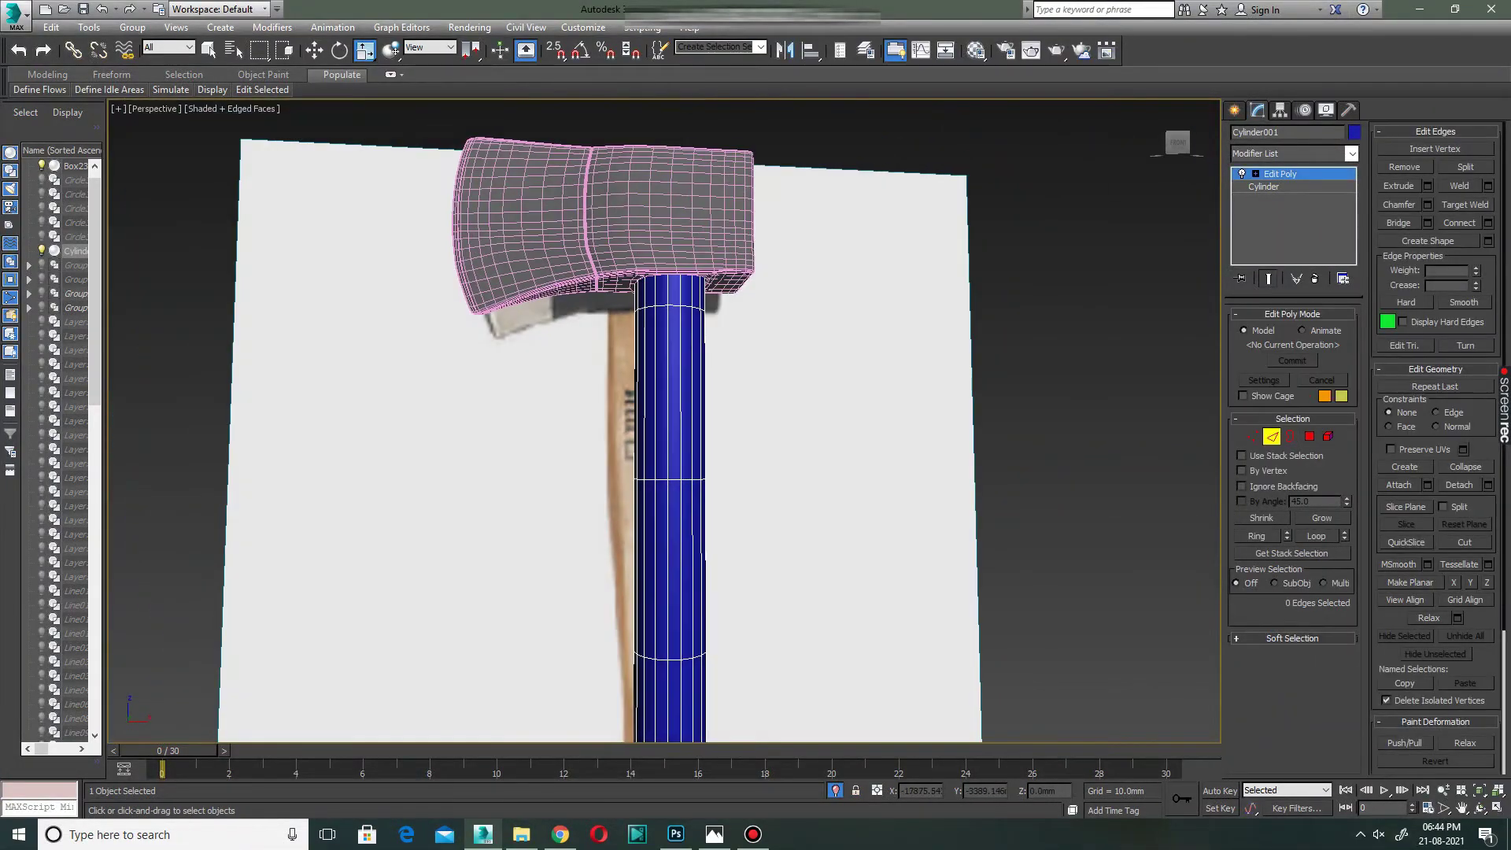
Make the handle's material see-through to reveal the axe head.
{"action": "key", "text": "2"}
{"action": "key", "text": "m"}
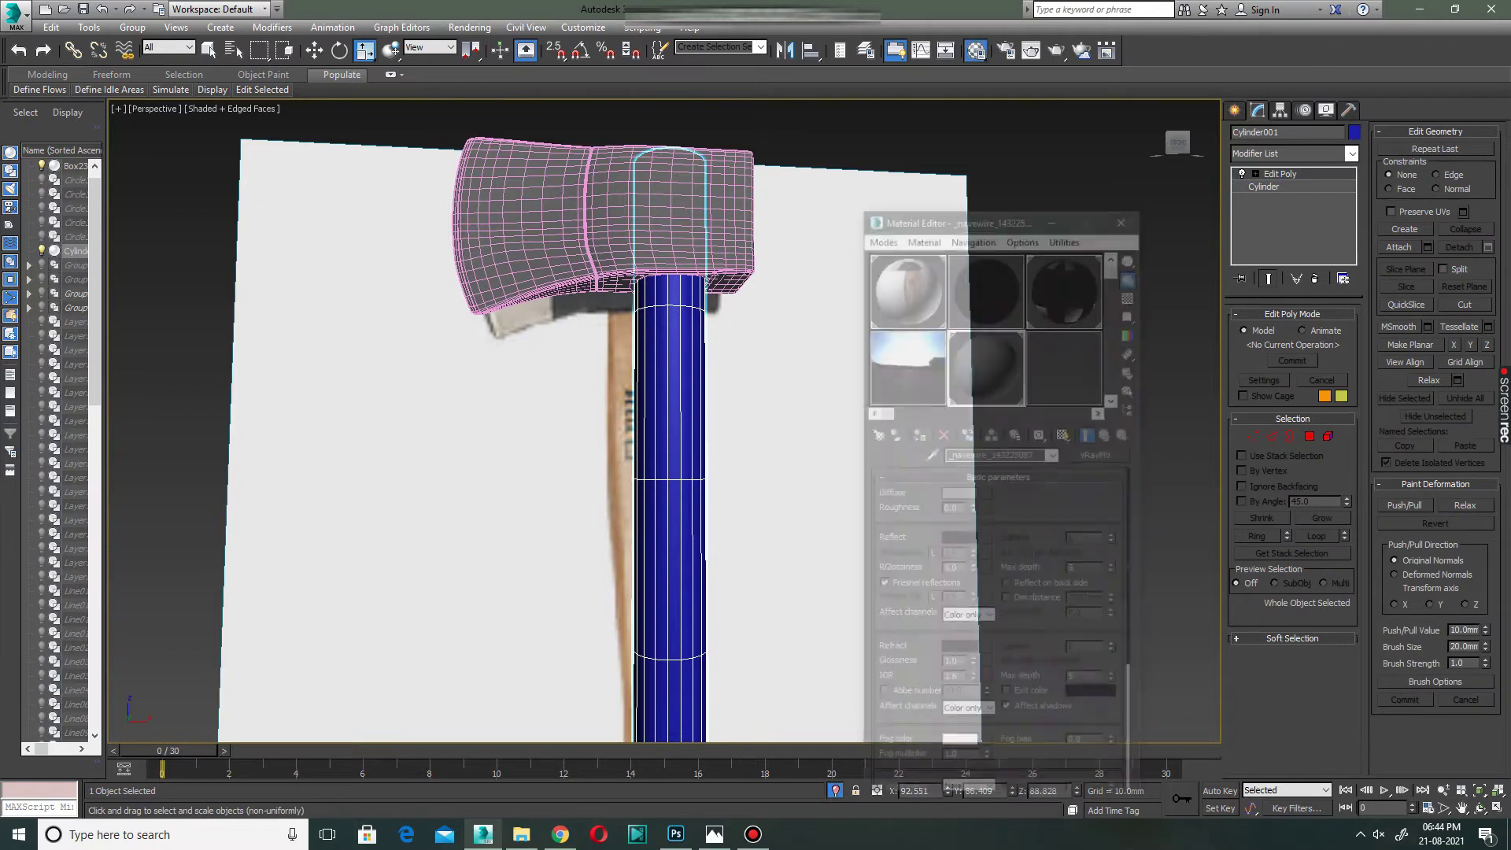
{"action": "left_click", "coordinate": [917, 433]}
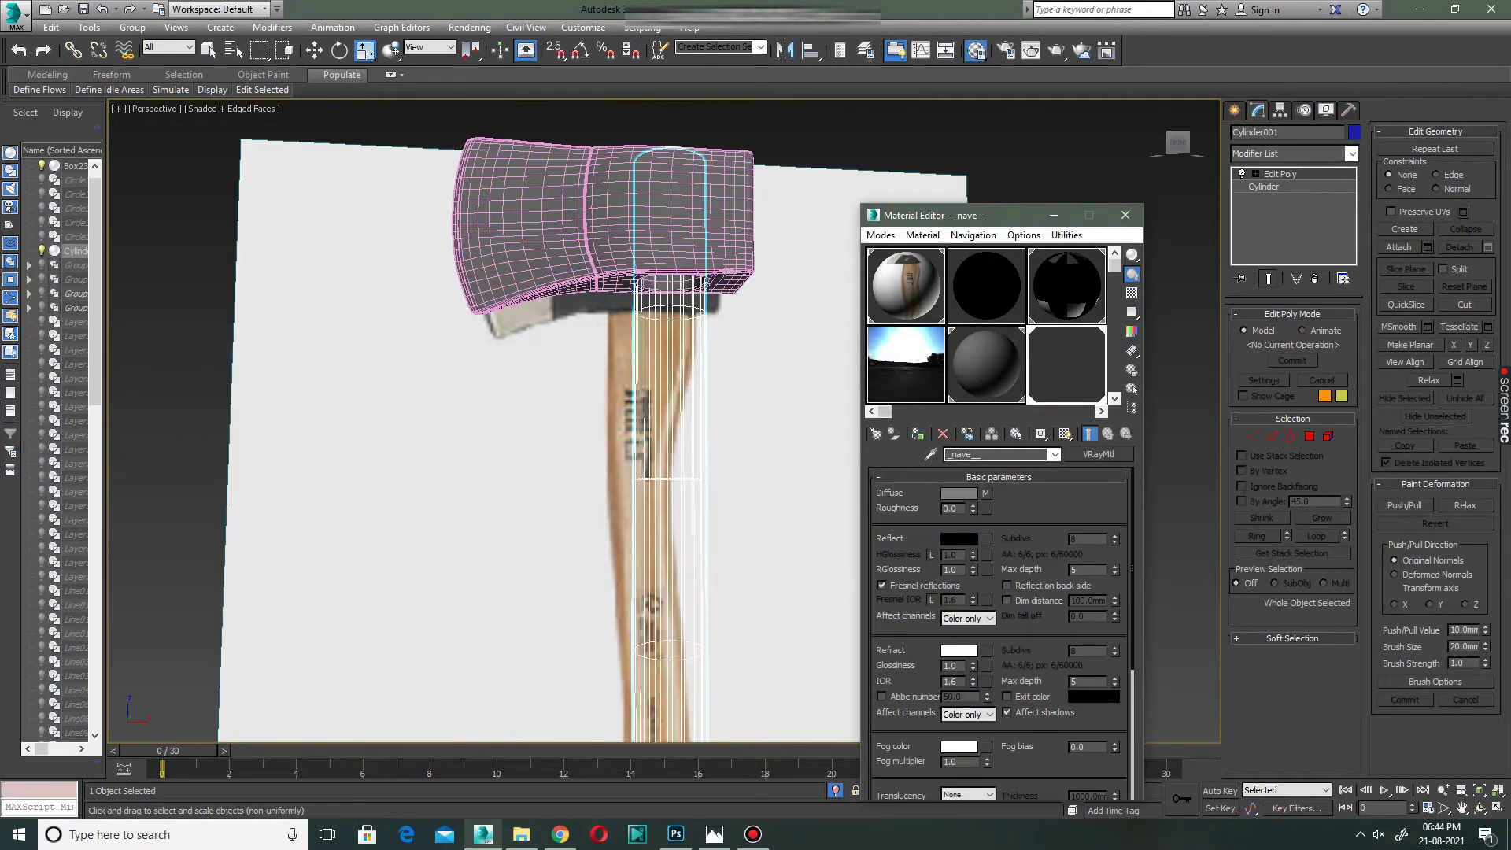
{"action": "left_click", "coordinate": [1125, 214]}
Snap the handle's top vertex row onto the head's bottom edge, then select its vertical edges.
{"action": "key", "text": "1"}
{"action": "key", "text": "alt+w"}
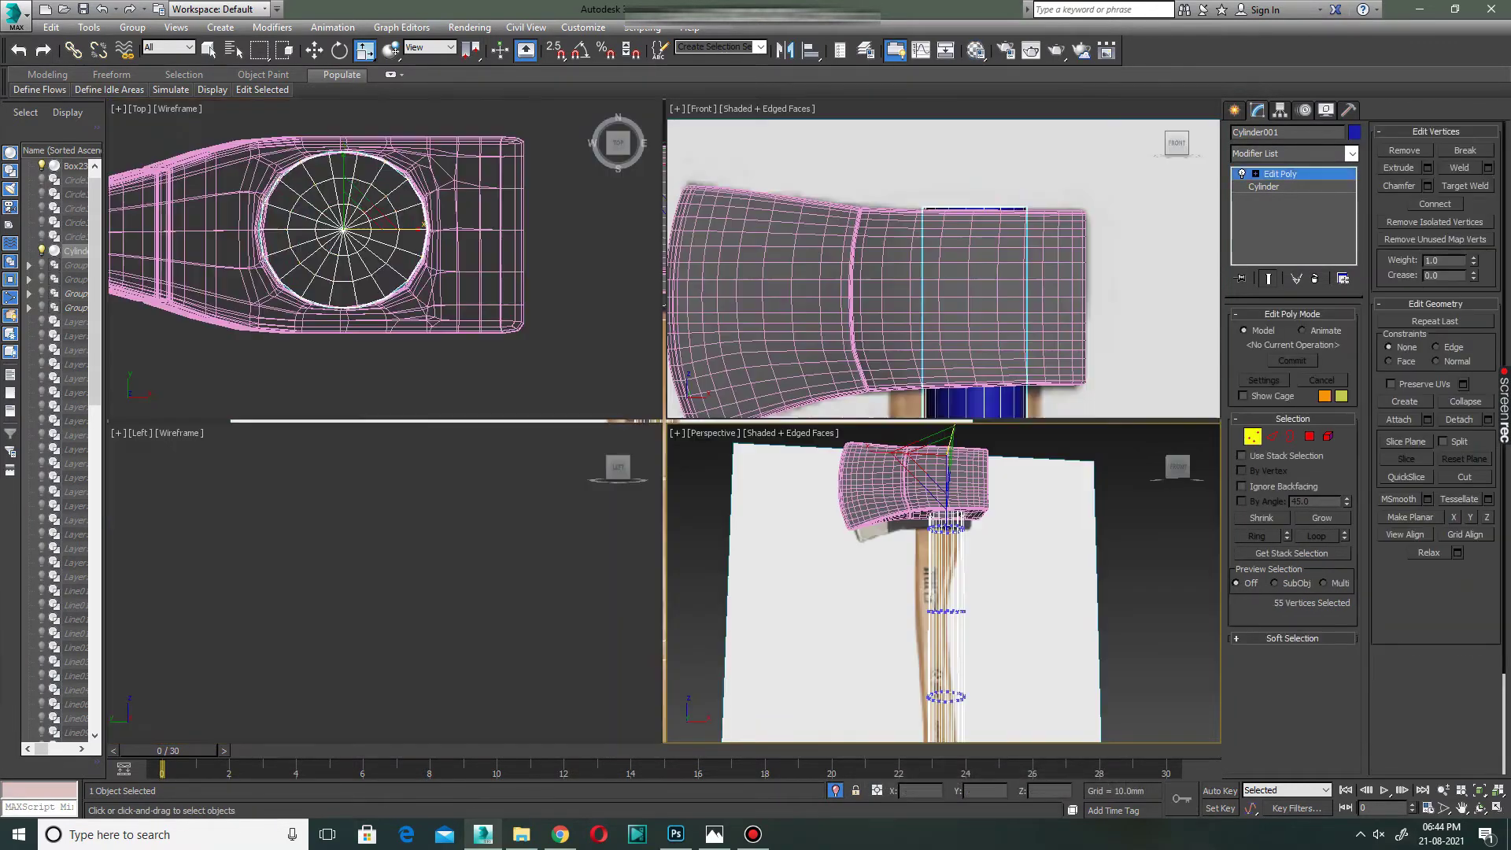
{"action": "key", "text": "alt+w"}
{"action": "scroll", "coordinate": [748, 393], "scroll_direction": "down", "scroll_amount": 5}
{"action": "scroll", "coordinate": [747, 354], "scroll_direction": "up", "scroll_amount": 4}
{"action": "scroll", "coordinate": [755, 331], "scroll_direction": "up", "scroll_amount": 2}
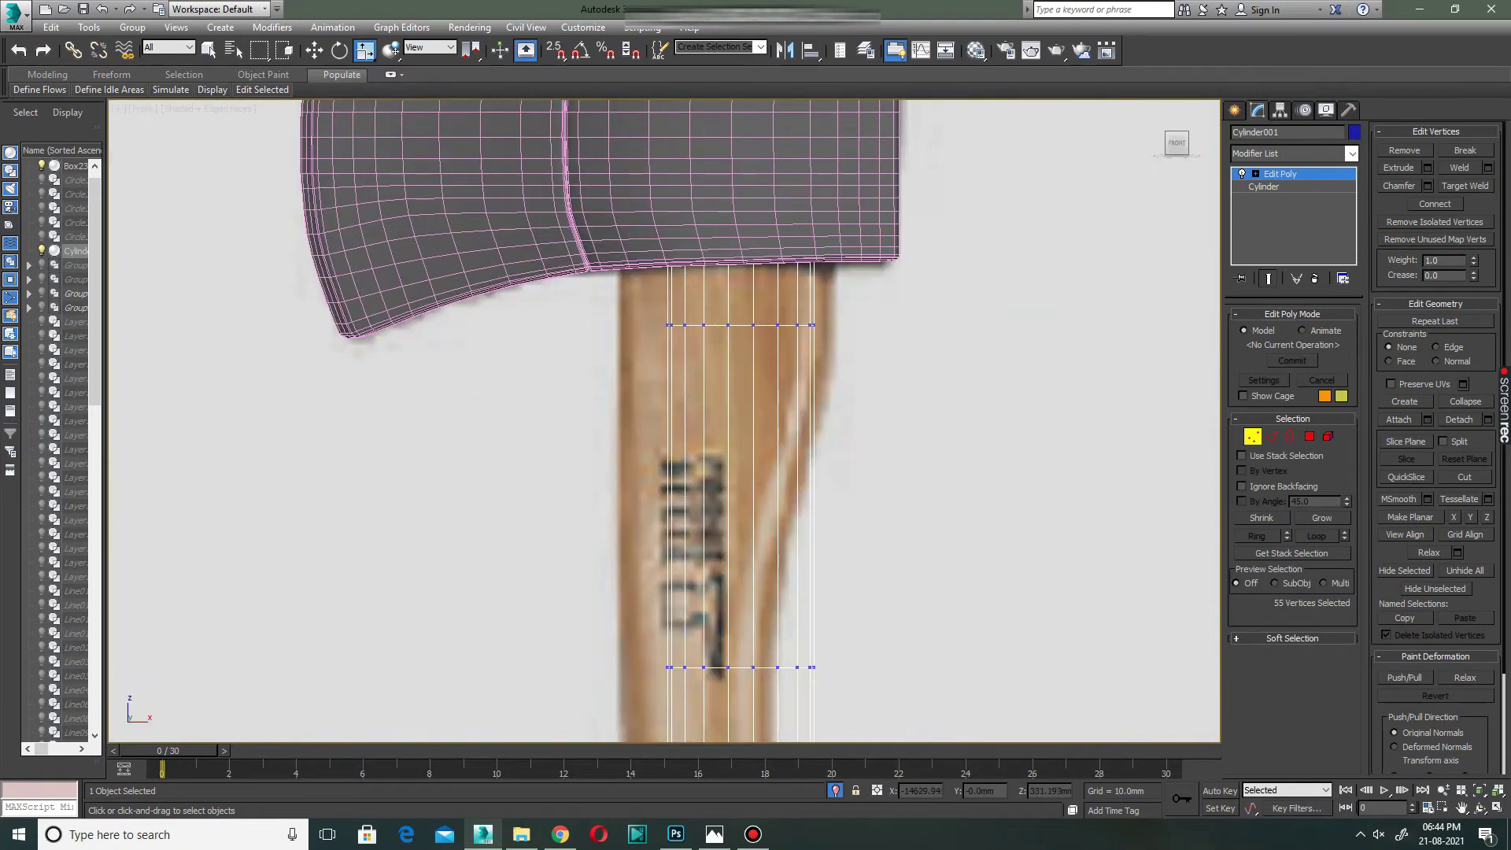
{"action": "left_click_drag", "start_coordinate": [779, 322], "coordinate": [834, 322]}
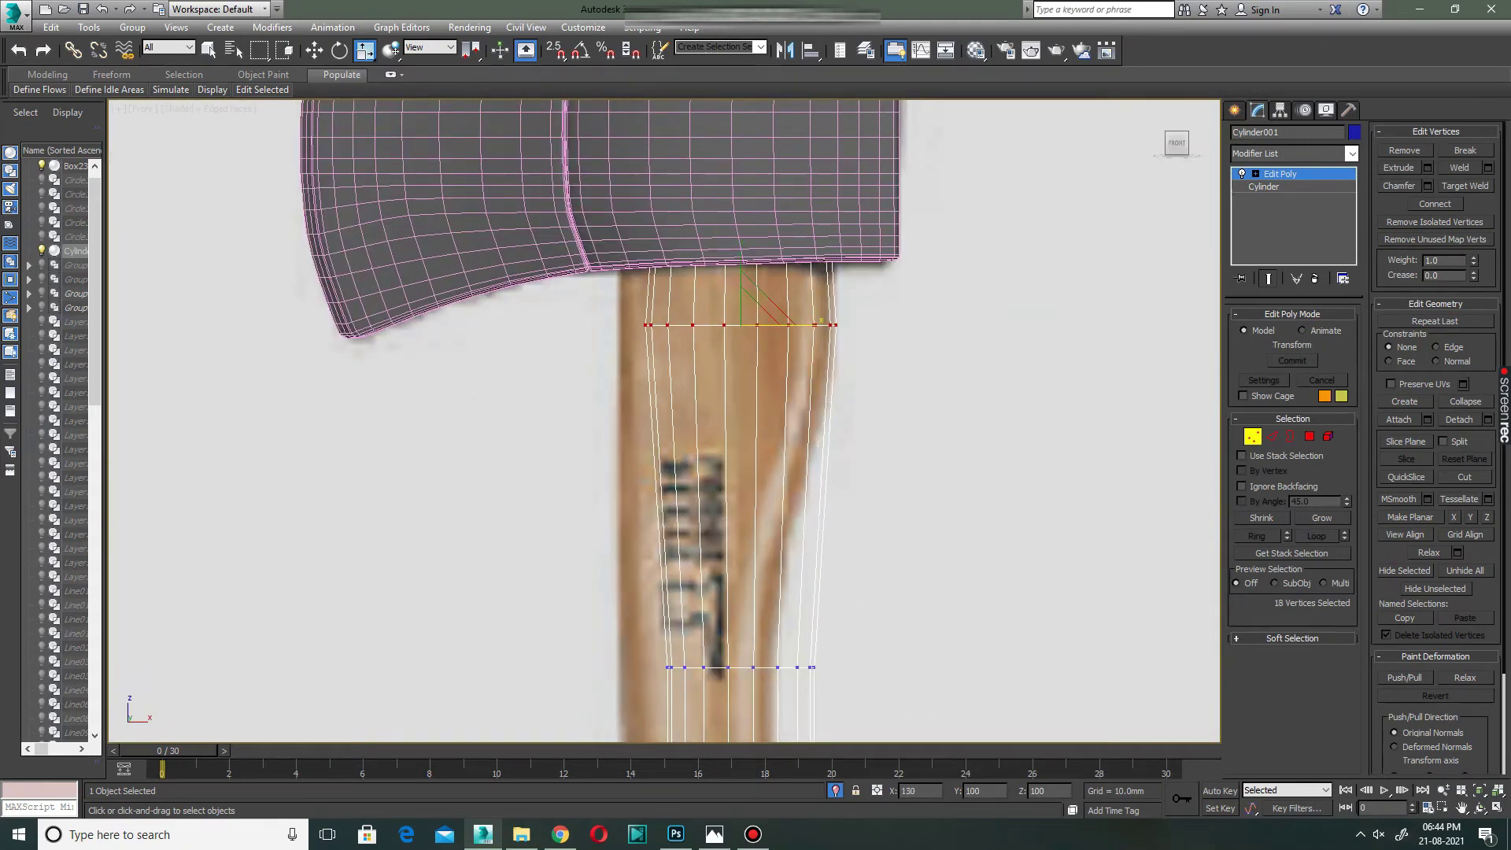
{"action": "key", "text": "ctrl+z"}
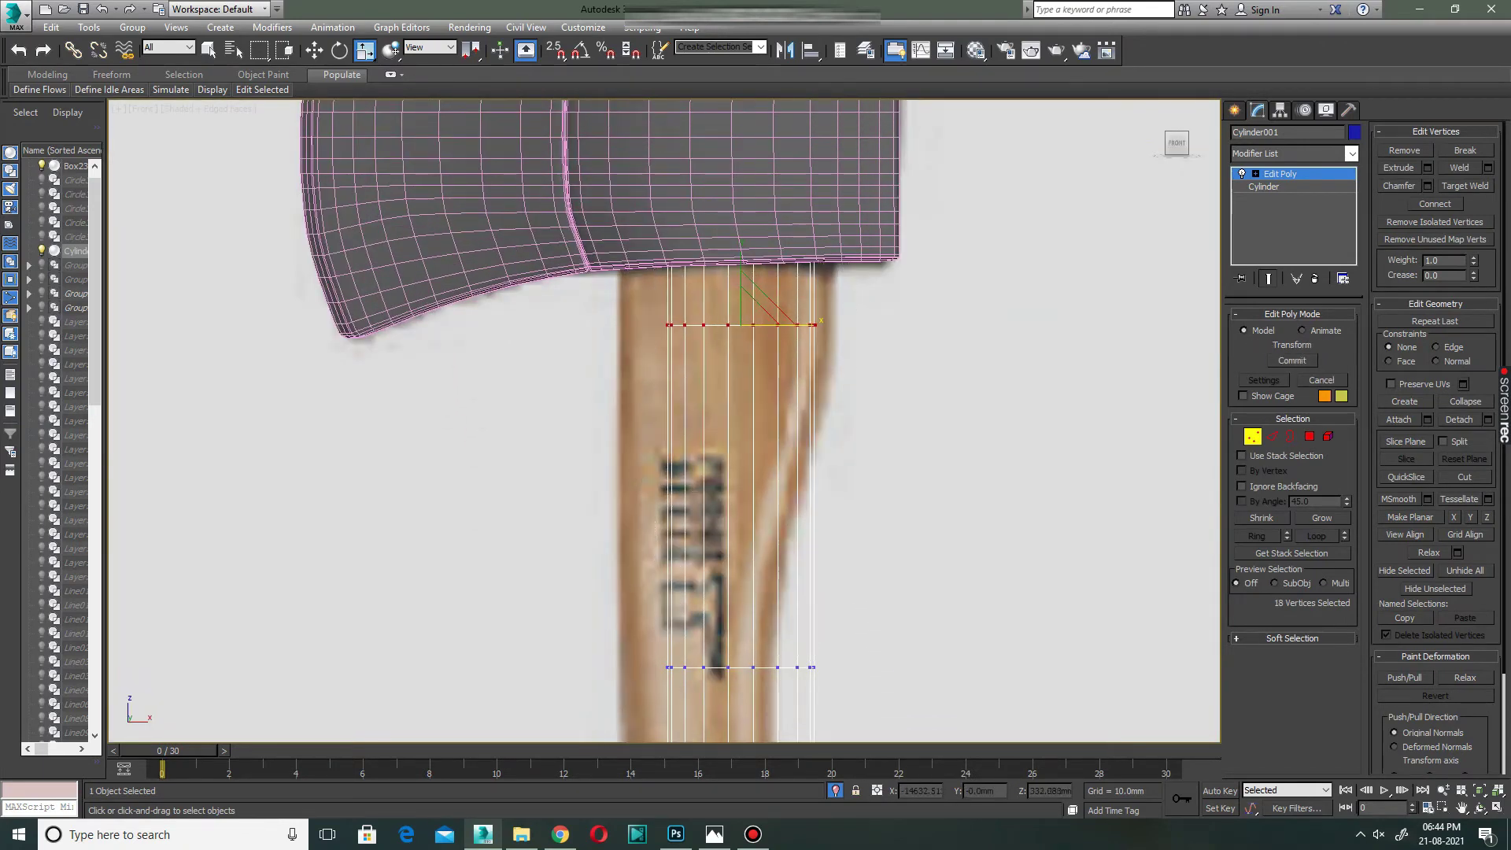
{"action": "key", "text": "w"}
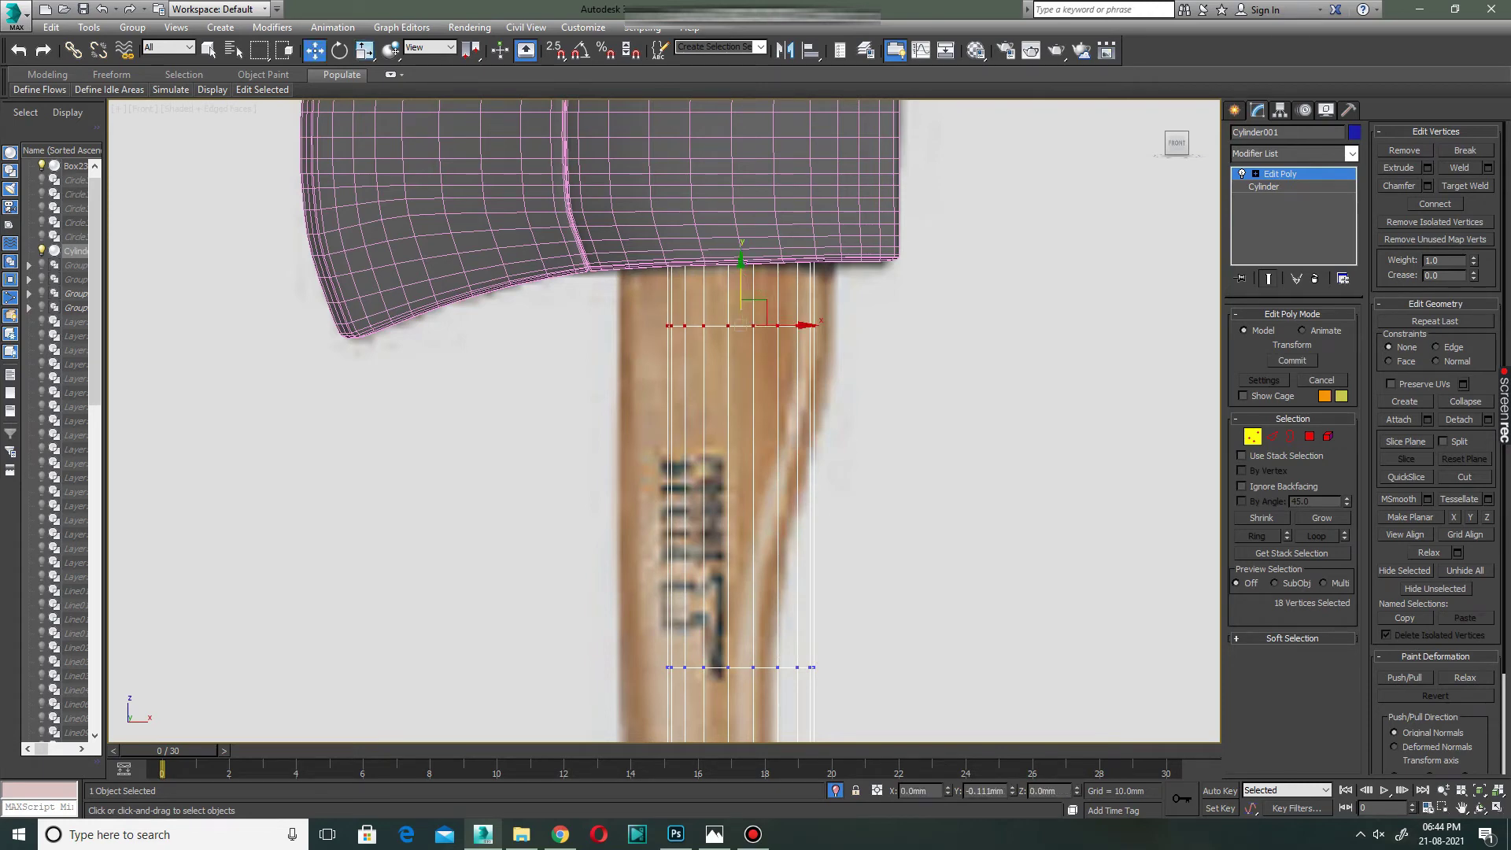
{"action": "left_click_drag", "start_coordinate": [740, 325], "coordinate": [740, 261]}
{"action": "key", "text": "s"}
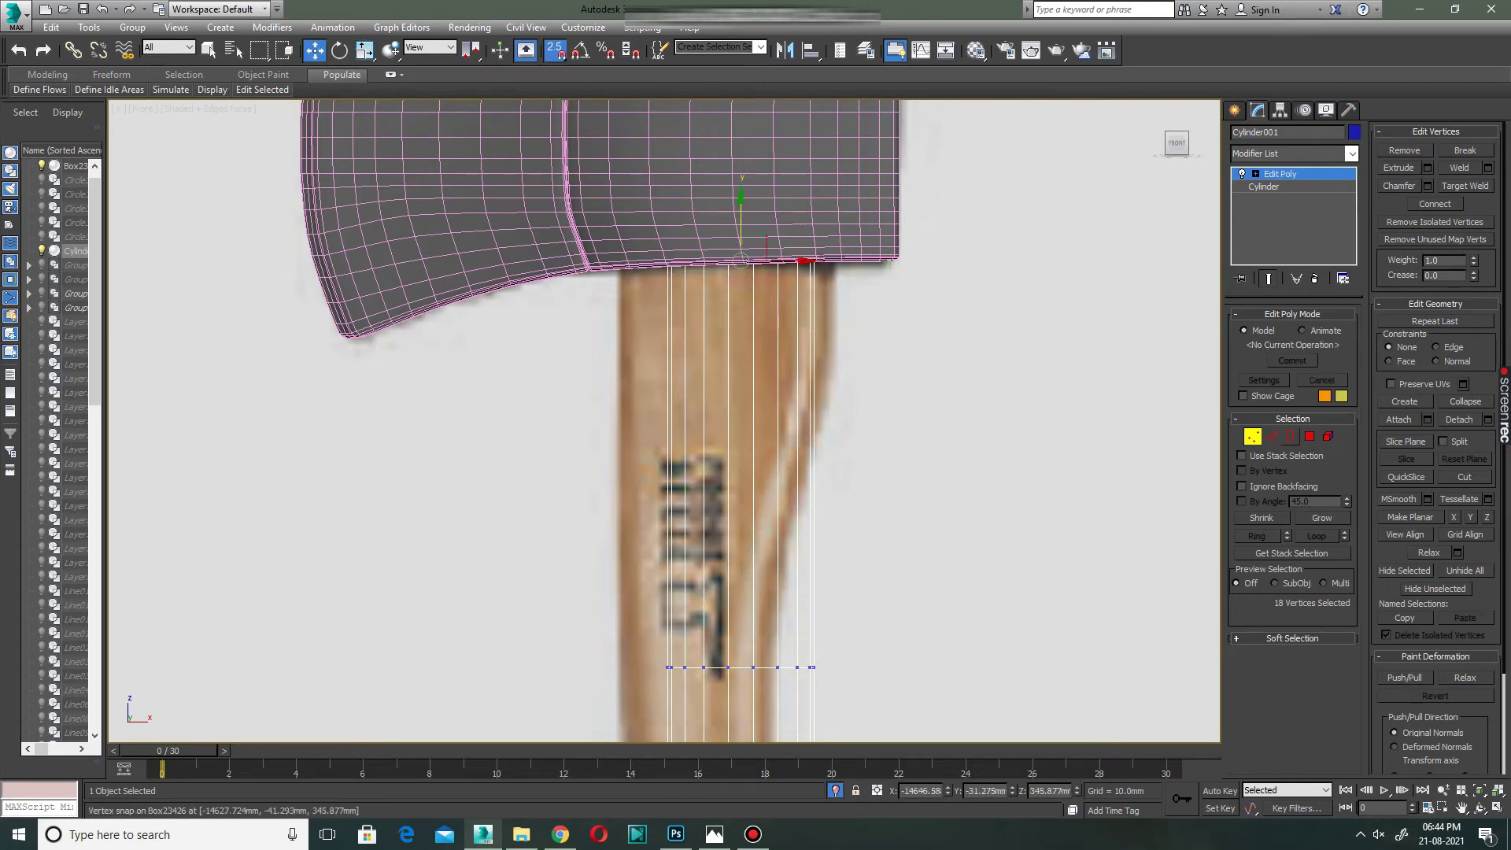
{"action": "key", "text": "2"}
{"action": "left_click_drag", "start_coordinate": [466, 429], "coordinate": [937, 438]}
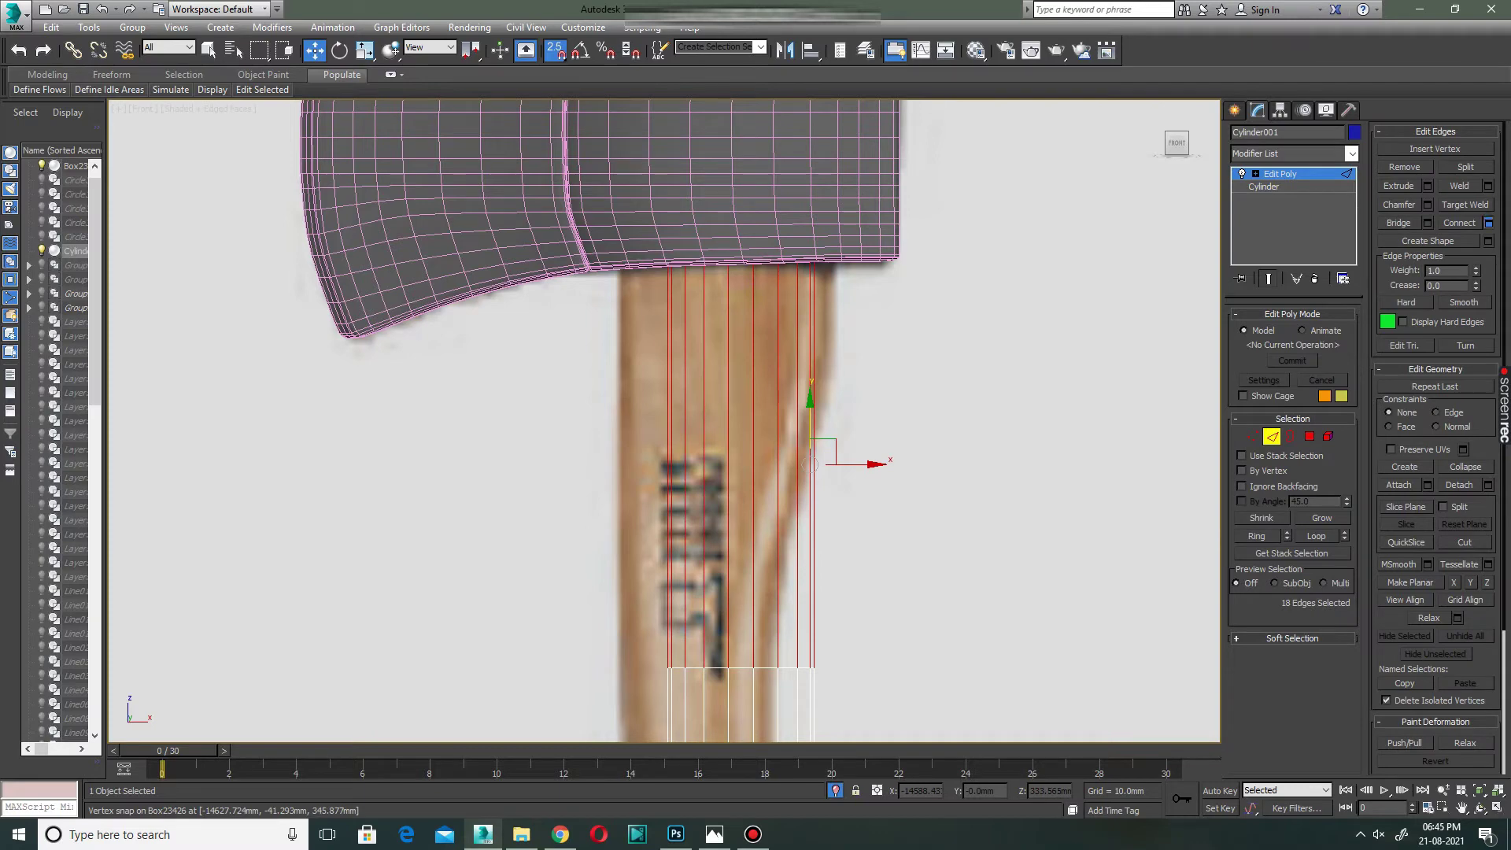
Select the handle's top edge loop and raise it toward the axe head, shifting it left.
{"action": "right_click", "coordinate": [664, 441]}
{"action": "left_click", "coordinate": [692, 429]}
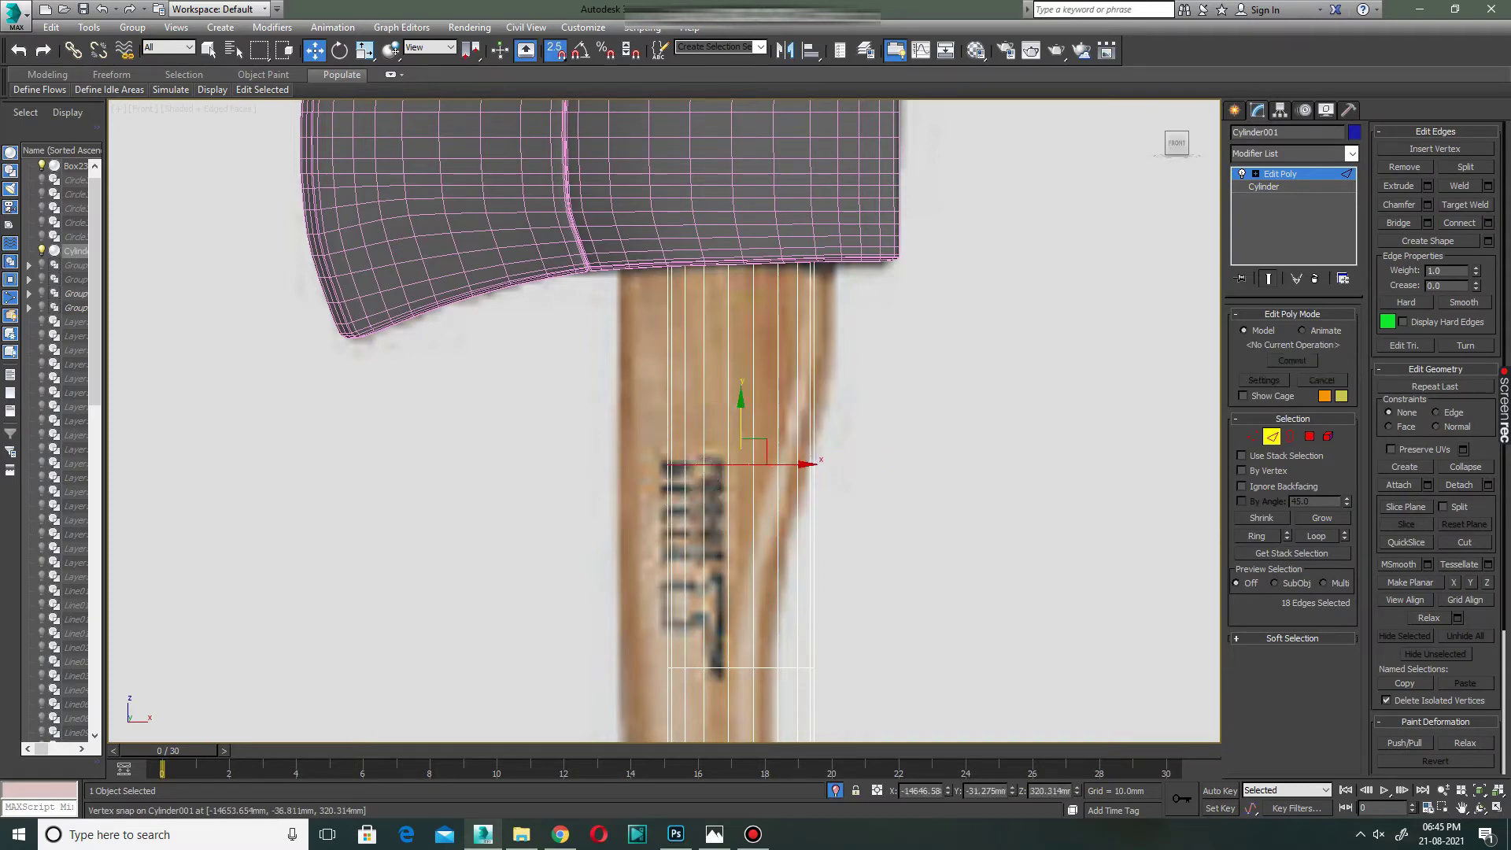
{"action": "mouse_move", "coordinate": [740, 464]}
{"action": "left_mouse_down"}
{"action": "mouse_move", "coordinate": [753, 389]}
{"action": "mouse_move", "coordinate": [740, 376]}
{"action": "mouse_move", "coordinate": [809, 375]}
{"action": "left_mouse_up"}
{"action": "key", "text": "r"}
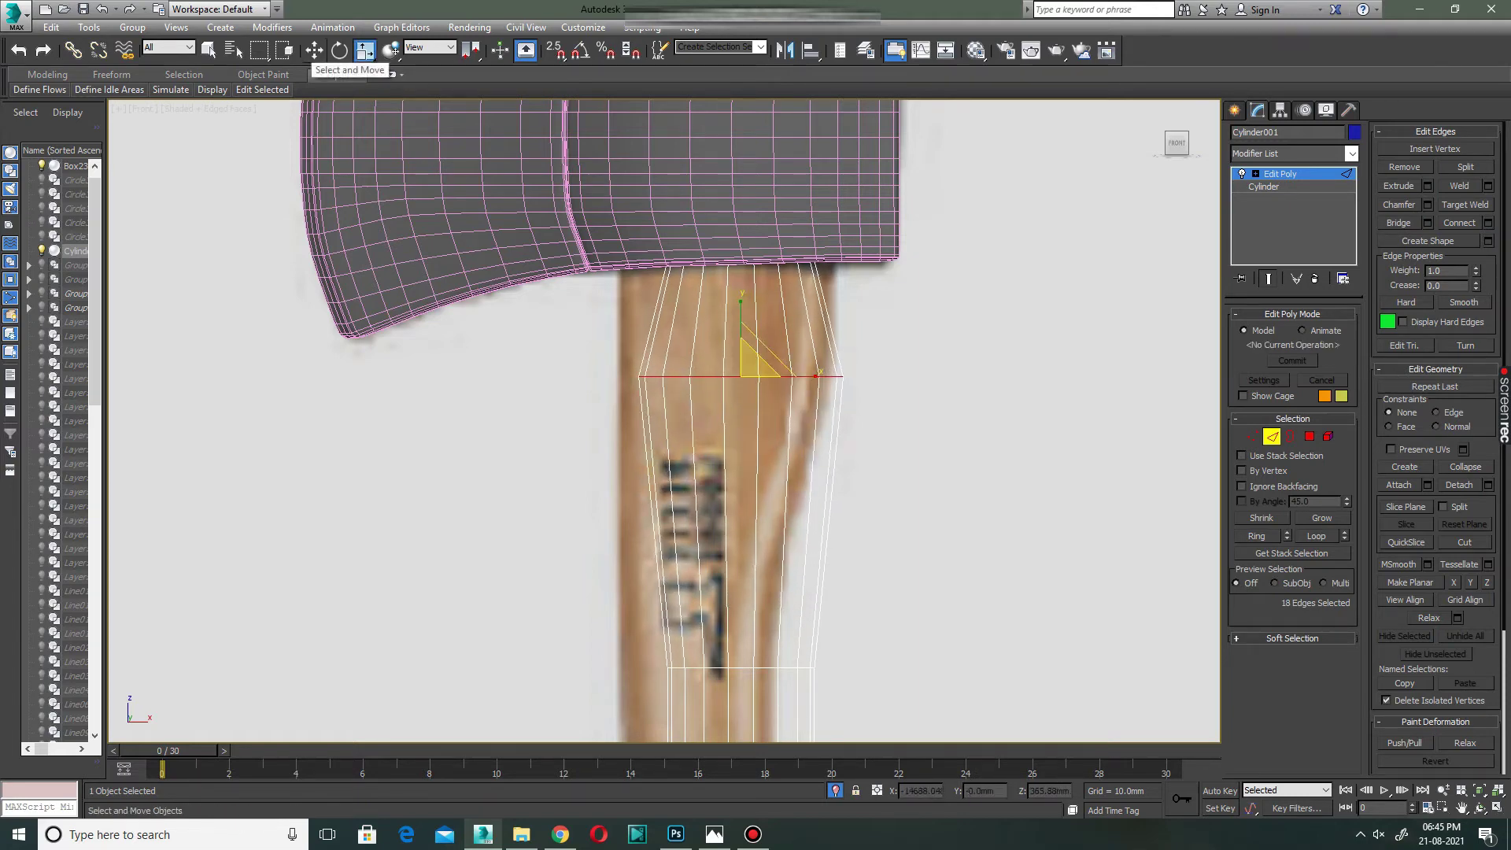
{"action": "left_click", "coordinate": [315, 50]}
{"action": "left_click_drag", "start_coordinate": [795, 376], "coordinate": [761, 376]}
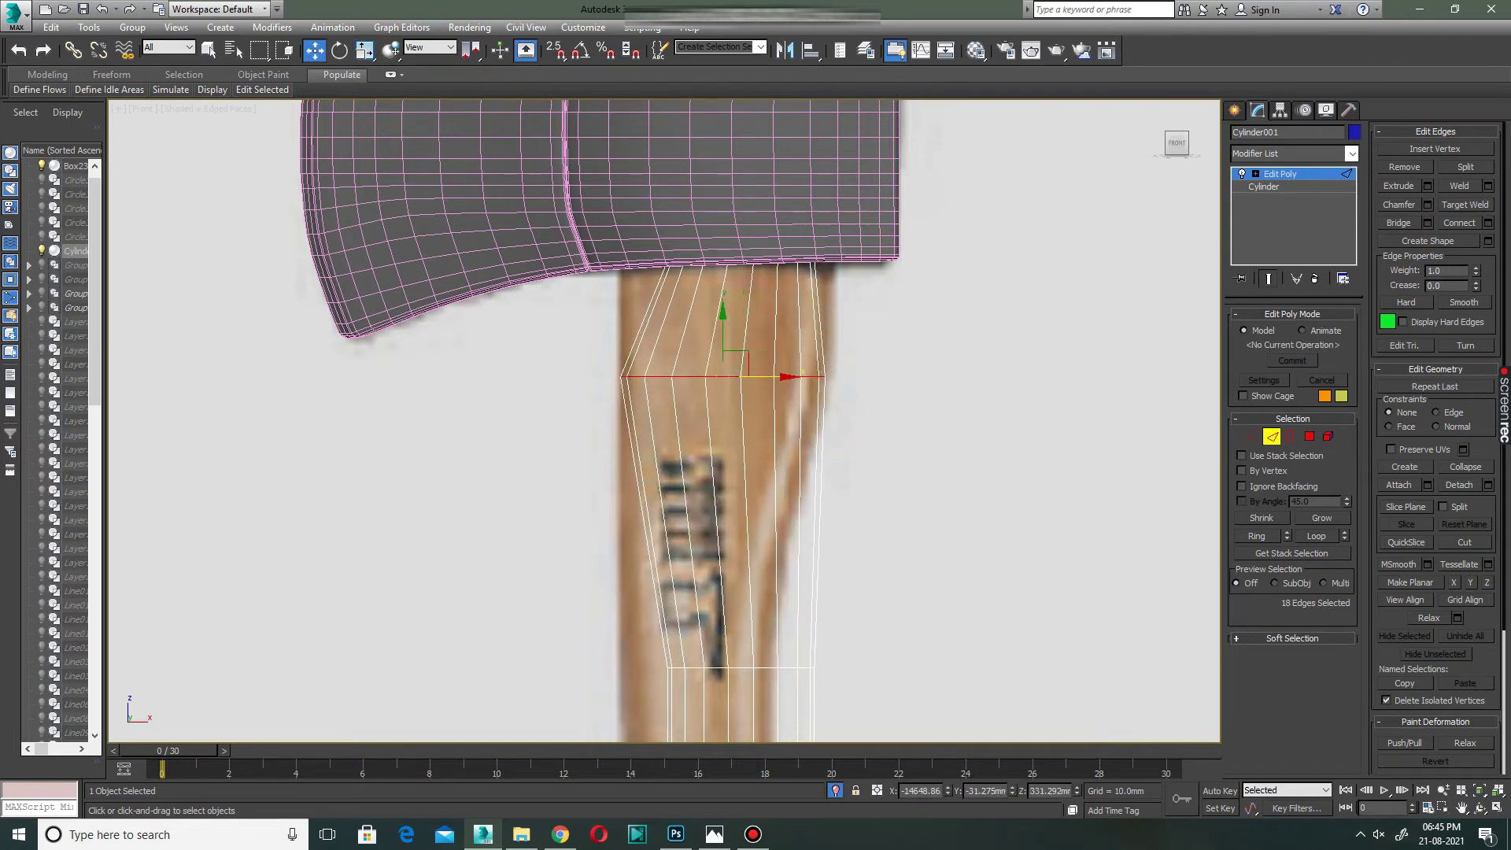
{"action": "left_click", "coordinate": [339, 51]}
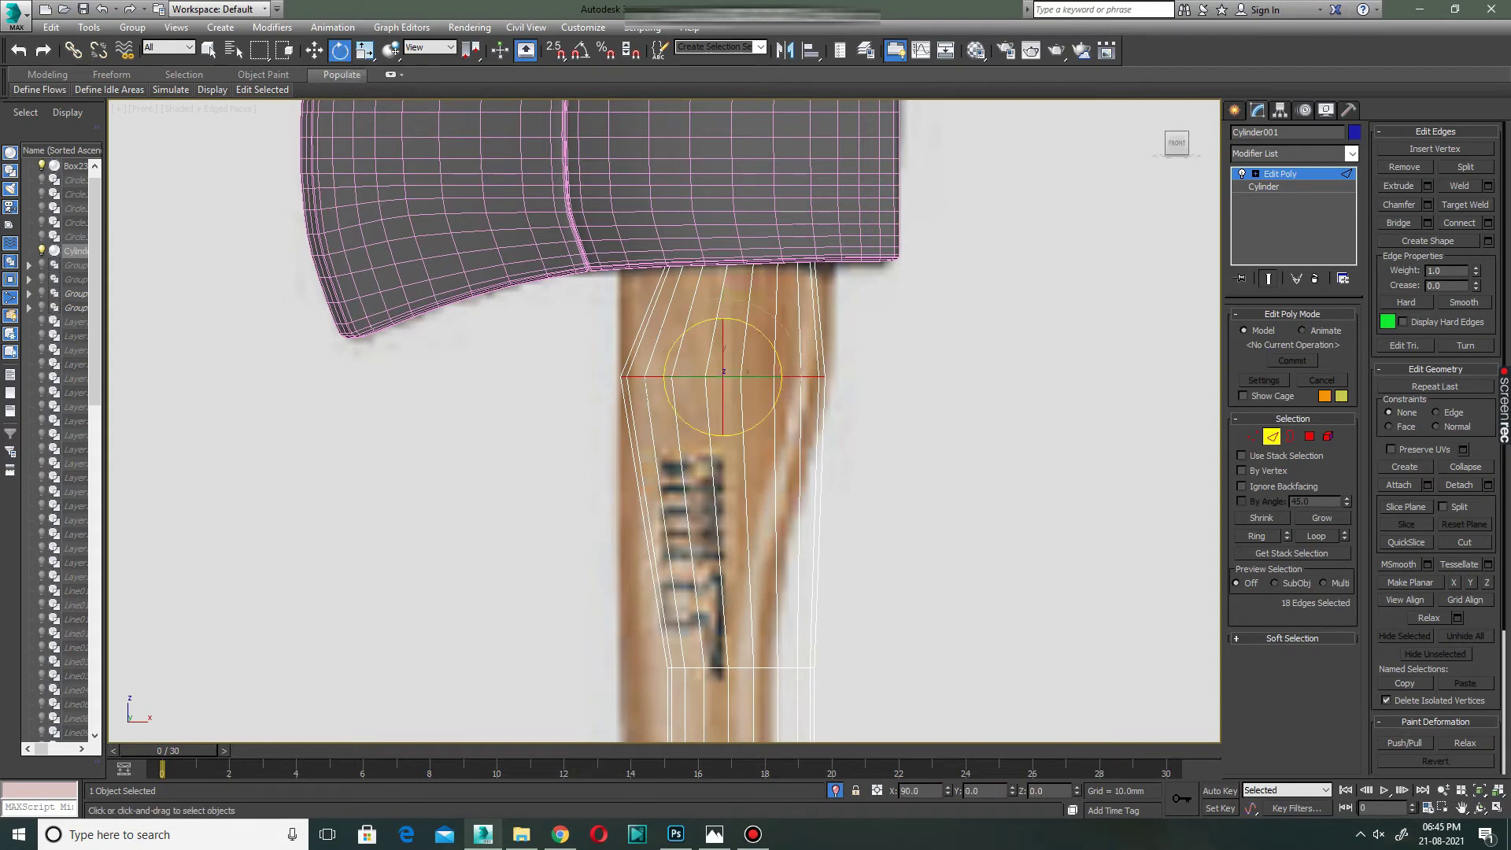
{"action": "key", "text": "w"}
Connect a new edge loop near the handle top and scale it wider under the head.
{"action": "left_click", "coordinate": [819, 318], "text": "shift"}
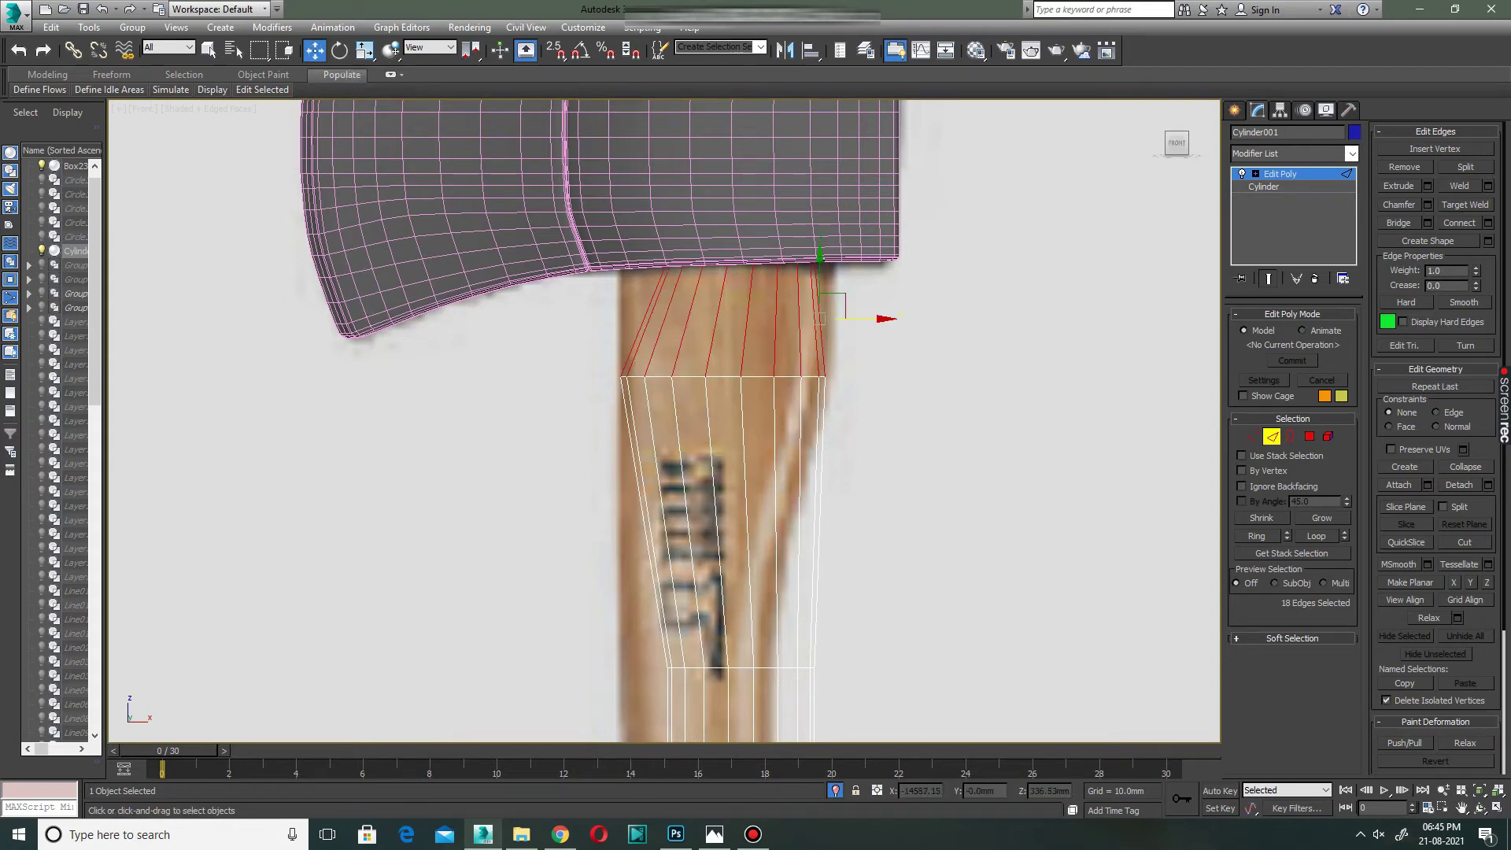
{"action": "key", "text": "ctrl+shift+e"}
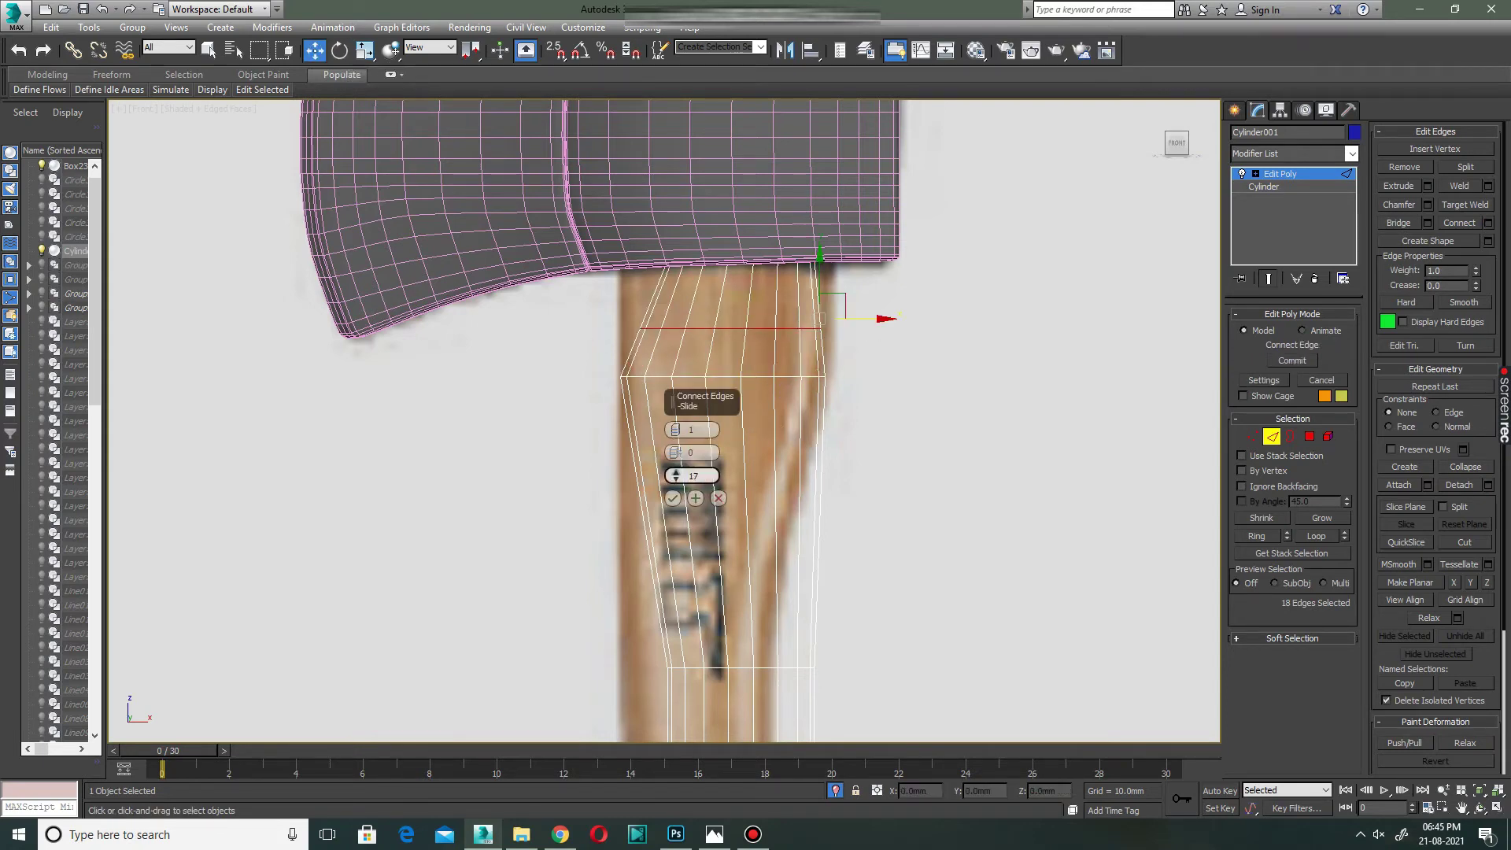
{"action": "left_click_drag", "start_coordinate": [675, 475], "coordinate": [675, 543]}
{"action": "key", "text": "r"}
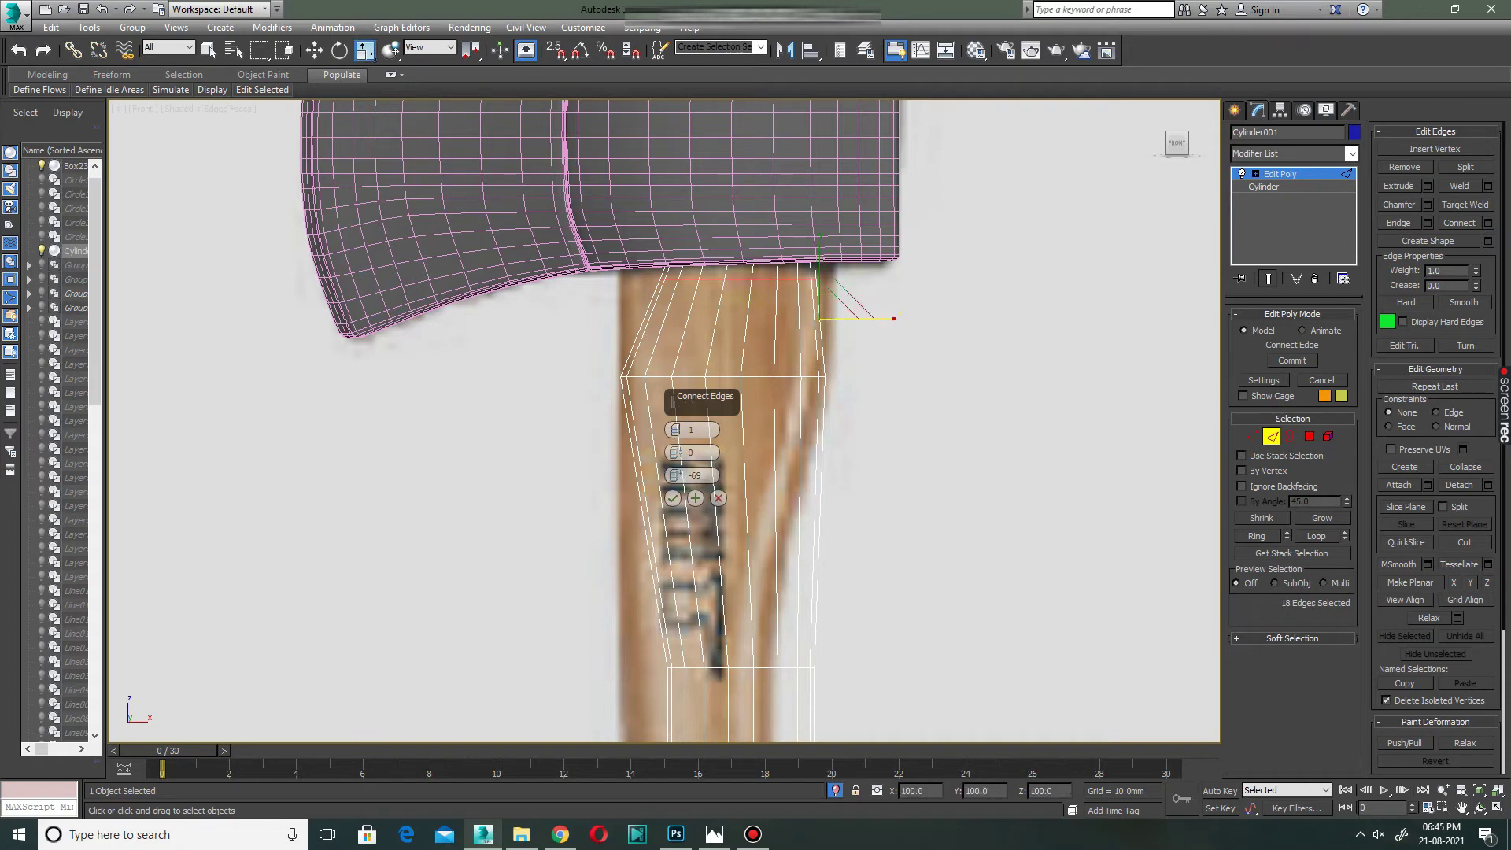
{"action": "left_click", "coordinate": [672, 497]}
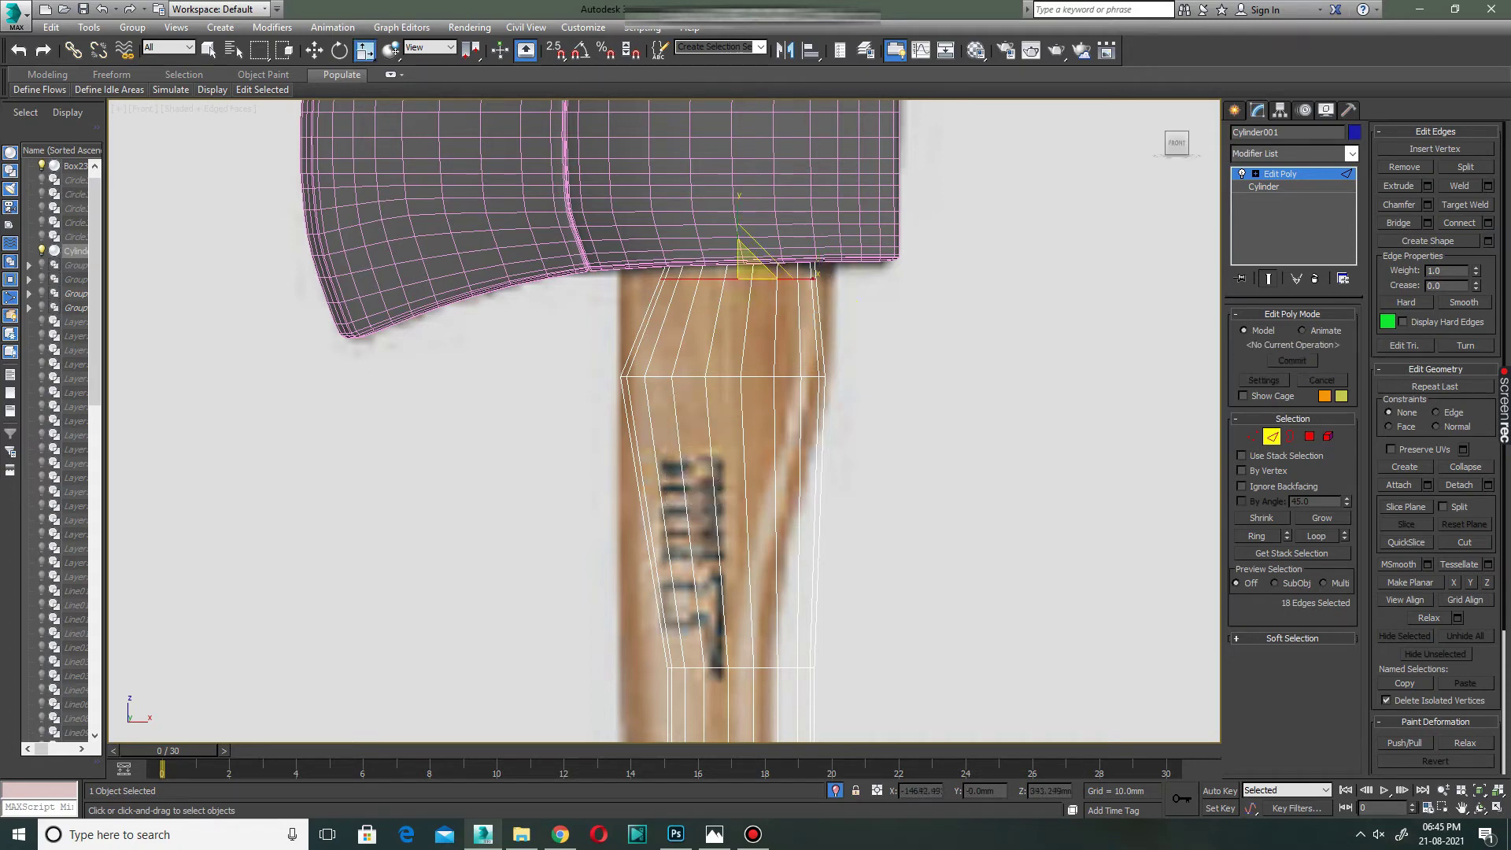
{"action": "left_click_drag", "start_coordinate": [748, 264], "coordinate": [754, 259]}
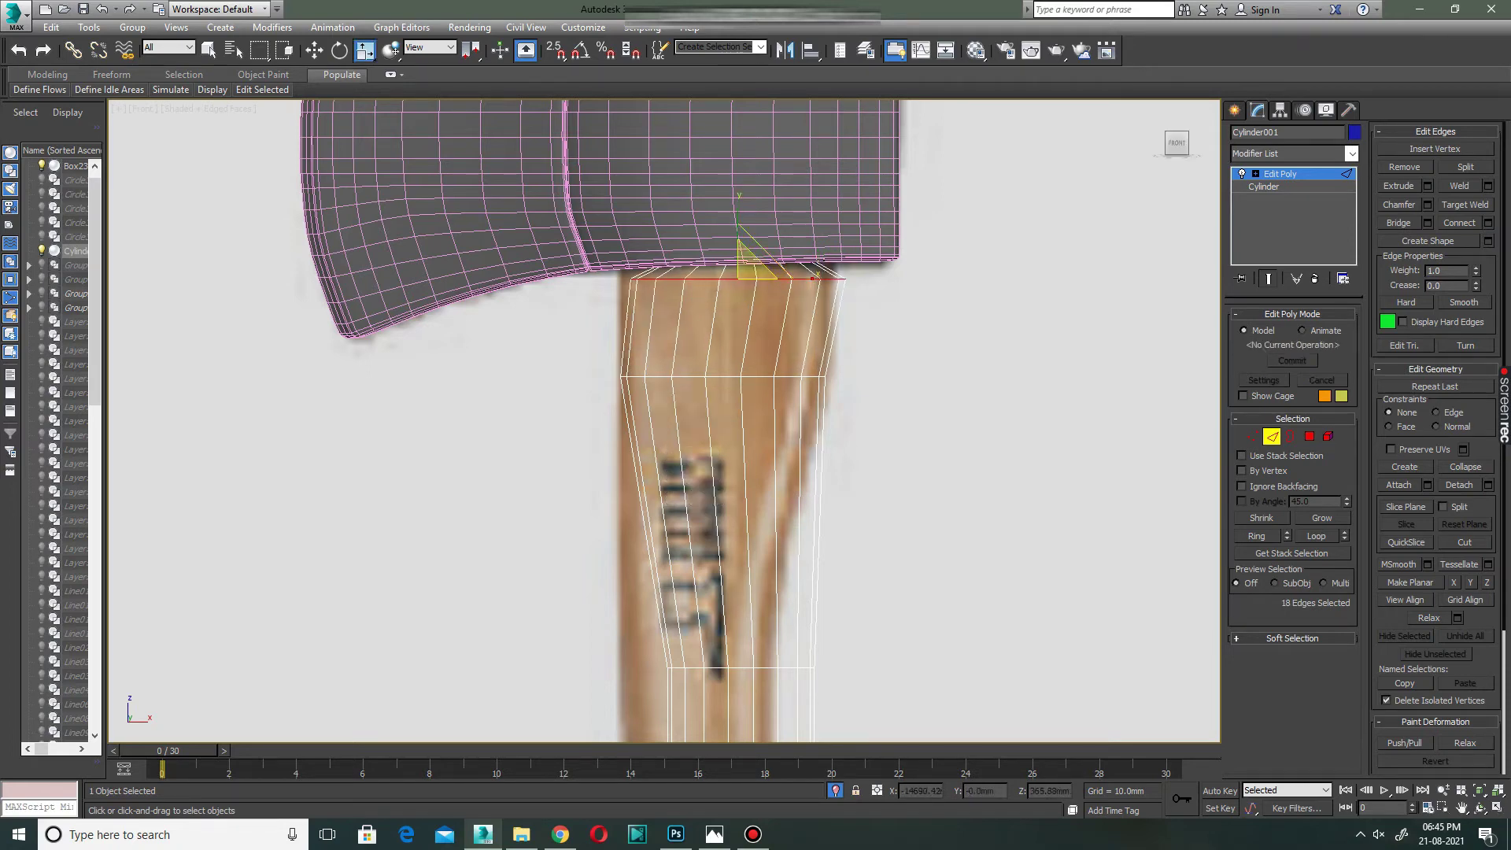
{"action": "key", "text": "w"}
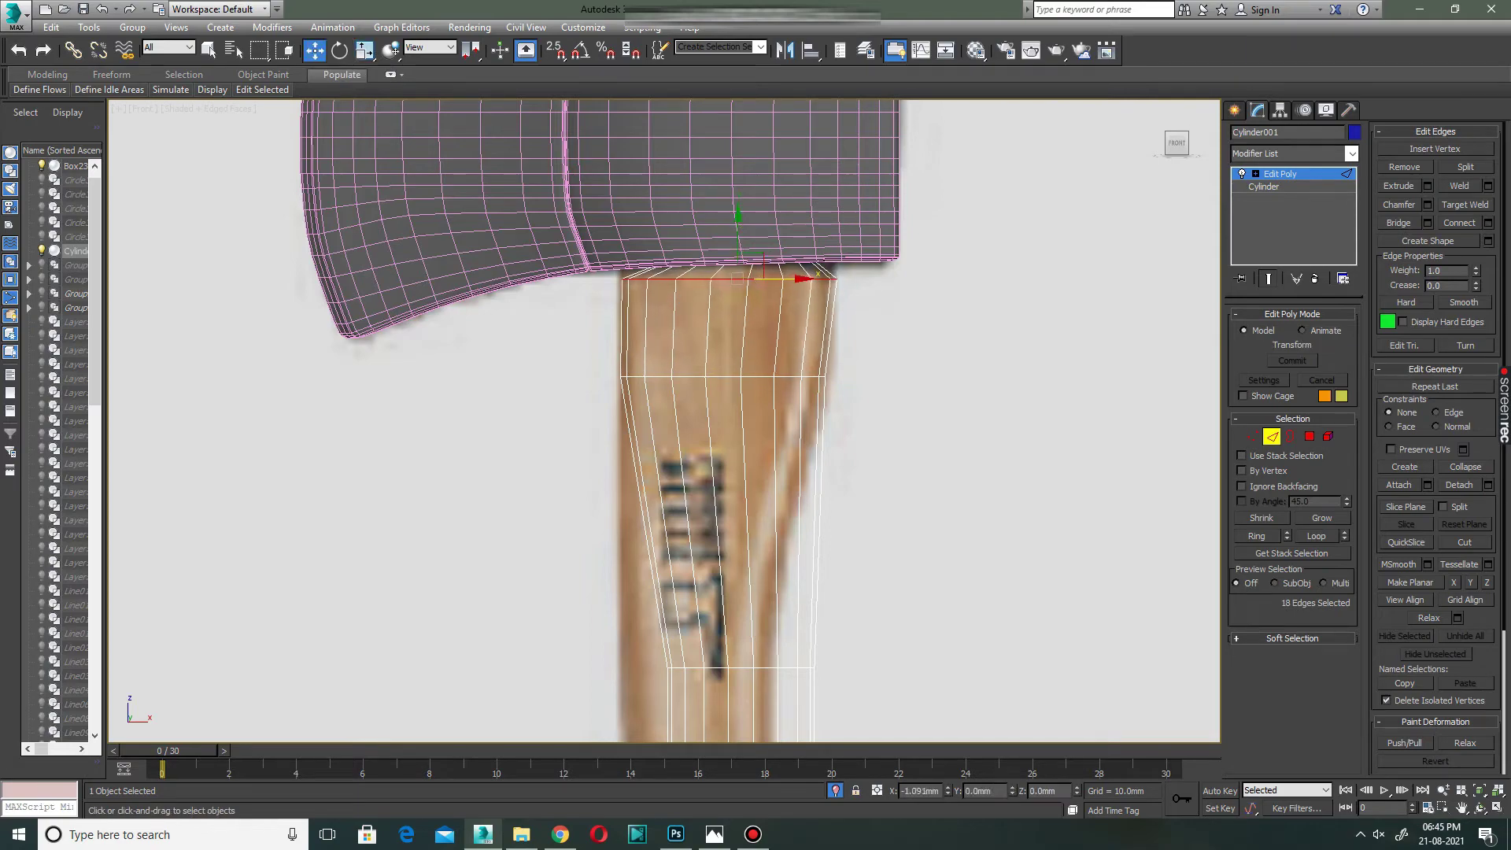
Check the handle in Perspective from below and nudge the top edge ring into the eye.
{"action": "scroll", "coordinate": [713, 250], "scroll_direction": "up", "scroll_amount": 2}
{"action": "key", "text": "alt+w"}
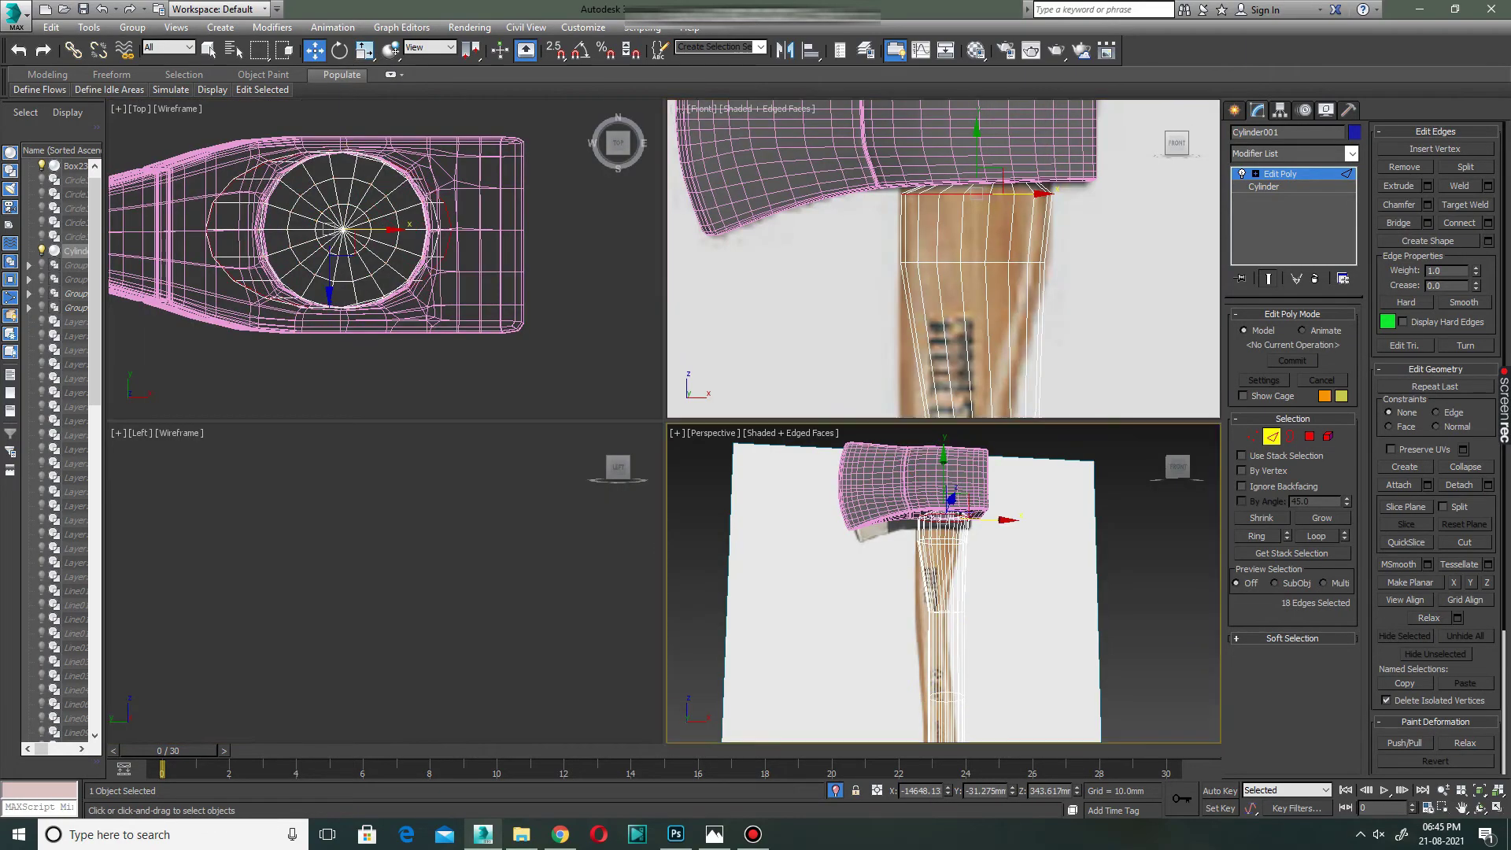
{"action": "key", "text": "alt+w"}
{"action": "mouse_move", "coordinate": [669, 417]}
{"action": "middle_mouse_down", "text": "alt"}
{"action": "mouse_move", "coordinate": [669, 339]}
{"action": "mouse_move", "coordinate": [661, 414]}
{"action": "middle_mouse_up", "text": "alt"}
{"action": "scroll", "coordinate": [669, 315], "scroll_direction": "up", "scroll_amount": 2}
{"action": "scroll", "coordinate": [668, 314], "scroll_direction": "up", "scroll_amount": 2}
{"action": "scroll", "coordinate": [668, 321], "scroll_direction": "up", "scroll_amount": 2}
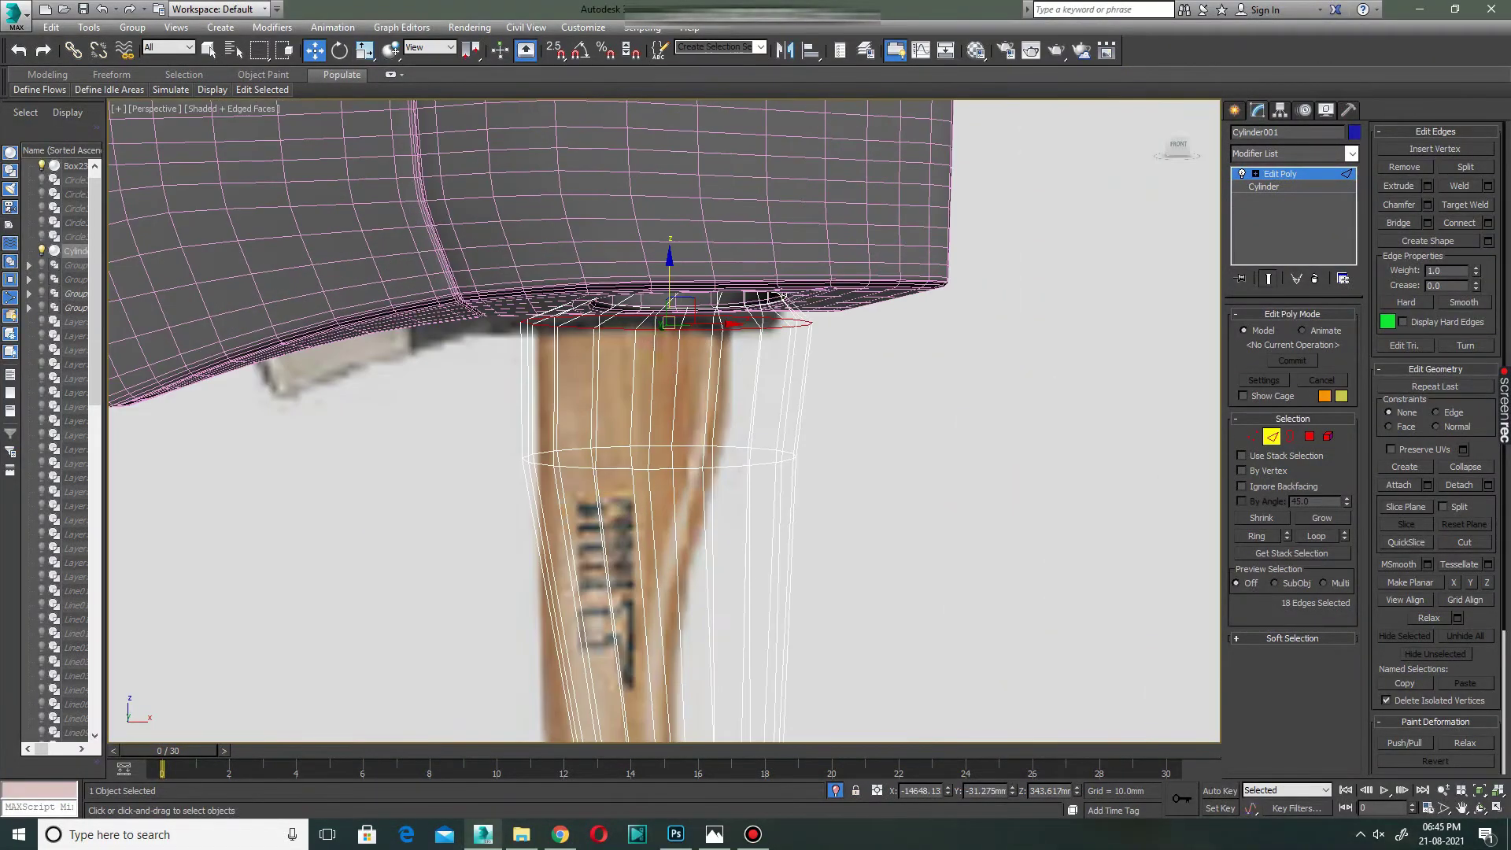
{"action": "left_click_drag", "start_coordinate": [670, 283], "coordinate": [670, 279]}
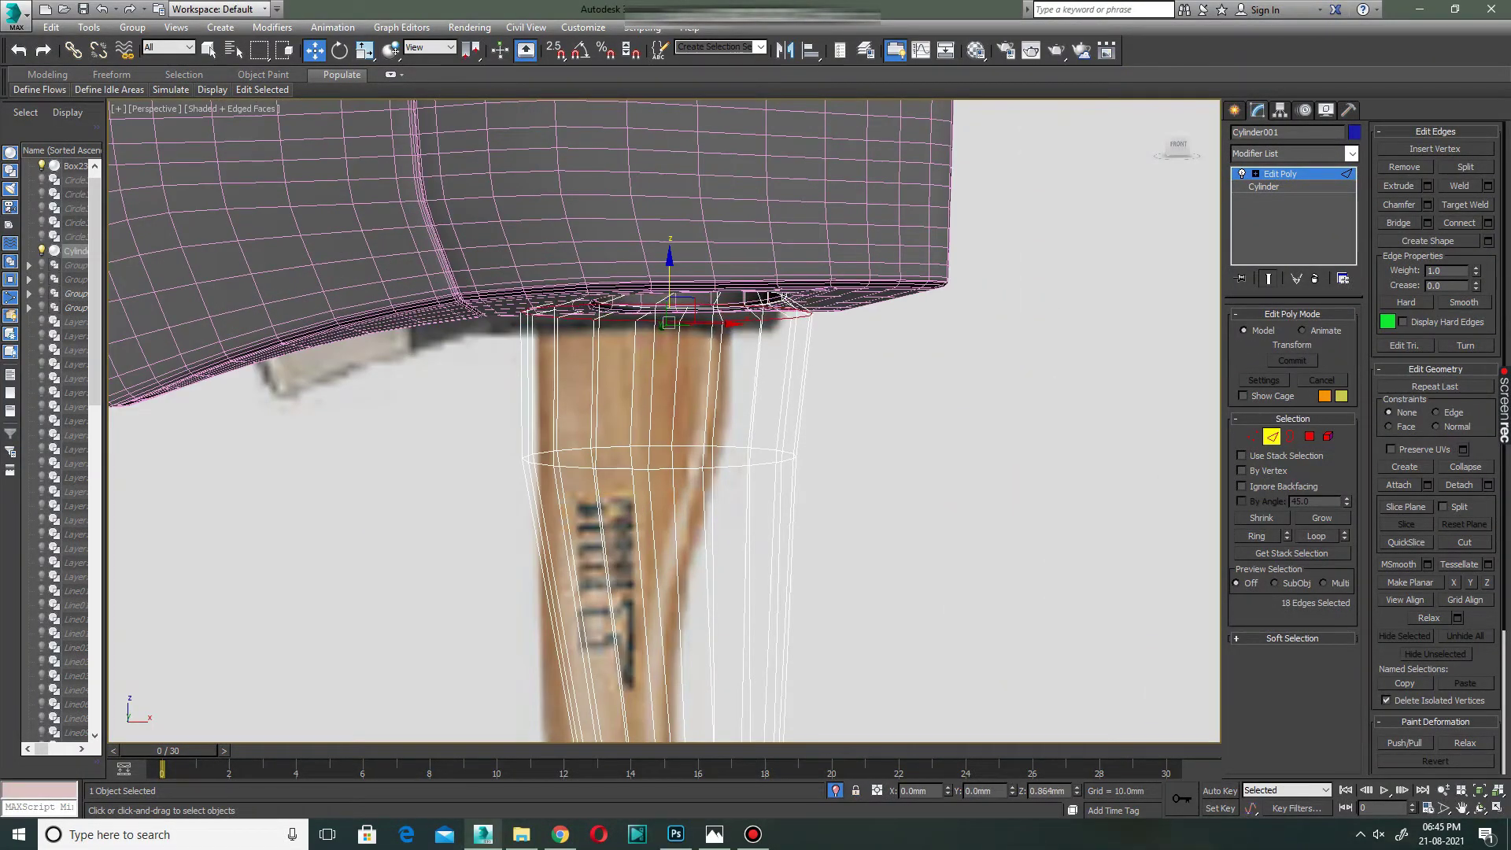
Nudge the top loop into place in Front view and recheck the fit in Perspective.
{"action": "key", "text": "alt+w"}
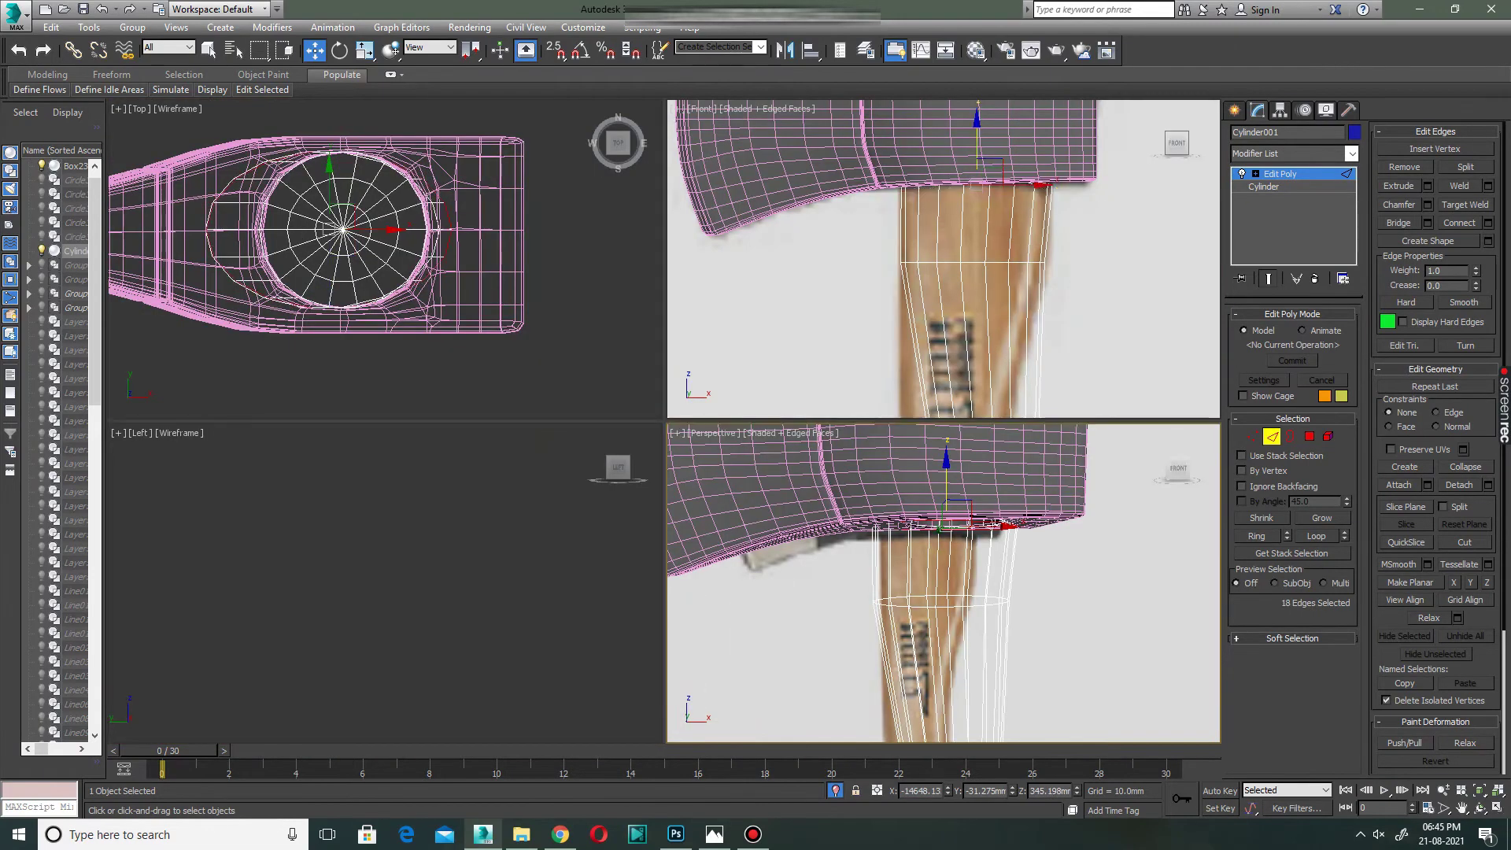
{"action": "key", "text": "f"}
{"action": "key", "text": "alt+w"}
{"action": "left_click_drag", "start_coordinate": [731, 217], "coordinate": [731, 215]}
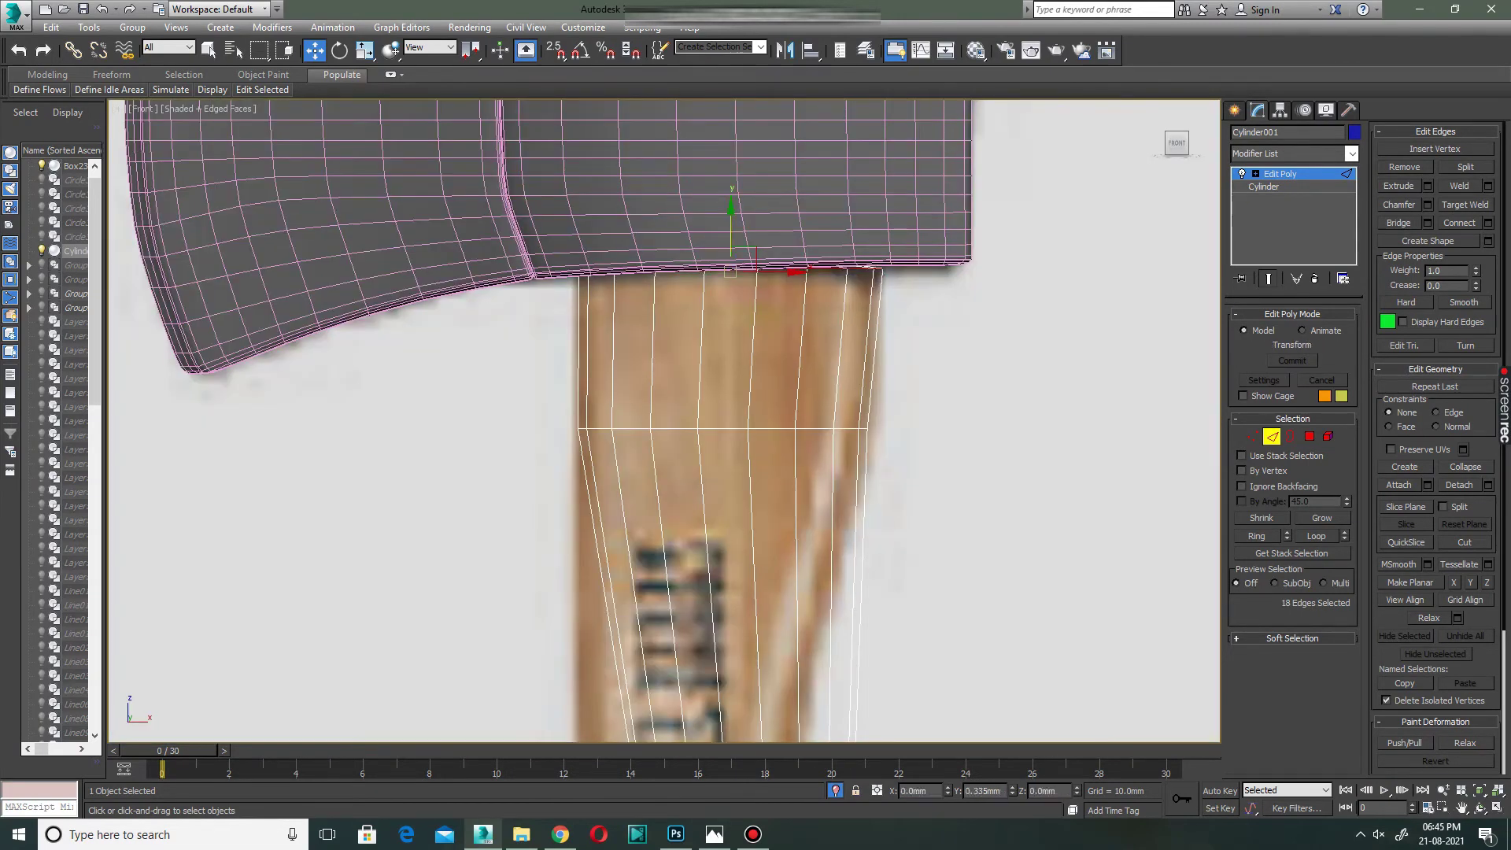
{"action": "key", "text": "alt+w"}
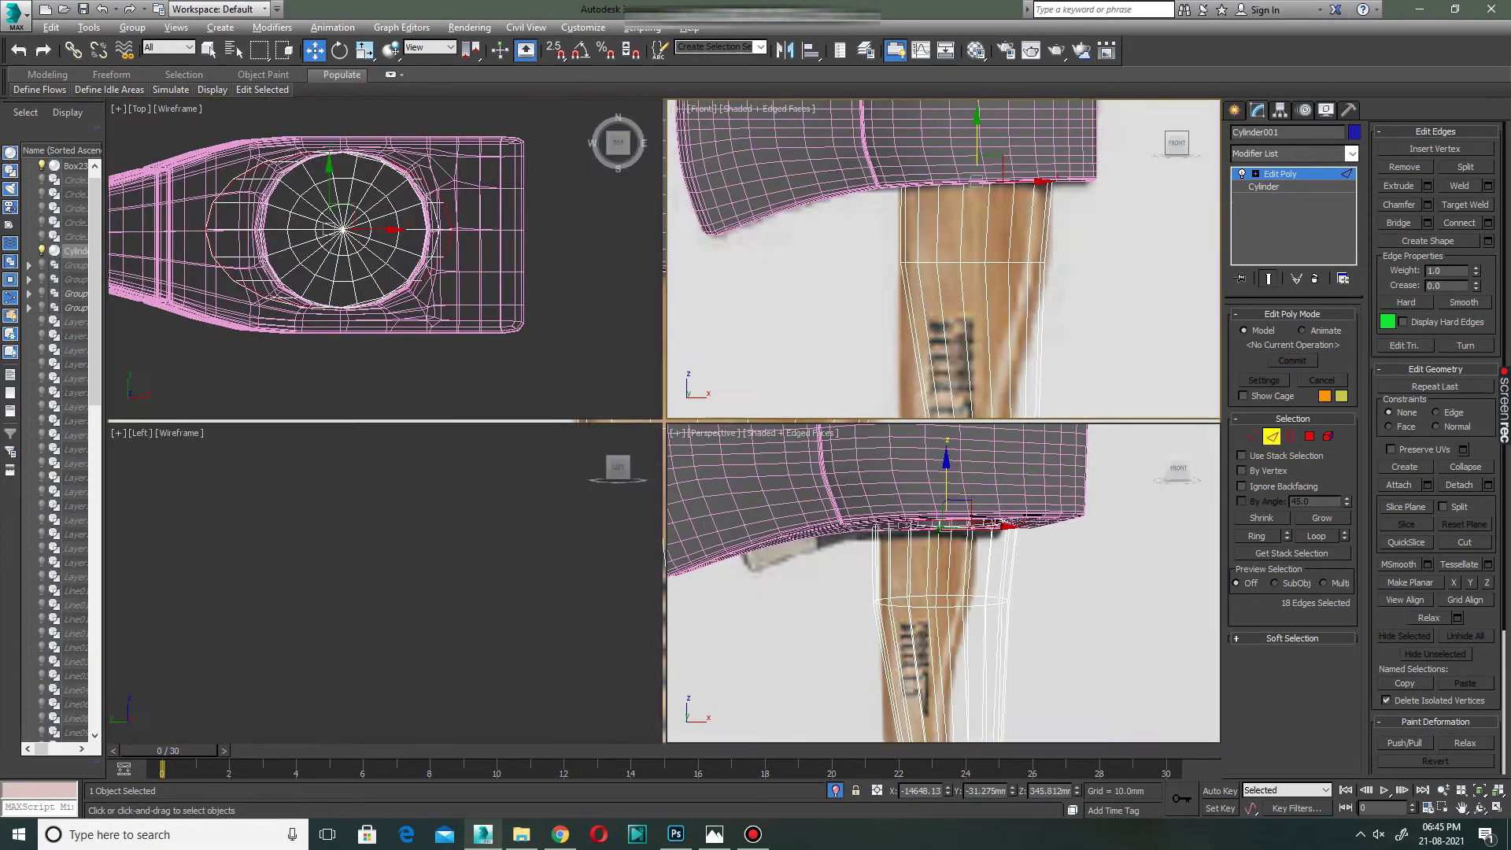
{"action": "key", "text": "p"}
{"action": "key", "text": "alt+w"}
{"action": "key", "text": "alt+w"}
{"action": "key", "text": "f"}
{"action": "key", "text": "alt+w"}
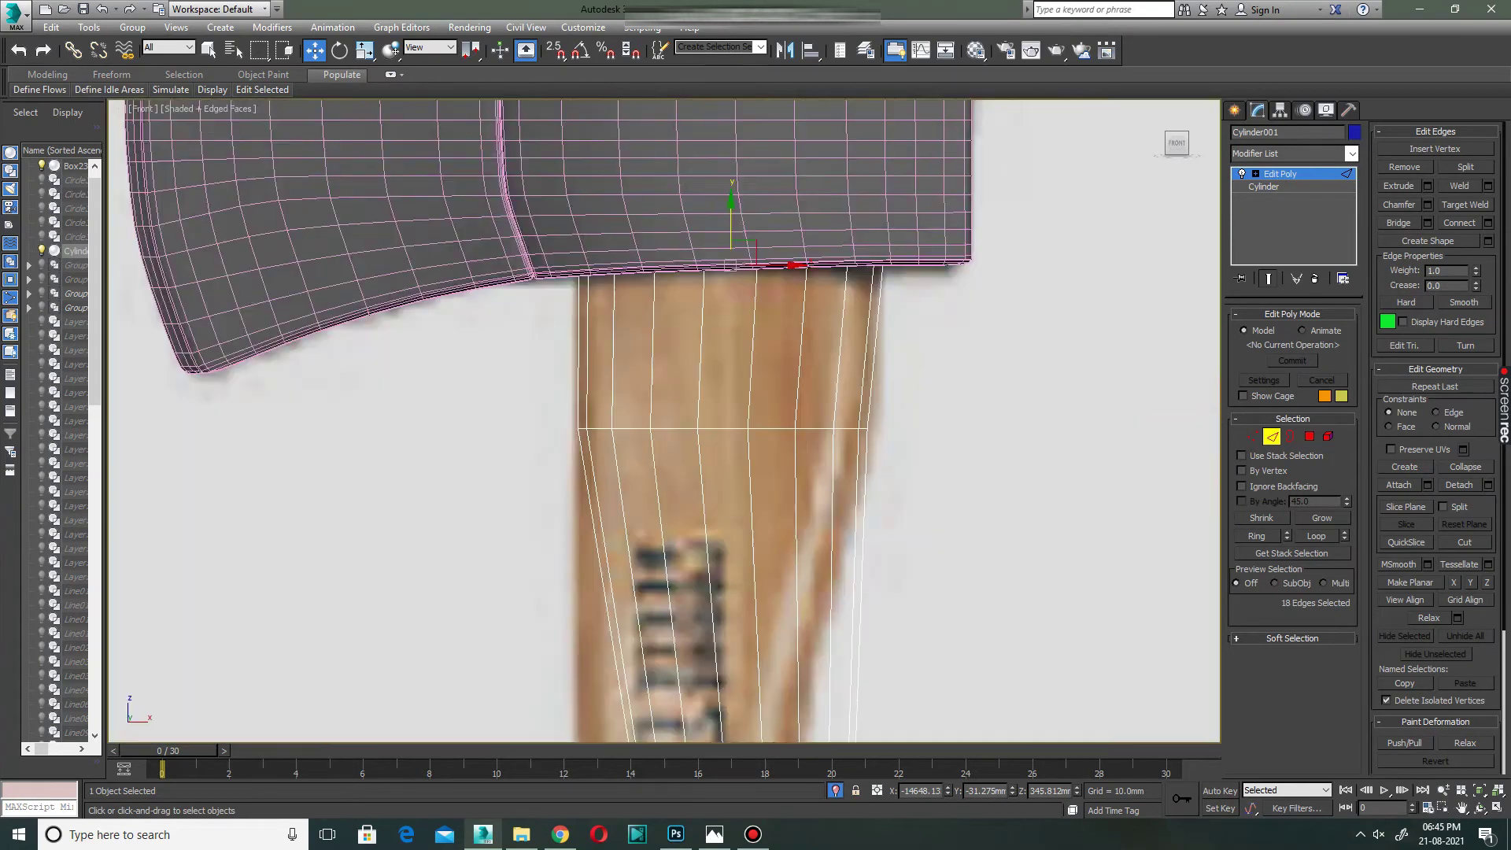
{"action": "scroll", "coordinate": [787, 272], "scroll_direction": "down", "scroll_amount": 5}
{"action": "scroll", "coordinate": [692, 401], "scroll_direction": "up", "scroll_amount": 3}
{"action": "scroll", "coordinate": [642, 455], "scroll_direction": "up", "scroll_amount": 2}
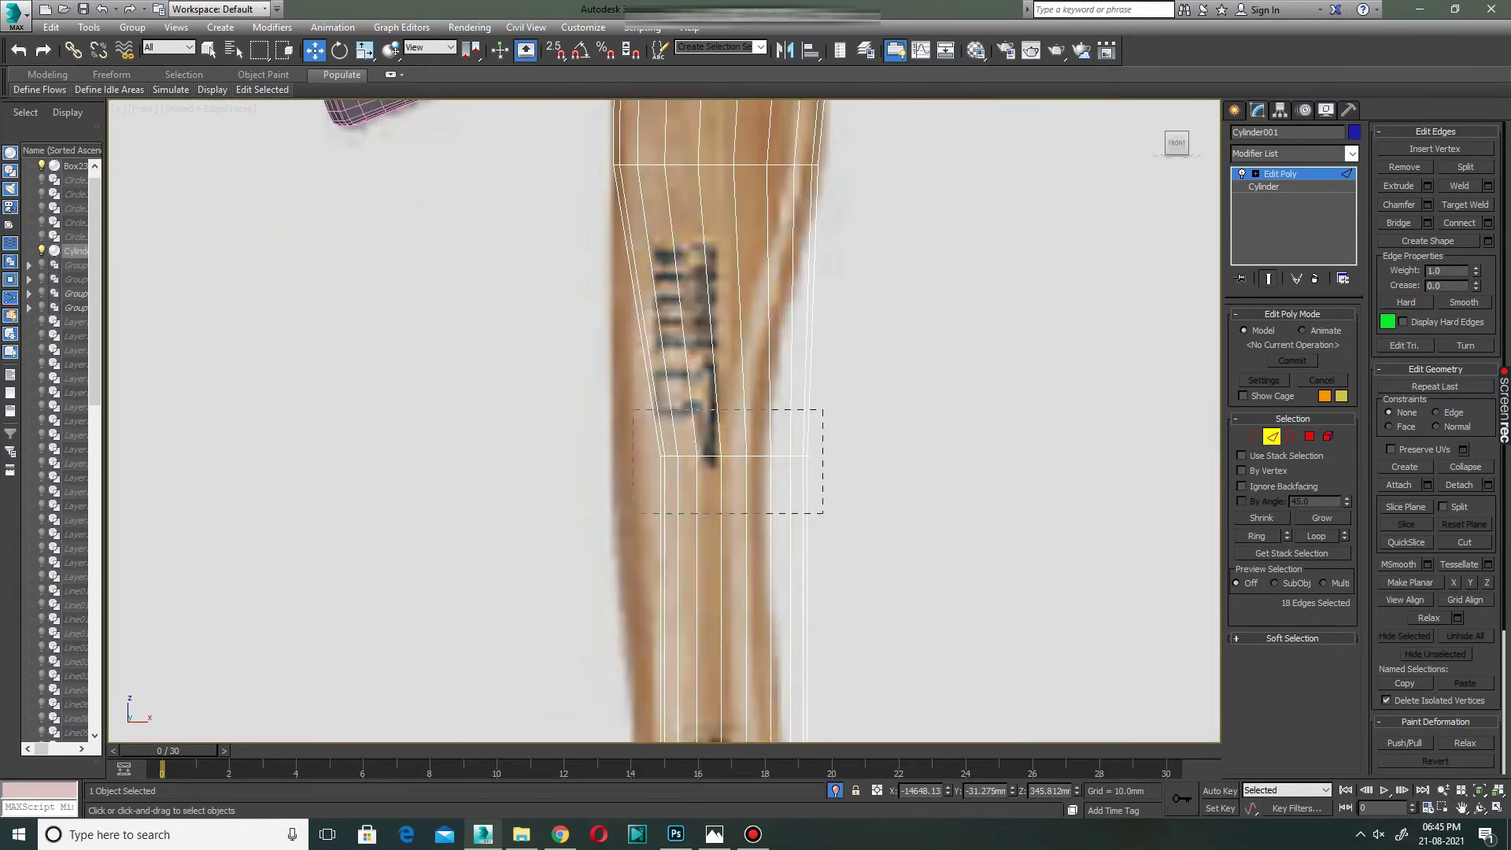
Shift the lower vertex loop to follow the handle and frame the handle's bottom.
{"action": "left_click_drag", "start_coordinate": [634, 410], "coordinate": [823, 513]}
{"action": "key", "text": "1"}
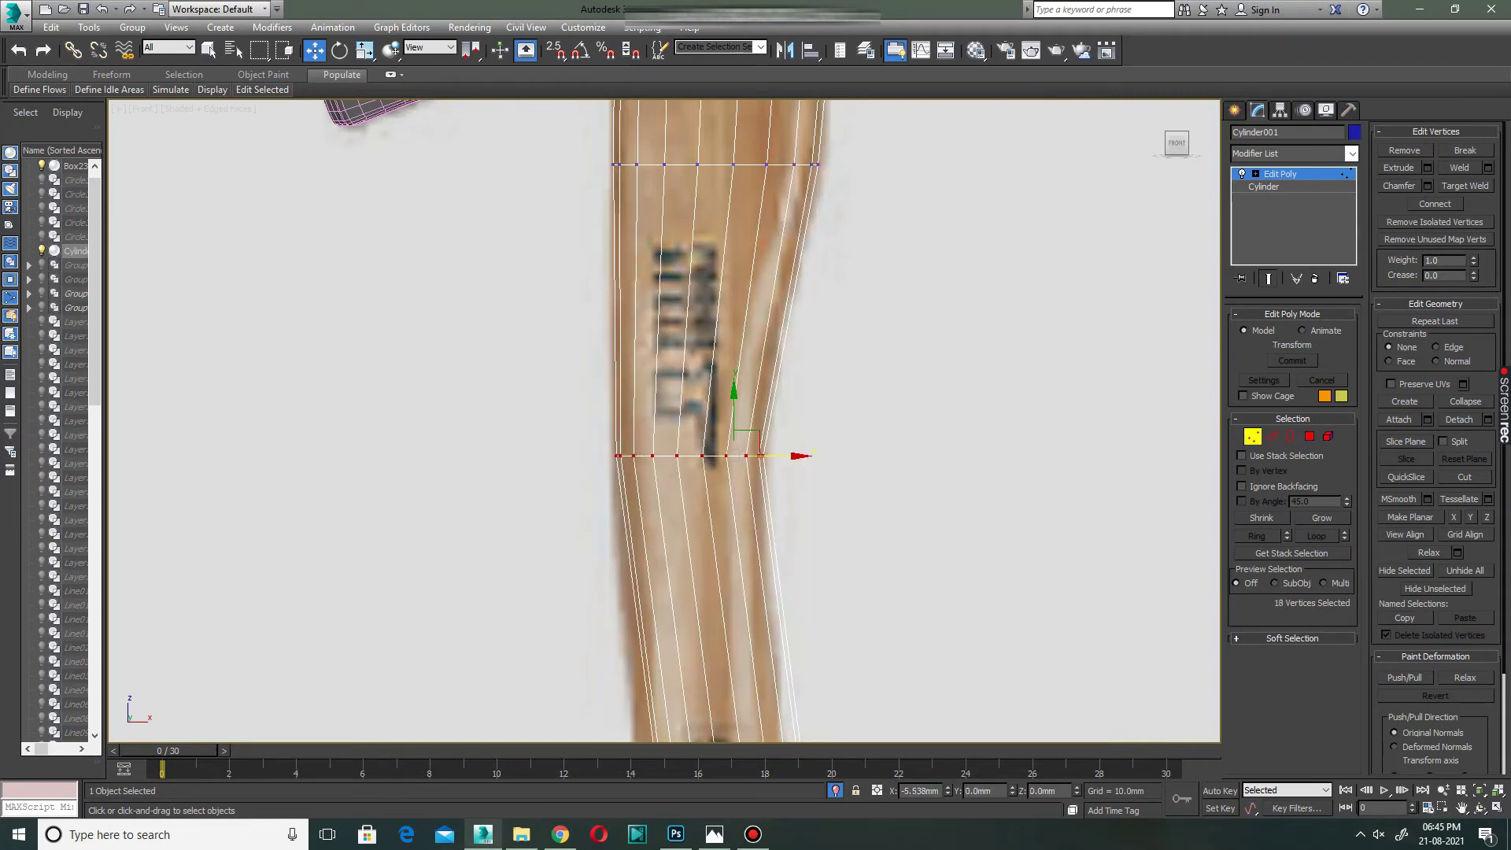
{"action": "scroll", "coordinate": [709, 354], "scroll_direction": "down", "scroll_amount": 2}
{"action": "scroll", "coordinate": [712, 441], "scroll_direction": "up", "scroll_amount": 2}
{"action": "mouse_move", "coordinate": [630, 405]}
{"action": "left_mouse_down"}
{"action": "mouse_move", "coordinate": [767, 472]}
{"action": "mouse_move", "coordinate": [755, 455]}
{"action": "left_mouse_up"}
{"action": "key", "text": "shift+f"}
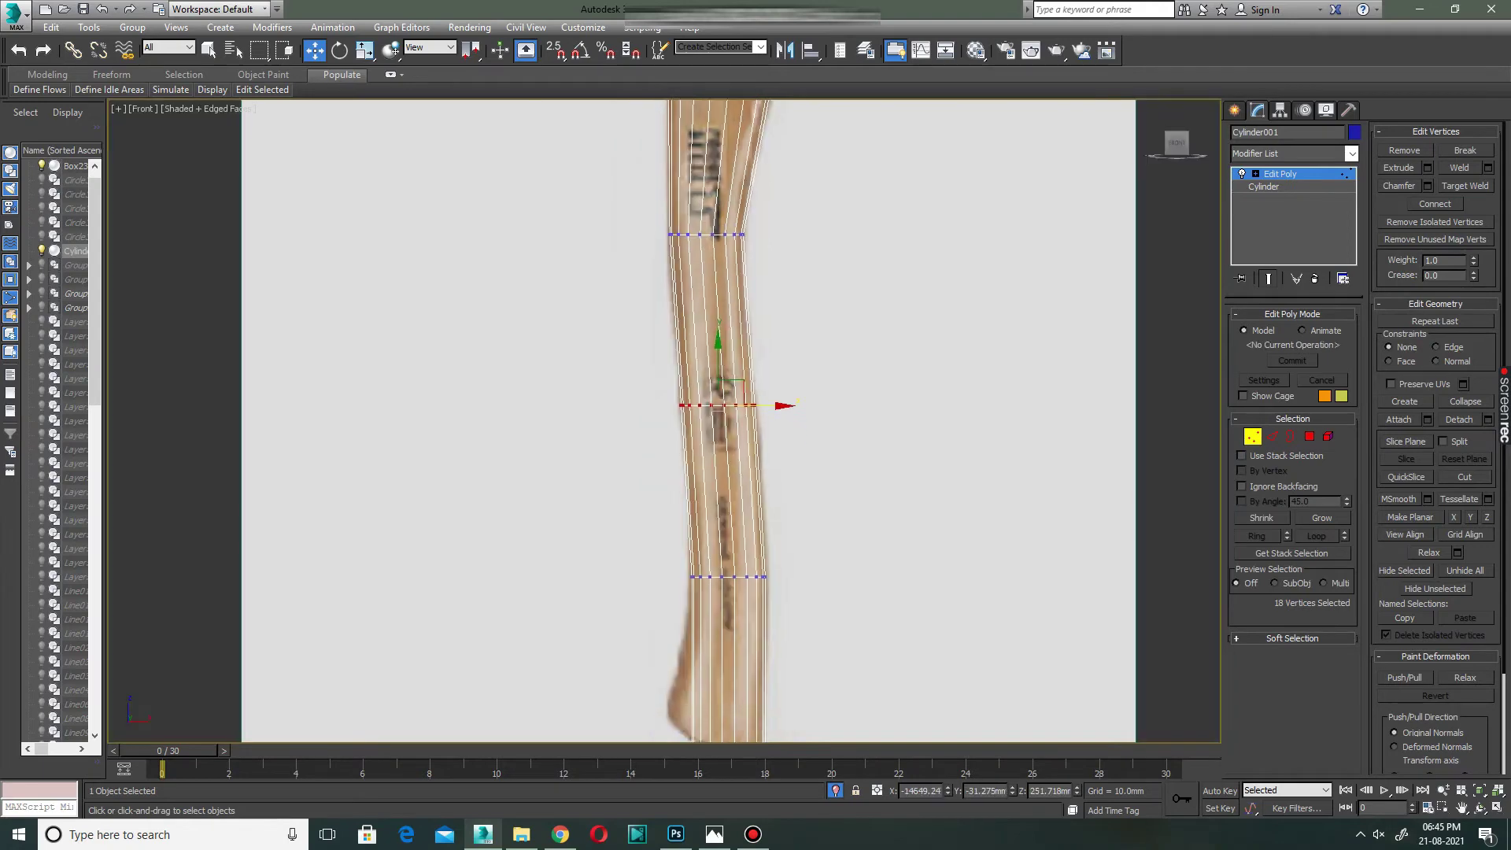
{"action": "key", "text": "shift+f"}
{"action": "scroll", "coordinate": [708, 551], "scroll_direction": "up", "scroll_amount": 2}
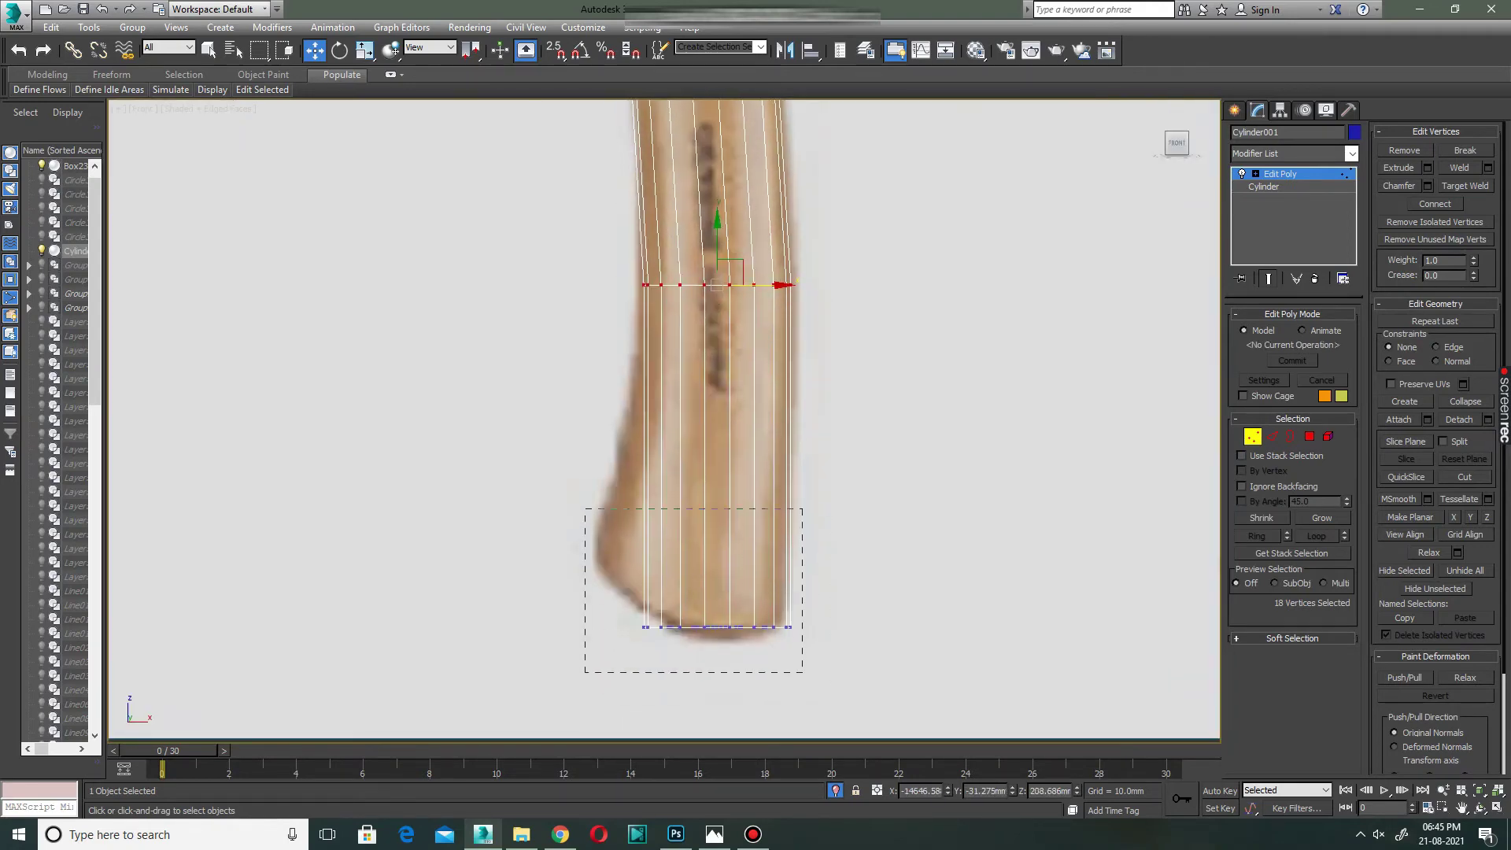
Raise, widen and shift the bottom vertex loop to match the handle's end.
{"action": "mouse_move", "coordinate": [590, 498]}
{"action": "left_mouse_down"}
{"action": "mouse_move", "coordinate": [799, 668]}
{"action": "mouse_move", "coordinate": [736, 627]}
{"action": "mouse_move", "coordinate": [754, 661]}
{"action": "left_mouse_up"}
{"action": "key", "text": "e"}
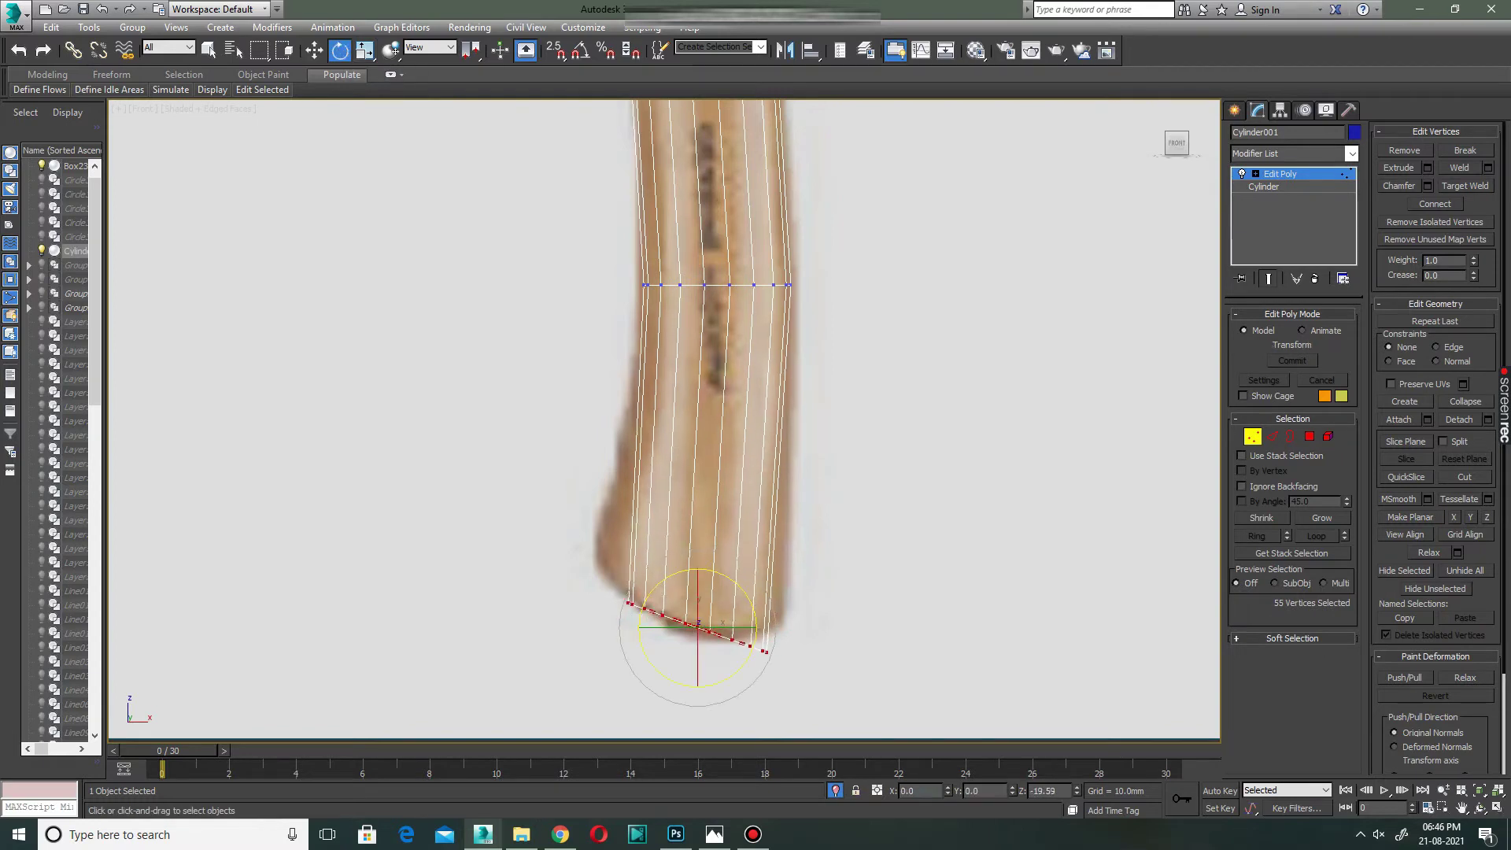
{"action": "key", "text": "w"}
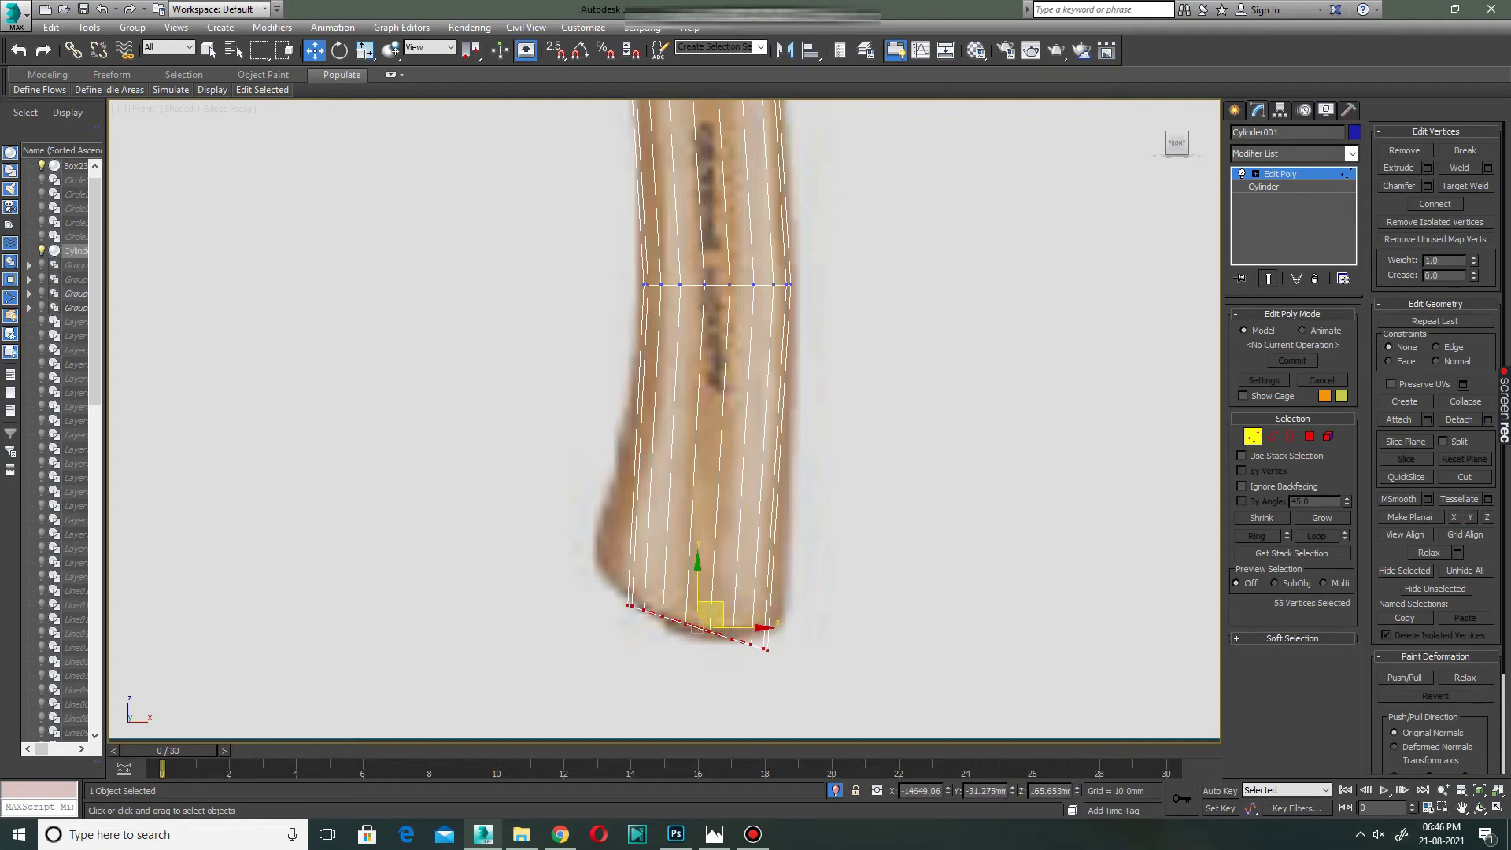
{"action": "mouse_move", "coordinate": [698, 613]}
{"action": "left_mouse_down"}
{"action": "mouse_move", "coordinate": [698, 587]}
{"action": "mouse_move", "coordinate": [698, 608]}
{"action": "left_mouse_up"}
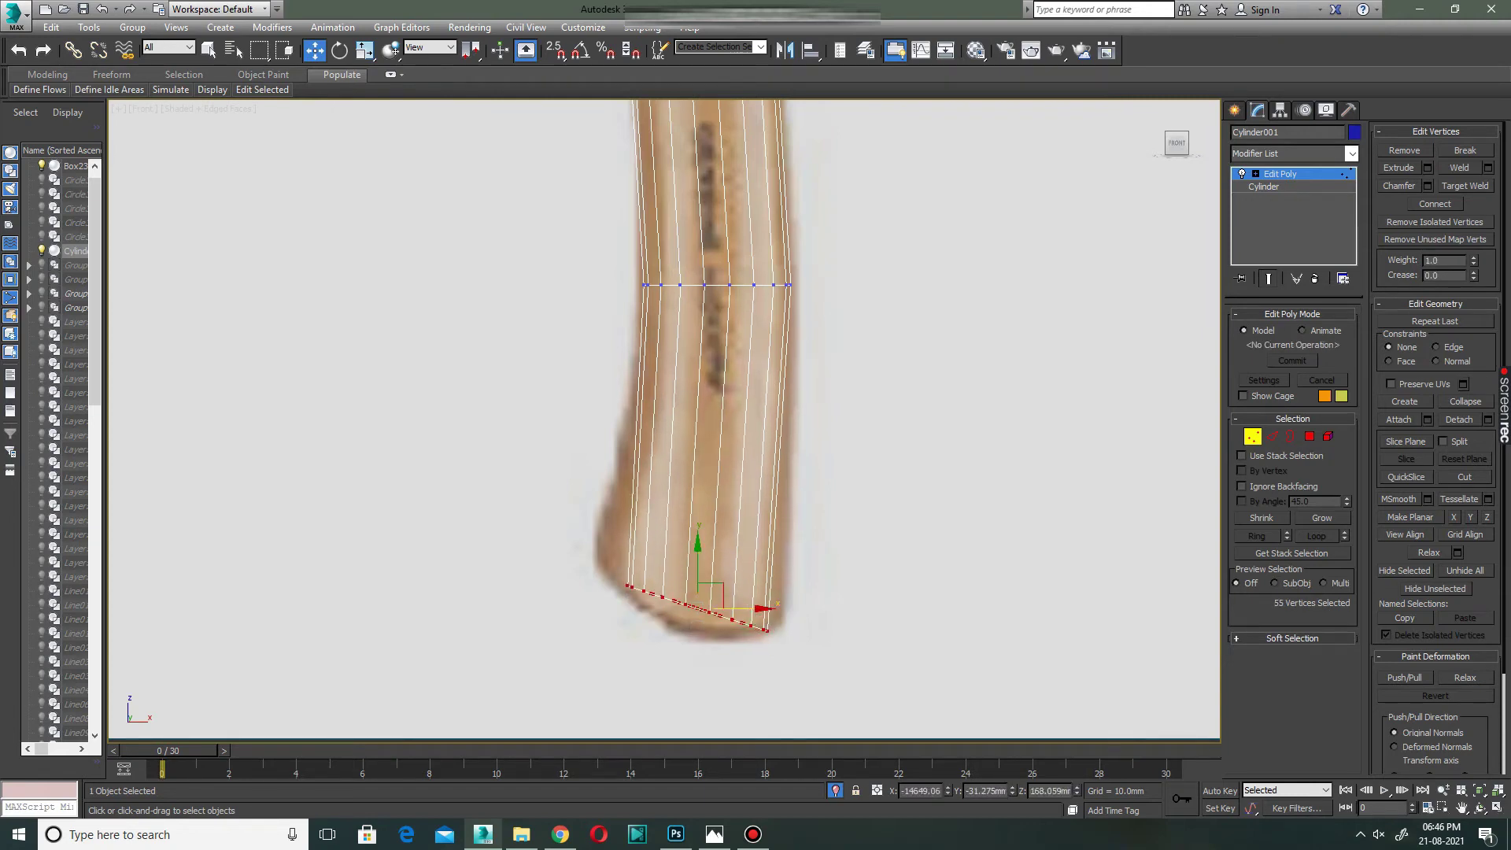
{"action": "key", "text": "r"}
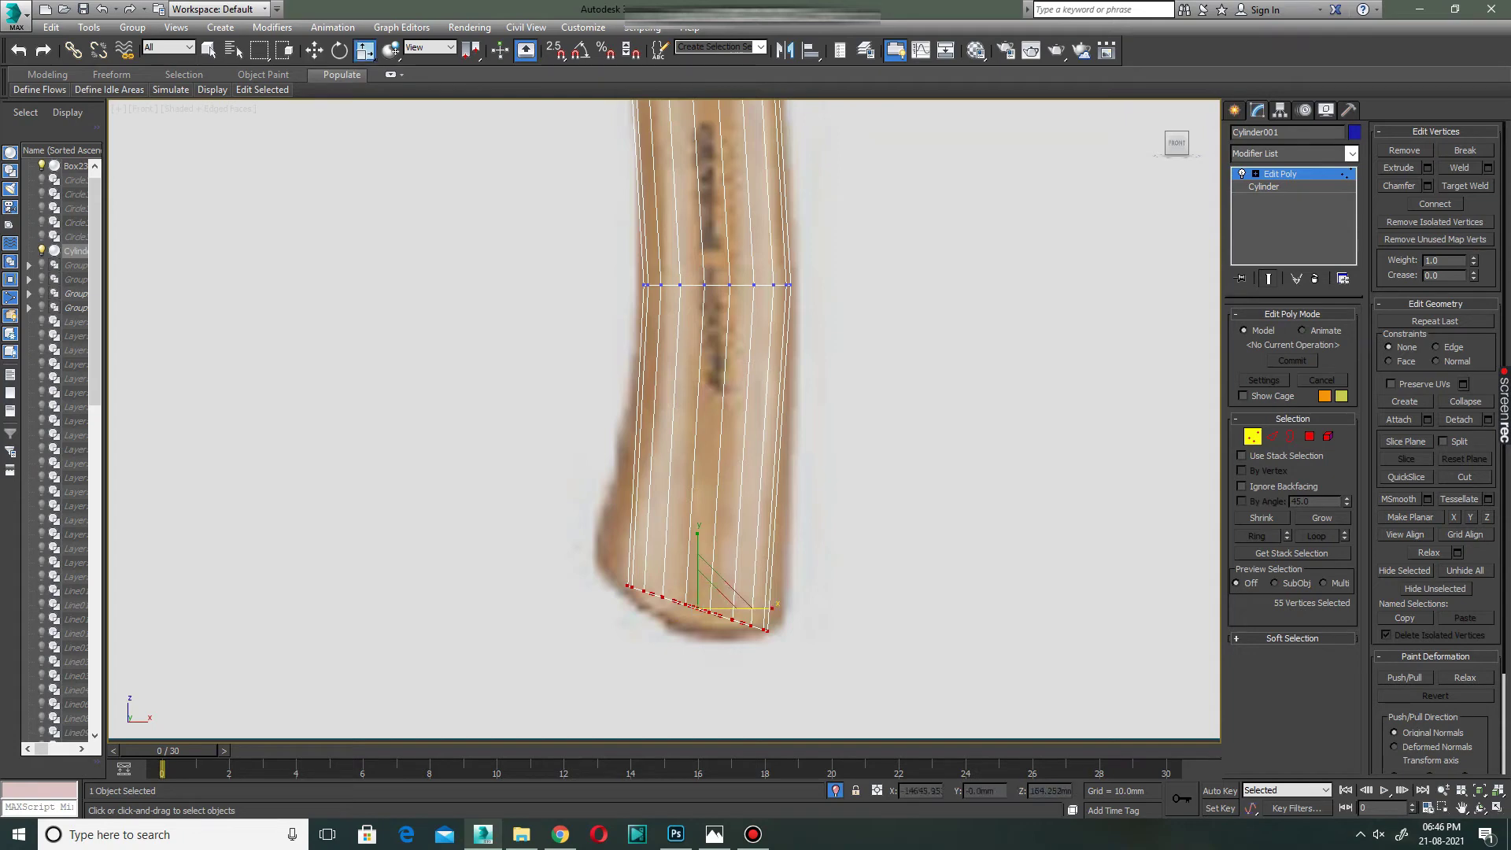
{"action": "left_click_drag", "start_coordinate": [708, 594], "coordinate": [708, 560]}
{"action": "key", "text": "w"}
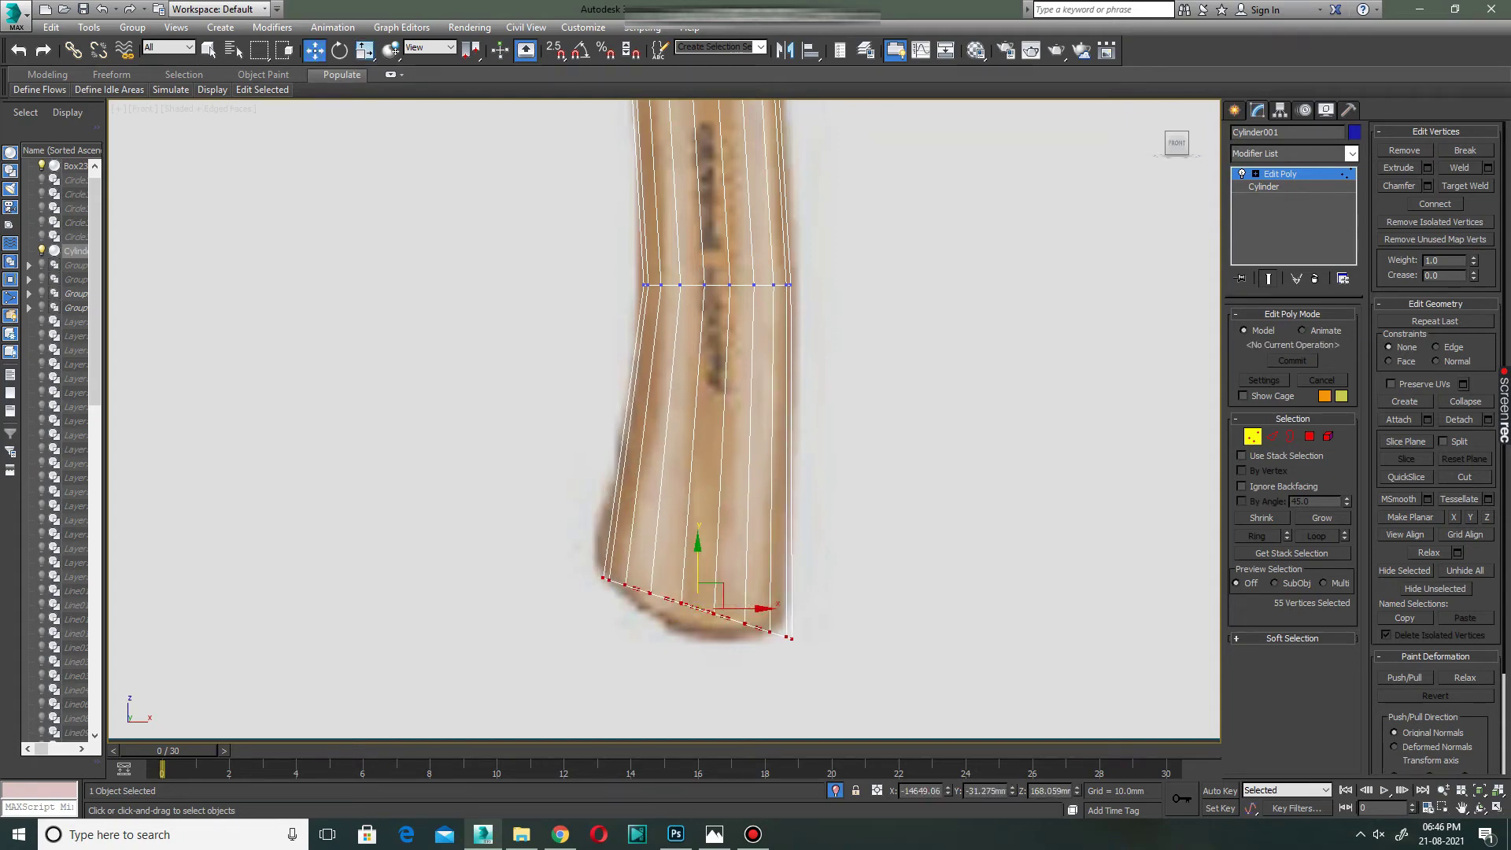
{"action": "left_click_drag", "start_coordinate": [744, 609], "coordinate": [734, 609]}
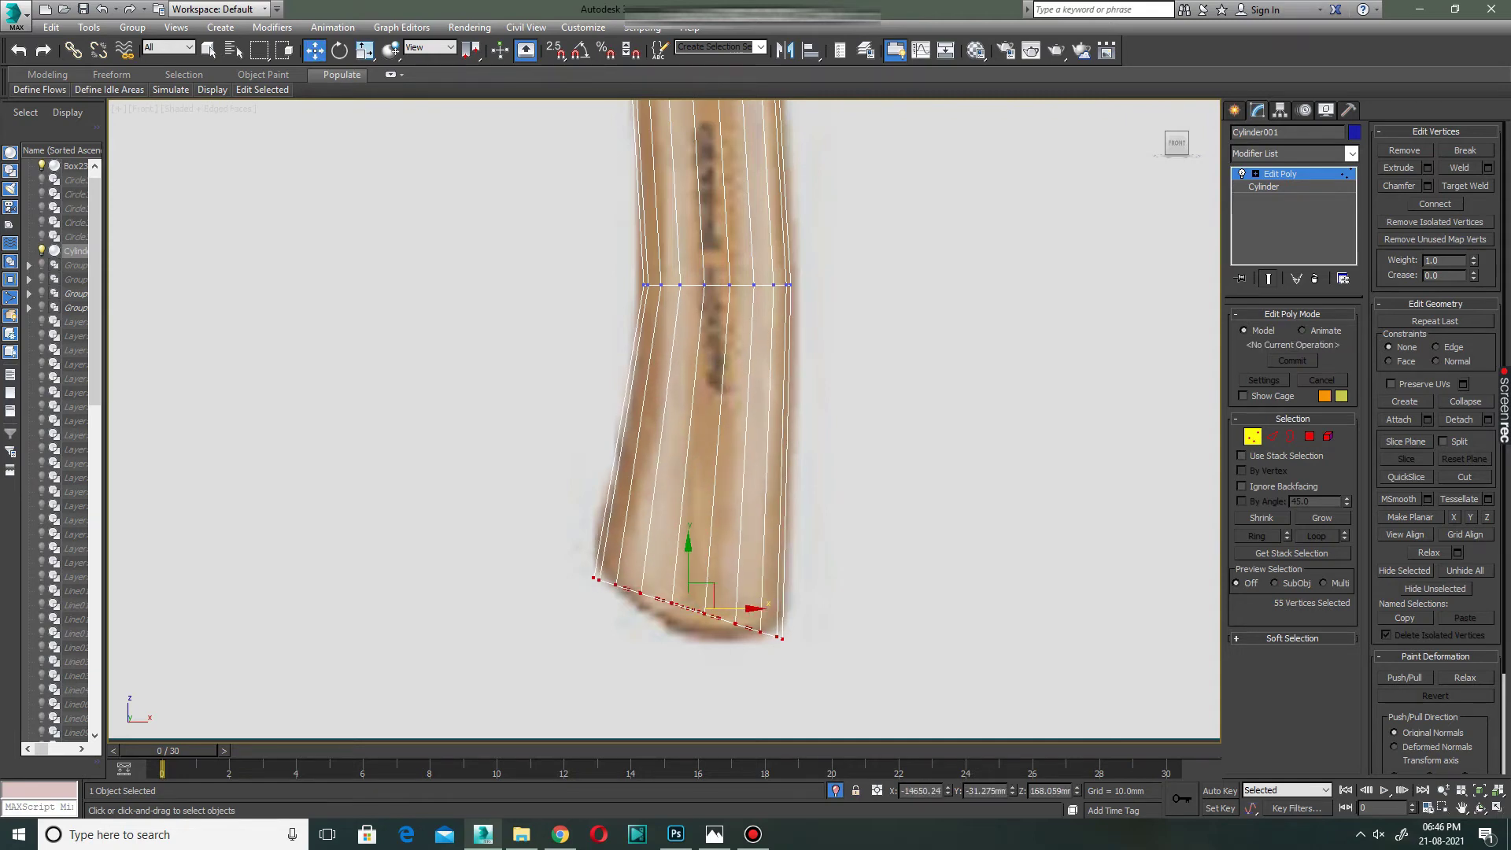
Connect a new edge loop near the handle's bottom end and scale it slightly inward.
{"action": "left_click", "coordinate": [1272, 436]}
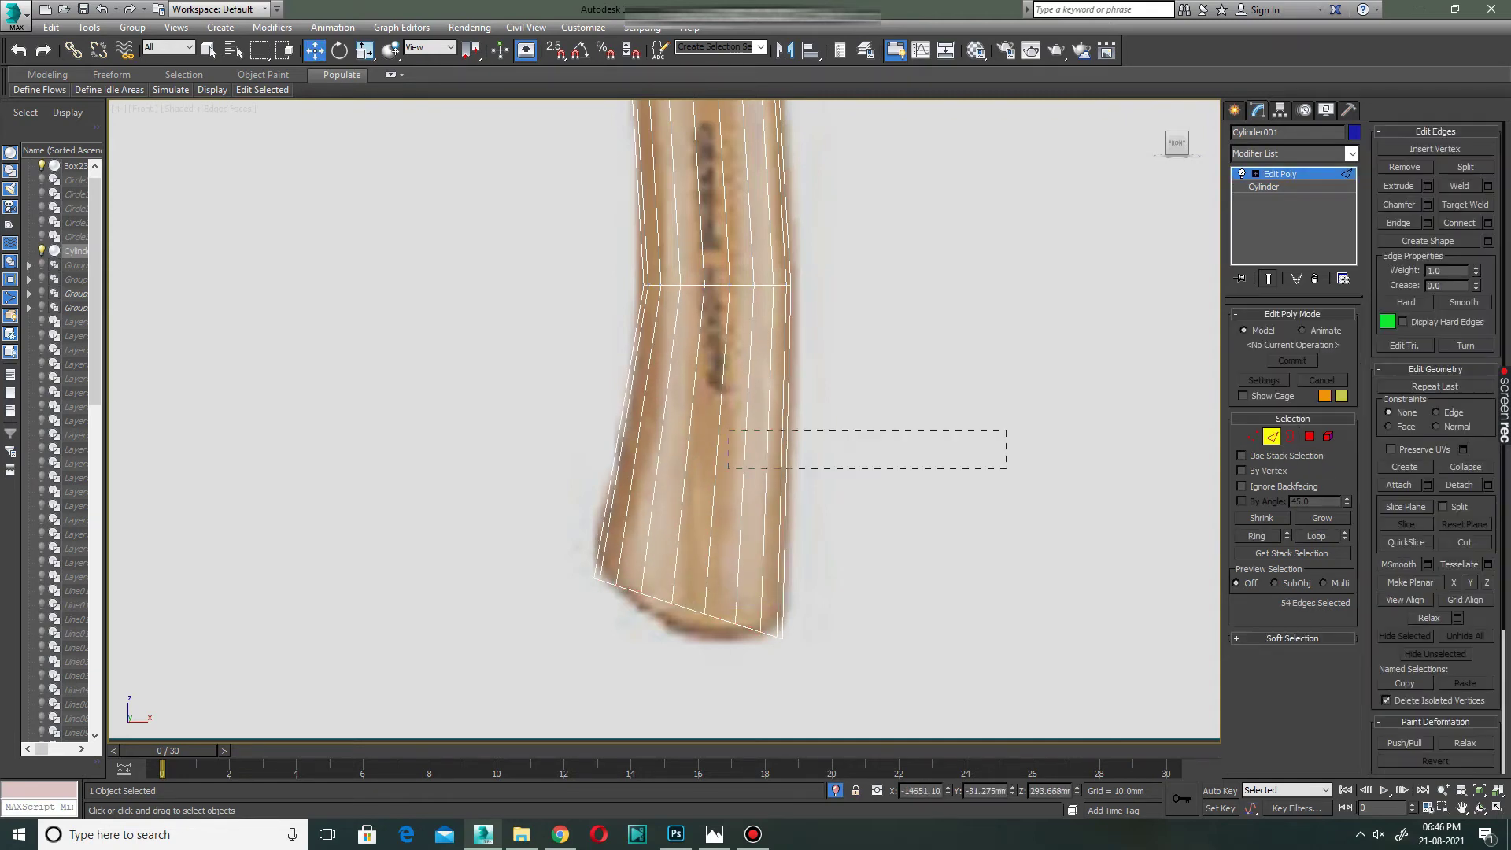
{"action": "left_click_drag", "start_coordinate": [1005, 422], "coordinate": [587, 465]}
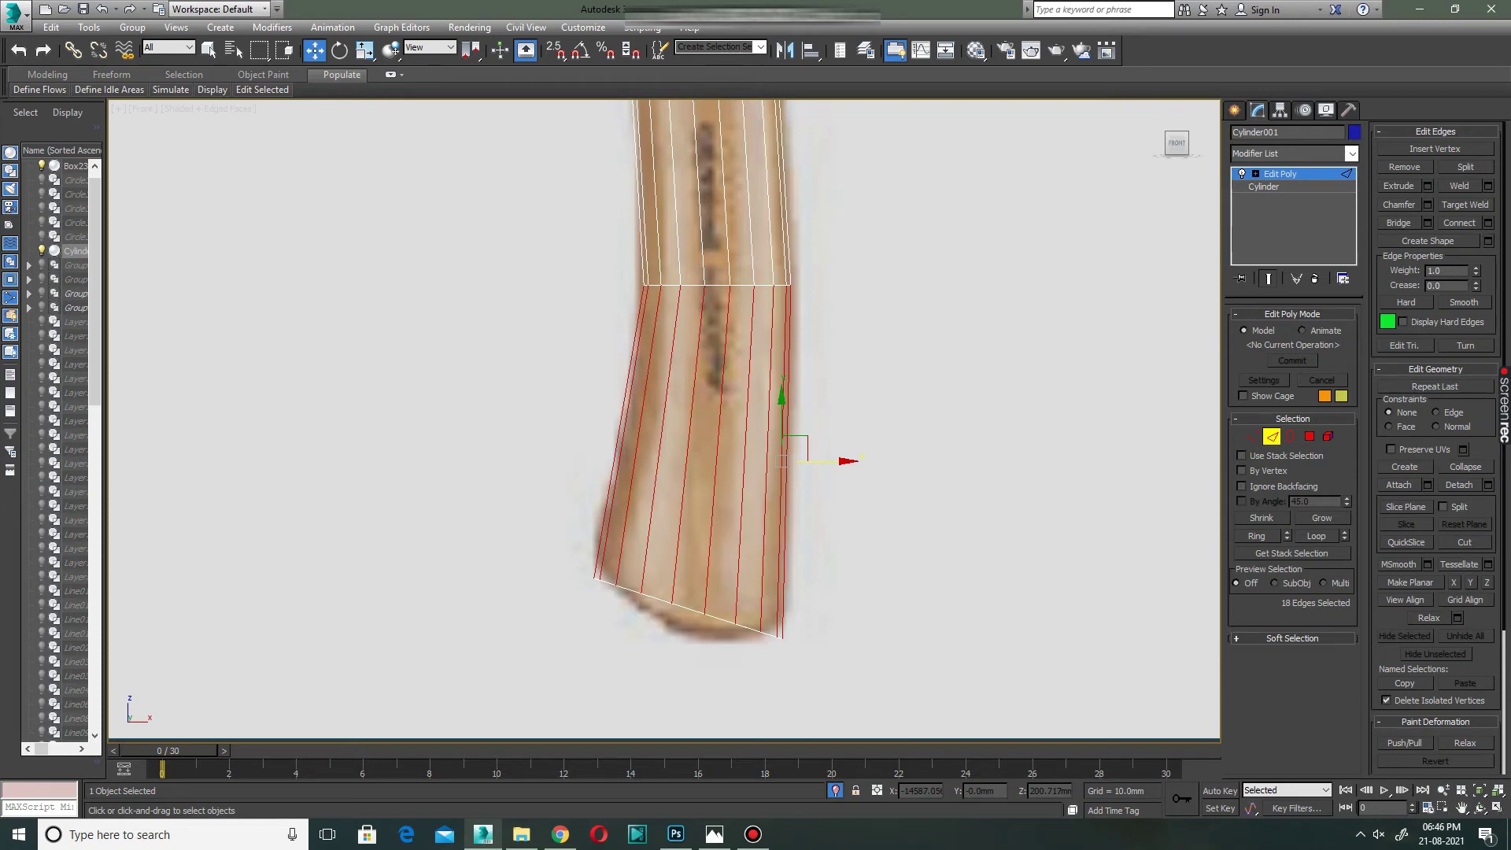
{"action": "left_click", "coordinate": [1487, 223]}
{"action": "left_click_drag", "start_coordinate": [675, 475], "coordinate": [675, 503]}
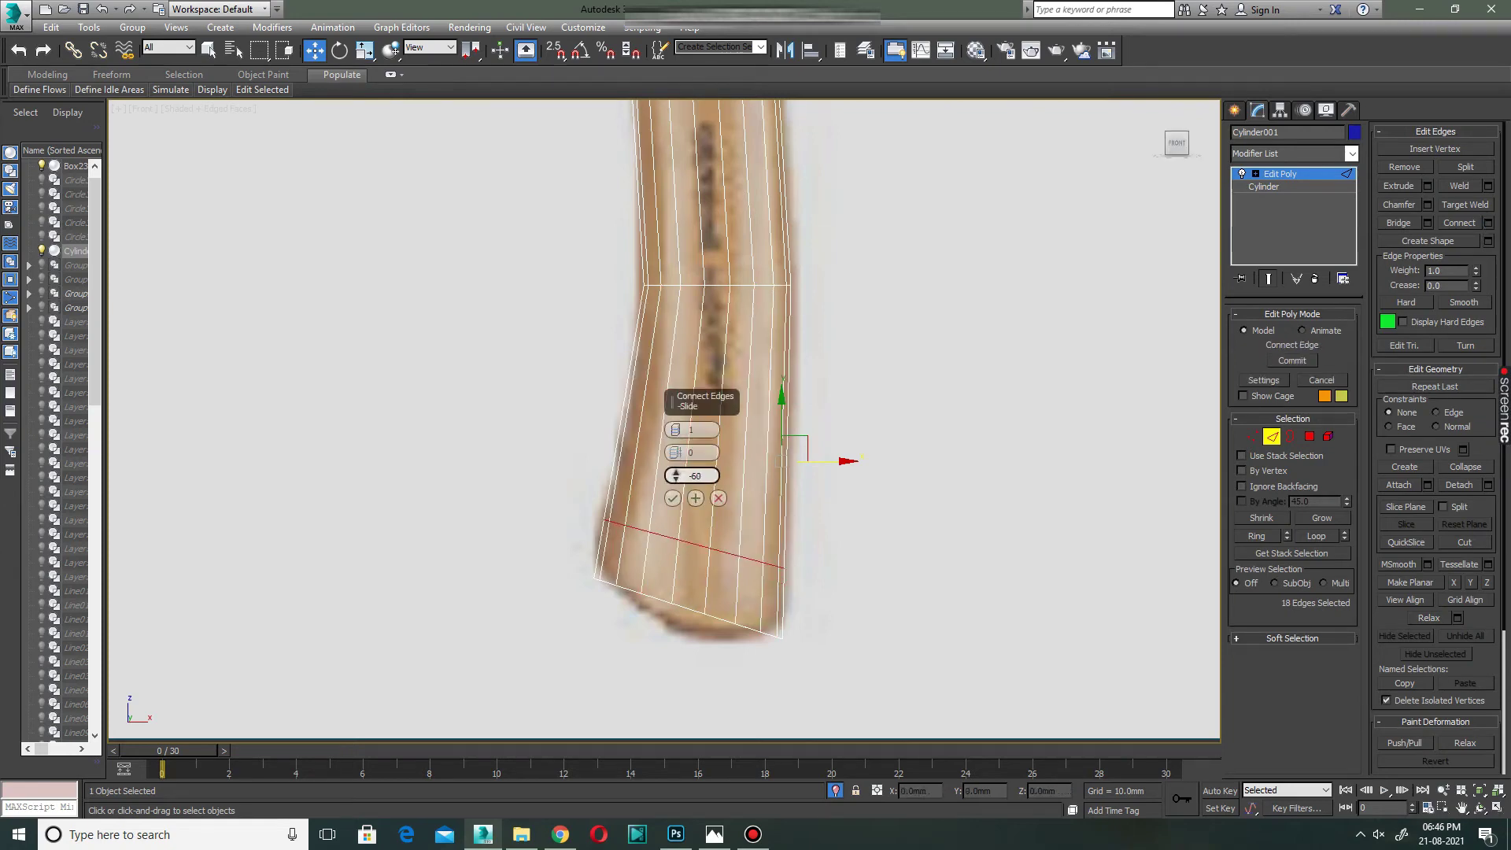
{"action": "left_click", "coordinate": [672, 498]}
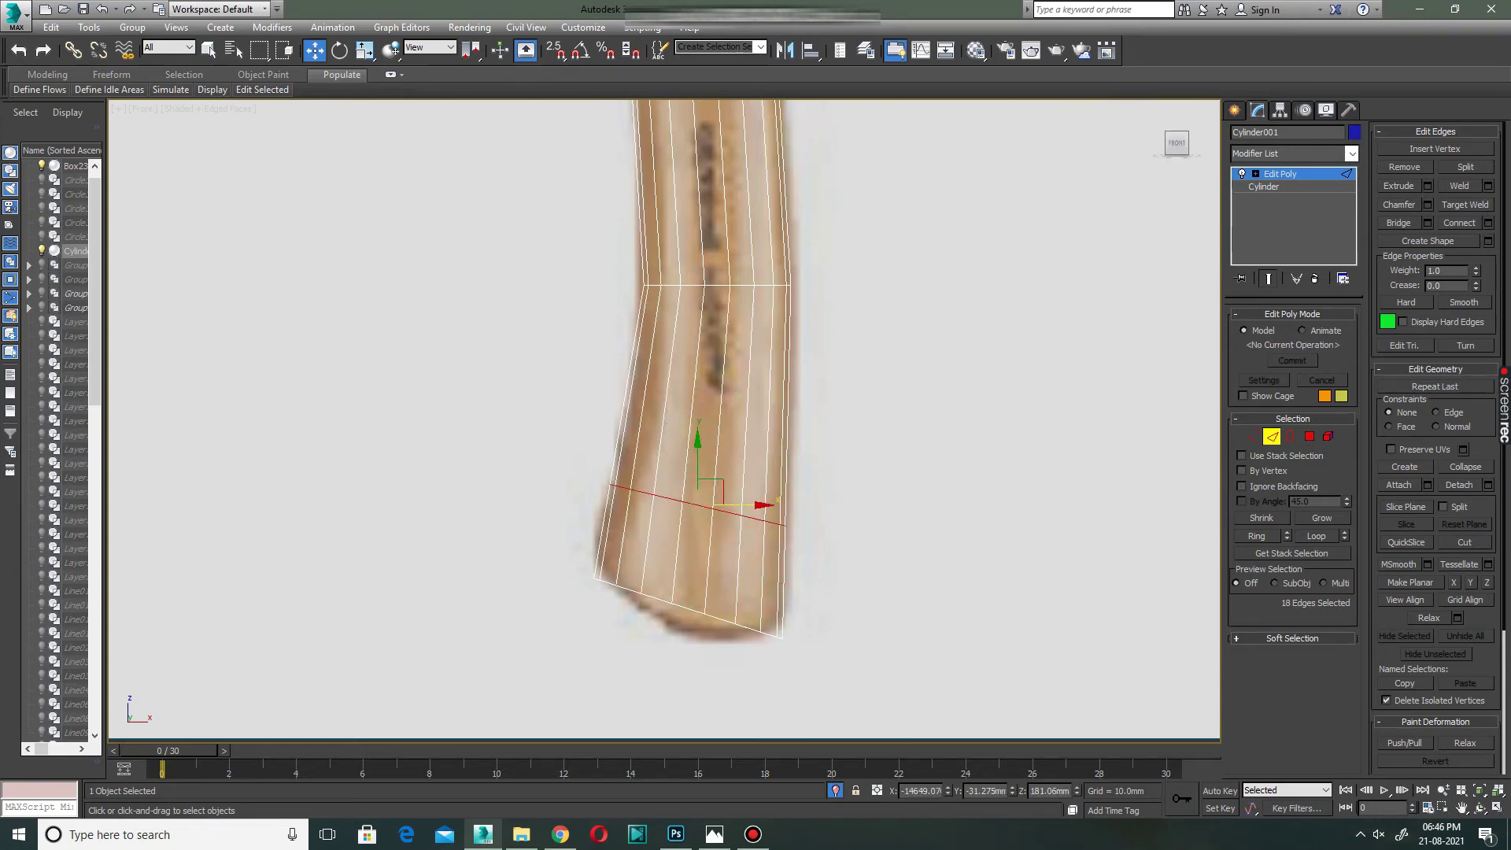
{"action": "left_click", "coordinate": [364, 50]}
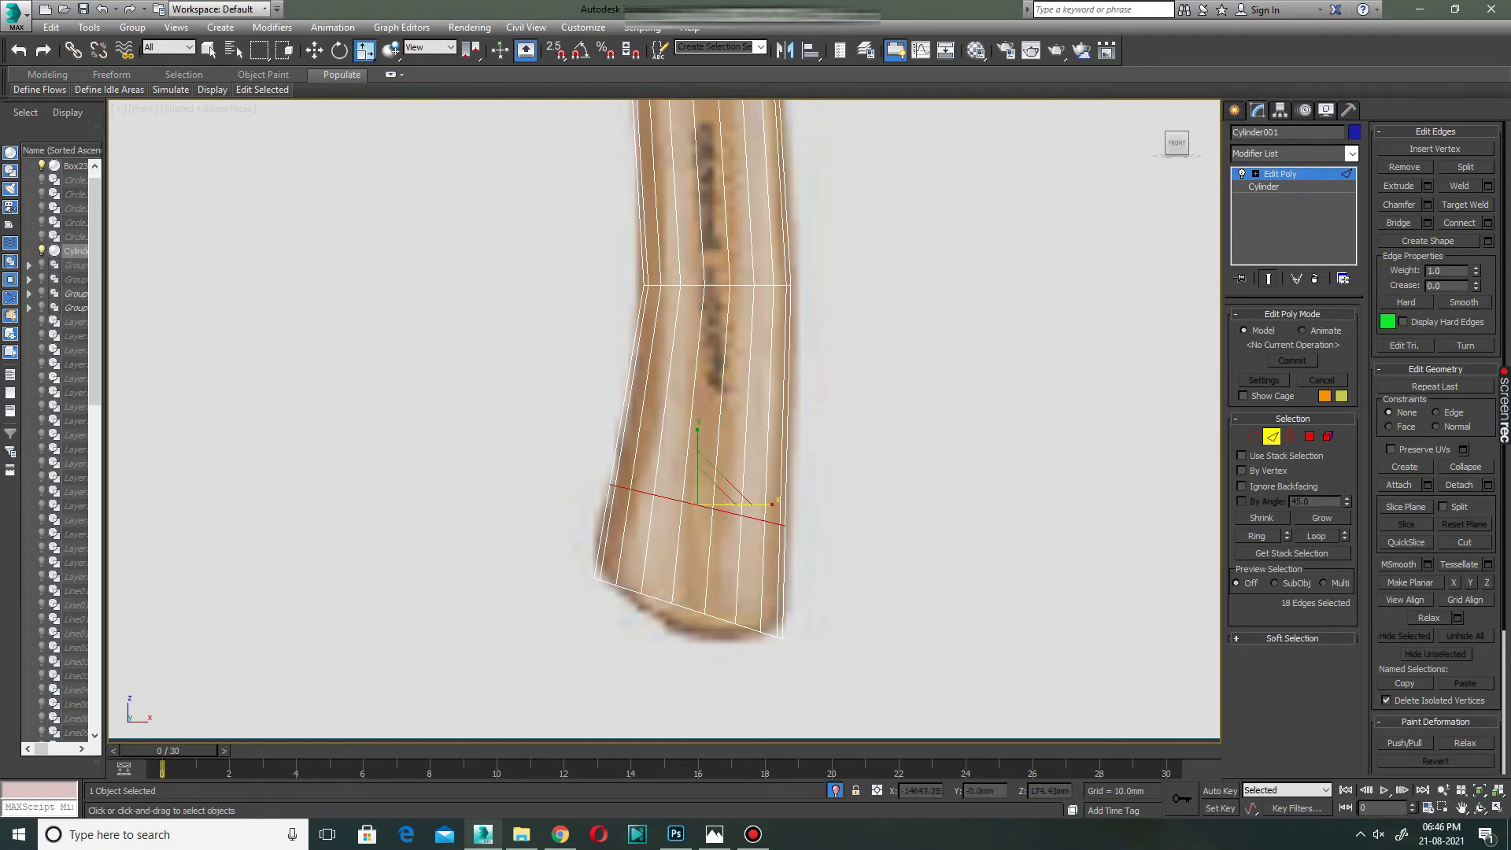
{"action": "left_click_drag", "start_coordinate": [708, 488], "coordinate": [708, 498]}
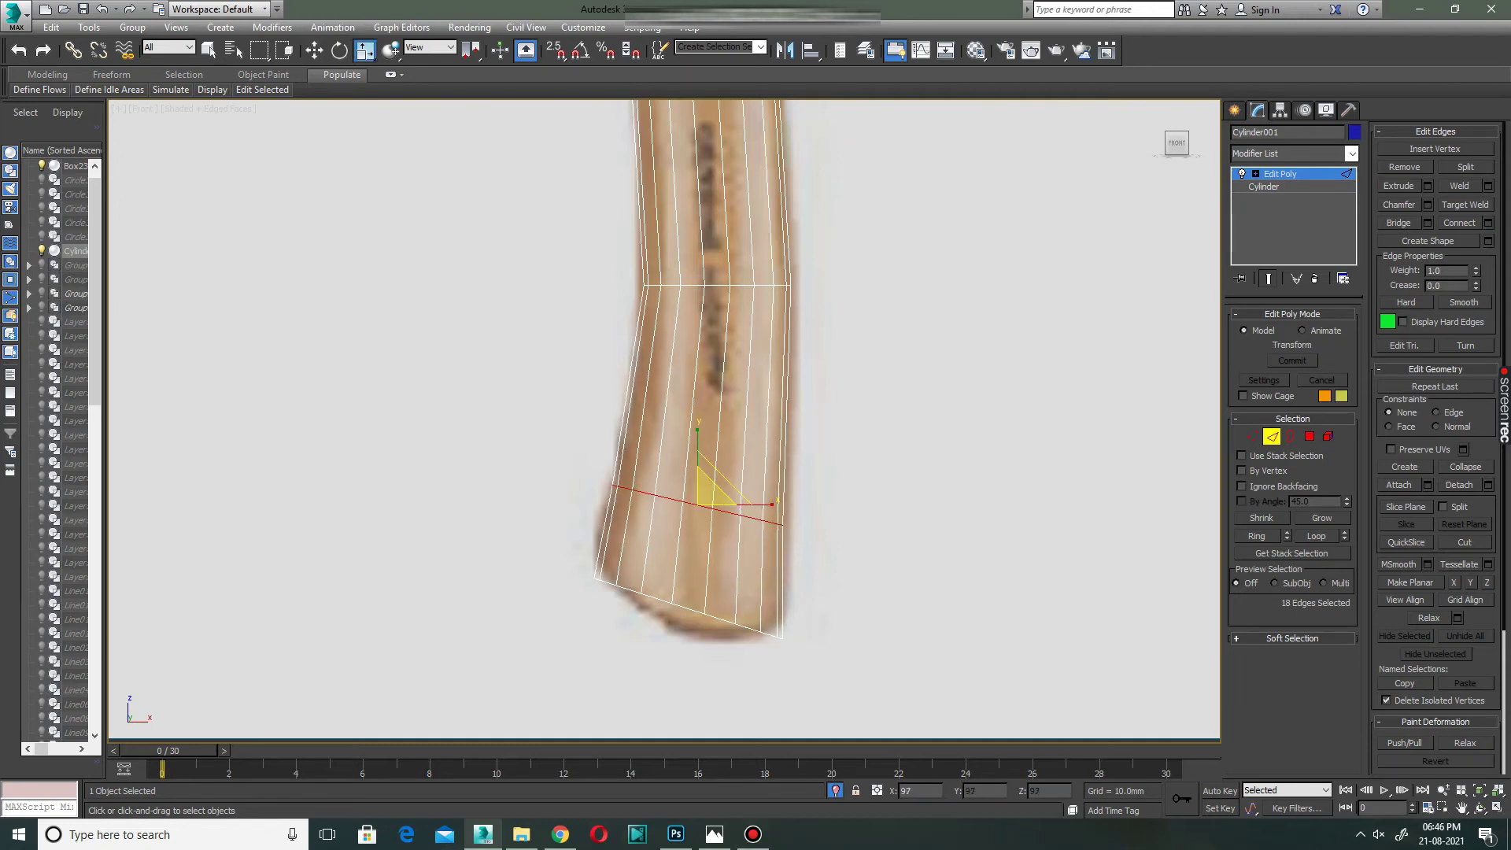
{"action": "middle_click_drag", "start_coordinate": [708, 487], "coordinate": [708, 427]}
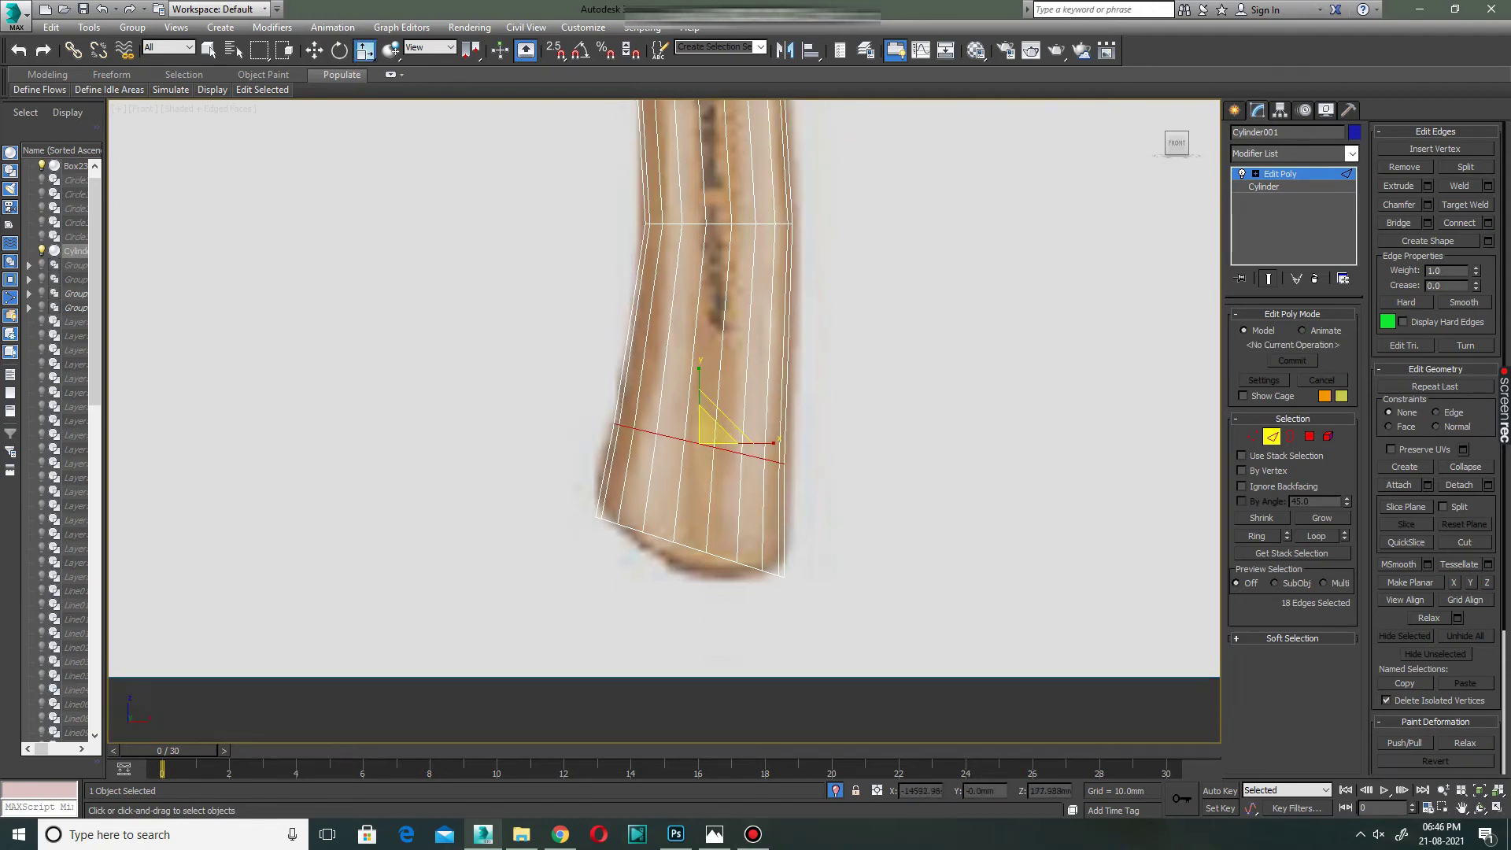
Switch to vertex mode and orbit the Perspective view to look down on the axe.
{"action": "key", "text": "1"}
{"action": "key", "text": "alt+w"}
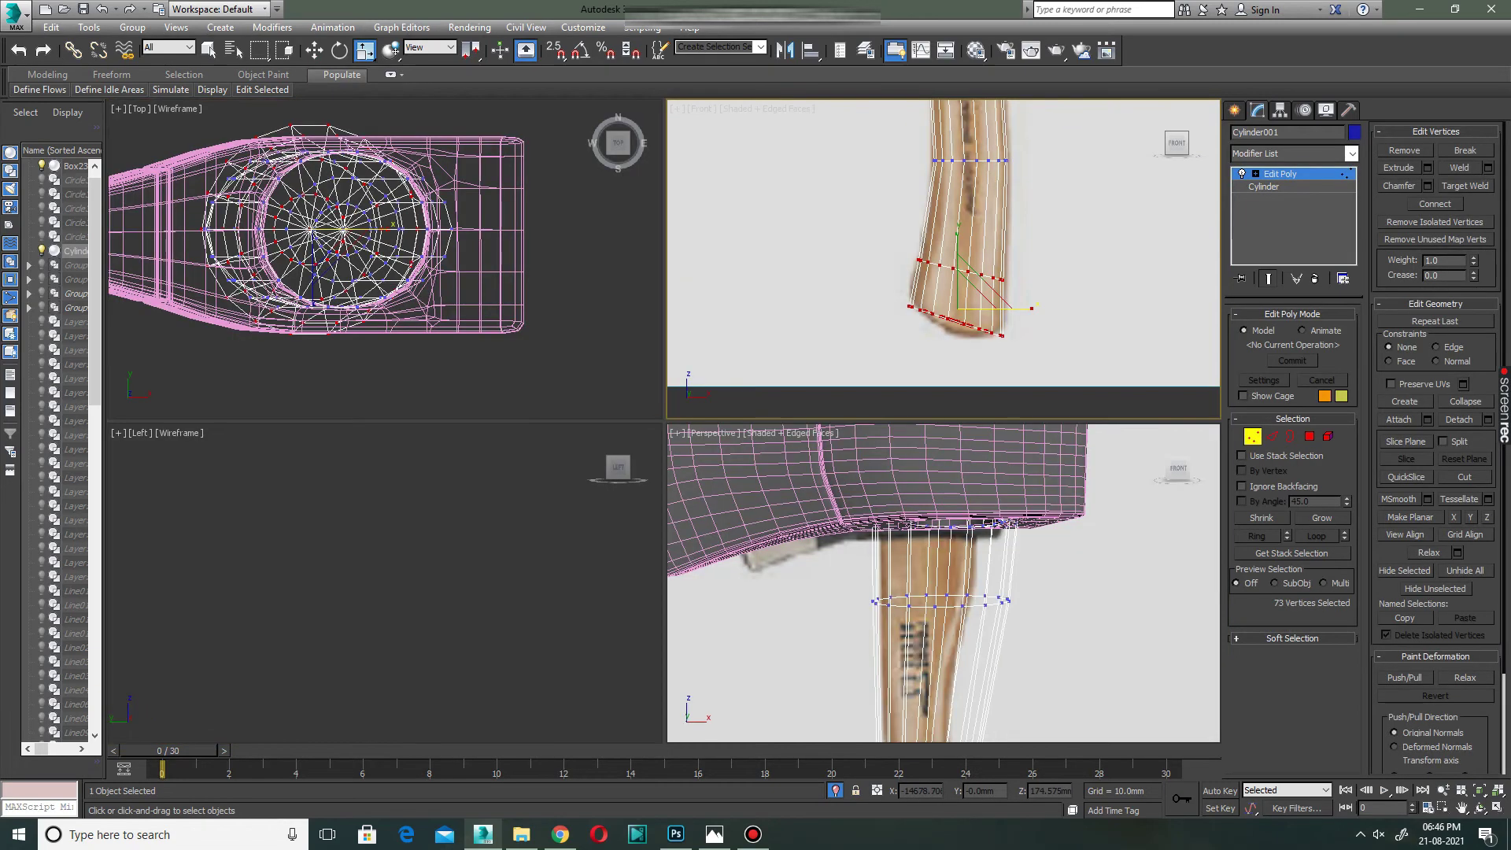
{"action": "key", "text": "alt+w"}
{"action": "scroll", "coordinate": [708, 488], "scroll_direction": "down", "scroll_amount": 3}
{"action": "middle_click_drag", "start_coordinate": [708, 488], "coordinate": [787, 409], "text": "alt"}
{"action": "scroll", "coordinate": [677, 448], "scroll_direction": "up", "scroll_amount": 2}
Select the end-cap vertices by growing the selection from the handle's centre vertex.
{"action": "key", "text": "ctrl+d"}
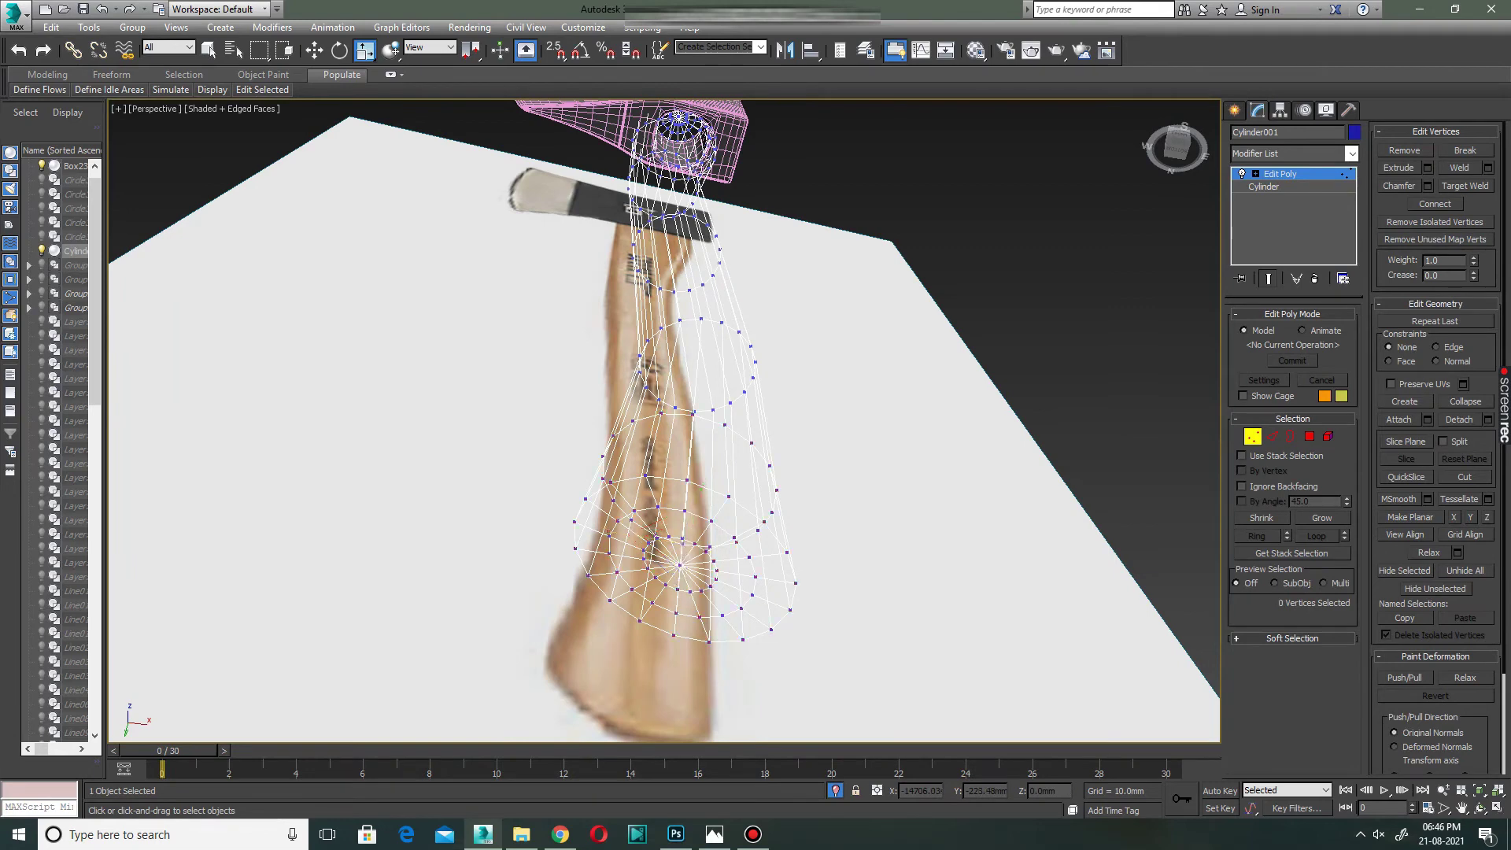
{"action": "left_click", "coordinate": [679, 564]}
{"action": "key", "text": "ctrl+Page_Up"}
{"action": "scroll", "coordinate": [680, 565], "scroll_direction": "up", "scroll_amount": 2}
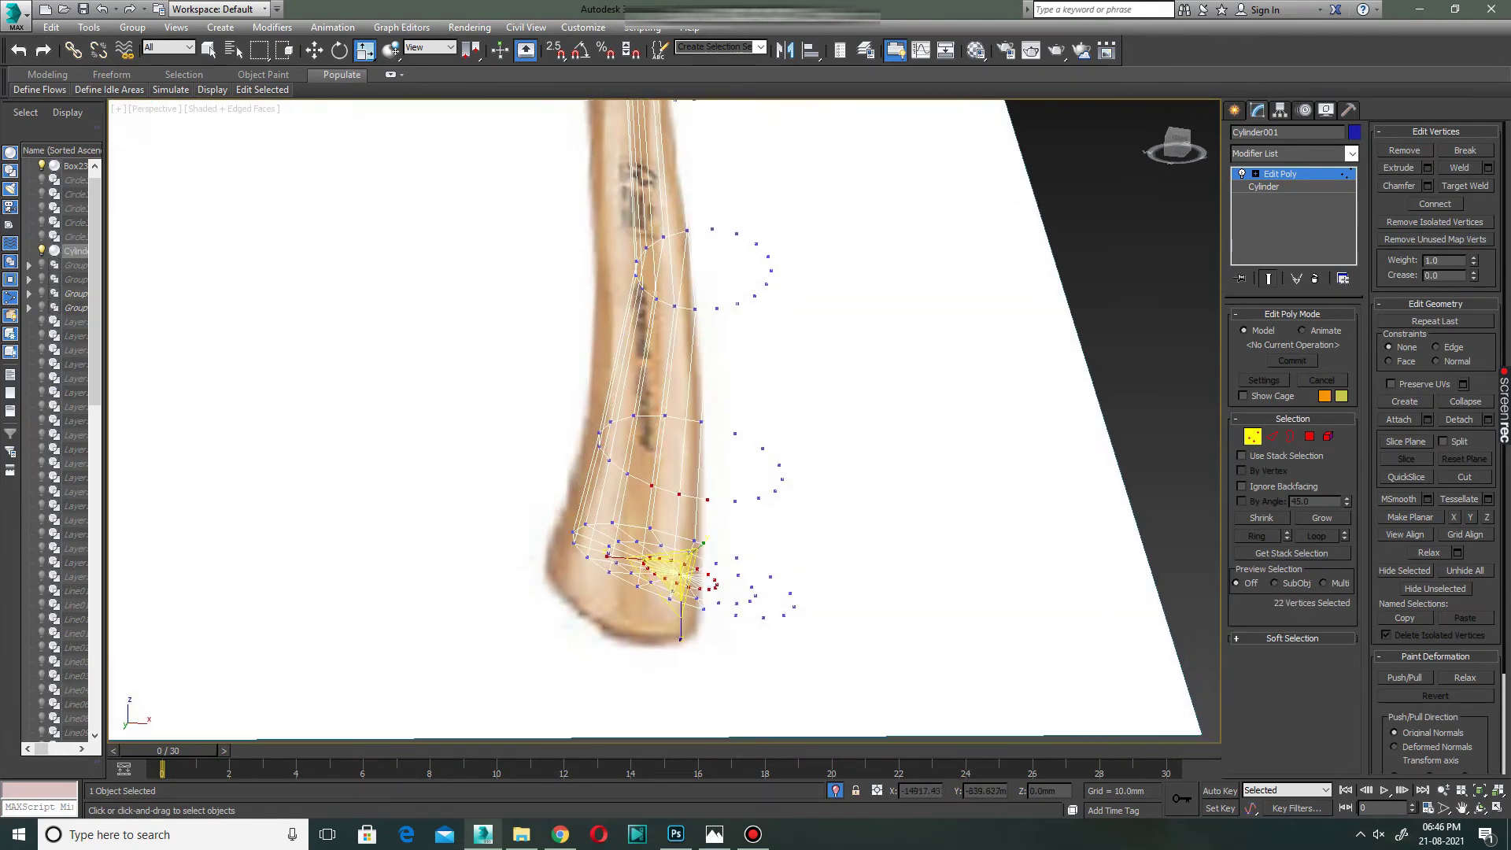
{"action": "middle_click_drag", "start_coordinate": [679, 564], "coordinate": [551, 472], "text": "alt"}
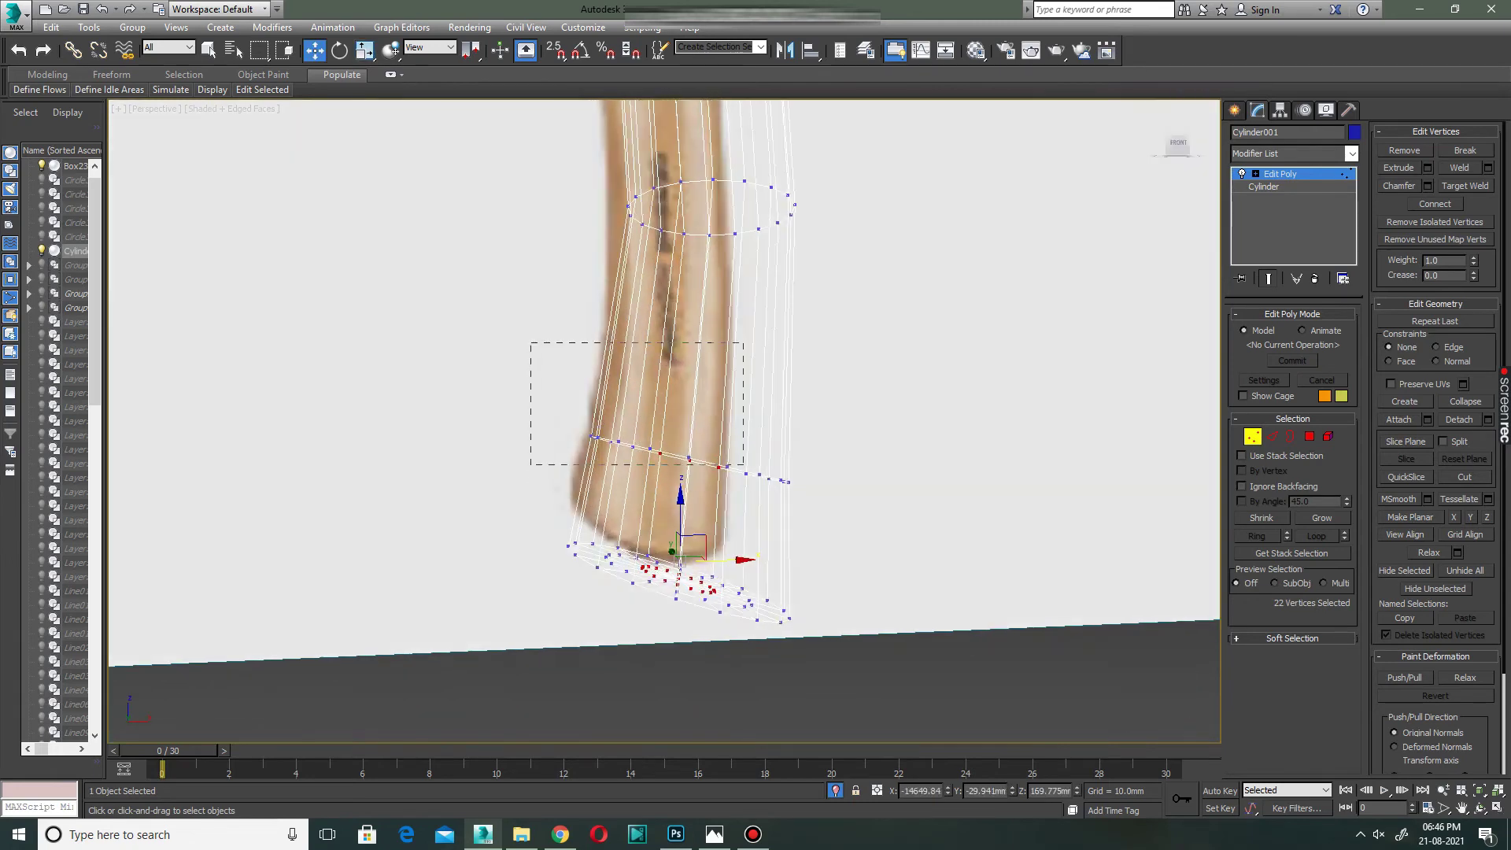
{"action": "left_click_drag", "start_coordinate": [530, 343], "coordinate": [743, 455]}
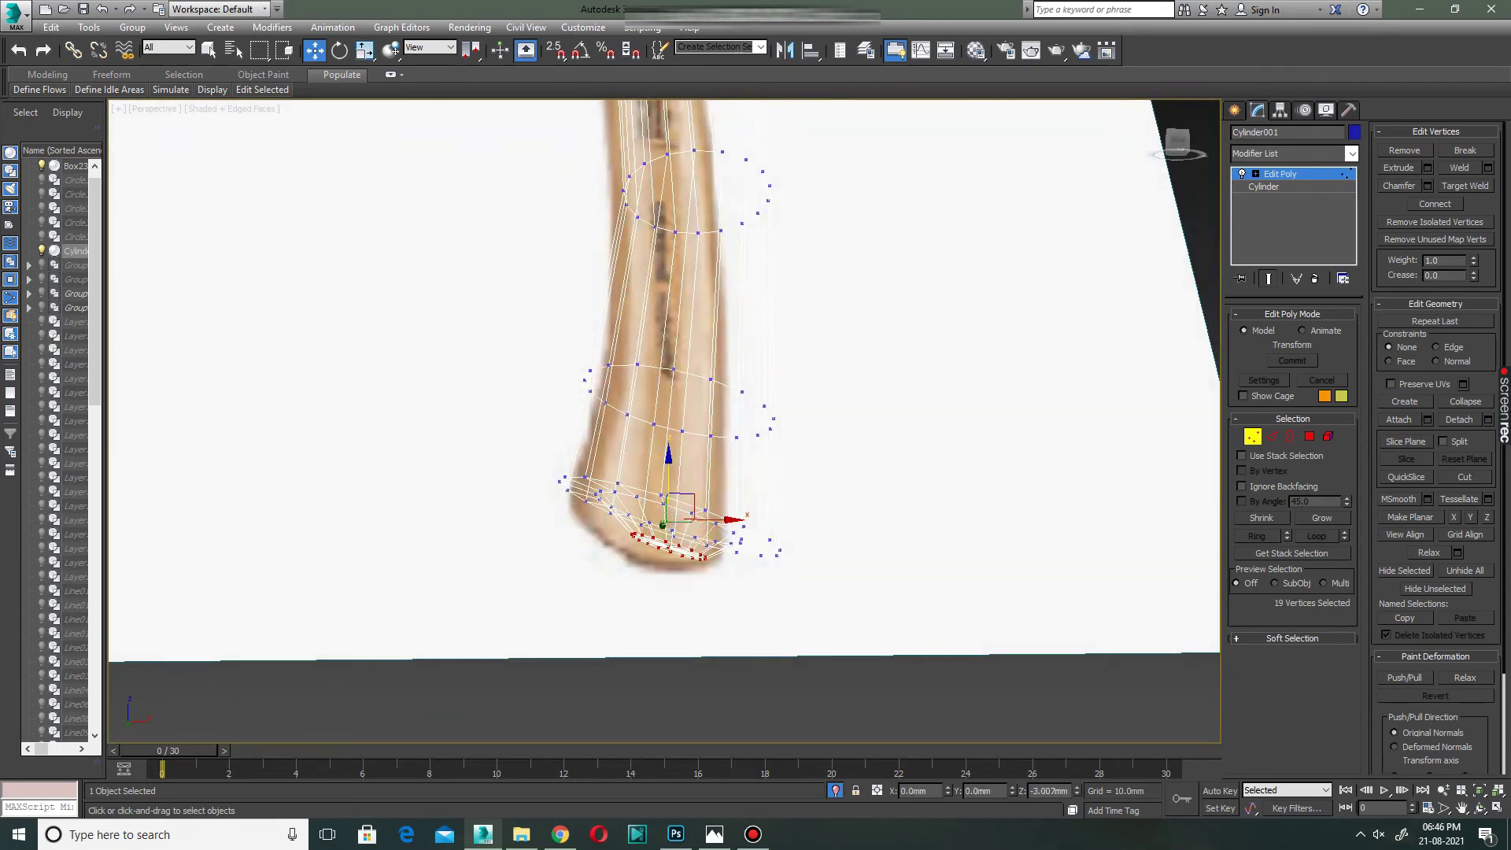
{"action": "middle_click_drag", "start_coordinate": [669, 512], "coordinate": [668, 472], "text": "alt"}
{"action": "scroll", "coordinate": [698, 548], "scroll_direction": "up", "scroll_amount": 4}
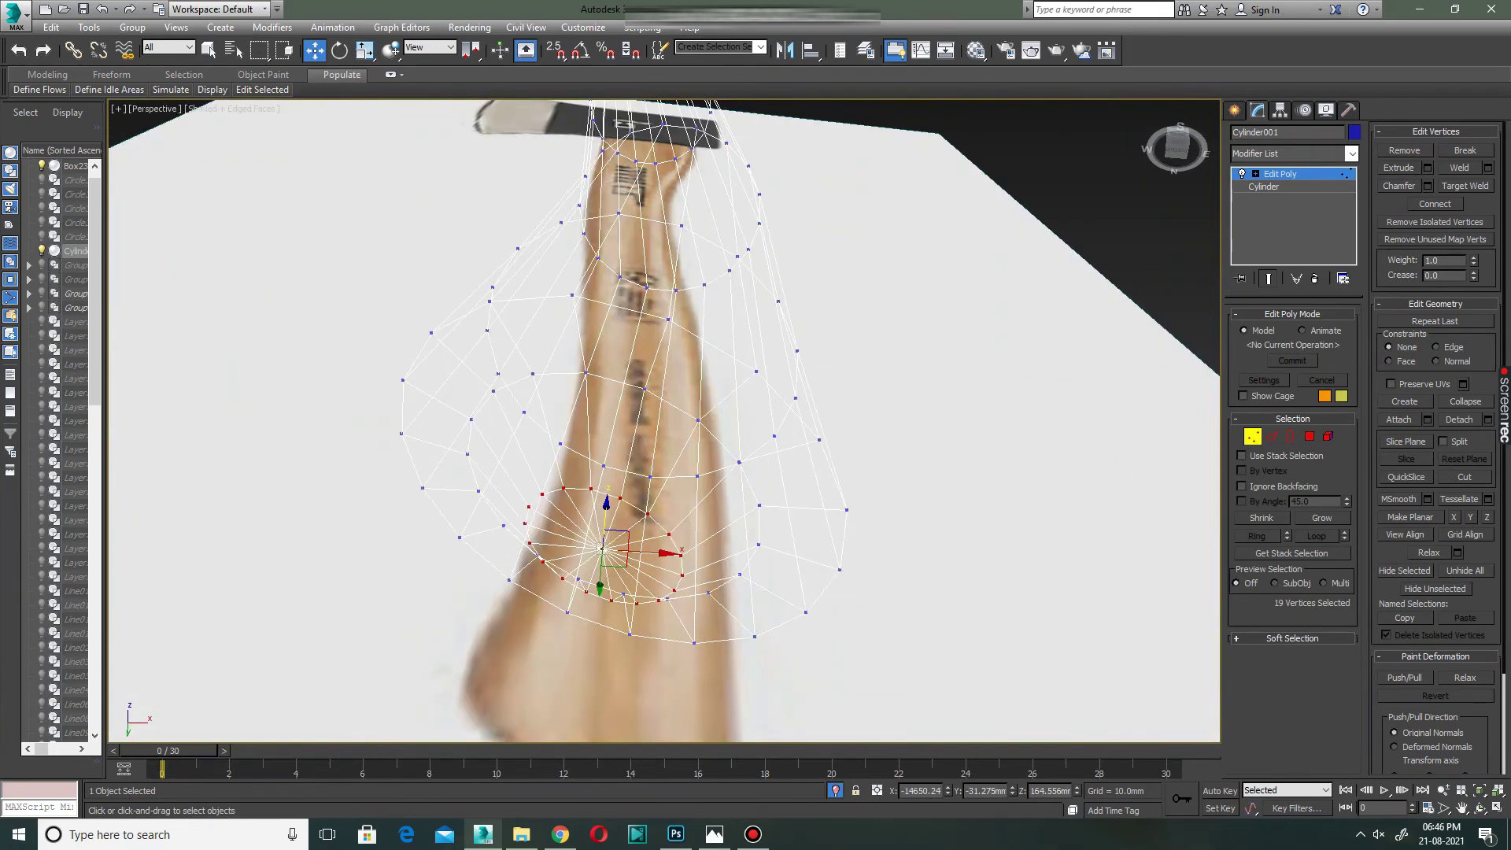
In Edge mode, move the lower edge loop down the handle toward the tip.
{"action": "key", "text": "2"}
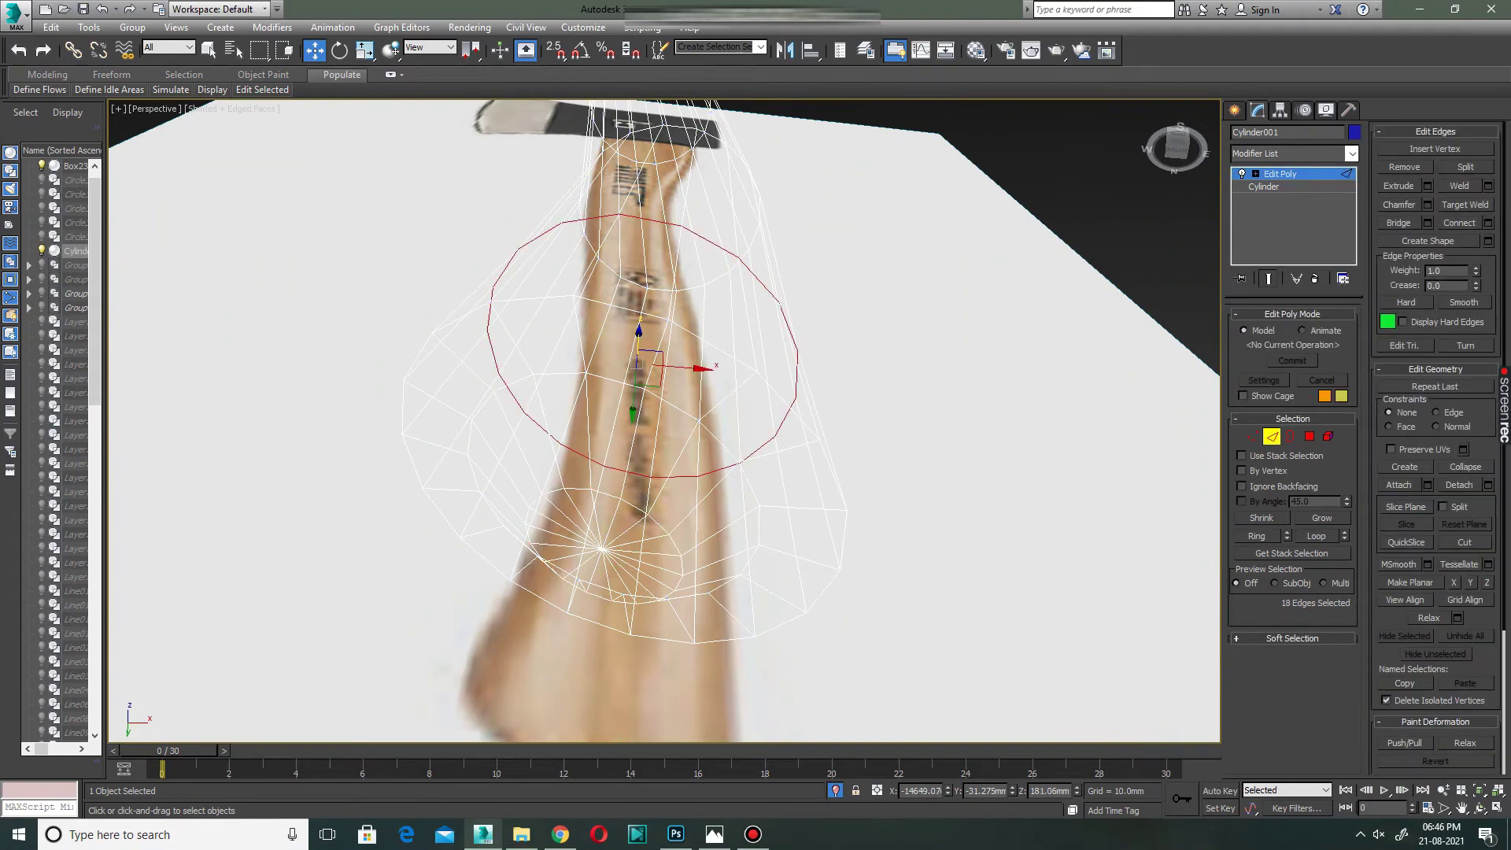
{"action": "mouse_move", "coordinate": [639, 347]}
{"action": "left_mouse_down"}
{"action": "mouse_move", "coordinate": [610, 476]}
{"action": "mouse_move", "coordinate": [618, 515]}
{"action": "left_mouse_up"}
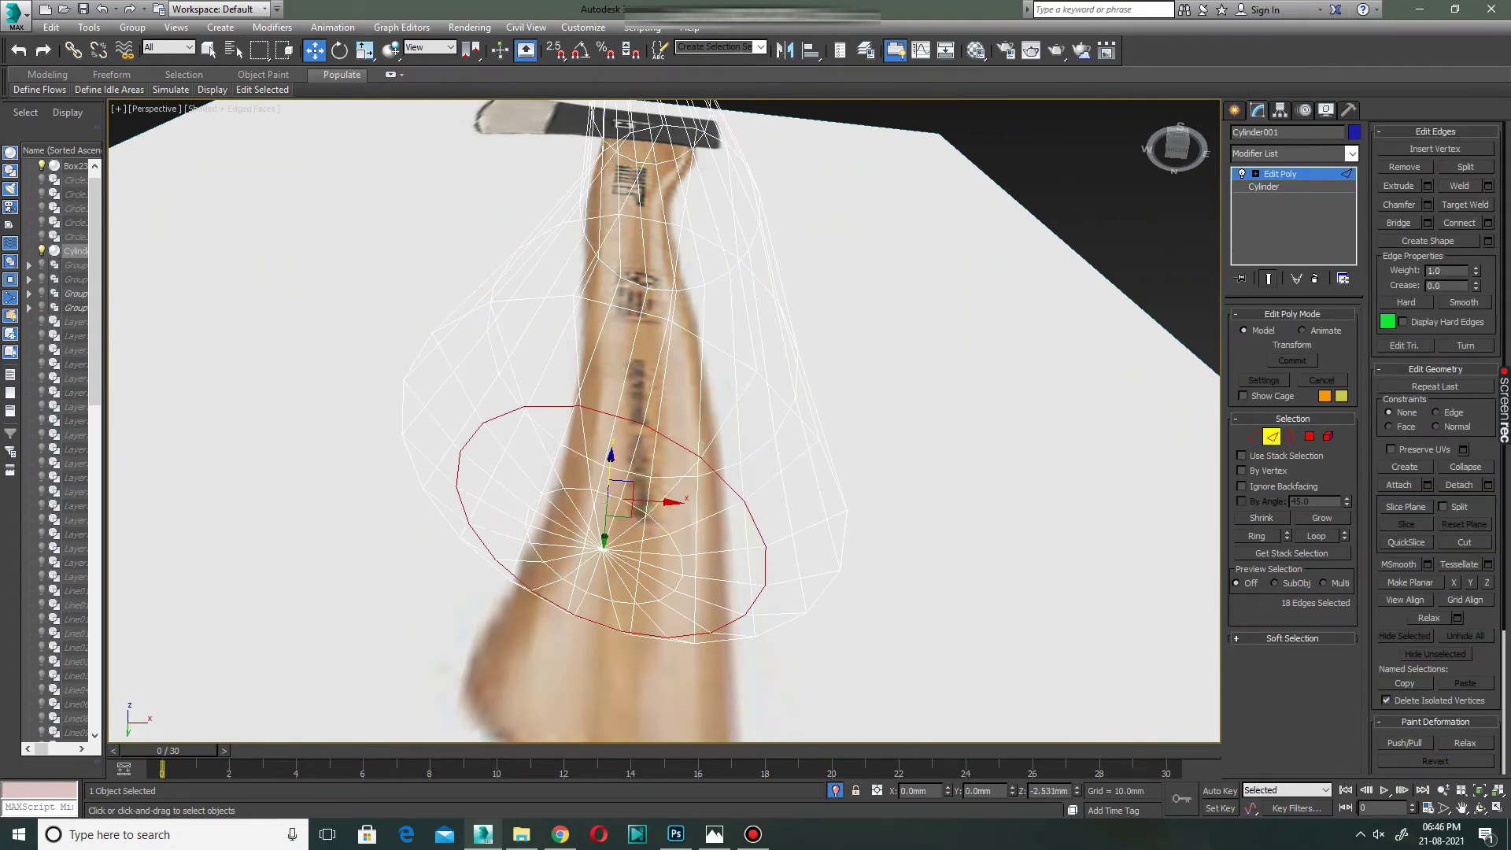
{"action": "scroll", "coordinate": [614, 511], "scroll_direction": "up", "scroll_amount": 1}
{"action": "scroll", "coordinate": [614, 511], "scroll_direction": "down", "scroll_amount": 3}
{"action": "scroll", "coordinate": [614, 512], "scroll_direction": "down", "scroll_amount": 1}
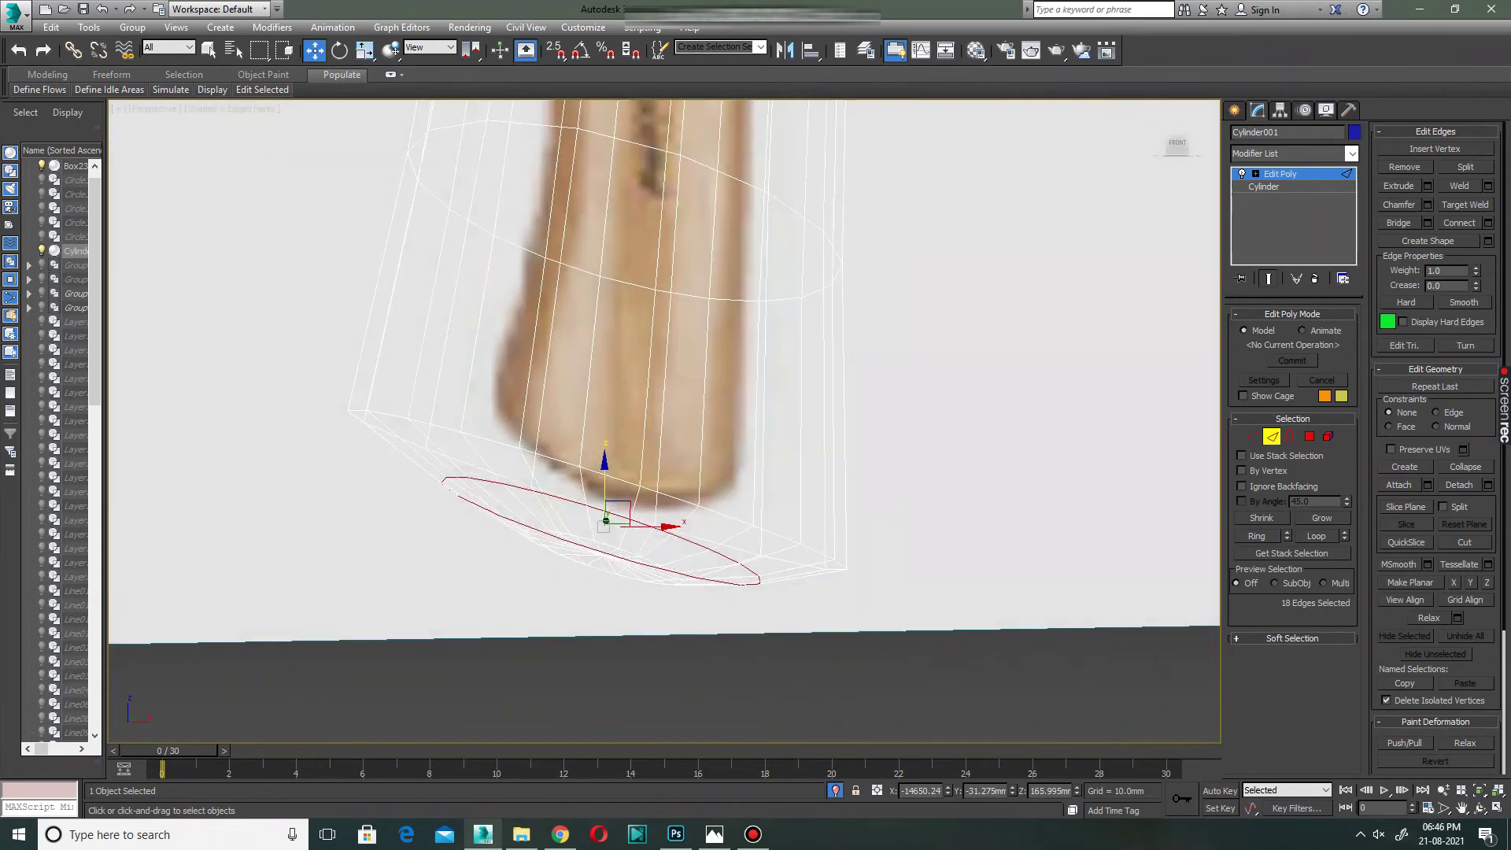
{"action": "scroll", "coordinate": [614, 511], "scroll_direction": "down", "scroll_amount": 3}
{"action": "middle_click_drag", "start_coordinate": [629, 512], "coordinate": [602, 429]}
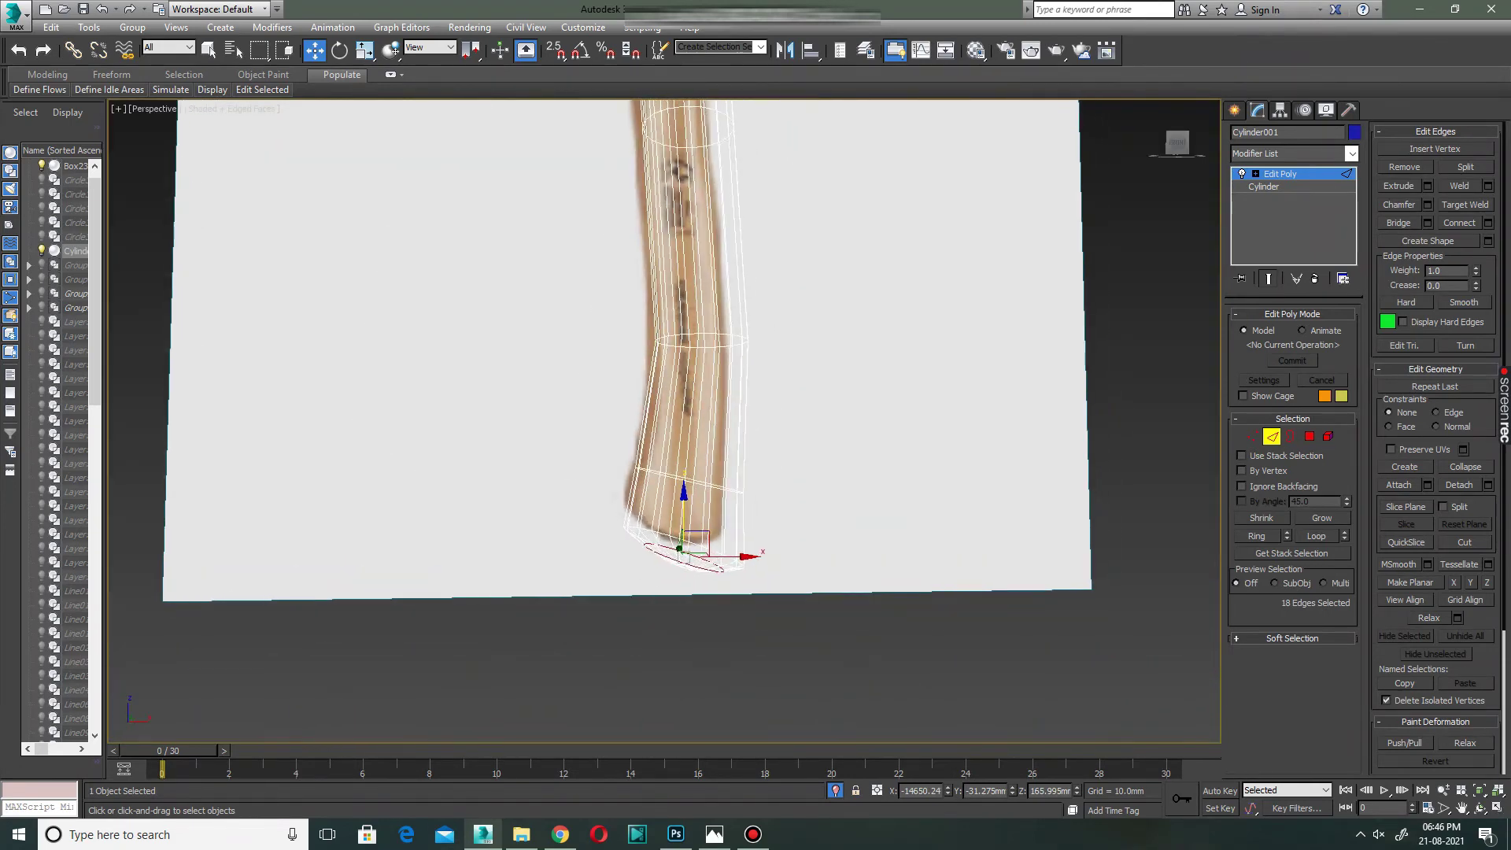
Select a vertical edge ring on the handle and connect a loop slid down it.
{"action": "key", "text": "ctrl+d"}
{"action": "left_click", "coordinate": [707, 488]}
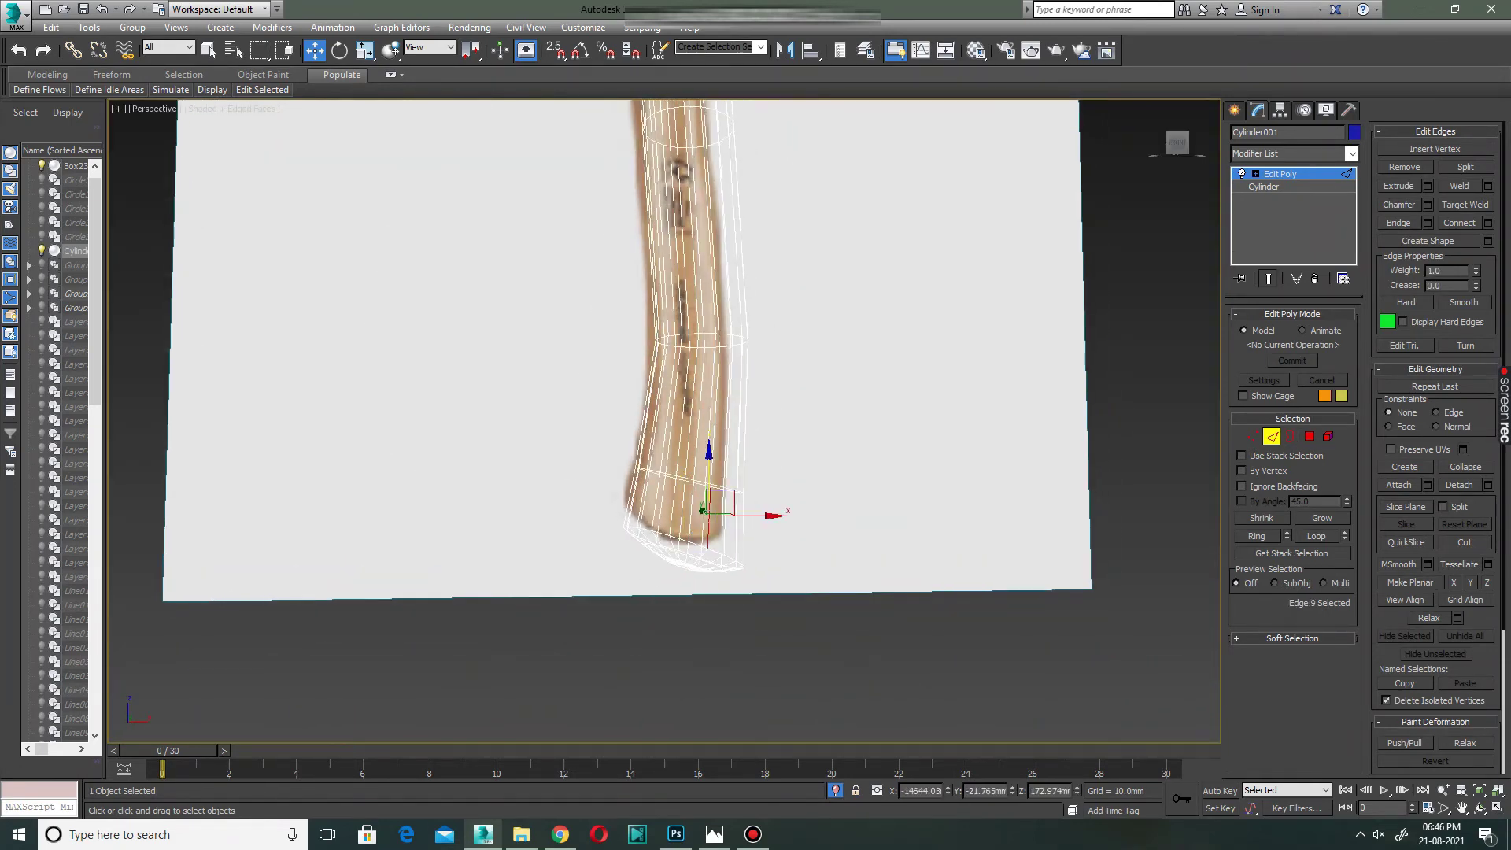
{"action": "left_click", "coordinate": [1257, 536]}
{"action": "key", "text": "ctrl+shift+e"}
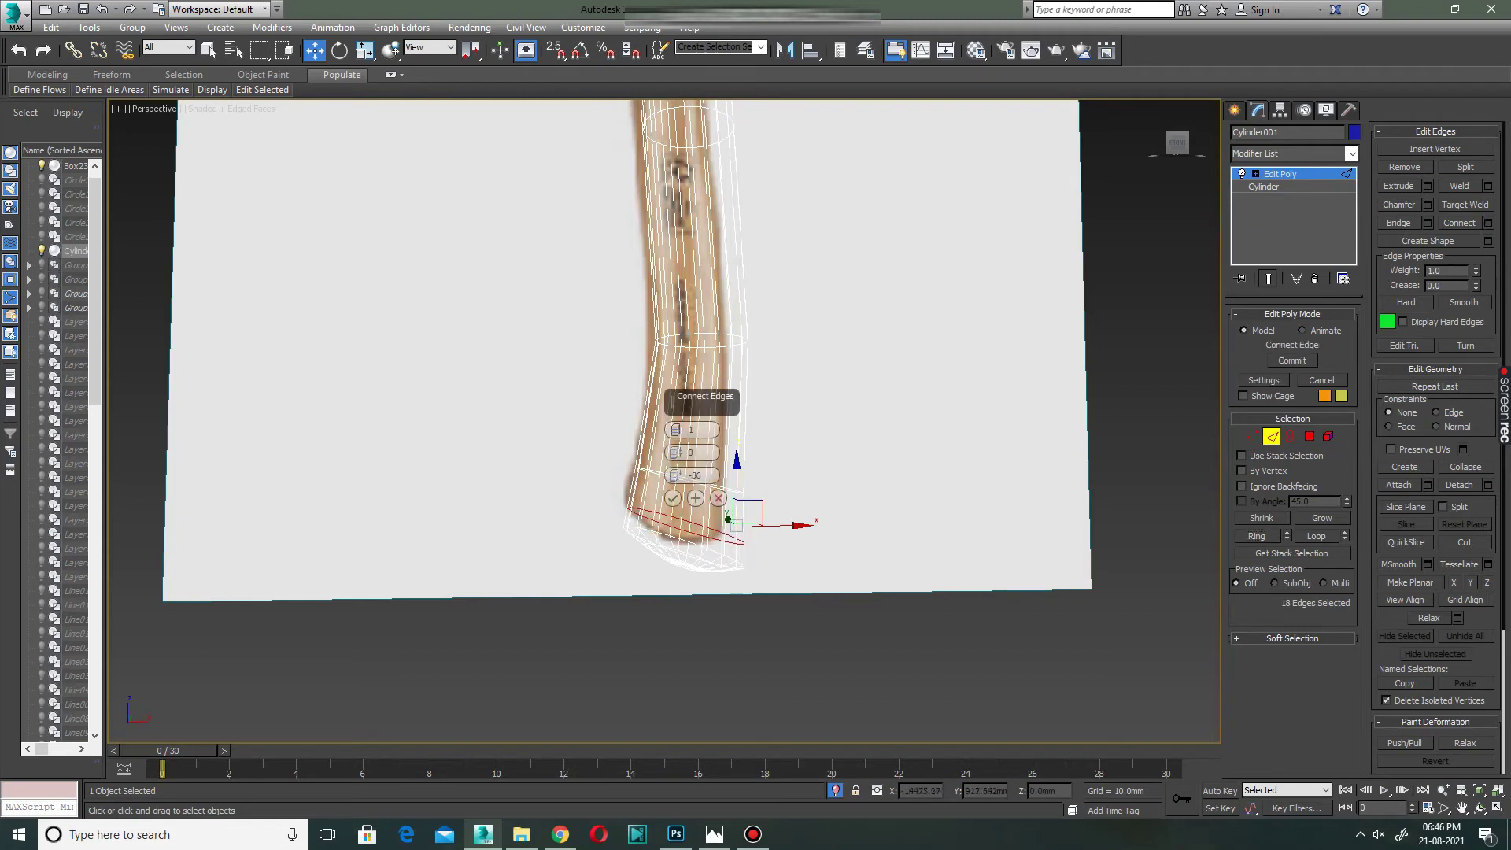
{"action": "left_click_drag", "start_coordinate": [675, 476], "coordinate": [675, 512]}
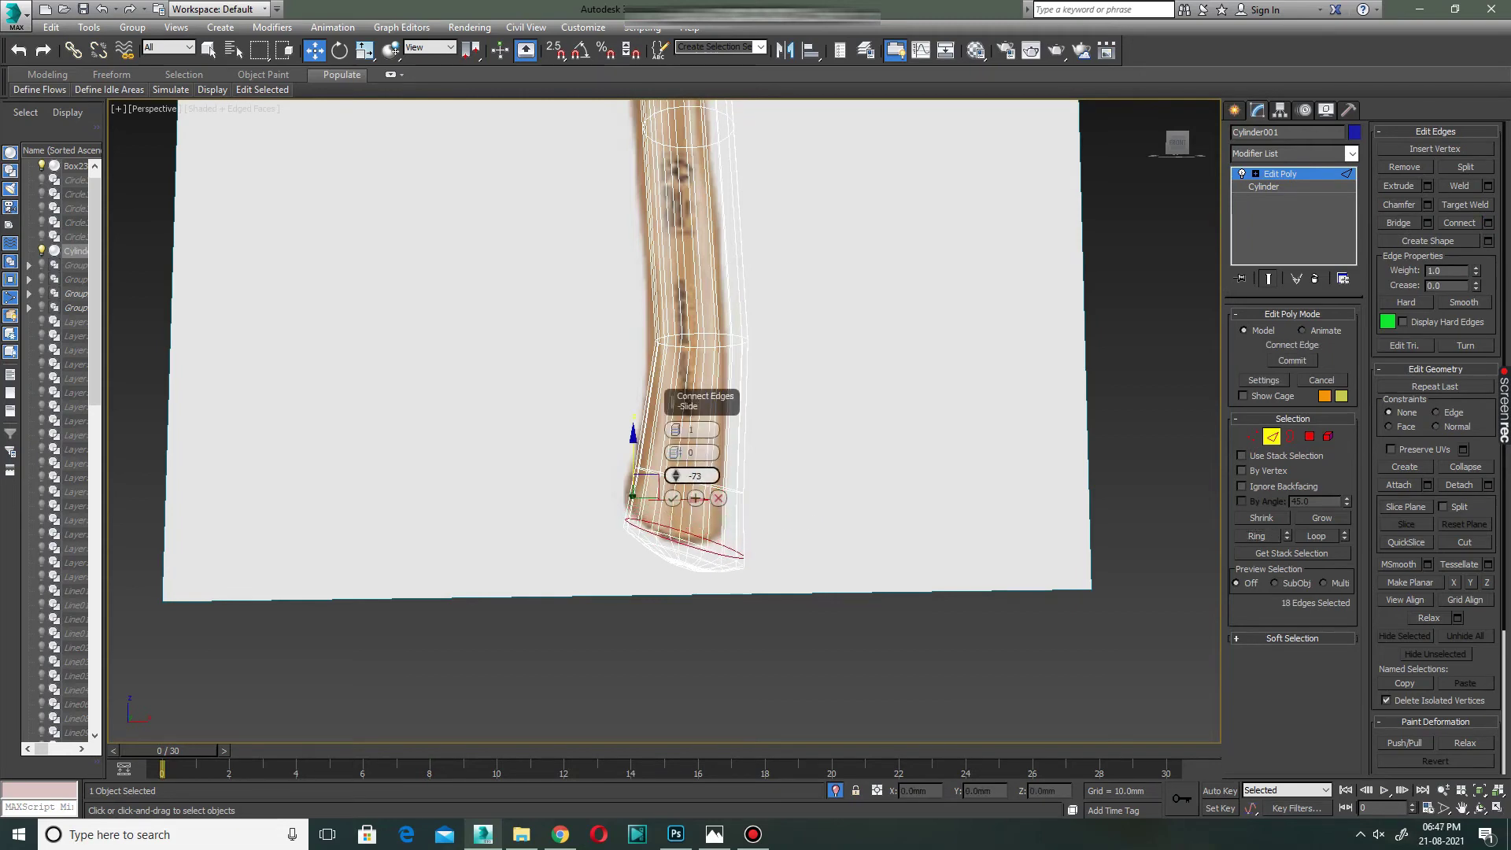
{"action": "left_click", "coordinate": [672, 499]}
Connect another edge loop across the ring on the lower handle segment.
{"action": "scroll", "coordinate": [703, 435], "scroll_direction": "down", "scroll_amount": 3}
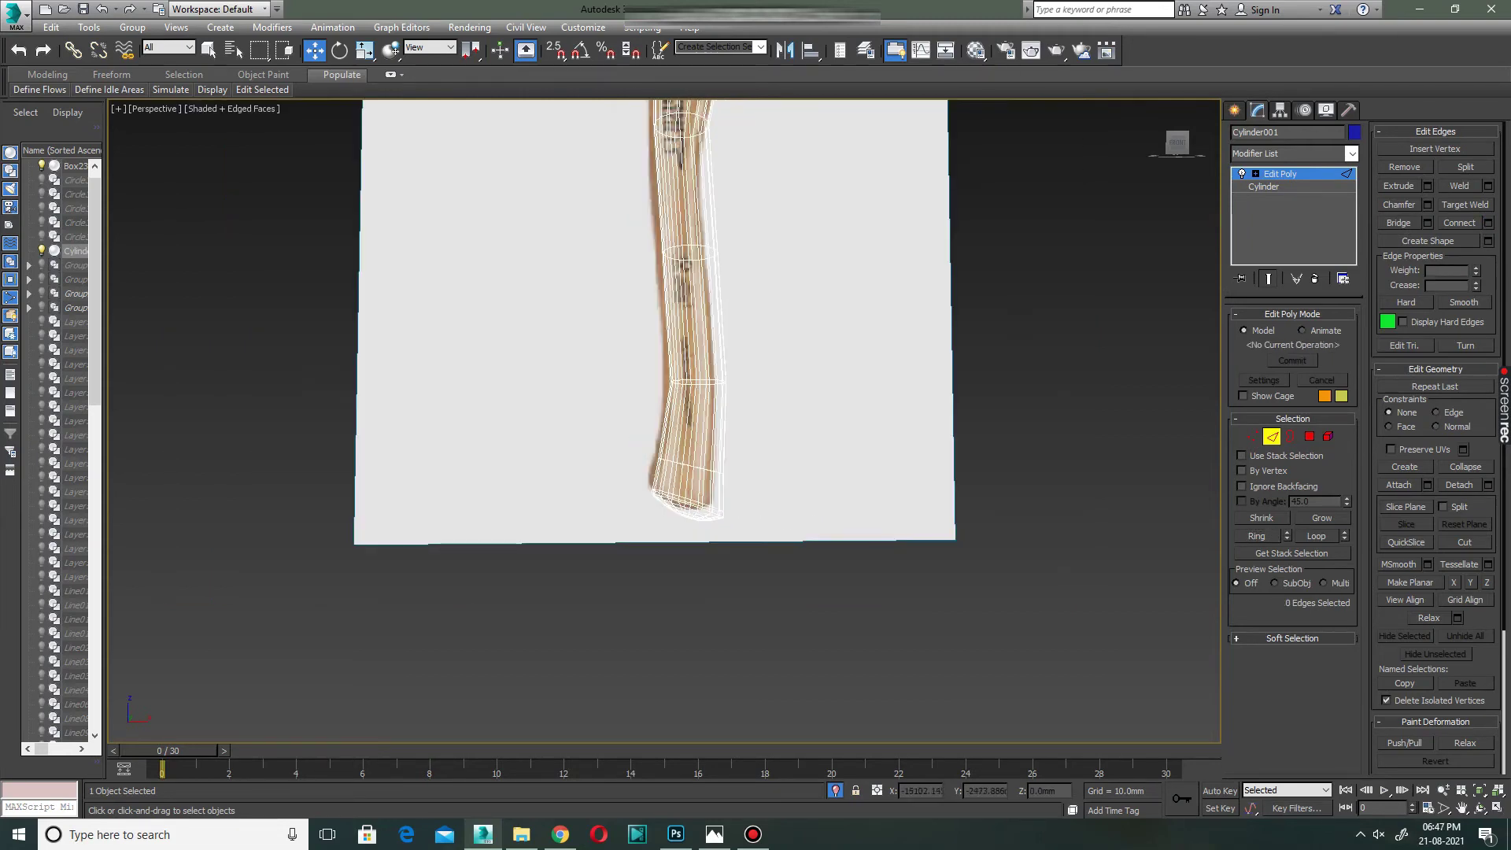
{"action": "left_click", "coordinate": [692, 429], "text": "shift"}
{"action": "key", "text": "ctrl+shift+e"}
{"action": "scroll", "coordinate": [695, 474], "scroll_direction": "up", "scroll_amount": 4}
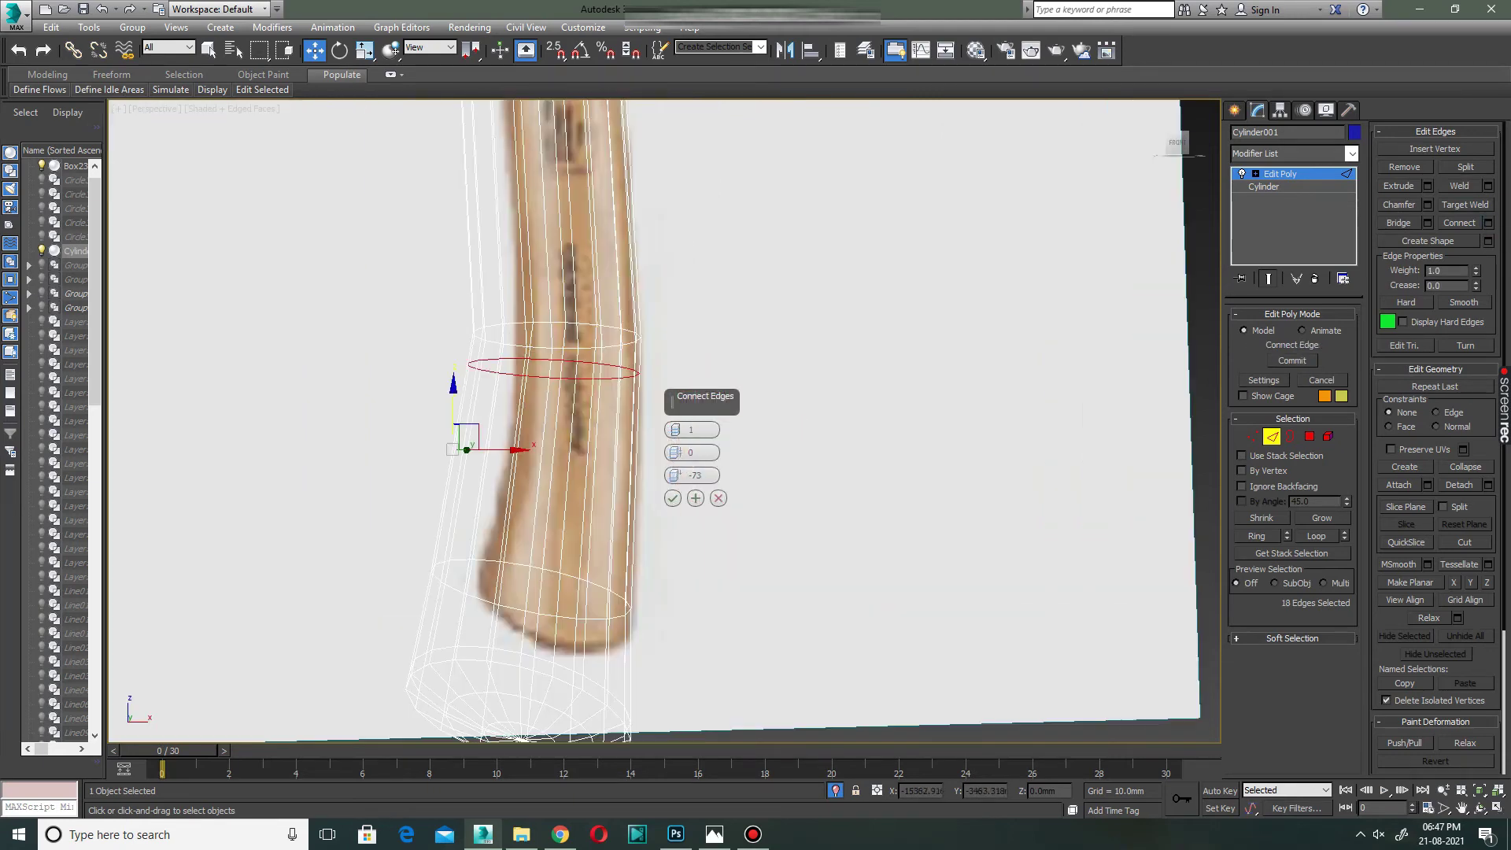
{"action": "left_click_drag", "start_coordinate": [677, 475], "coordinate": [676, 464]}
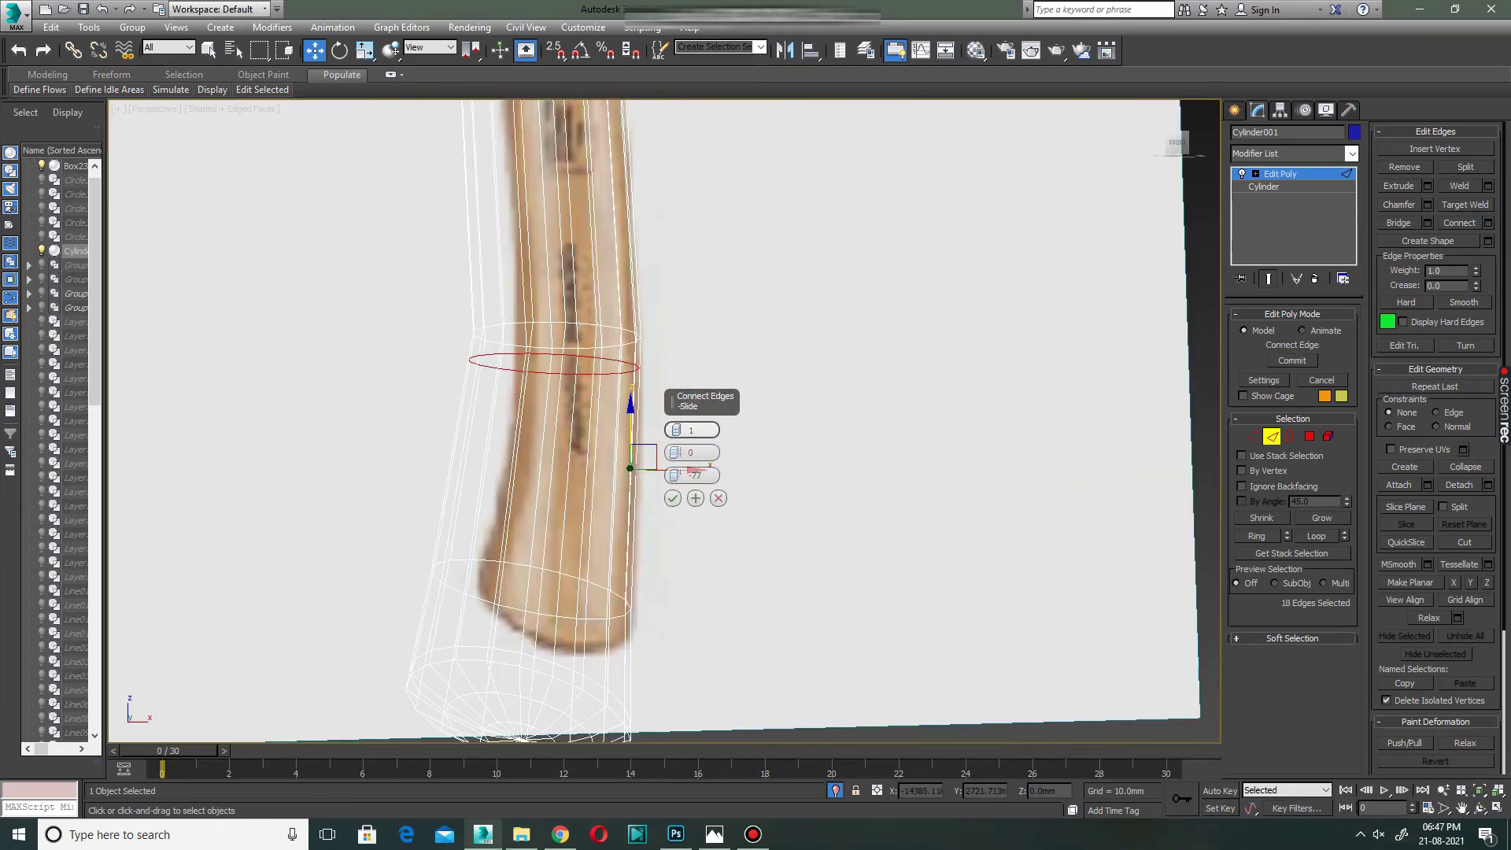
{"action": "left_click", "coordinate": [672, 498]}
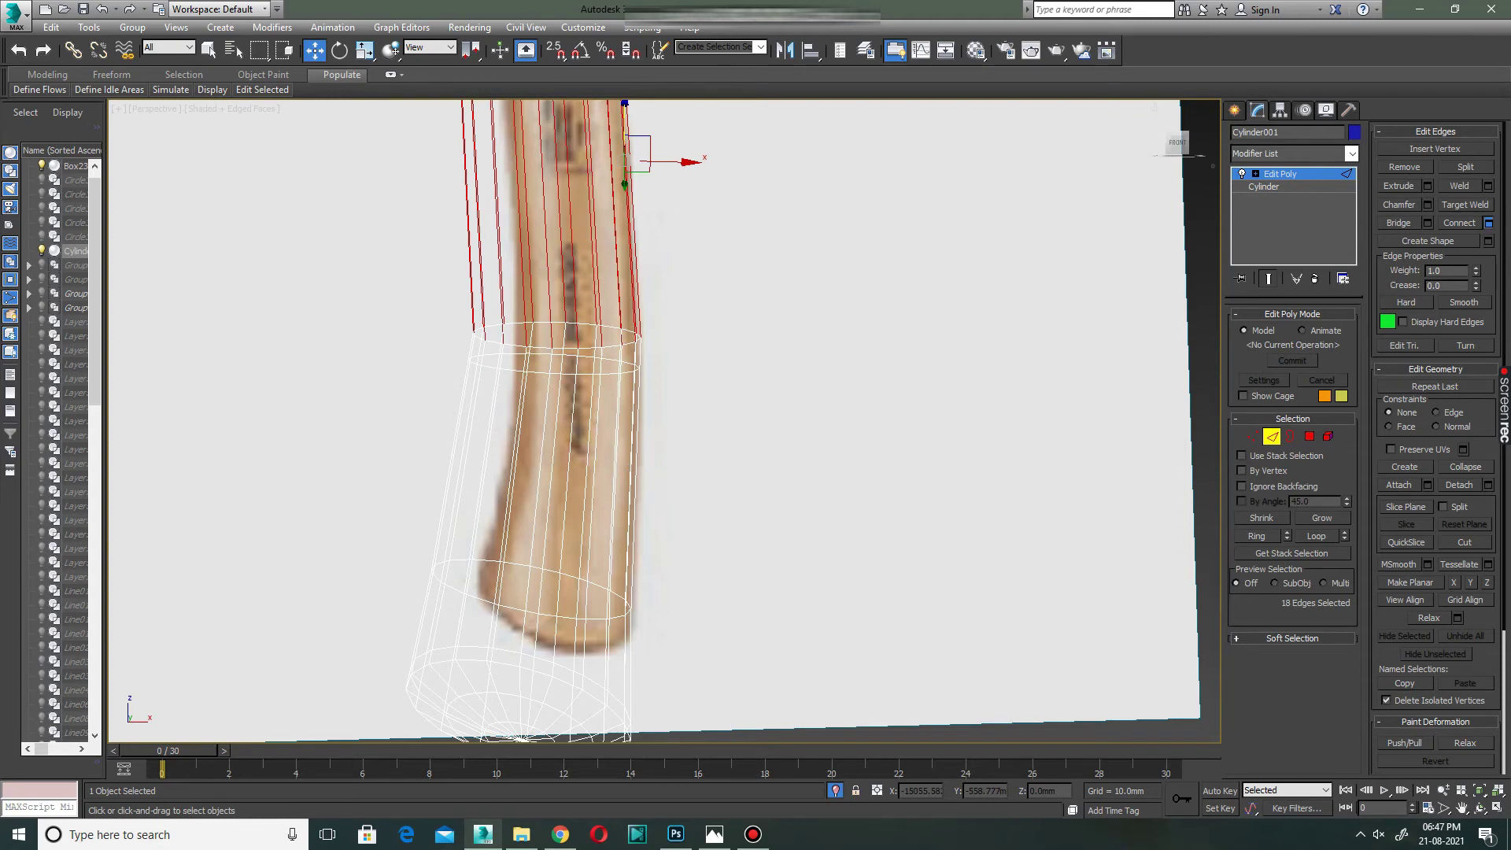
Add loops across the upper edge ring and just below the axe head.
{"action": "key", "text": "ctrl+shift+e"}
{"action": "left_click_drag", "start_coordinate": [675, 475], "coordinate": [675, 483]}
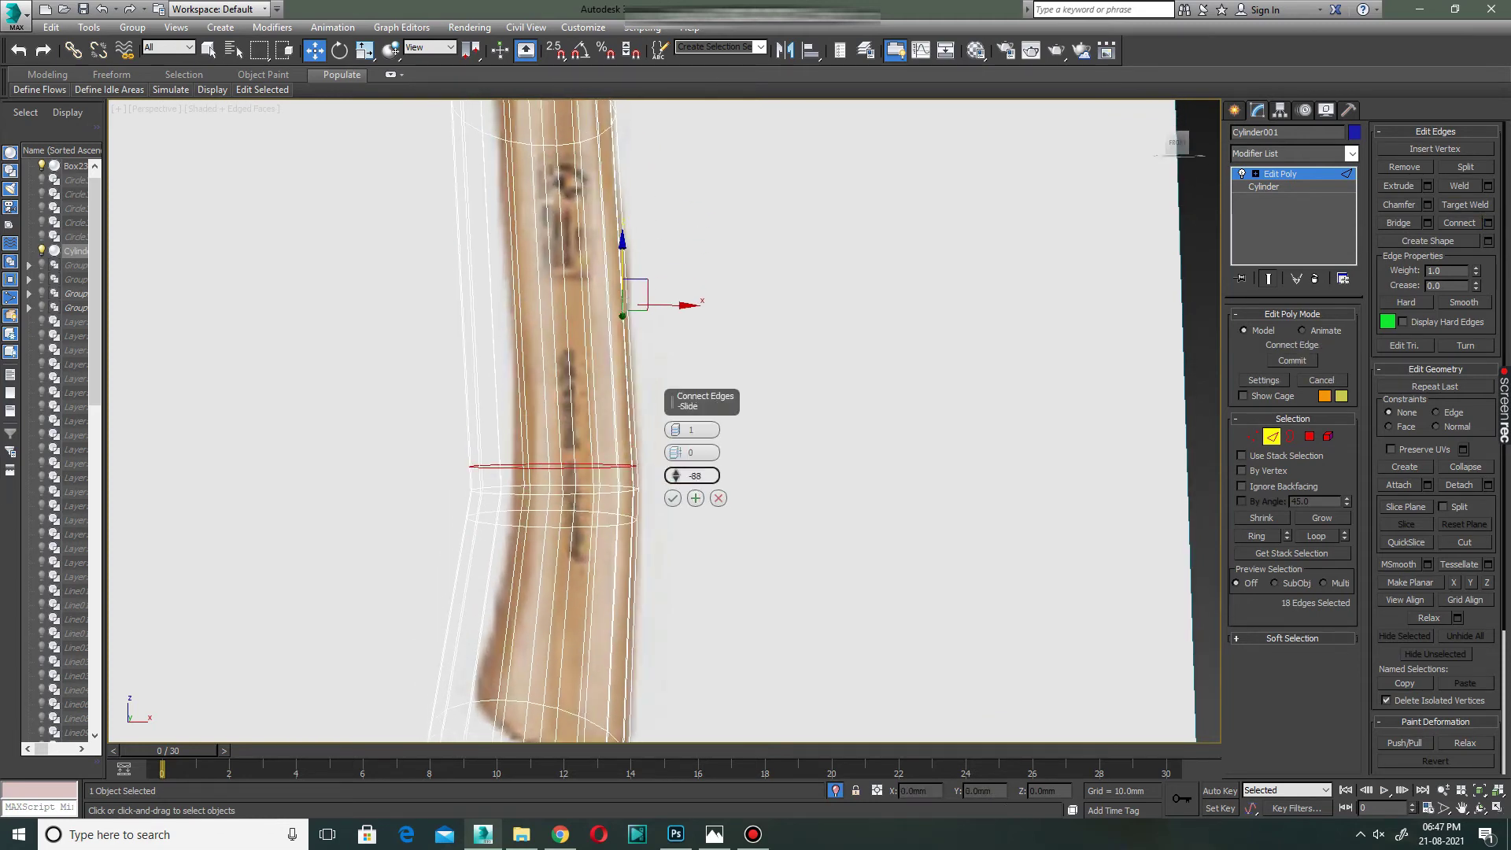
{"action": "left_click", "coordinate": [672, 498]}
{"action": "key", "text": "z"}
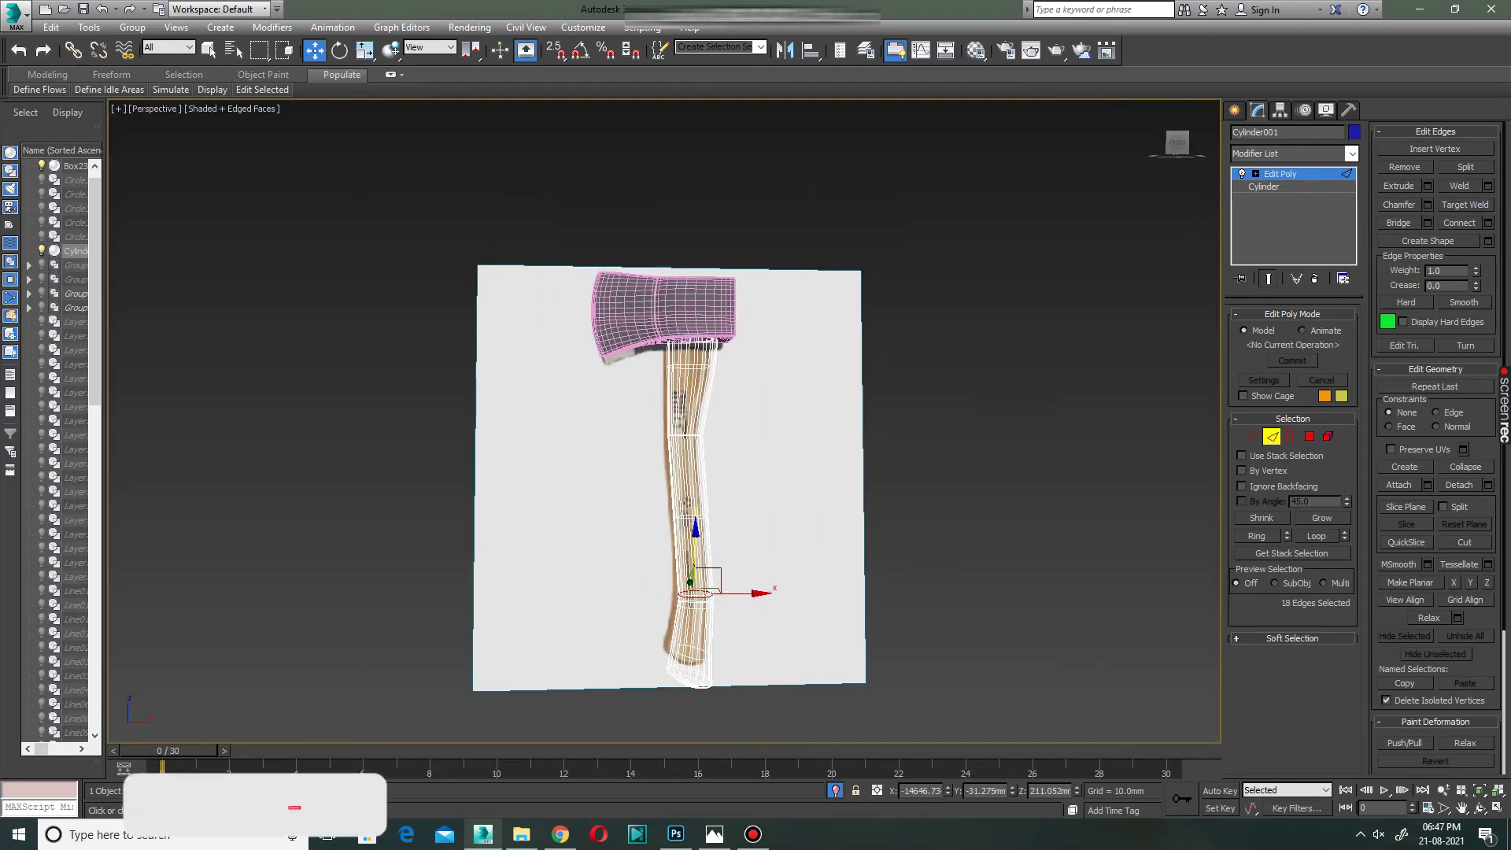
{"action": "scroll", "coordinate": [741, 250], "scroll_direction": "up", "scroll_amount": 5}
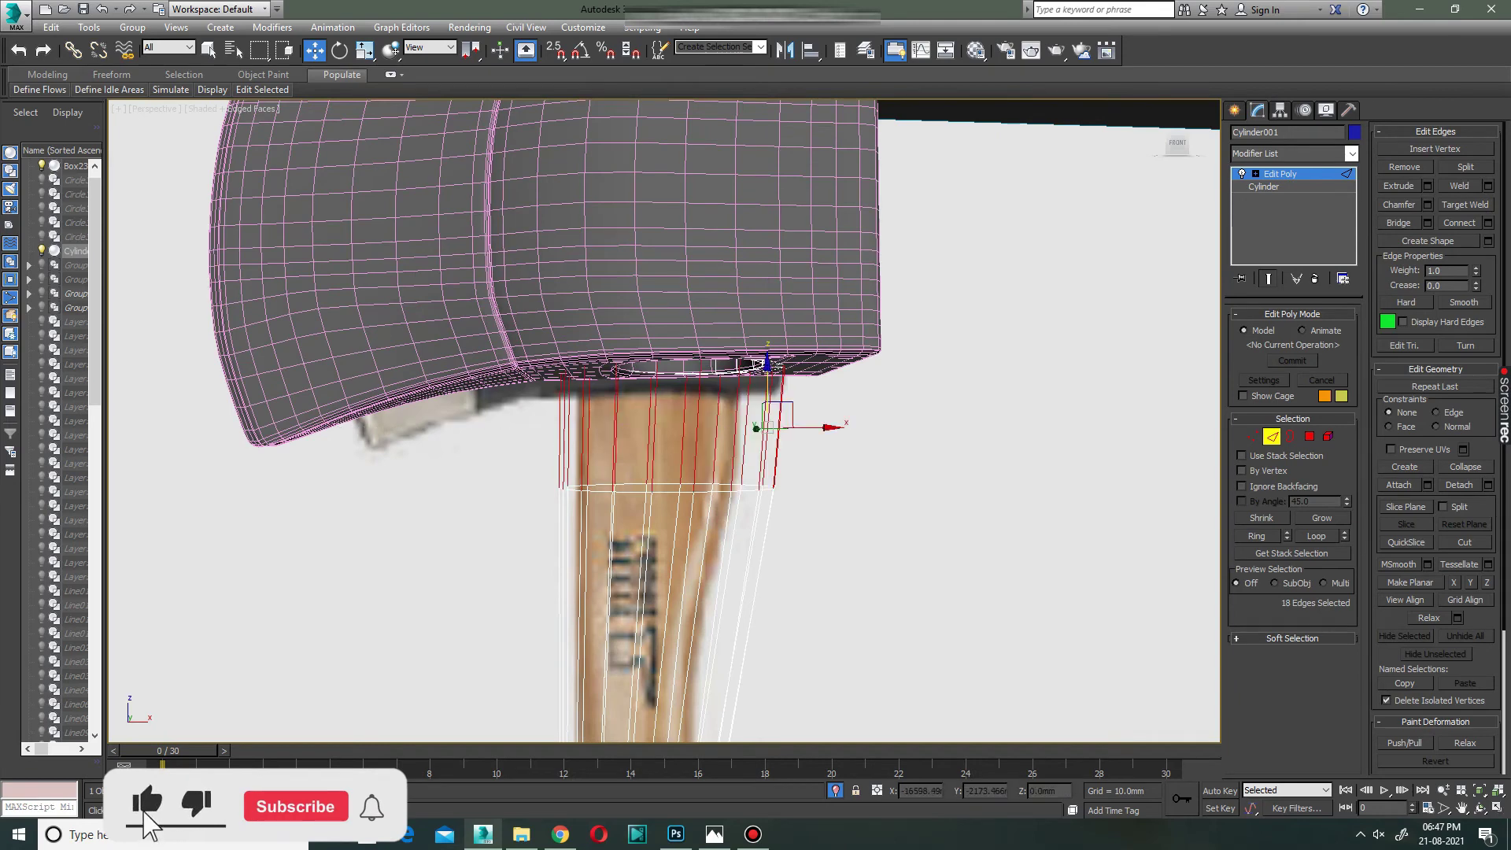
{"action": "key", "text": "ctrl+shift+e"}
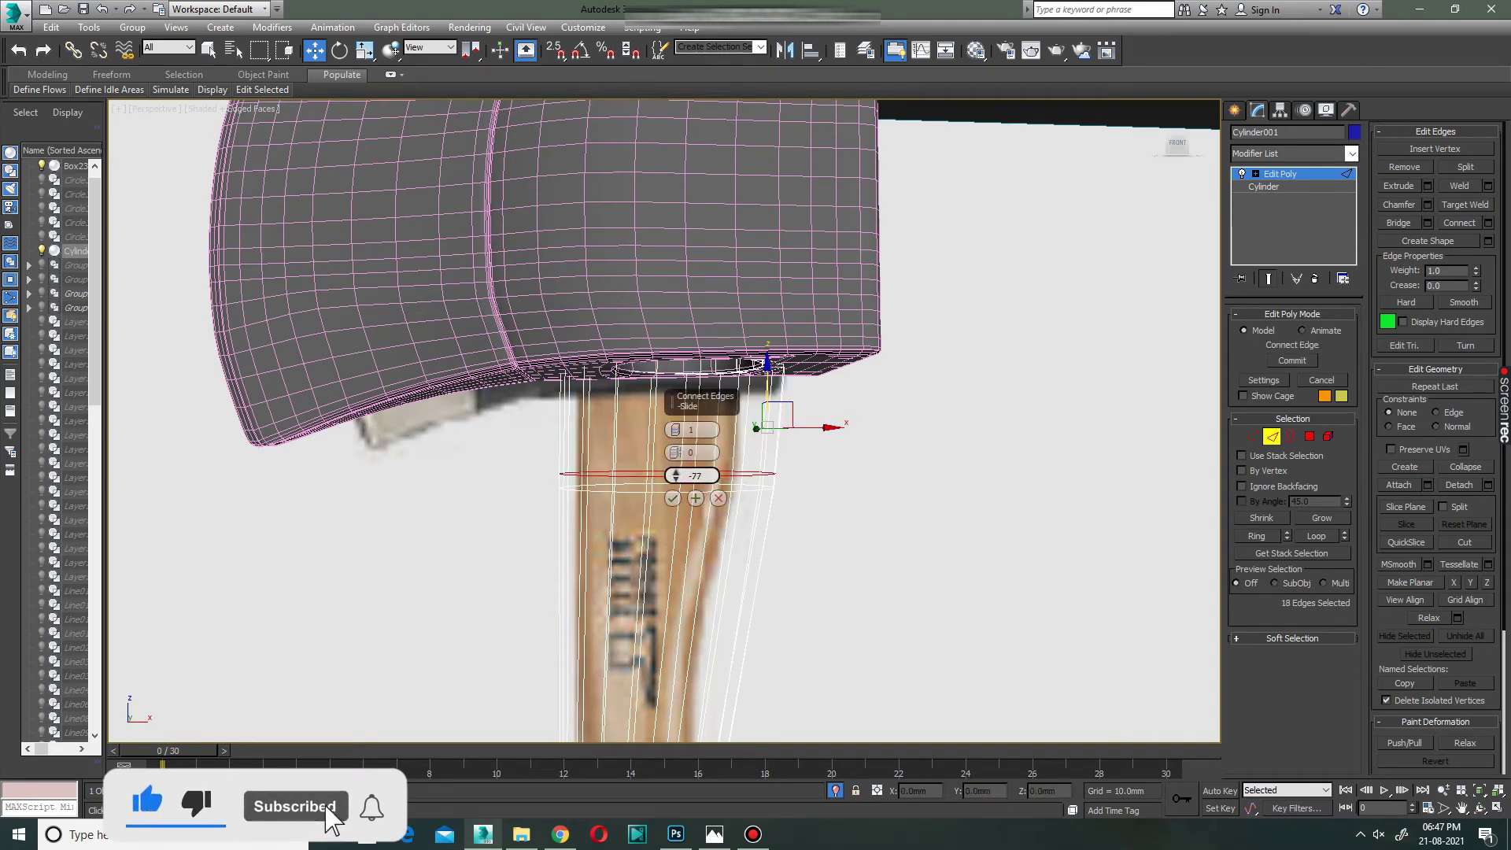
{"action": "mouse_move", "coordinate": [675, 476]}
{"action": "left_mouse_down"}
{"action": "mouse_move", "coordinate": [675, 425]}
{"action": "mouse_move", "coordinate": [675, 471]}
{"action": "left_mouse_up"}
{"action": "left_click", "coordinate": [672, 498]}
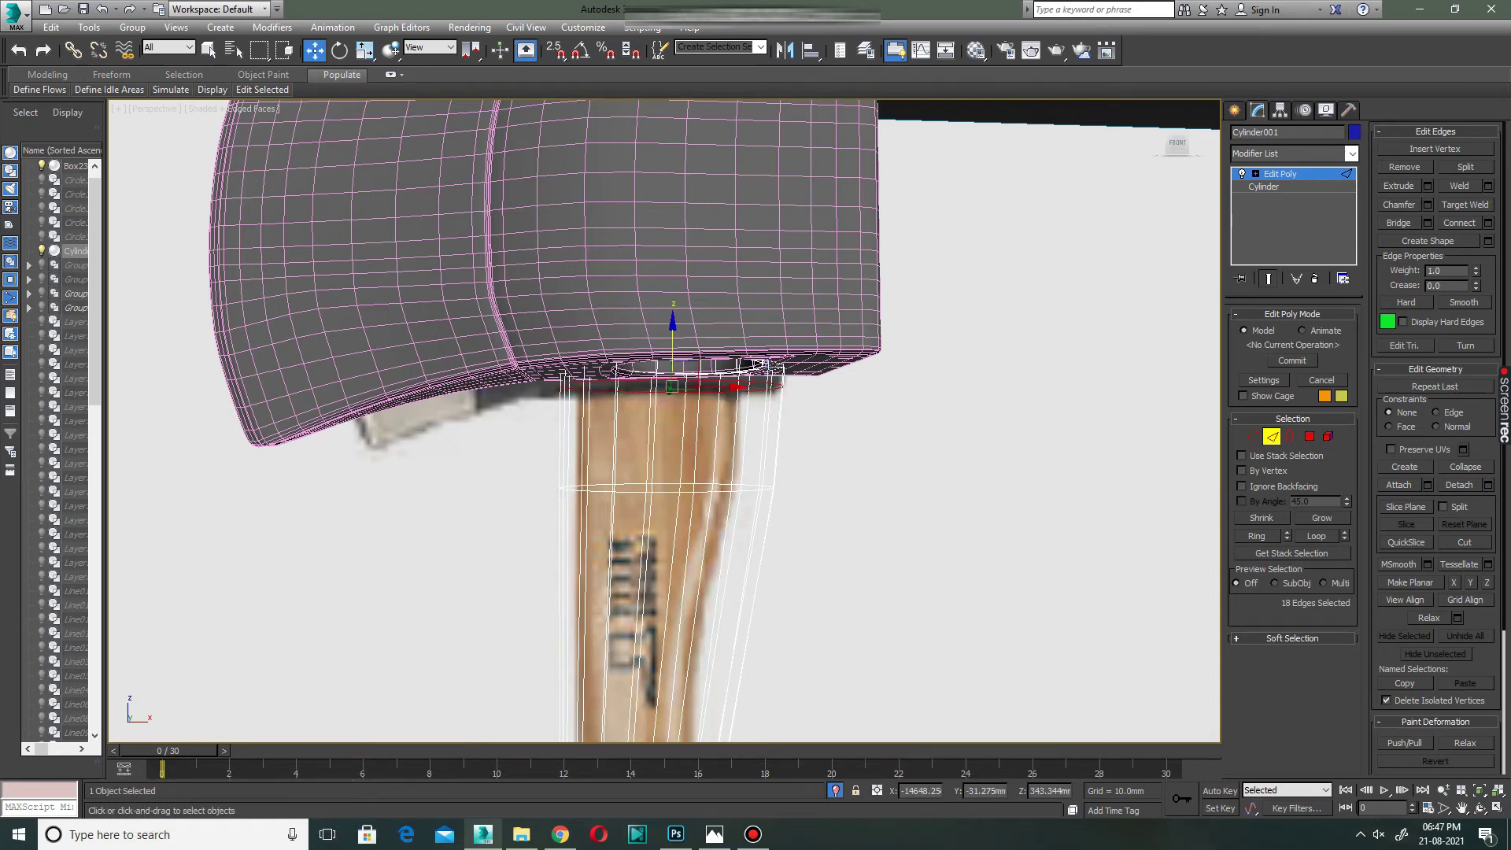
Connect a further loop across the handle's vertical edge ring, fine-tuning its position.
{"action": "scroll", "coordinate": [704, 339], "scroll_direction": "down", "scroll_amount": 3}
{"action": "scroll", "coordinate": [703, 339], "scroll_direction": "down", "scroll_amount": 2}
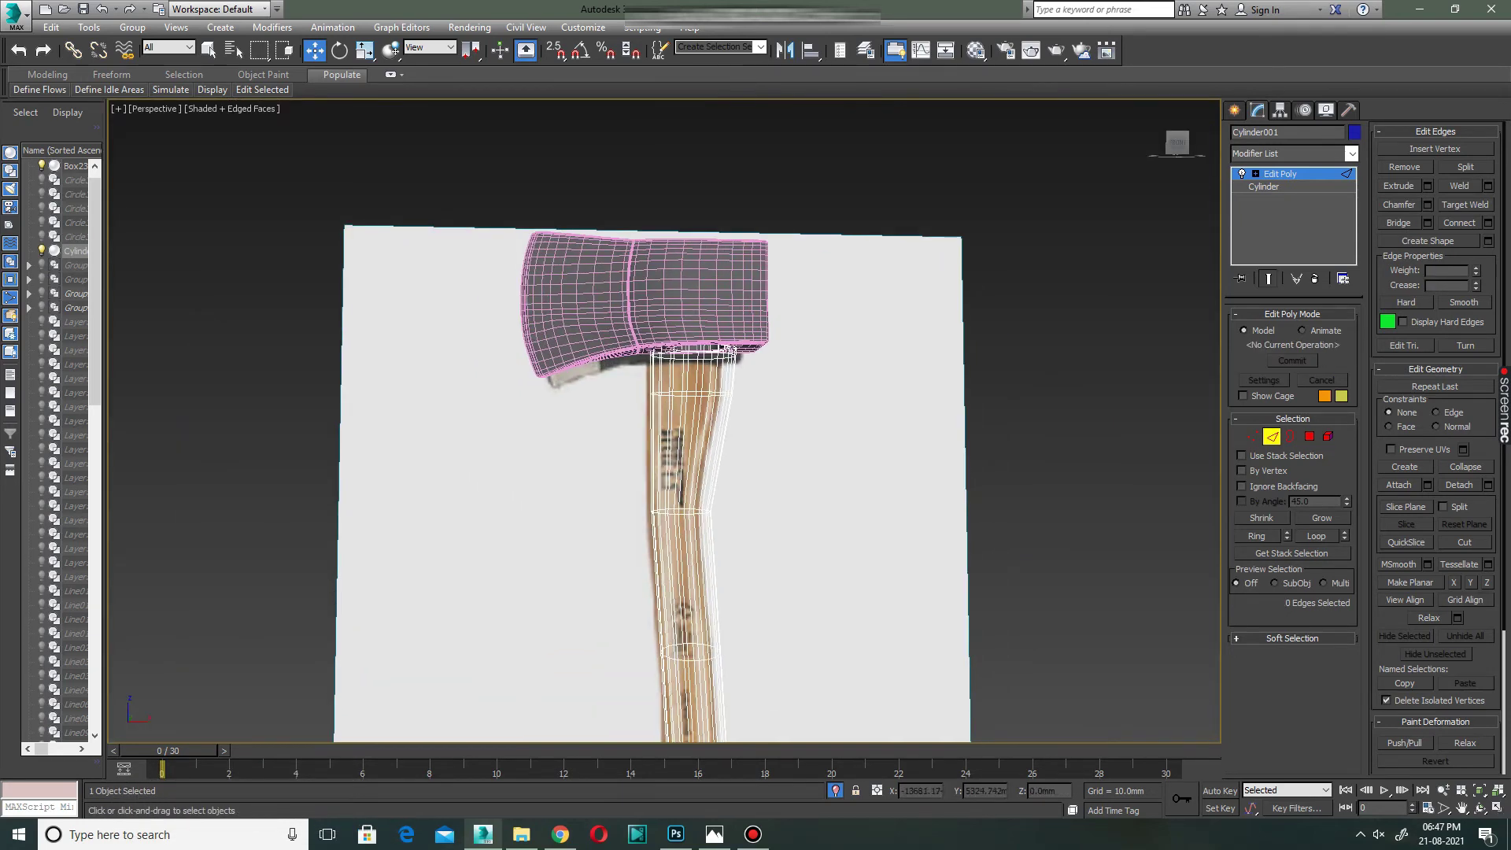
{"action": "left_click", "coordinate": [684, 453]}
{"action": "key", "text": "ctrl+shift+e"}
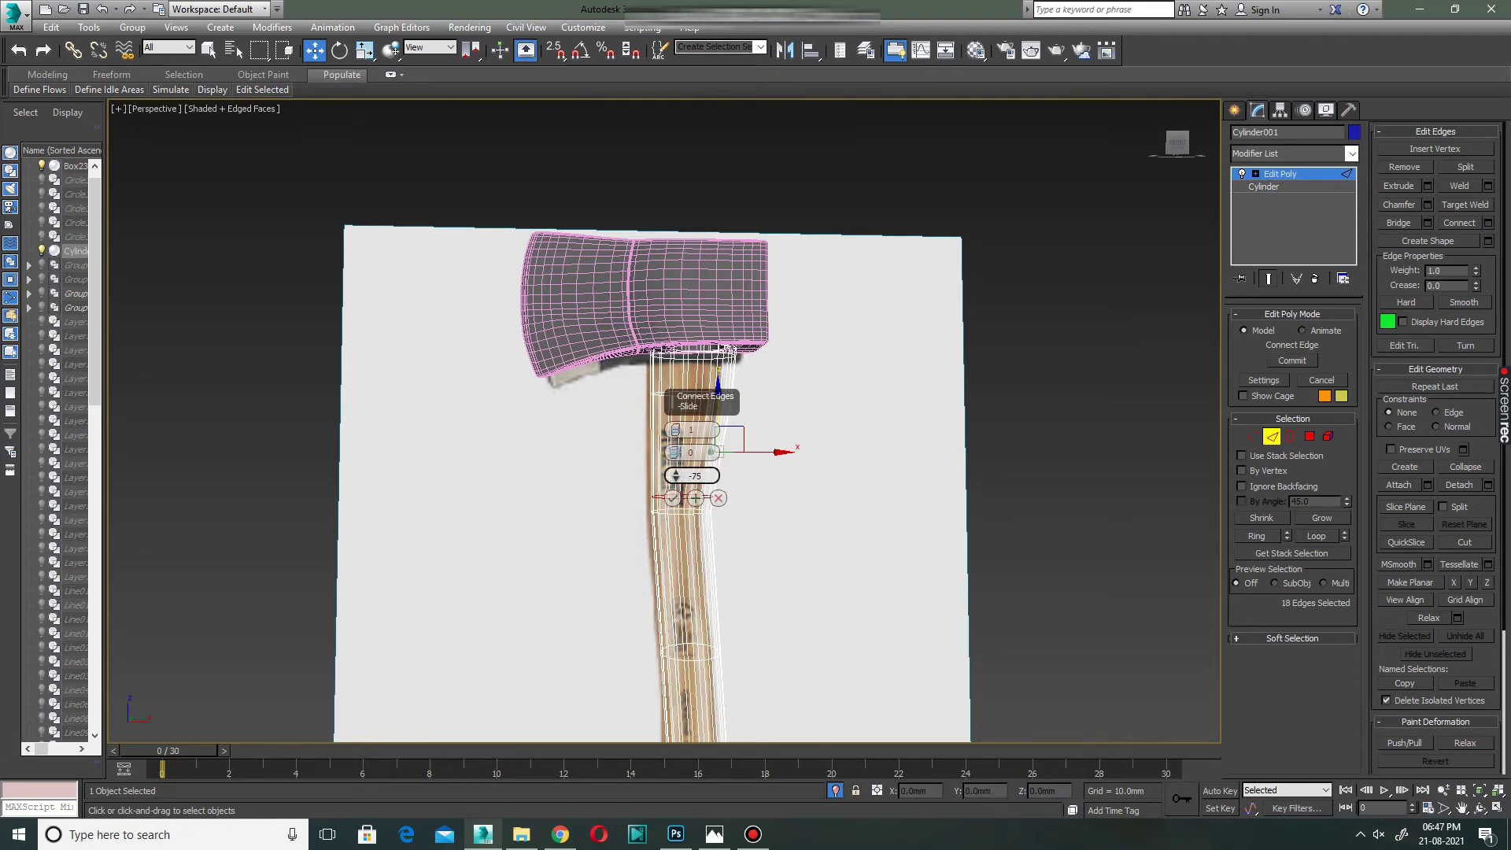
{"action": "left_click_drag", "start_coordinate": [675, 476], "coordinate": [675, 474]}
{"action": "scroll", "coordinate": [675, 476], "scroll_direction": "up", "scroll_amount": 5}
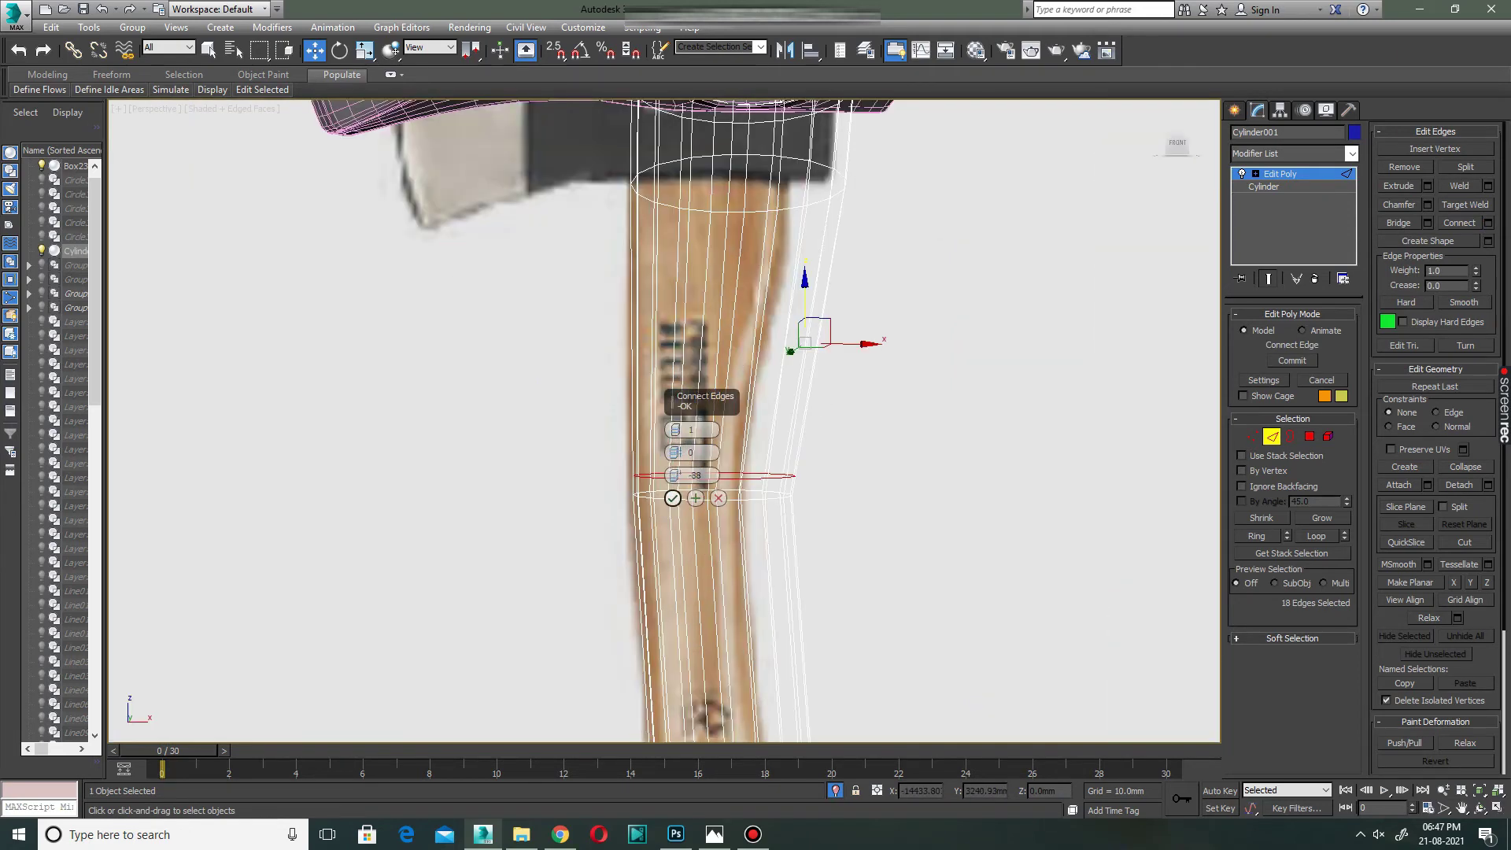
{"action": "left_click", "coordinate": [672, 498]}
Repeat the connect on the same ring, sliding the new loop up the handle.
{"action": "key", "text": "ctrl+shift+e"}
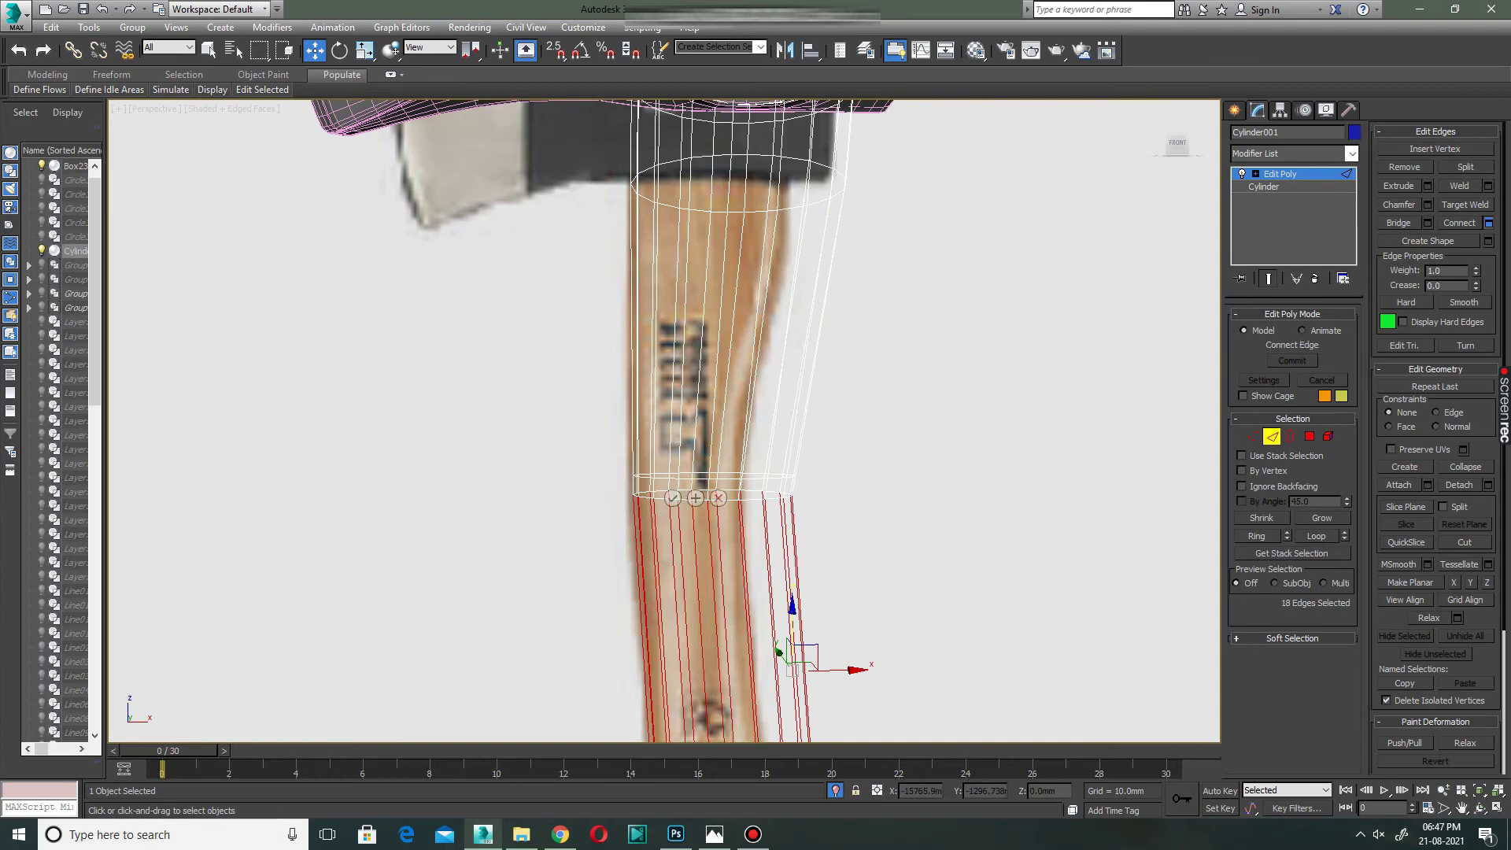
{"action": "scroll", "coordinate": [716, 283], "scroll_direction": "down", "scroll_amount": 5}
{"action": "mouse_move", "coordinate": [675, 475]}
{"action": "left_mouse_down"}
{"action": "mouse_move", "coordinate": [675, 449]}
{"action": "mouse_move", "coordinate": [675, 461]}
{"action": "left_mouse_up"}
{"action": "scroll", "coordinate": [700, 488], "scroll_direction": "up", "scroll_amount": 5}
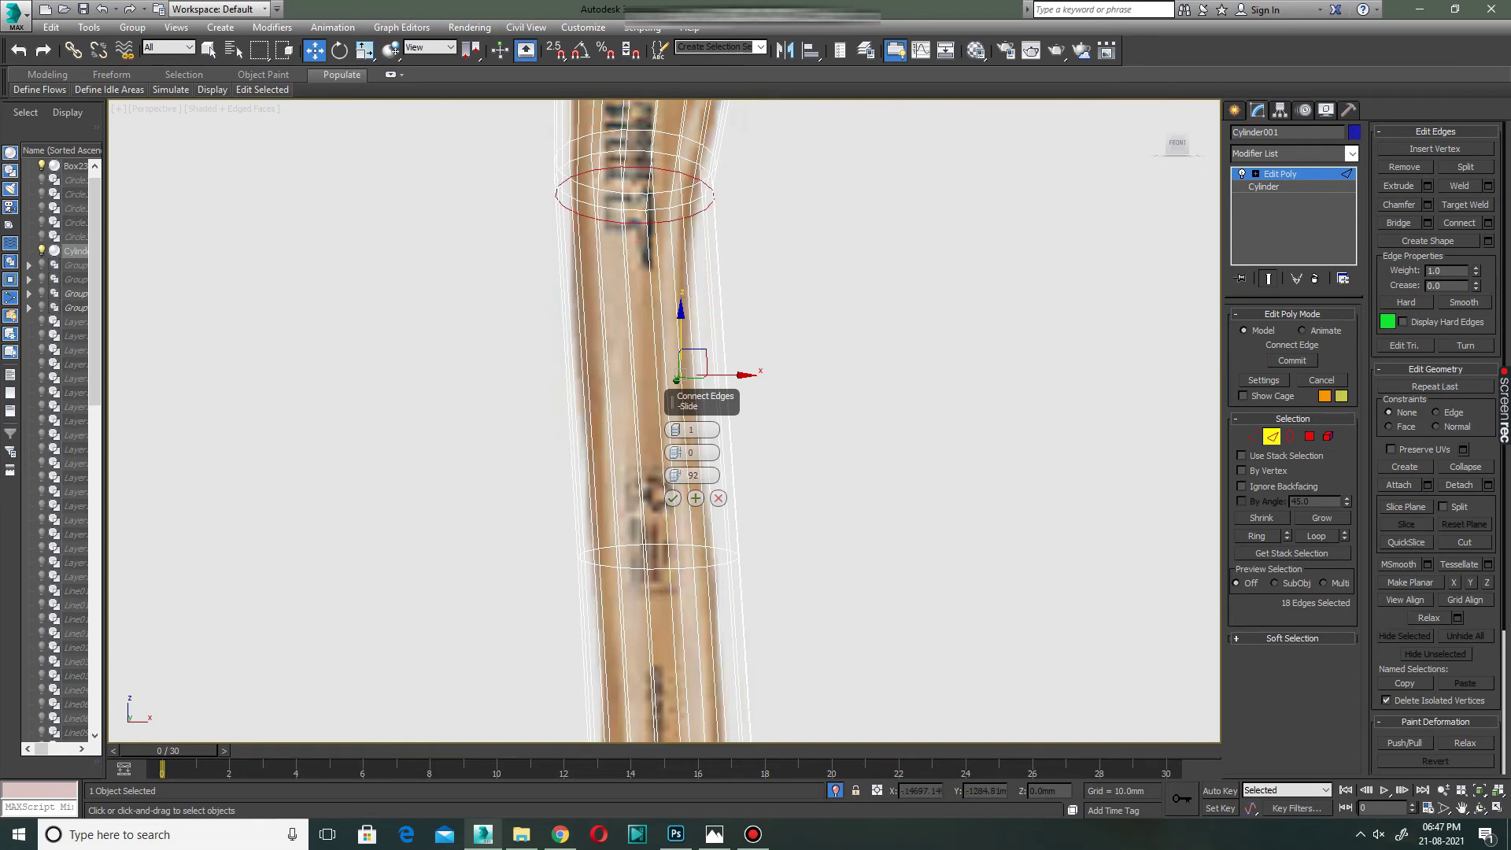
{"action": "left_click", "coordinate": [672, 497]}
{"action": "scroll", "coordinate": [672, 498], "scroll_direction": "down", "scroll_amount": 5}
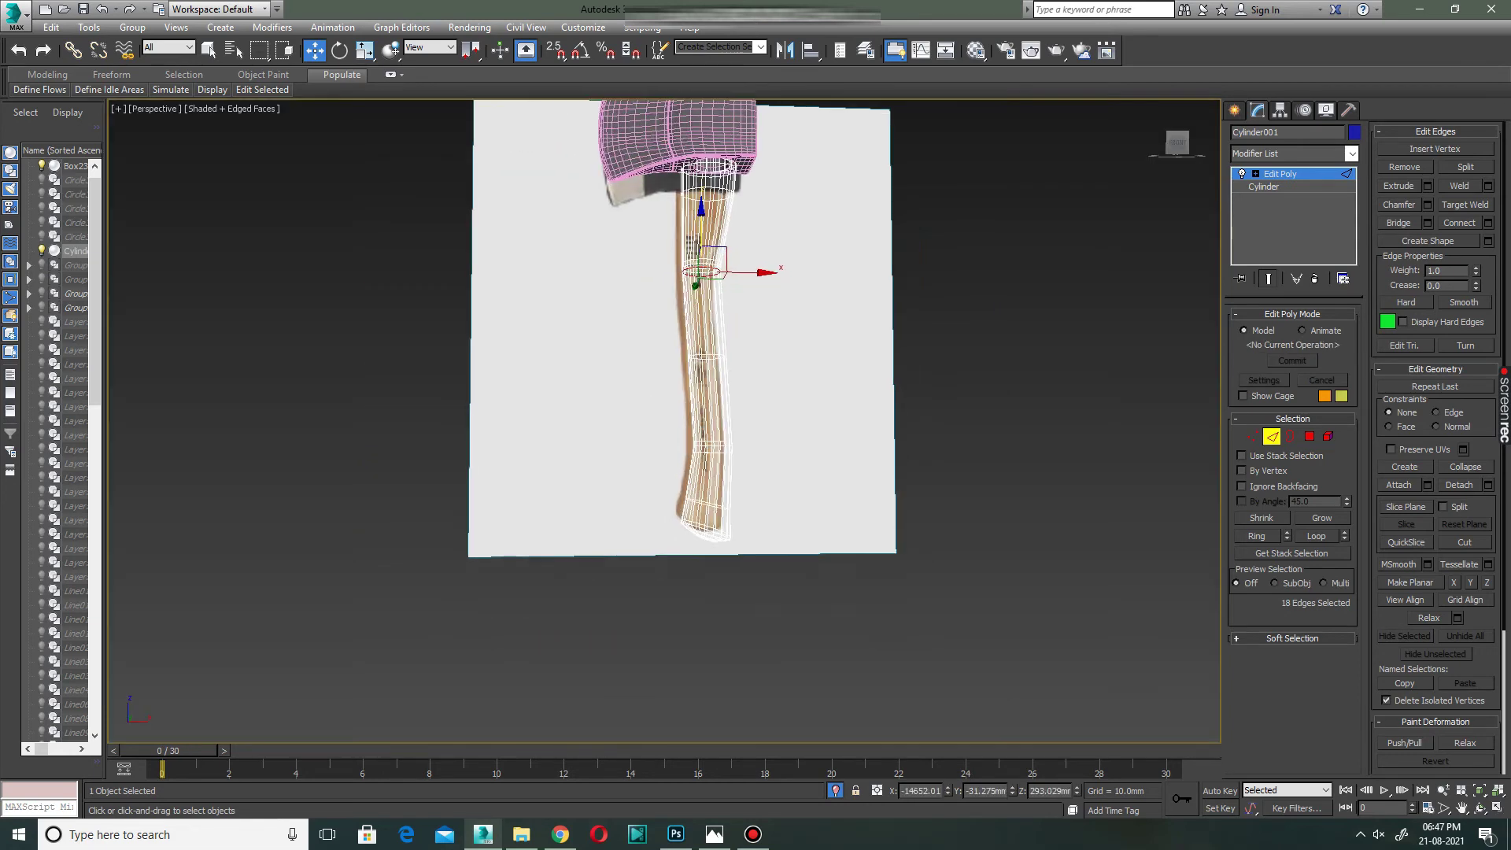
Chamfer the handle's bottom edge ring with a 0.76mm amount.
{"action": "middle_click_drag", "start_coordinate": [672, 498], "coordinate": [708, 440], "text": "alt"}
{"action": "scroll", "coordinate": [708, 440], "scroll_direction": "up", "scroll_amount": 5}
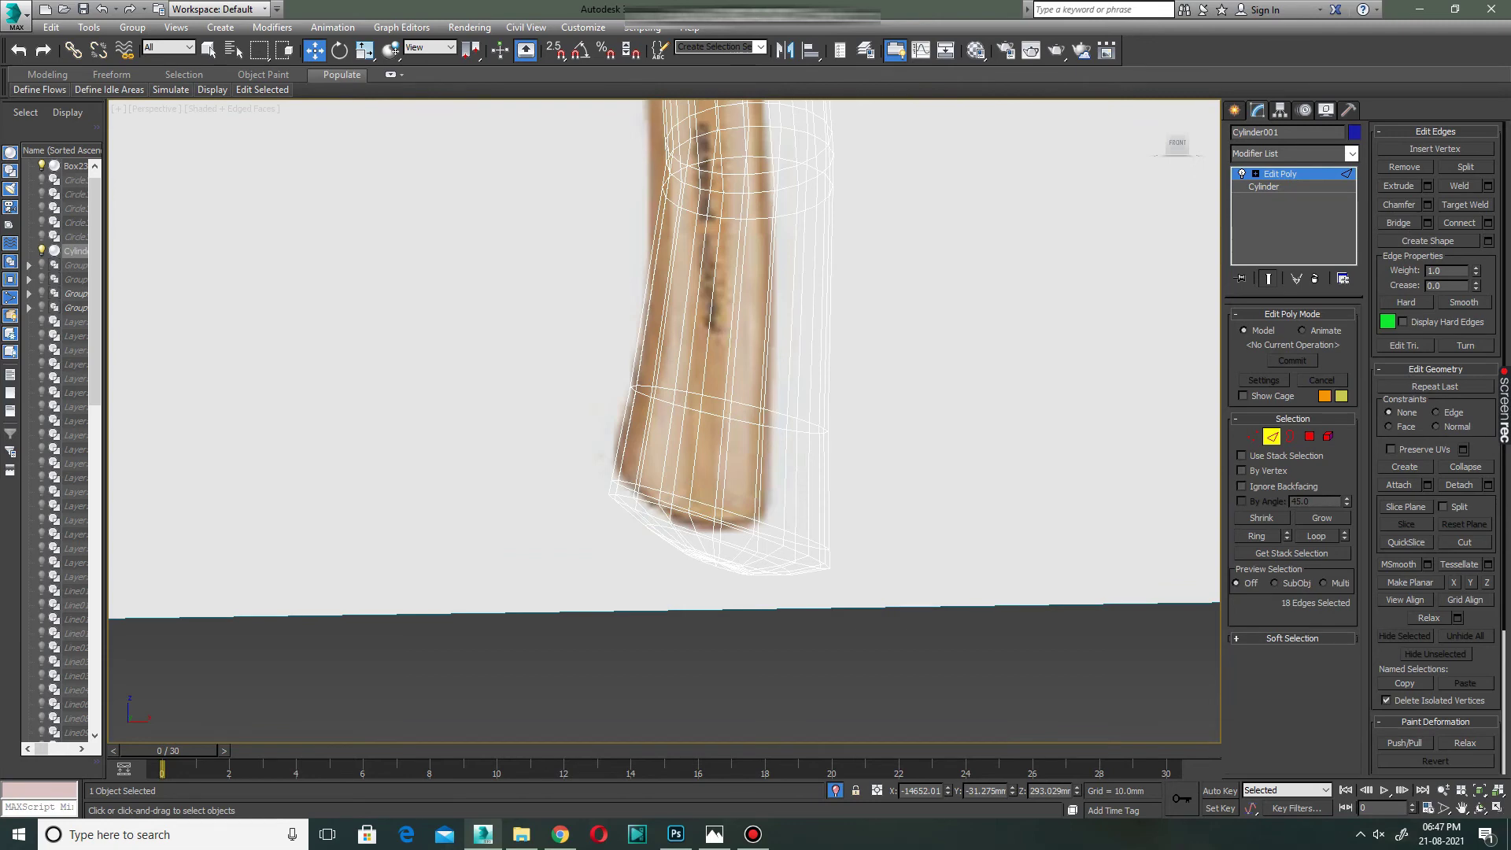
{"action": "mouse_move", "coordinate": [708, 472]}
{"action": "middle_mouse_down", "text": "alt"}
{"action": "mouse_move", "coordinate": [748, 461]}
{"action": "mouse_move", "coordinate": [765, 545]}
{"action": "middle_mouse_up", "text": "alt"}
{"action": "left_click", "coordinate": [1427, 204]}
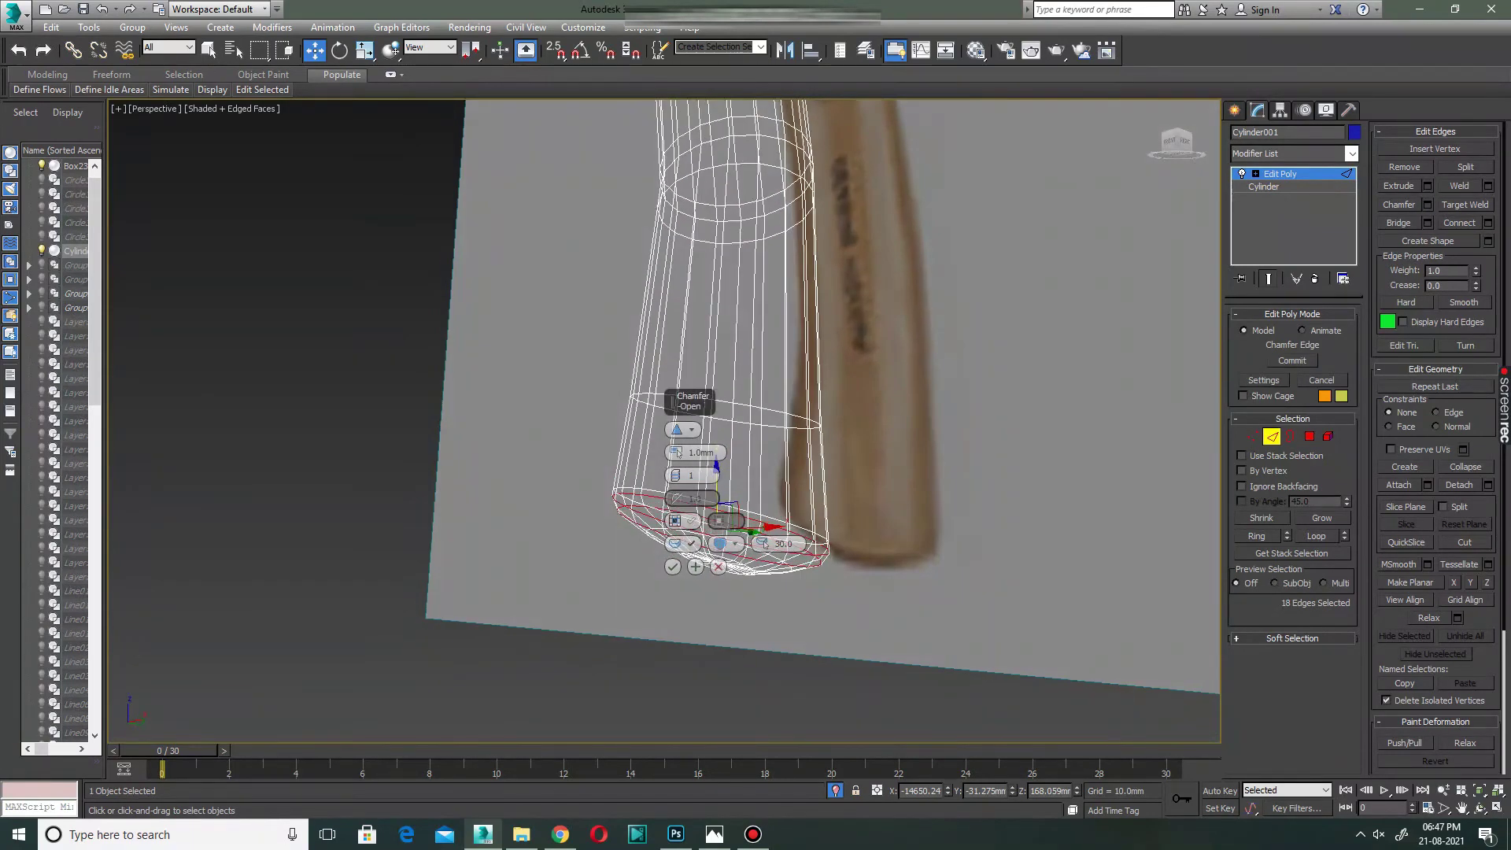
{"action": "left_click_drag", "start_coordinate": [676, 453], "coordinate": [678, 454]}
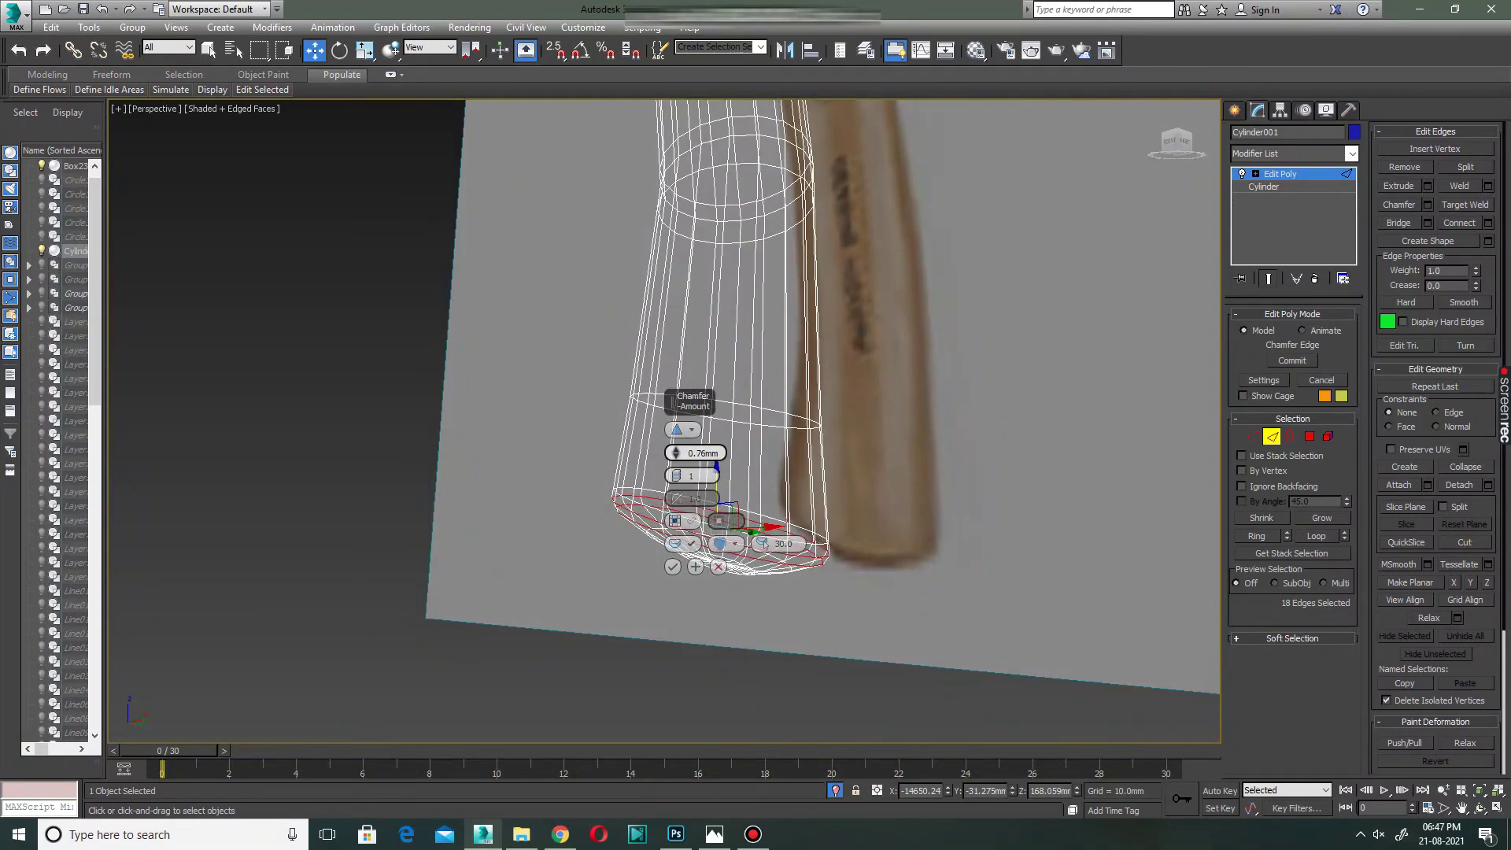
{"action": "left_click", "coordinate": [672, 567]}
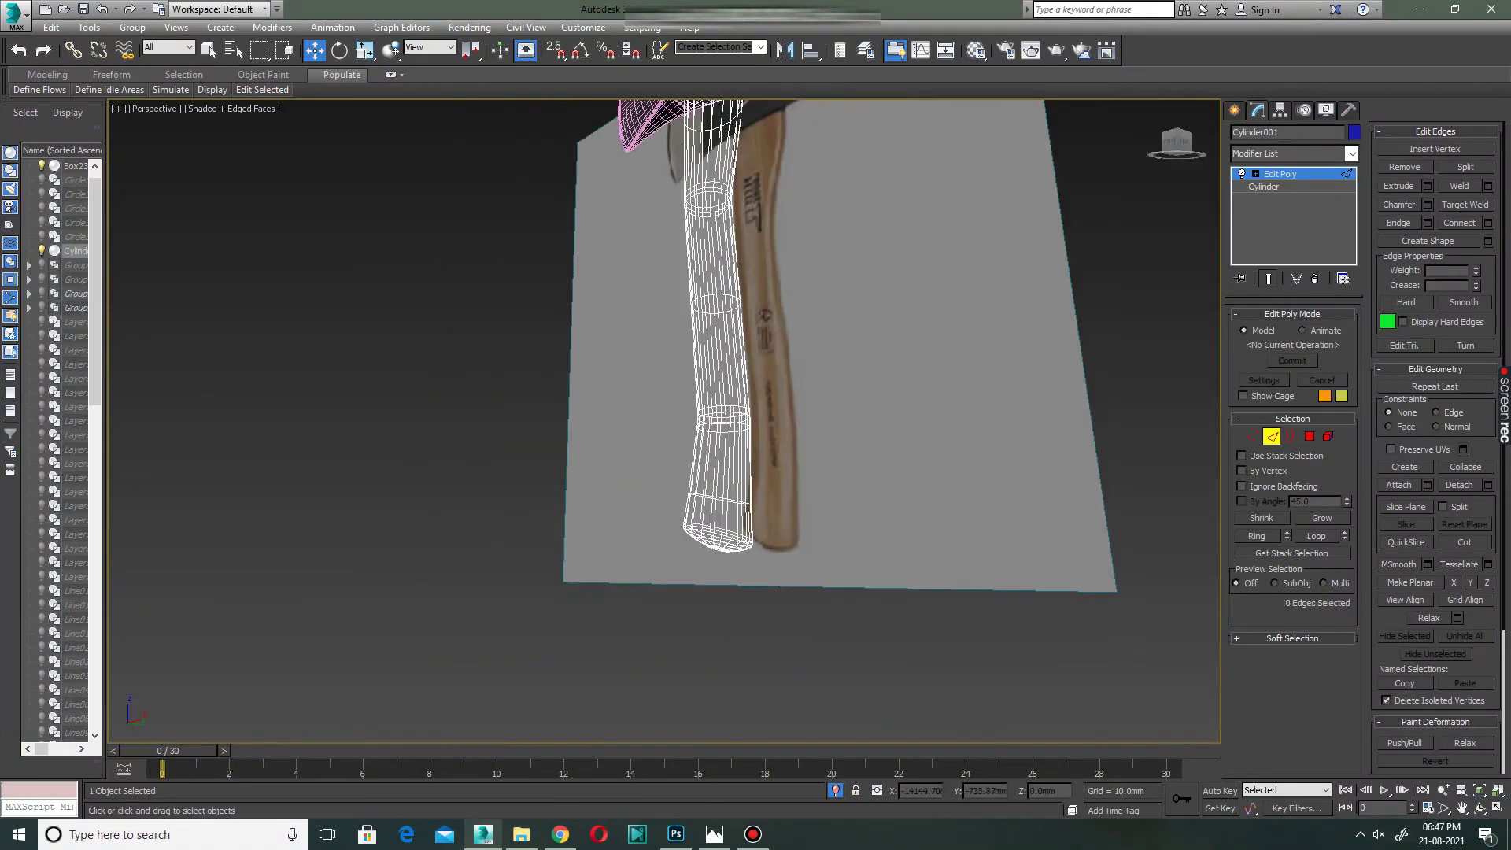
{"action": "middle_click_drag", "start_coordinate": [708, 425], "coordinate": [676, 428], "text": "alt"}
Apply the dark material to Cylinder001 and close the Material Editor.
{"action": "key", "text": "2"}
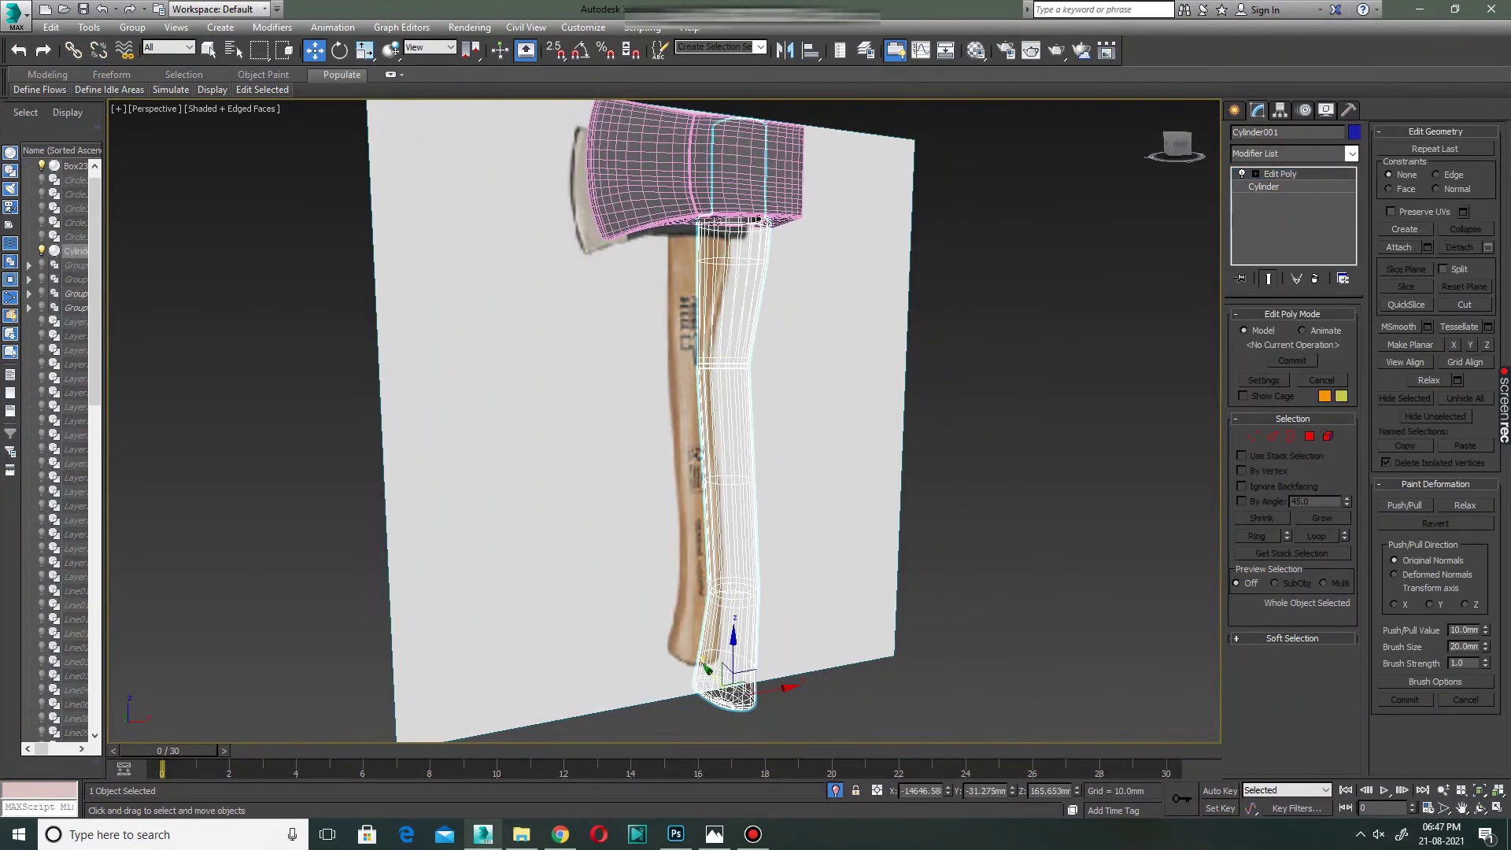
{"action": "left_click", "coordinate": [975, 49]}
{"action": "left_click", "coordinate": [919, 433]}
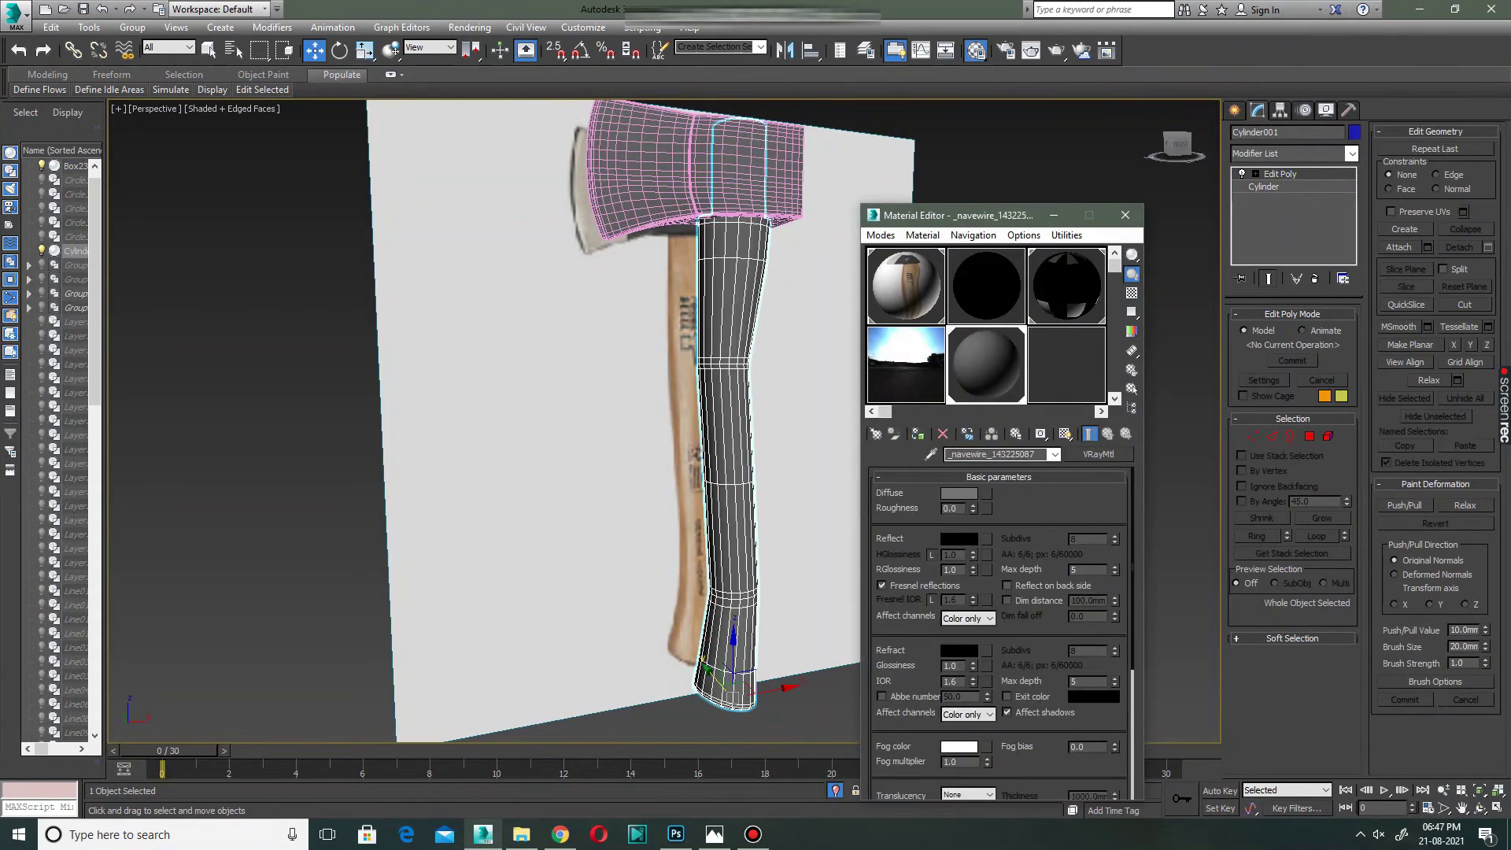
{"action": "left_click", "coordinate": [1125, 215]}
{"action": "left_click", "coordinate": [1062, 354]}
{"action": "left_click", "coordinate": [1351, 154]}
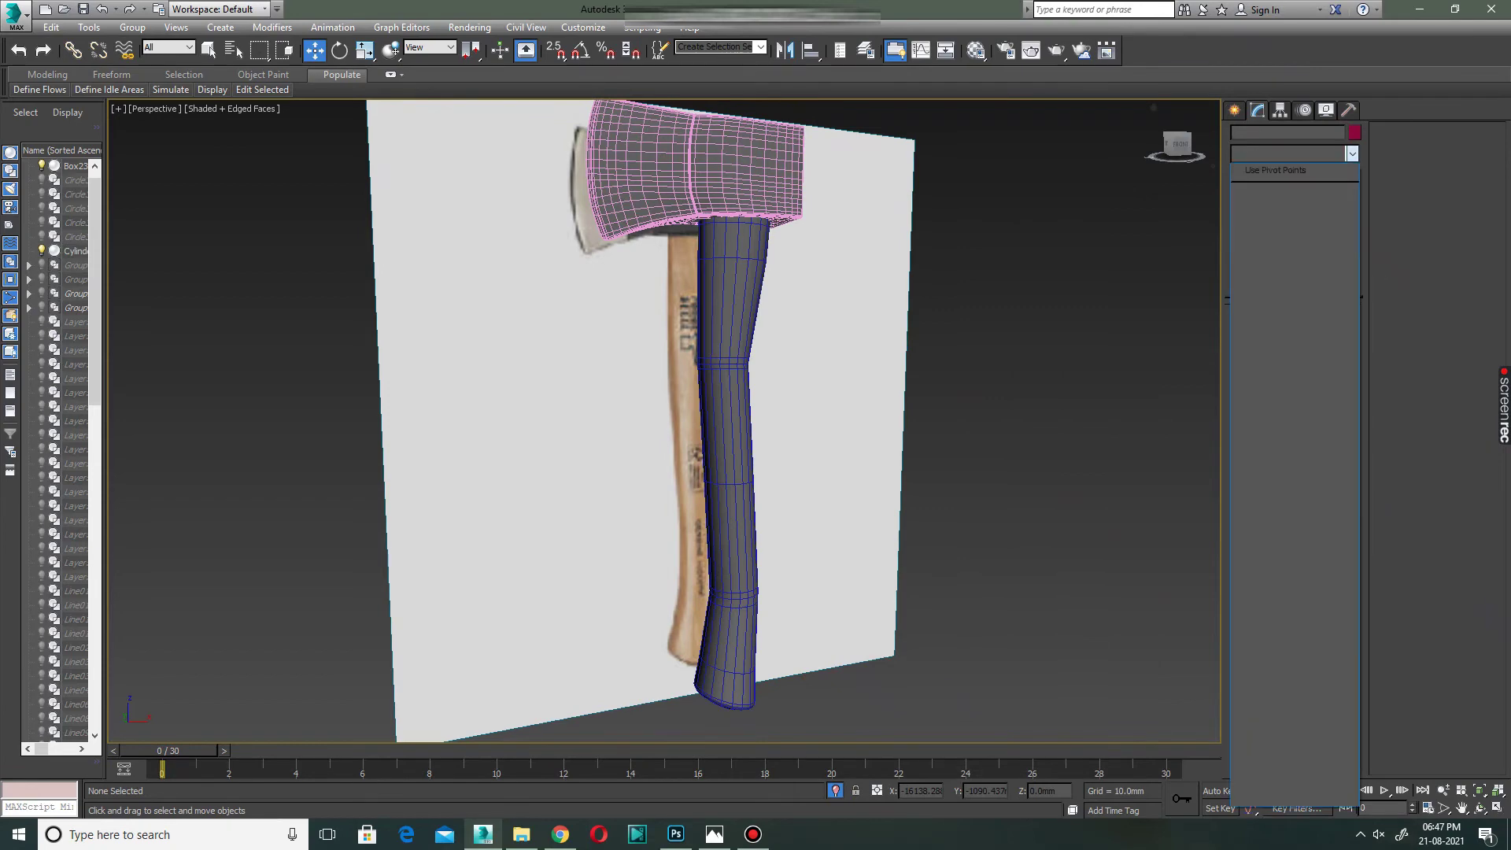
Reselect the handle in Edge mode and select the edges running up into the axe head.
{"action": "left_click", "coordinate": [728, 472]}
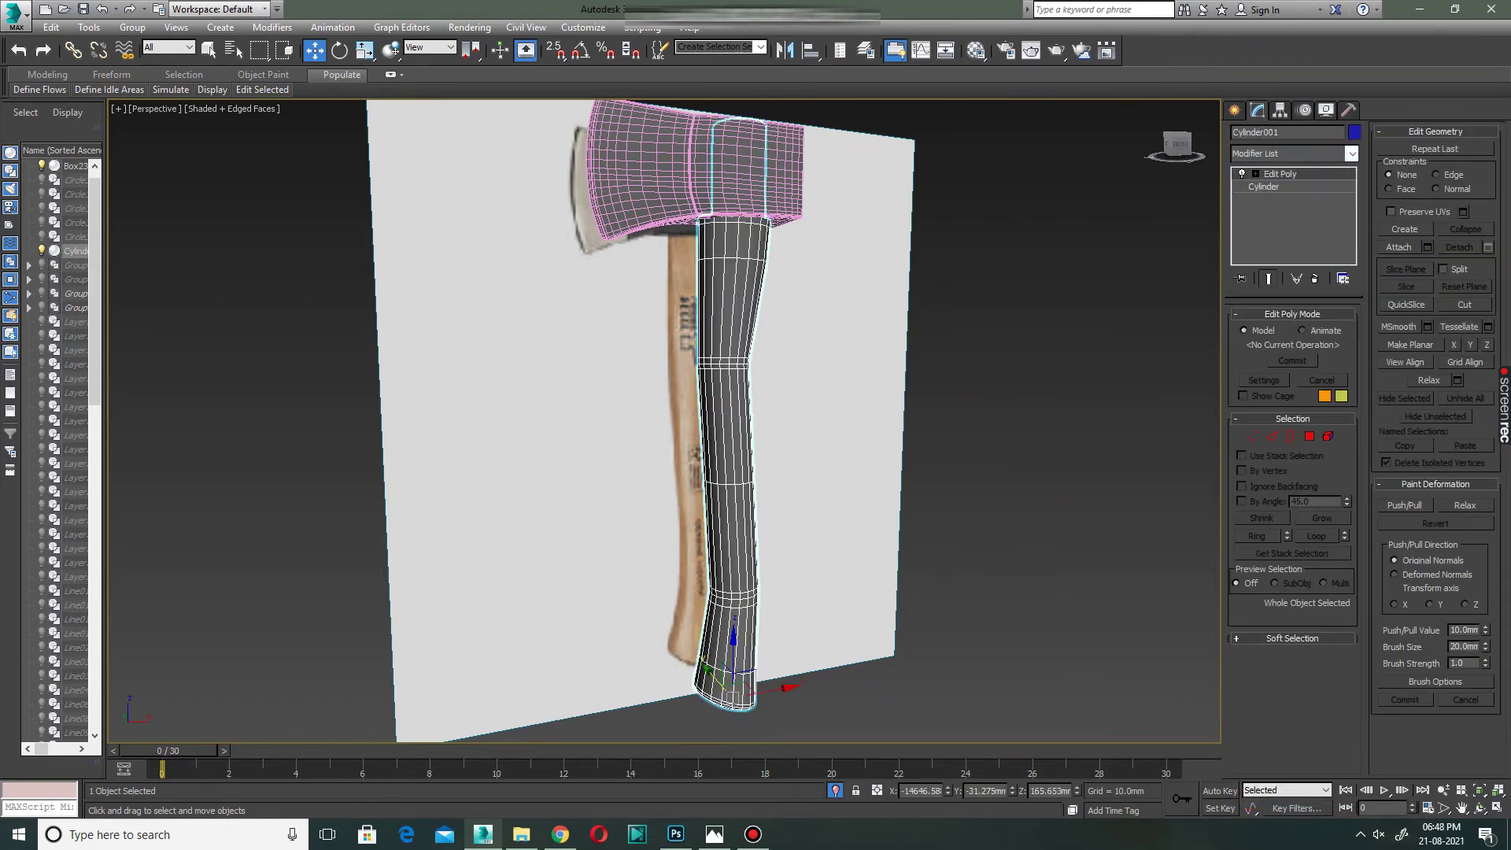
{"action": "key", "text": "2"}
{"action": "mouse_move", "coordinate": [810, 189]}
{"action": "middle_mouse_down", "text": "alt"}
{"action": "mouse_move", "coordinate": [818, 225]}
{"action": "mouse_move", "coordinate": [755, 236]}
{"action": "middle_mouse_up", "text": "alt"}
{"action": "double_click", "coordinate": [818, 225]}
Connect the handle's top edge ring with Segments 2, Pinch 57, Slide -6.
{"action": "left_click", "coordinate": [1488, 222]}
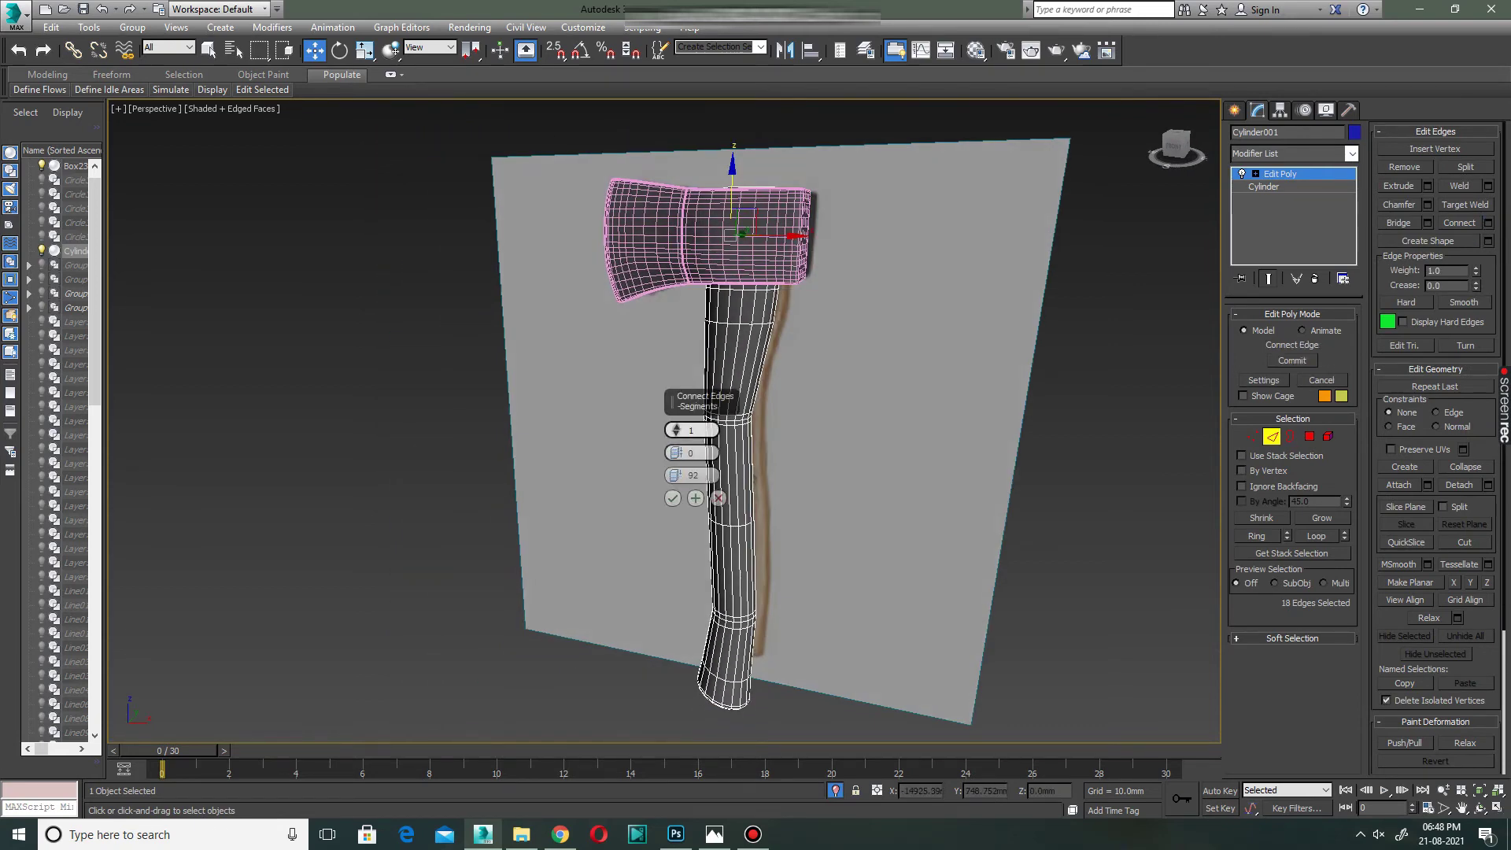
{"action": "key", "text": "F3"}
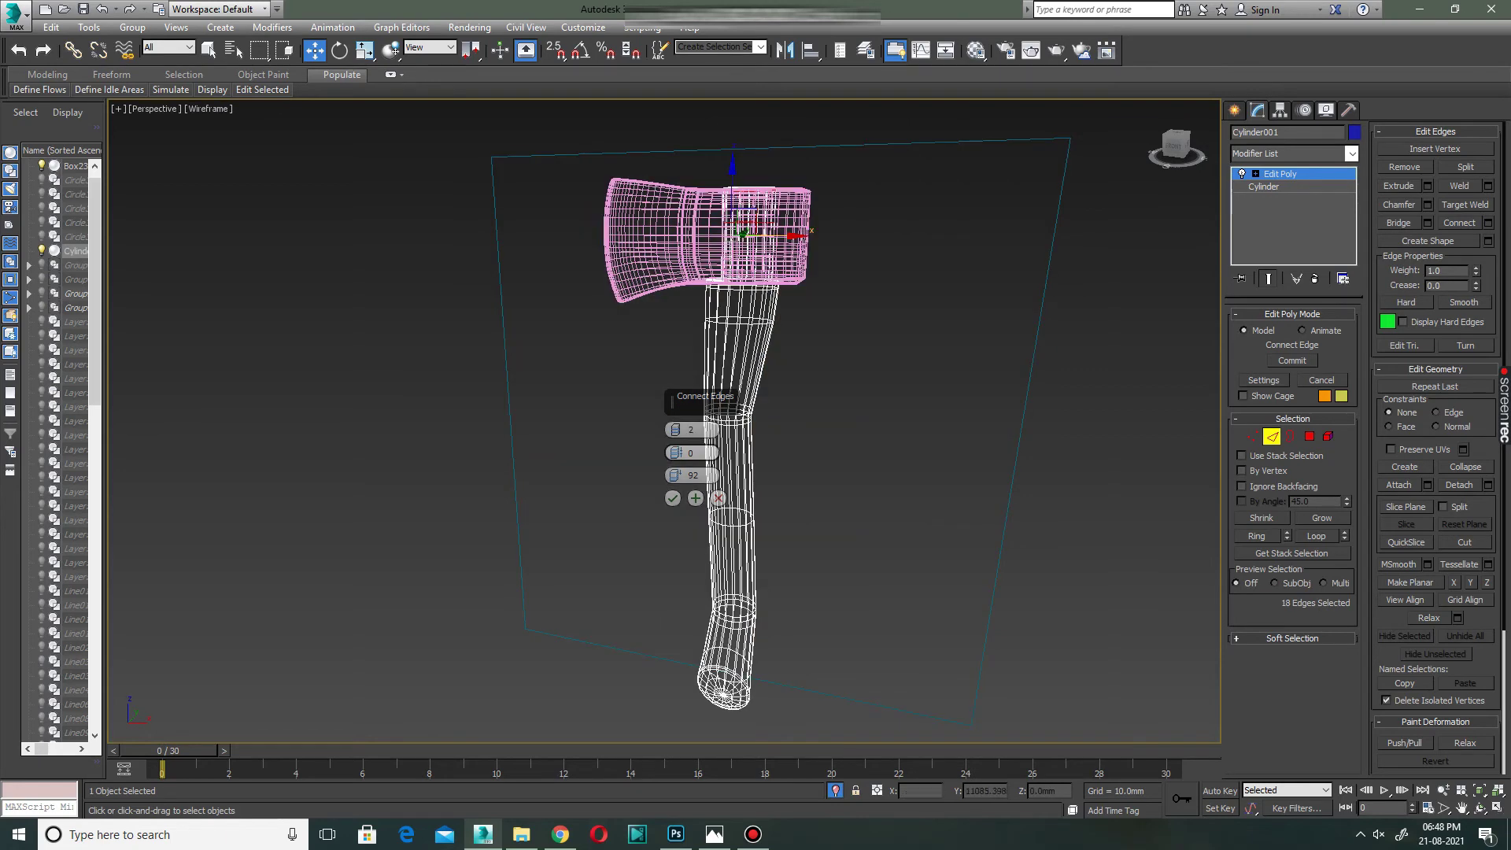
{"action": "scroll", "coordinate": [756, 236], "scroll_direction": "up", "scroll_amount": 5}
{"action": "type", "text": "0"}
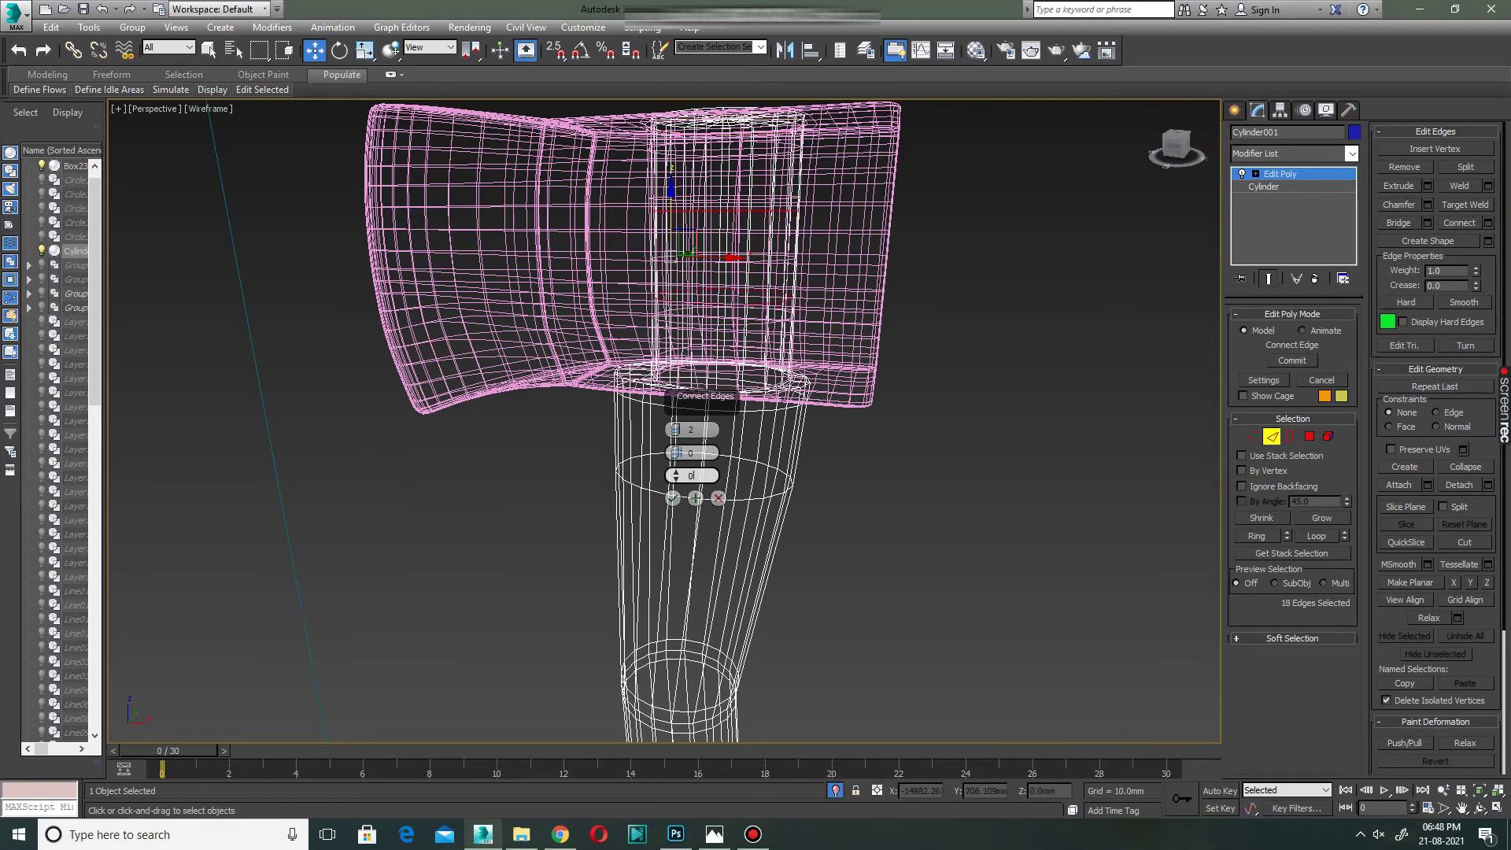
{"action": "key", "text": "Return"}
{"action": "key", "text": "F3"}
{"action": "key", "text": "F3"}
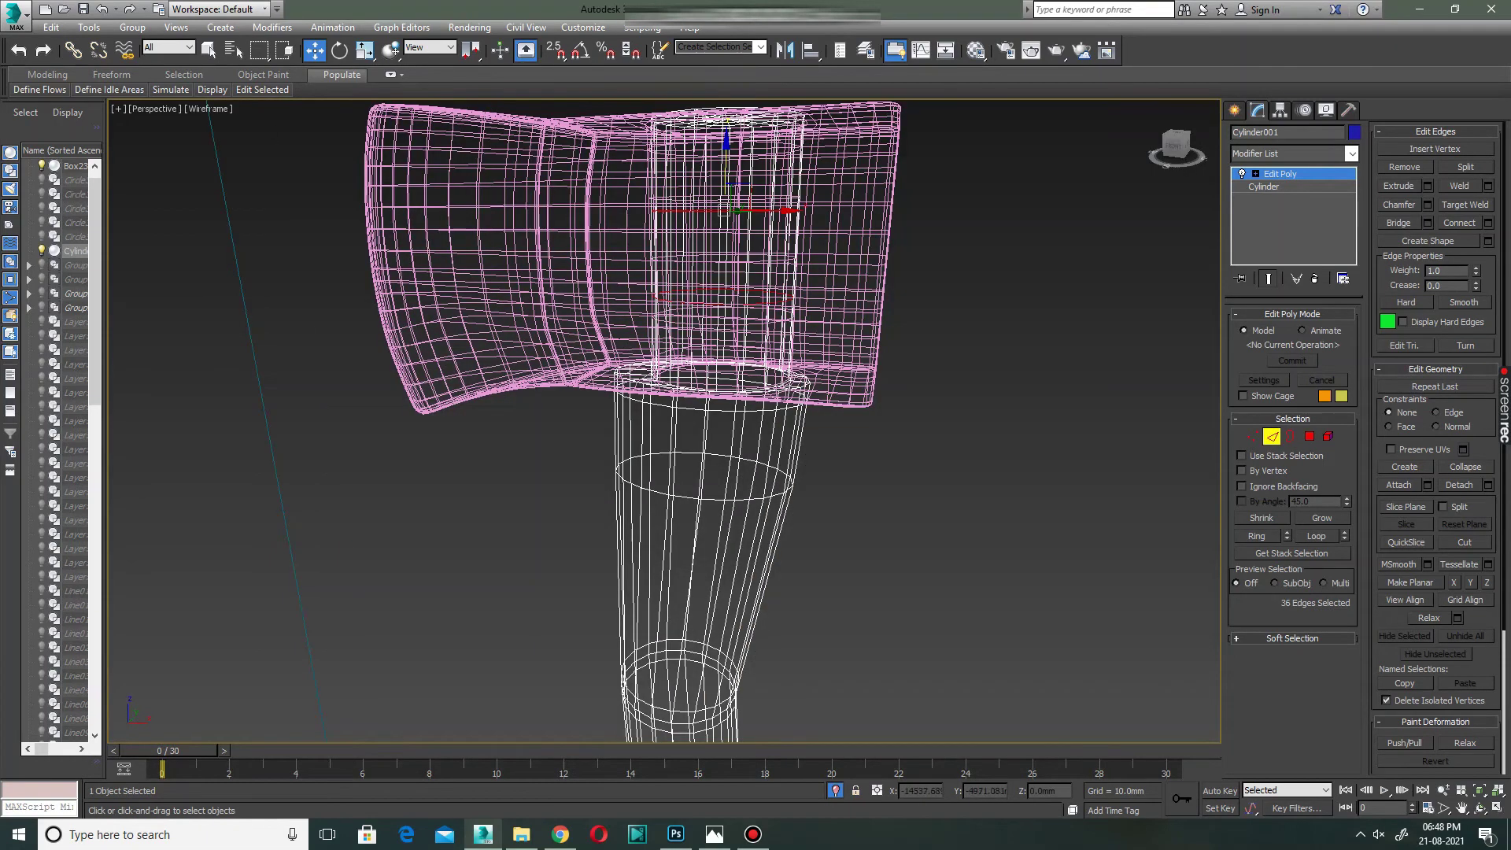
{"action": "left_click", "coordinate": [1488, 222]}
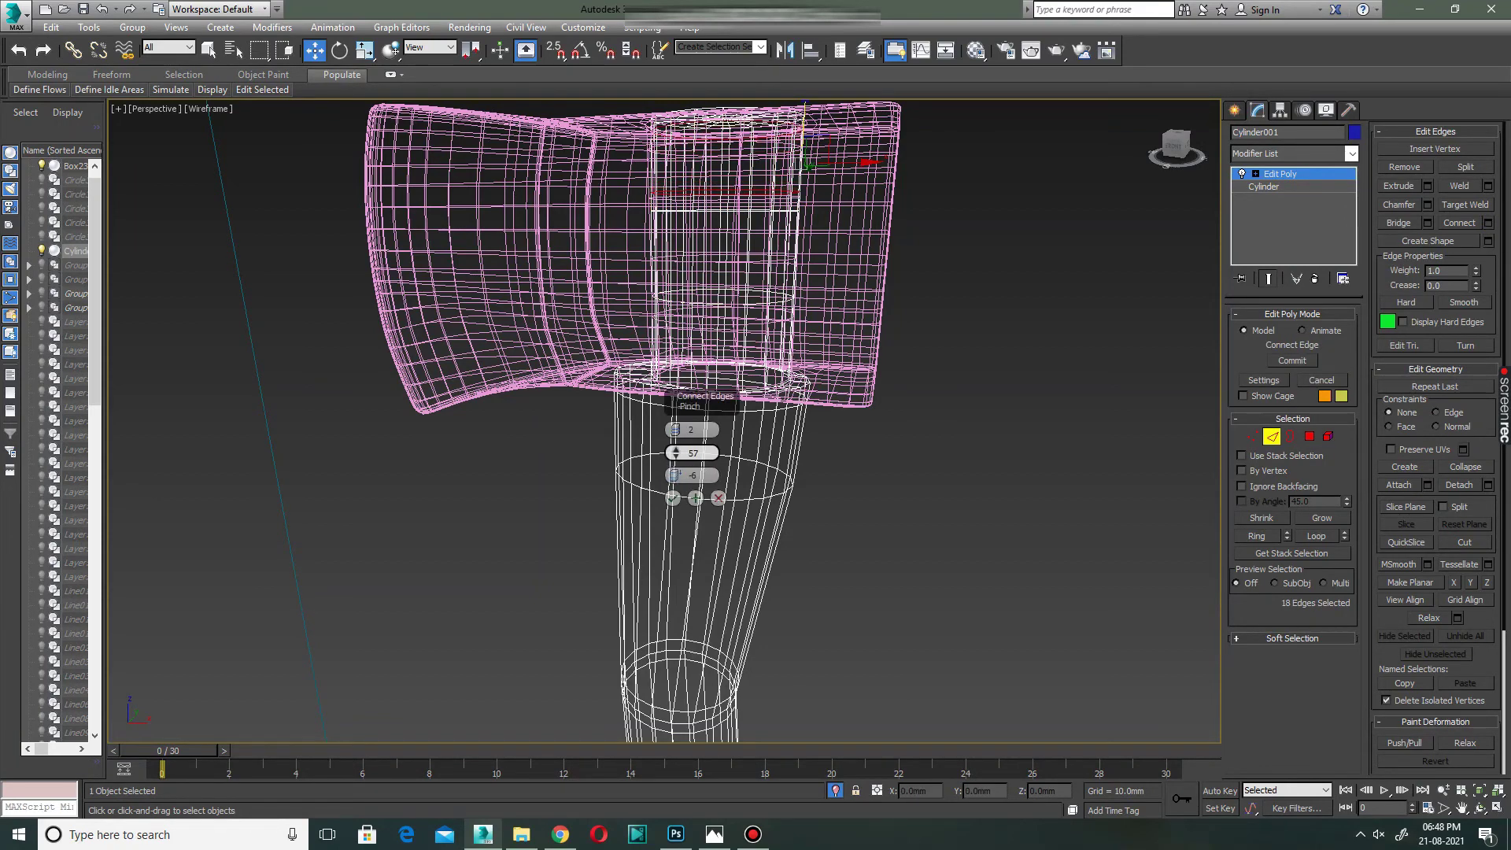
{"action": "left_click", "coordinate": [673, 498]}
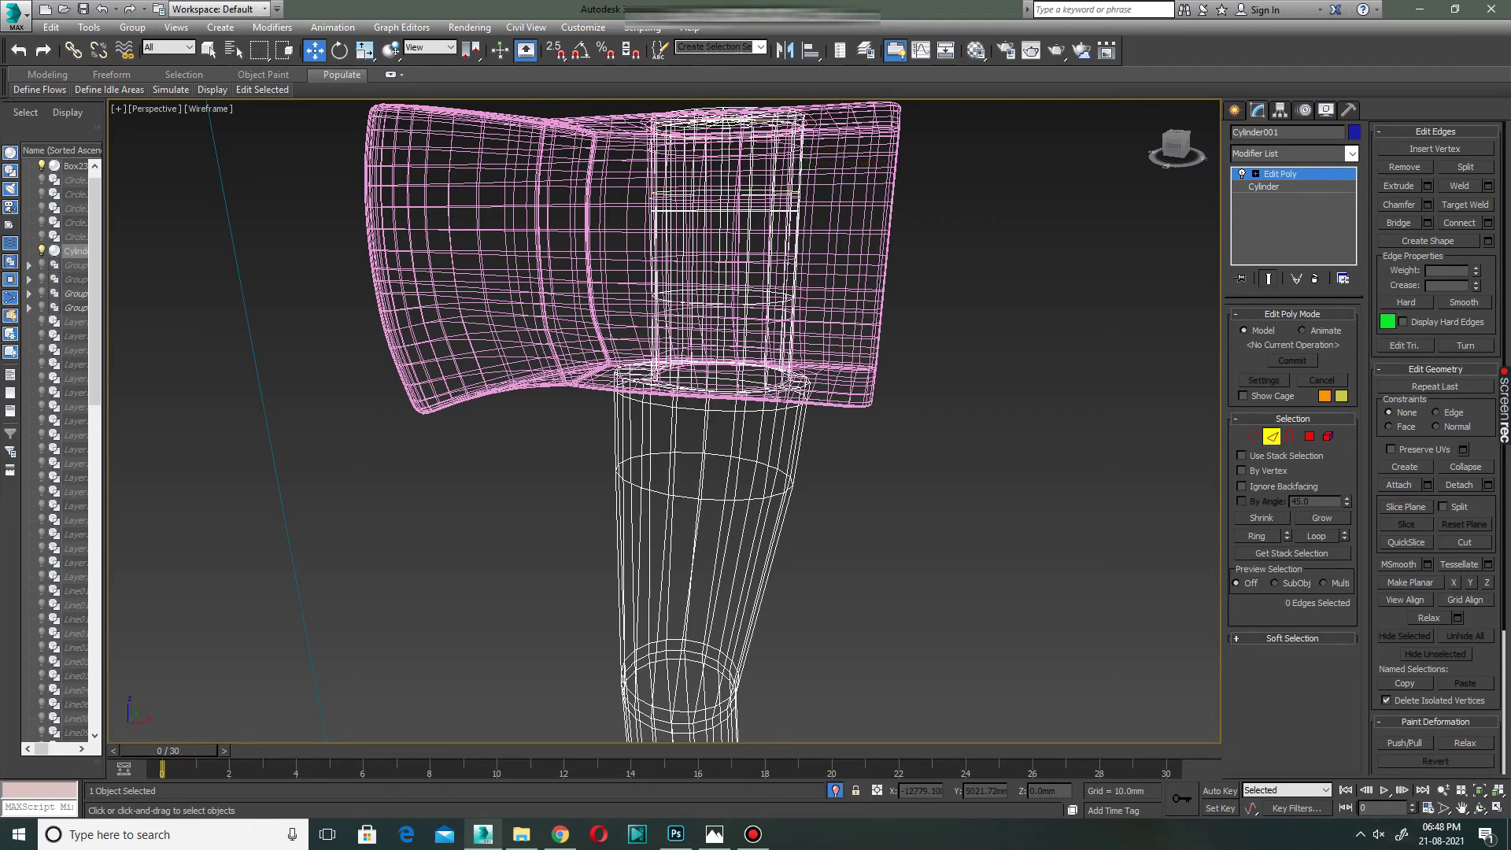
{"action": "left_click", "coordinate": [1351, 154]}
{"action": "scroll", "coordinate": [1291, 393], "scroll_direction": "down", "scroll_amount": 5}
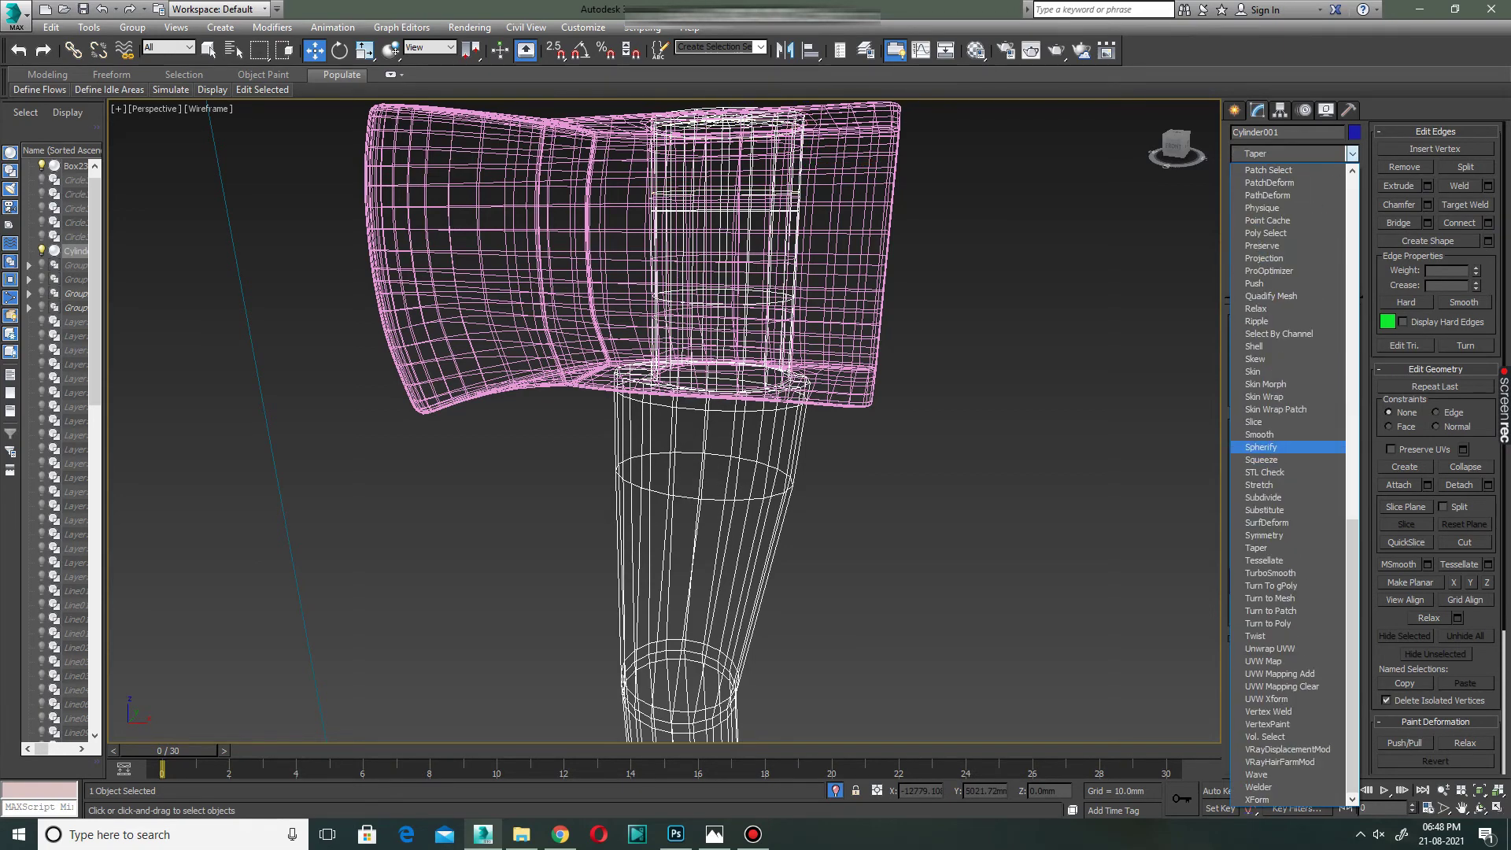
Add a TurboSmooth modifier to the handle and zoom around the smoothed result.
{"action": "left_click", "coordinate": [1270, 572]}
{"action": "key", "text": "F3"}
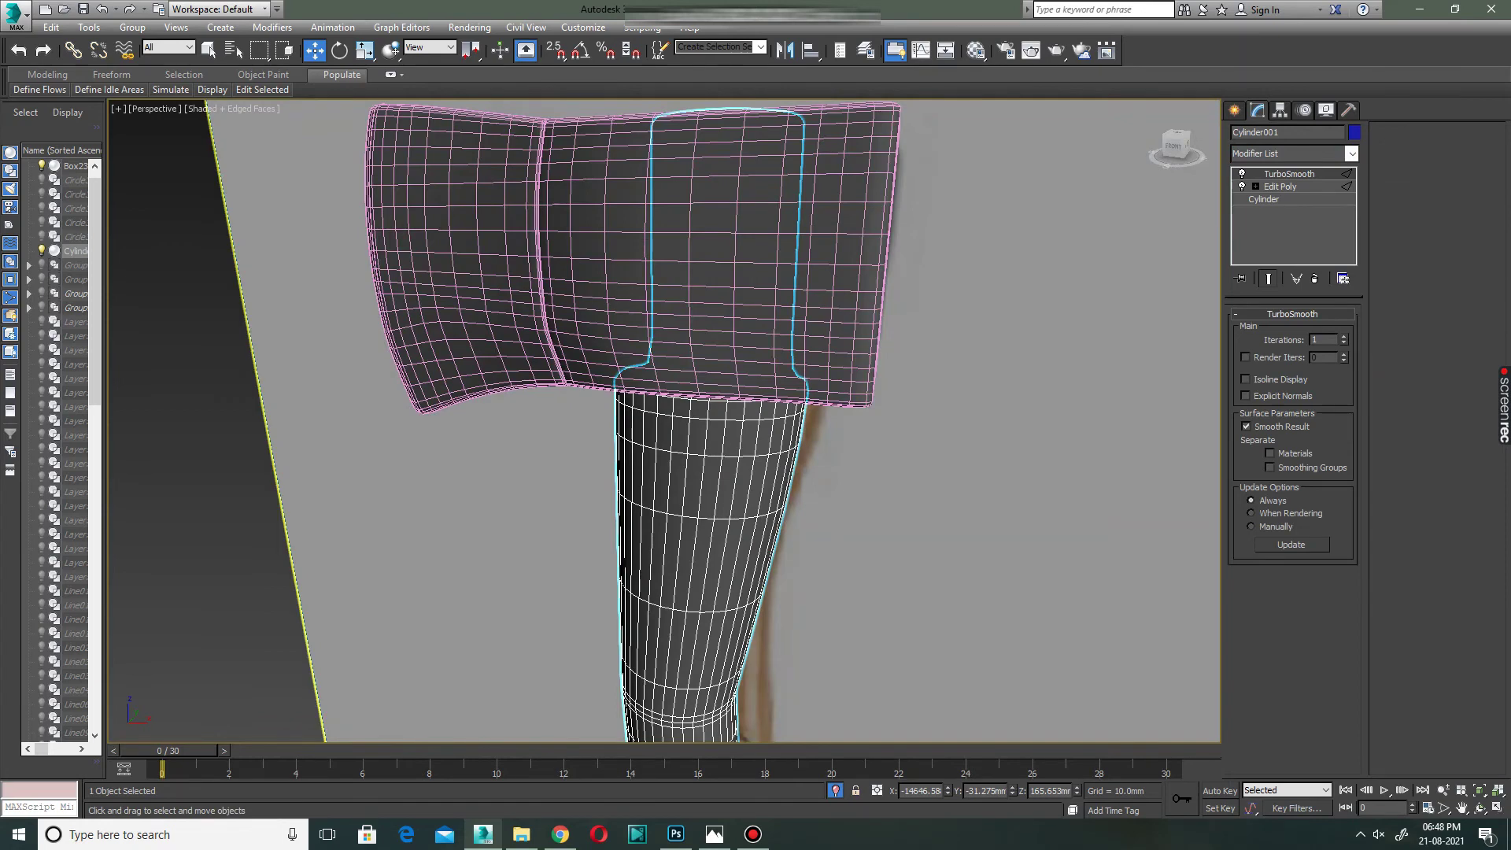
{"action": "scroll", "coordinate": [746, 340], "scroll_direction": "down", "scroll_amount": 3}
{"action": "scroll", "coordinate": [746, 340], "scroll_direction": "down", "scroll_amount": 1}
{"action": "scroll", "coordinate": [746, 340], "scroll_direction": "down", "scroll_amount": 3}
{"action": "scroll", "coordinate": [746, 340], "scroll_direction": "down", "scroll_amount": 1}
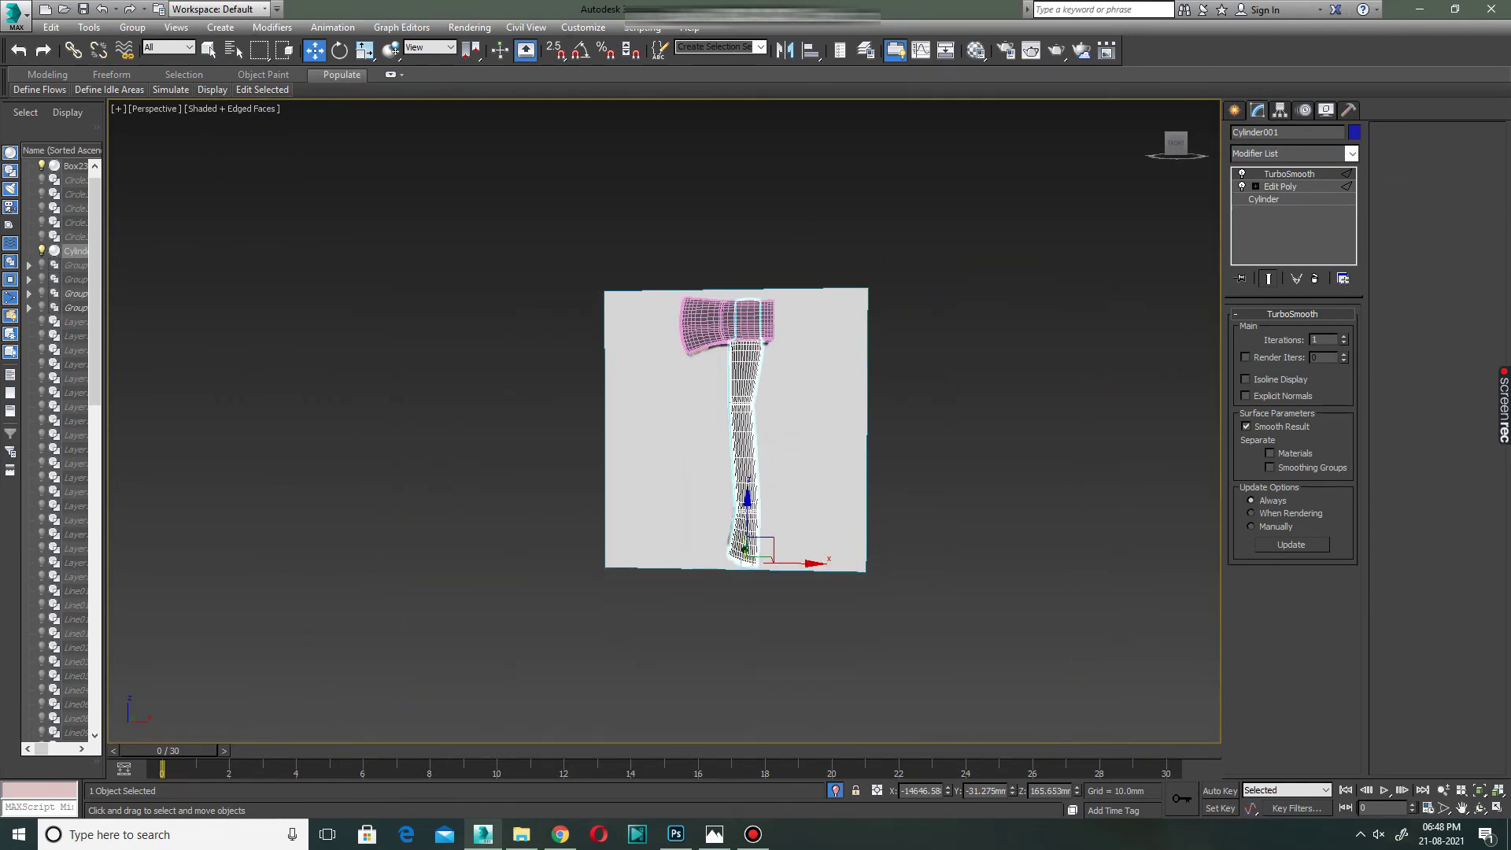
{"action": "scroll", "coordinate": [746, 340], "scroll_direction": "up", "scroll_amount": 5}
{"action": "scroll", "coordinate": [746, 340], "scroll_direction": "down", "scroll_amount": 1}
{"action": "scroll", "coordinate": [745, 340], "scroll_direction": "up", "scroll_amount": 1}
{"action": "scroll", "coordinate": [746, 340], "scroll_direction": "up", "scroll_amount": 1}
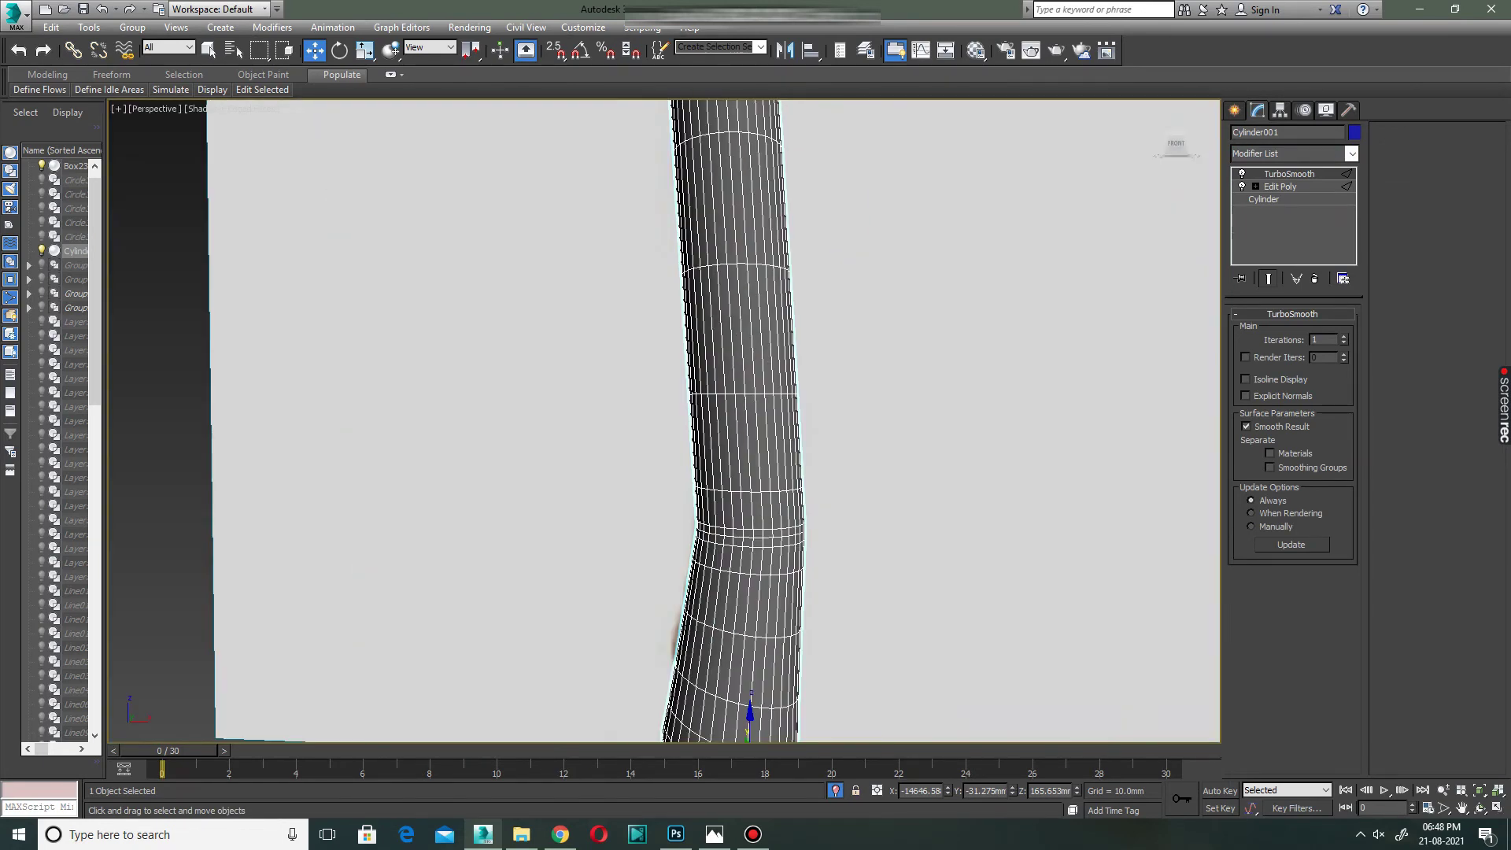
{"action": "scroll", "coordinate": [746, 340], "scroll_direction": "down", "scroll_amount": 3}
{"action": "scroll", "coordinate": [746, 340], "scroll_direction": "down", "scroll_amount": 1}
{"action": "scroll", "coordinate": [746, 340], "scroll_direction": "up", "scroll_amount": 1}
{"action": "scroll", "coordinate": [746, 340], "scroll_direction": "up", "scroll_amount": 1}
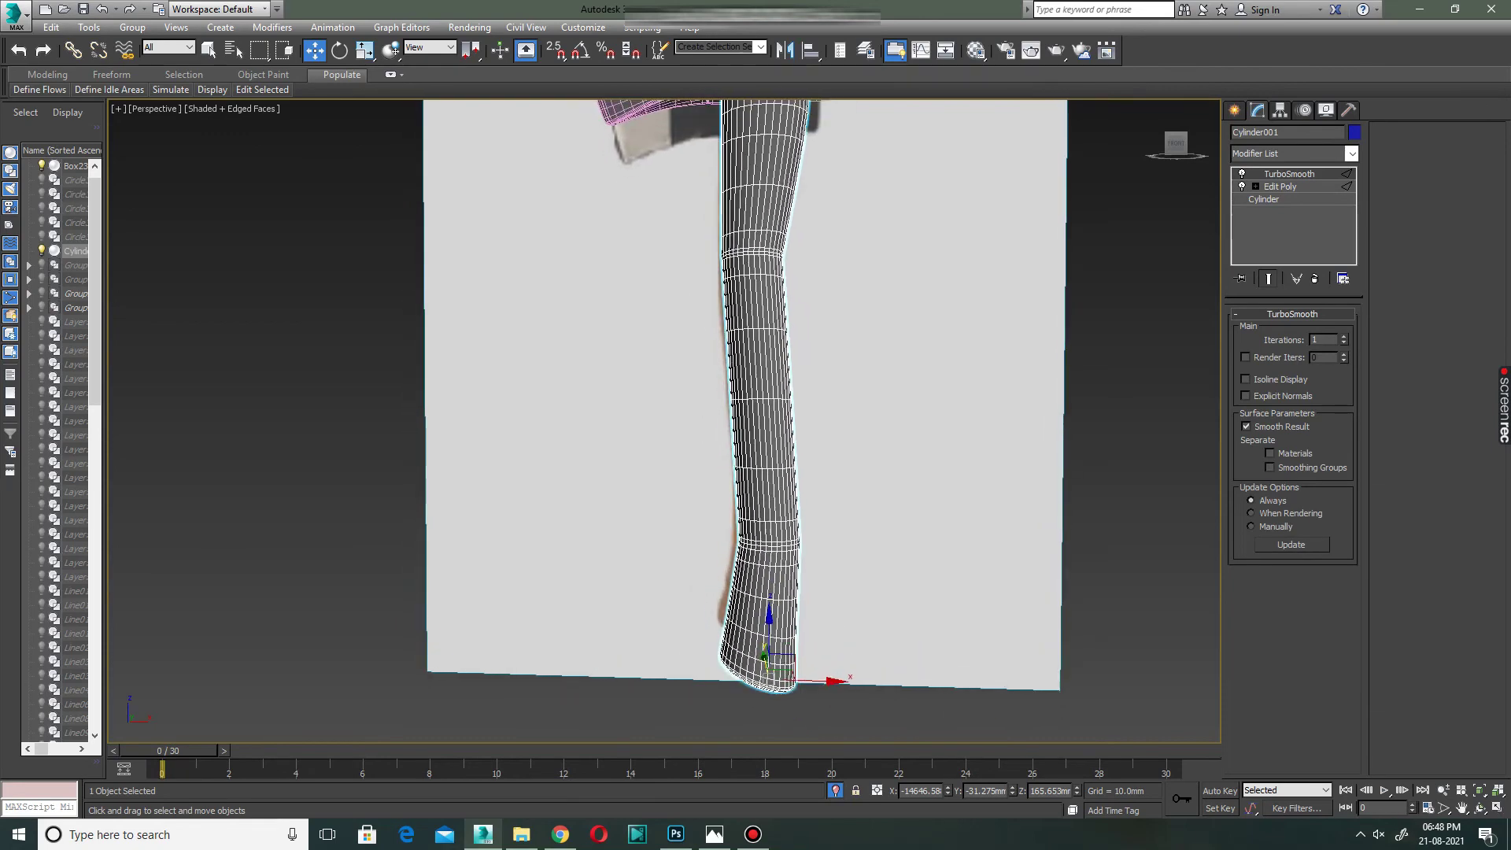
{"action": "scroll", "coordinate": [746, 340], "scroll_direction": "down", "scroll_amount": 3}
{"action": "scroll", "coordinate": [746, 340], "scroll_direction": "down", "scroll_amount": 1}
Inspect the whole axe in plain shaded view, then reselect the handle.
{"action": "key", "text": "F3"}
{"action": "key", "text": "F3"}
{"action": "key", "text": "F4"}
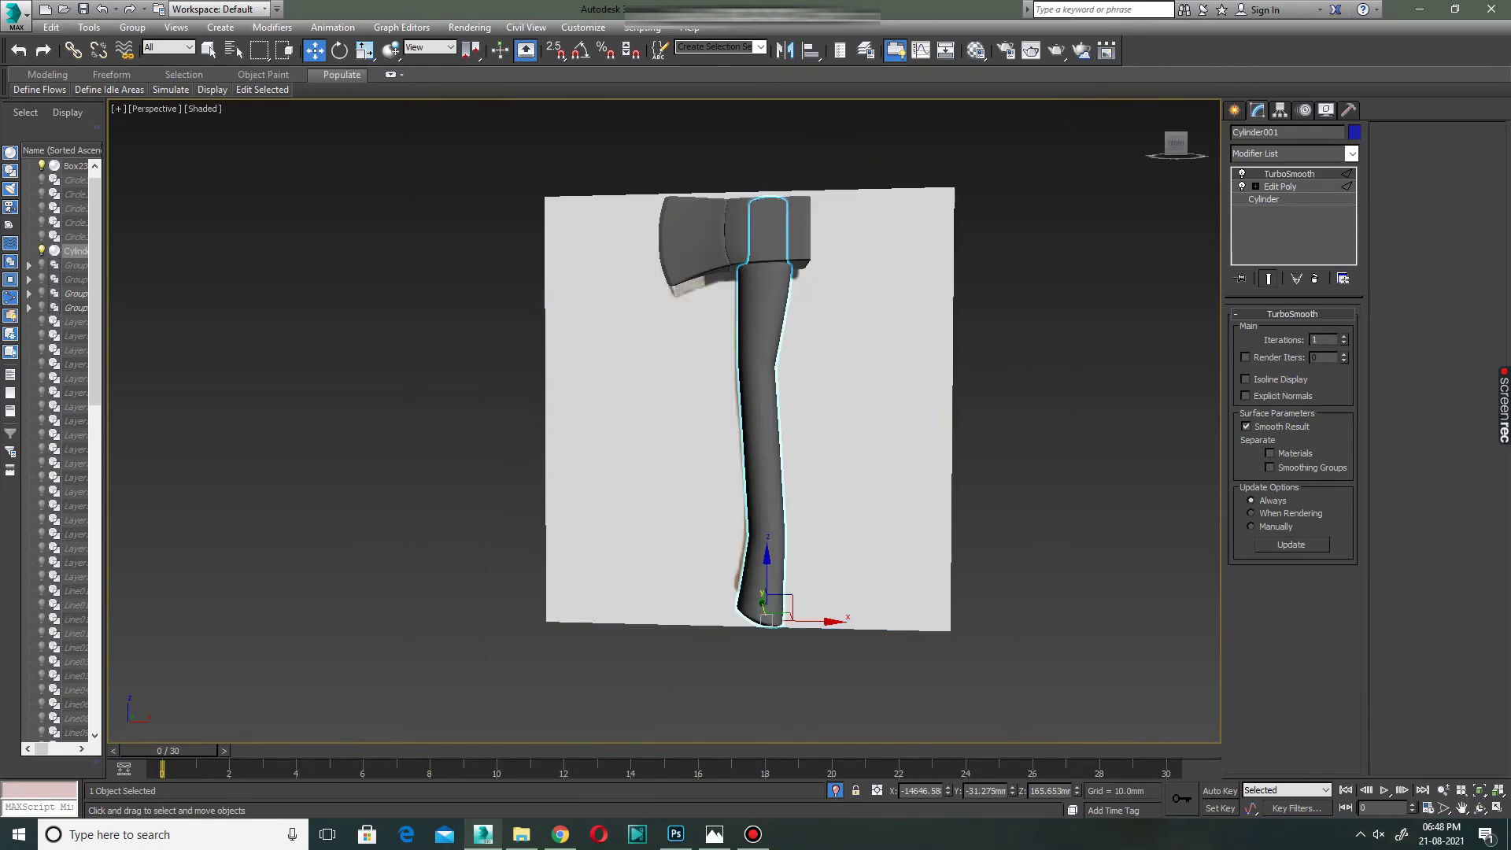
{"action": "scroll", "coordinate": [747, 409], "scroll_direction": "down", "scroll_amount": 2}
{"action": "mouse_move", "coordinate": [748, 409]}
{"action": "middle_mouse_down", "text": "alt"}
{"action": "mouse_move", "coordinate": [787, 409]}
{"action": "mouse_move", "coordinate": [708, 378]}
{"action": "mouse_move", "coordinate": [740, 378]}
{"action": "middle_mouse_up", "text": "alt"}
{"action": "key", "text": "ctrl+d"}
{"action": "scroll", "coordinate": [748, 410], "scroll_direction": "up", "scroll_amount": 3}
{"action": "scroll", "coordinate": [747, 409], "scroll_direction": "up", "scroll_amount": 3}
{"action": "scroll", "coordinate": [748, 409], "scroll_direction": "up", "scroll_amount": 1}
{"action": "scroll", "coordinate": [740, 378], "scroll_direction": "down", "scroll_amount": 5}
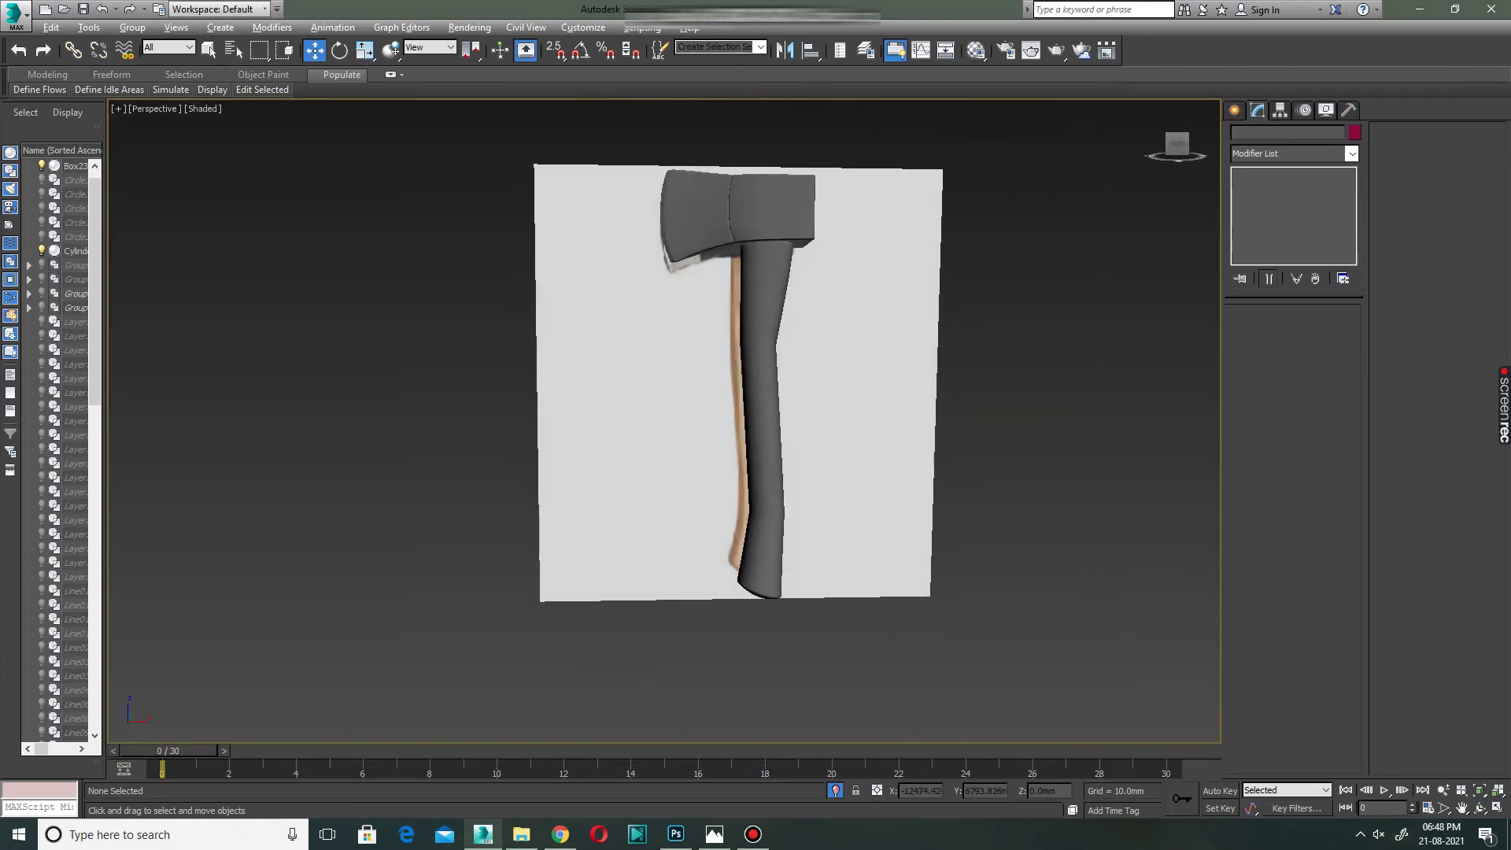
{"action": "scroll", "coordinate": [736, 472], "scroll_direction": "up", "scroll_amount": 4}
{"action": "left_click", "coordinate": [736, 472]}
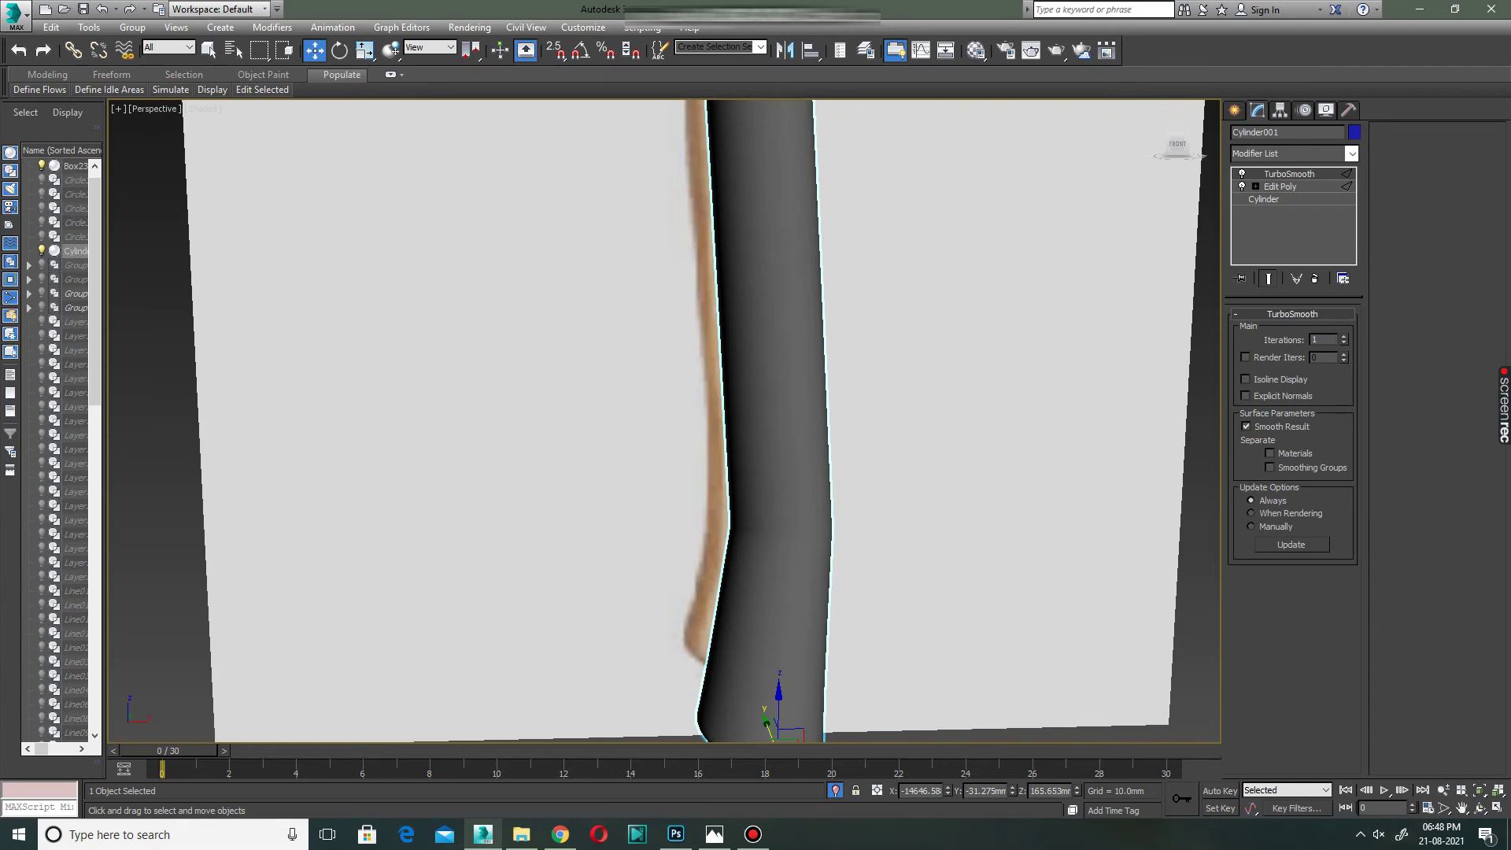
Enter the handle's editable mesh at edge level, with edged faces shown and the handle framed.
{"action": "left_click", "coordinate": [1279, 186]}
{"action": "key", "text": "2"}
{"action": "key", "text": "F3"}
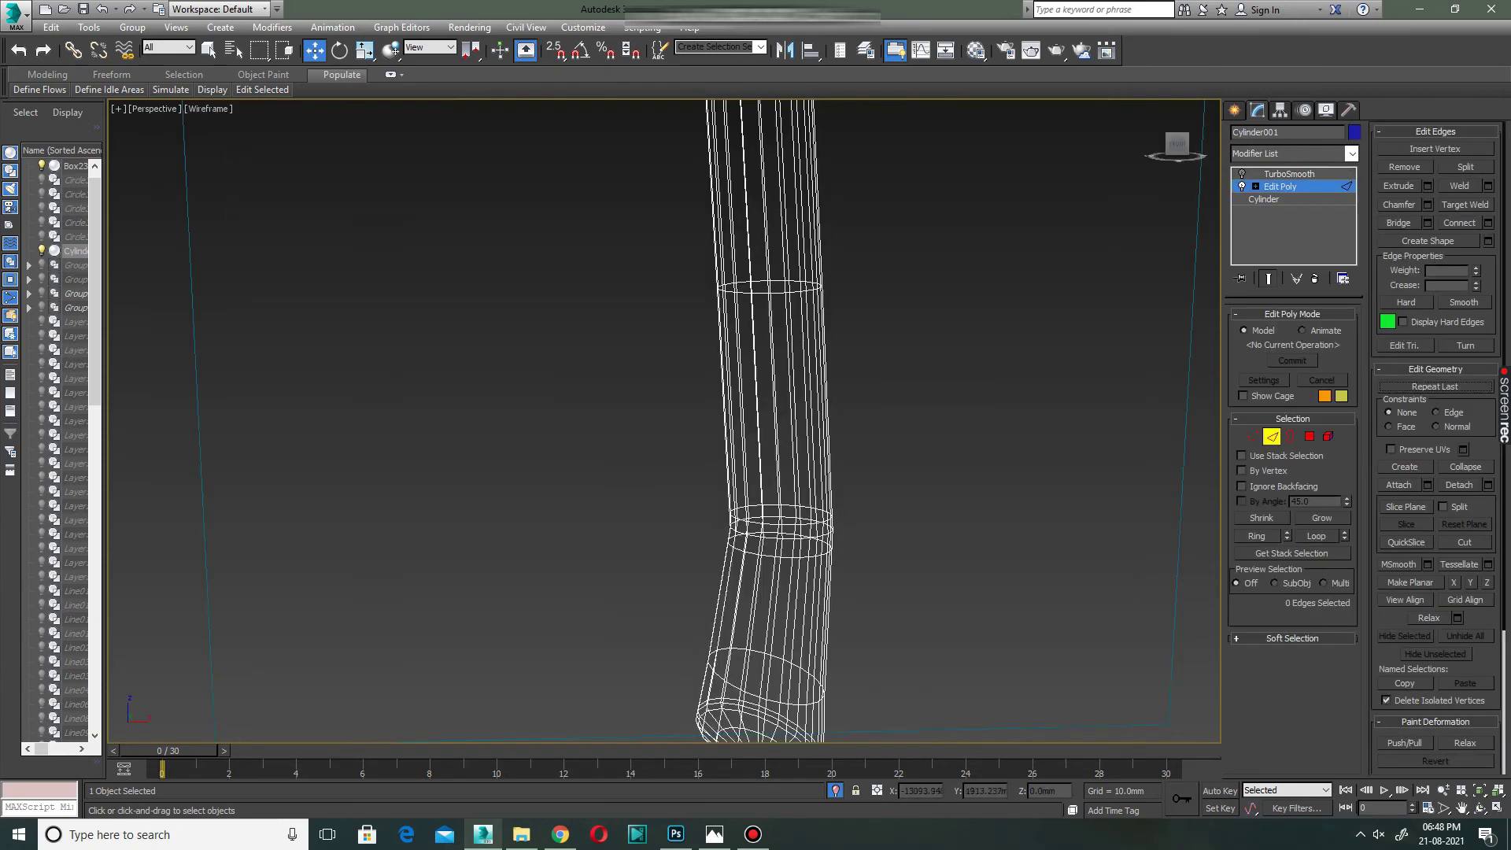
{"action": "key", "text": "F3"}
{"action": "key", "text": "F4"}
{"action": "middle_click_drag", "start_coordinate": [708, 393], "coordinate": [708, 236], "text": "alt"}
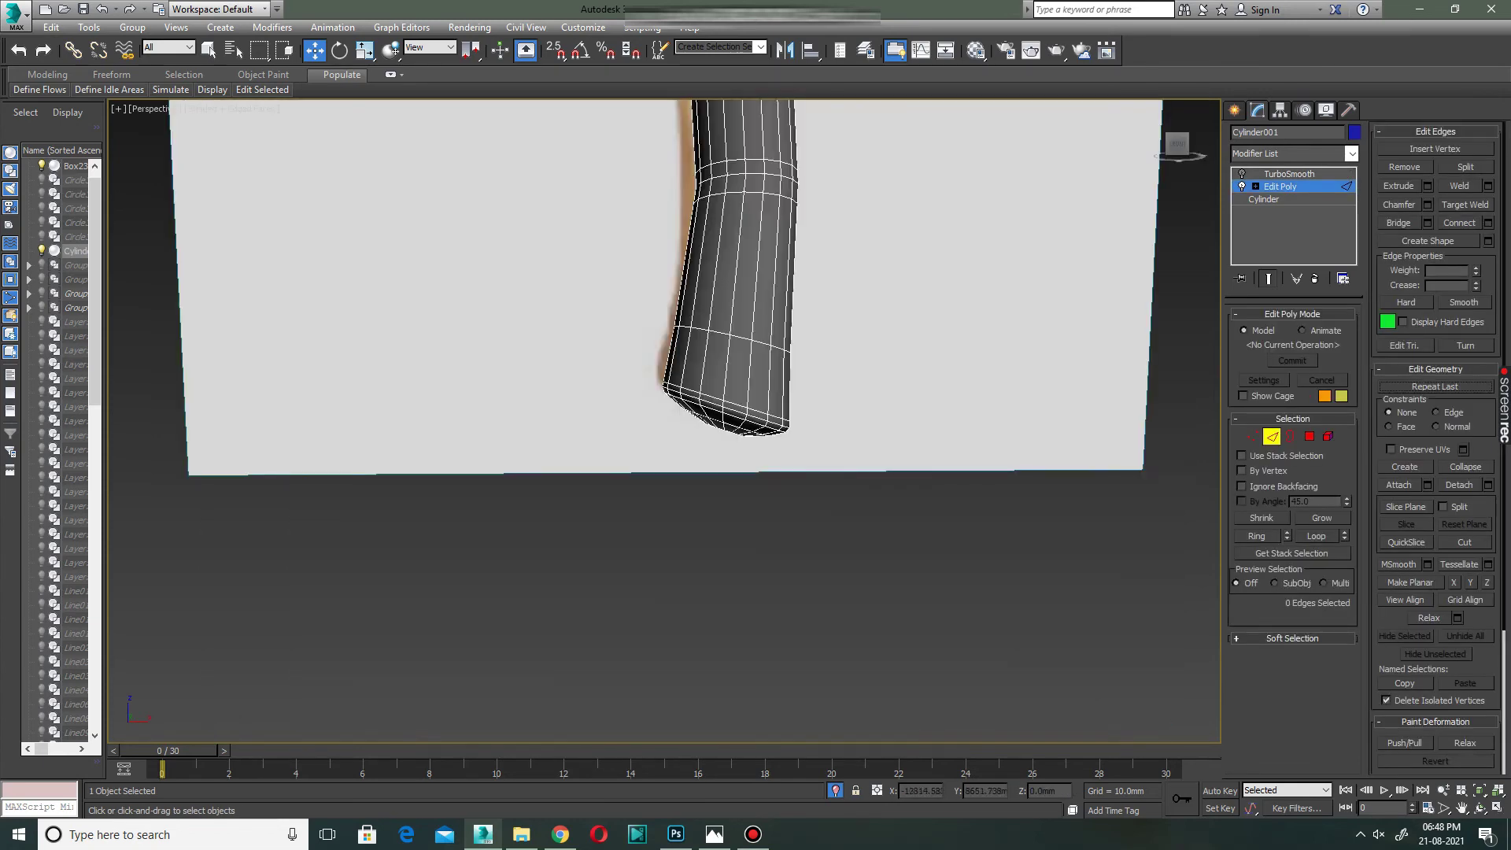
{"action": "key", "text": "z"}
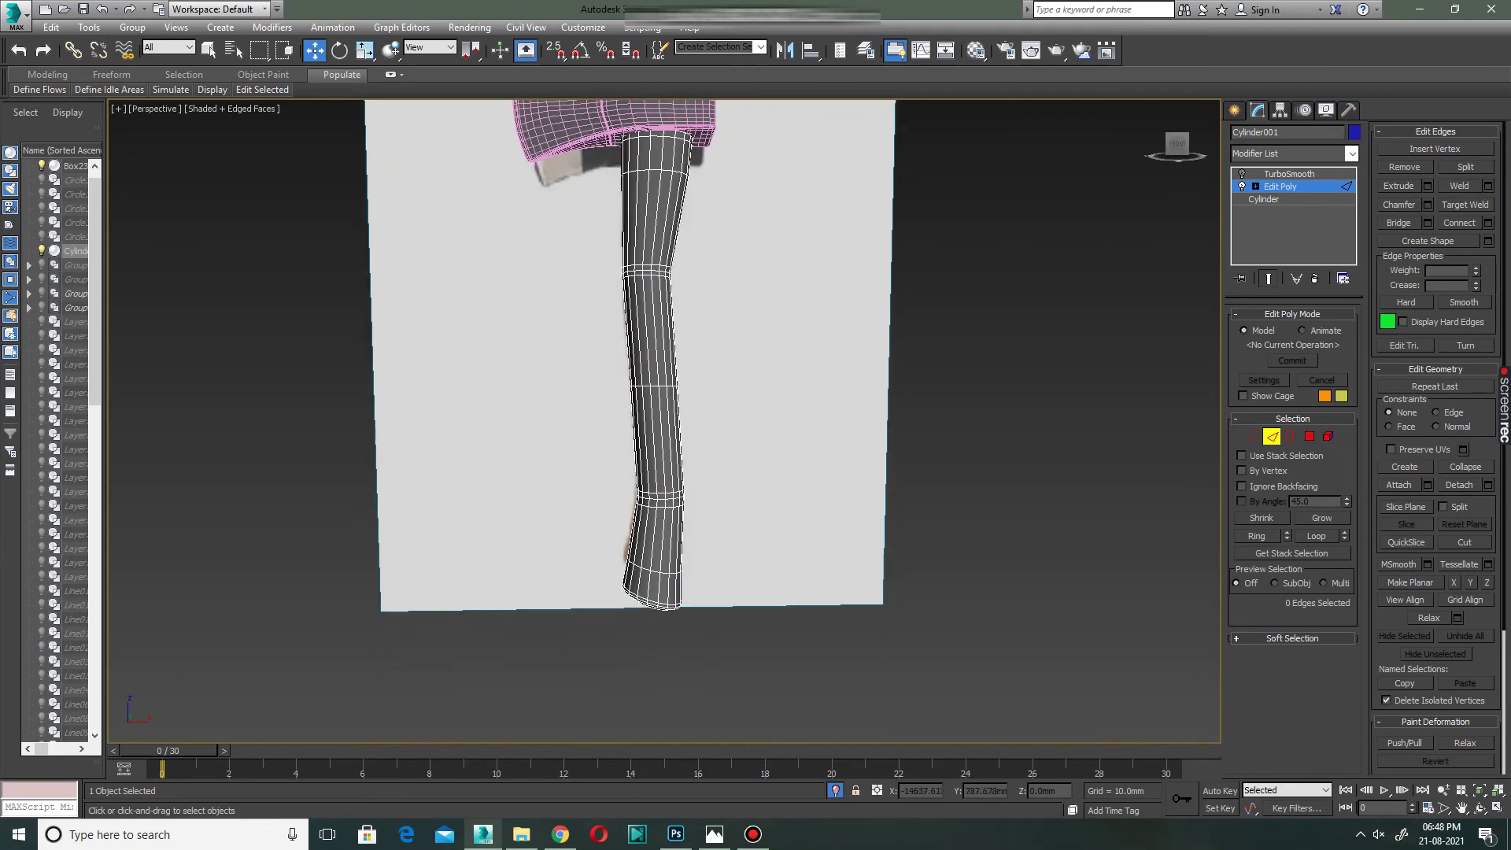
{"action": "scroll", "coordinate": [659, 485], "scroll_direction": "up", "scroll_amount": 10}
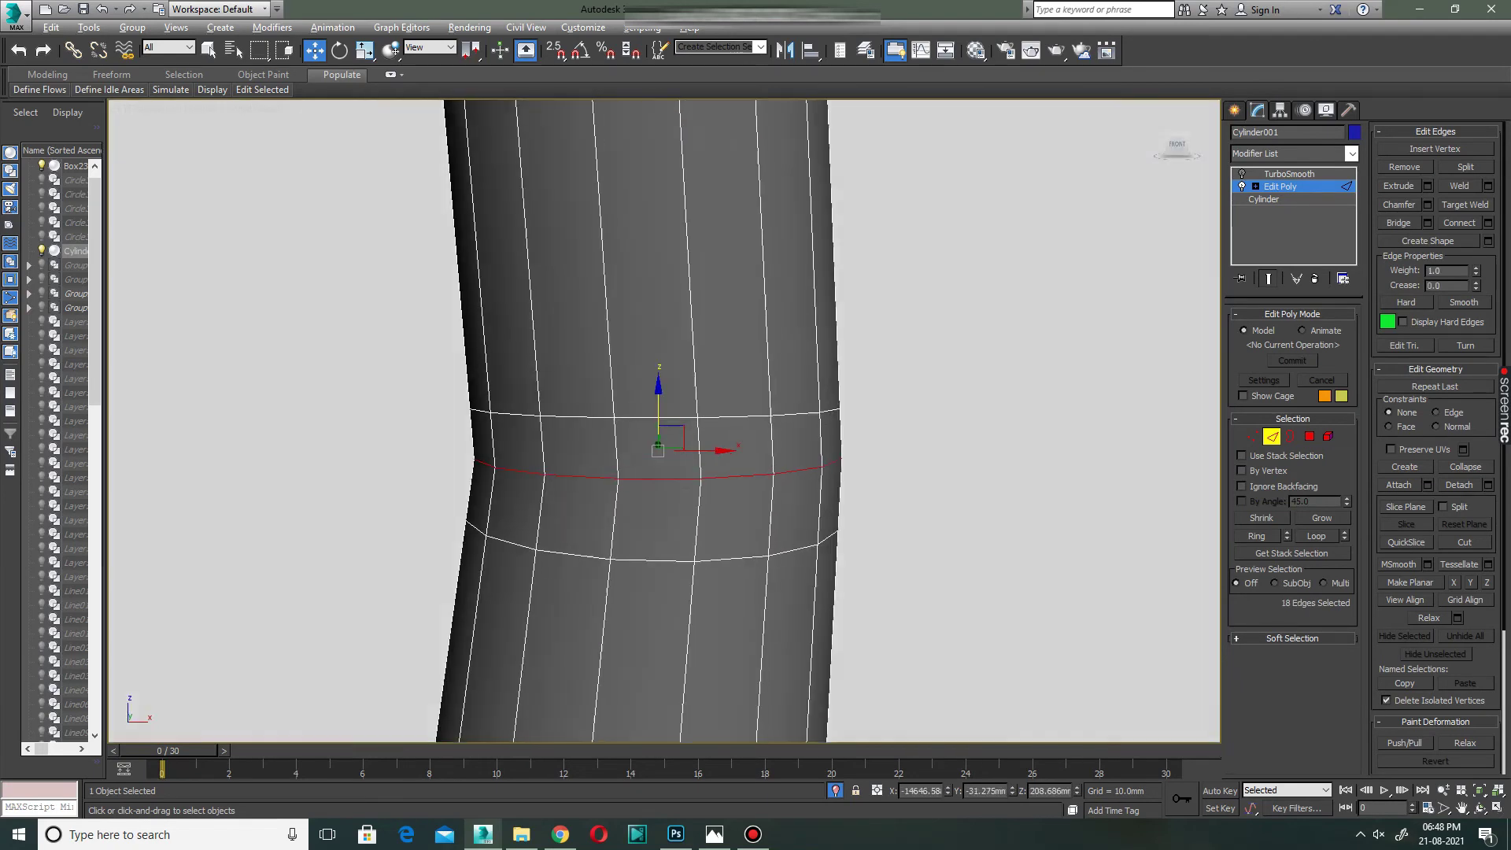
Chamfer the handle's mid-section edge loops by about 1.4 mm, then view the smoothed handle plainly shaded.
{"action": "left_click", "coordinate": [1427, 205]}
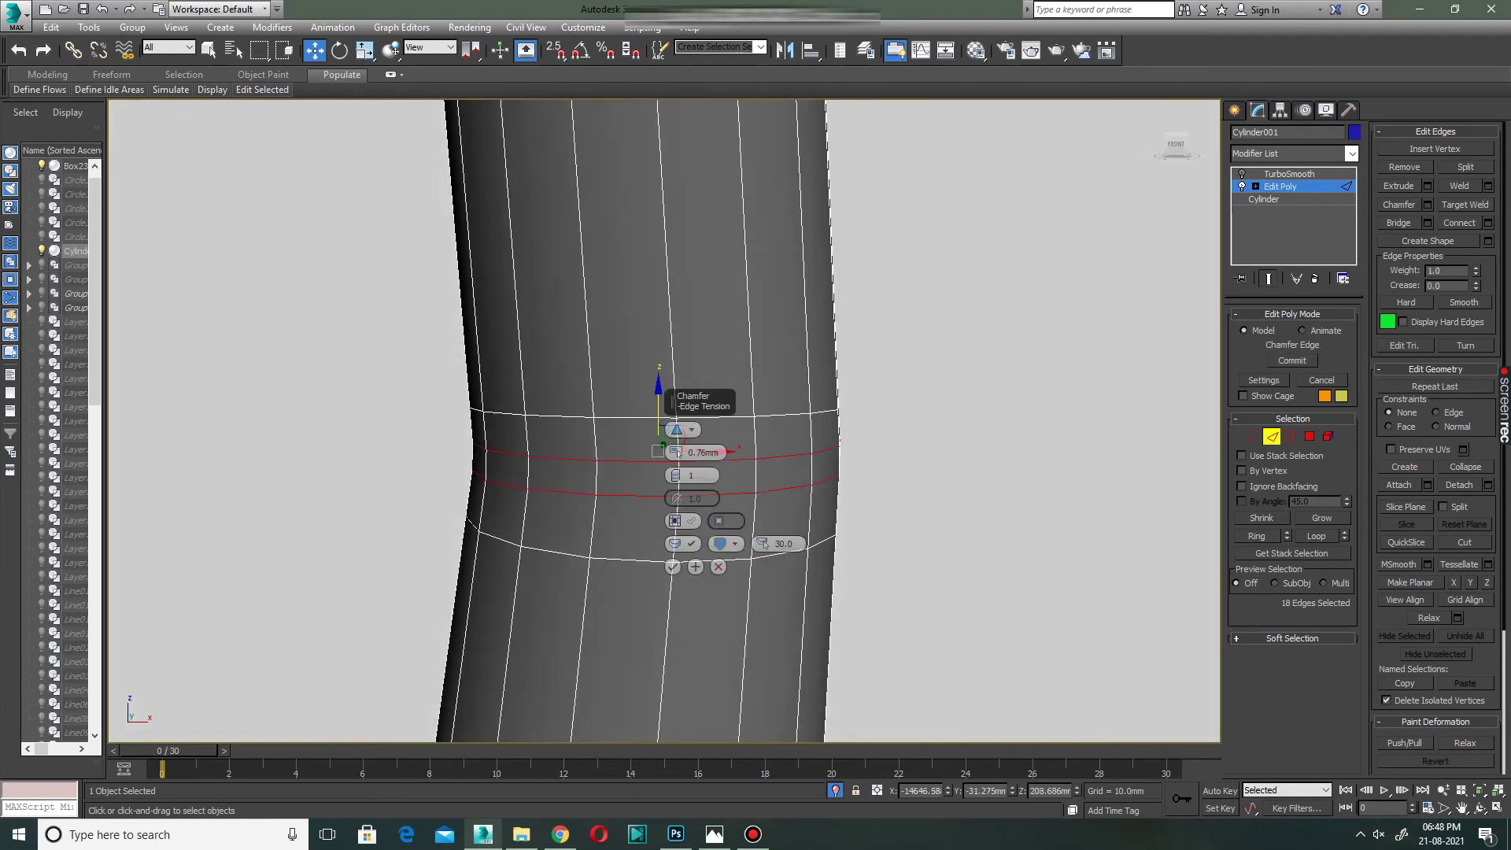
{"action": "left_click_drag", "start_coordinate": [676, 454], "coordinate": [676, 438]}
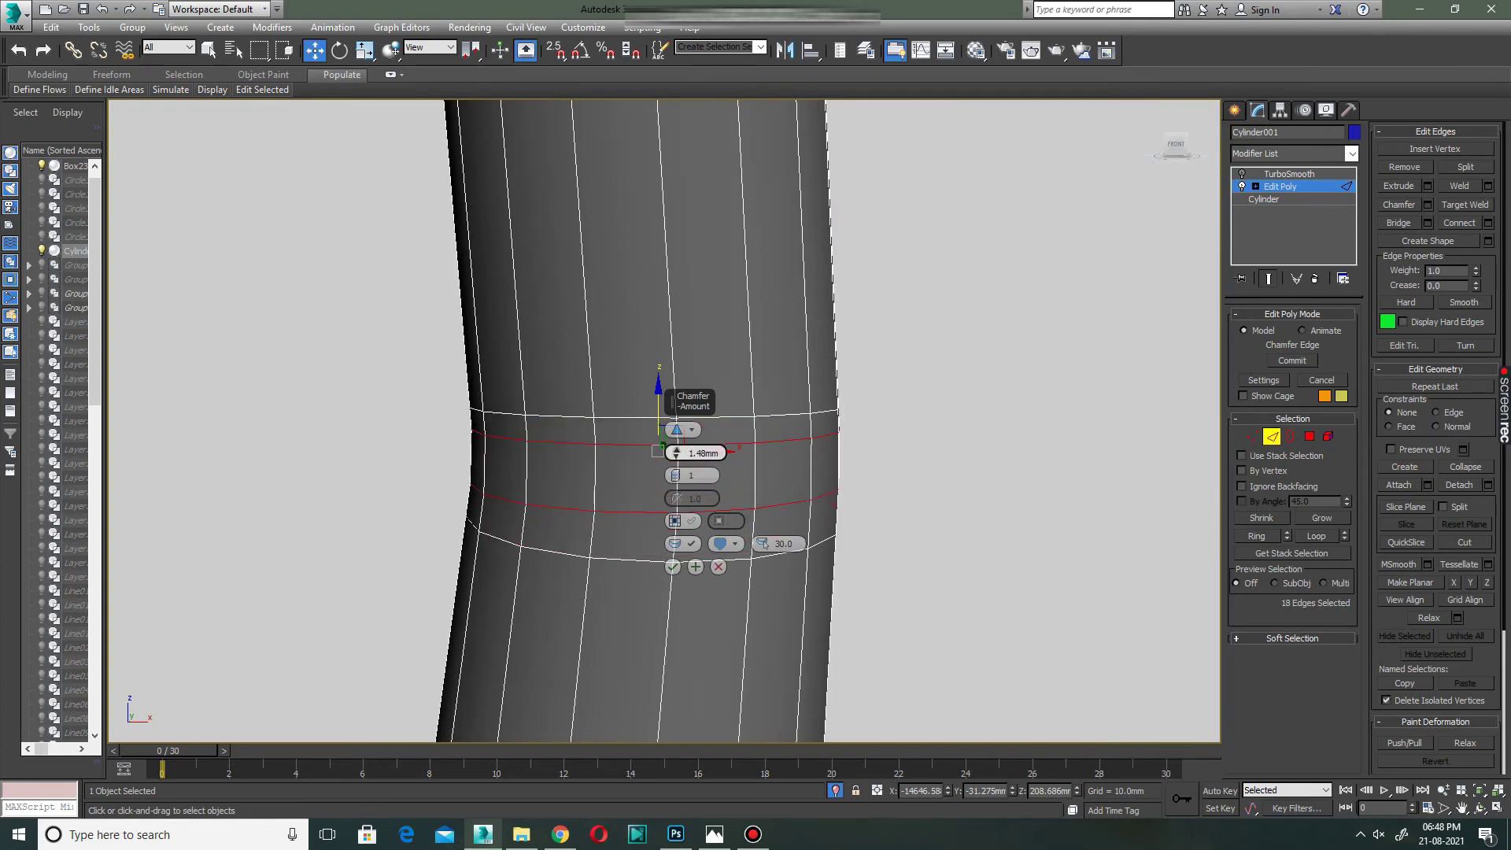
{"action": "left_click", "coordinate": [672, 567]}
{"action": "scroll", "coordinate": [675, 475], "scroll_direction": "down", "scroll_amount": 5}
{"action": "scroll", "coordinate": [674, 475], "scroll_direction": "down", "scroll_amount": 2}
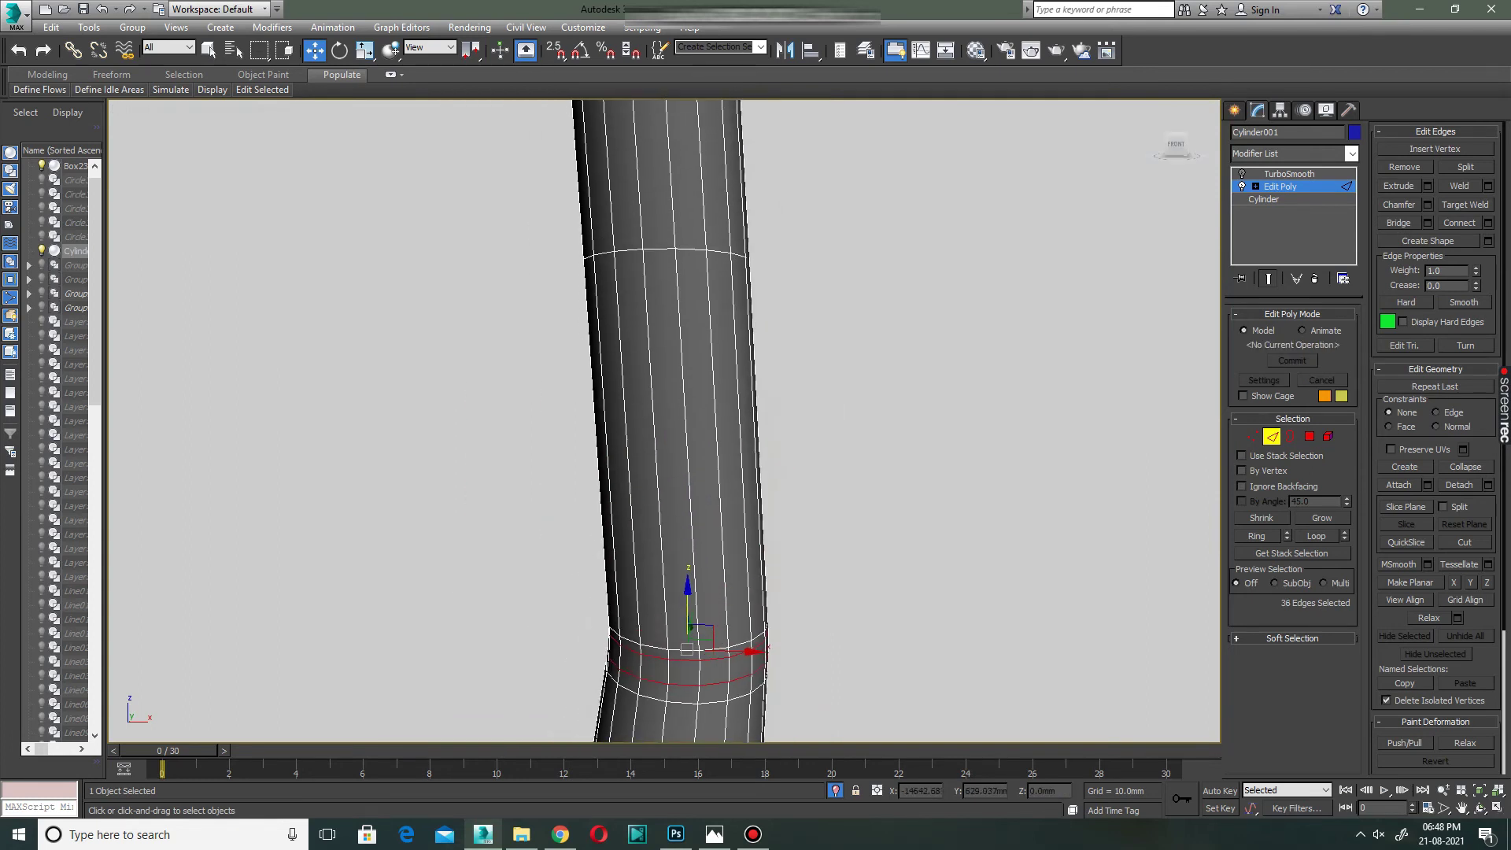
{"action": "scroll", "coordinate": [674, 551], "scroll_direction": "down", "scroll_amount": 2}
{"action": "scroll", "coordinate": [674, 551], "scroll_direction": "down", "scroll_amount": 2}
{"action": "scroll", "coordinate": [699, 473], "scroll_direction": "up", "scroll_amount": 3}
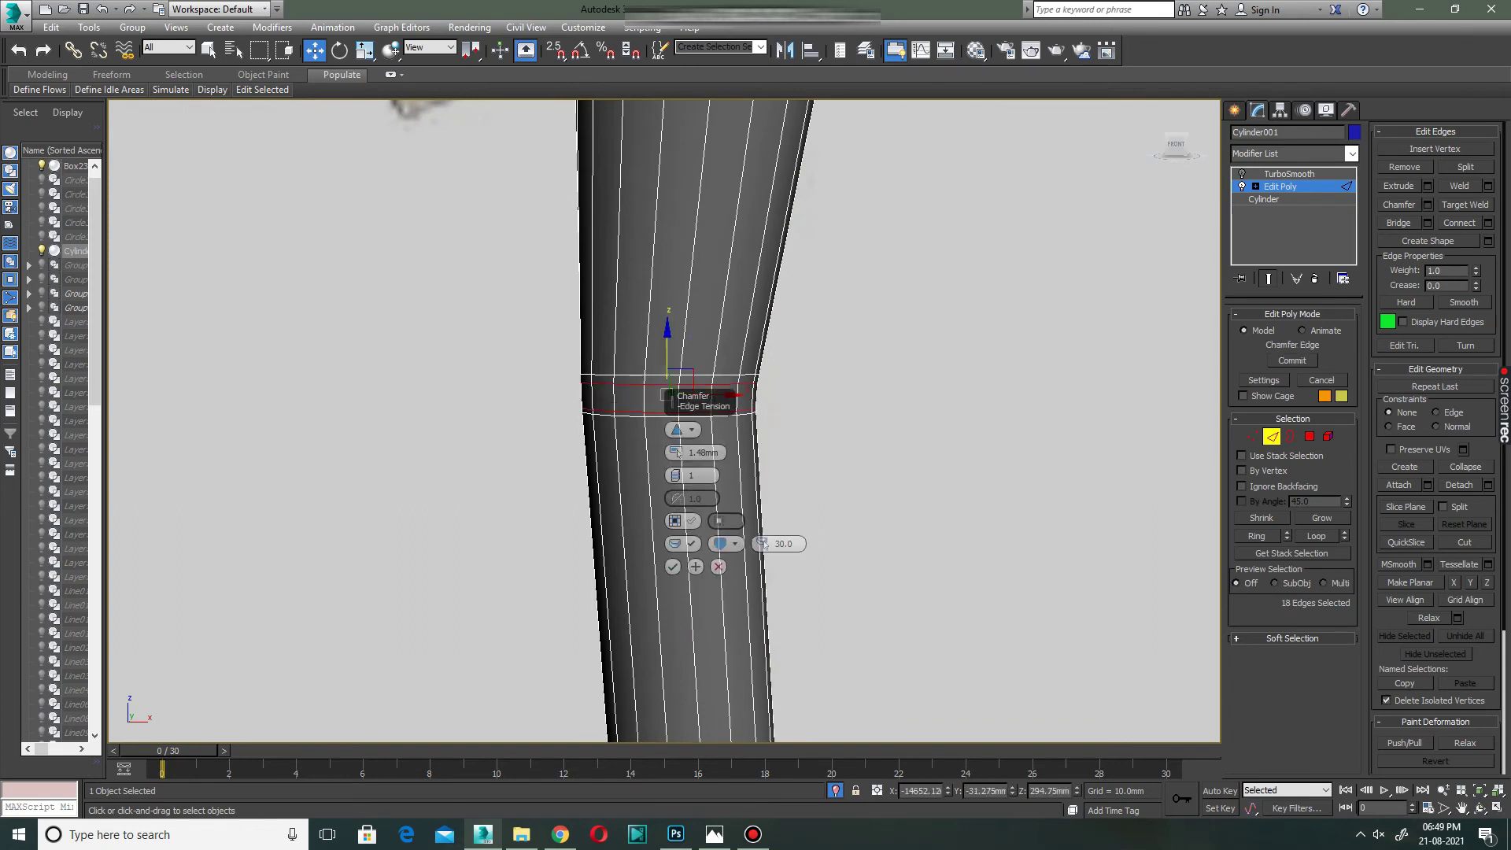
{"action": "left_click", "coordinate": [672, 566]}
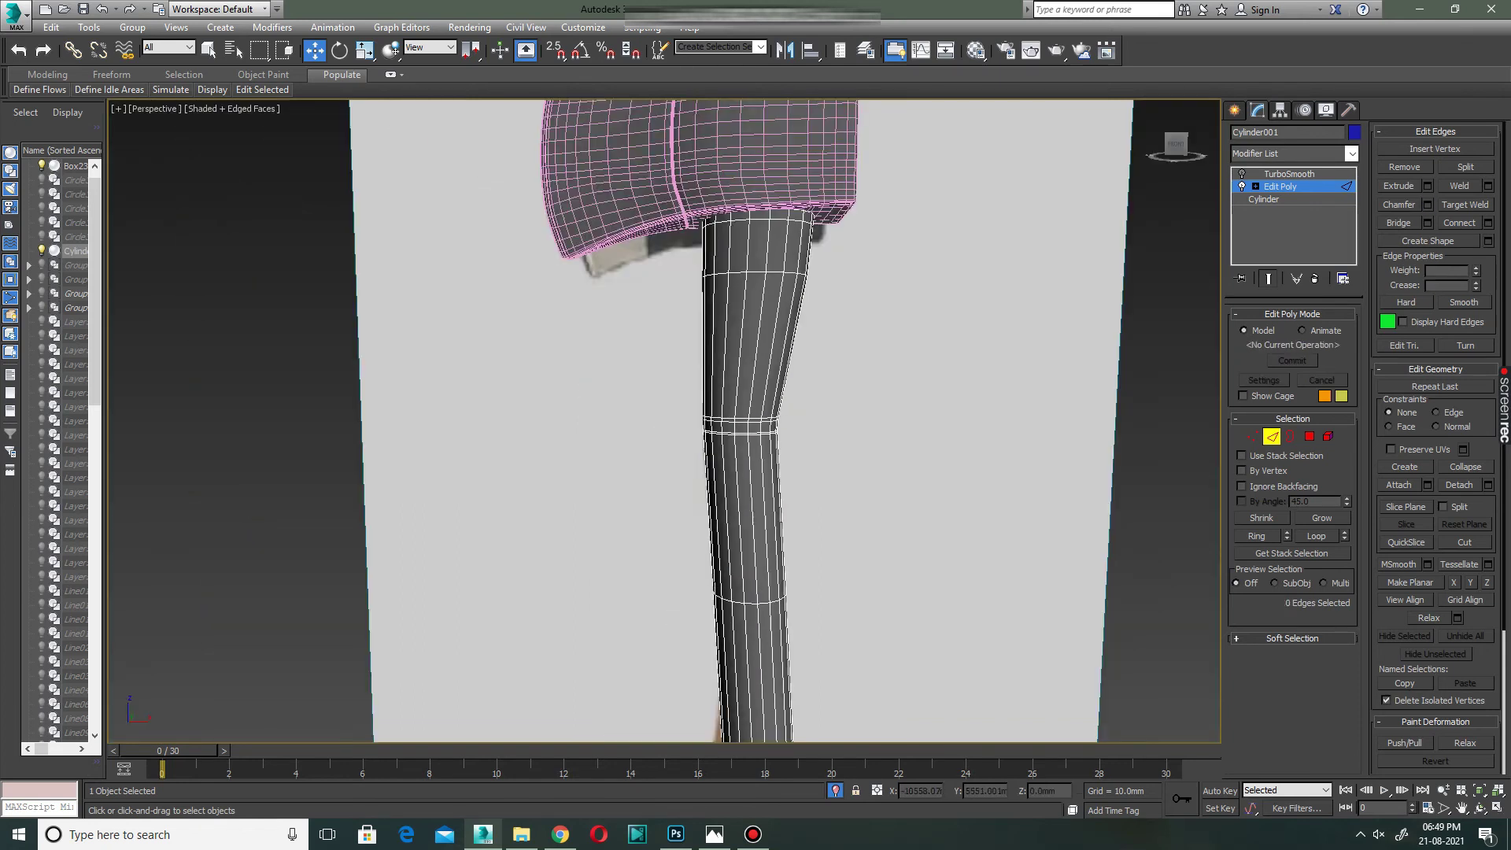
{"action": "left_click", "coordinate": [1289, 173]}
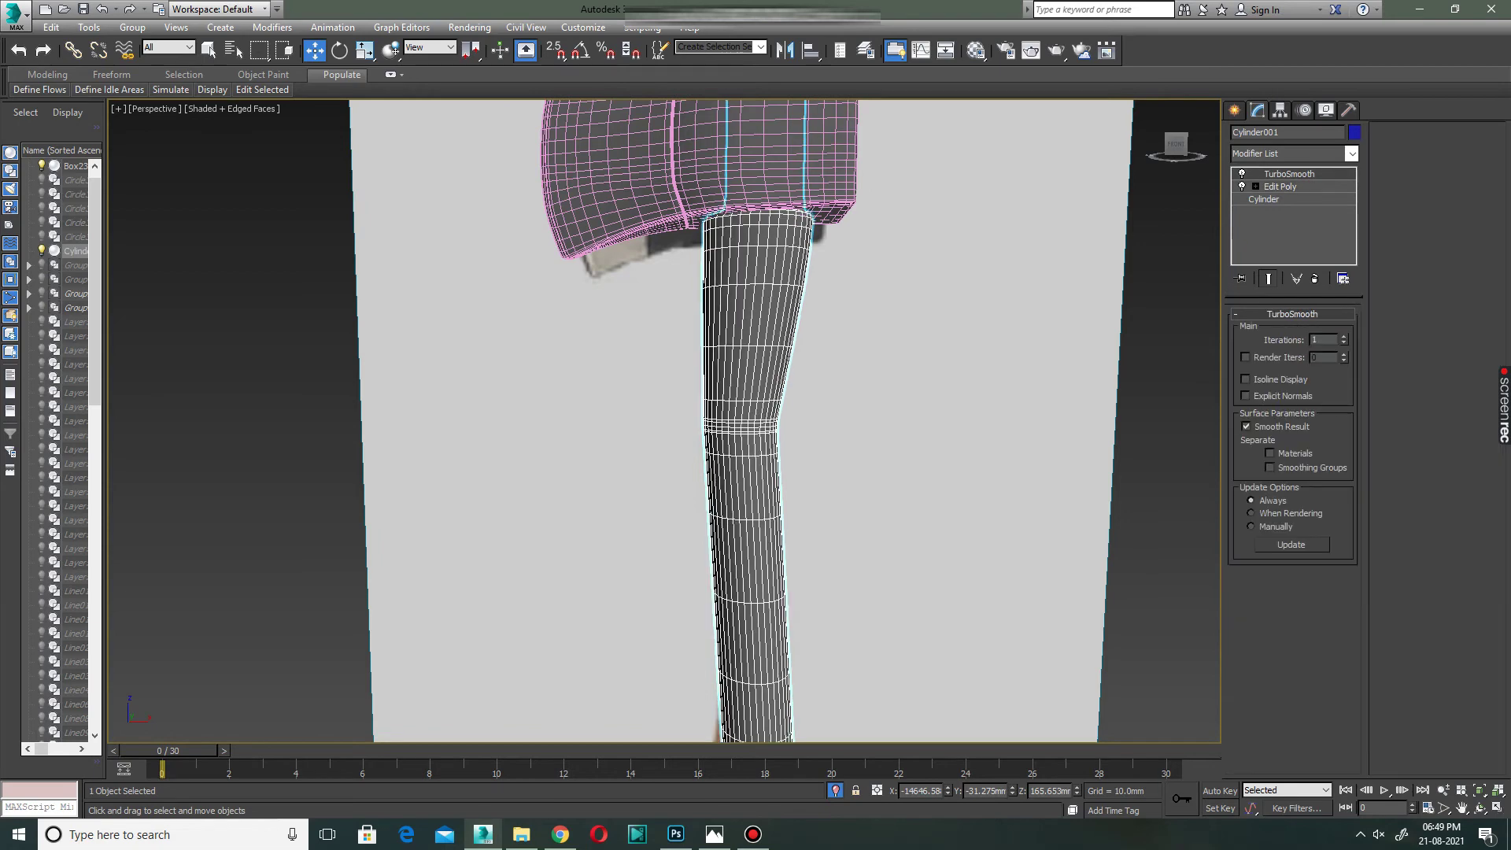
{"action": "key", "text": "F3"}
{"action": "key", "text": "F3"}
{"action": "key", "text": "F4"}
Frame the handle and zoom around its top to inspect its fit in the head.
{"action": "key", "text": "z"}
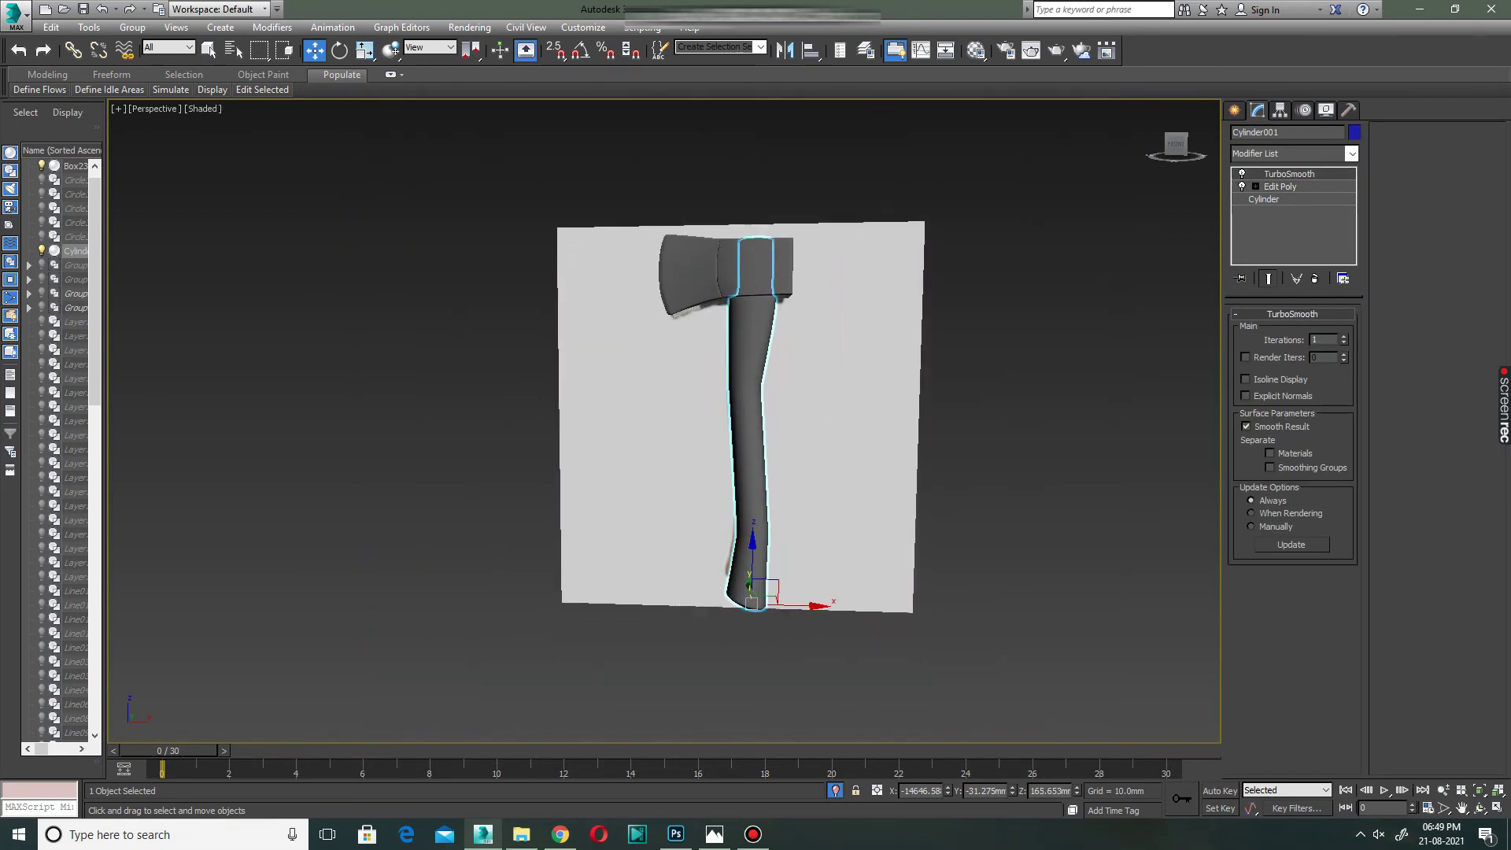
{"action": "scroll", "coordinate": [748, 472], "scroll_direction": "up", "scroll_amount": 3}
{"action": "mouse_move", "coordinate": [748, 473]}
{"action": "middle_mouse_down", "text": "alt"}
{"action": "mouse_move", "coordinate": [748, 440]}
{"action": "mouse_move", "coordinate": [819, 473]}
{"action": "mouse_move", "coordinate": [731, 472]}
{"action": "mouse_move", "coordinate": [834, 472]}
{"action": "mouse_move", "coordinate": [724, 476]}
{"action": "mouse_move", "coordinate": [755, 488]}
{"action": "mouse_move", "coordinate": [755, 519]}
{"action": "mouse_move", "coordinate": [755, 440]}
{"action": "mouse_move", "coordinate": [755, 551]}
{"action": "mouse_move", "coordinate": [756, 488]}
{"action": "middle_mouse_up", "text": "alt"}
{"action": "scroll", "coordinate": [748, 441], "scroll_direction": "up", "scroll_amount": 3}
{"action": "scroll", "coordinate": [755, 472], "scroll_direction": "down", "scroll_amount": 4}
{"action": "scroll", "coordinate": [755, 472], "scroll_direction": "up", "scroll_amount": 1}
{"action": "scroll", "coordinate": [755, 472], "scroll_direction": "up", "scroll_amount": 2}
{"action": "scroll", "coordinate": [756, 473], "scroll_direction": "up", "scroll_amount": 3}
{"action": "scroll", "coordinate": [755, 473], "scroll_direction": "down", "scroll_amount": 1}
{"action": "scroll", "coordinate": [756, 473], "scroll_direction": "up", "scroll_amount": 2}
{"action": "scroll", "coordinate": [755, 472], "scroll_direction": "up", "scroll_amount": 2}
{"action": "scroll", "coordinate": [756, 472], "scroll_direction": "up", "scroll_amount": 2}
{"action": "scroll", "coordinate": [755, 472], "scroll_direction": "down", "scroll_amount": 2}
Scale the axe head's octagonal eye edge ring inward to hug the handle top.
{"action": "left_click", "coordinate": [472, 567]}
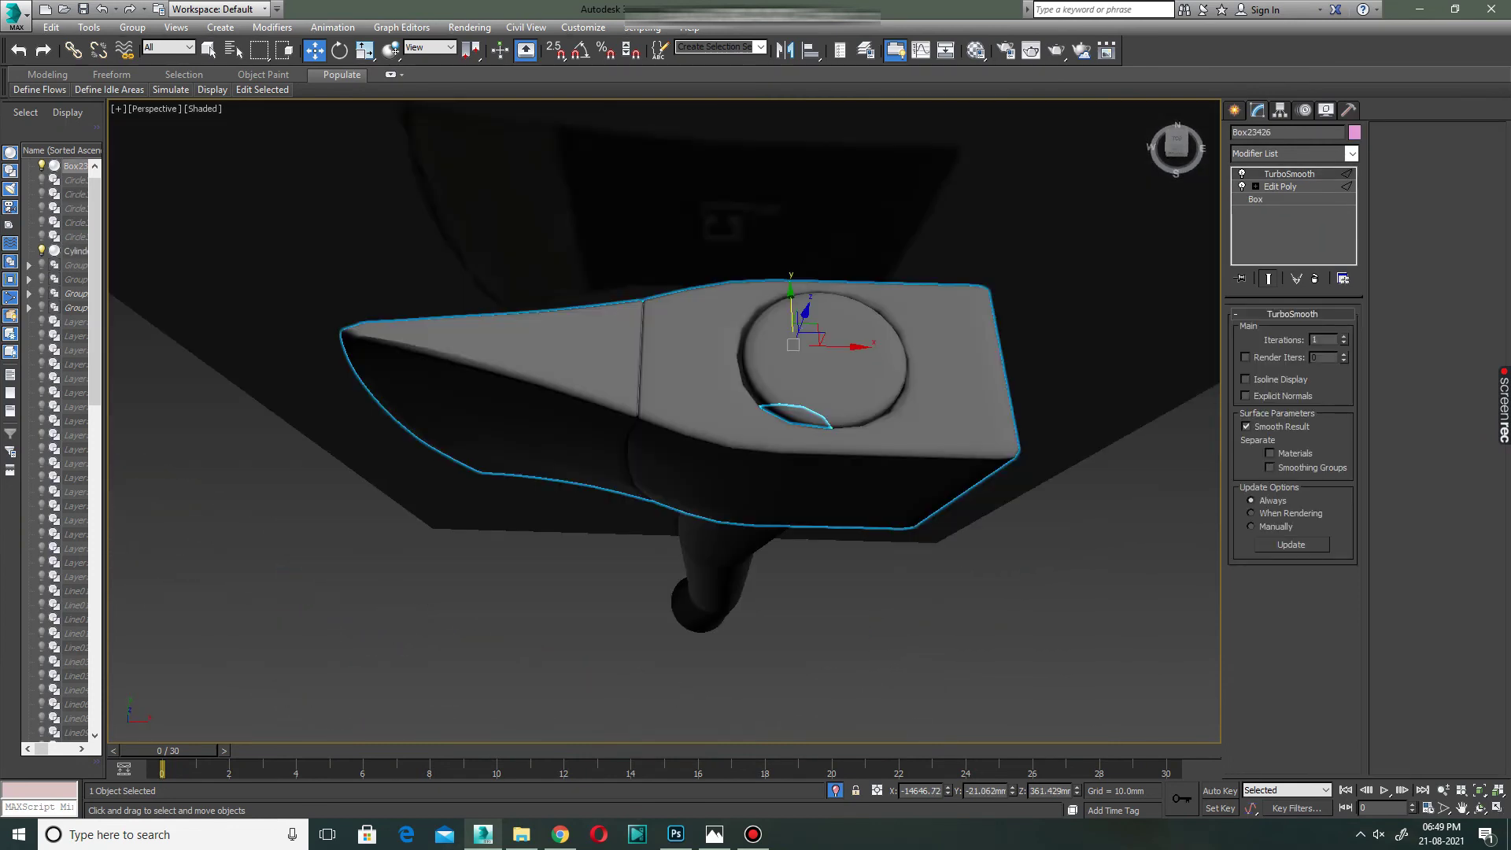
{"action": "left_click", "coordinate": [1280, 186]}
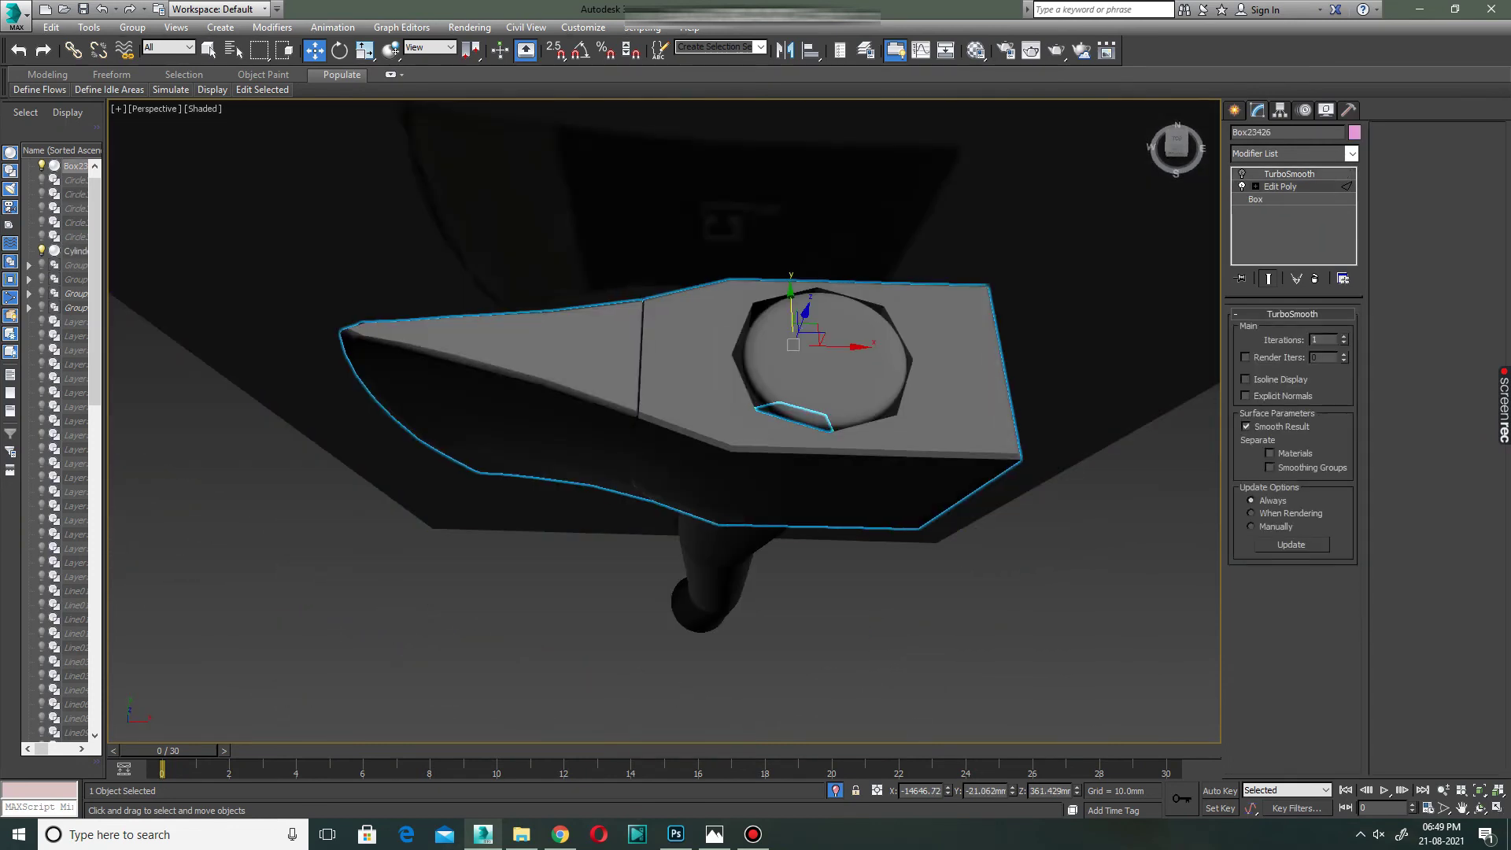
{"action": "key", "text": "2"}
{"action": "key", "text": "1"}
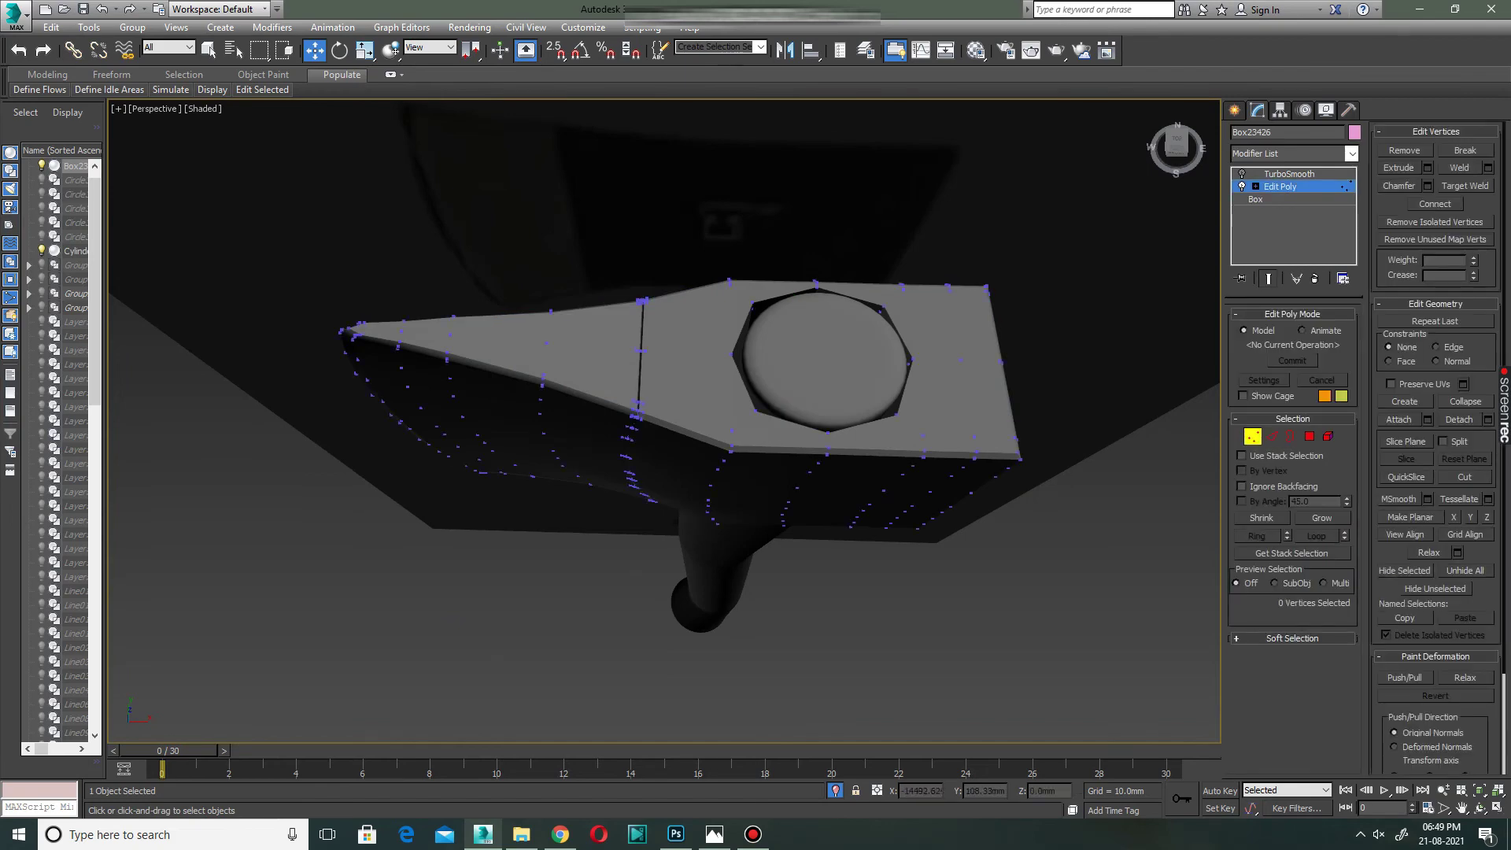
{"action": "key", "text": "F4"}
{"action": "key", "text": "alt+w"}
{"action": "key", "text": "alt+w"}
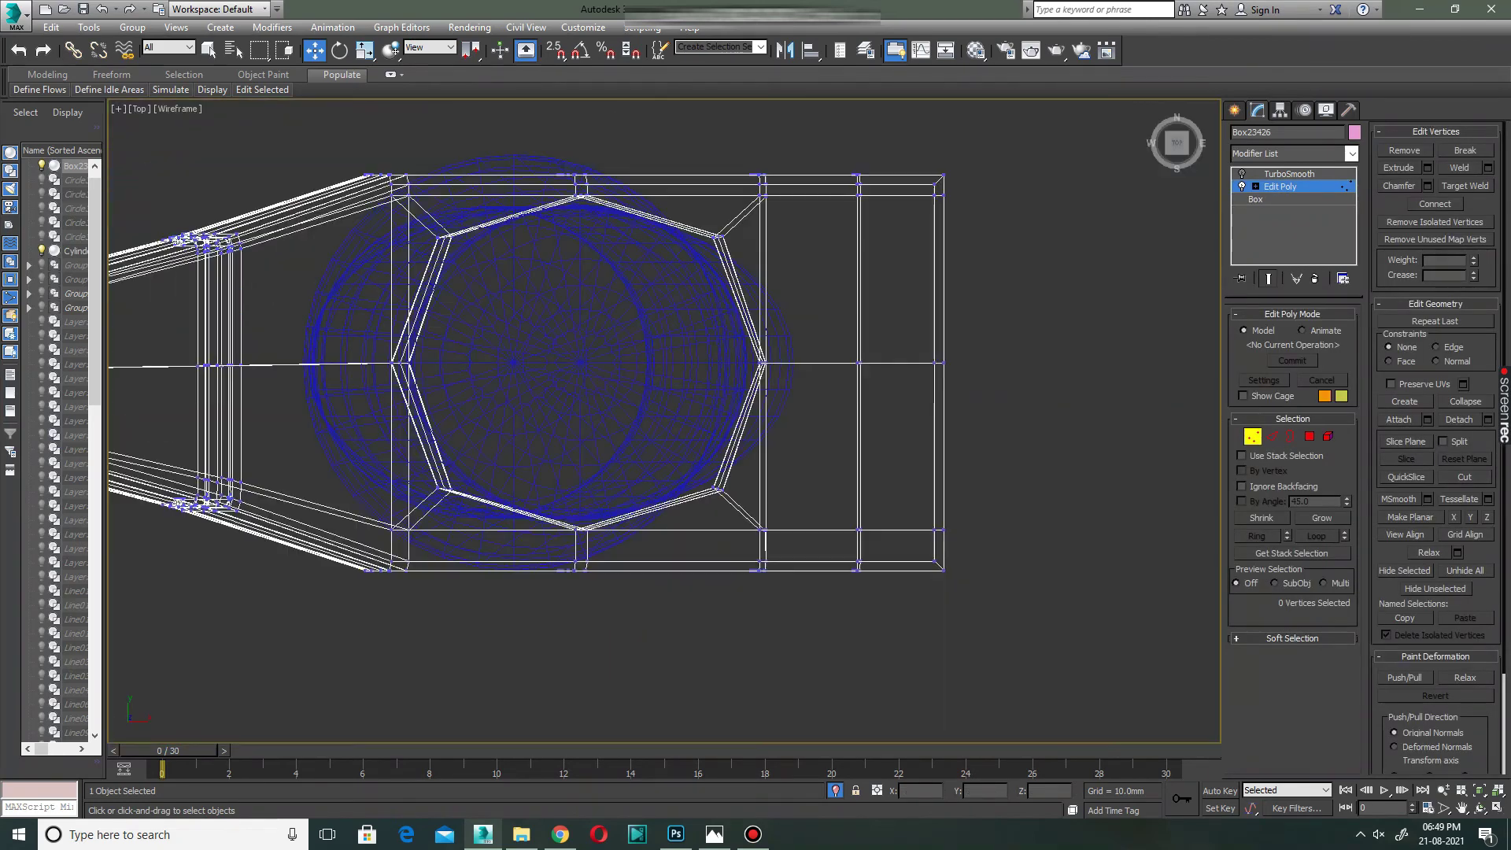
{"action": "key", "text": "alt+w"}
{"action": "key", "text": "alt+w"}
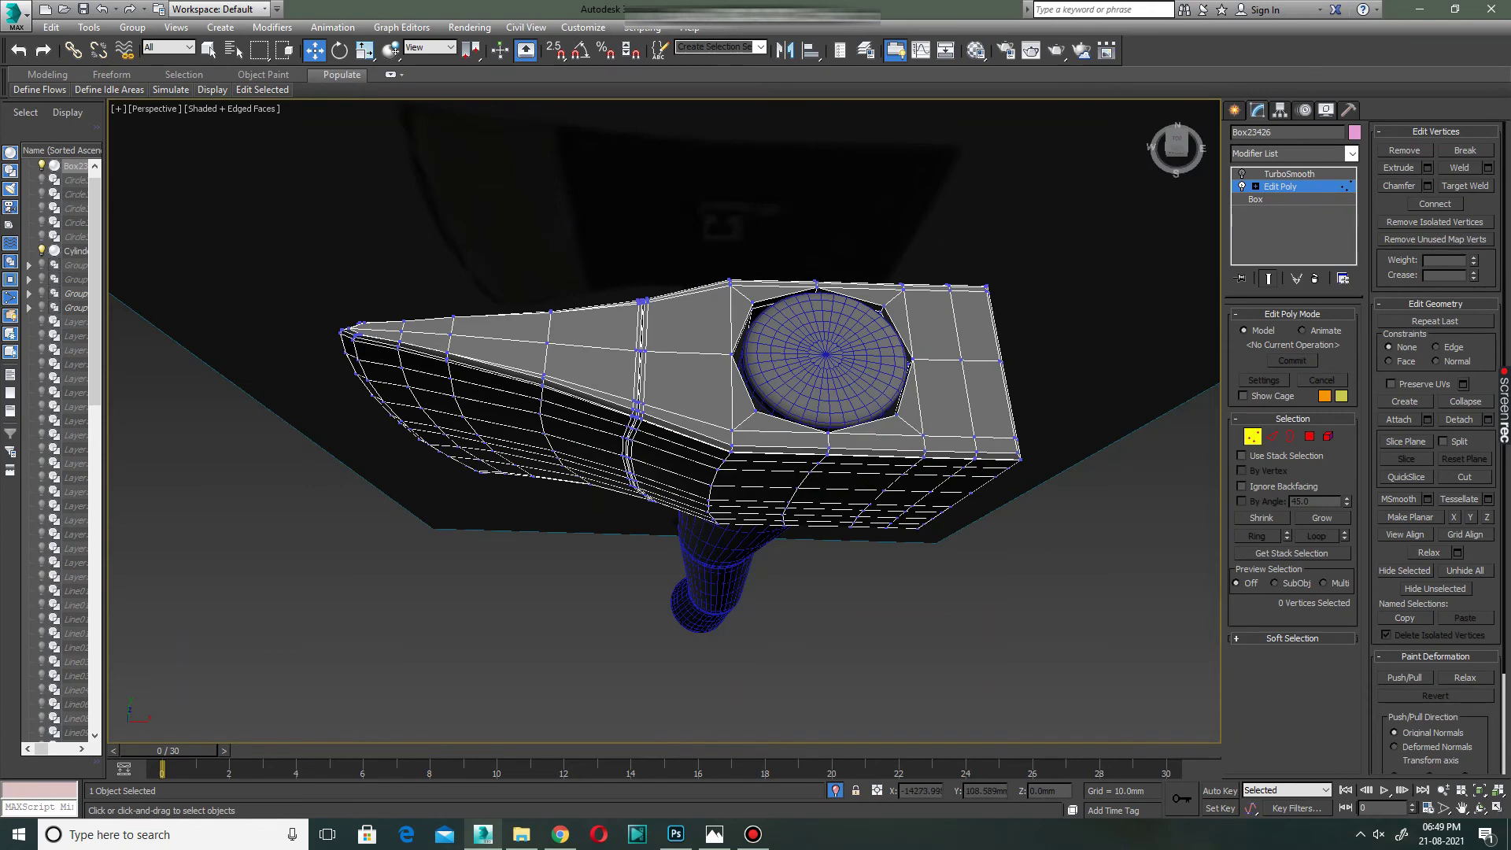
{"action": "key", "text": "2"}
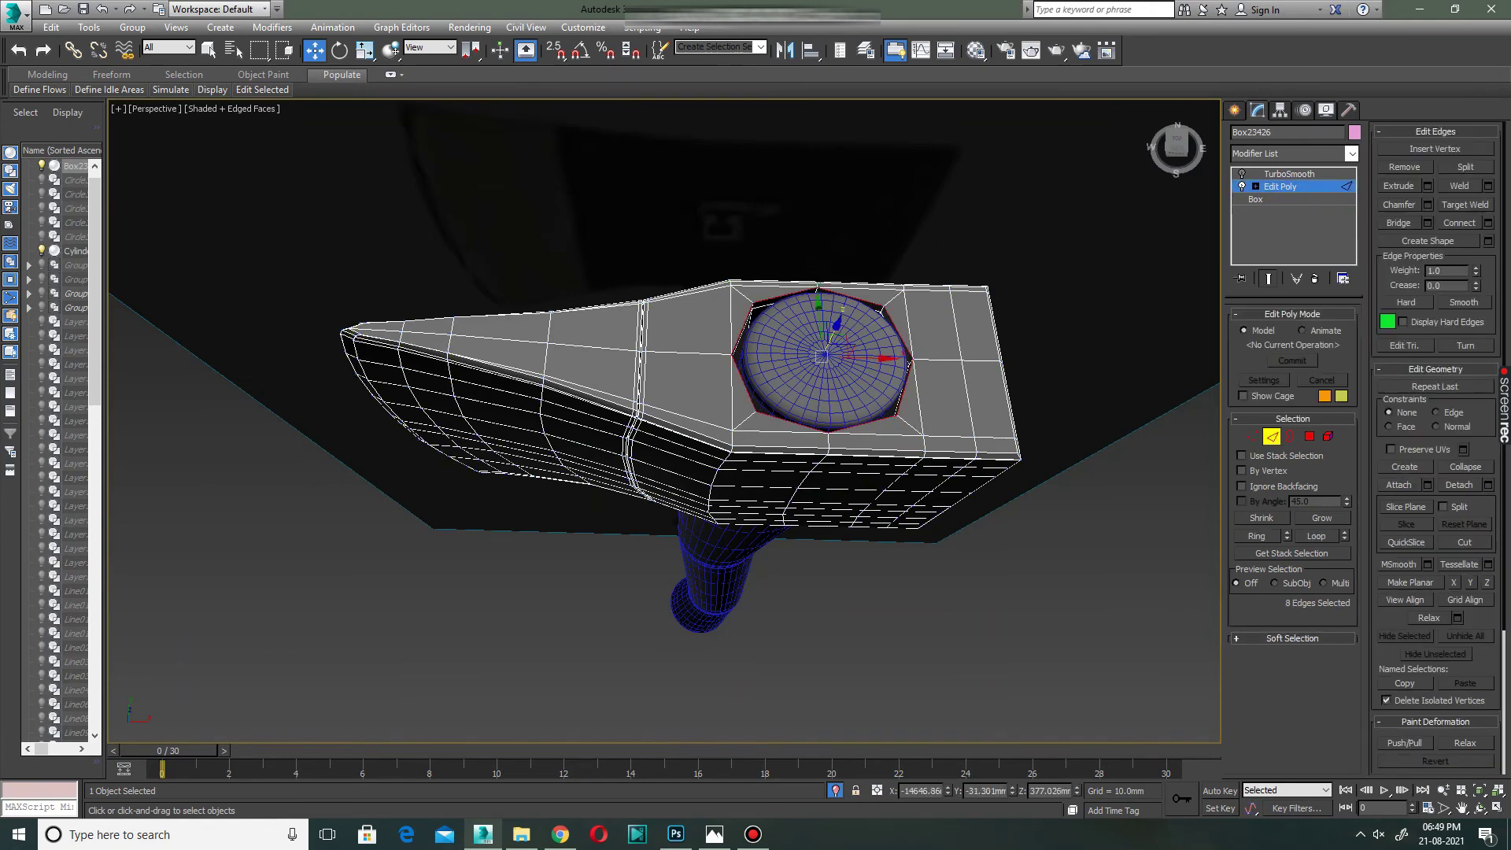
{"action": "scroll", "coordinate": [888, 380], "scroll_direction": "up", "scroll_amount": 3}
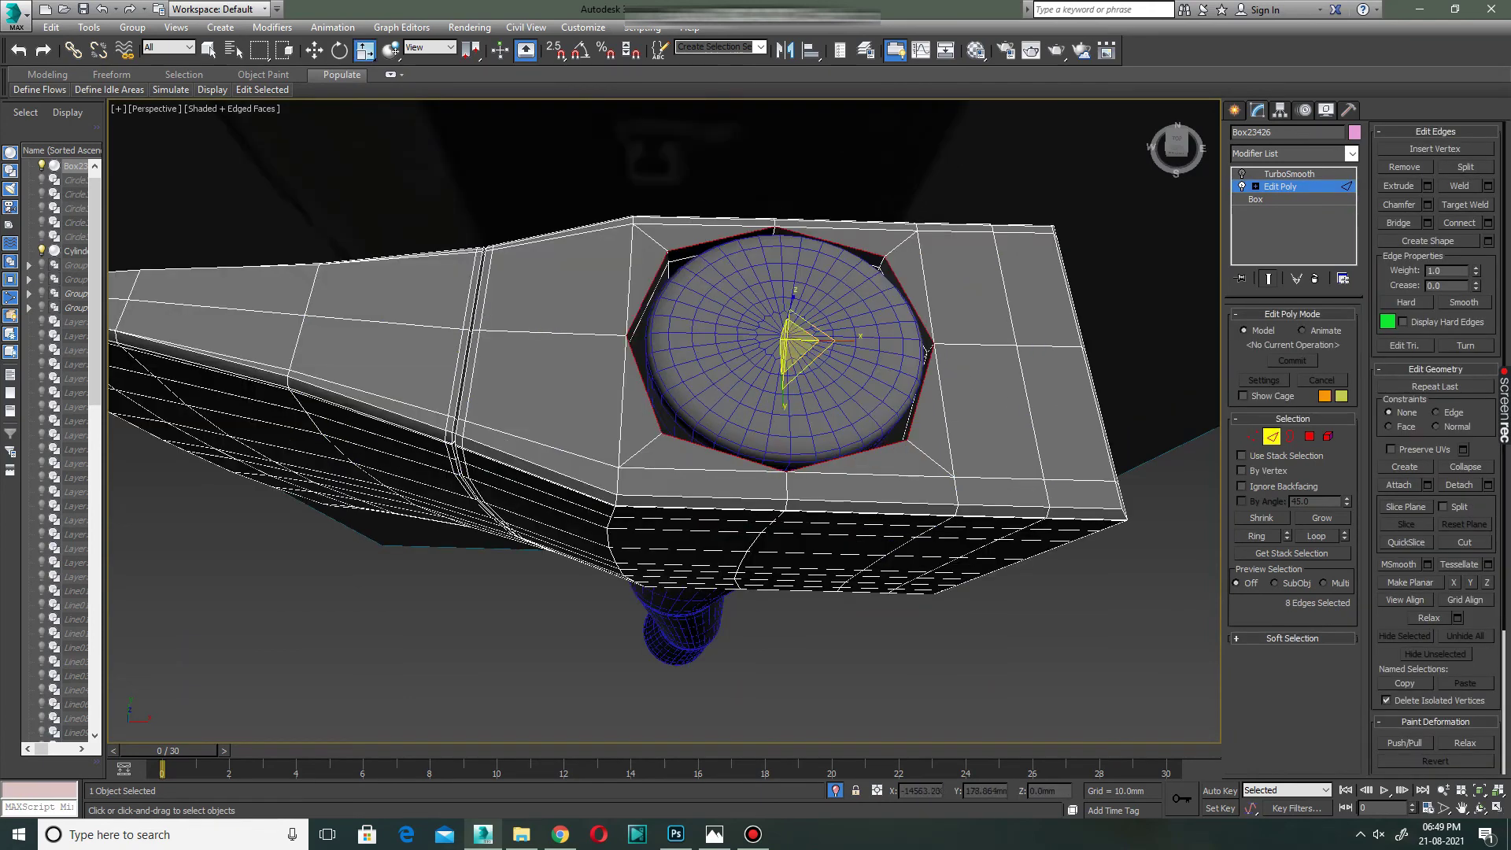
{"action": "left_click_drag", "start_coordinate": [796, 346], "coordinate": [796, 358]}
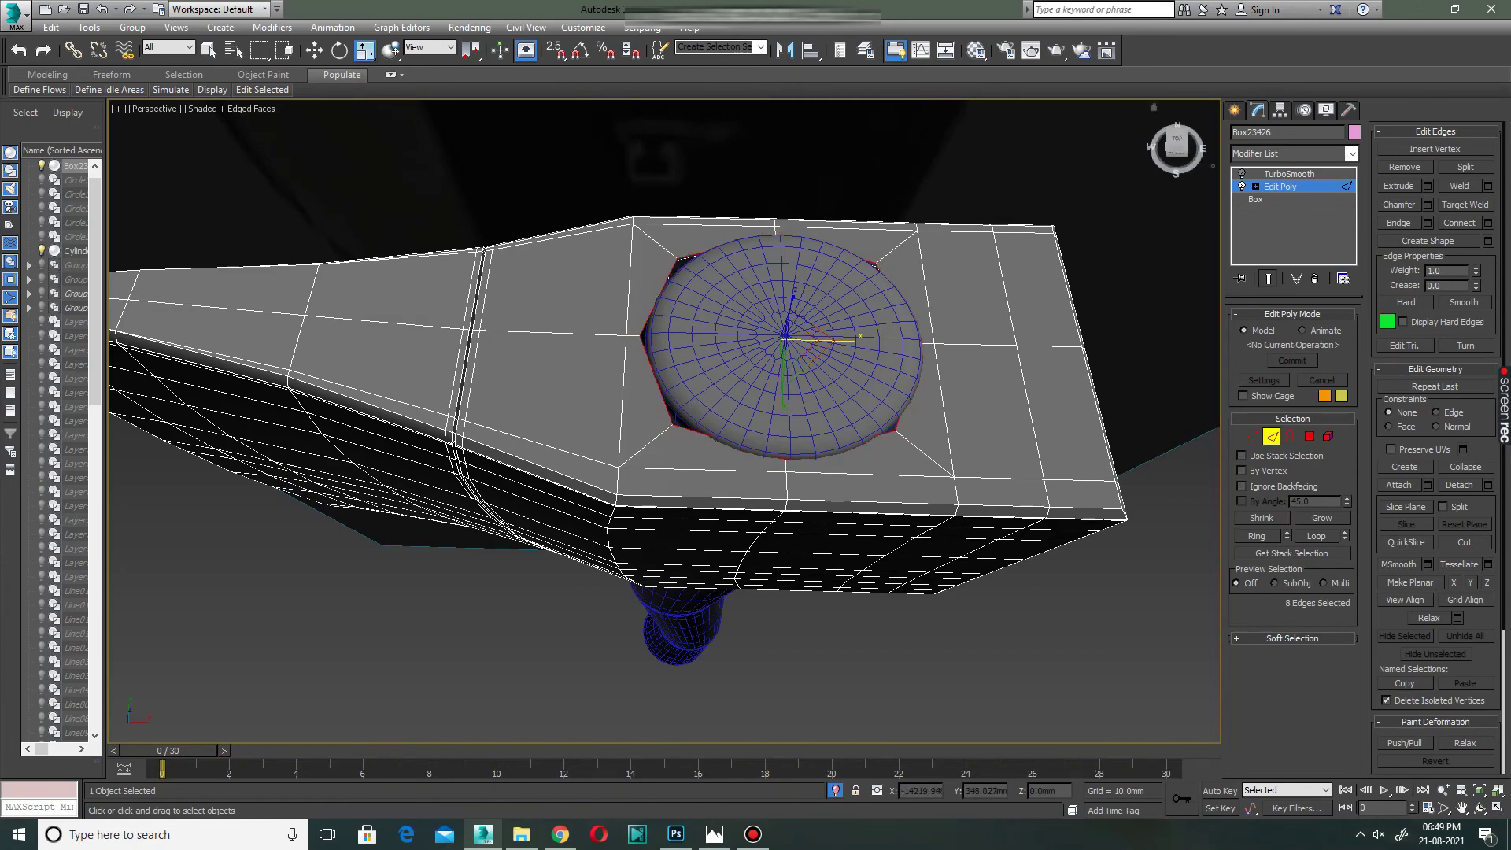
{"action": "left_click", "coordinate": [1288, 173]}
{"action": "middle_click_drag", "start_coordinate": [665, 421], "coordinate": [669, 330], "text": "alt"}
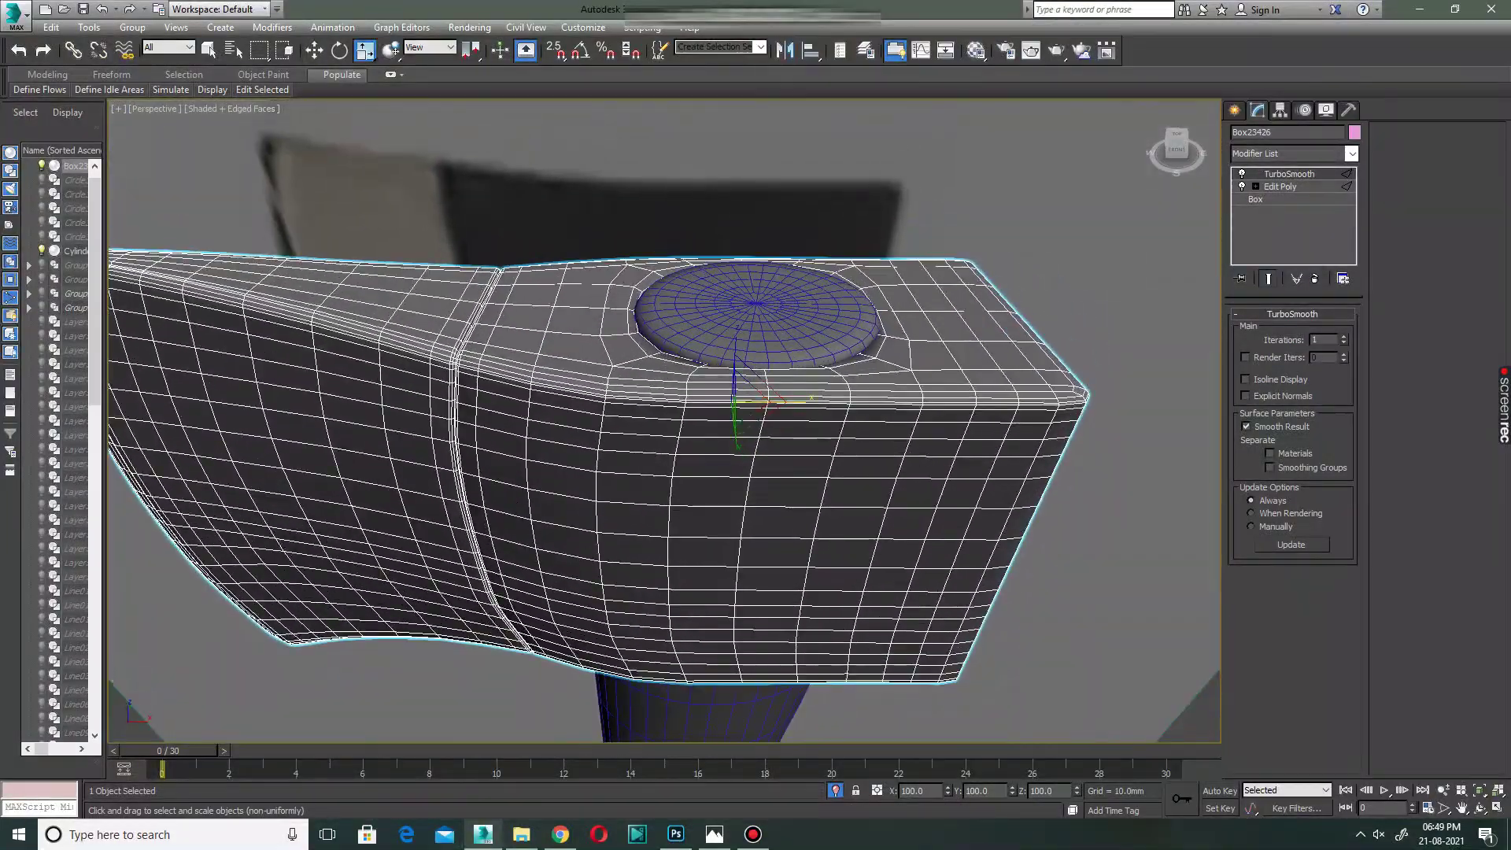
Raise Cylinder001's top-cap centre vertex and edges slightly on Z to dome the cap.
{"action": "left_click", "coordinate": [756, 323]}
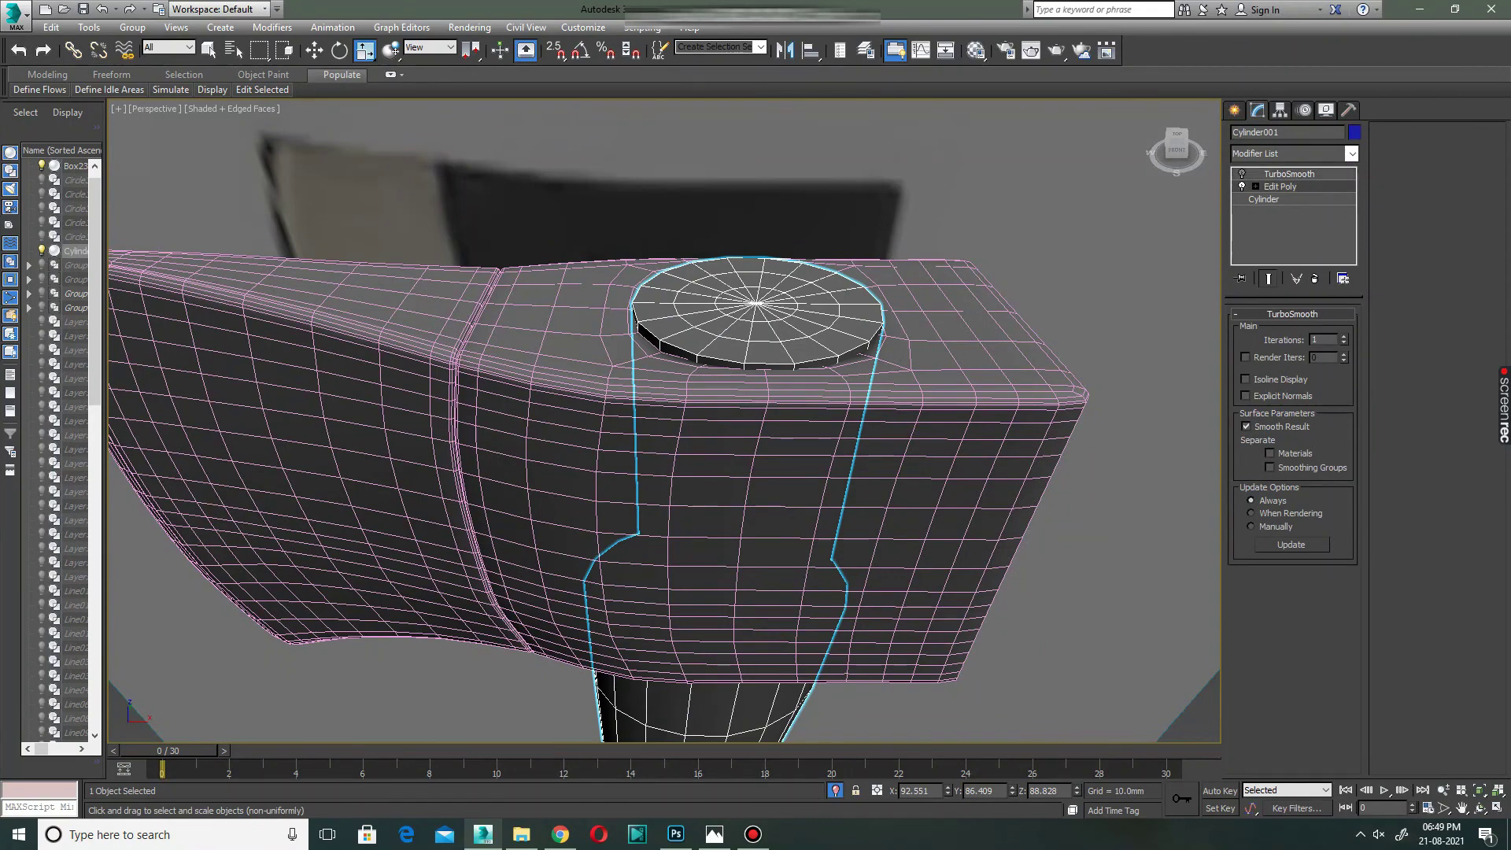
{"action": "left_click", "coordinate": [1279, 187]}
{"action": "key", "text": "1"}
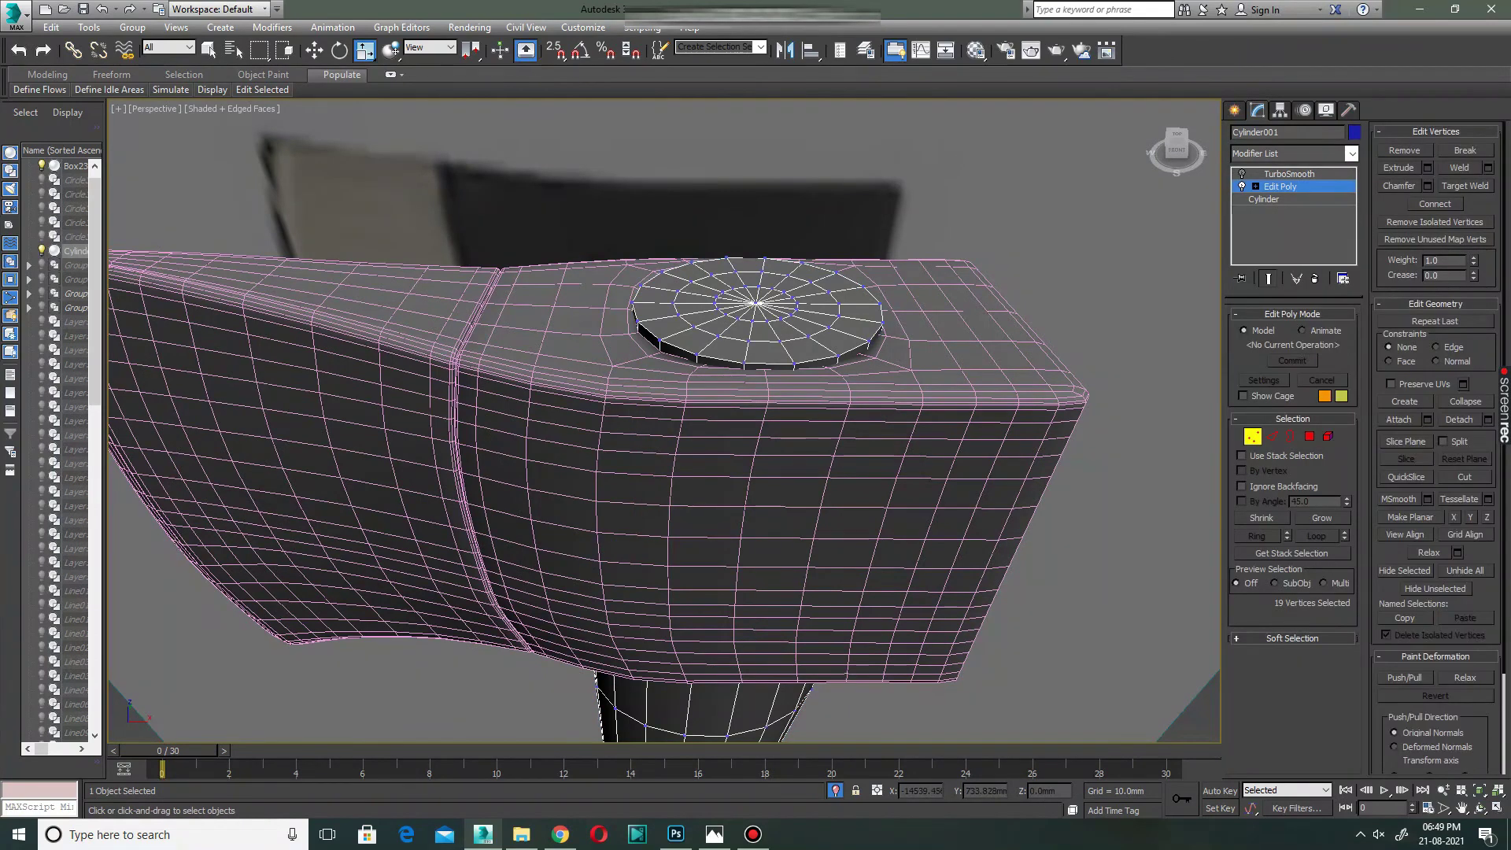
{"action": "key", "text": "w"}
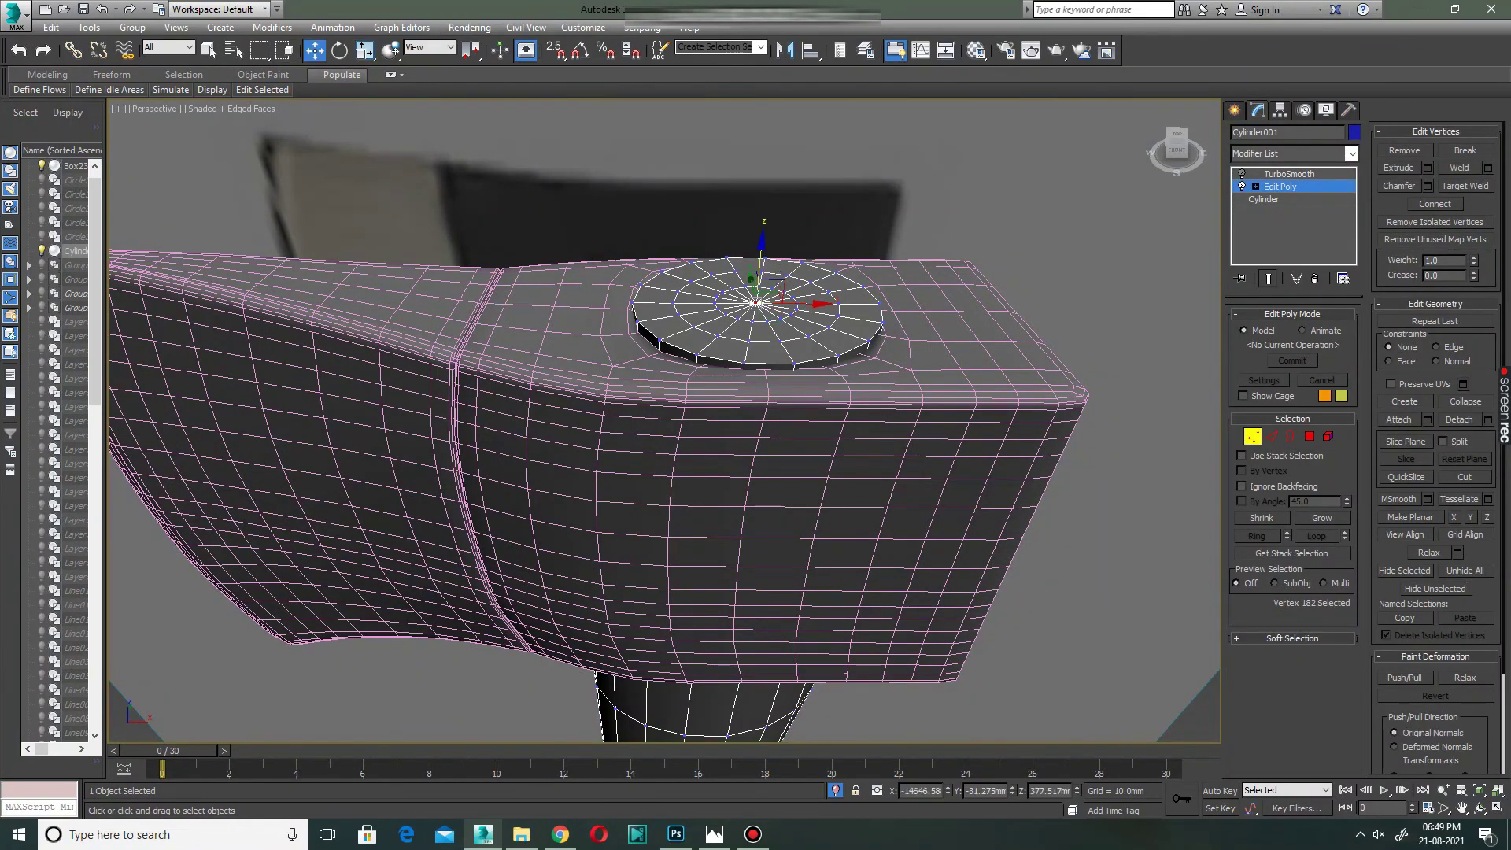
{"action": "left_click_drag", "start_coordinate": [757, 295], "coordinate": [757, 291]}
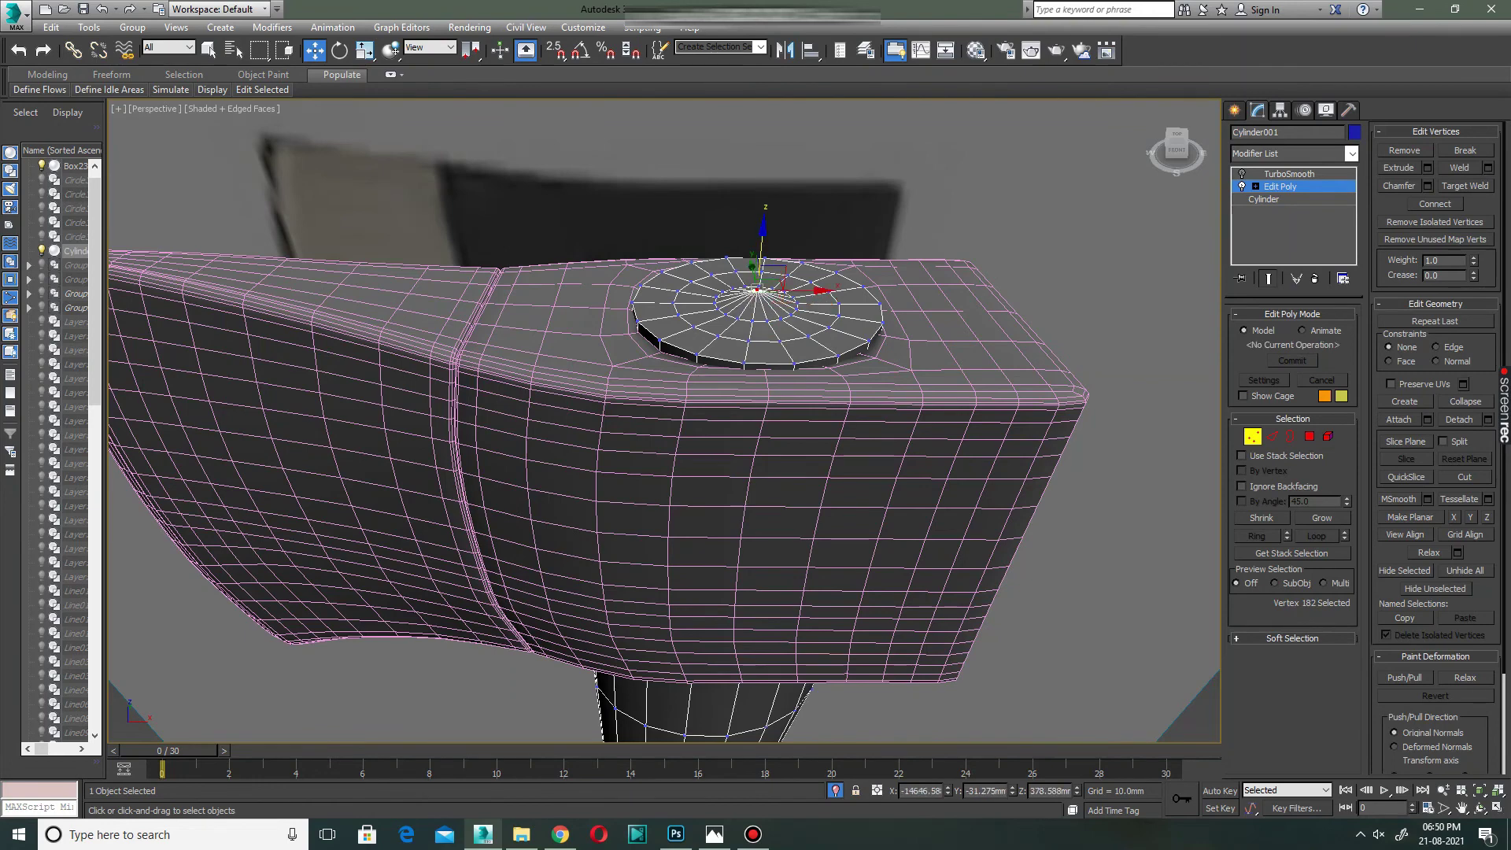
{"action": "key", "text": "2"}
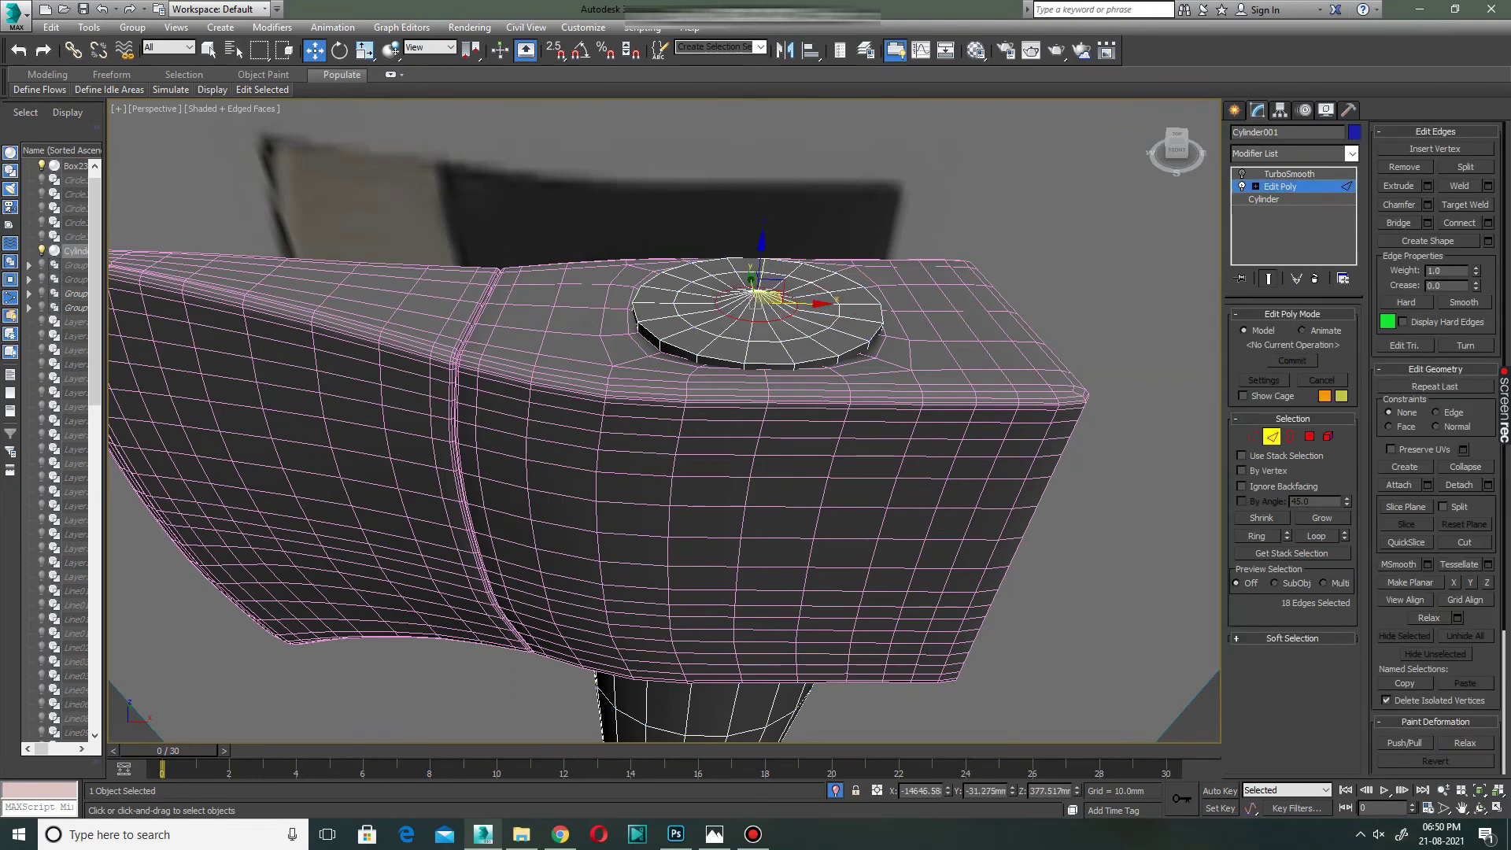
{"action": "left_click_drag", "start_coordinate": [757, 295], "coordinate": [757, 283]}
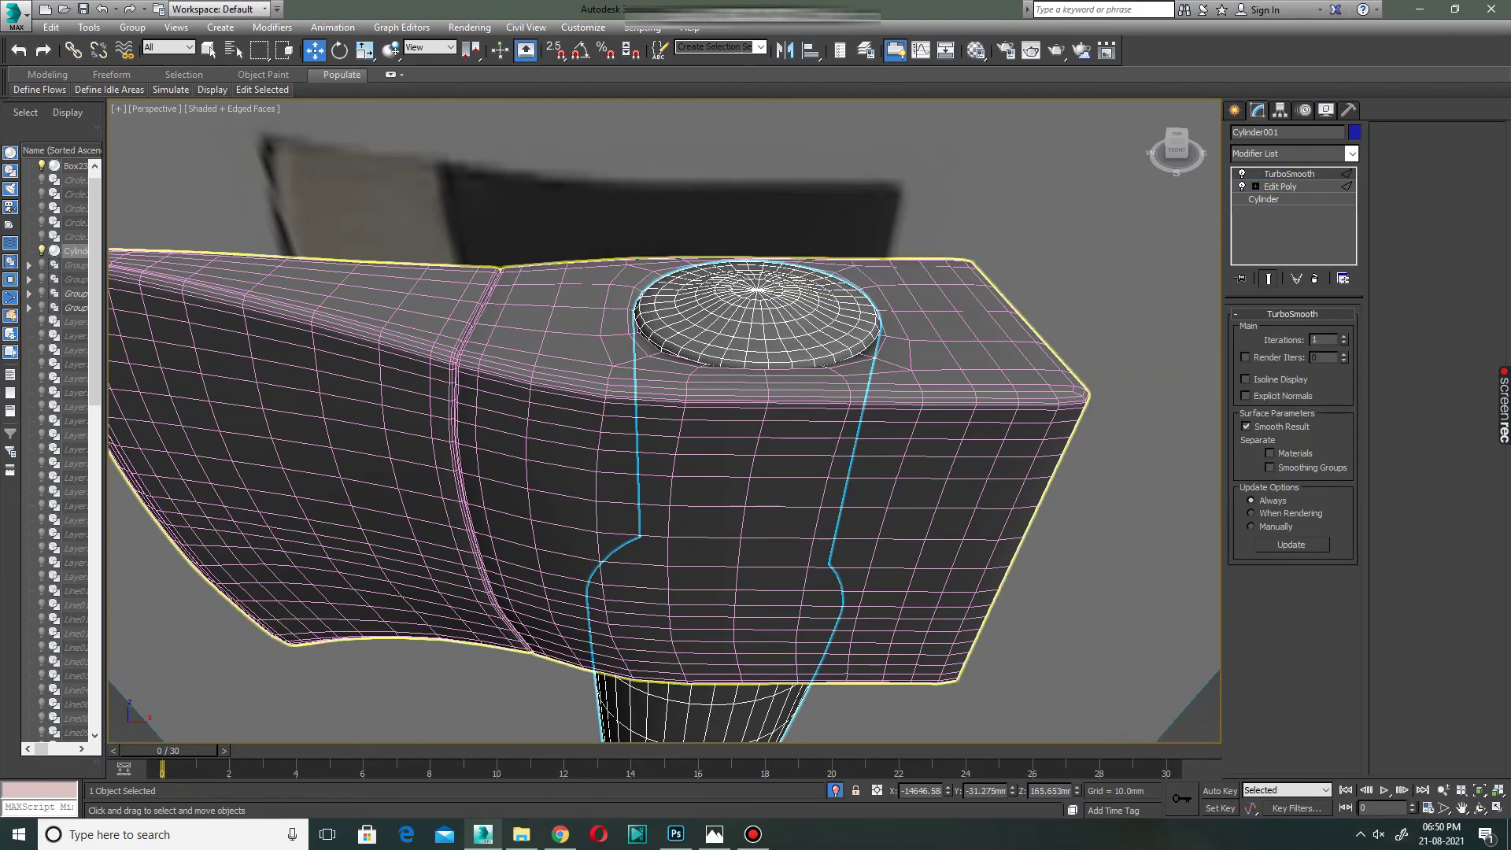
{"action": "key", "text": "shift+z"}
{"action": "key", "text": "shift+z"}
{"action": "key", "text": "shift+z"}
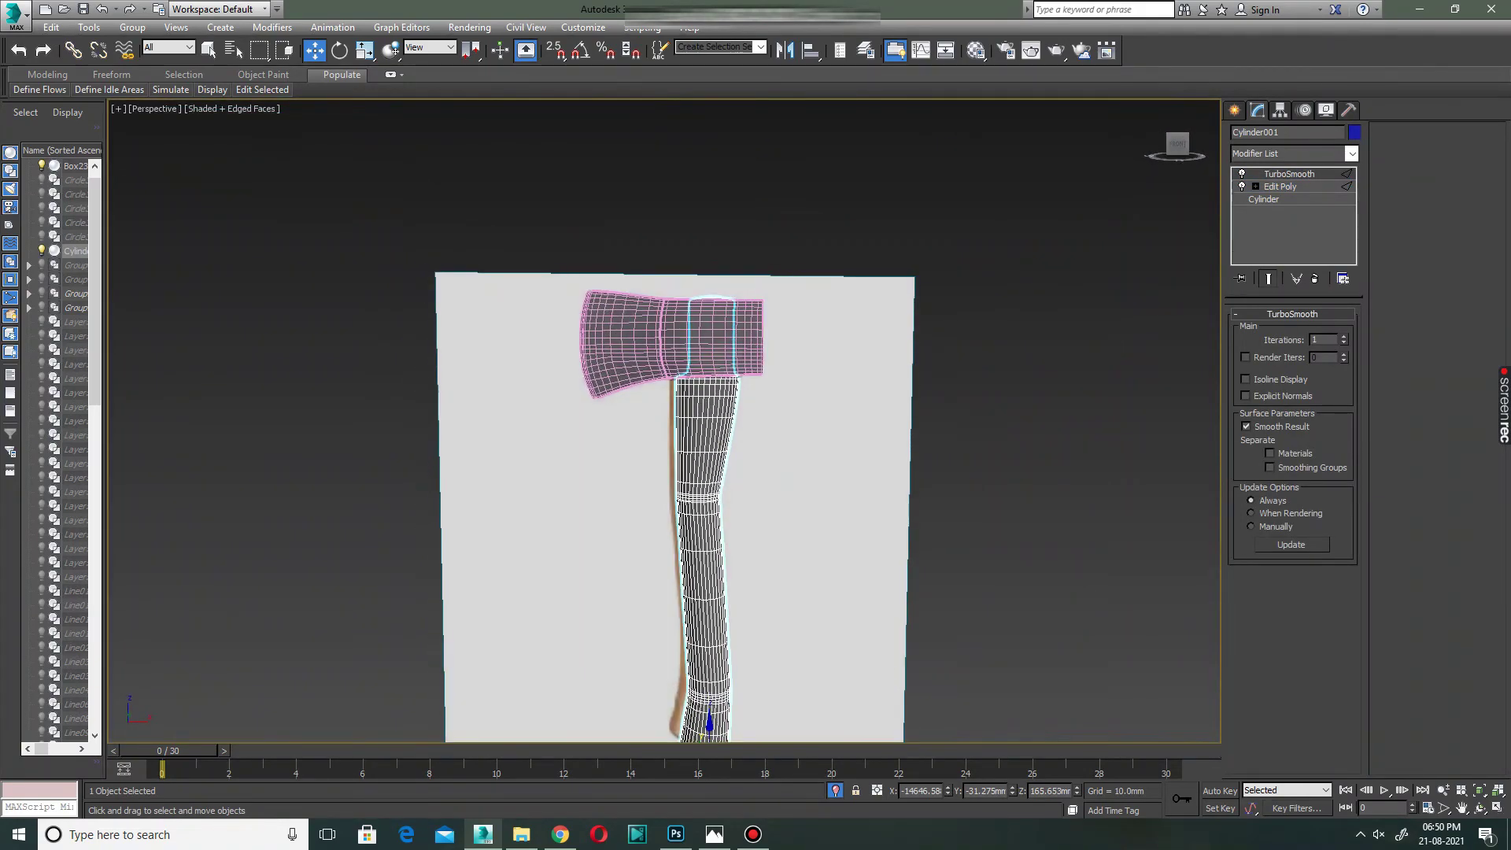
Isolate the axe head and handle with Alt+Q, deselected and shown without edged faces.
{"action": "left_click", "coordinate": [708, 338], "text": "ctrl"}
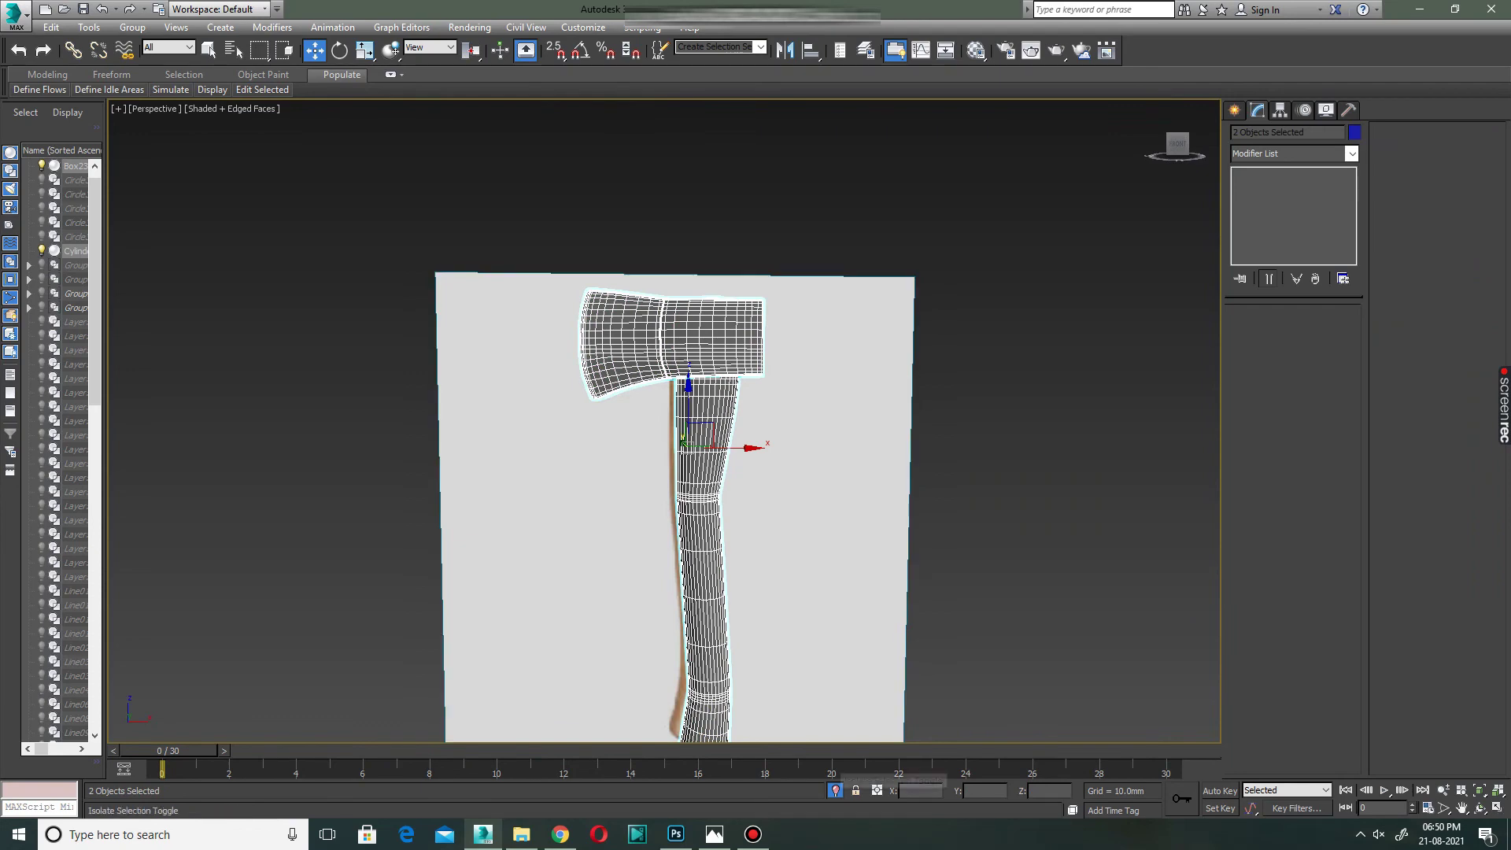
{"action": "key", "text": "shift+z"}
{"action": "key", "text": "alt+q"}
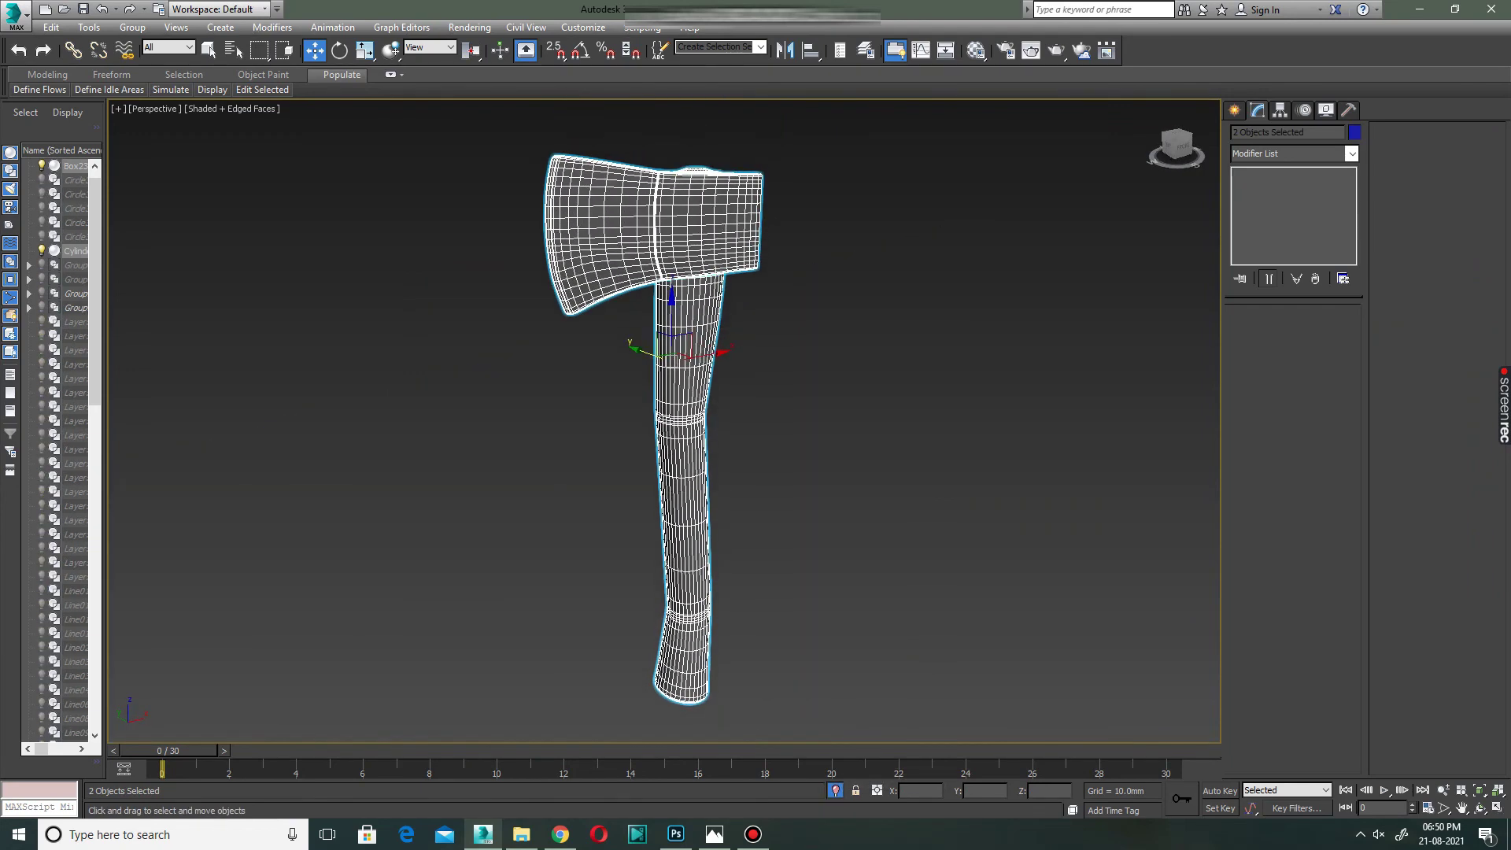
{"action": "key", "text": "ctrl+d"}
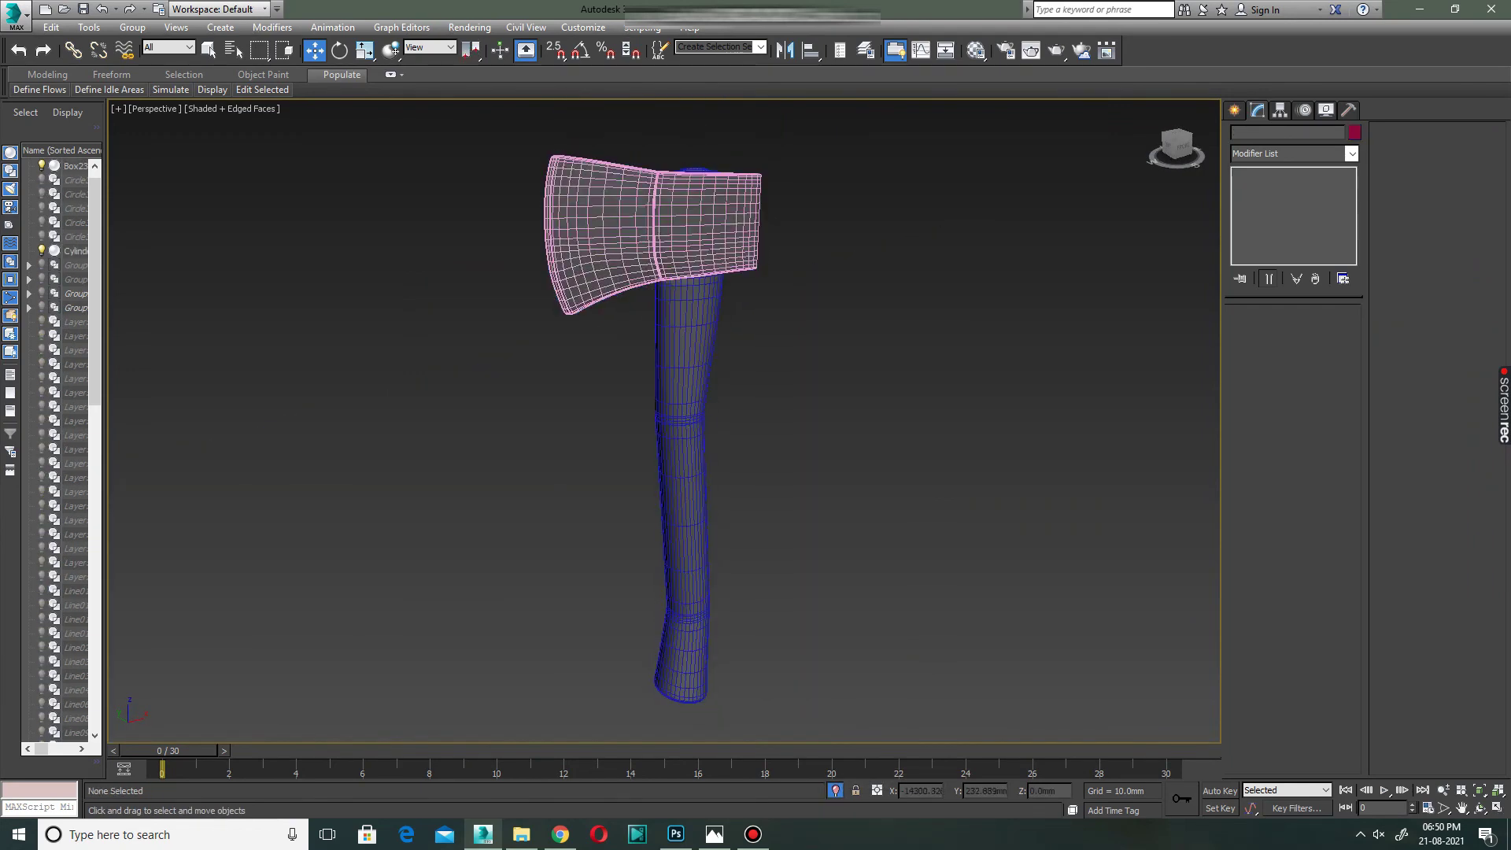
{"action": "key", "text": "F4"}
{"action": "mouse_move", "coordinate": [661, 425]}
{"action": "middle_mouse_down", "text": "alt"}
{"action": "mouse_move", "coordinate": [1133, 425]}
{"action": "mouse_move", "coordinate": [1156, 429]}
{"action": "mouse_move", "coordinate": [1173, 472]}
{"action": "mouse_move", "coordinate": [1145, 402]}
{"action": "mouse_move", "coordinate": [1208, 401]}
{"action": "mouse_move", "coordinate": [1145, 401]}
{"action": "mouse_move", "coordinate": [1145, 417]}
{"action": "middle_mouse_up", "text": "alt"}
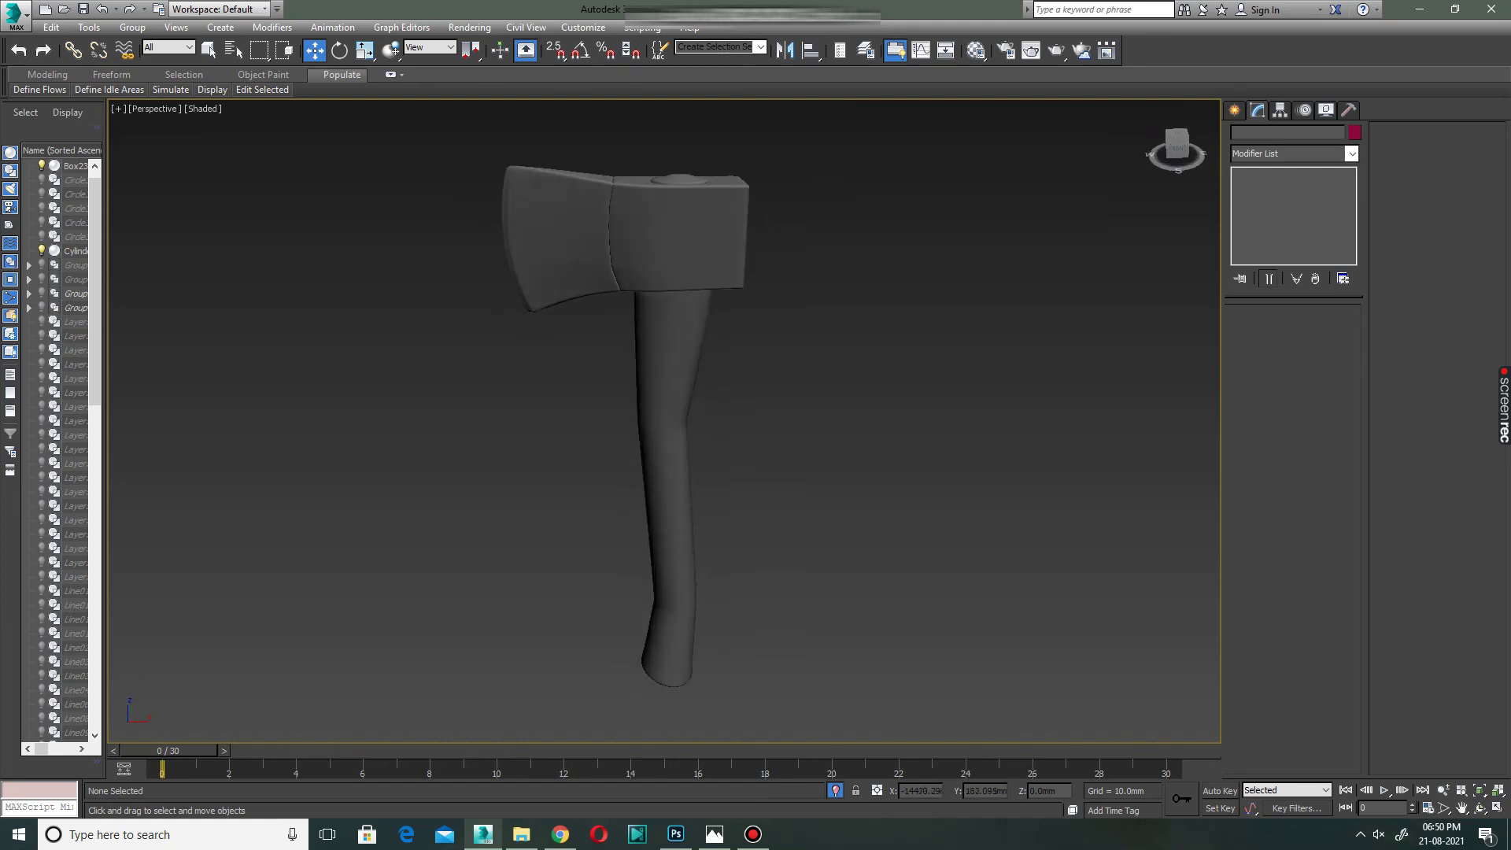
Put Box23426 in Edit Poly edge mode with edged faces shown.
{"action": "left_click", "coordinate": [630, 236]}
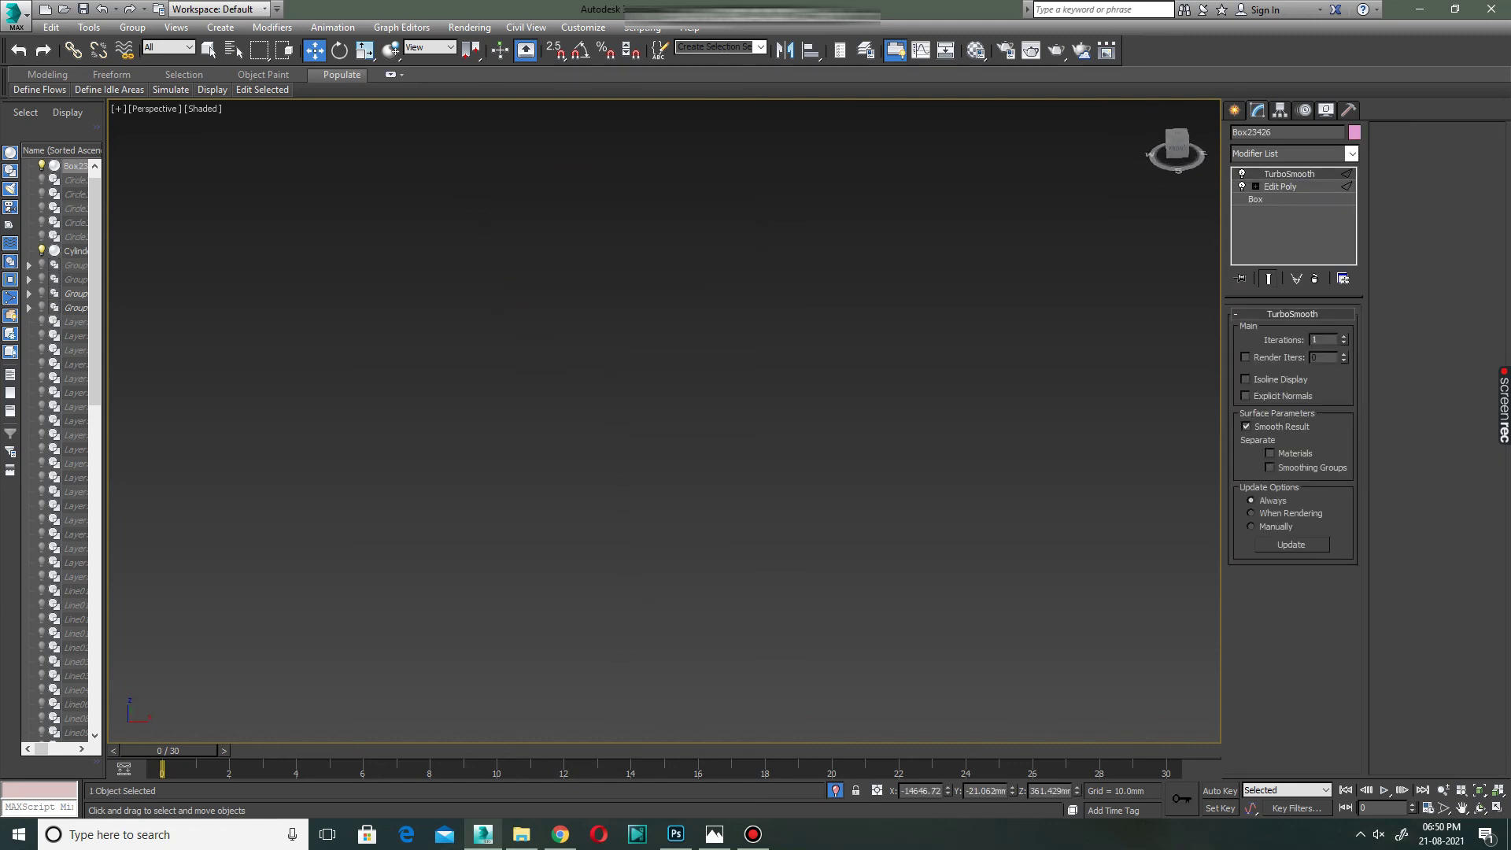
{"action": "middle_click_drag", "start_coordinate": [1145, 417], "coordinate": [1145, 429], "text": "alt"}
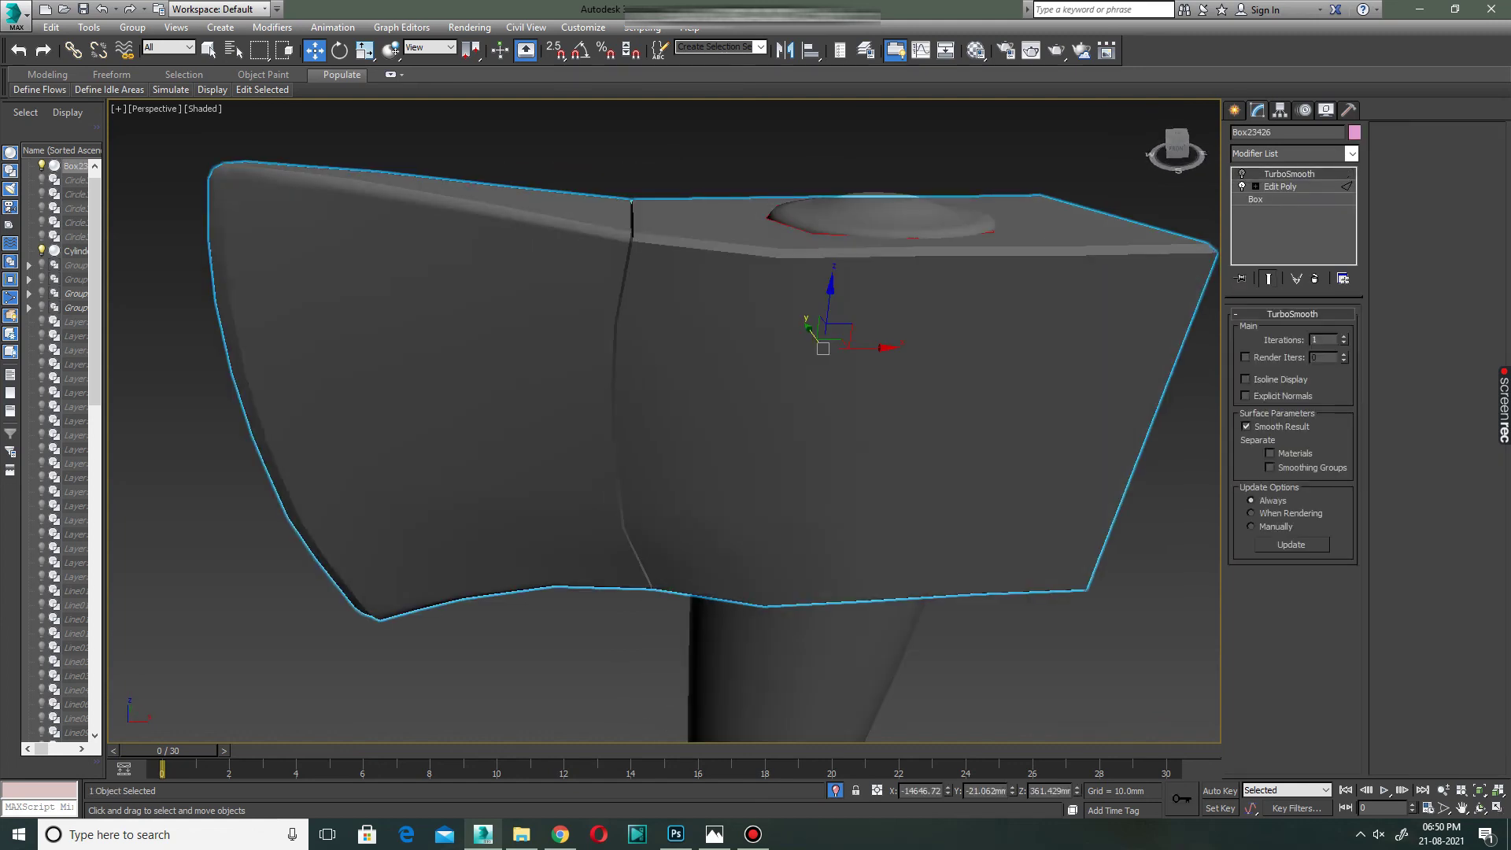
{"action": "left_click", "coordinate": [1279, 186]}
{"action": "key", "text": "2"}
{"action": "mouse_move", "coordinate": [786, 393]}
{"action": "middle_mouse_down", "text": "alt"}
{"action": "mouse_move", "coordinate": [865, 409]}
{"action": "mouse_move", "coordinate": [708, 397]}
{"action": "middle_mouse_up", "text": "alt"}
{"action": "key", "text": "F4"}
Loop-select the head's back corner edges, chamfer them slightly, and view the TurboSmoothed result.
{"action": "key", "text": "alt+l"}
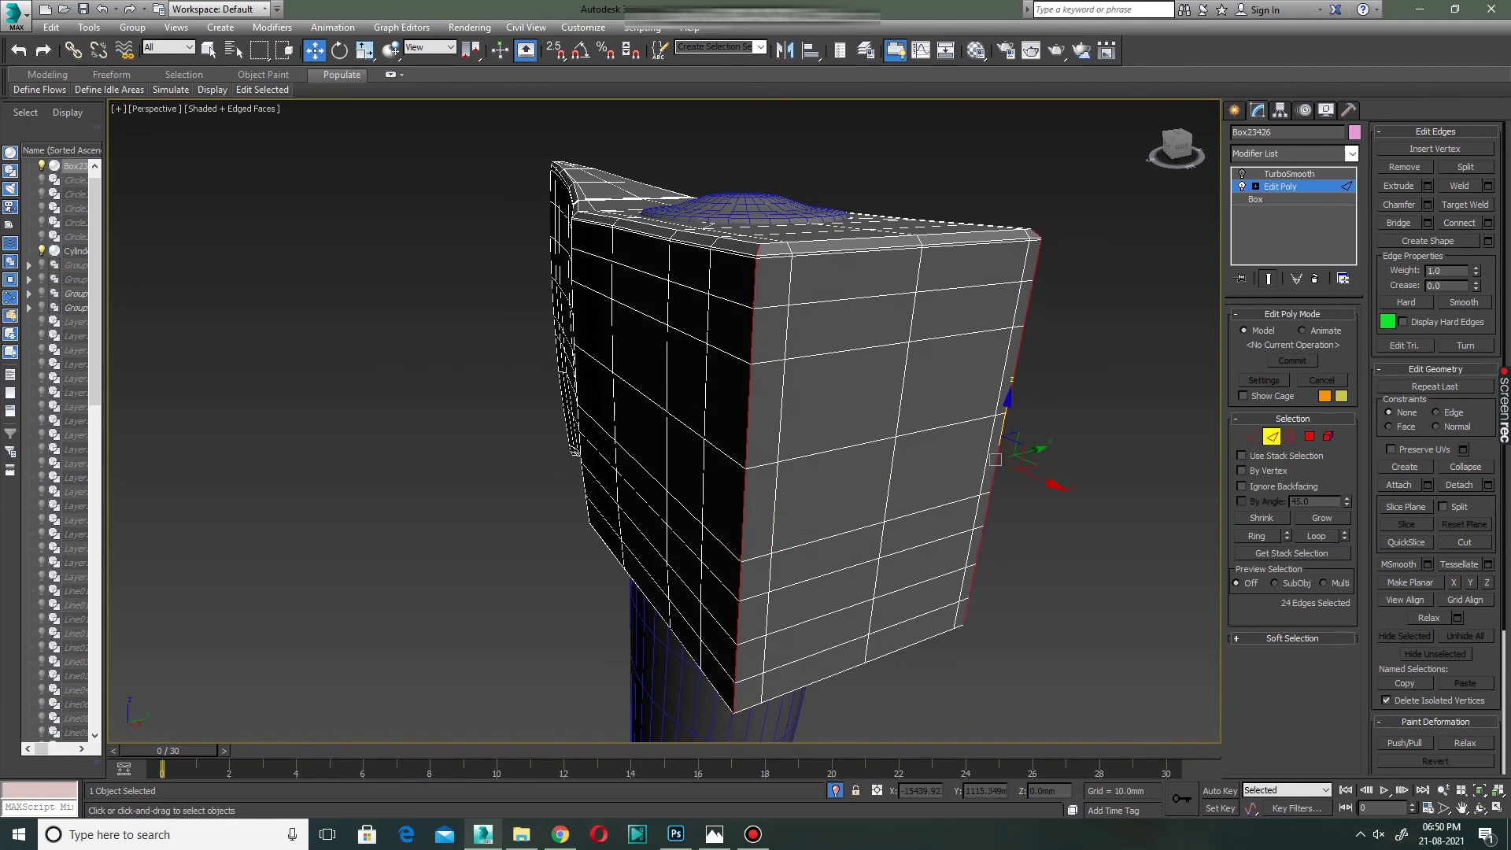
{"action": "key", "text": "ctrl+shift+c"}
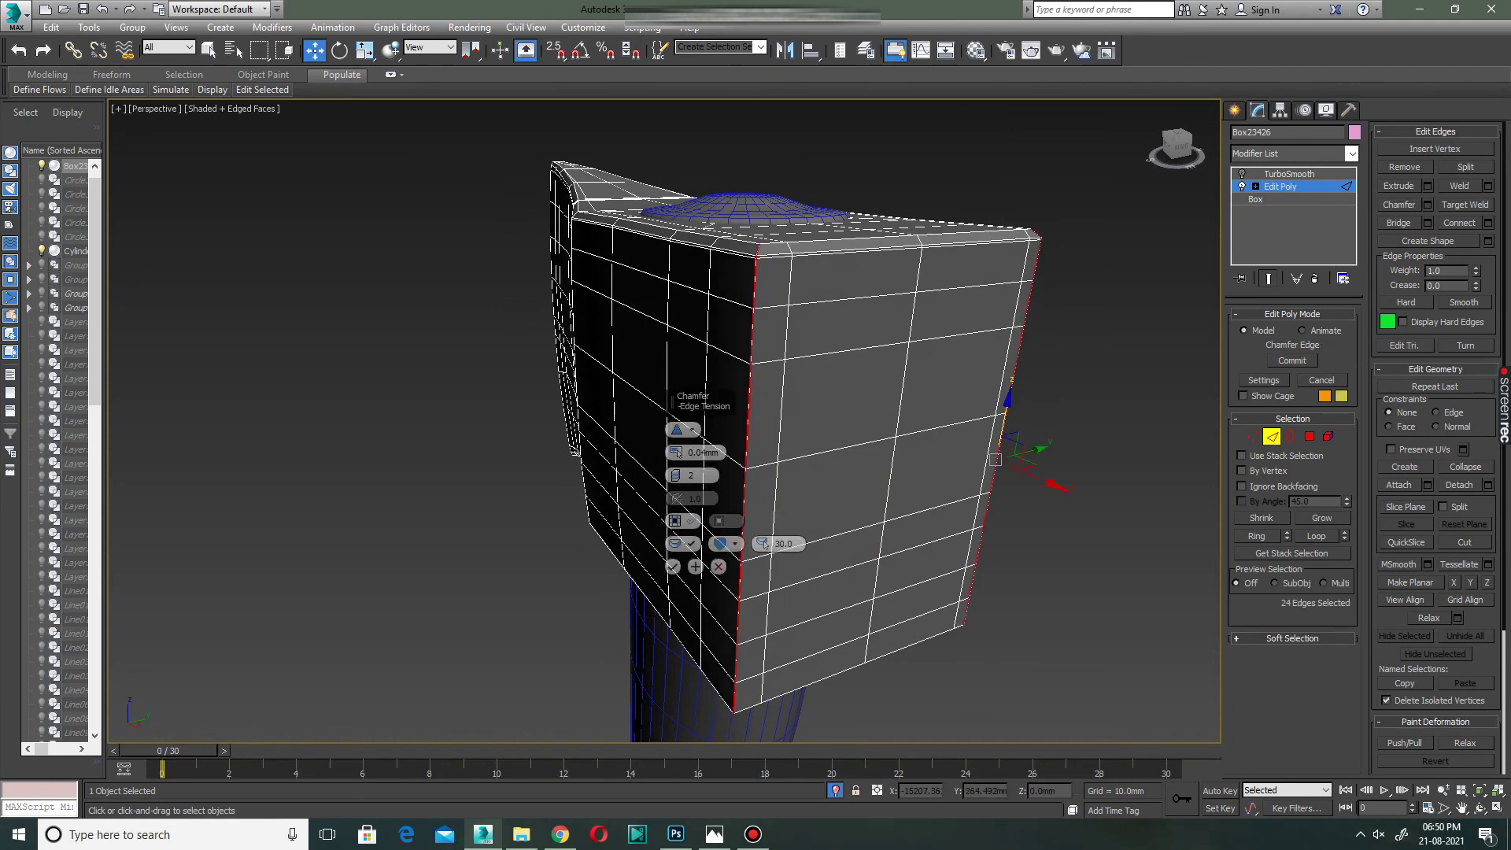
{"action": "left_click_drag", "start_coordinate": [676, 453], "coordinate": [675, 446]}
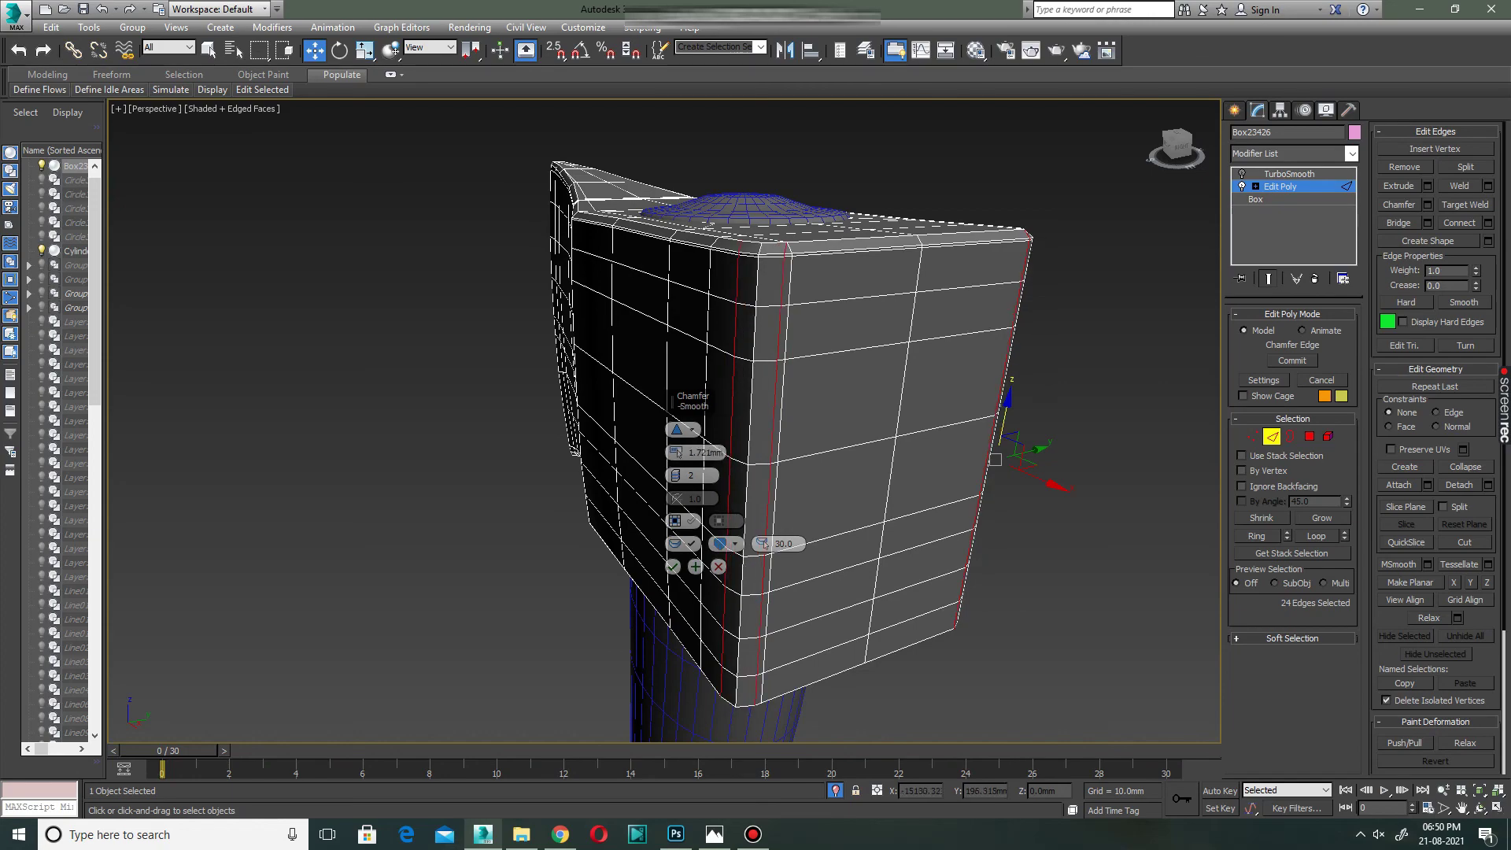
{"action": "left_click", "coordinate": [672, 566]}
{"action": "left_click", "coordinate": [1289, 174]}
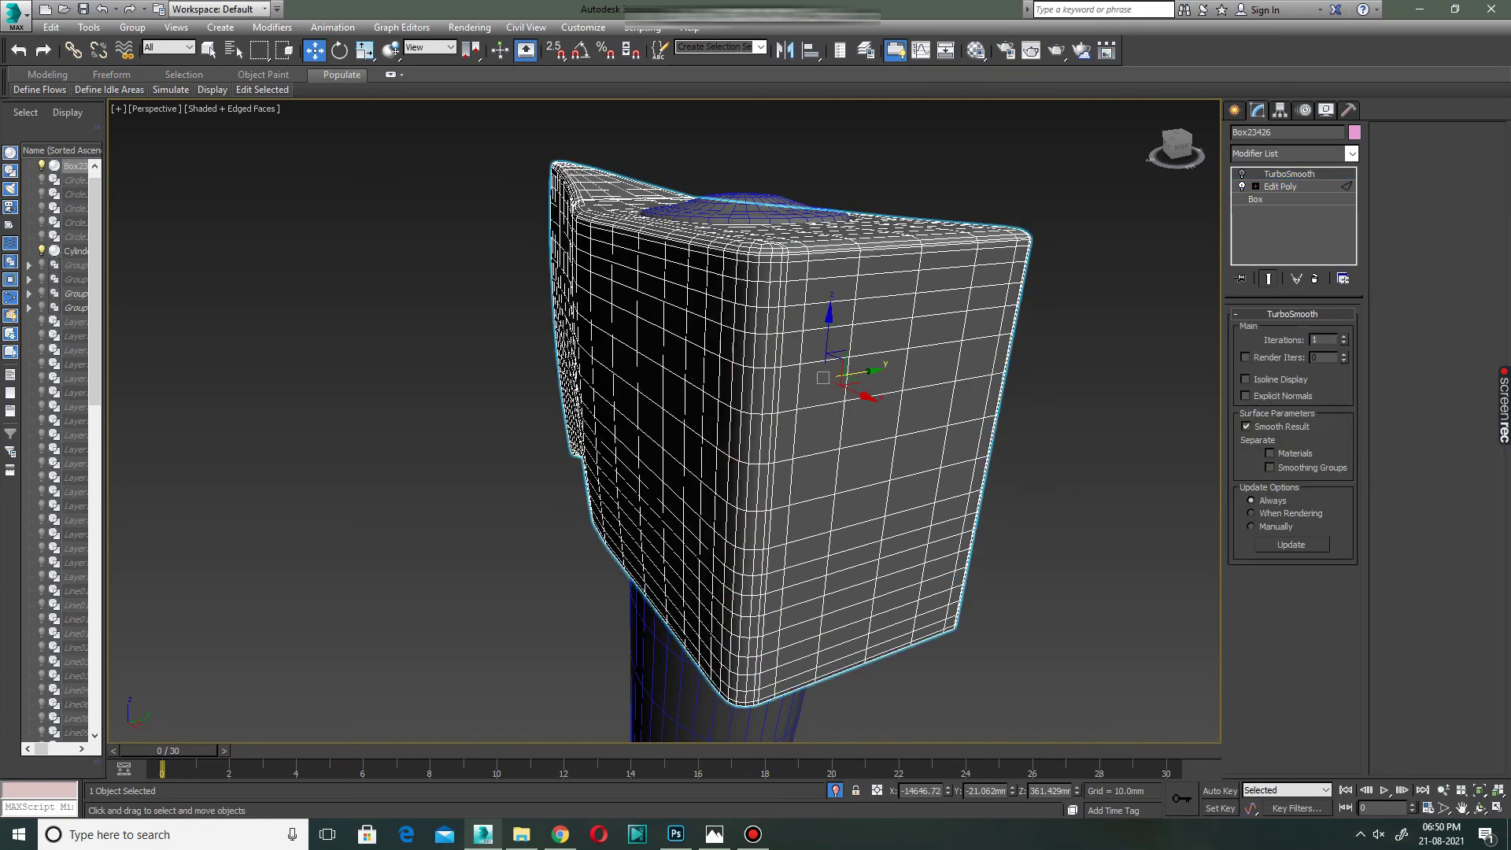
{"action": "middle_click_drag", "start_coordinate": [787, 354], "coordinate": [784, 340], "text": "alt"}
{"action": "scroll", "coordinate": [784, 340], "scroll_direction": "down", "scroll_amount": 3}
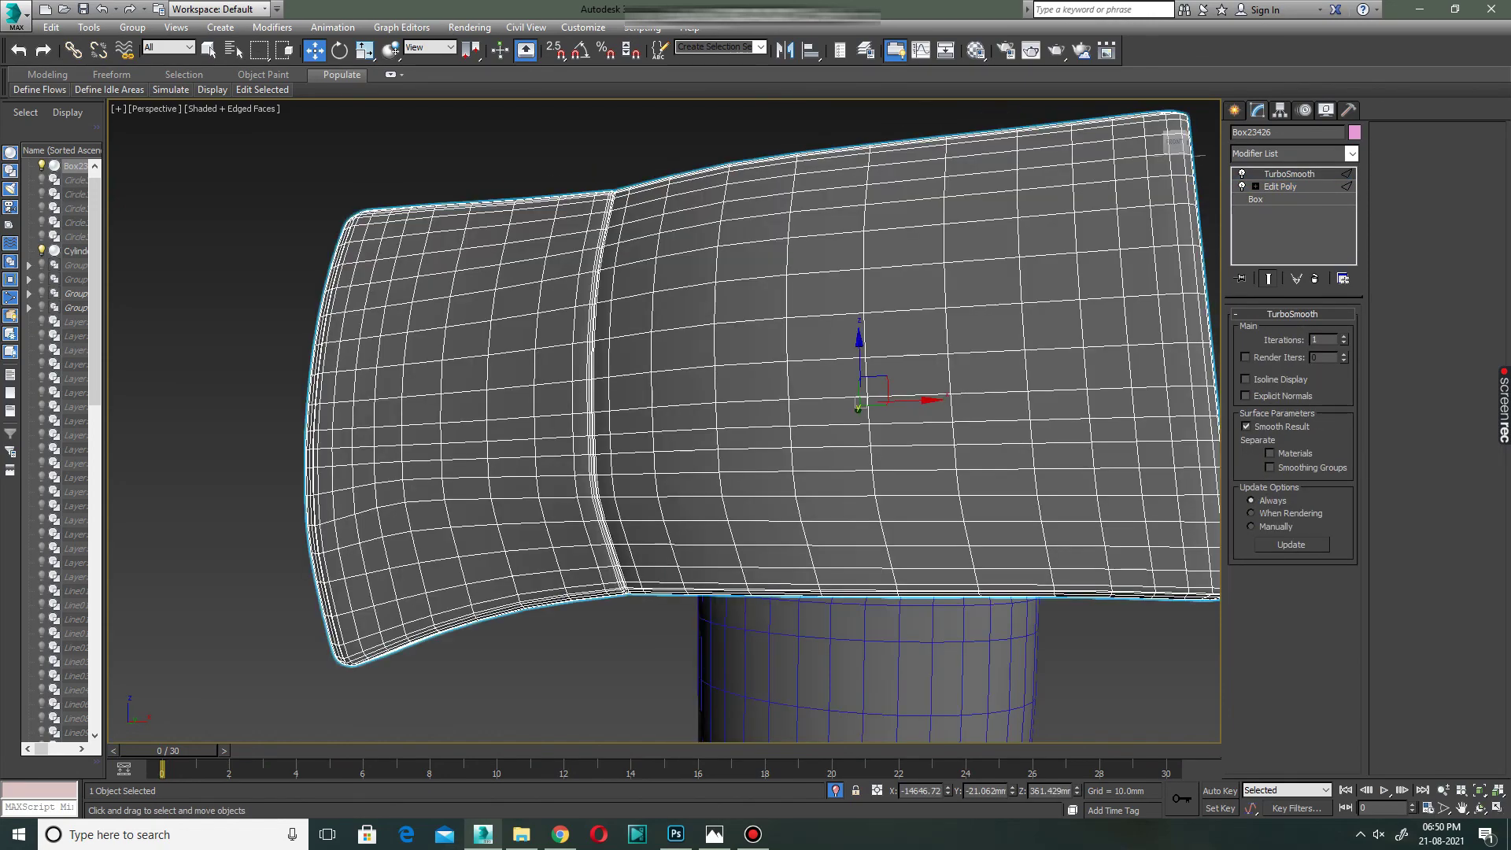
{"action": "scroll", "coordinate": [785, 340], "scroll_direction": "down", "scroll_amount": 2}
{"action": "scroll", "coordinate": [785, 340], "scroll_direction": "down", "scroll_amount": 2}
{"action": "scroll", "coordinate": [784, 340], "scroll_direction": "down", "scroll_amount": 1}
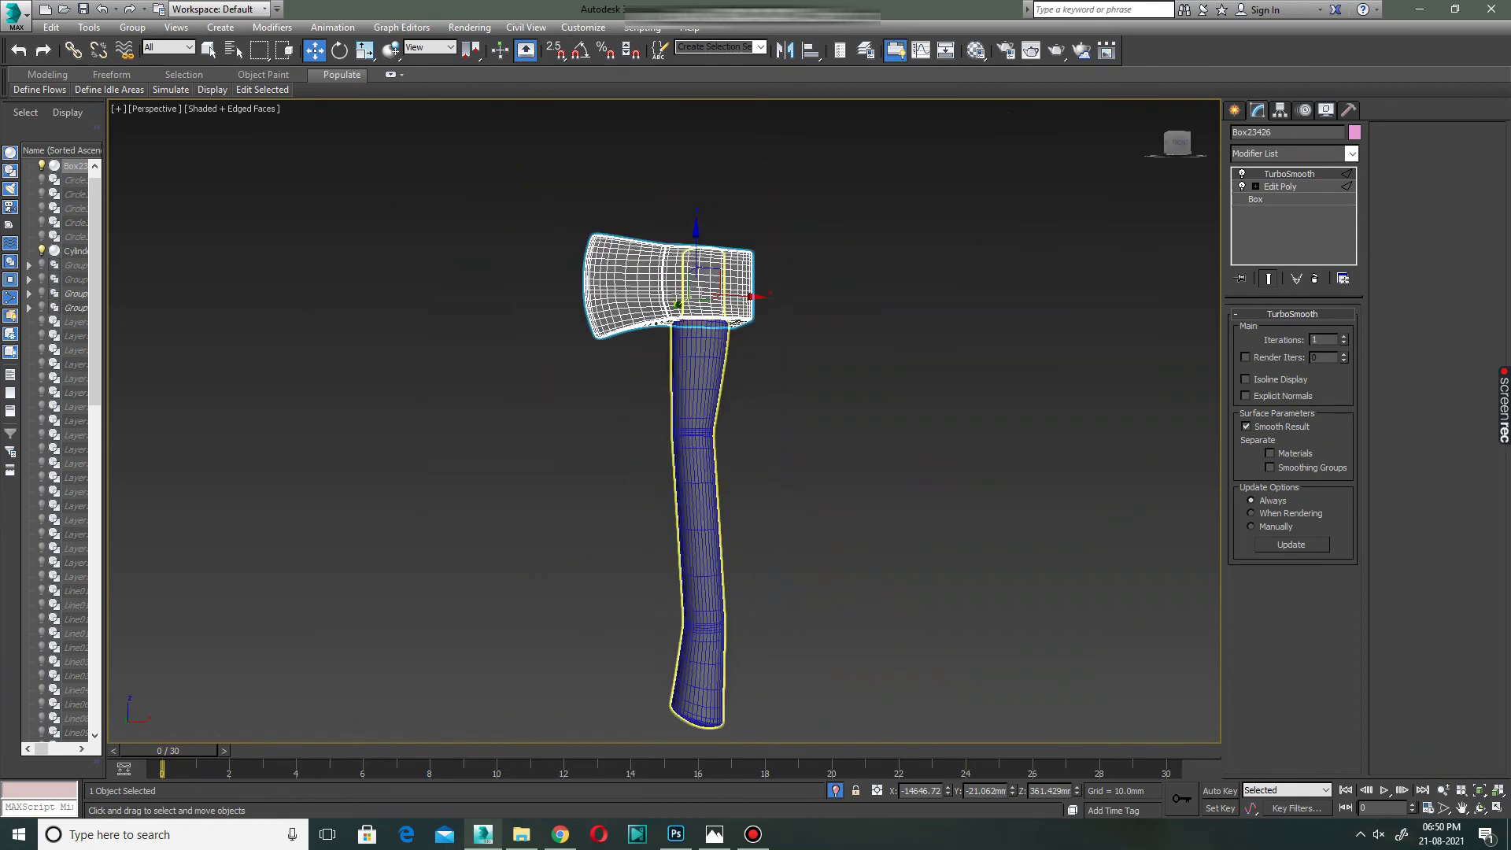